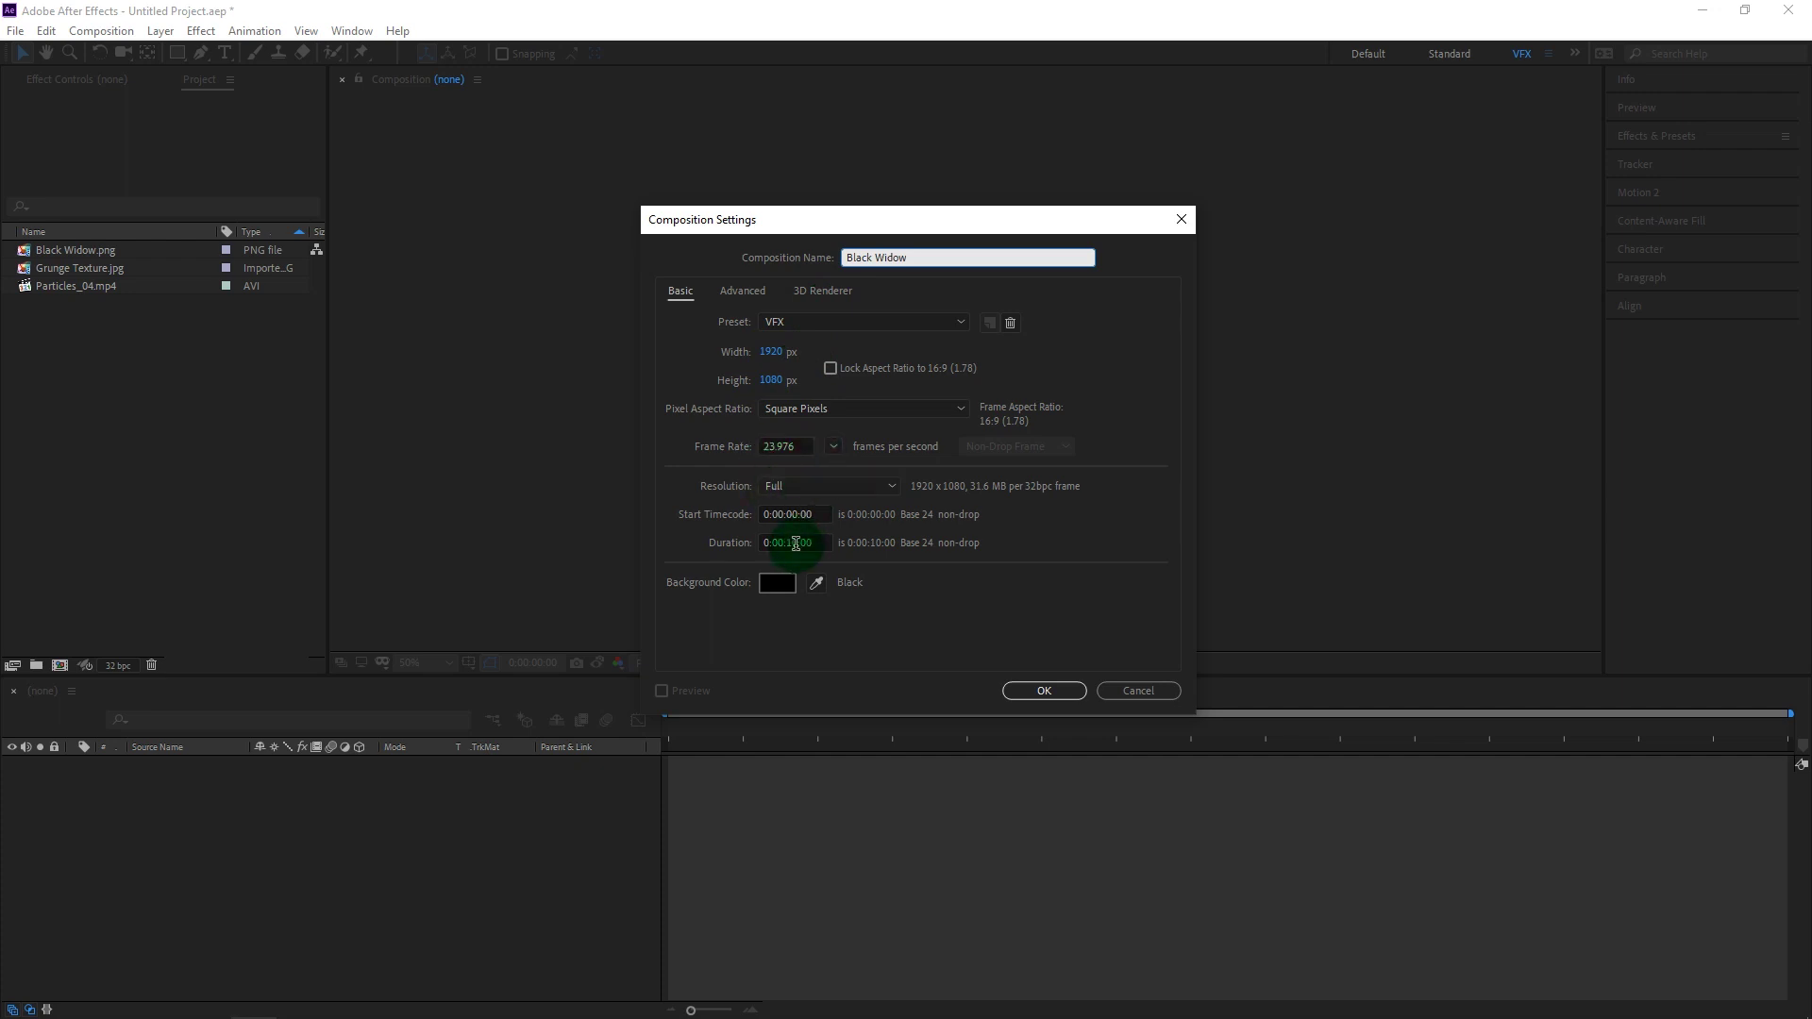
Confirm the Black Widow composition at 1920×1080, 23.976 fps, 10 s, black background.
click(1068, 694)
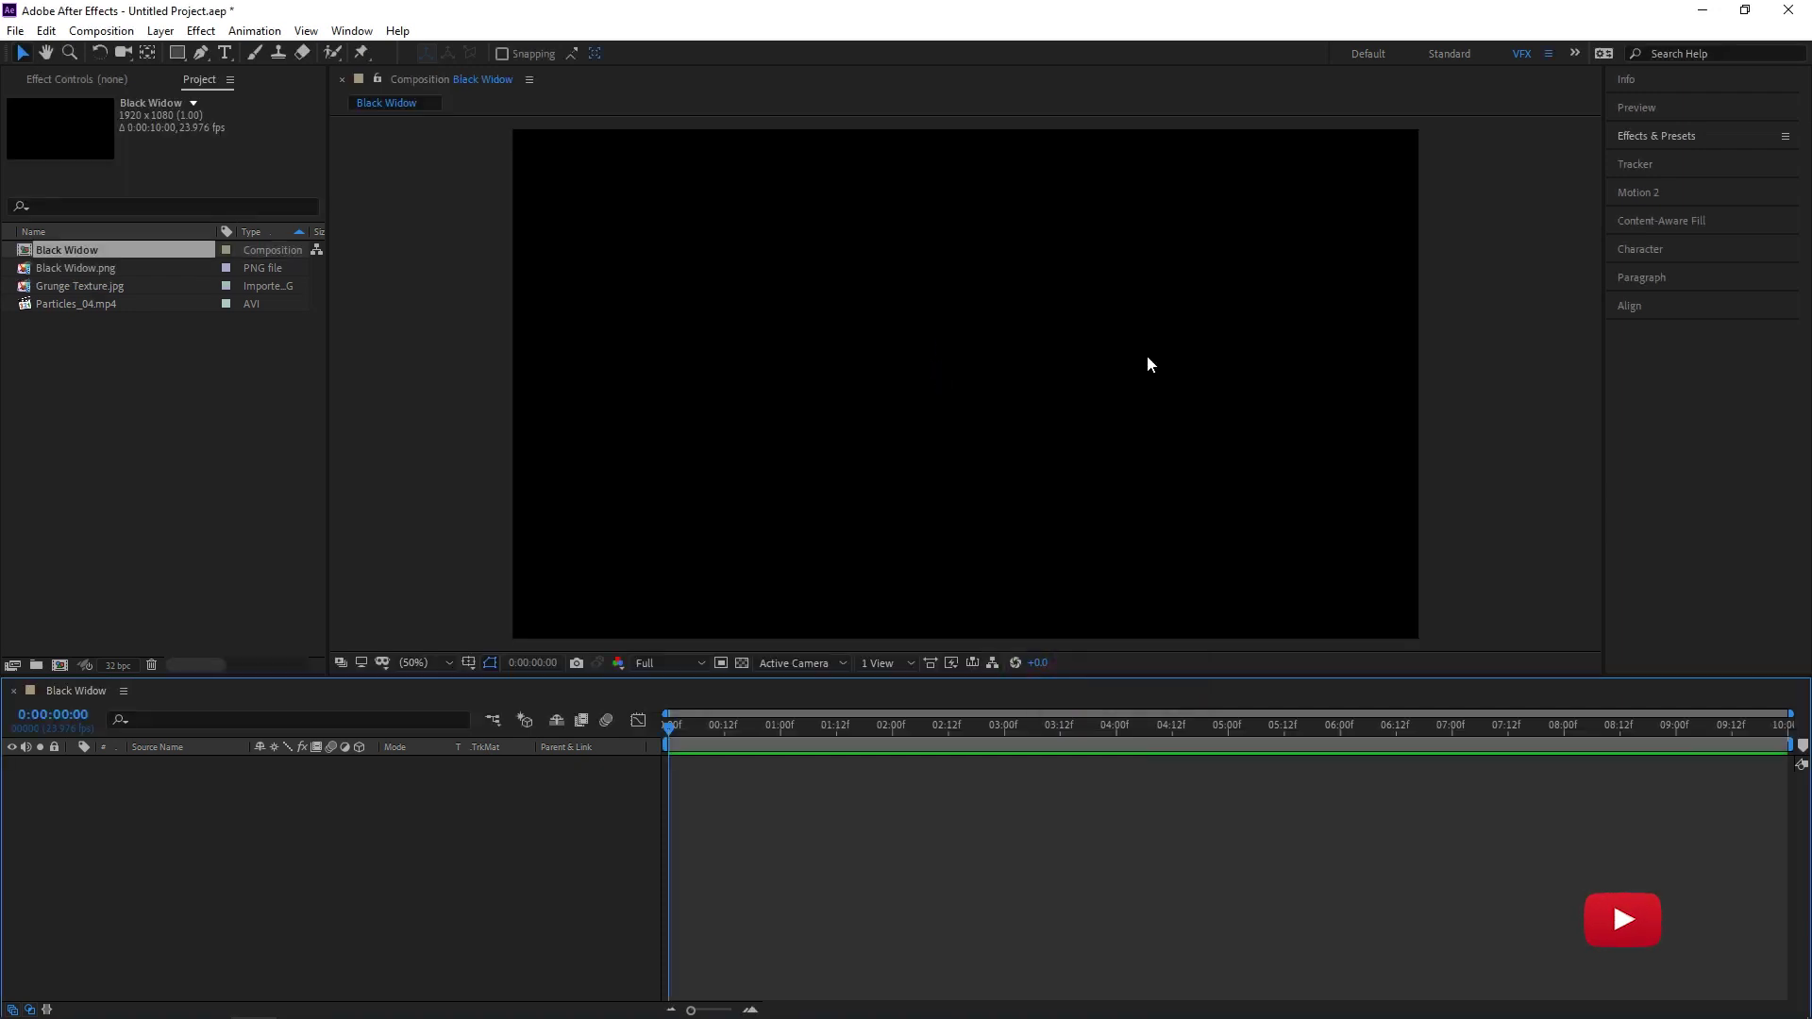
click(141, 426)
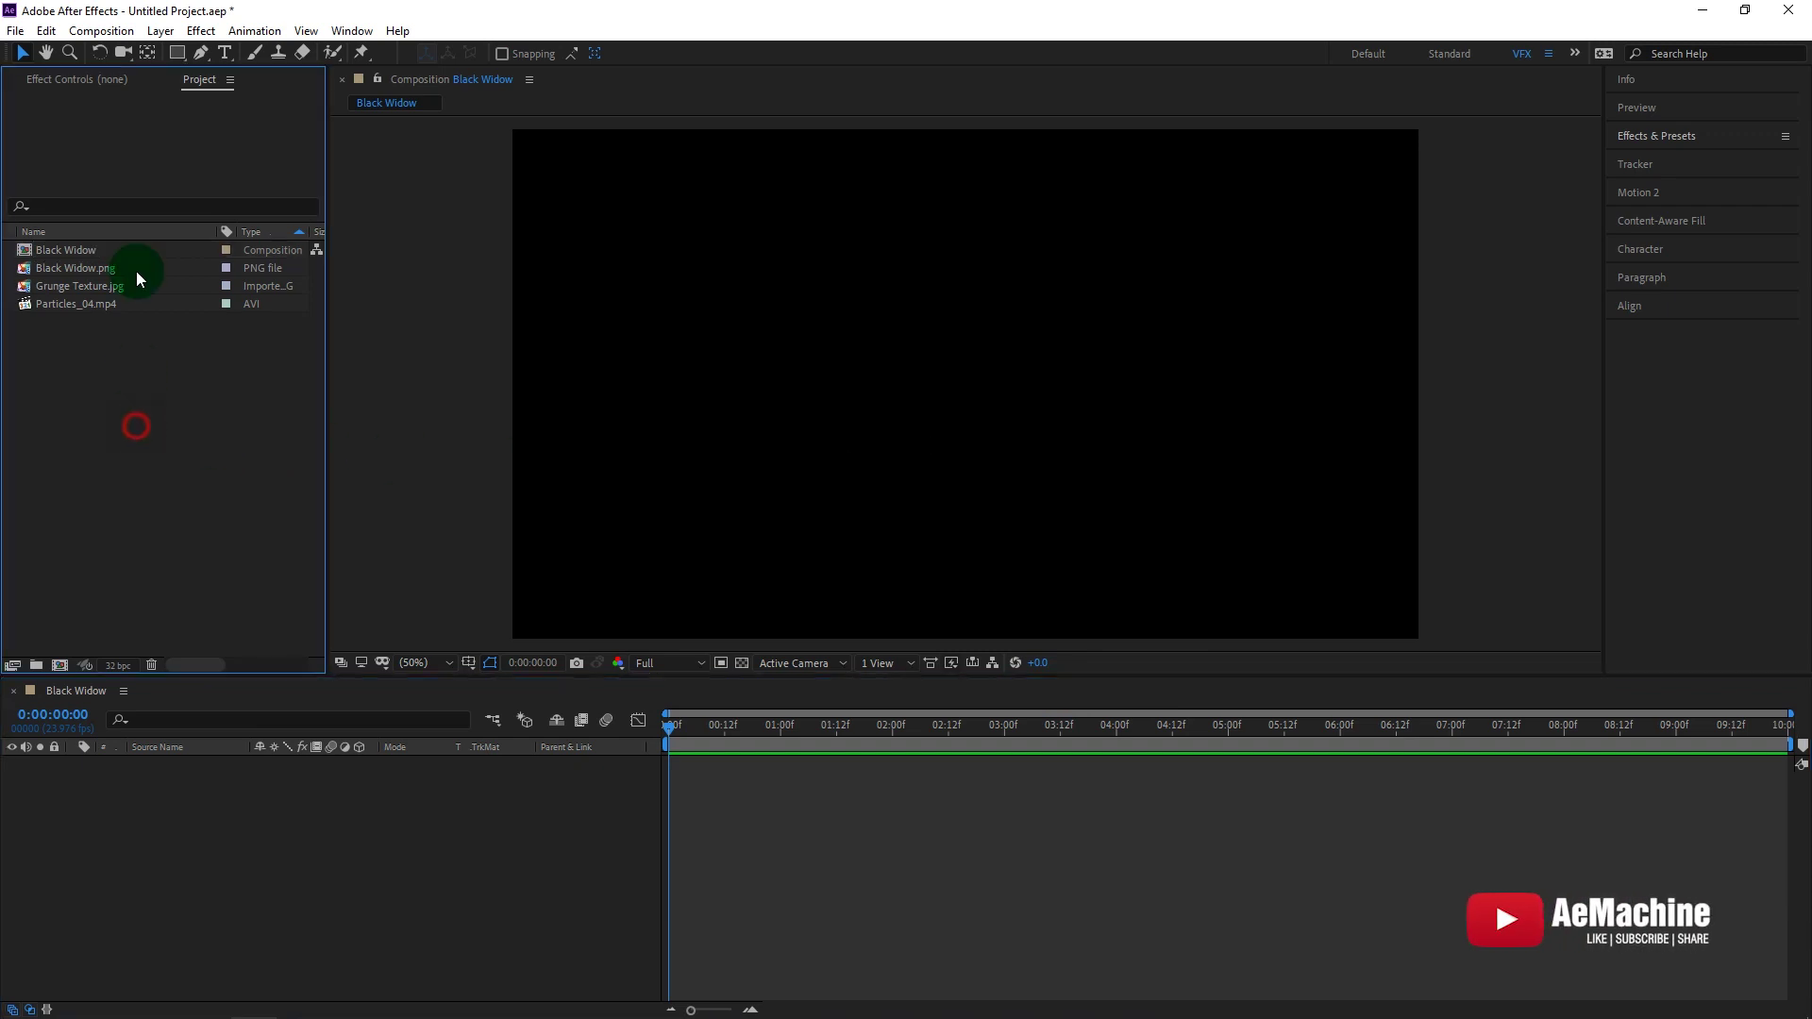
Add a text layer reading 'BLACK WIDOW' in the American Captain font.
click(226, 52)
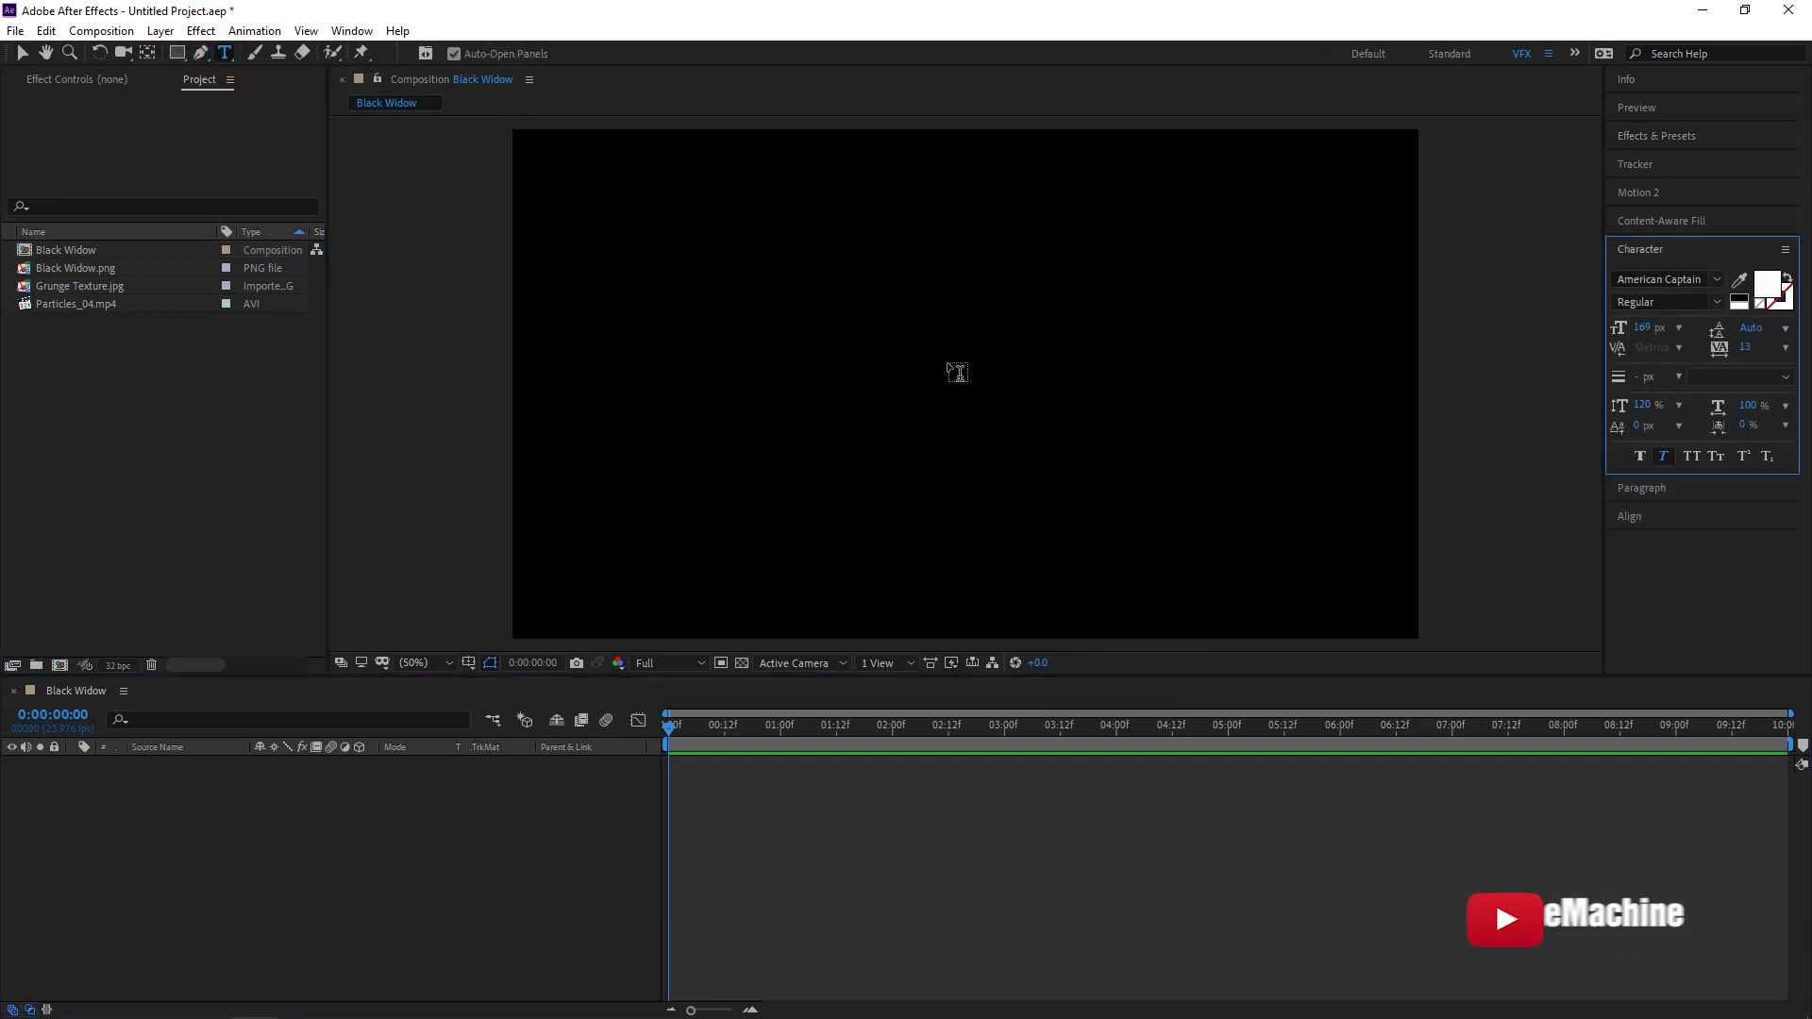
click(788, 377)
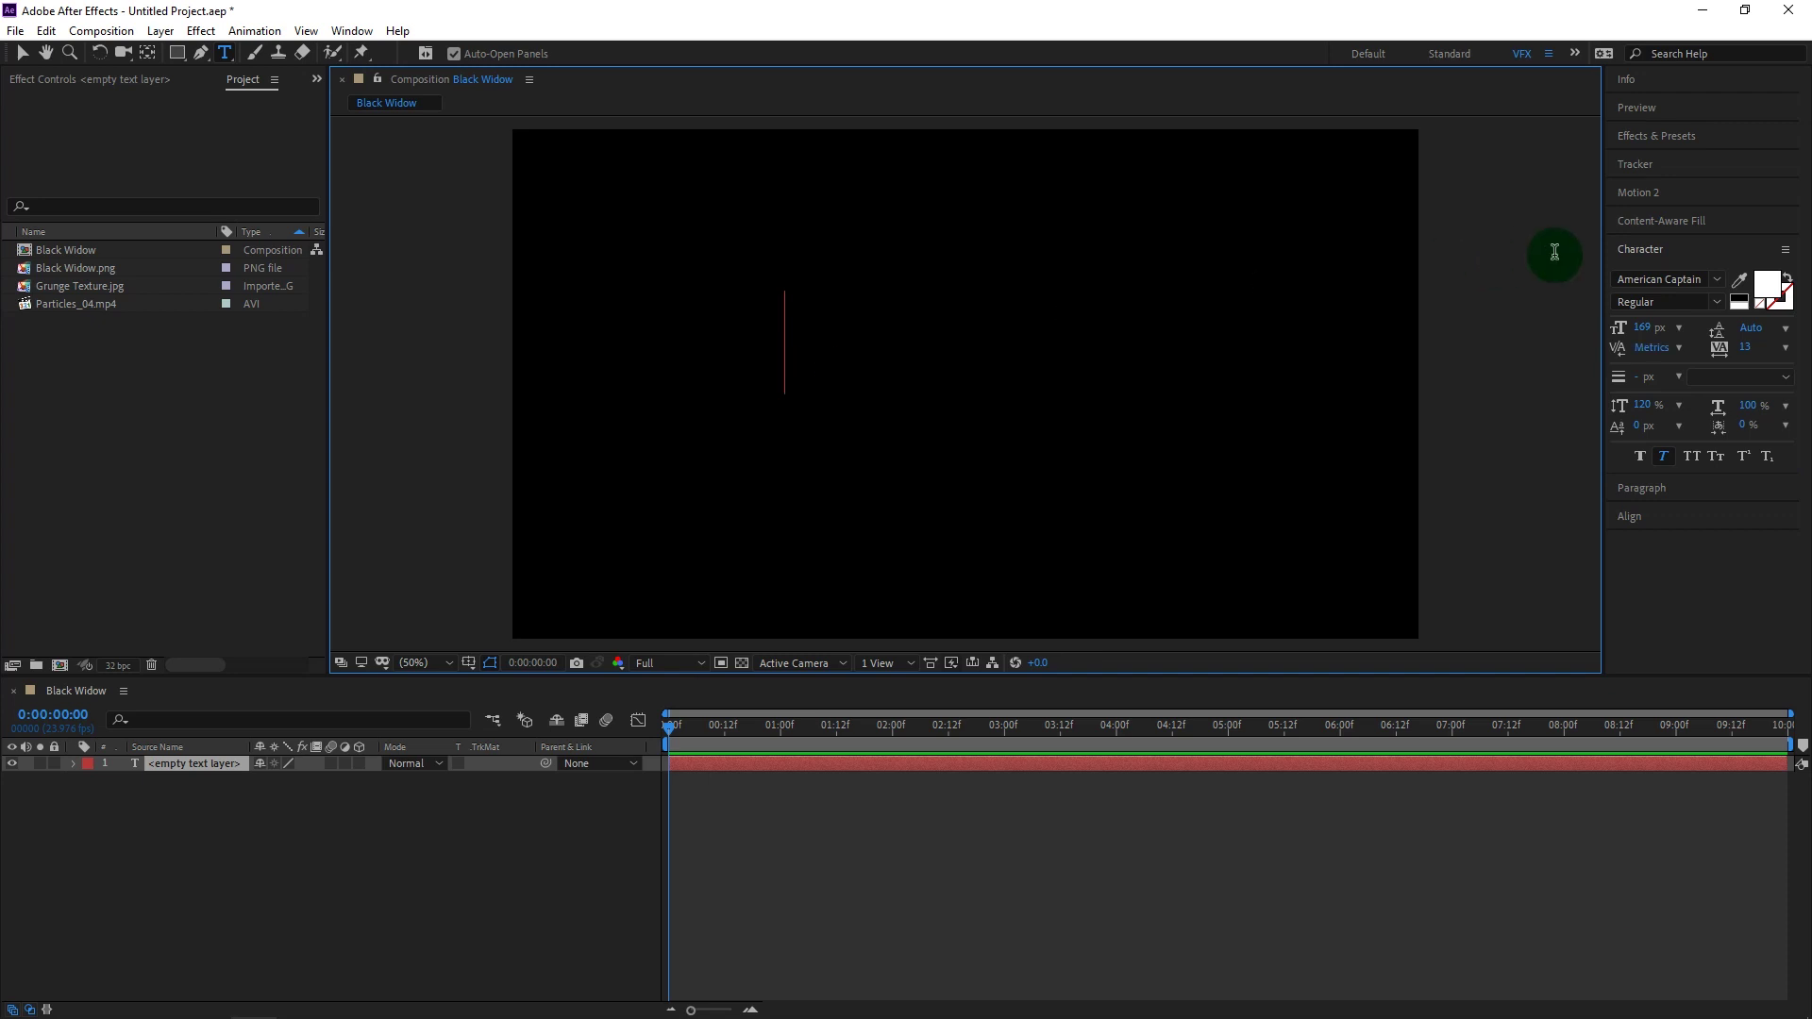
click(1613, 281)
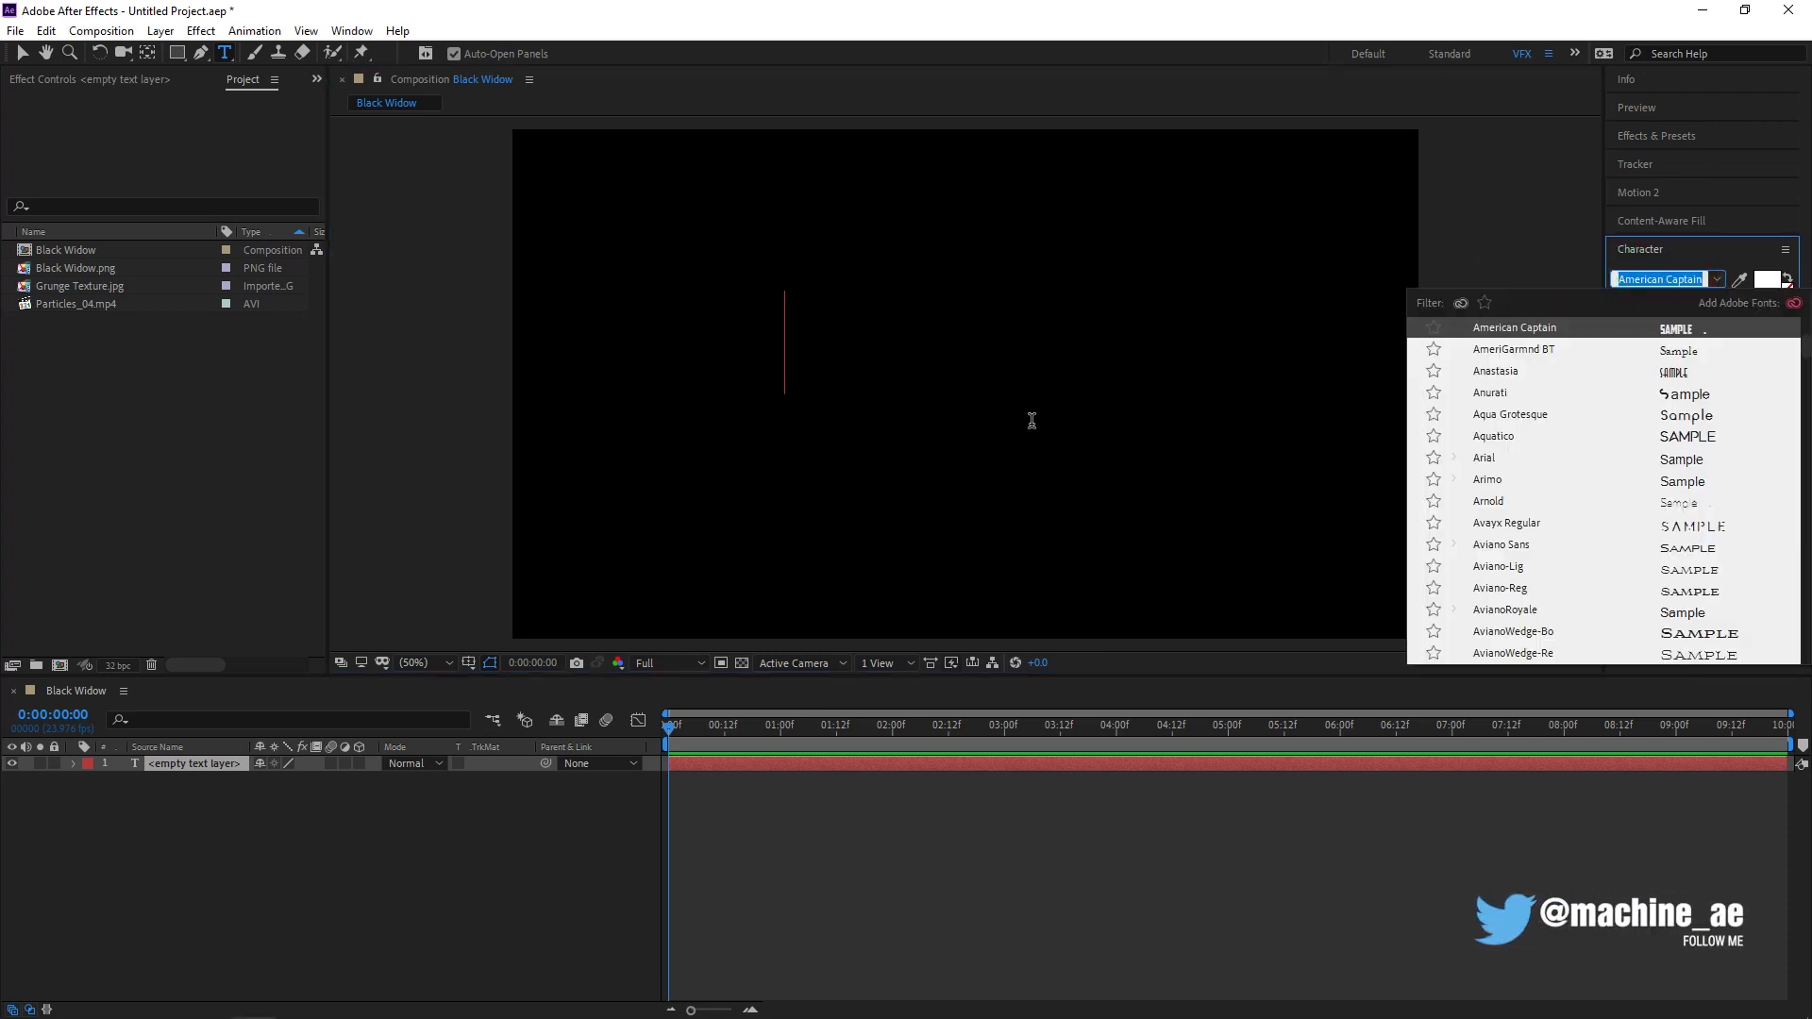
click(861, 395)
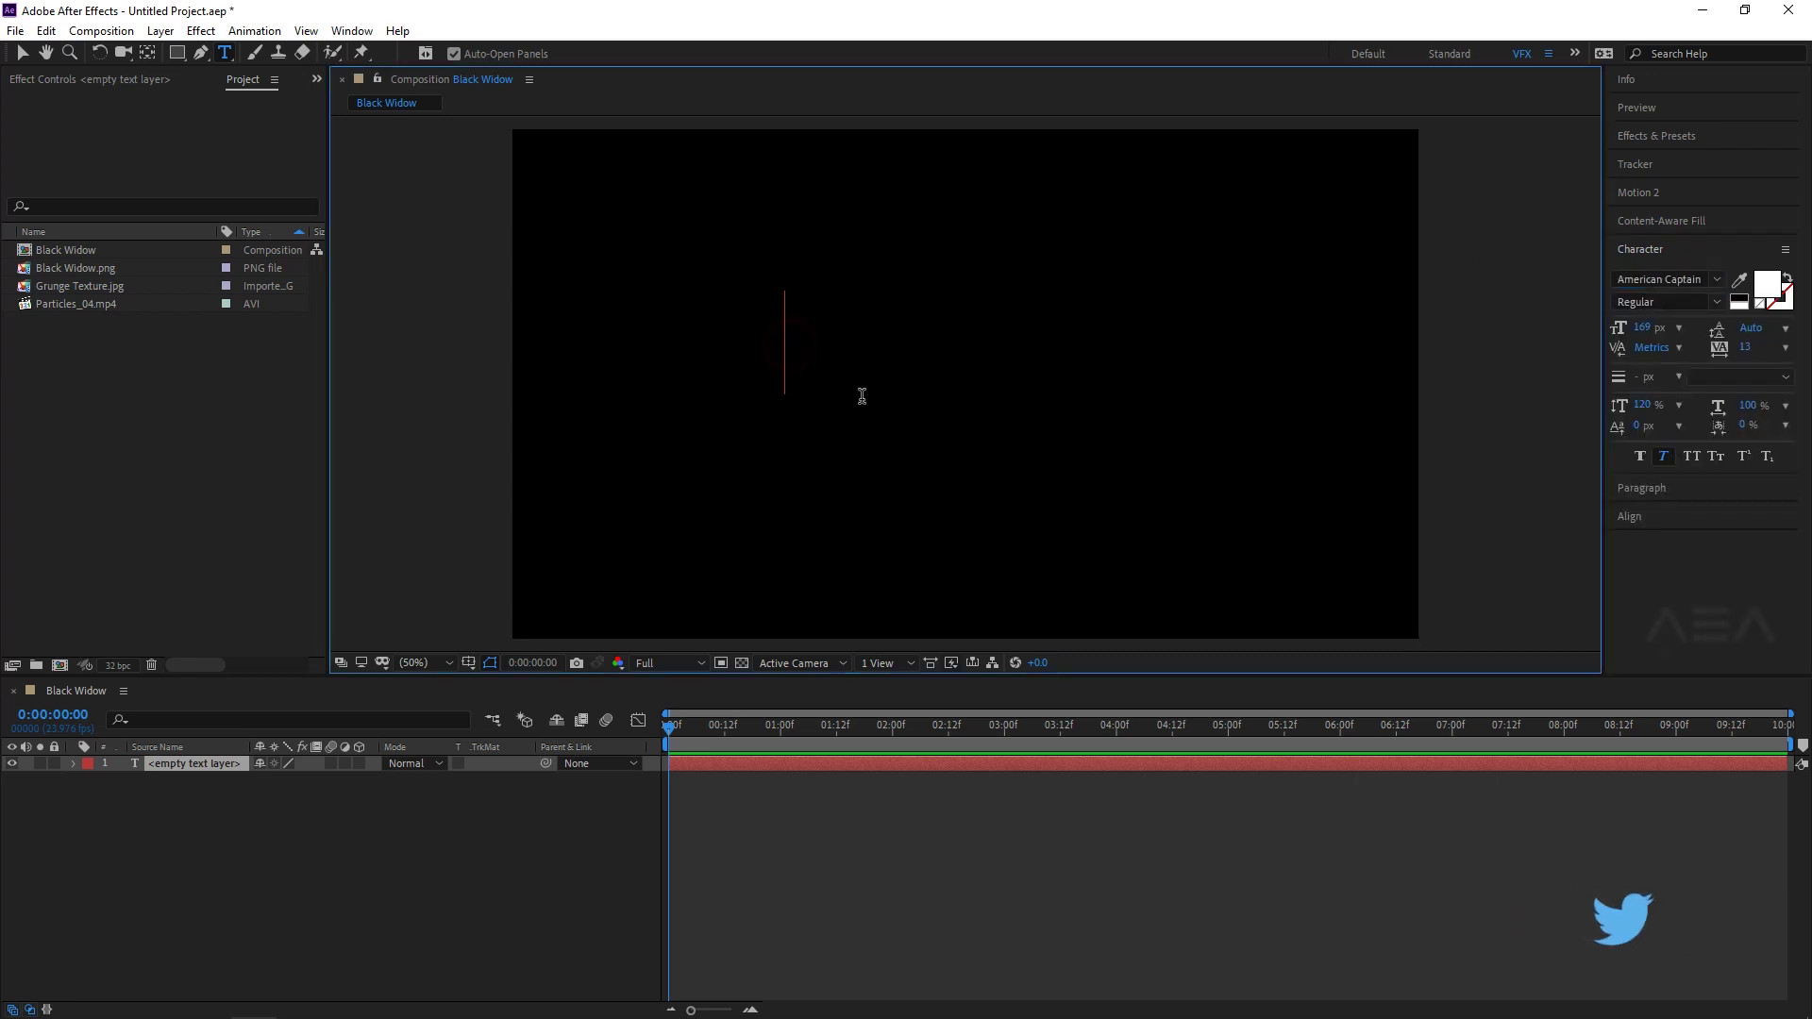
text(BL)
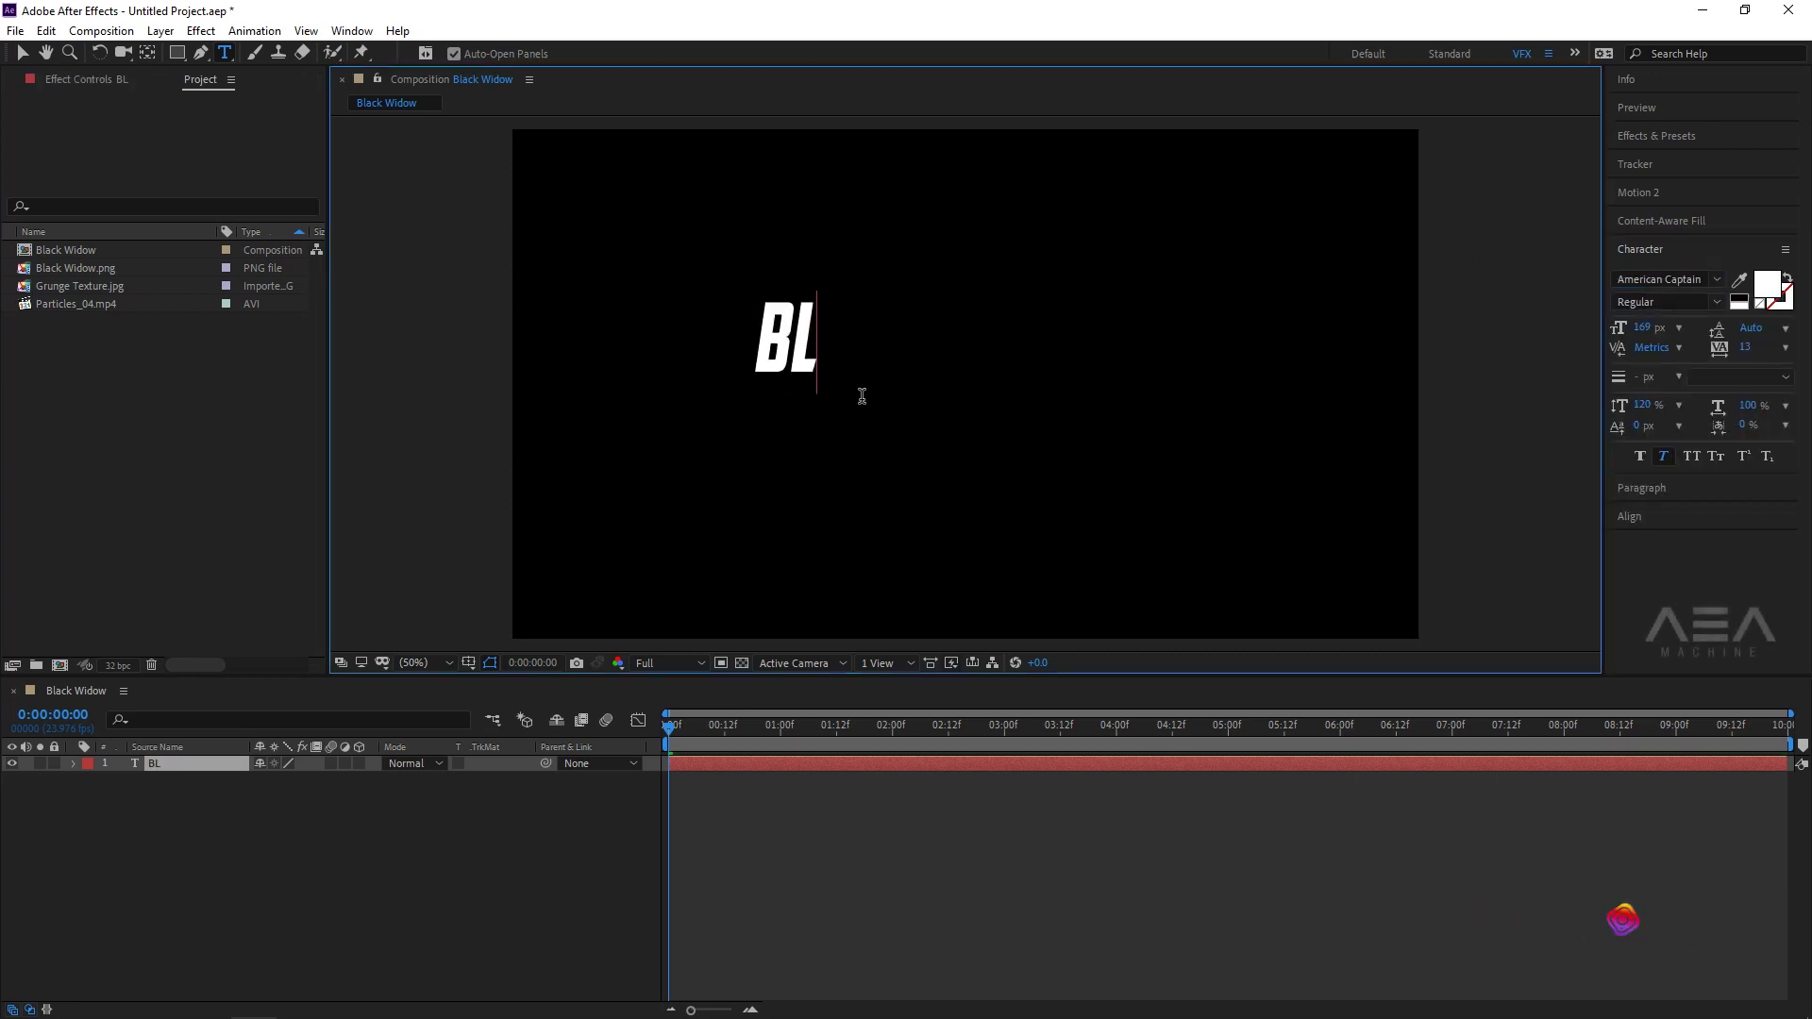
text(ACK)
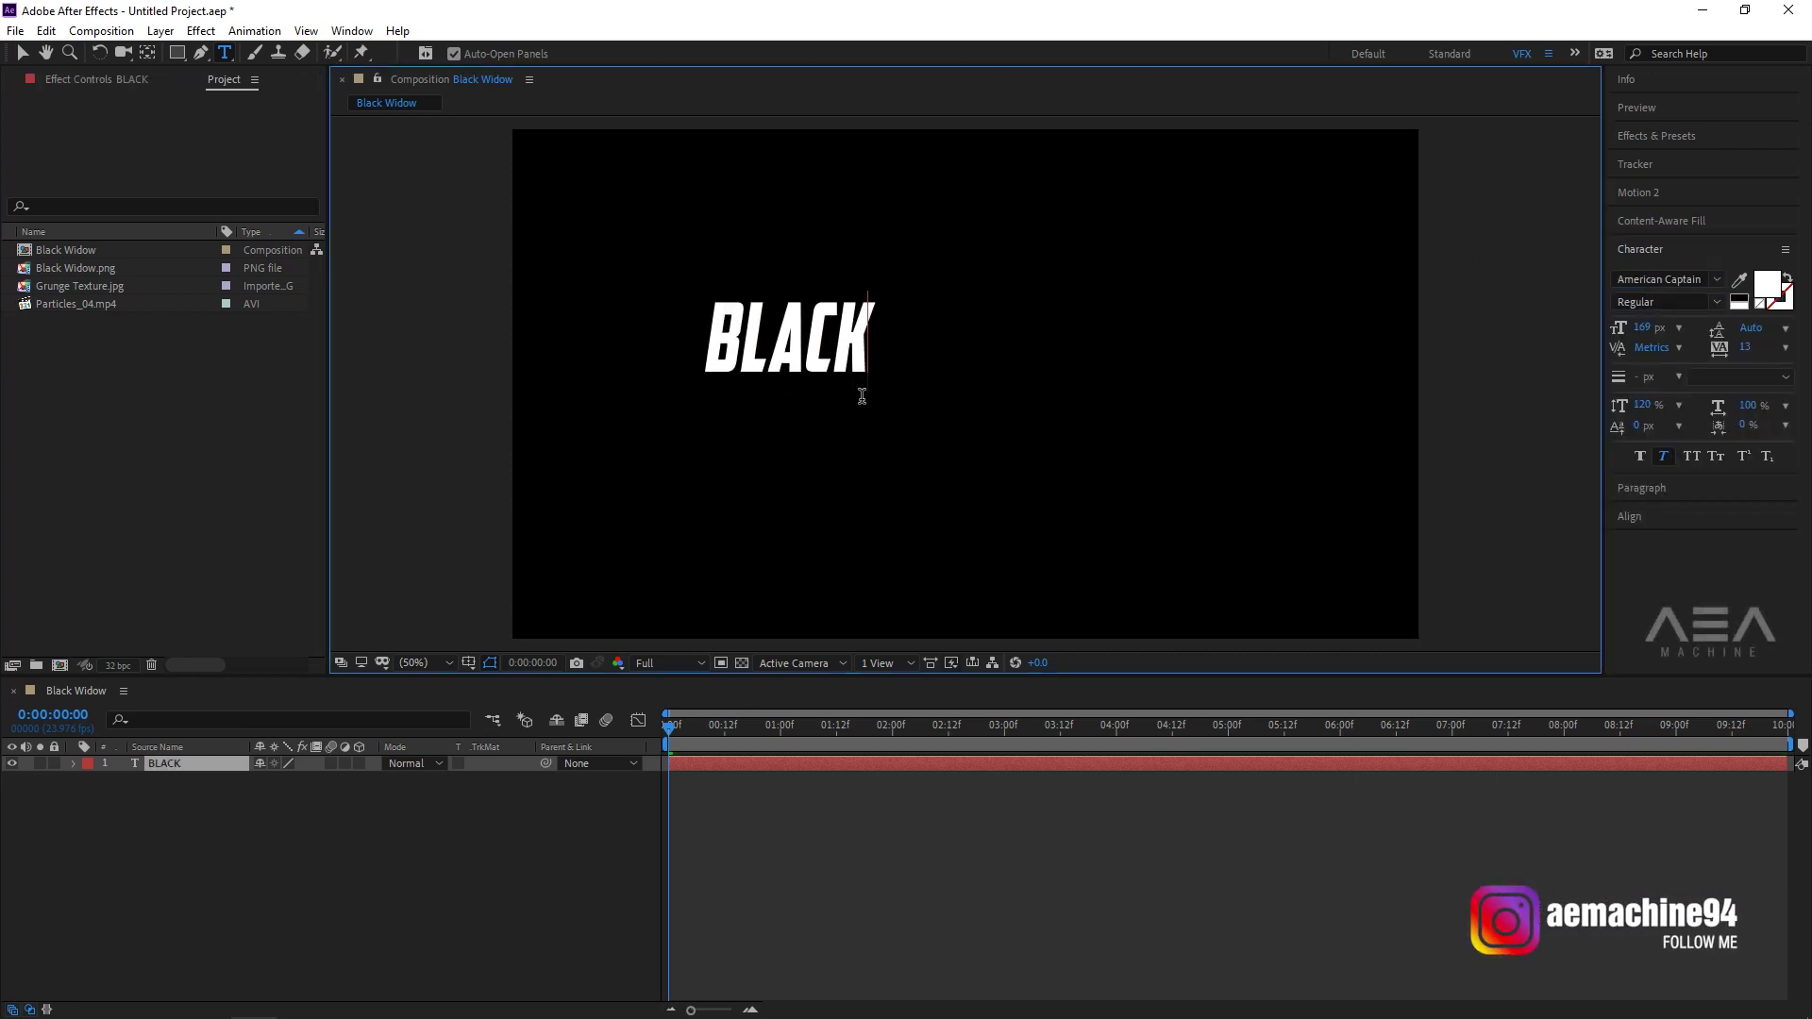
text( WID)
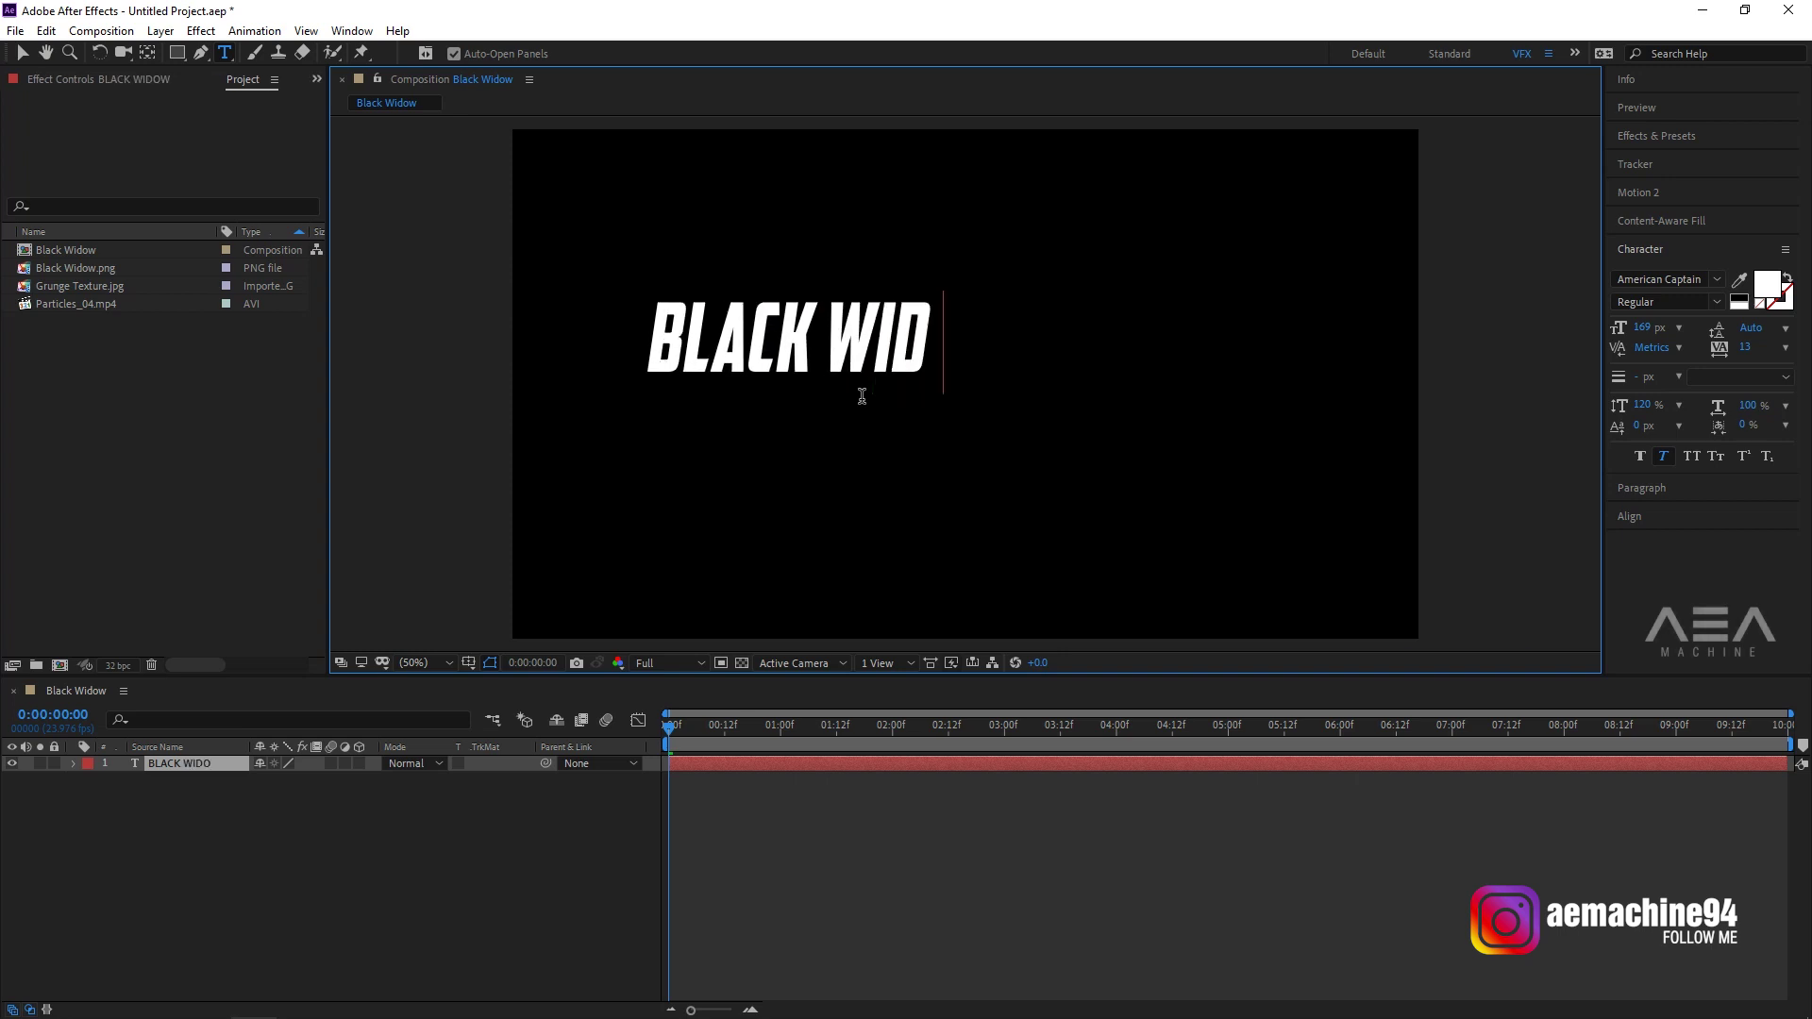
text(OW)
Select the whole title and enlarge its font size to 184 px.
click(720, 358)
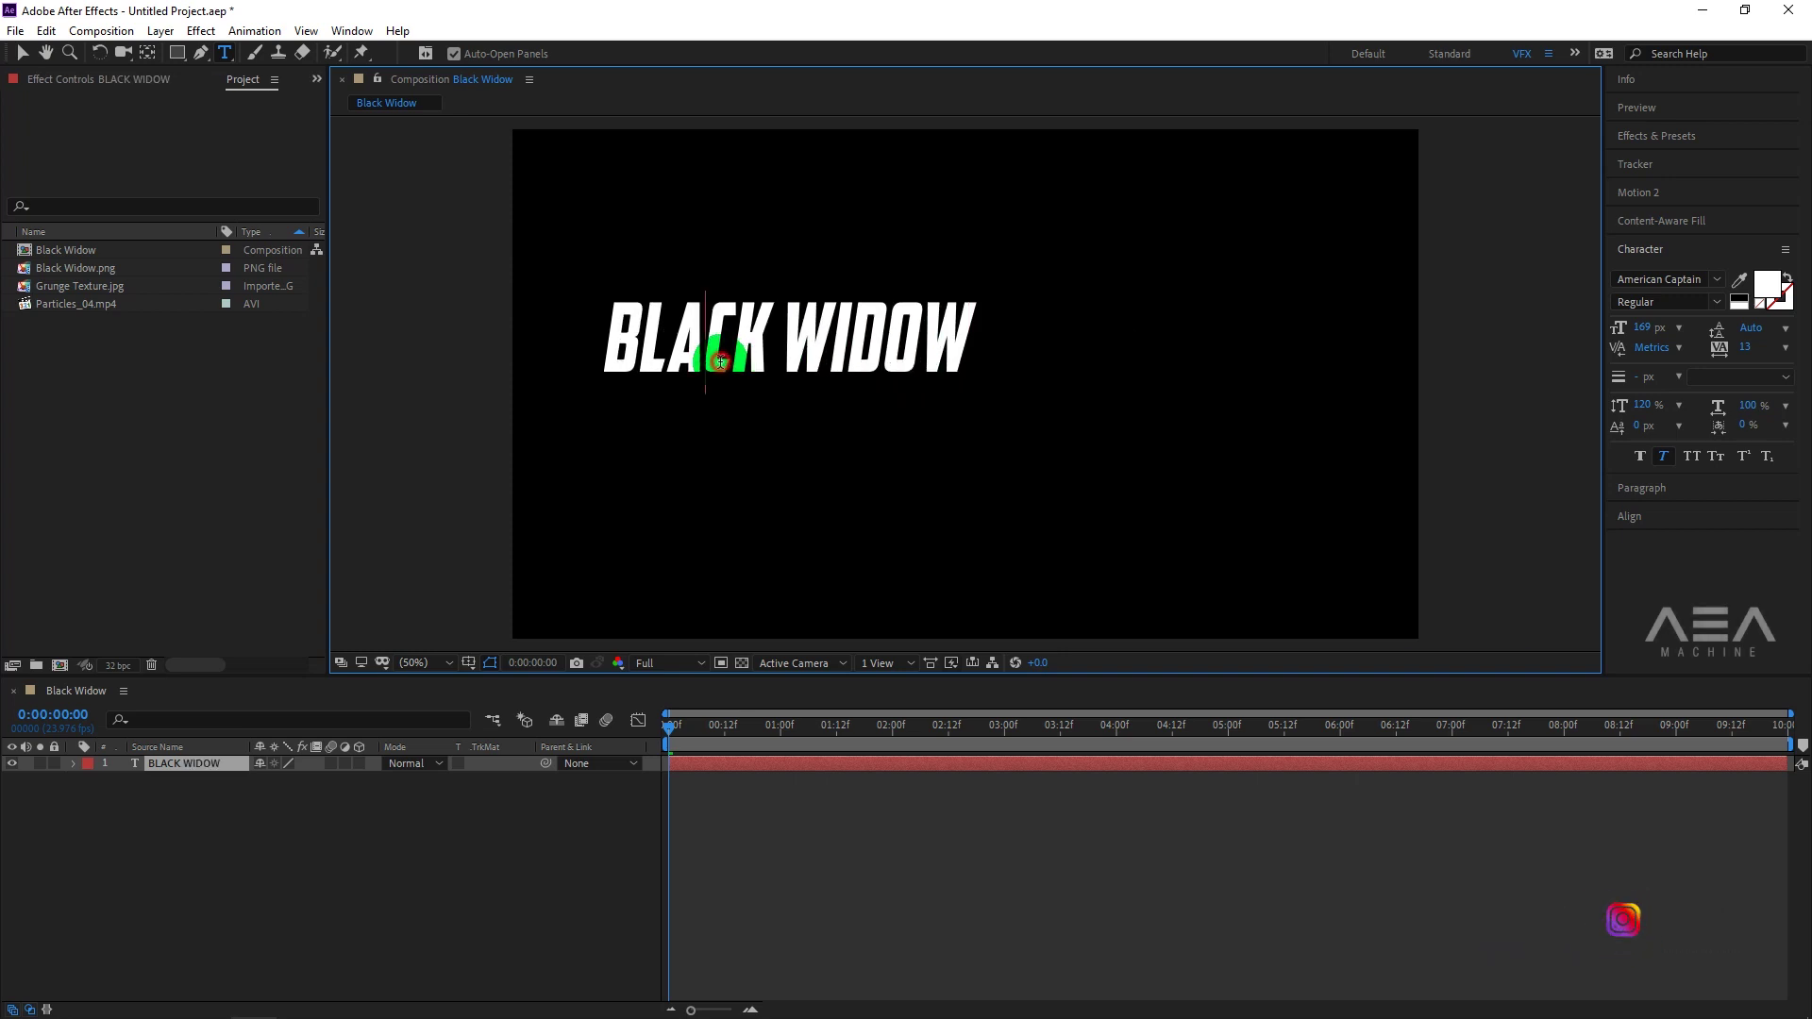
drag(720, 359, 920, 344)
click(1633, 331)
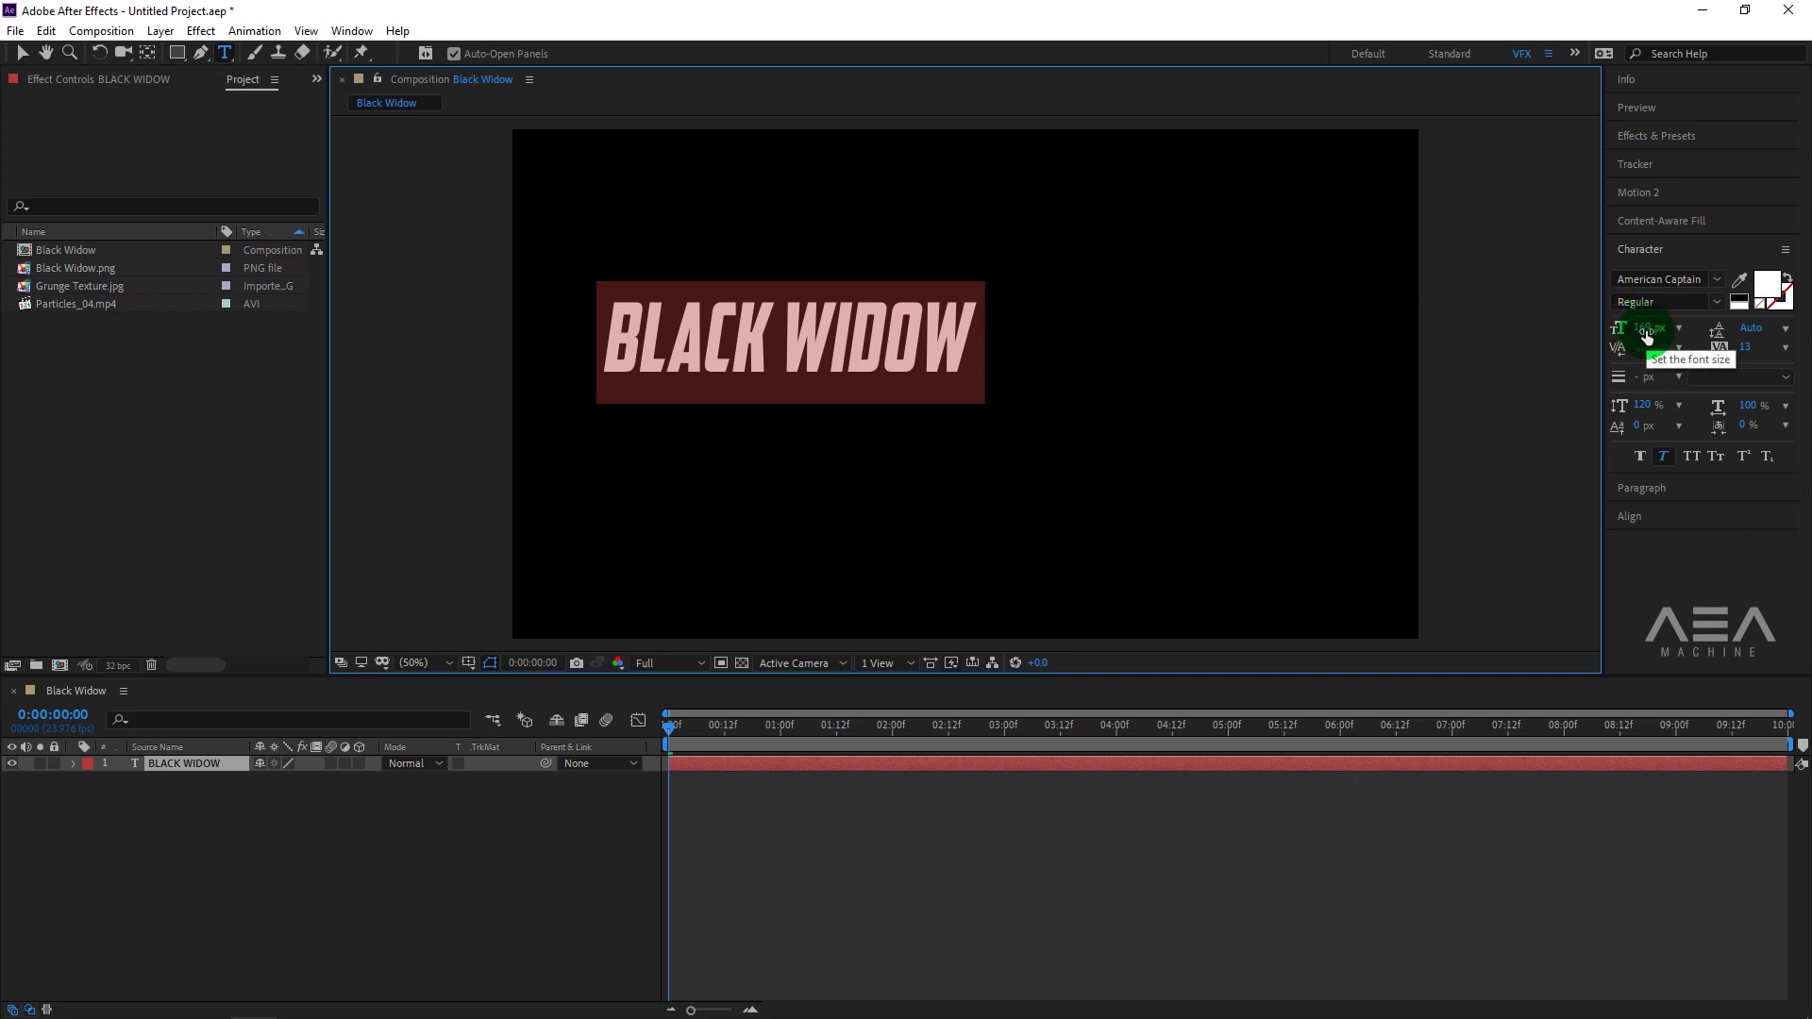
click(1647, 332)
drag(1651, 332, 1665, 332)
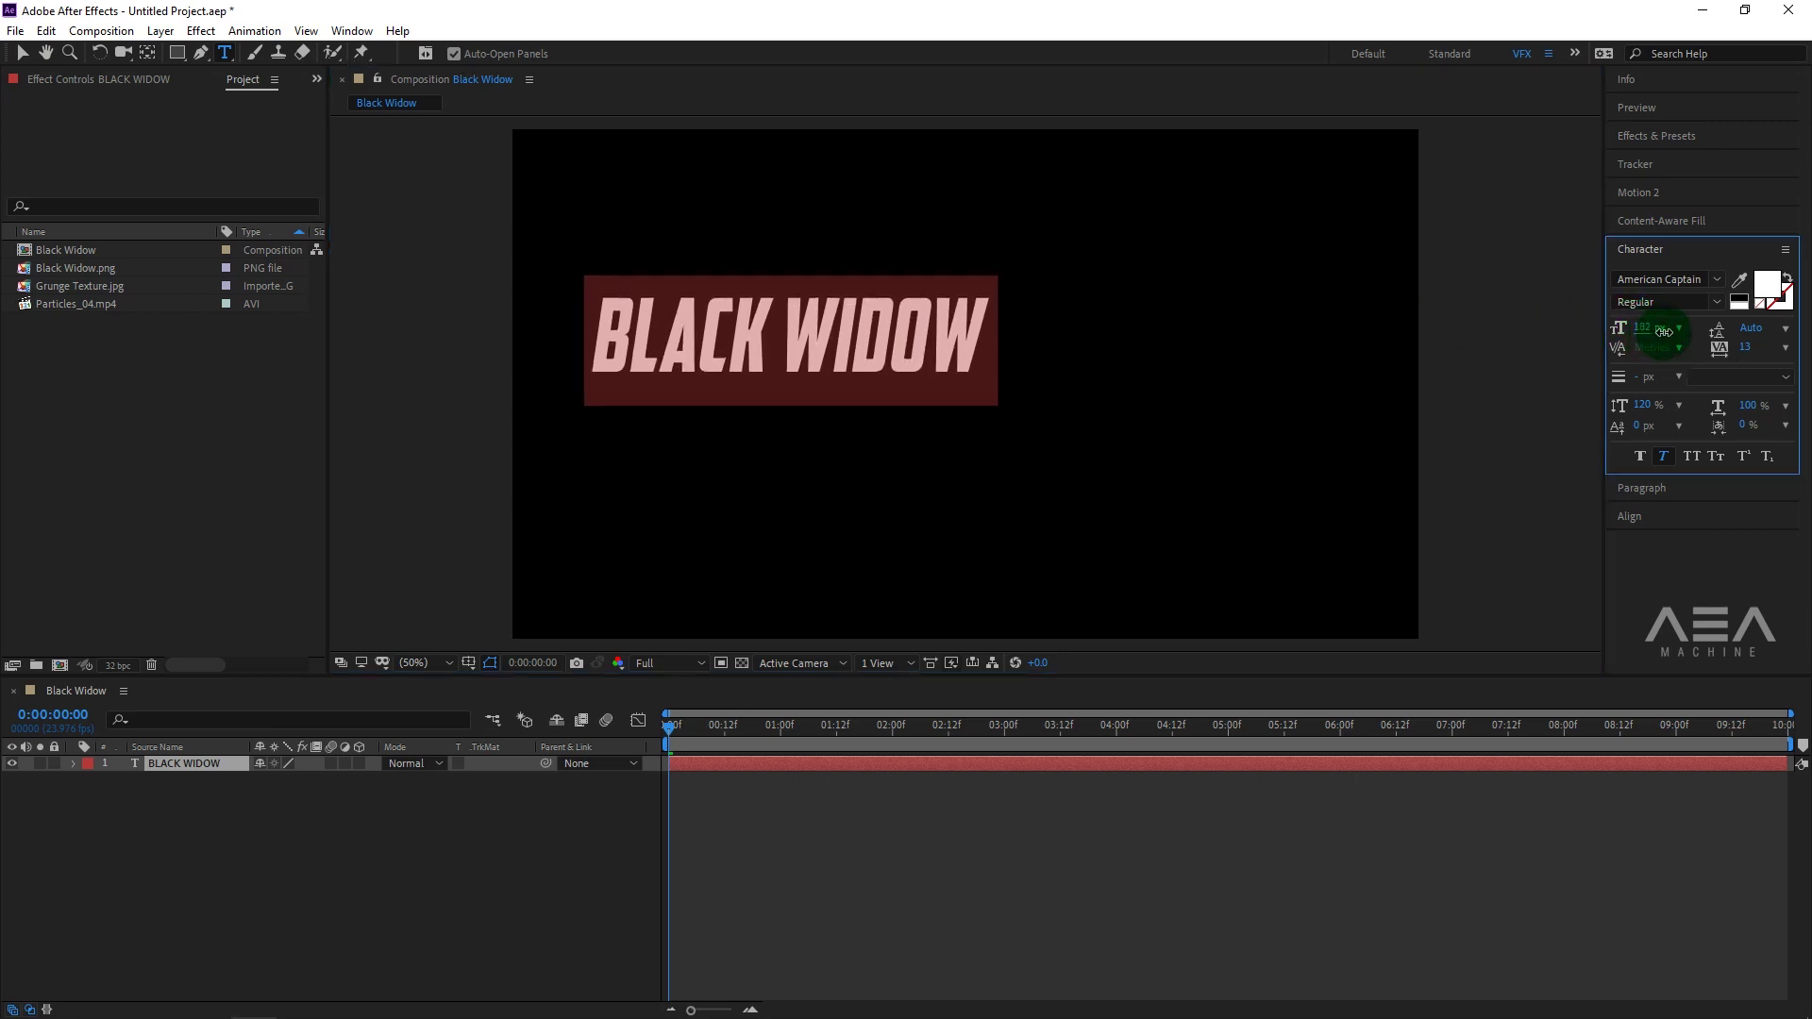
Centre the title horizontally and vertically relative to the composition.
click(1636, 519)
click(1656, 353)
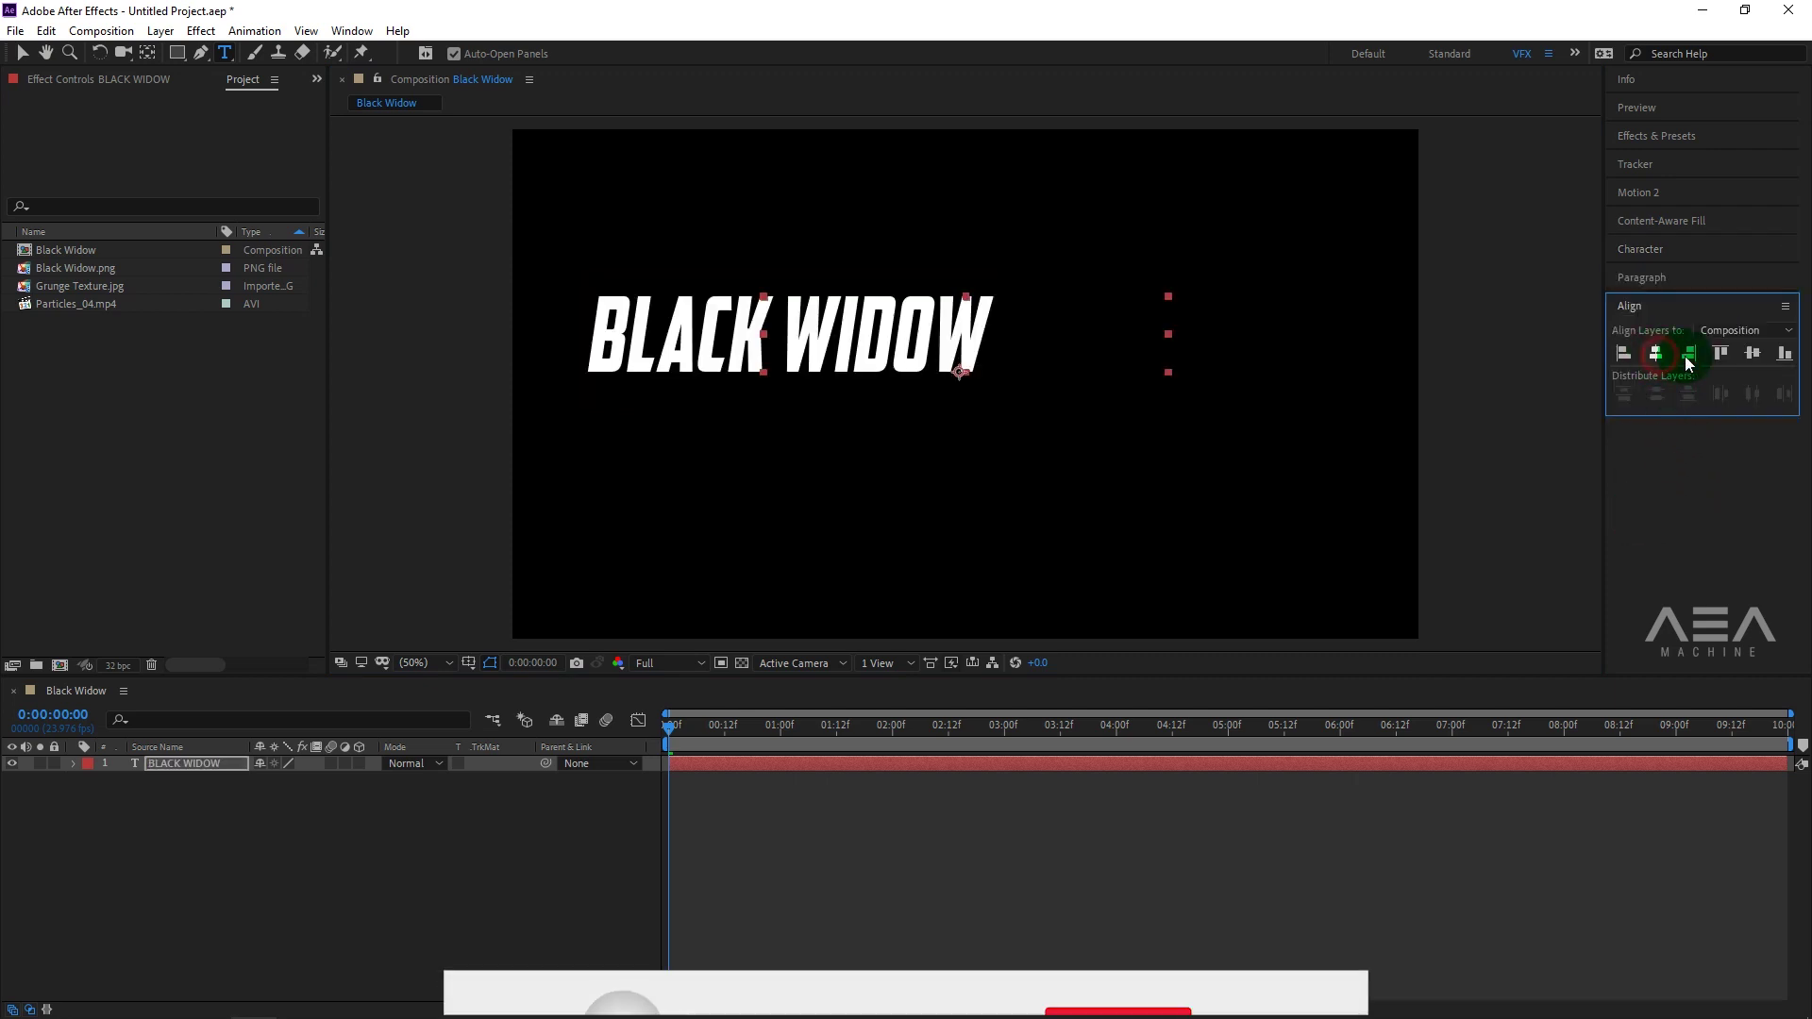
click(1753, 355)
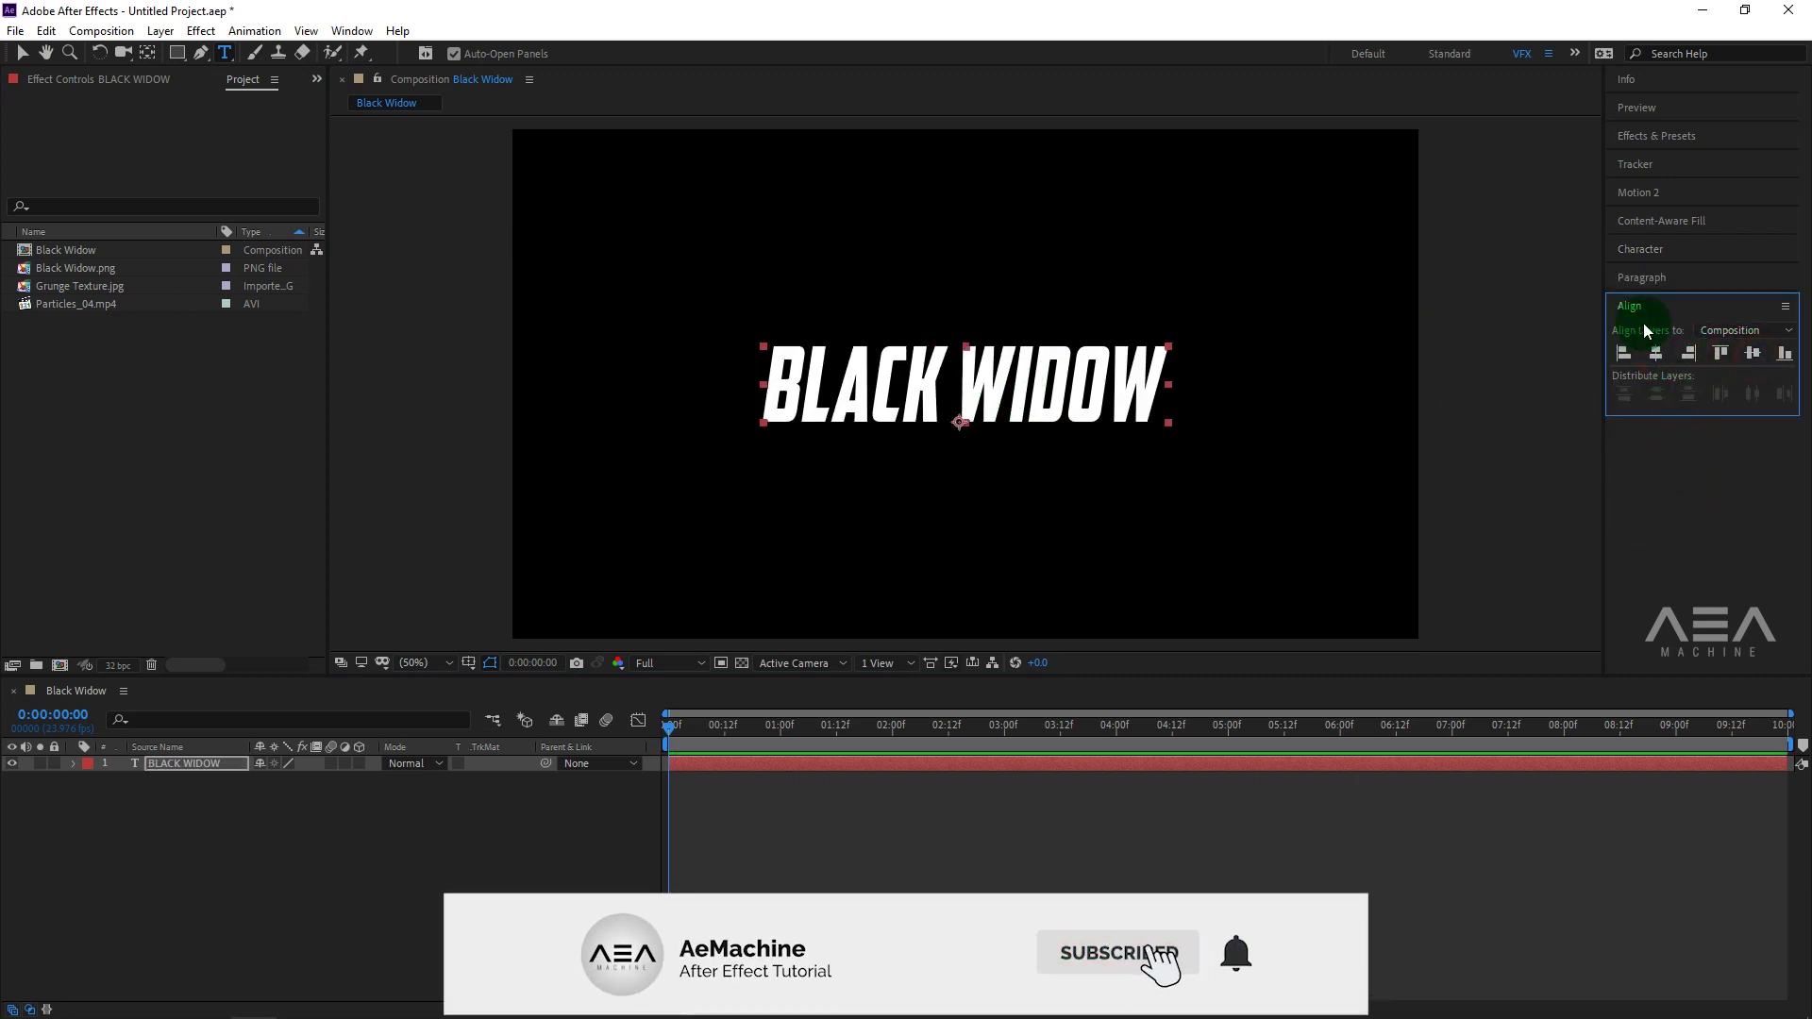
click(352, 30)
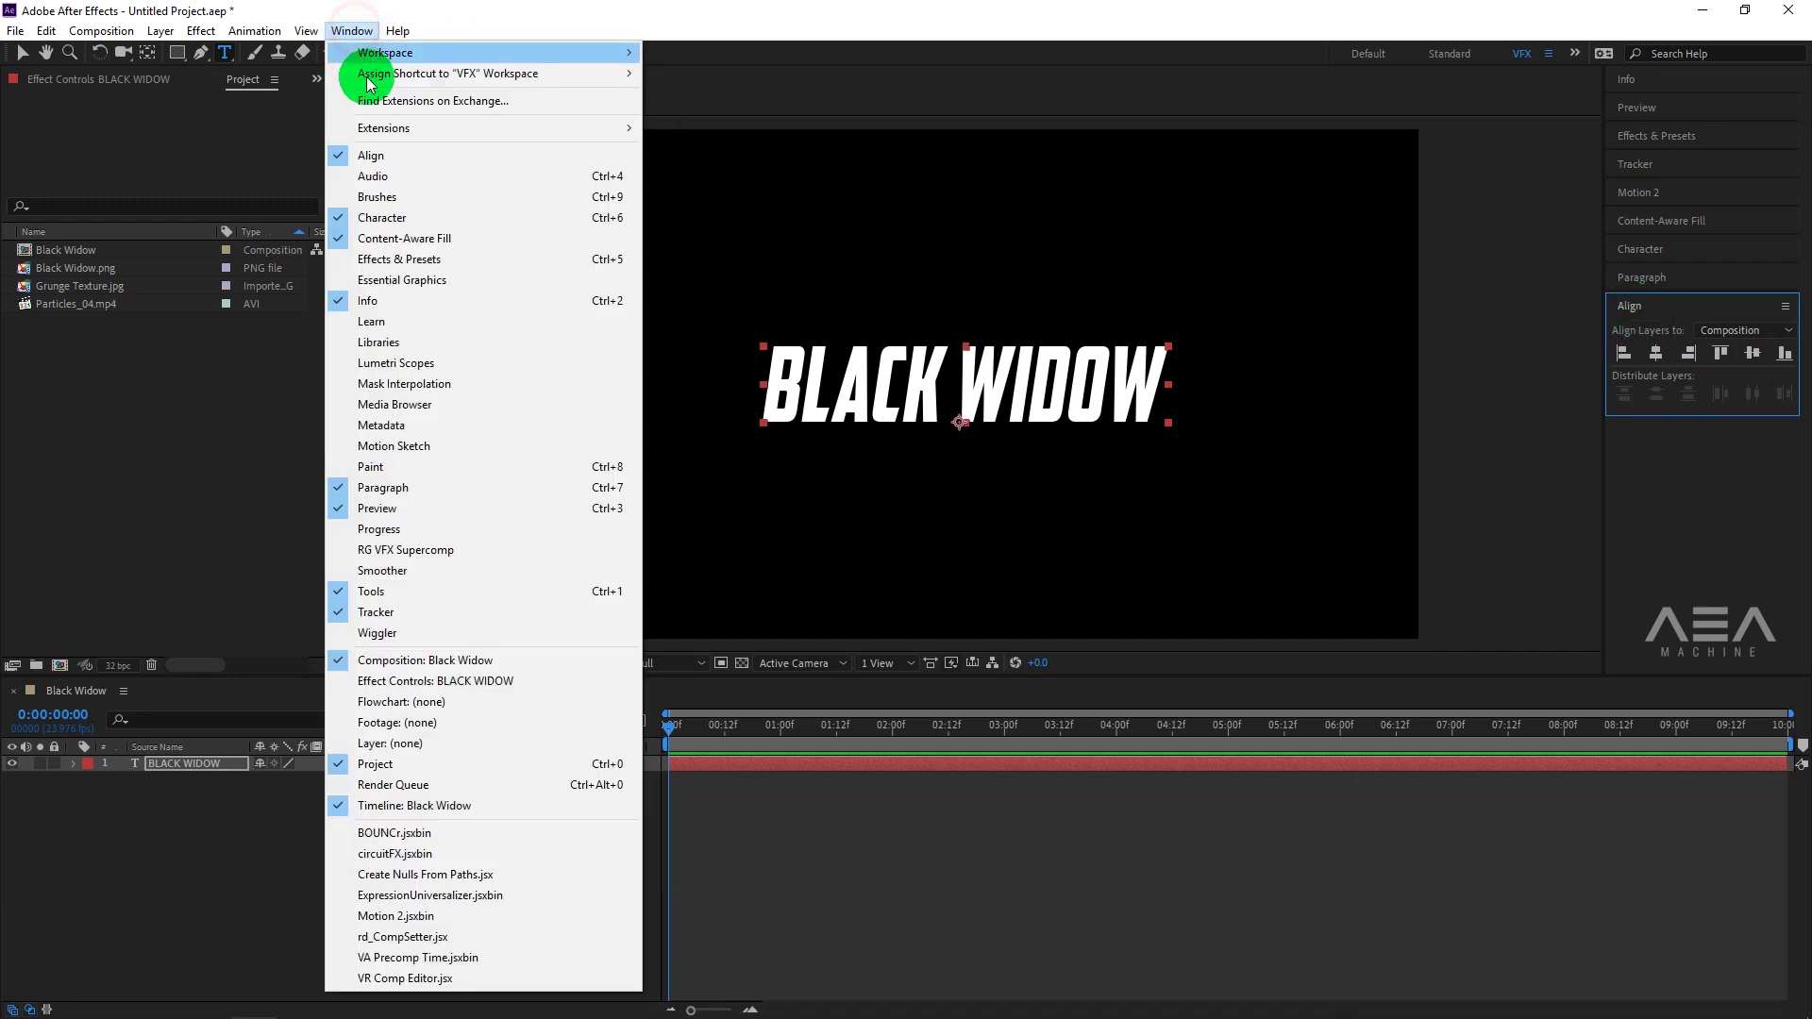
click(790, 10)
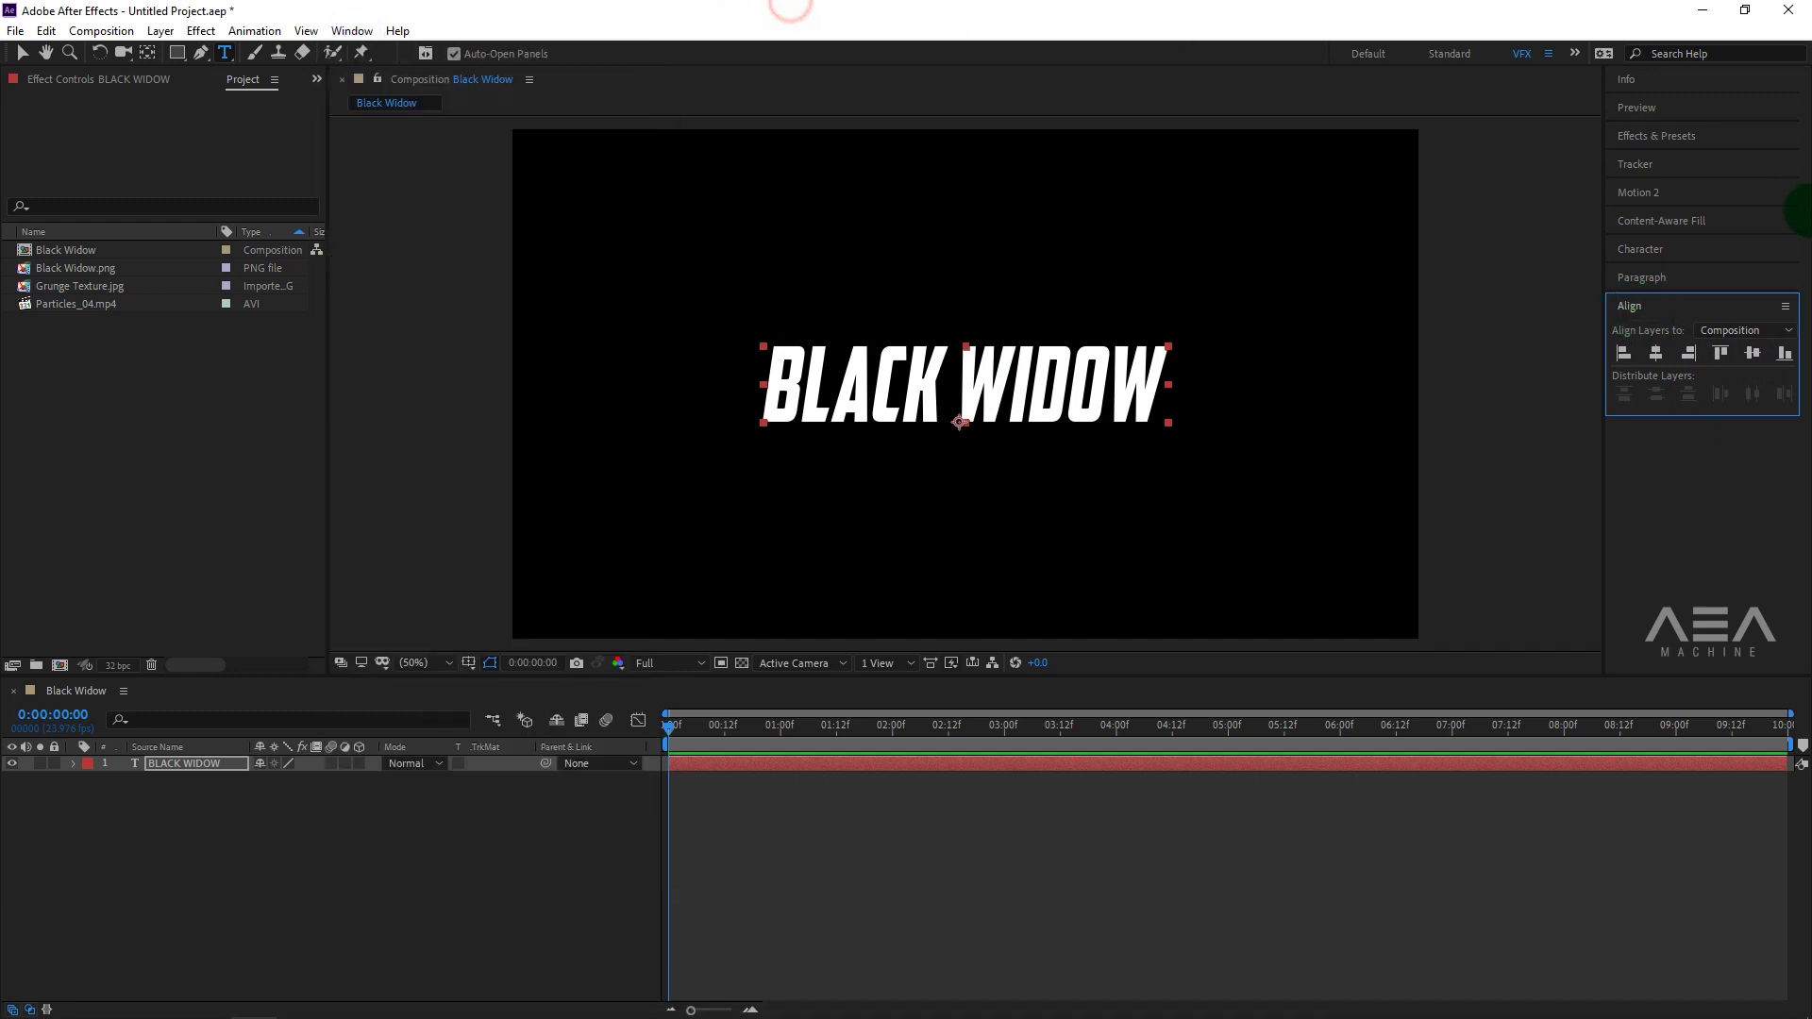
click(1670, 306)
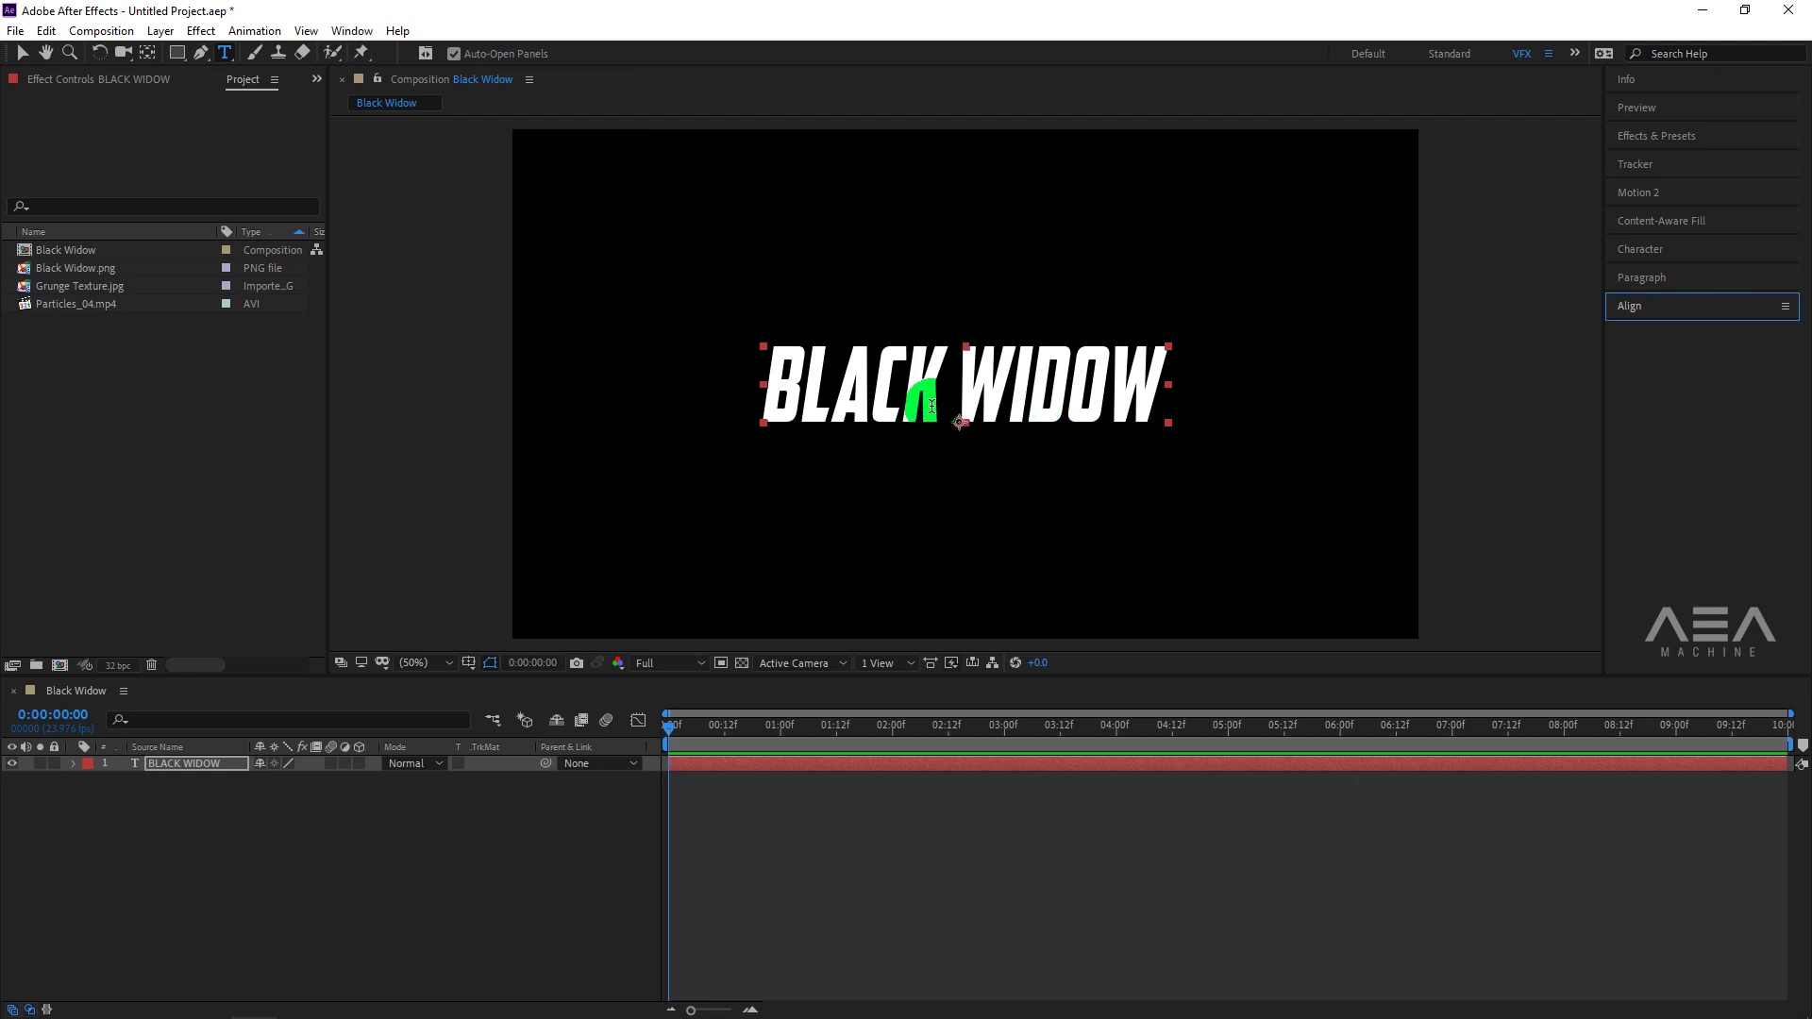
Give the title faux italic, 120% vertical scale and tracking 13 in Character settings.
click(366, 817)
click(196, 762)
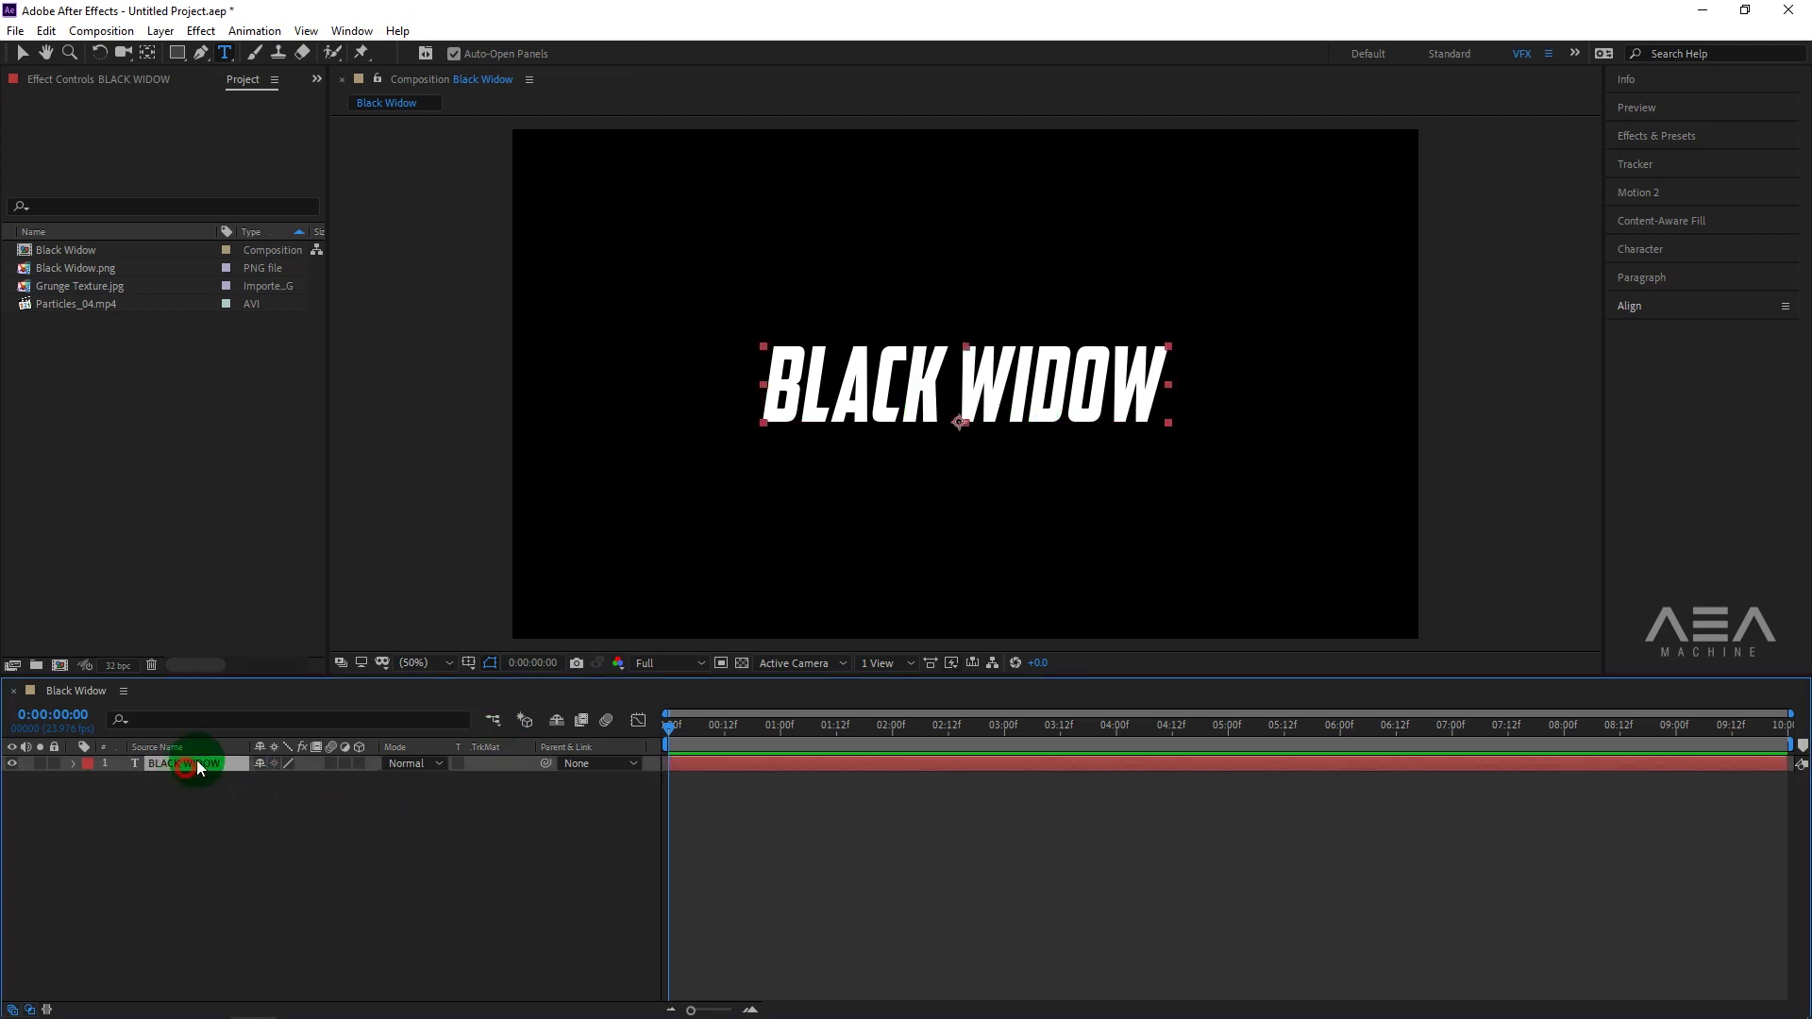
click(1680, 244)
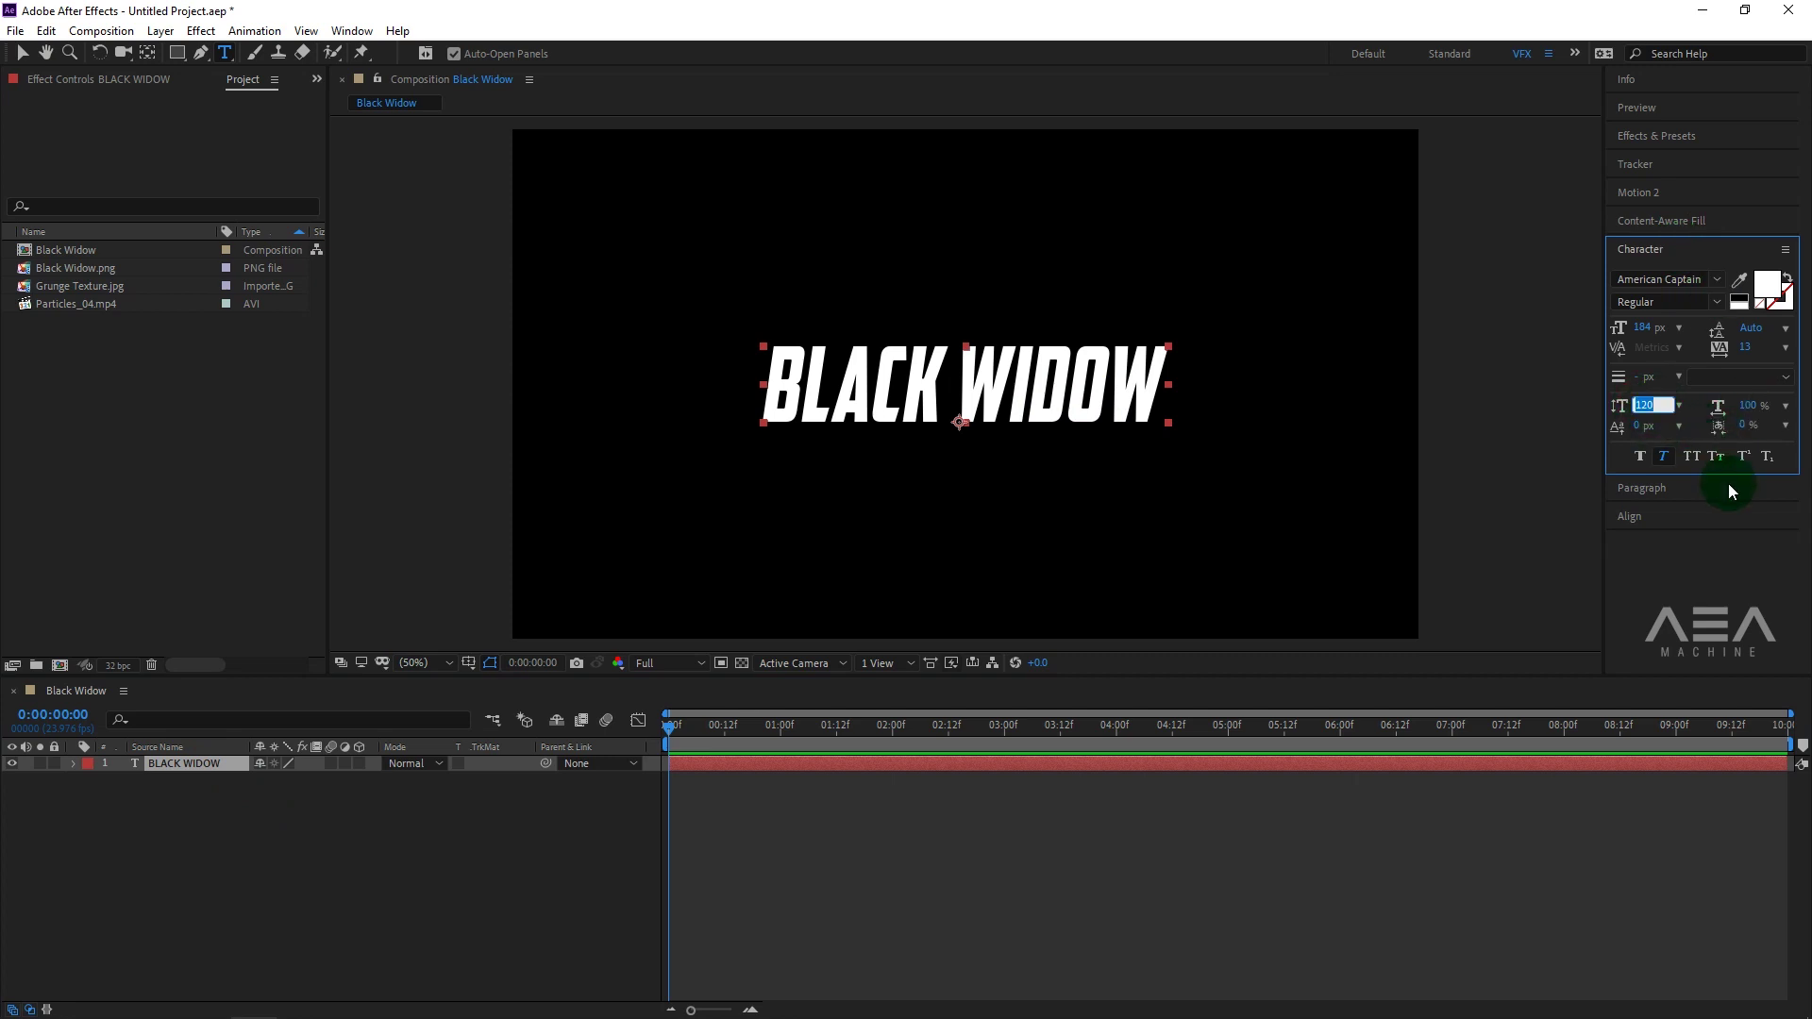
text(0)
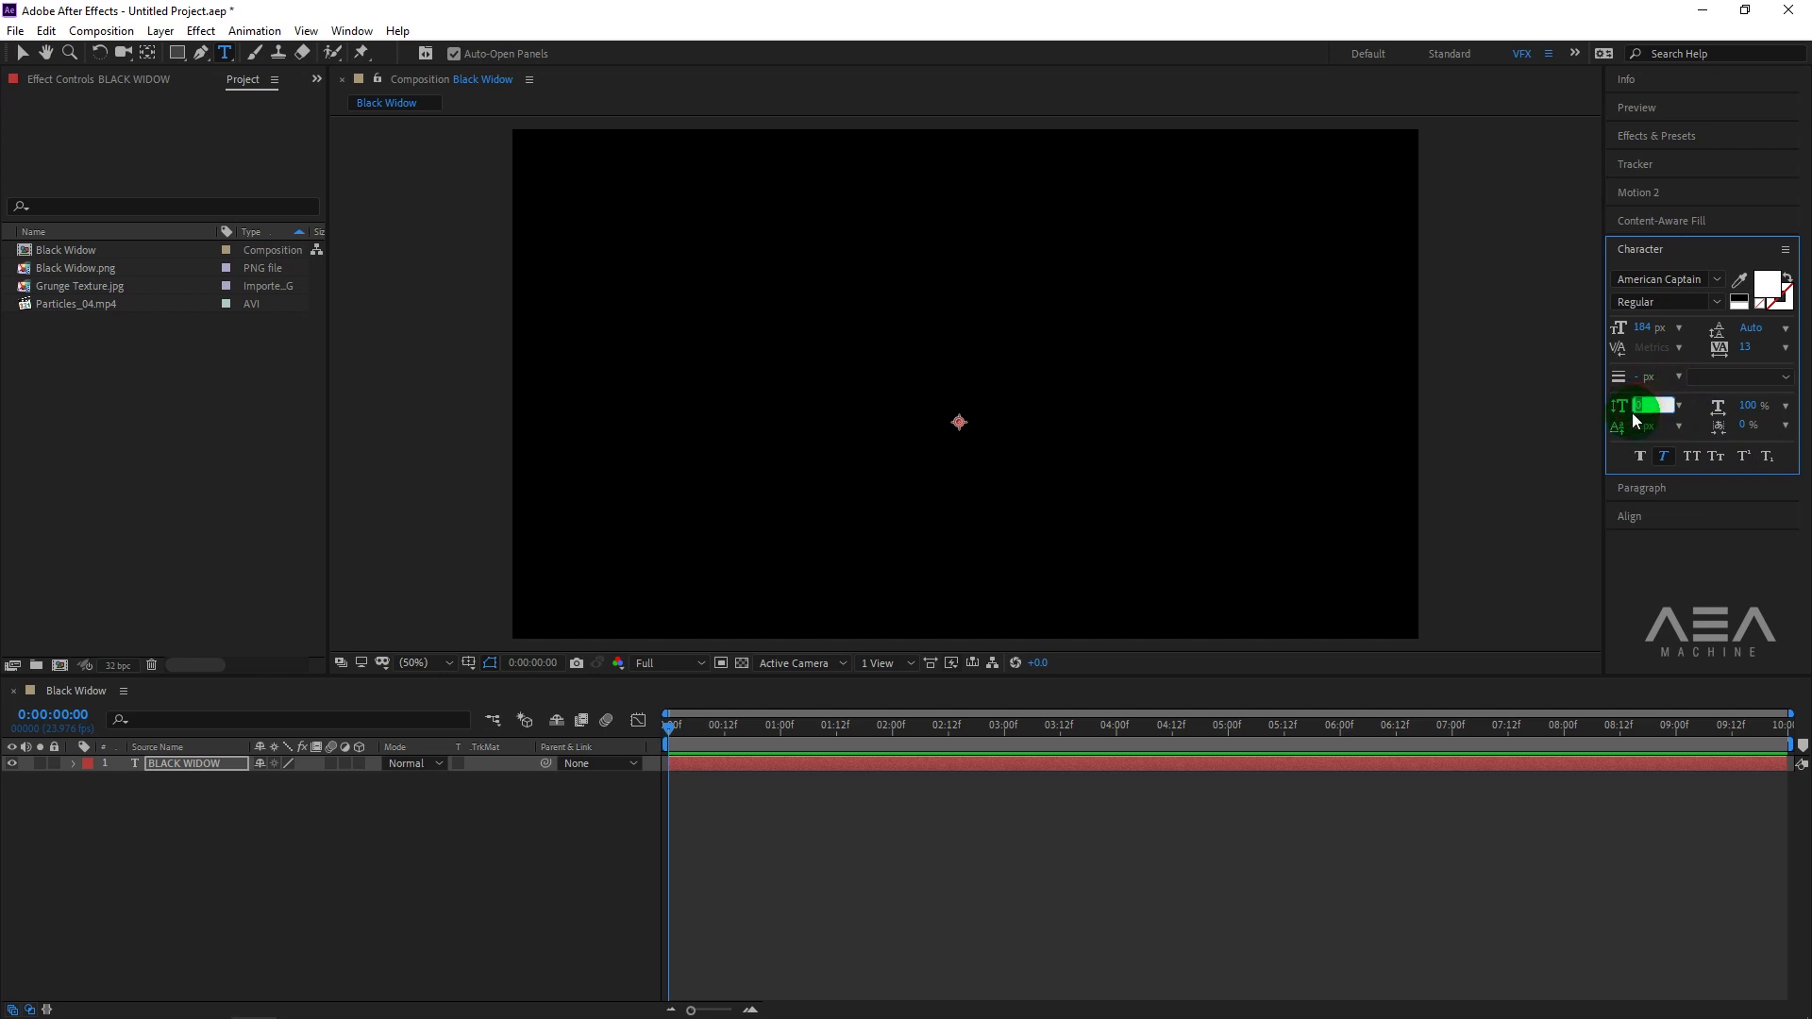
text(20)
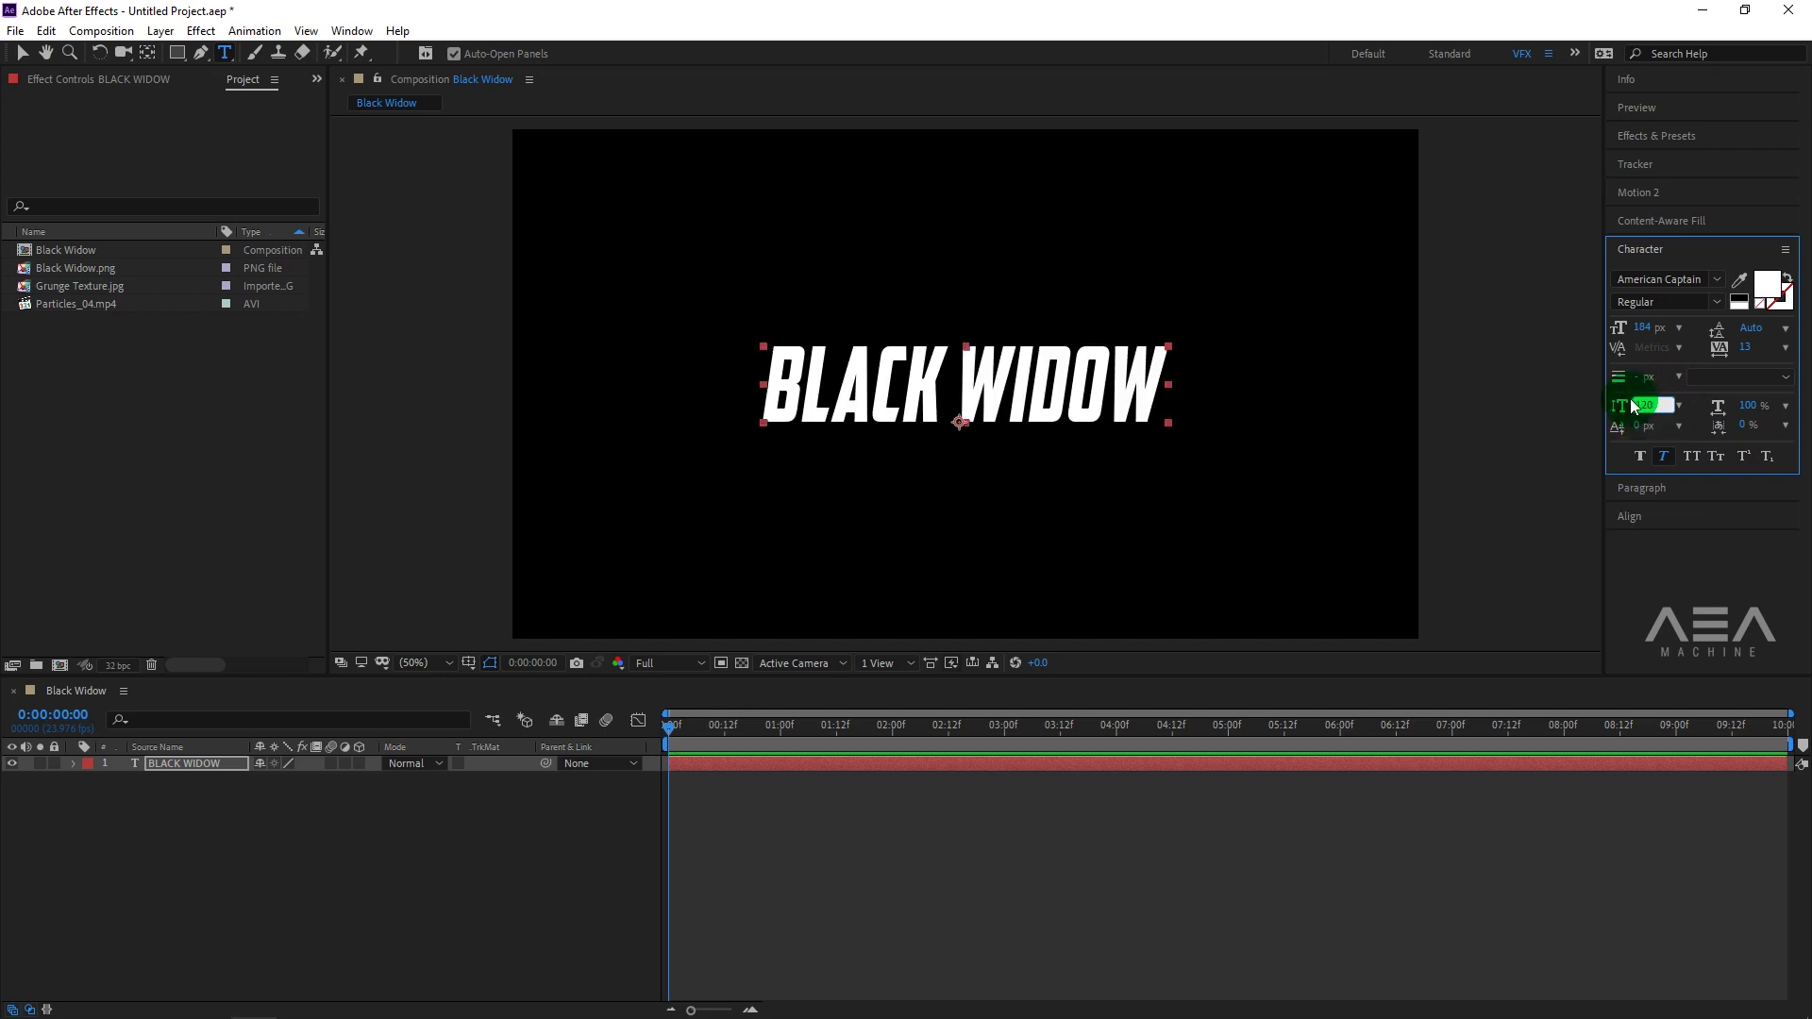
click(1665, 378)
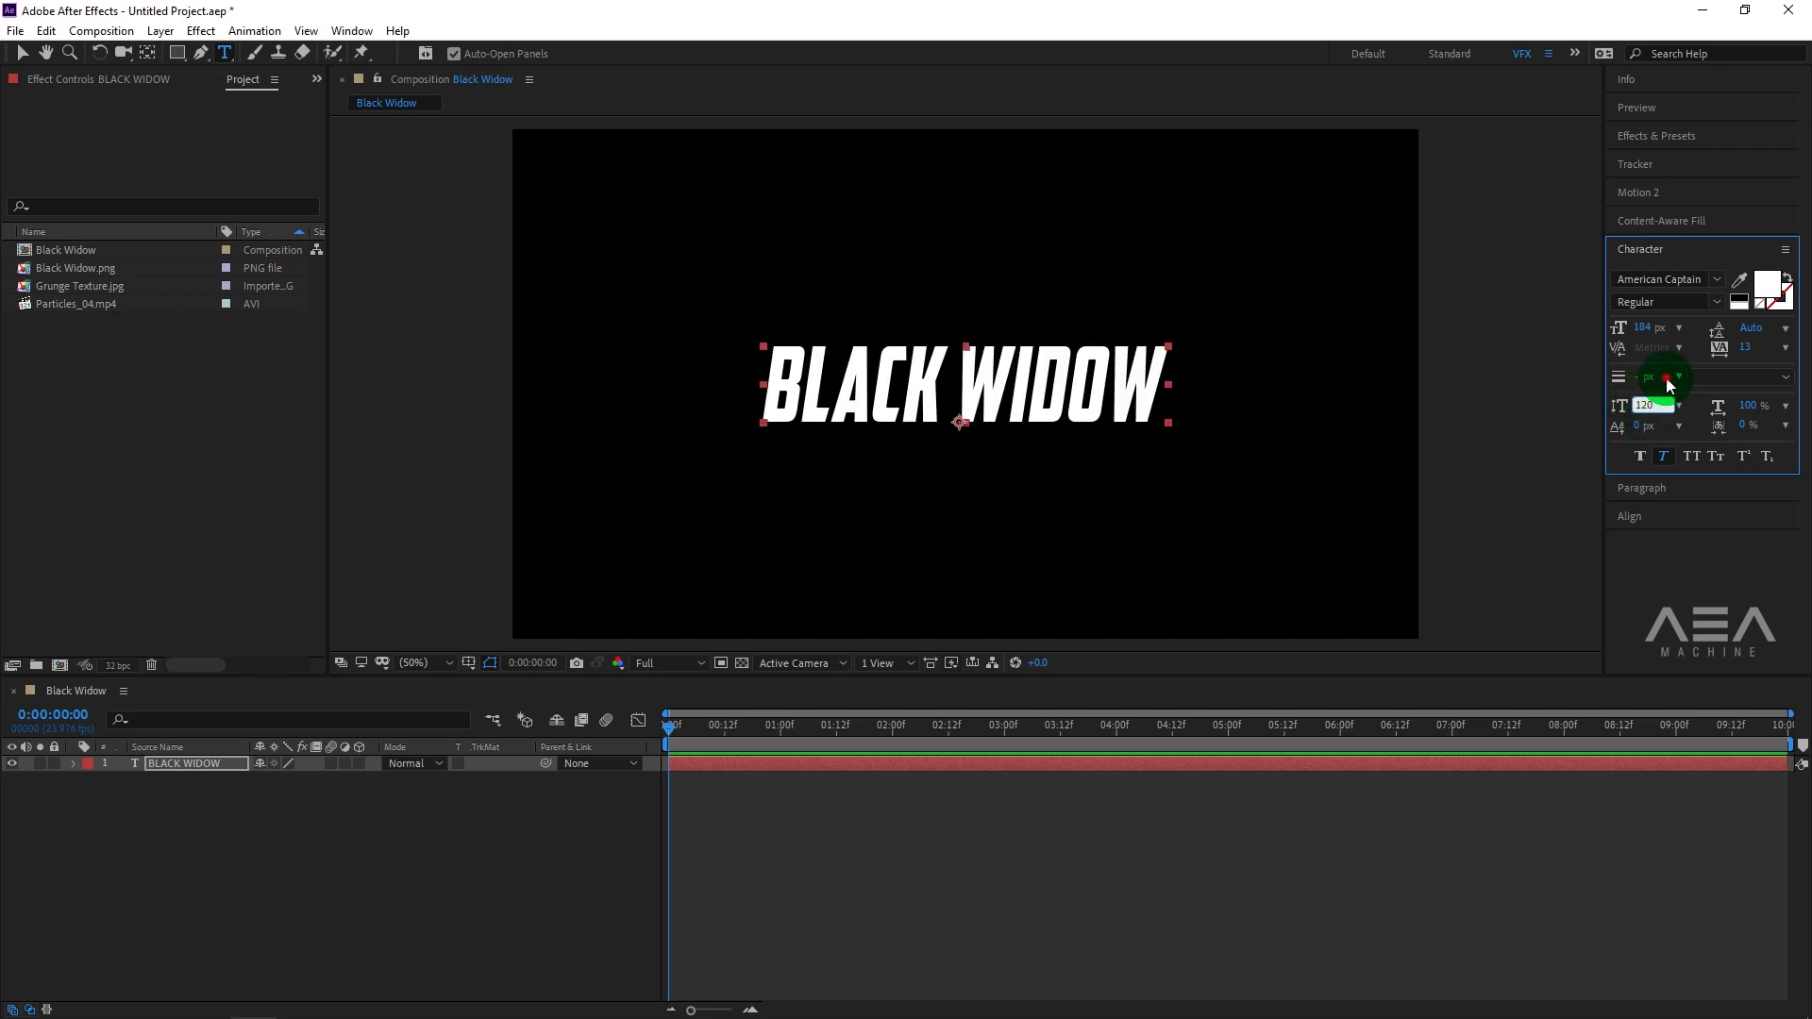
click(1744, 357)
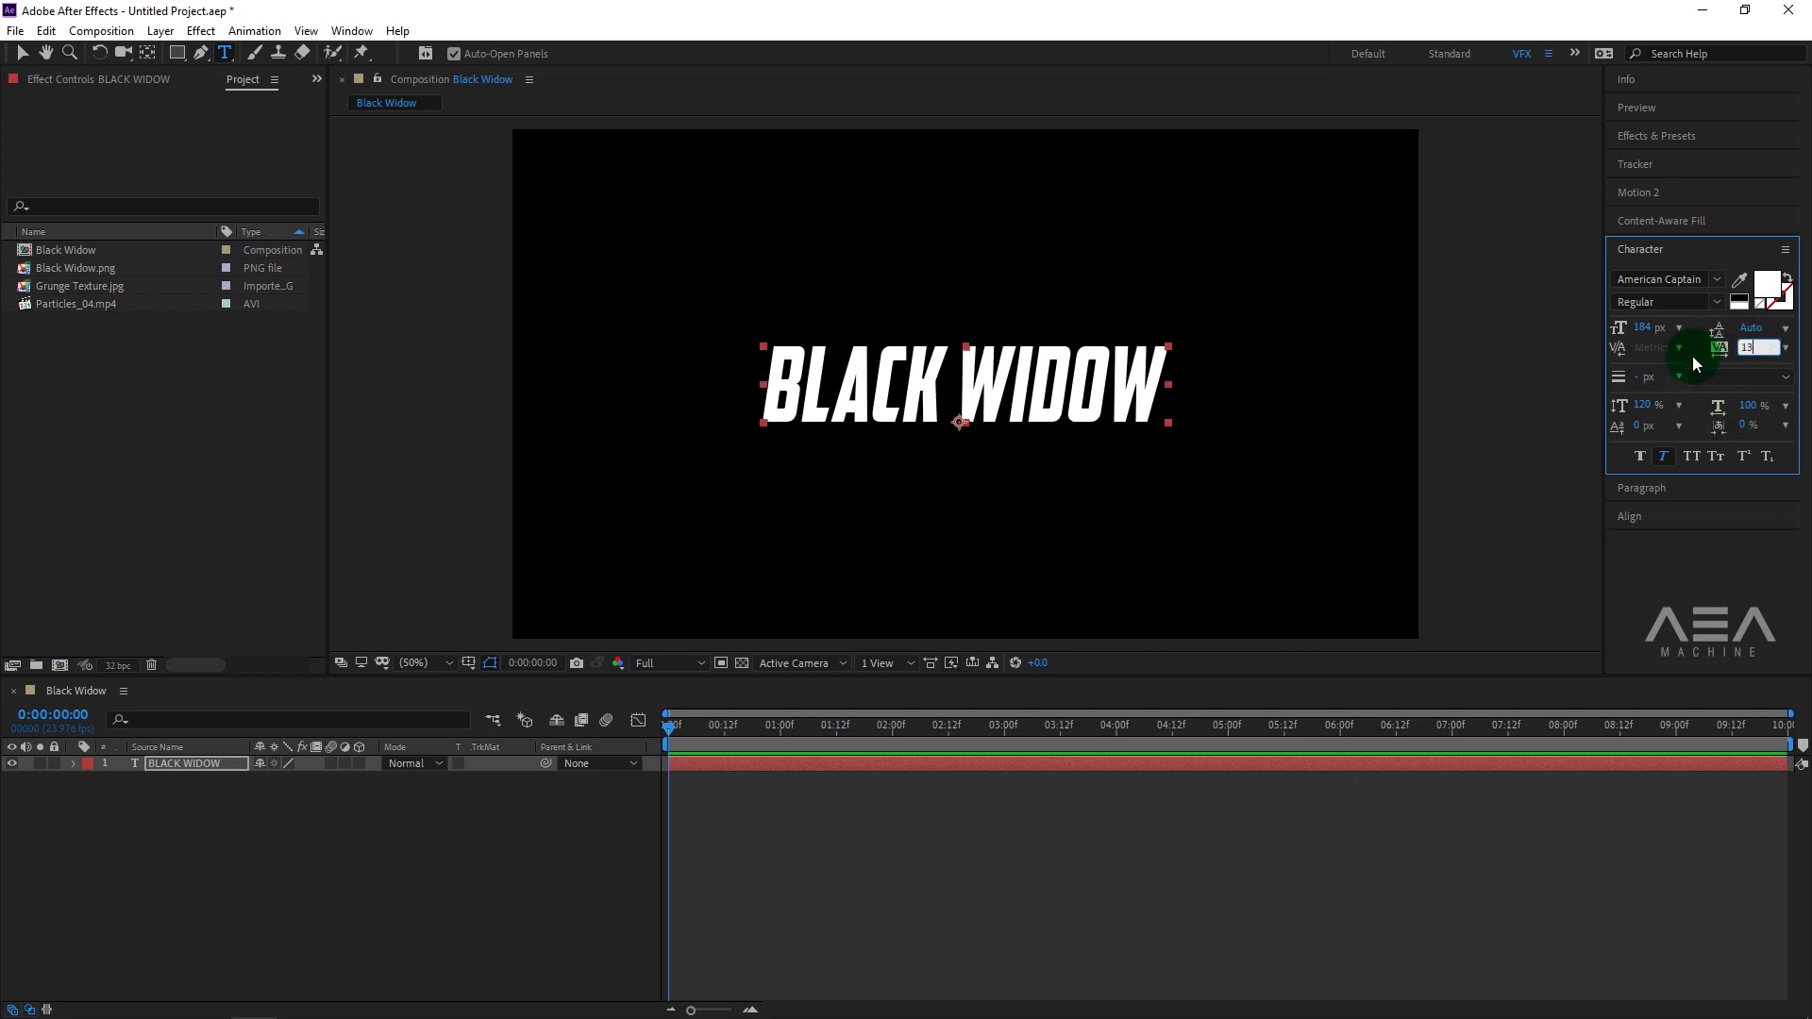
key(Return)
click(1067, 392)
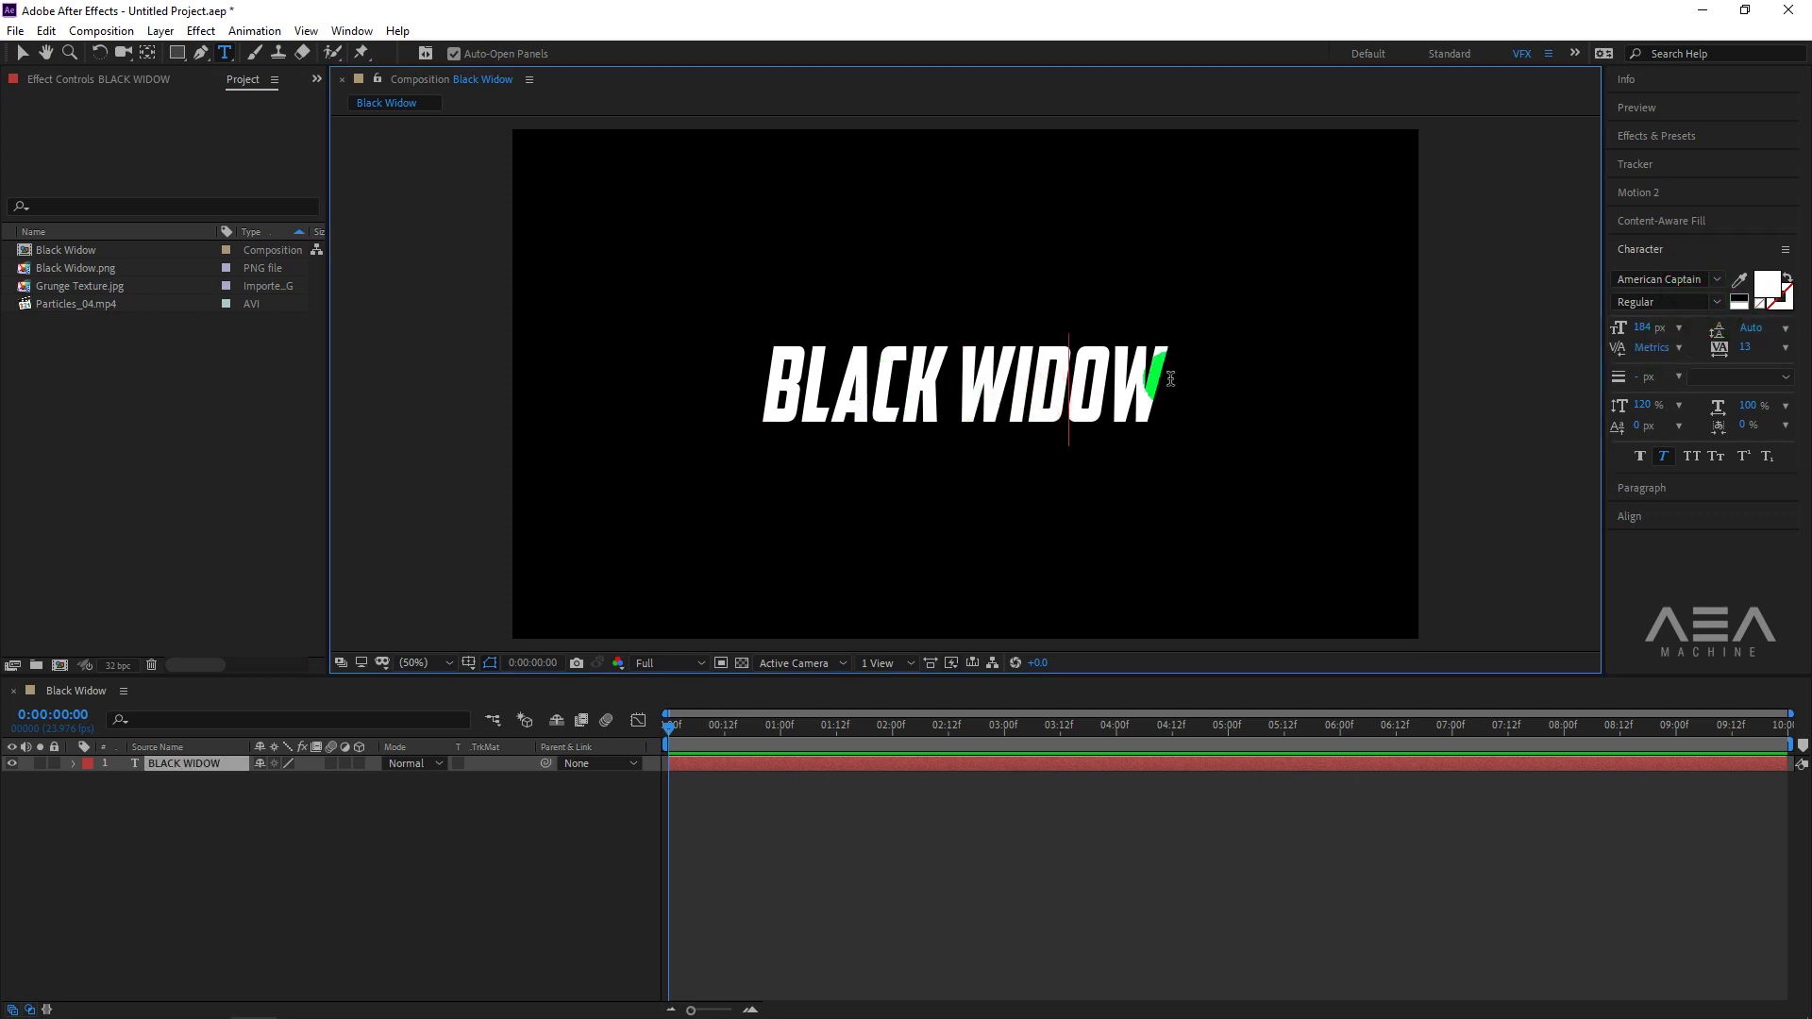
click(349, 847)
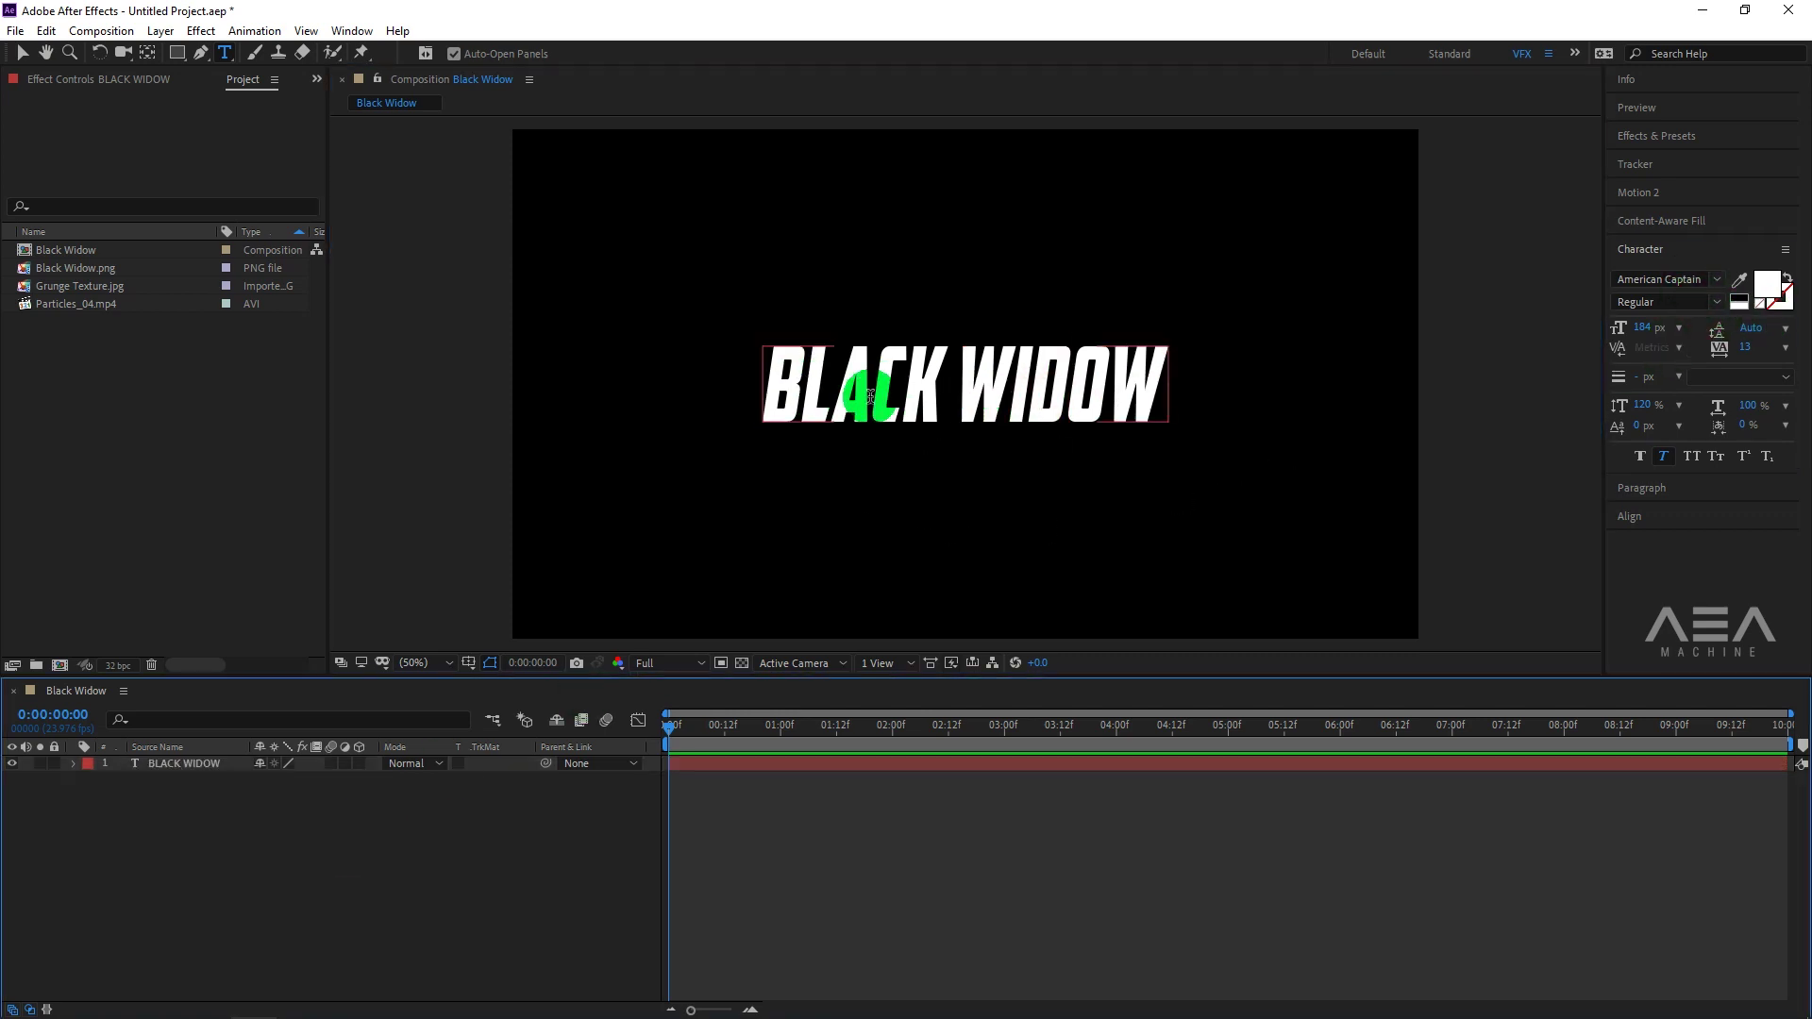
click(1684, 254)
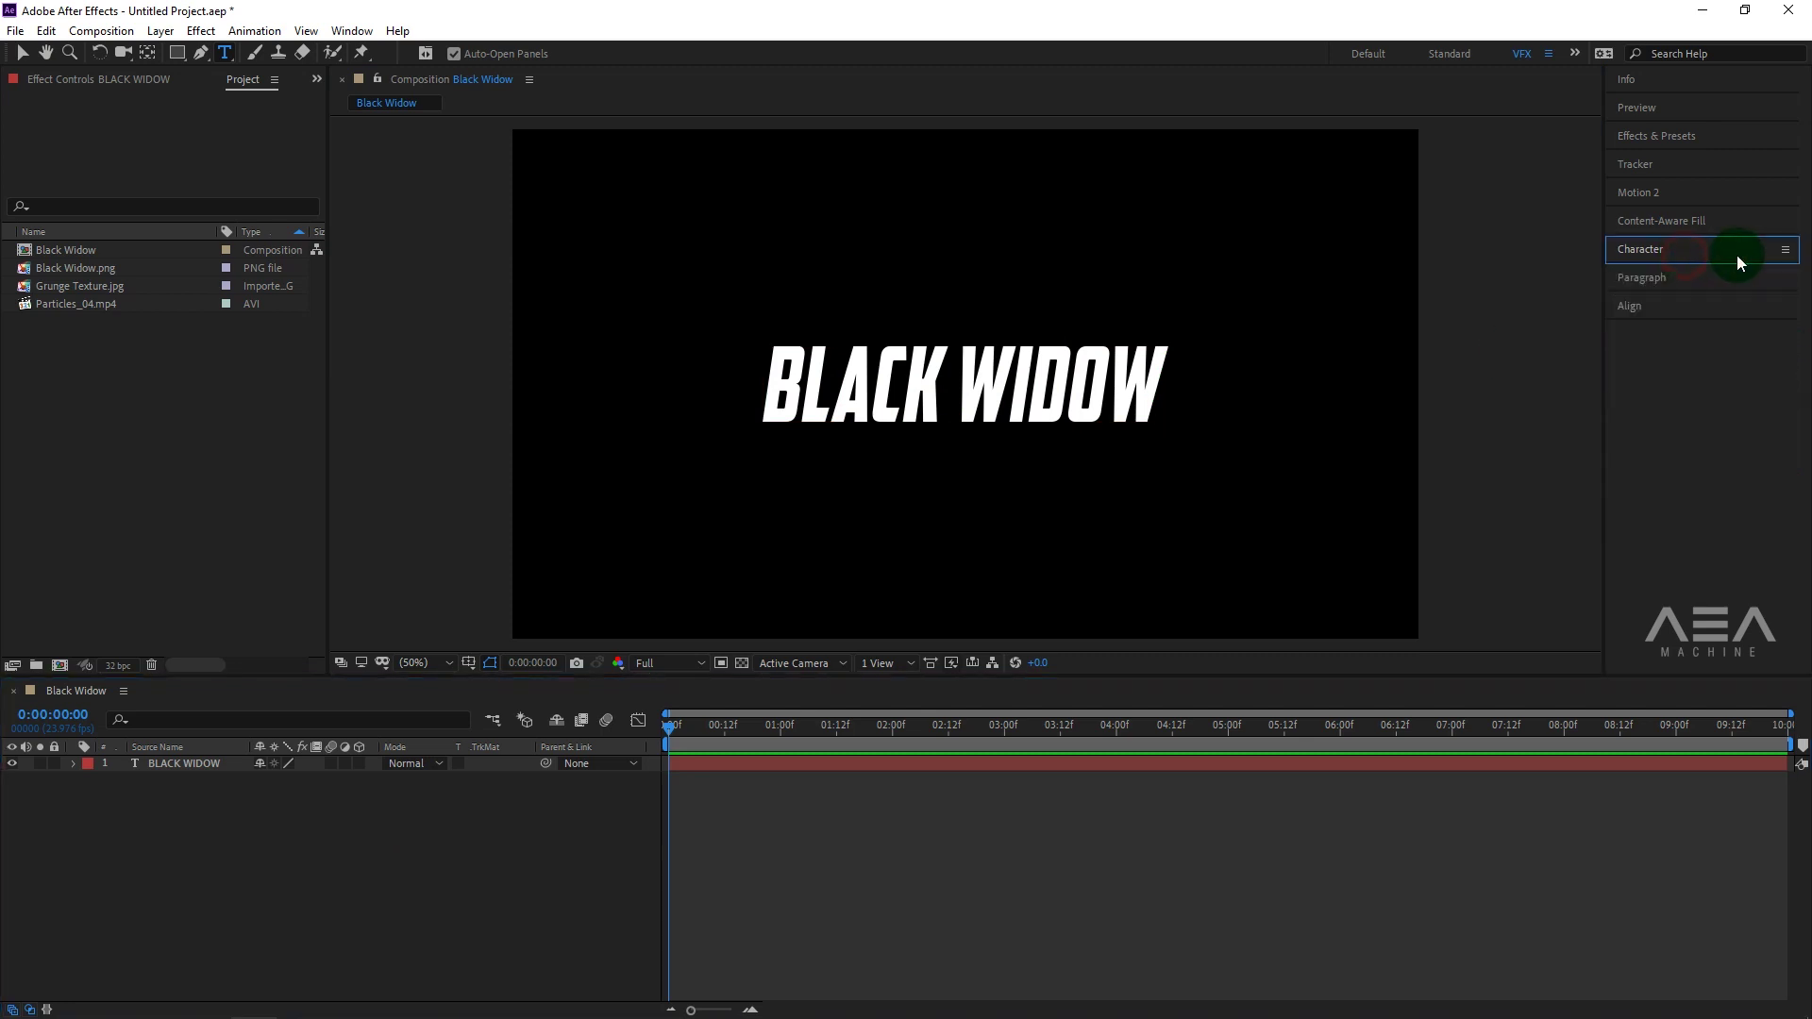
Add Black Widow.png to the composition above the title layer.
click(93, 345)
click(89, 270)
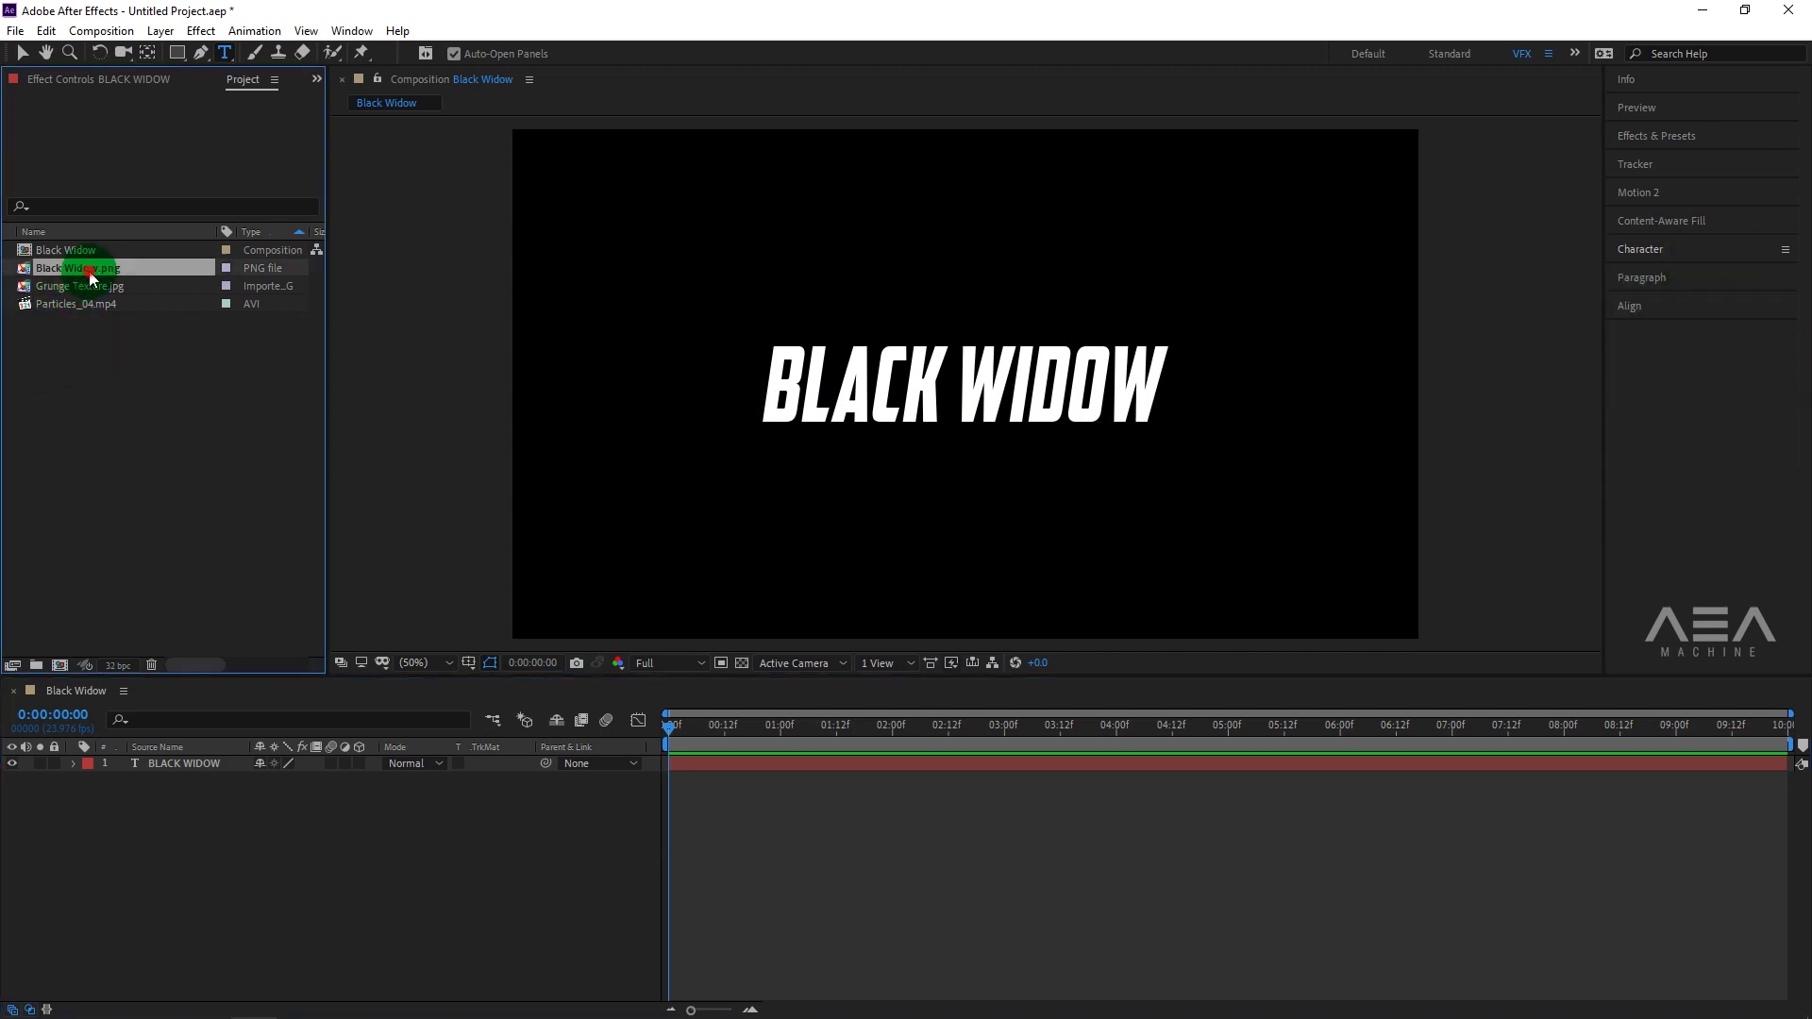
drag(61, 269, 190, 670)
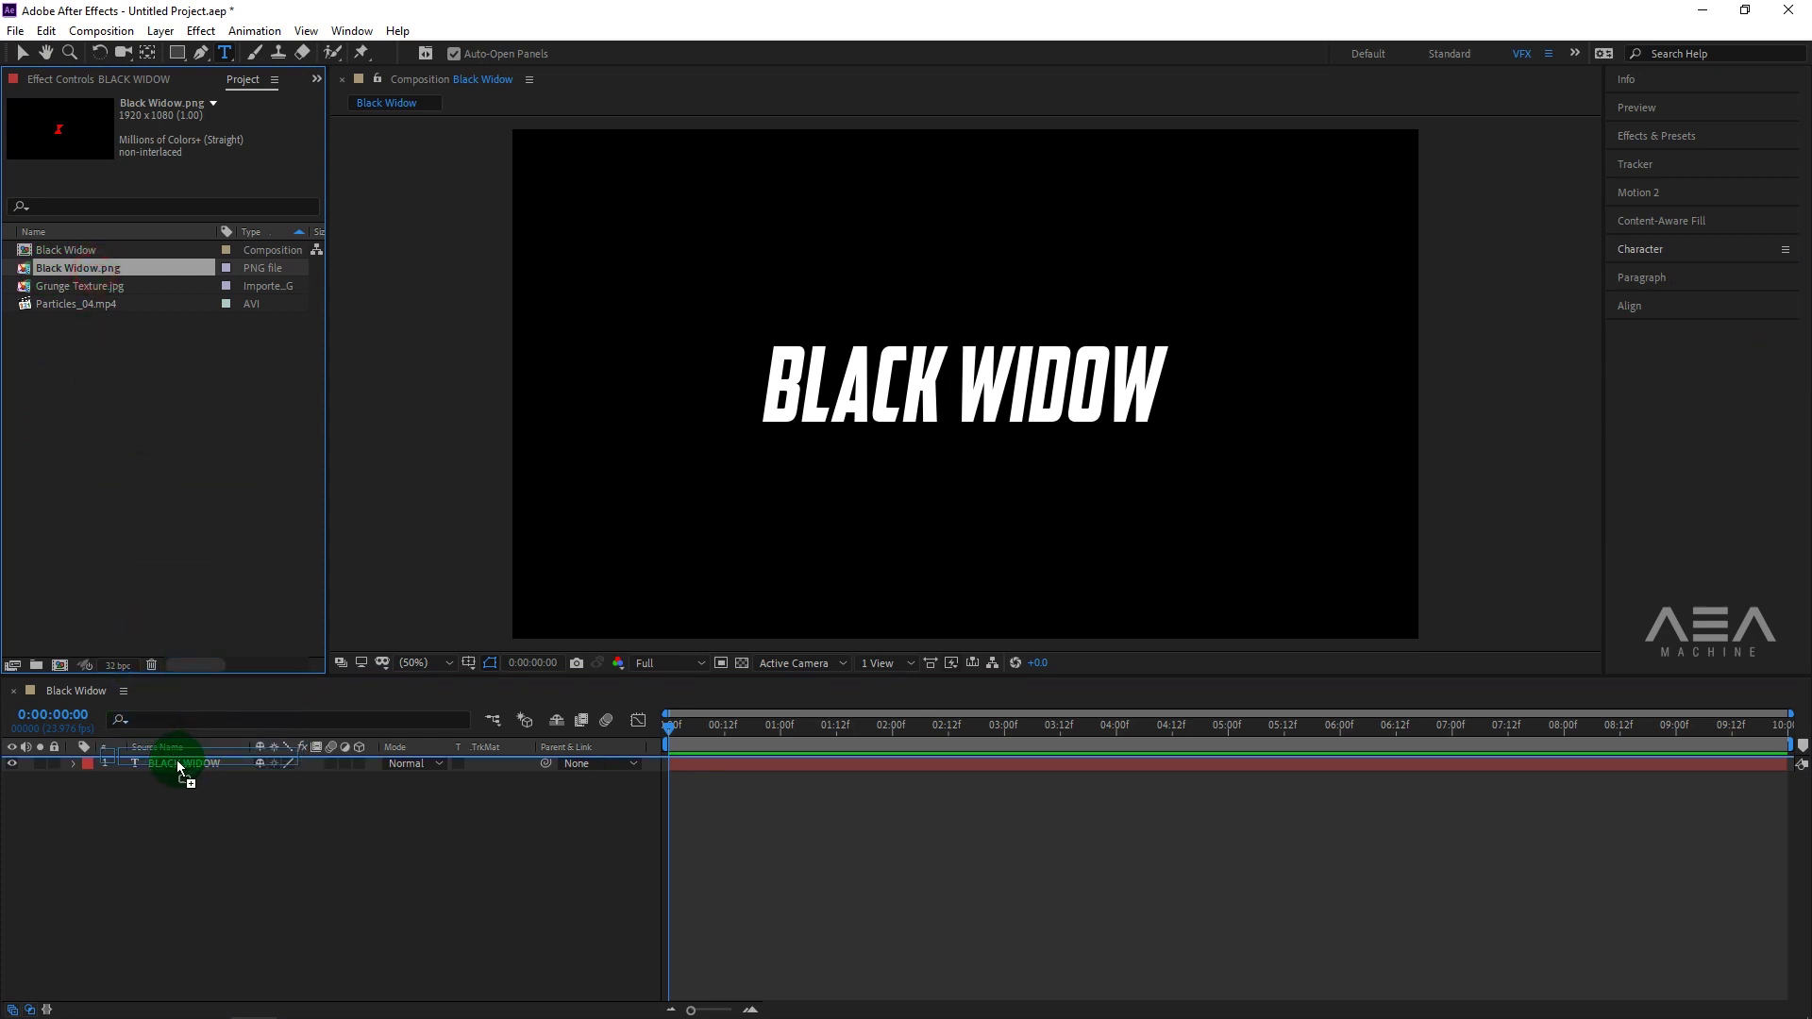
drag(189, 670, 182, 766)
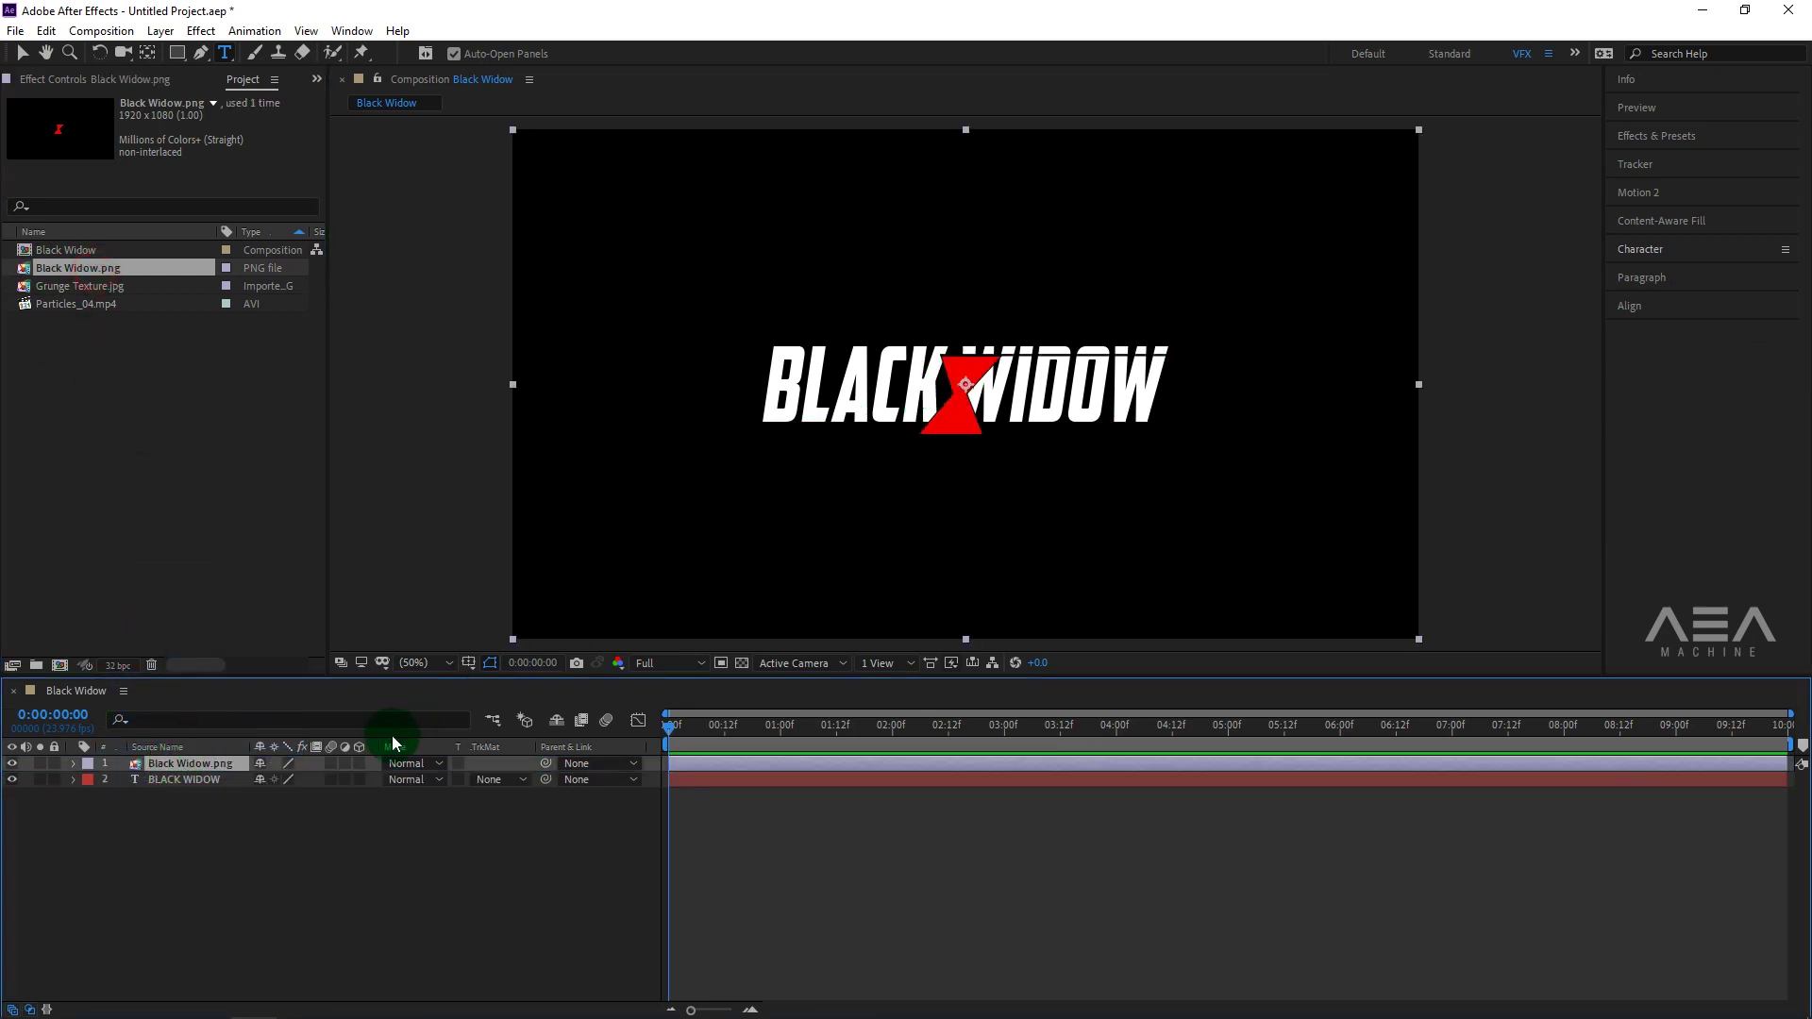
Scale the hourglass logo layer down to 57%.
click(227, 762)
key(s)
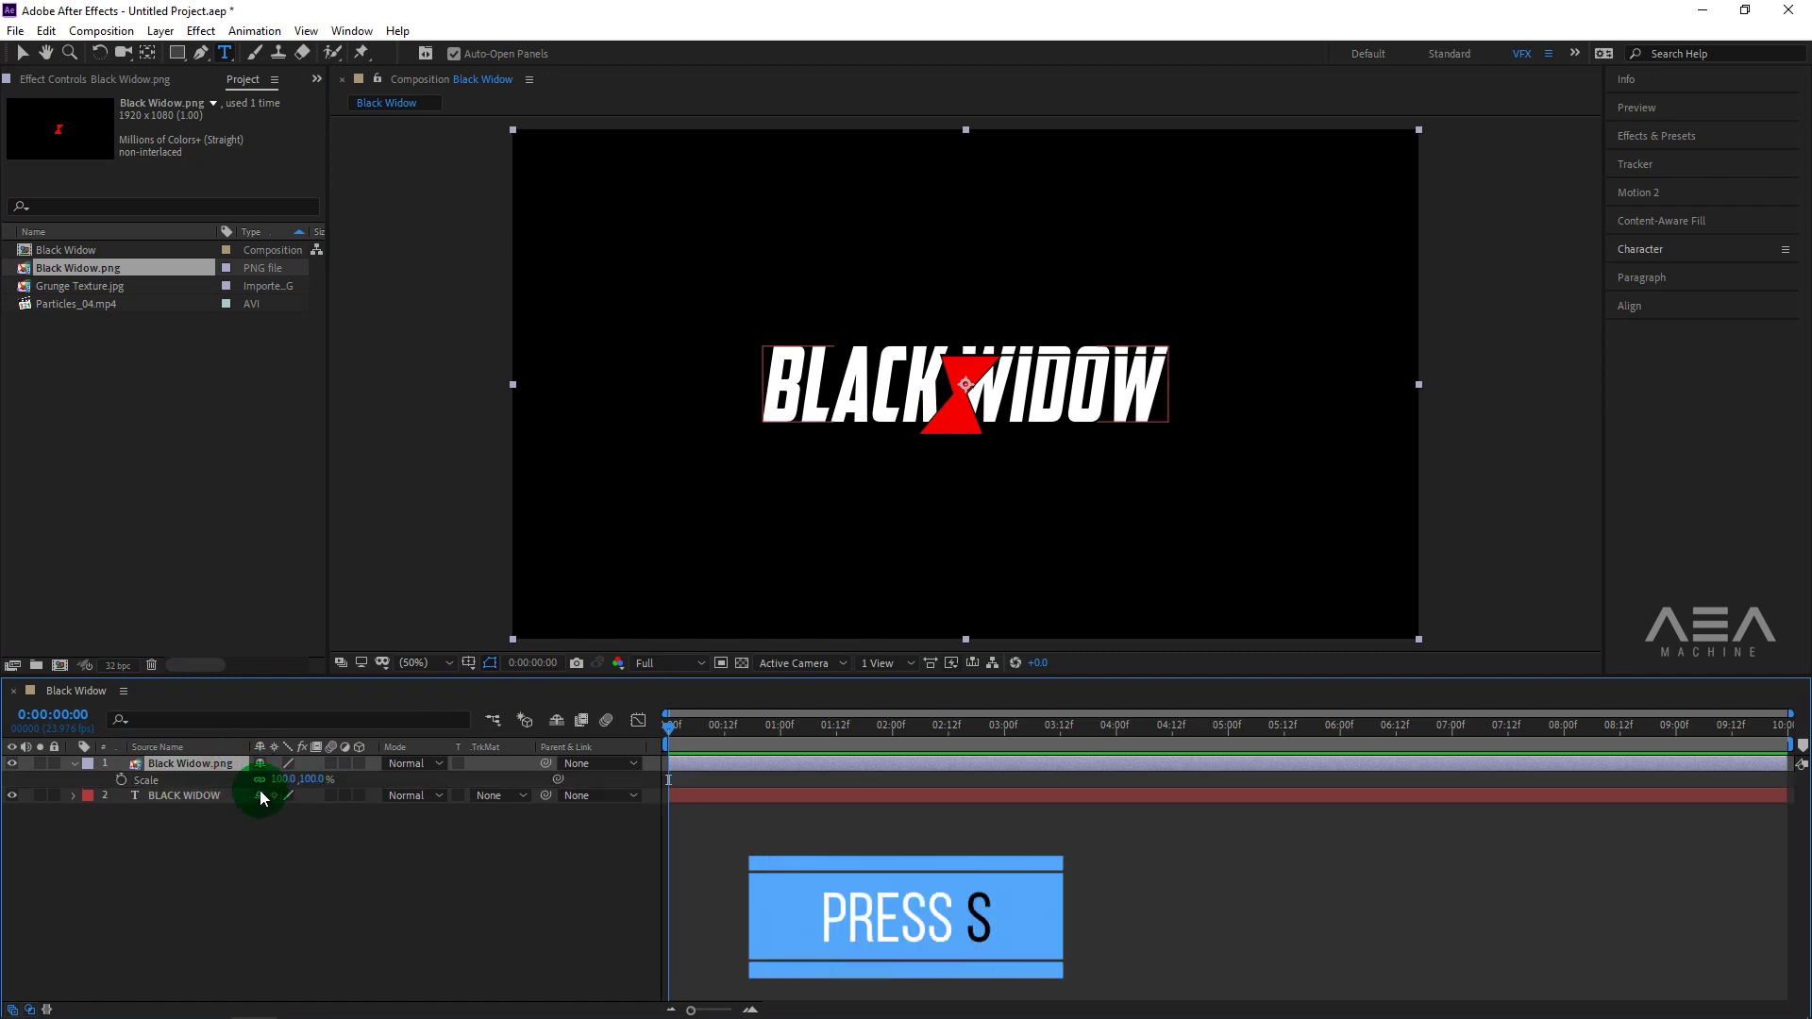
drag(283, 780, 256, 792)
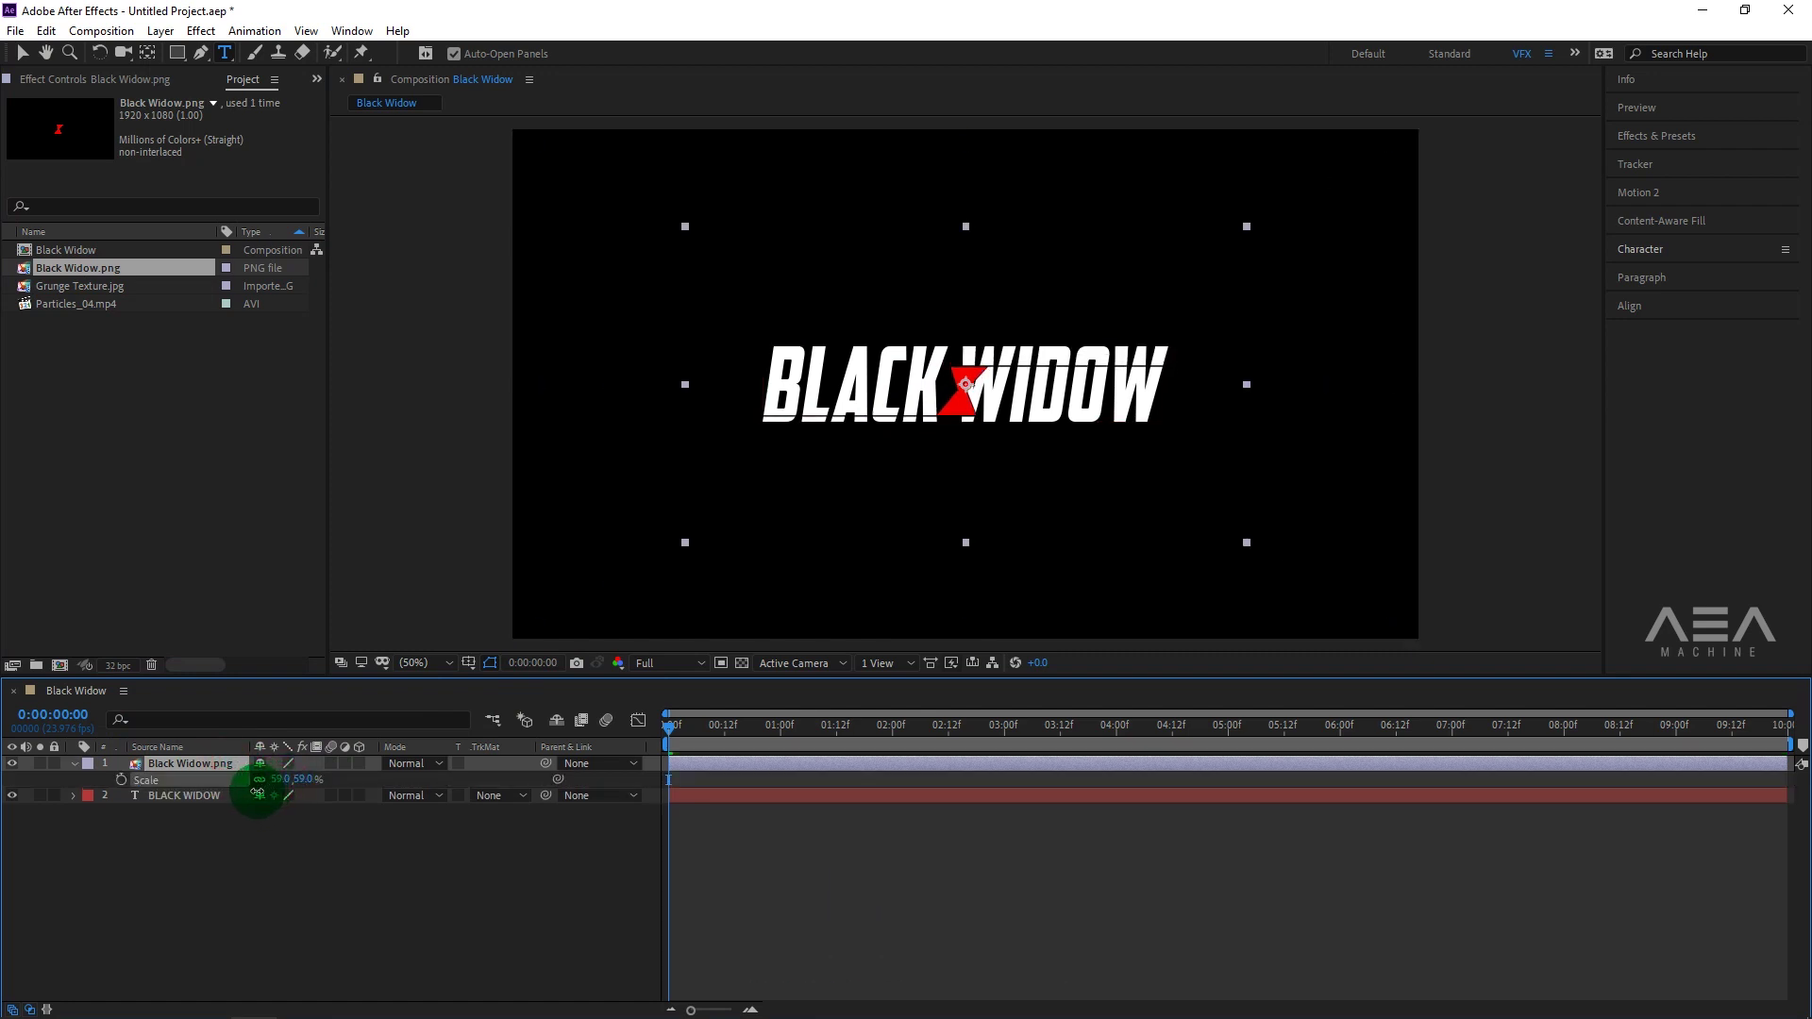
click(962, 387)
Nudge the hourglass into position at 100% zoom over the transparency grid.
key(v)
scroll(972, 388, up, 2)
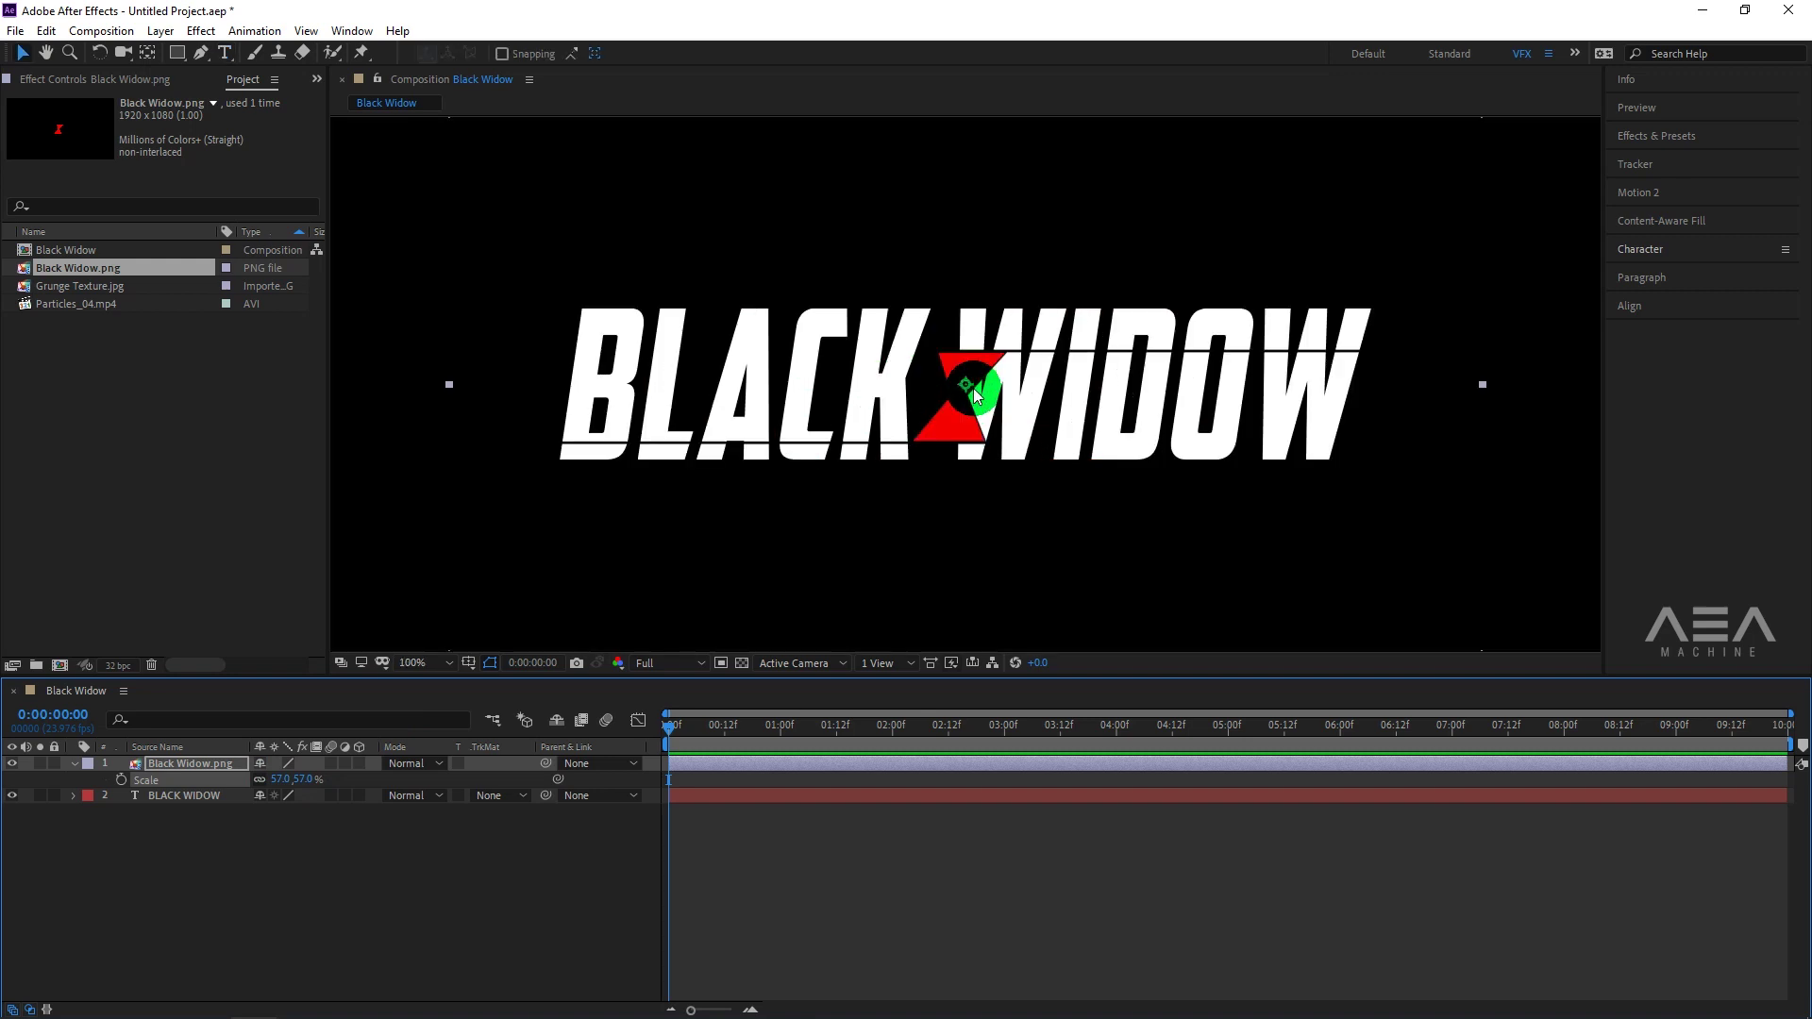
click(186, 772)
click(985, 420)
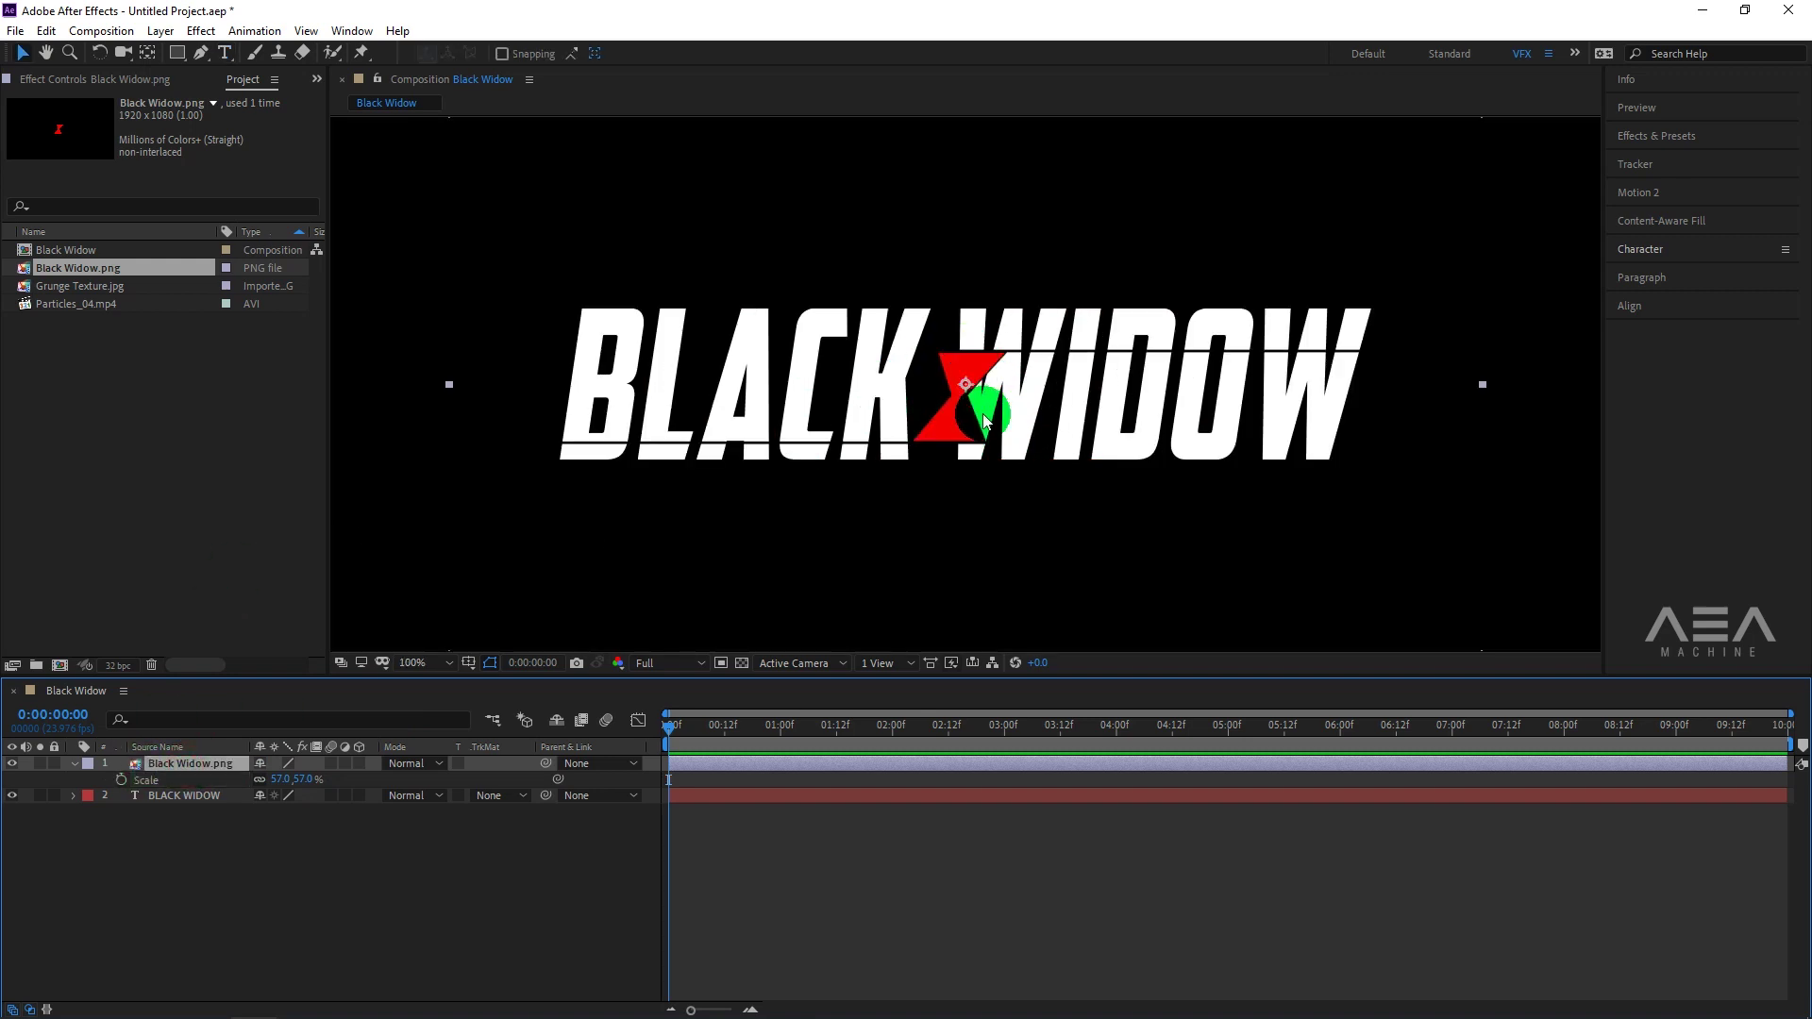
drag(963, 423, 960, 415)
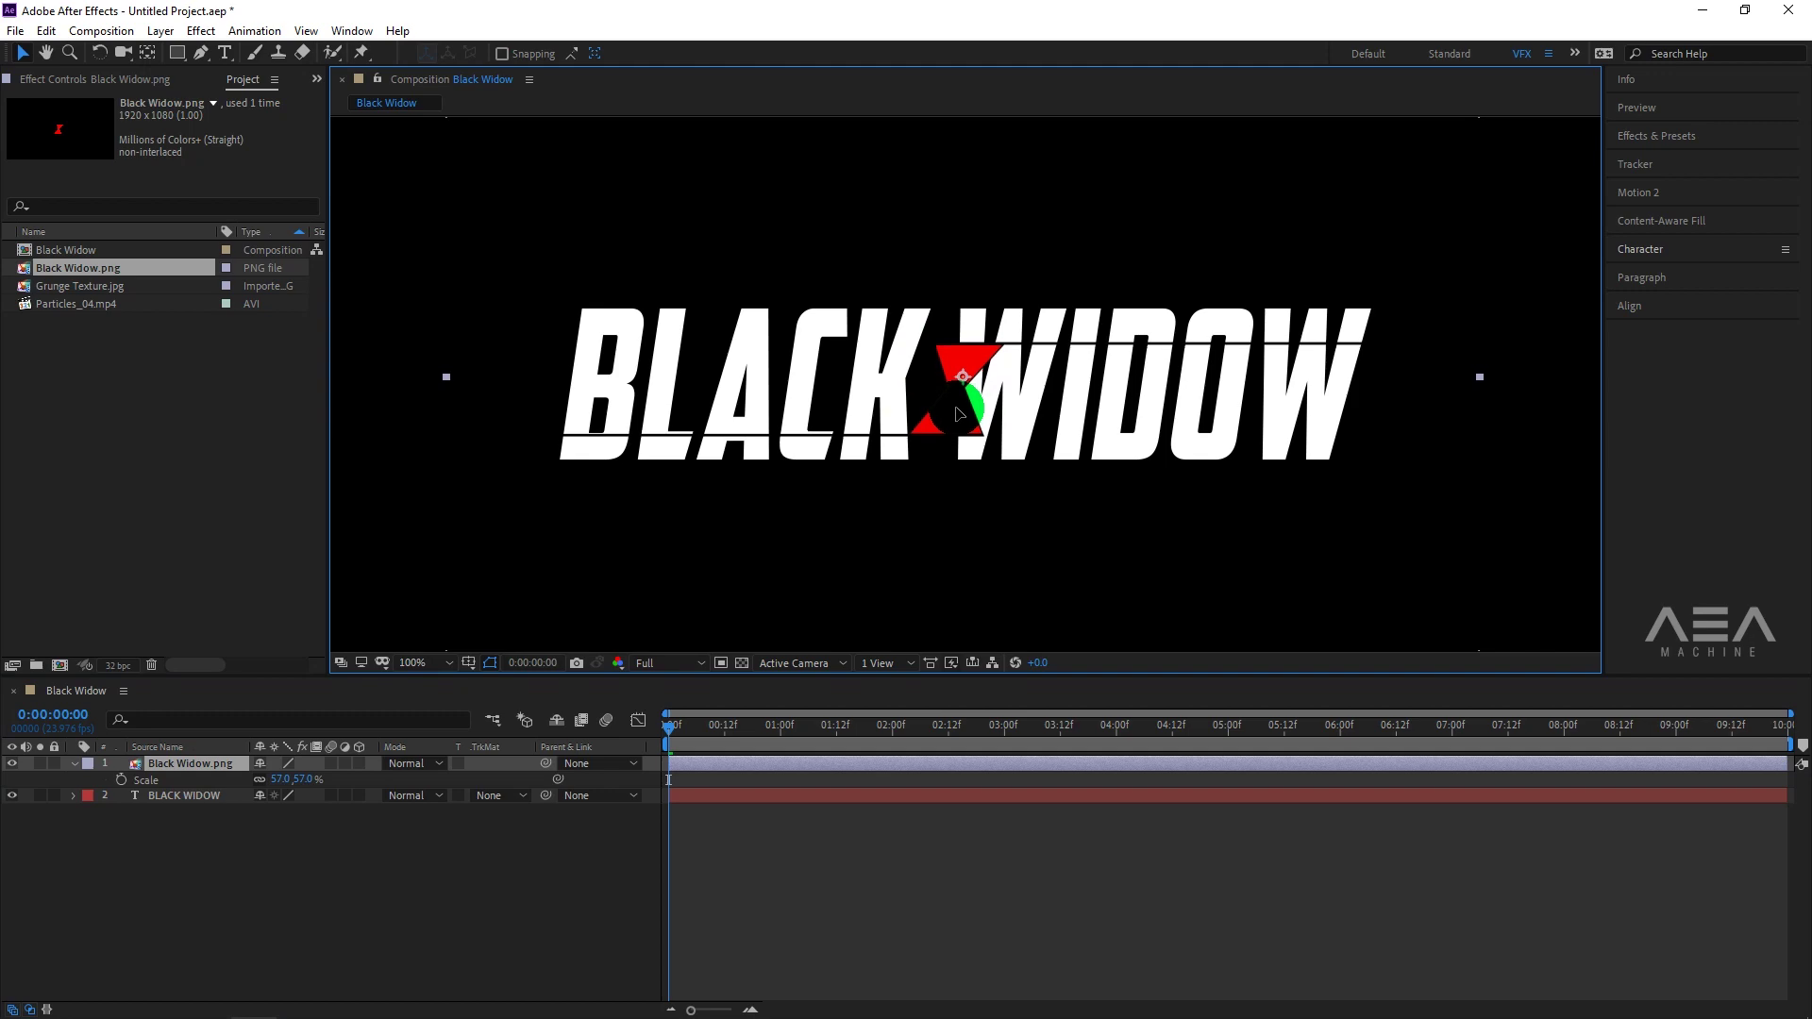
click(742, 666)
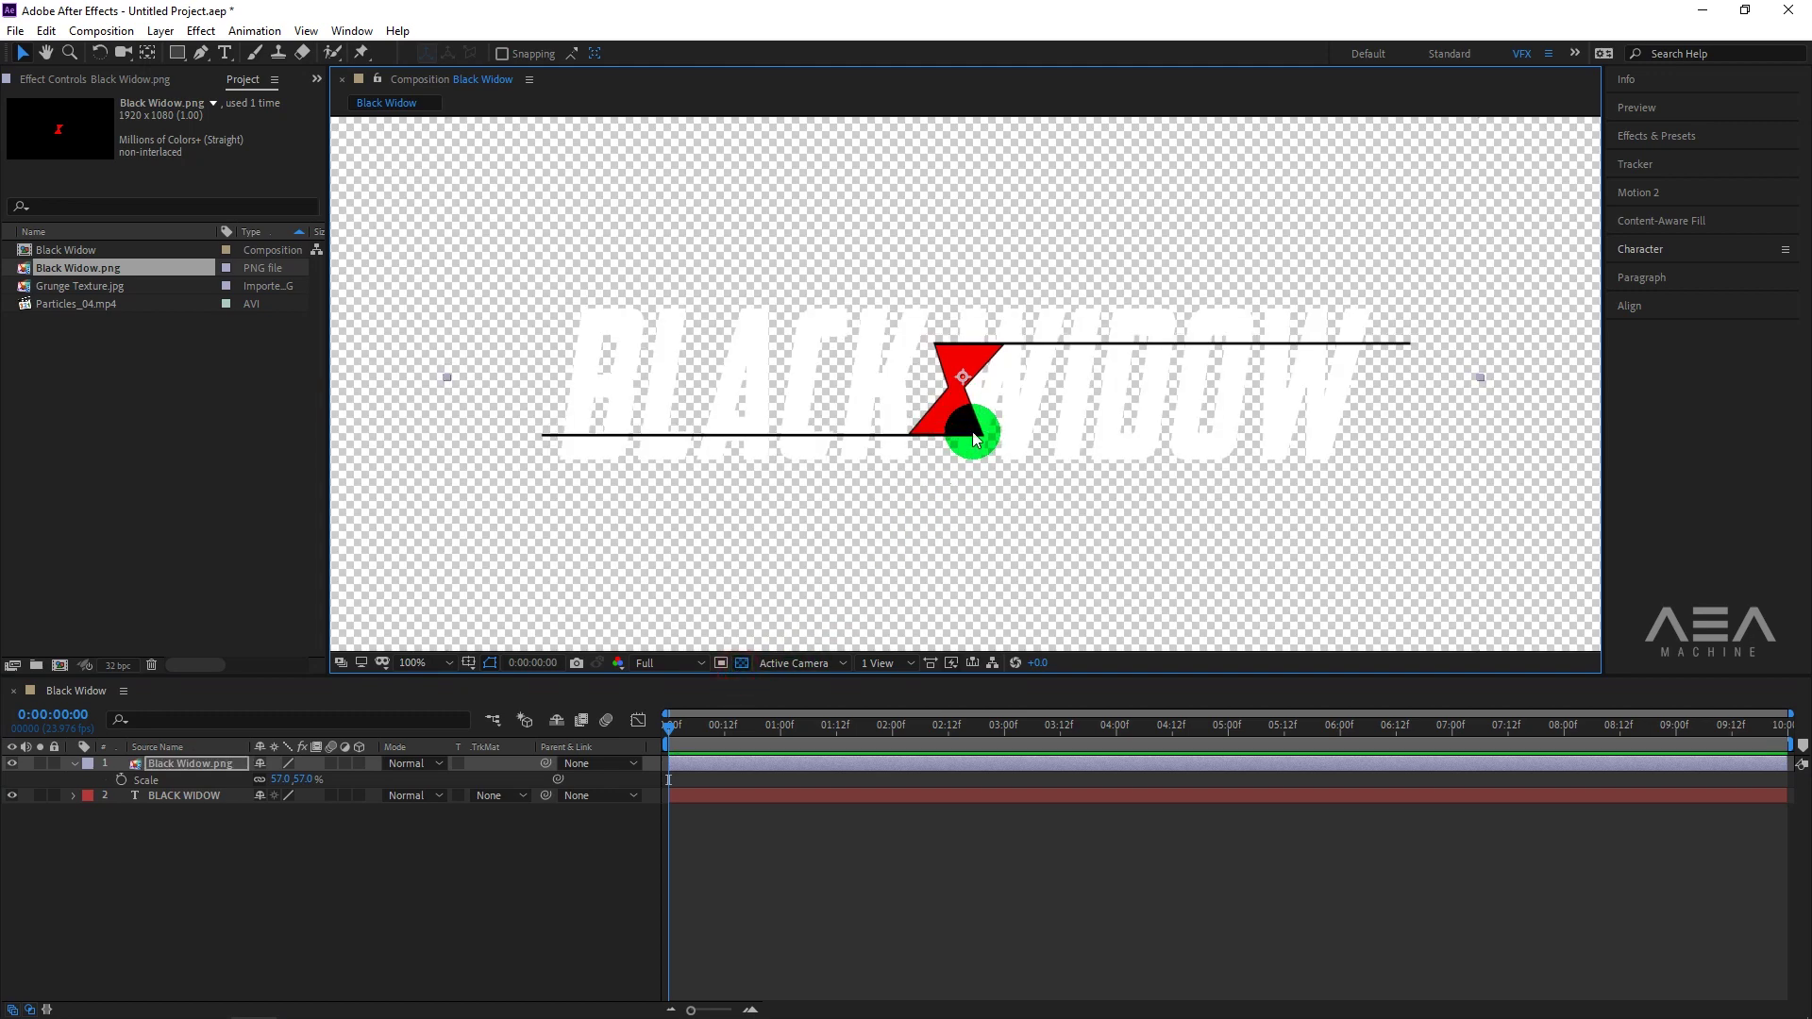
drag(970, 430, 968, 436)
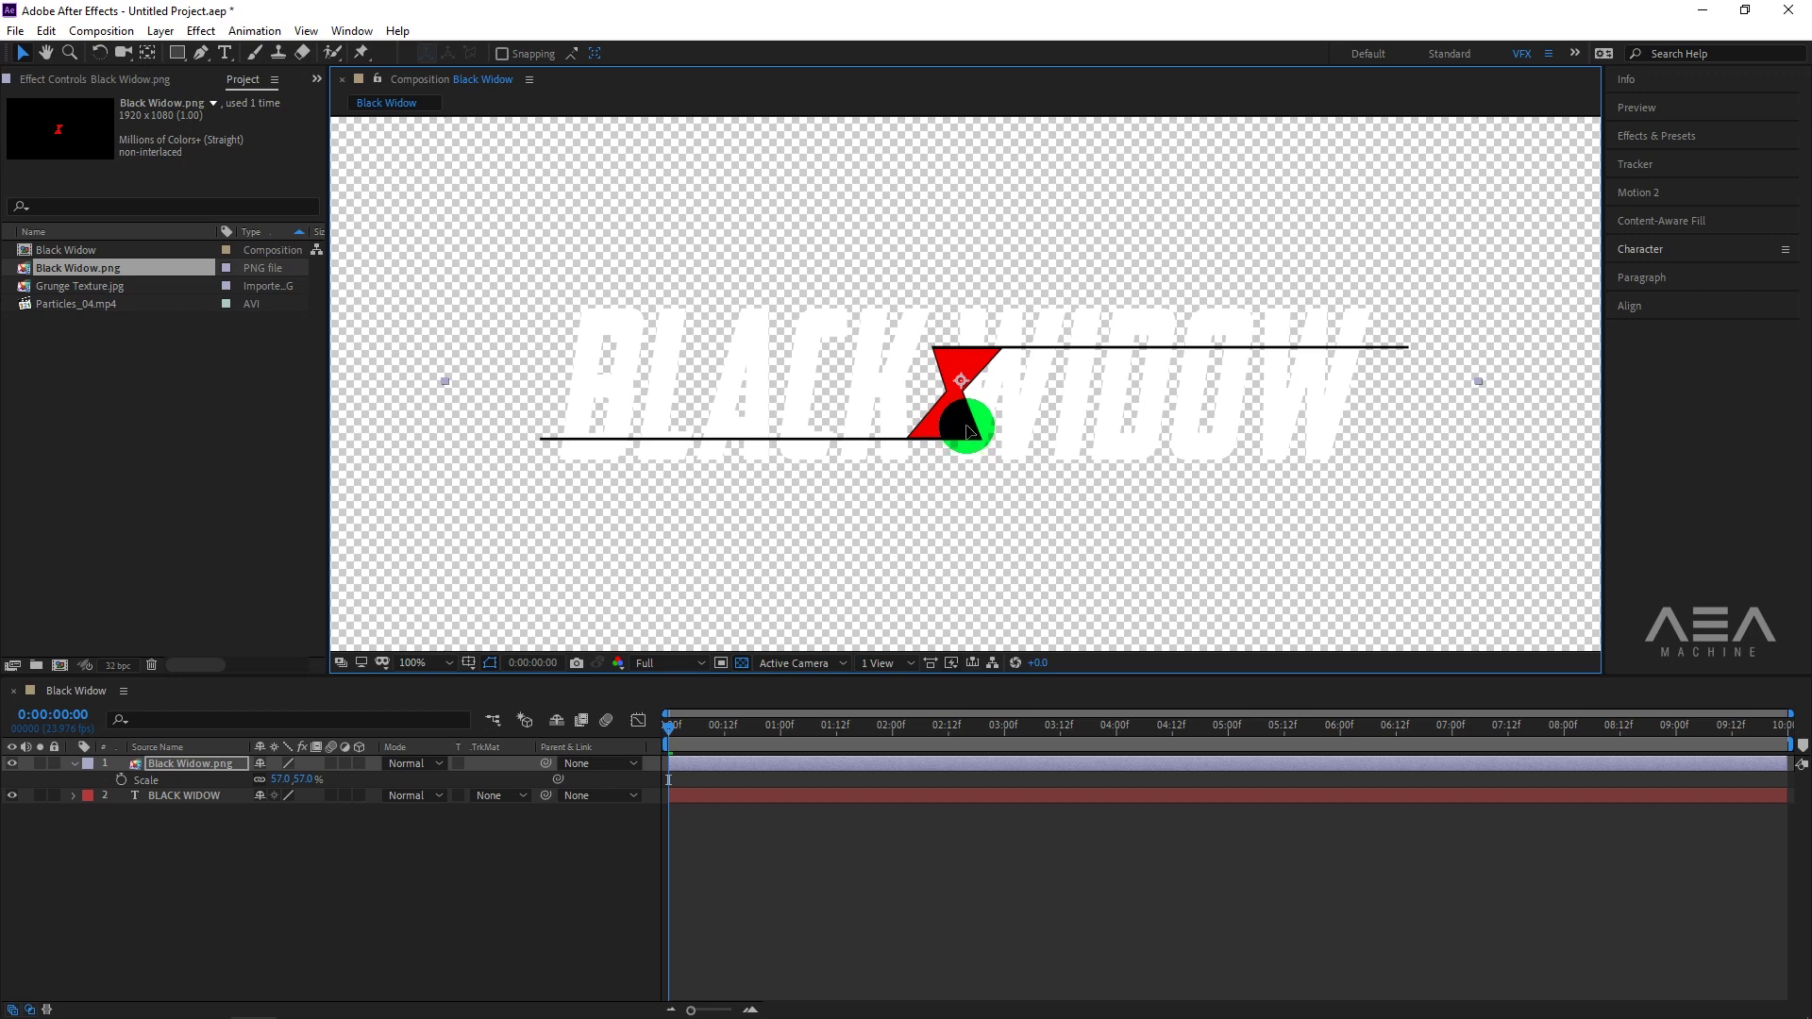
drag(969, 430, 969, 427)
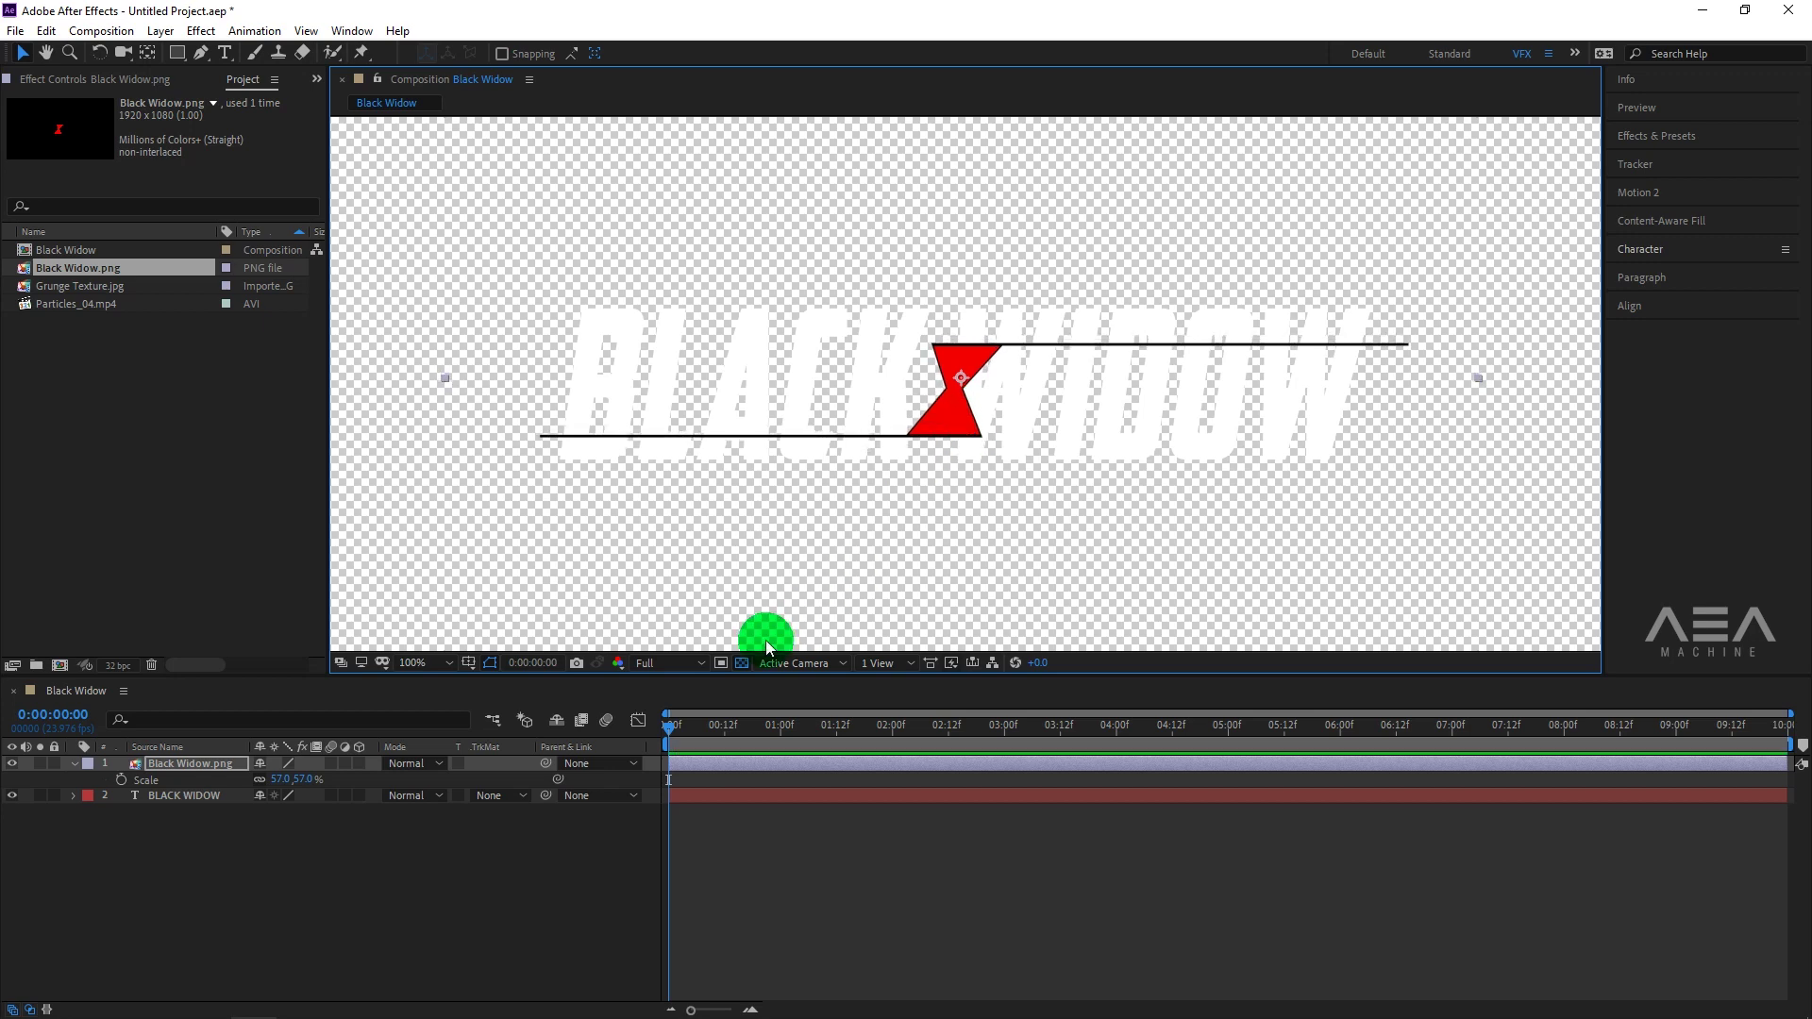
Restore the black background and shift the hourglass left into the gap between words.
click(742, 663)
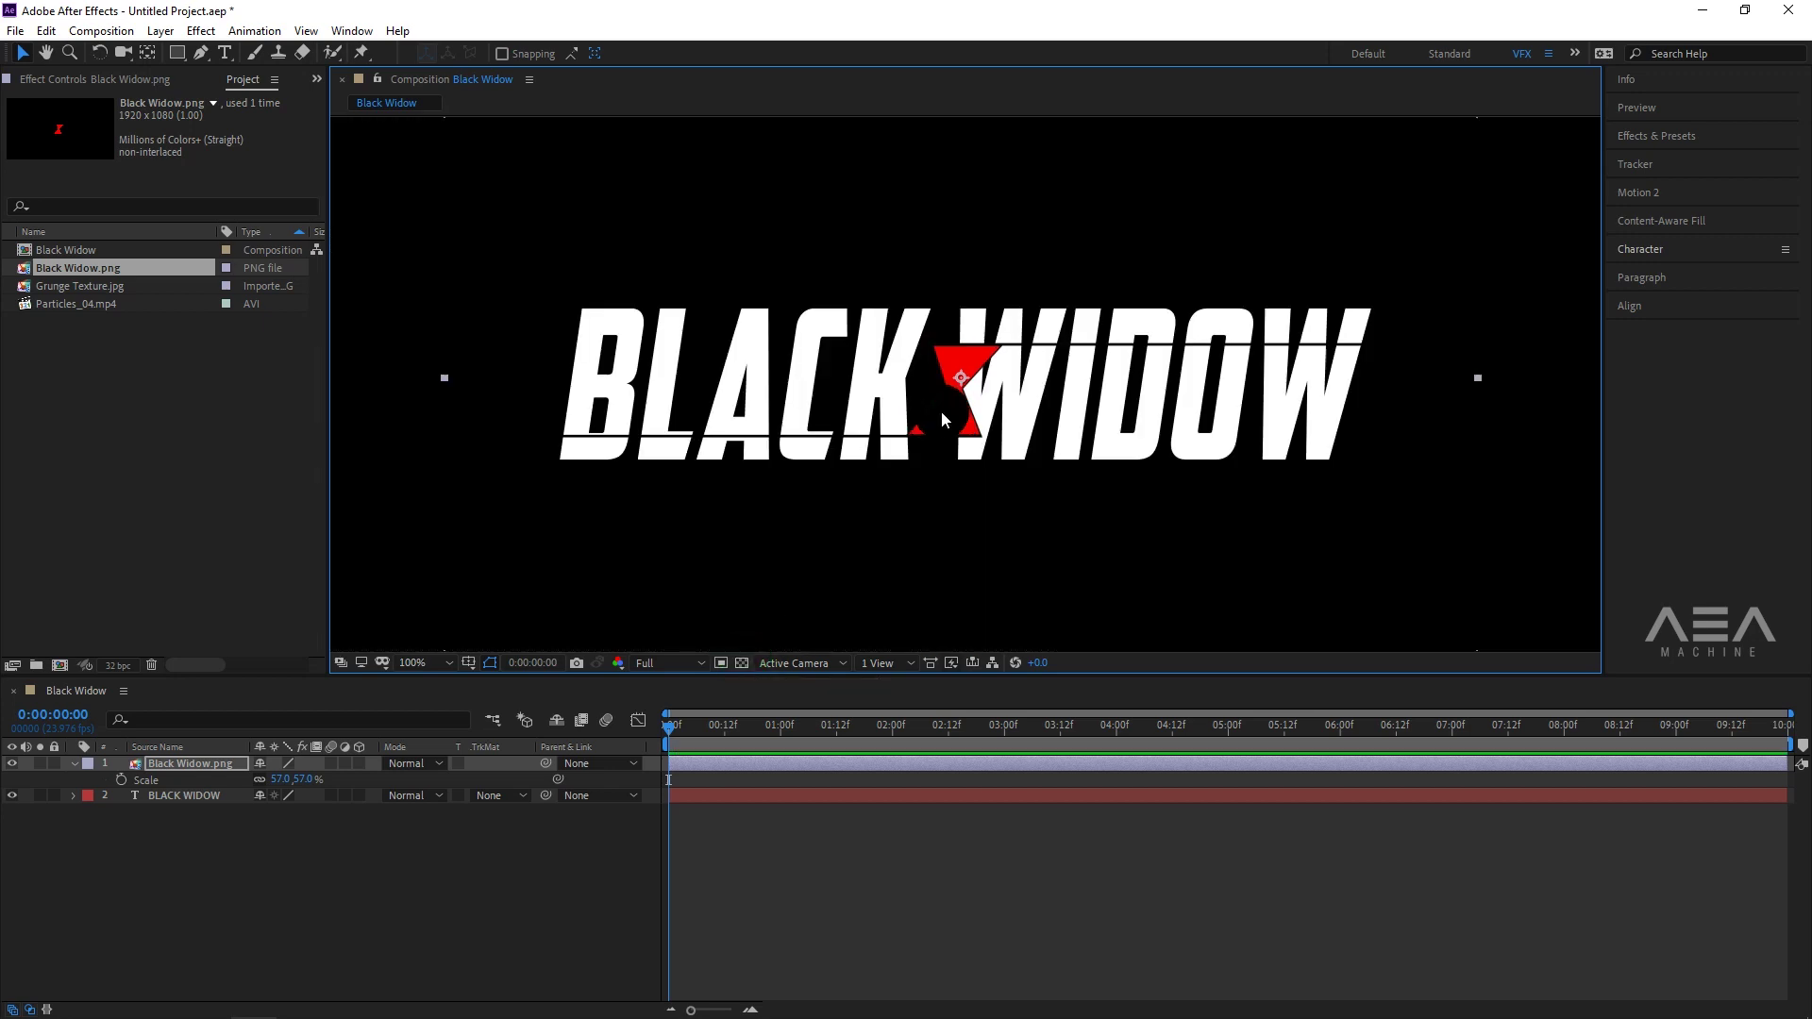
drag(963, 420, 948, 418)
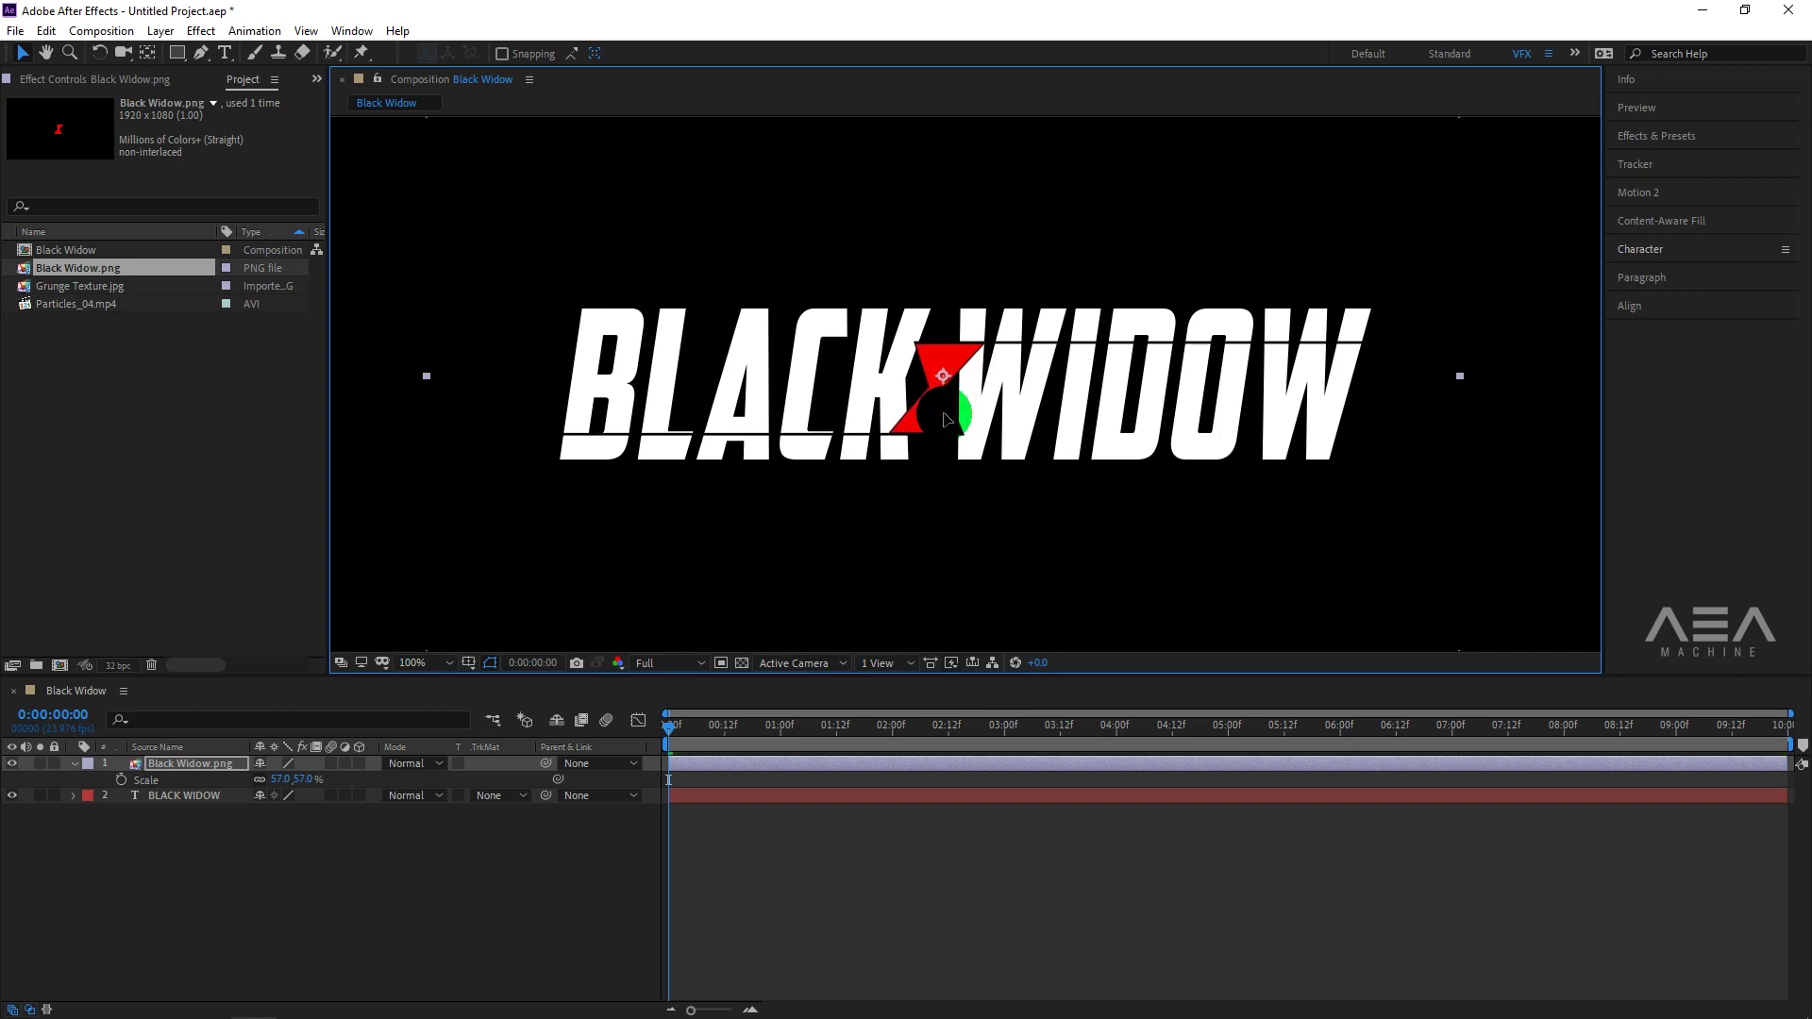
drag(948, 419, 937, 418)
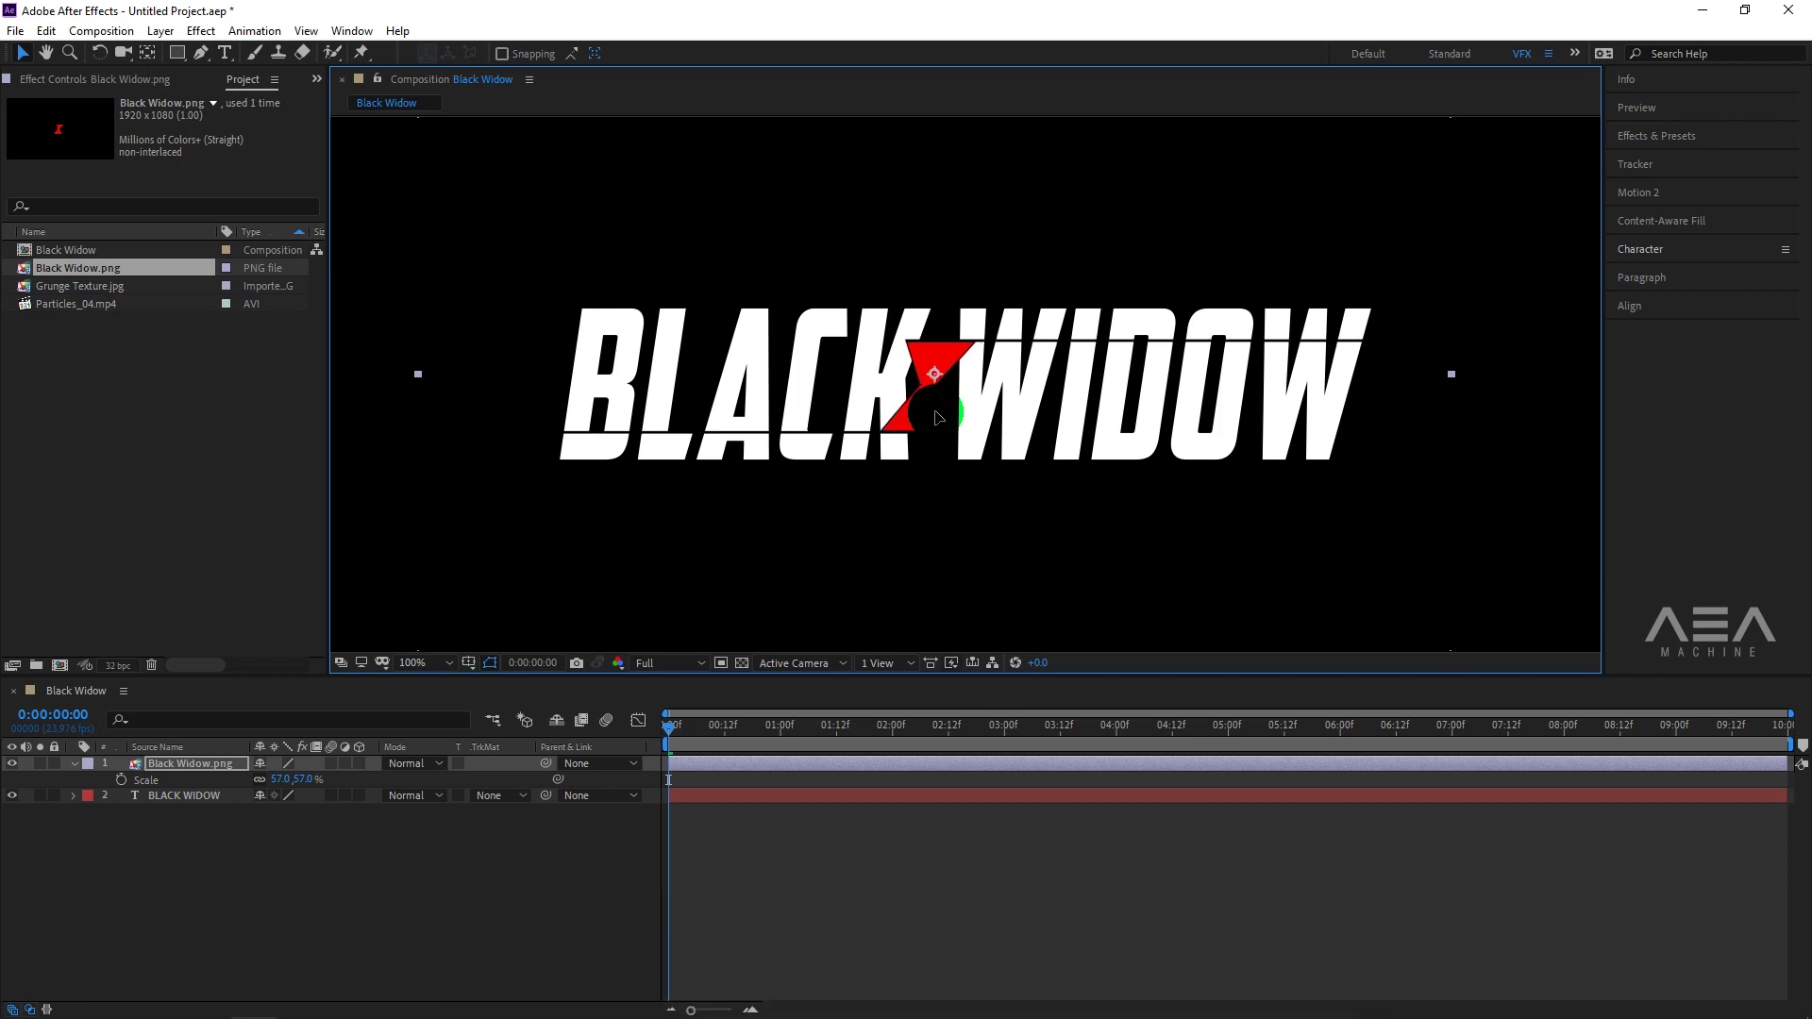
click(957, 417)
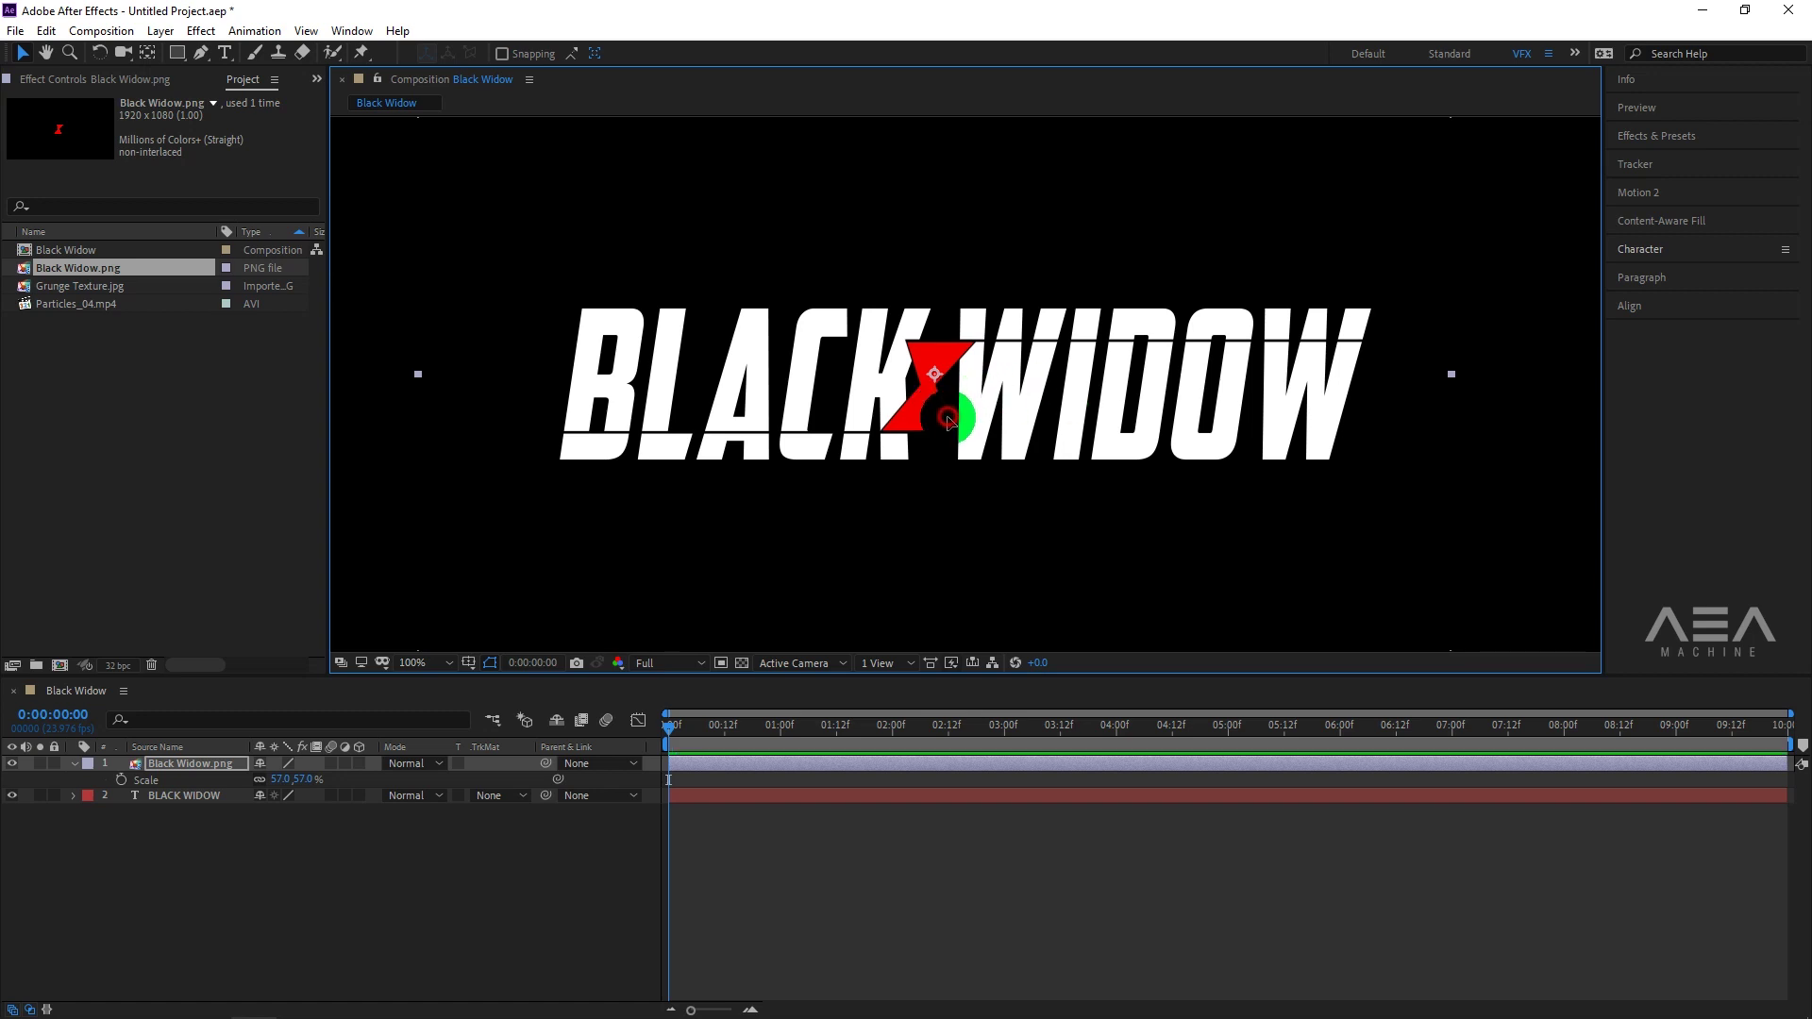
click(676, 751)
click(556, 876)
Zoom back to 50% and select both the hourglass and title layers.
key(')
key(comma)
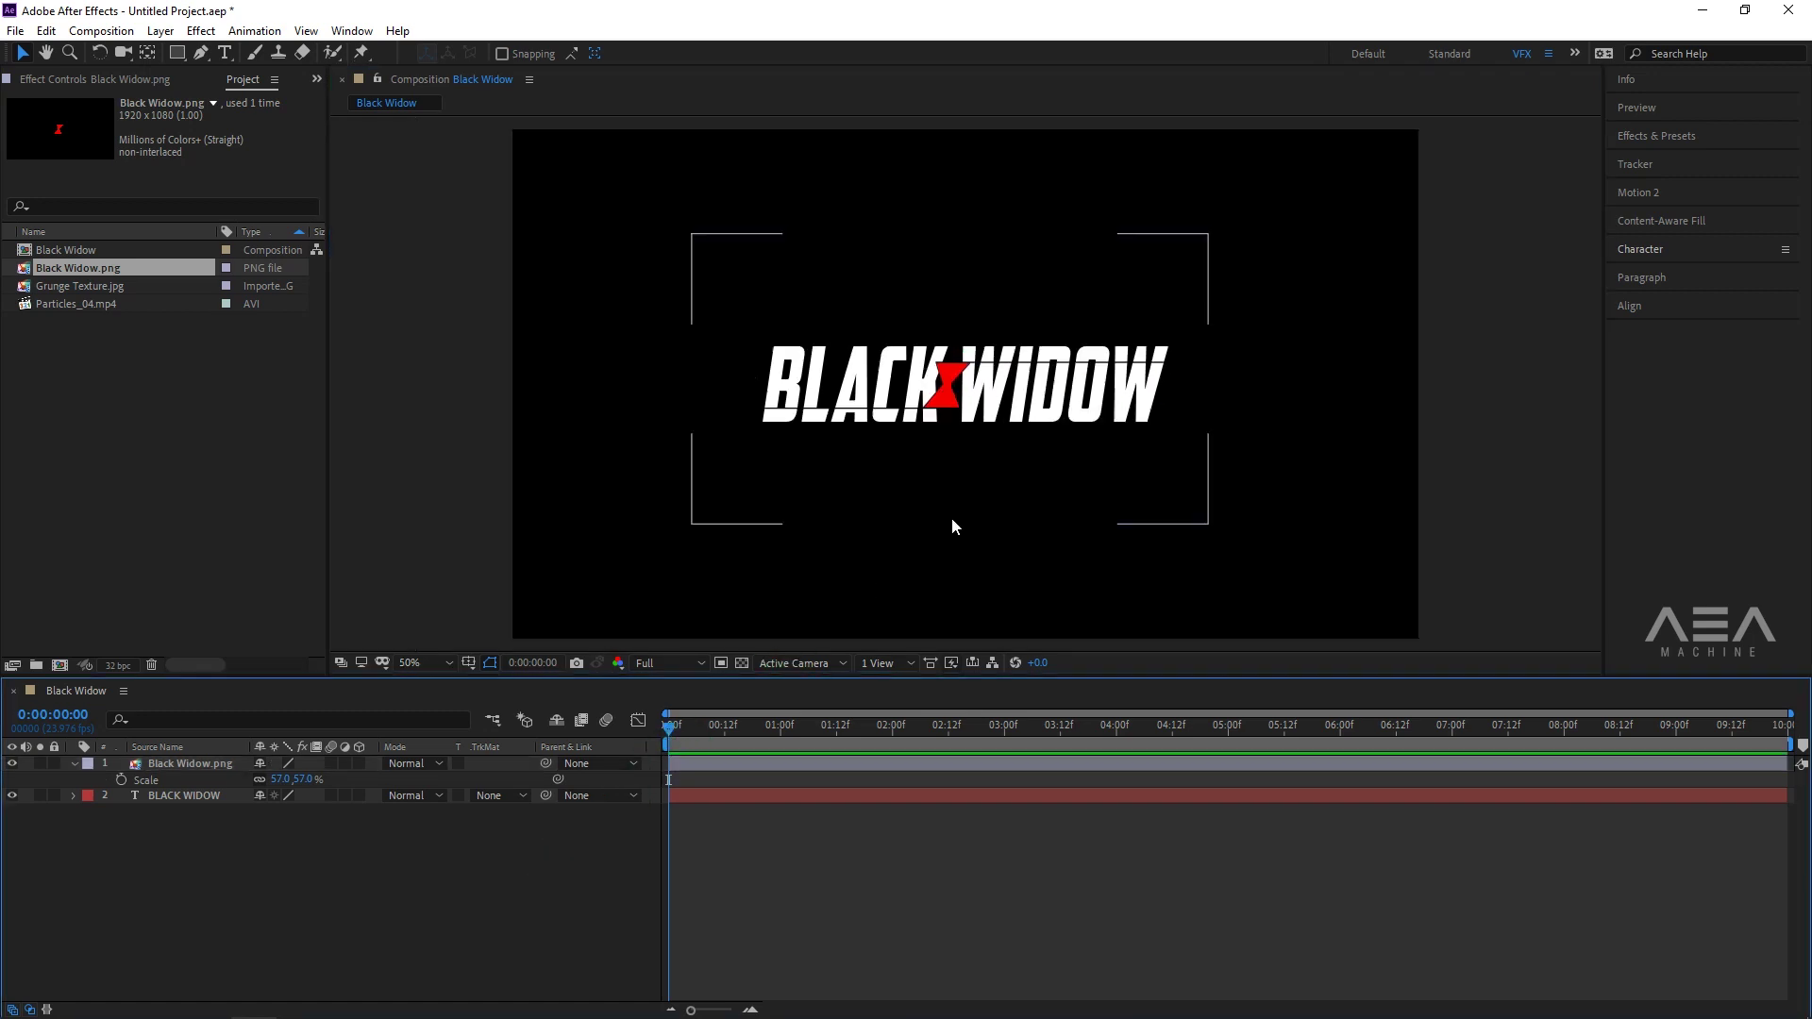
click(432, 862)
click(343, 841)
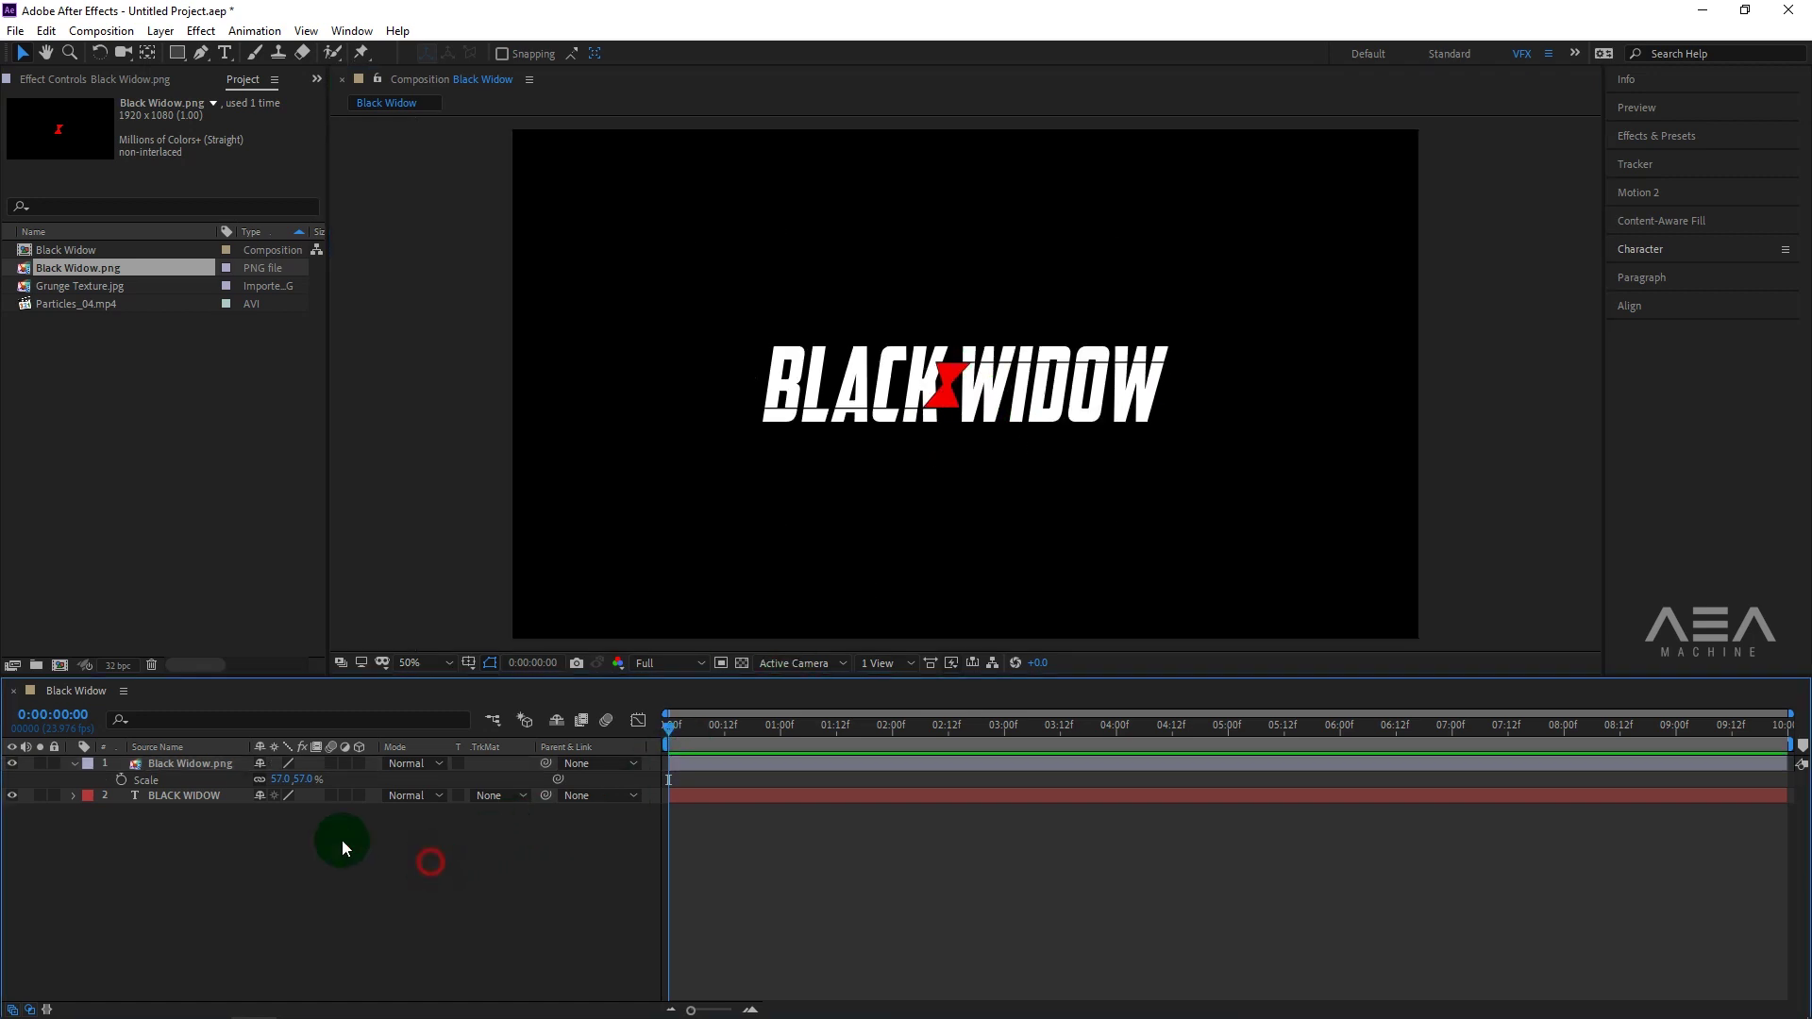
click(85, 764)
click(73, 765)
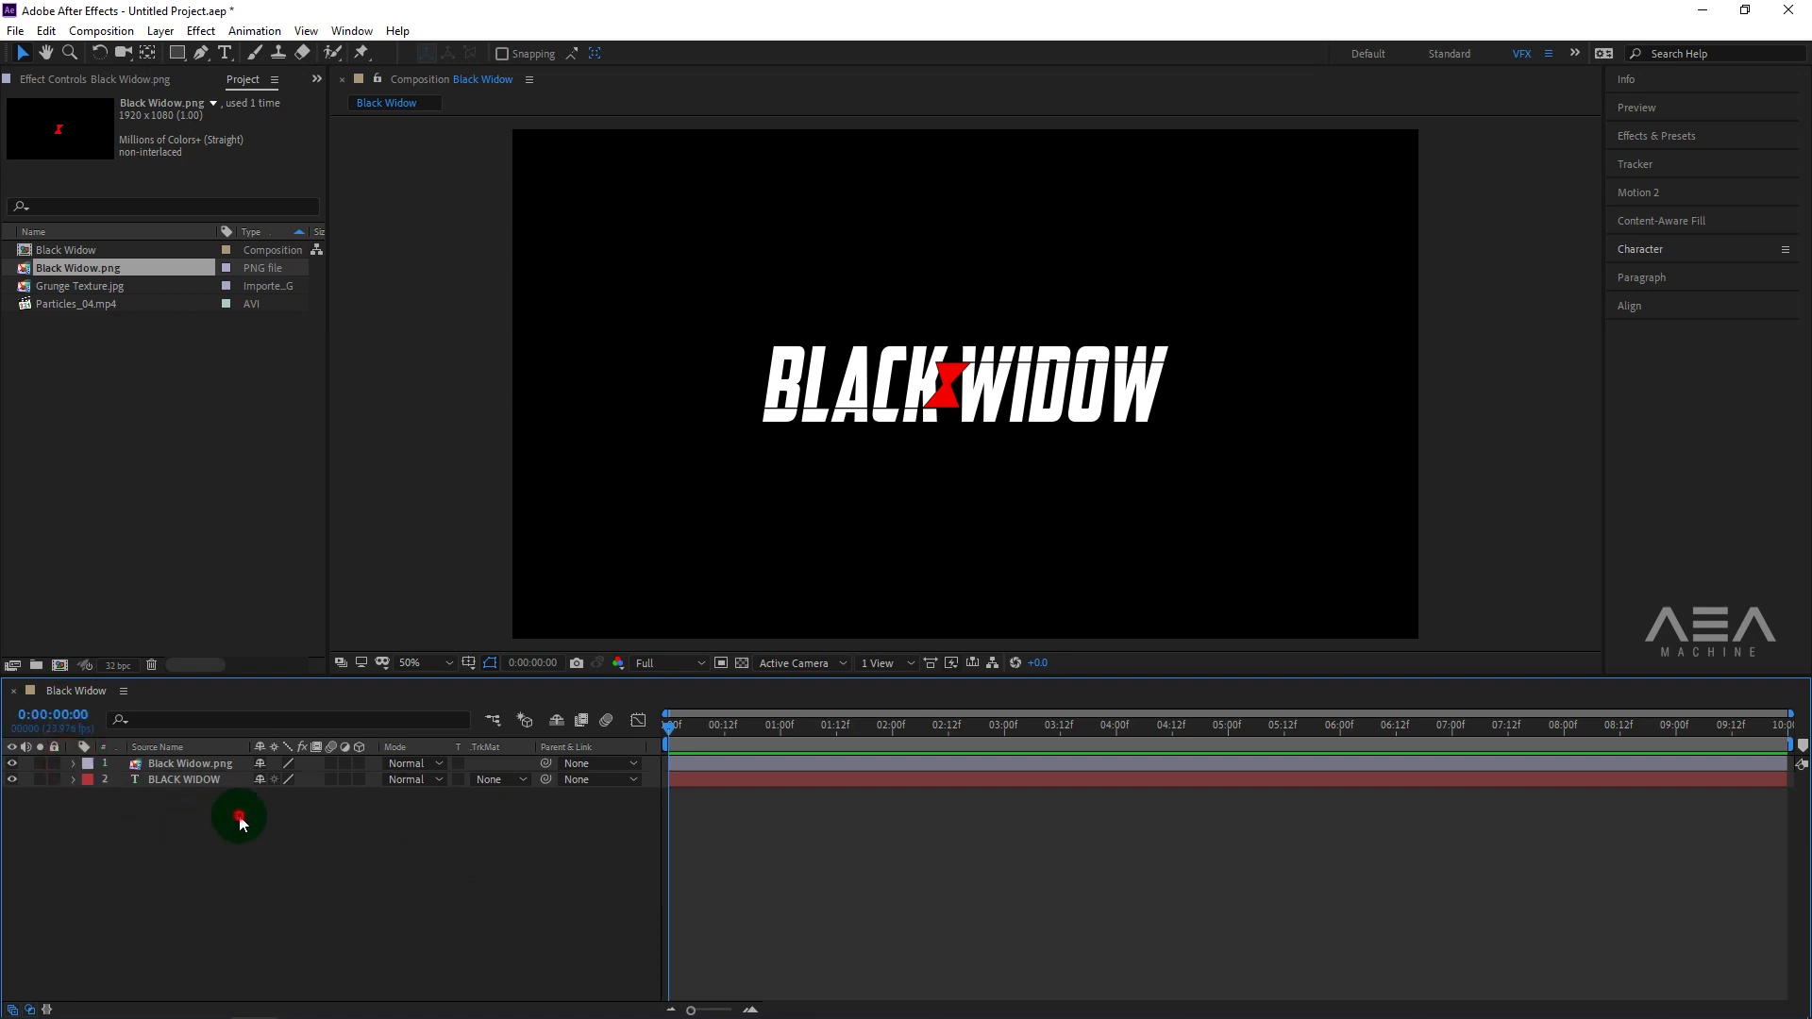
drag(243, 821, 203, 782)
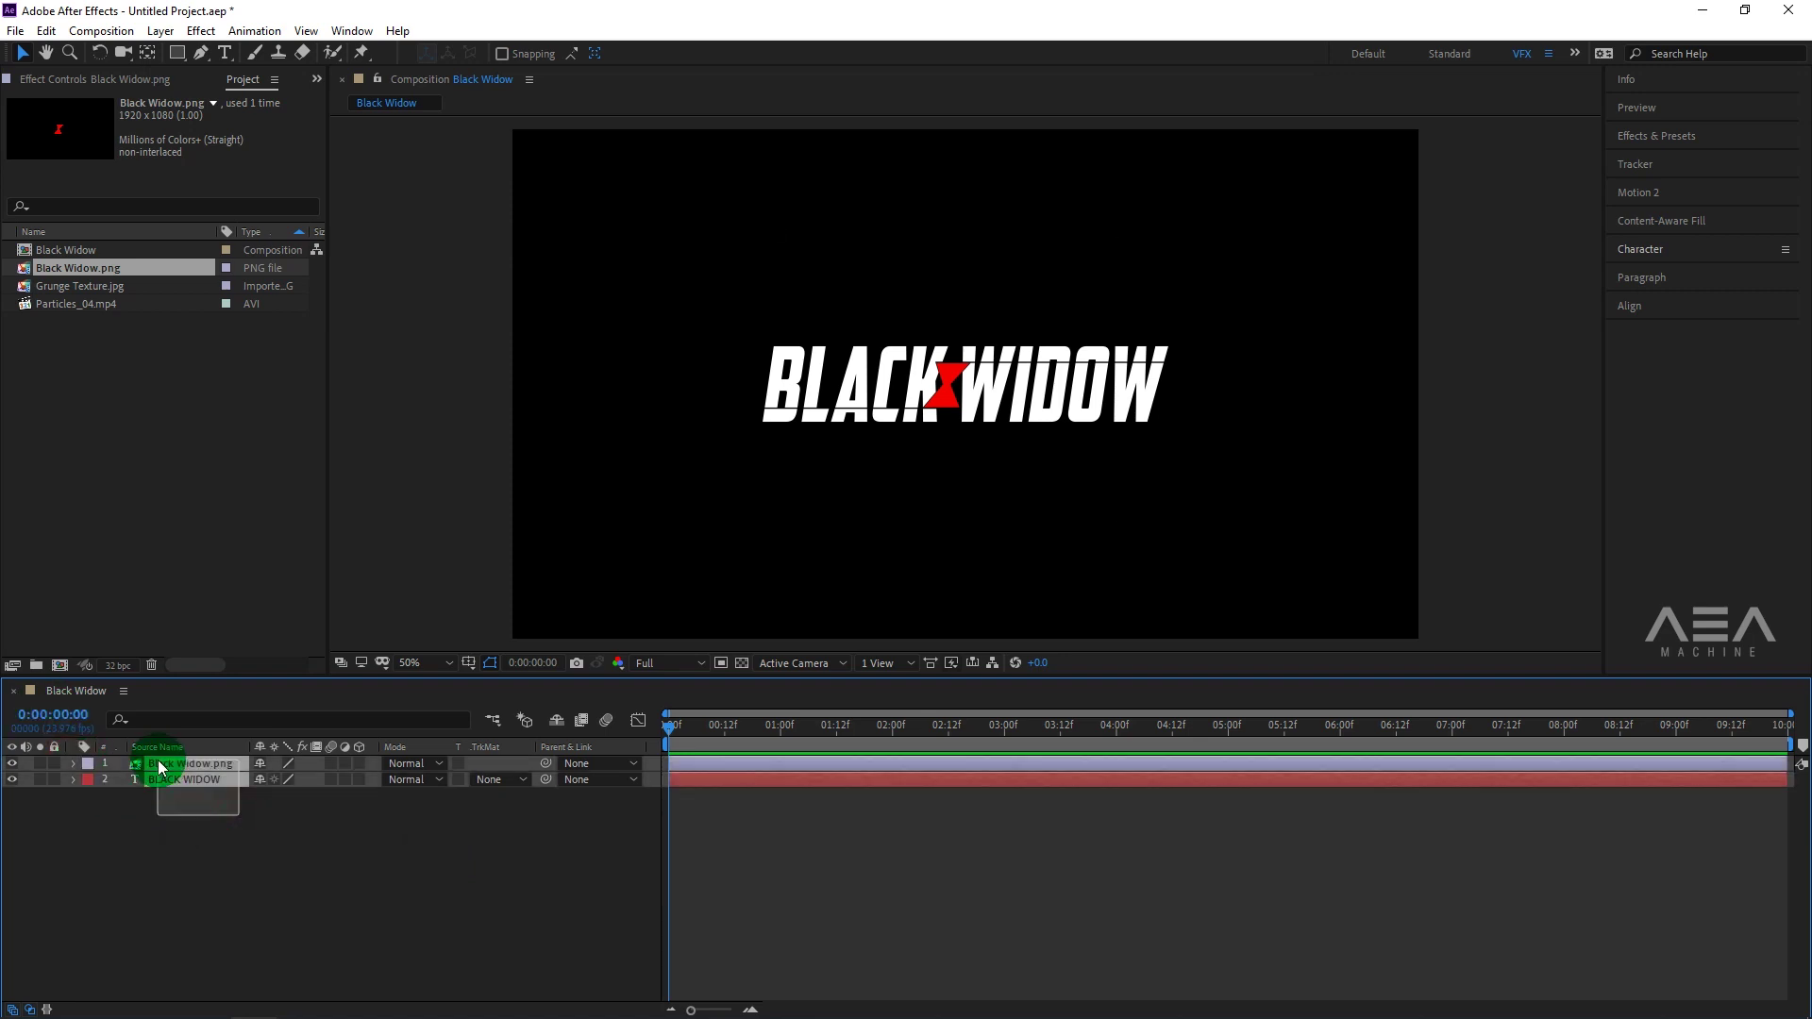
Pre-compose the two layers into a new composition named Main Title.
click(101, 31)
mouse_move(151, 31)
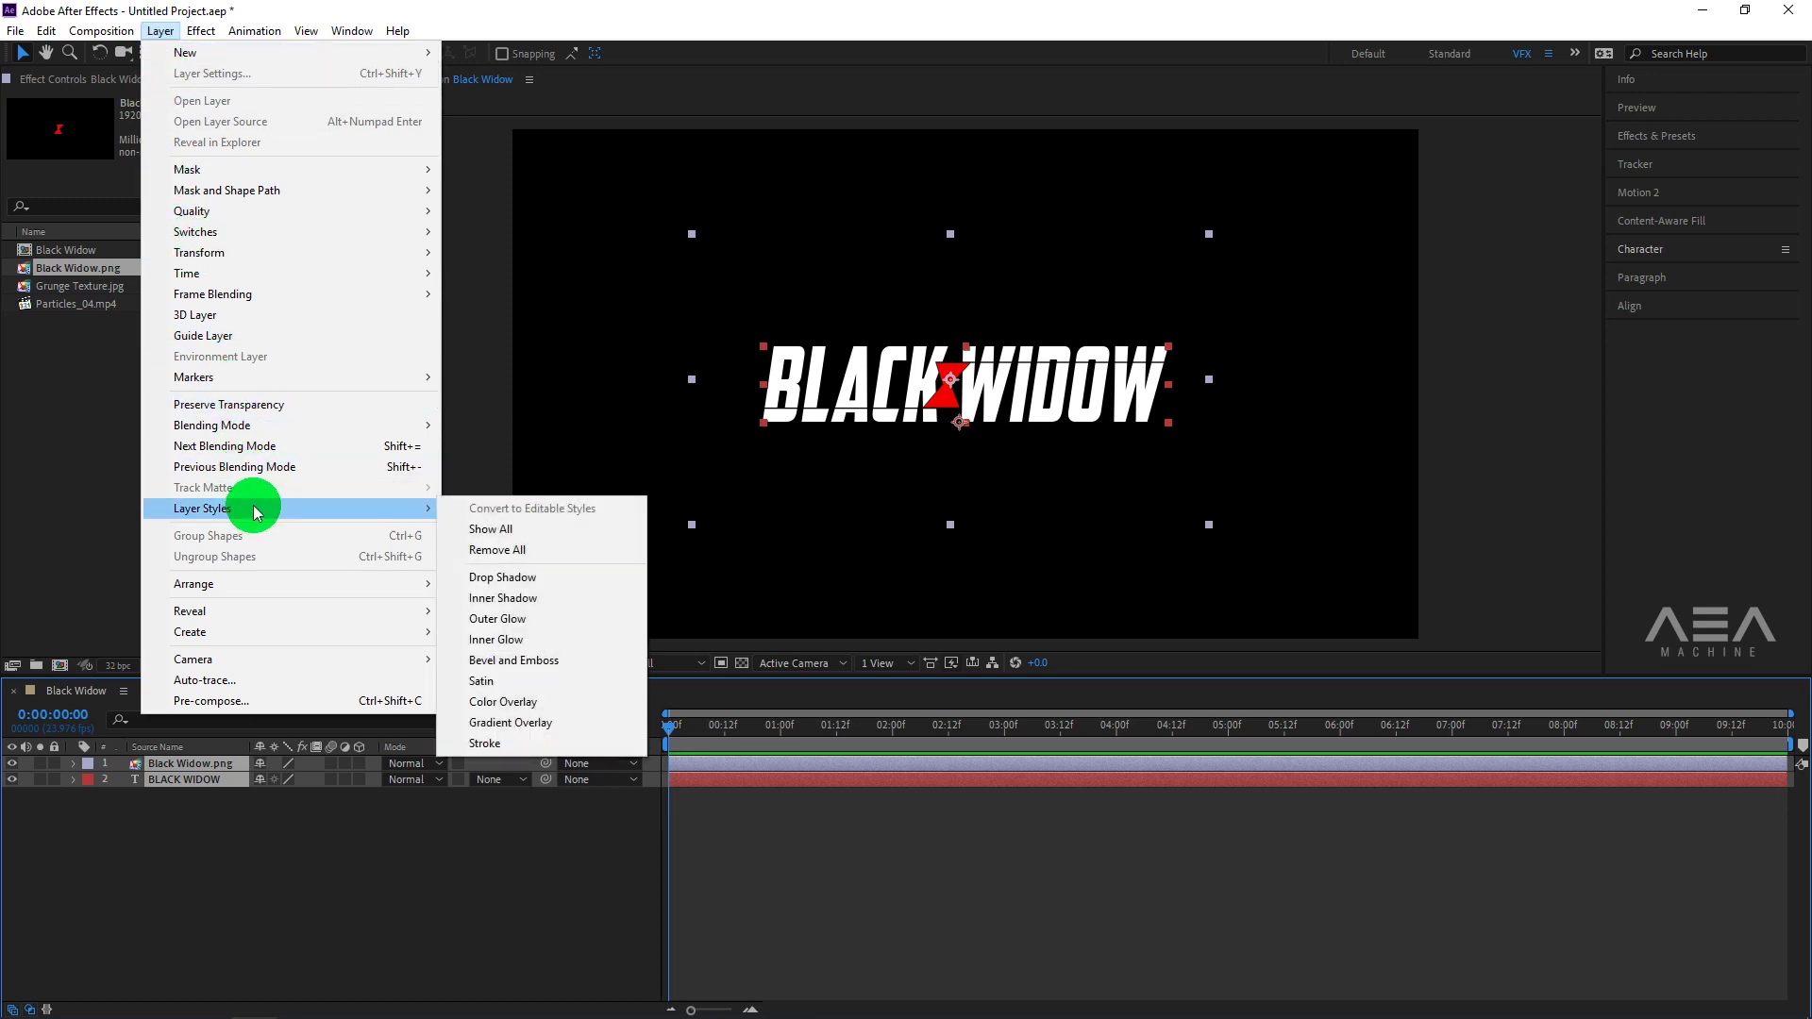
click(278, 701)
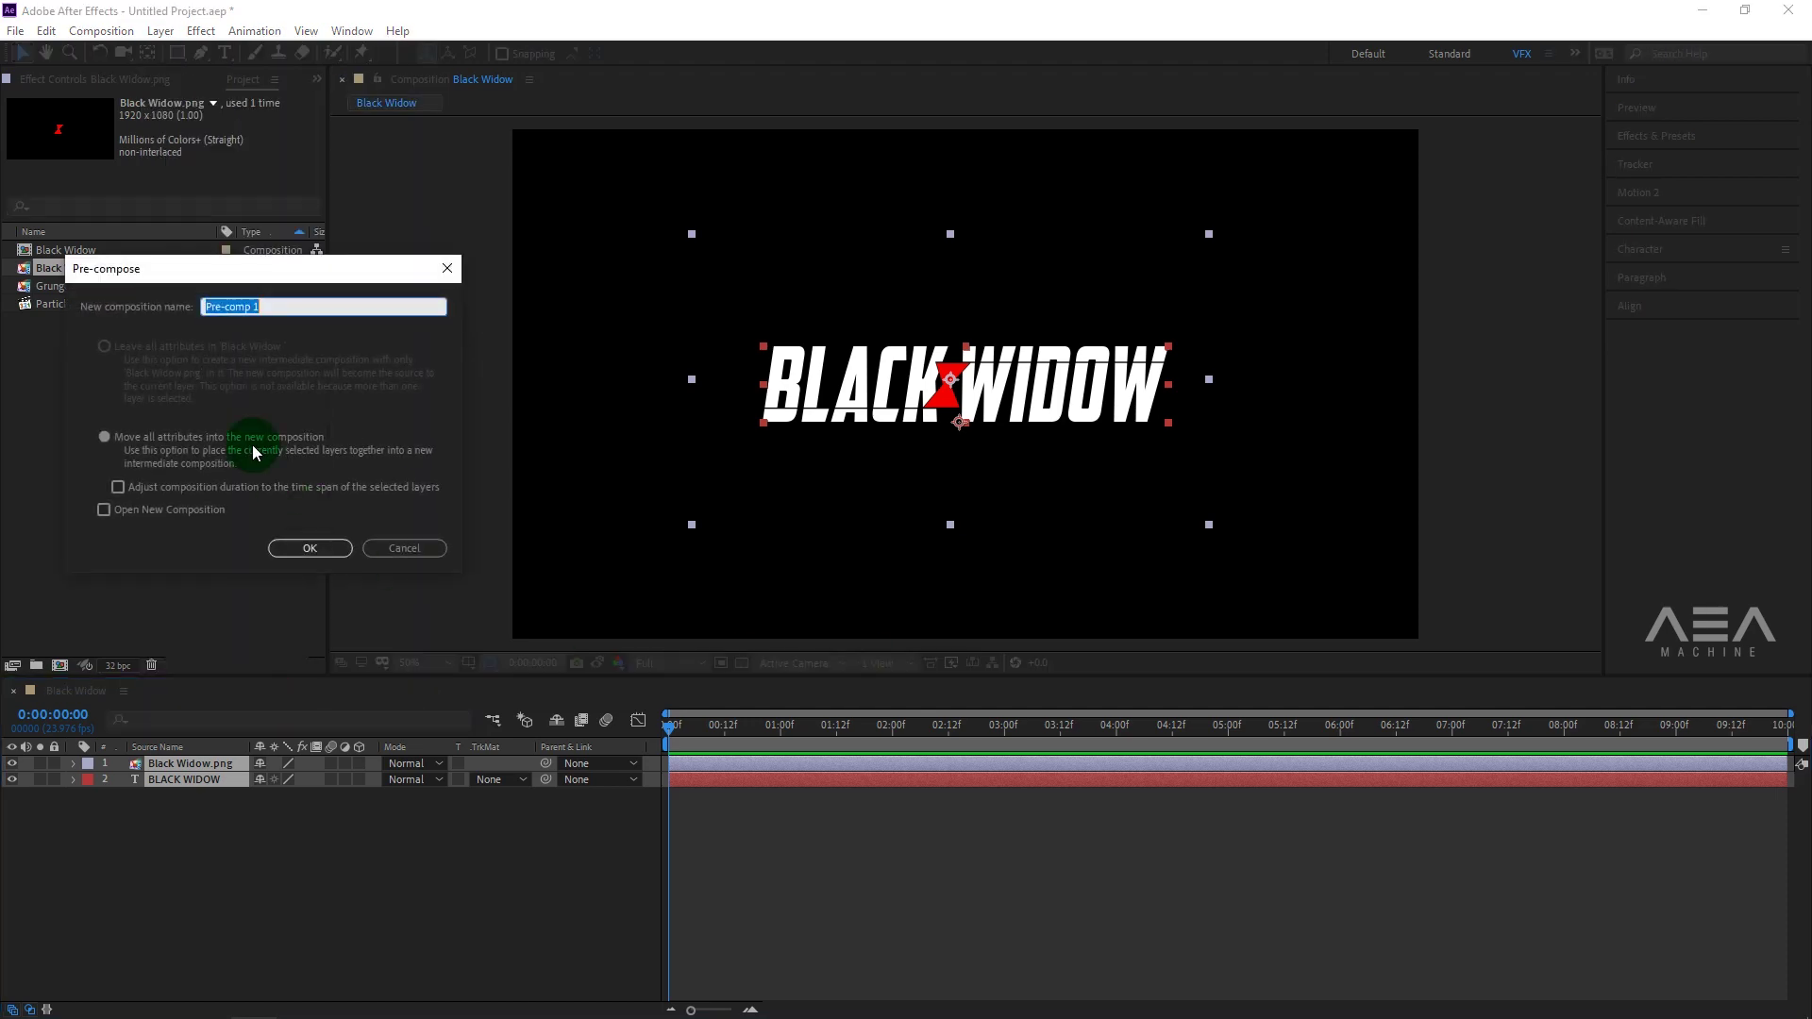
drag(287, 306, 194, 312)
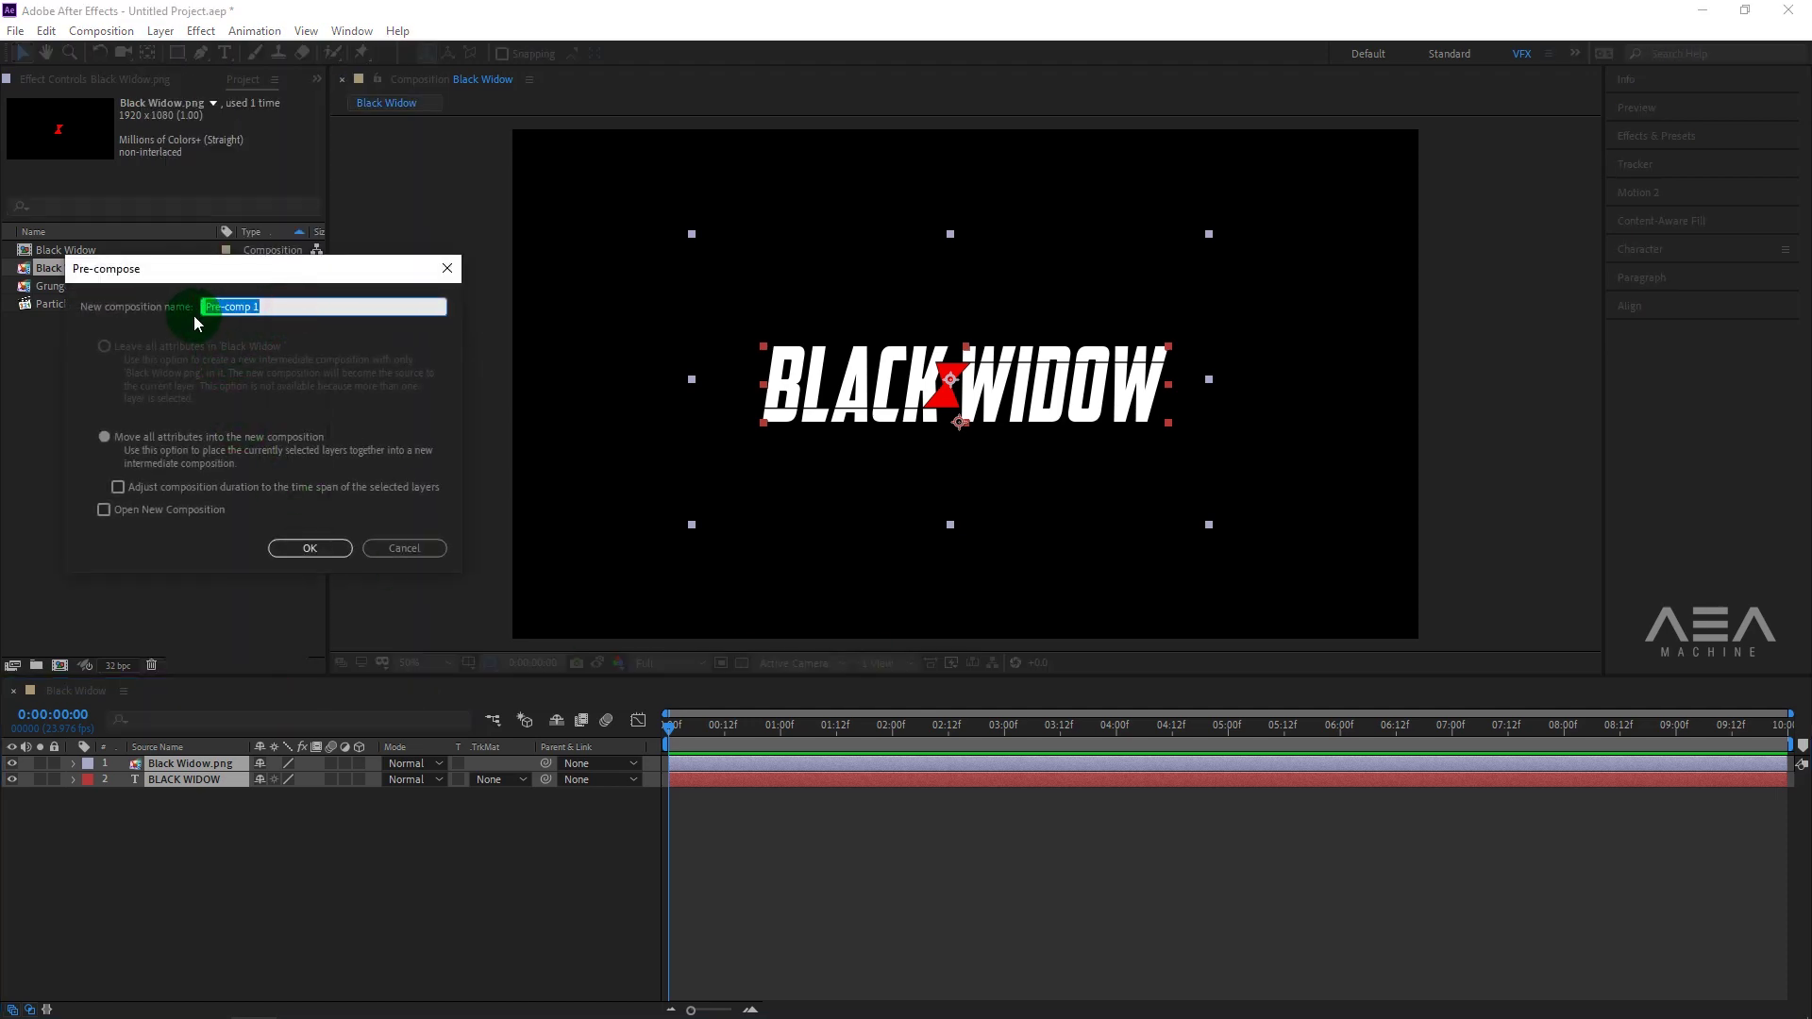
text(Main Title)
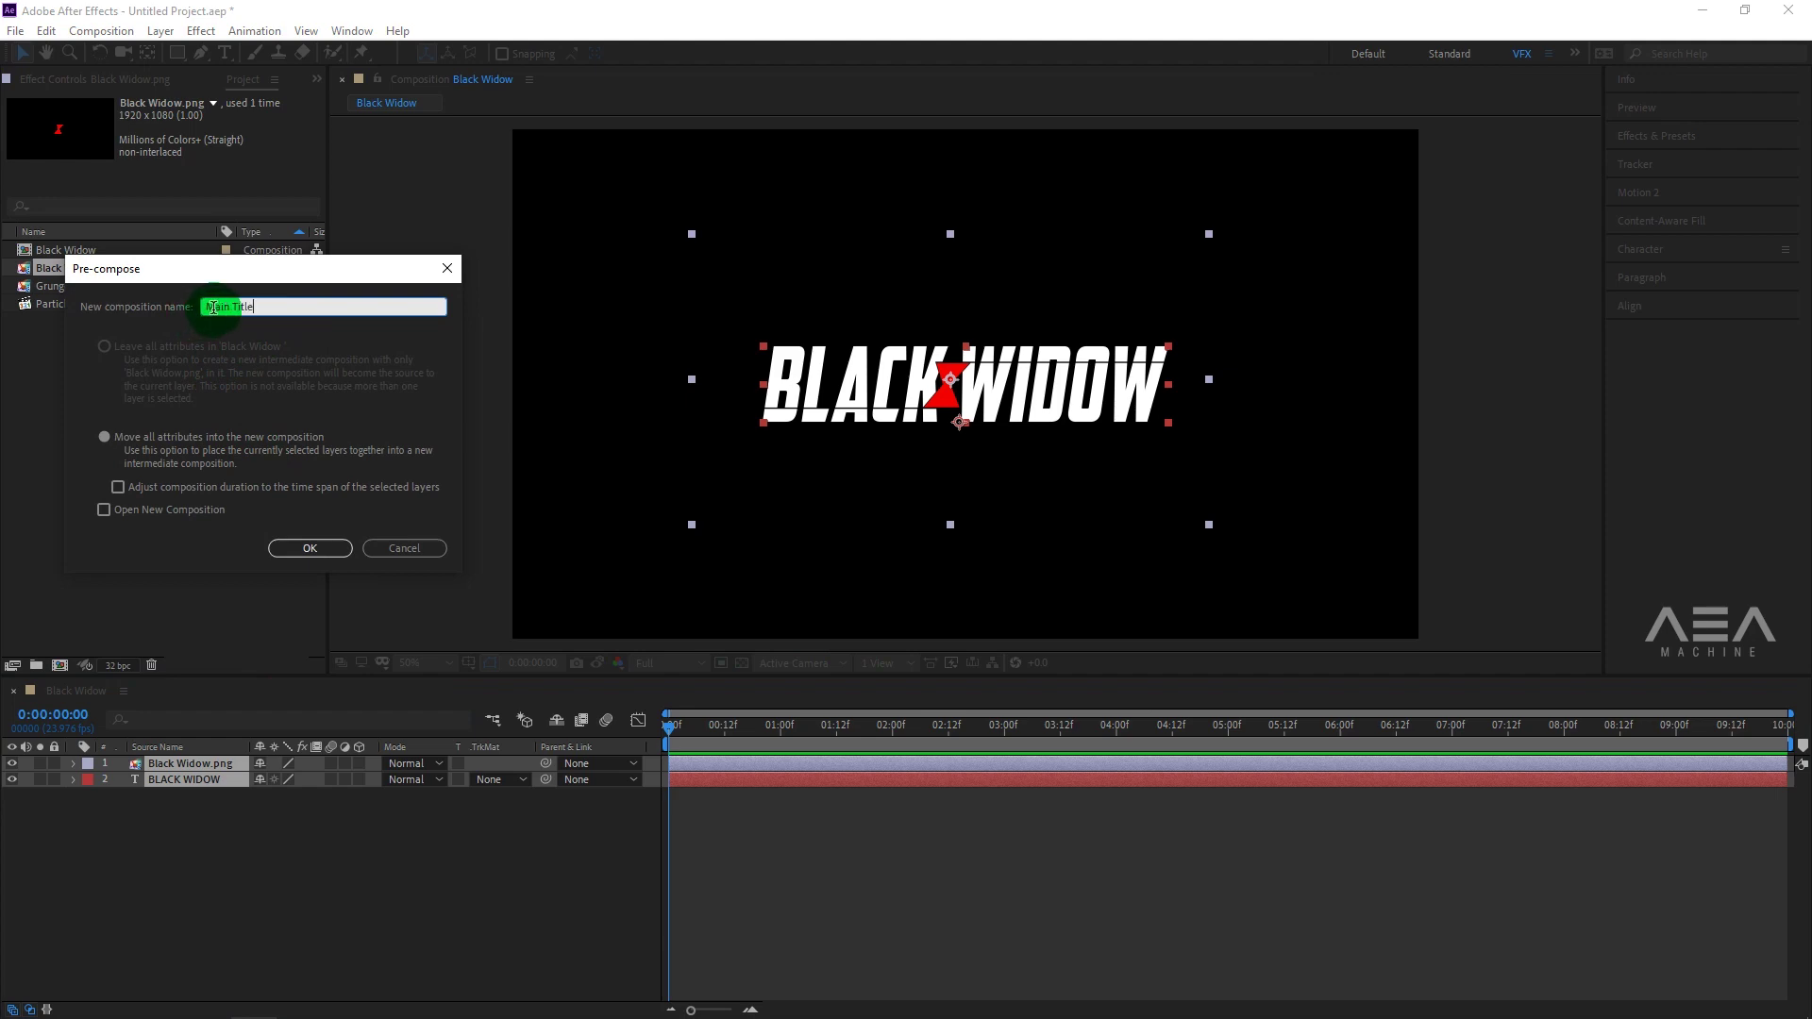
click(247, 306)
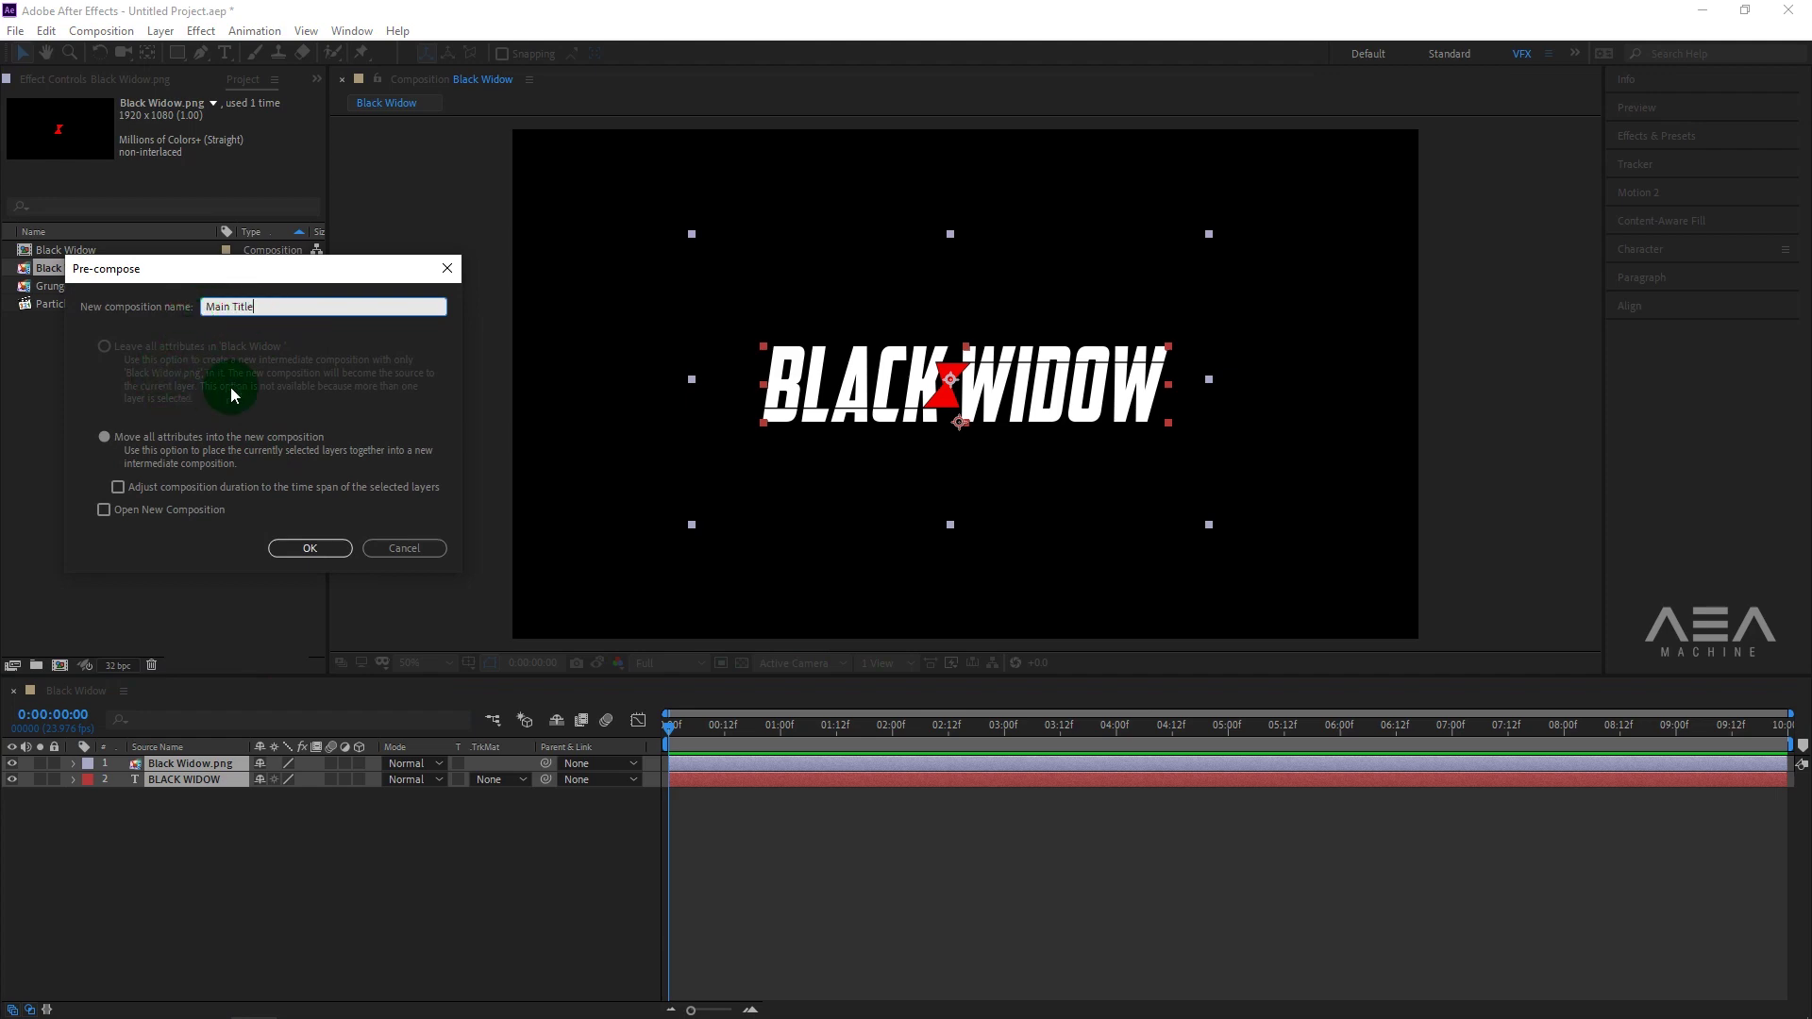
click(334, 541)
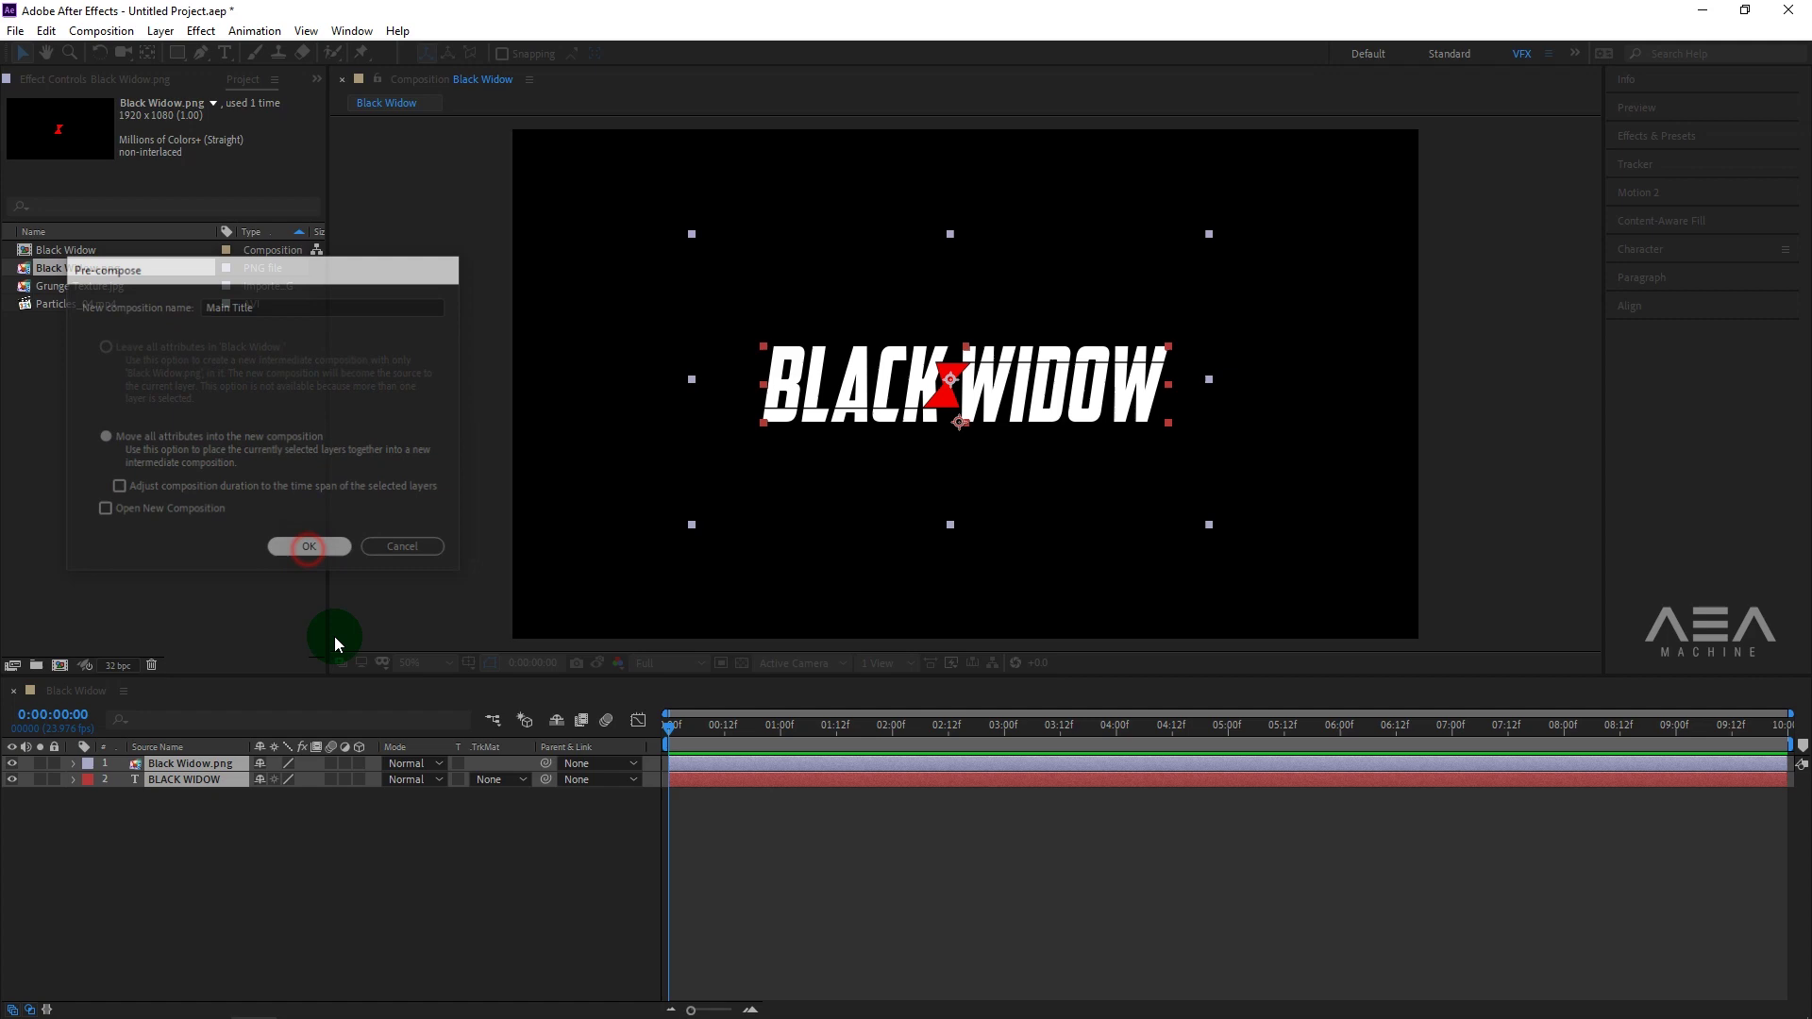
Add Grunge Texture.jpg to the Black Widow composition above Main Title.
click(235, 874)
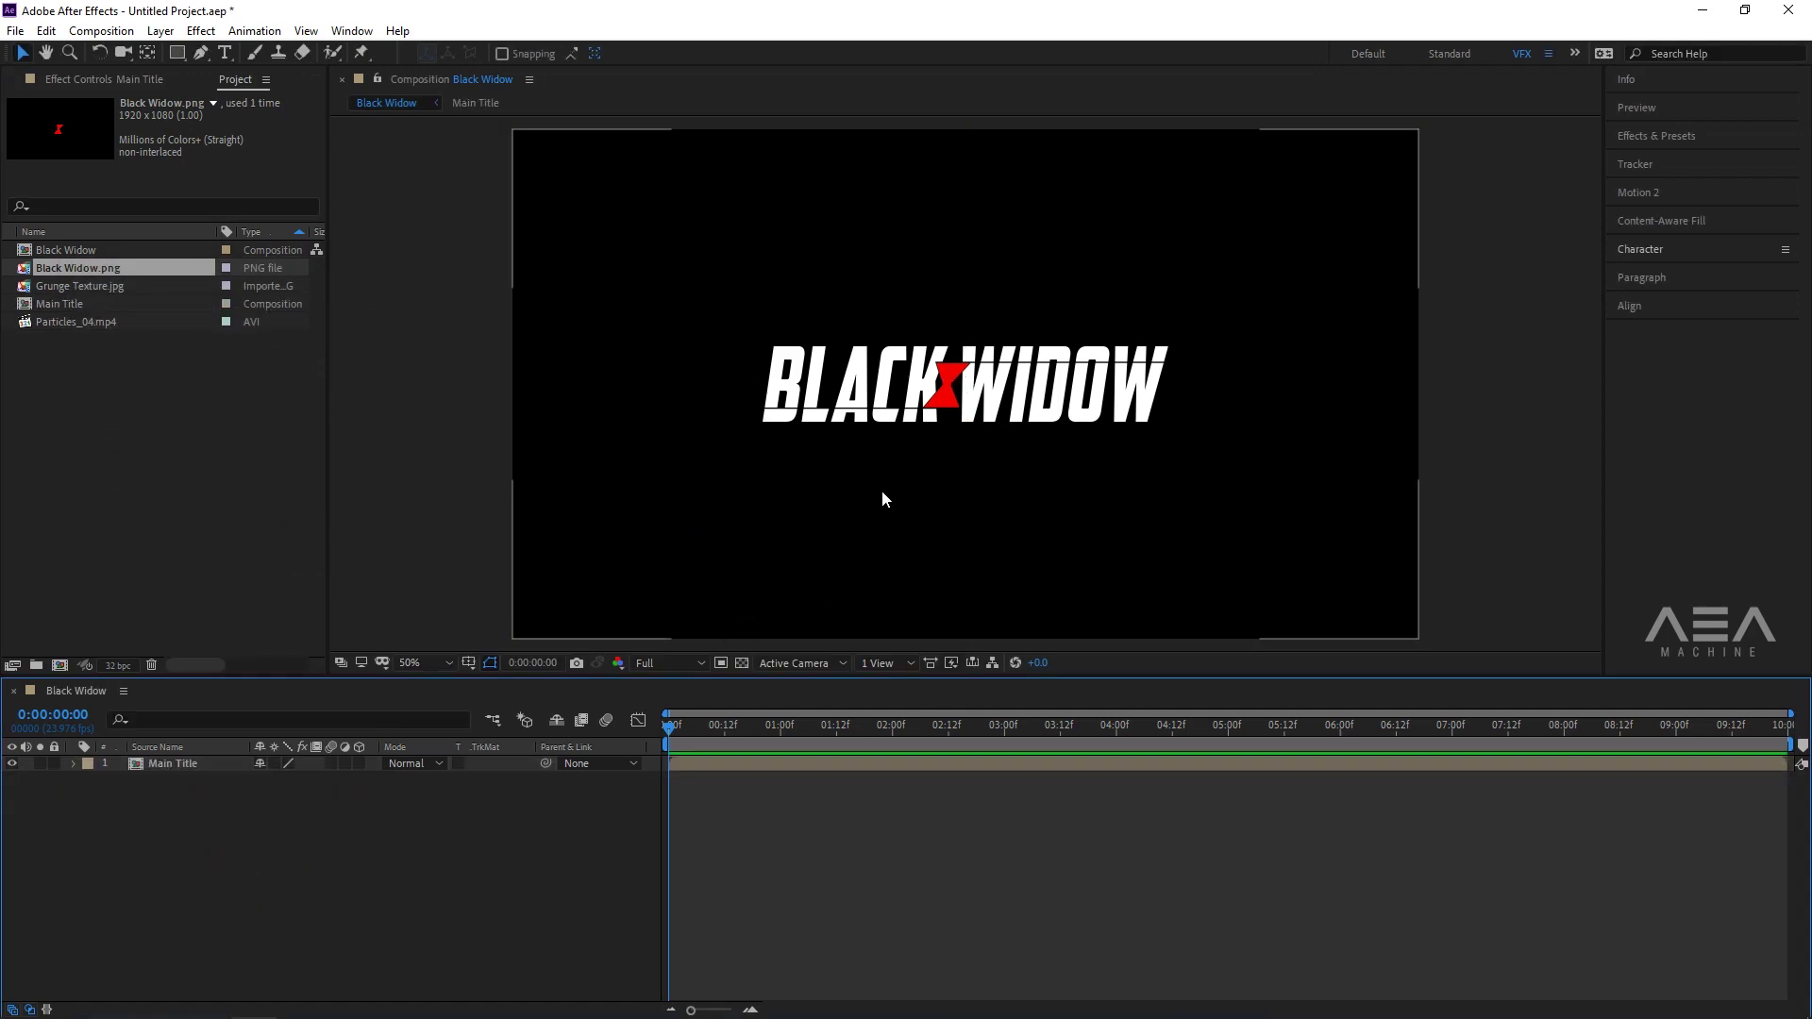
click(94, 285)
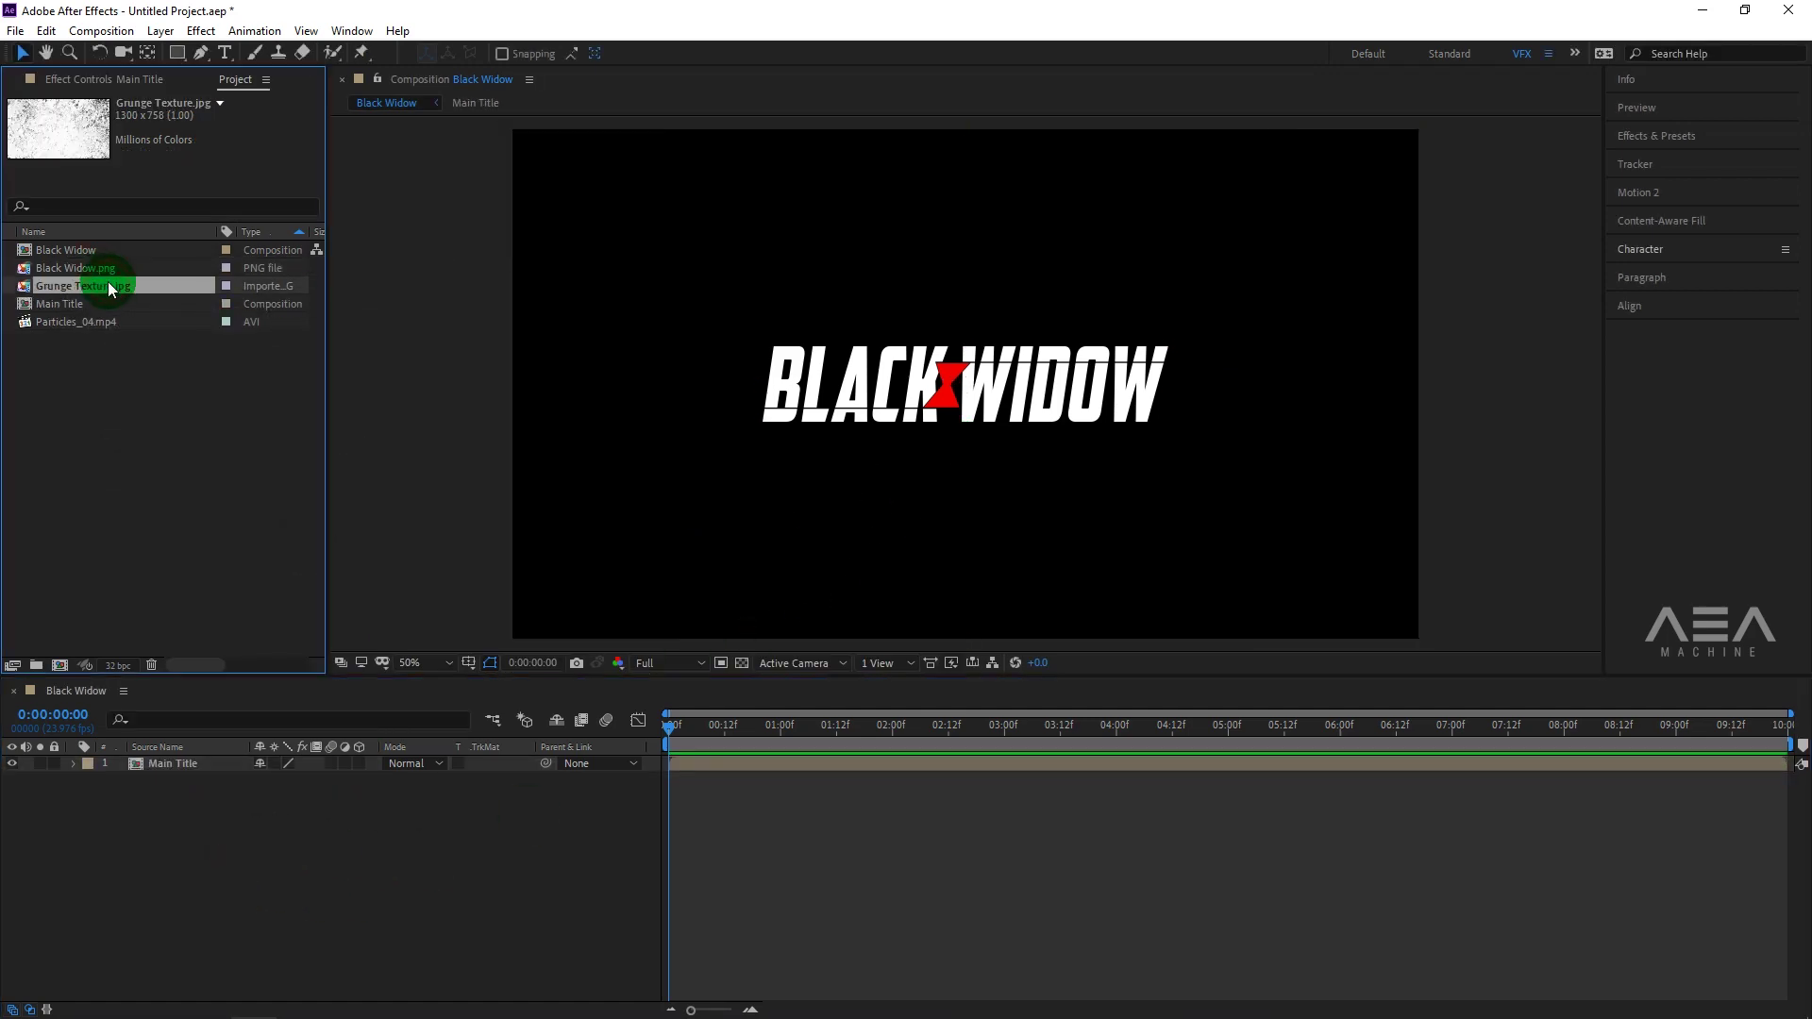
drag(104, 288, 147, 768)
click(319, 841)
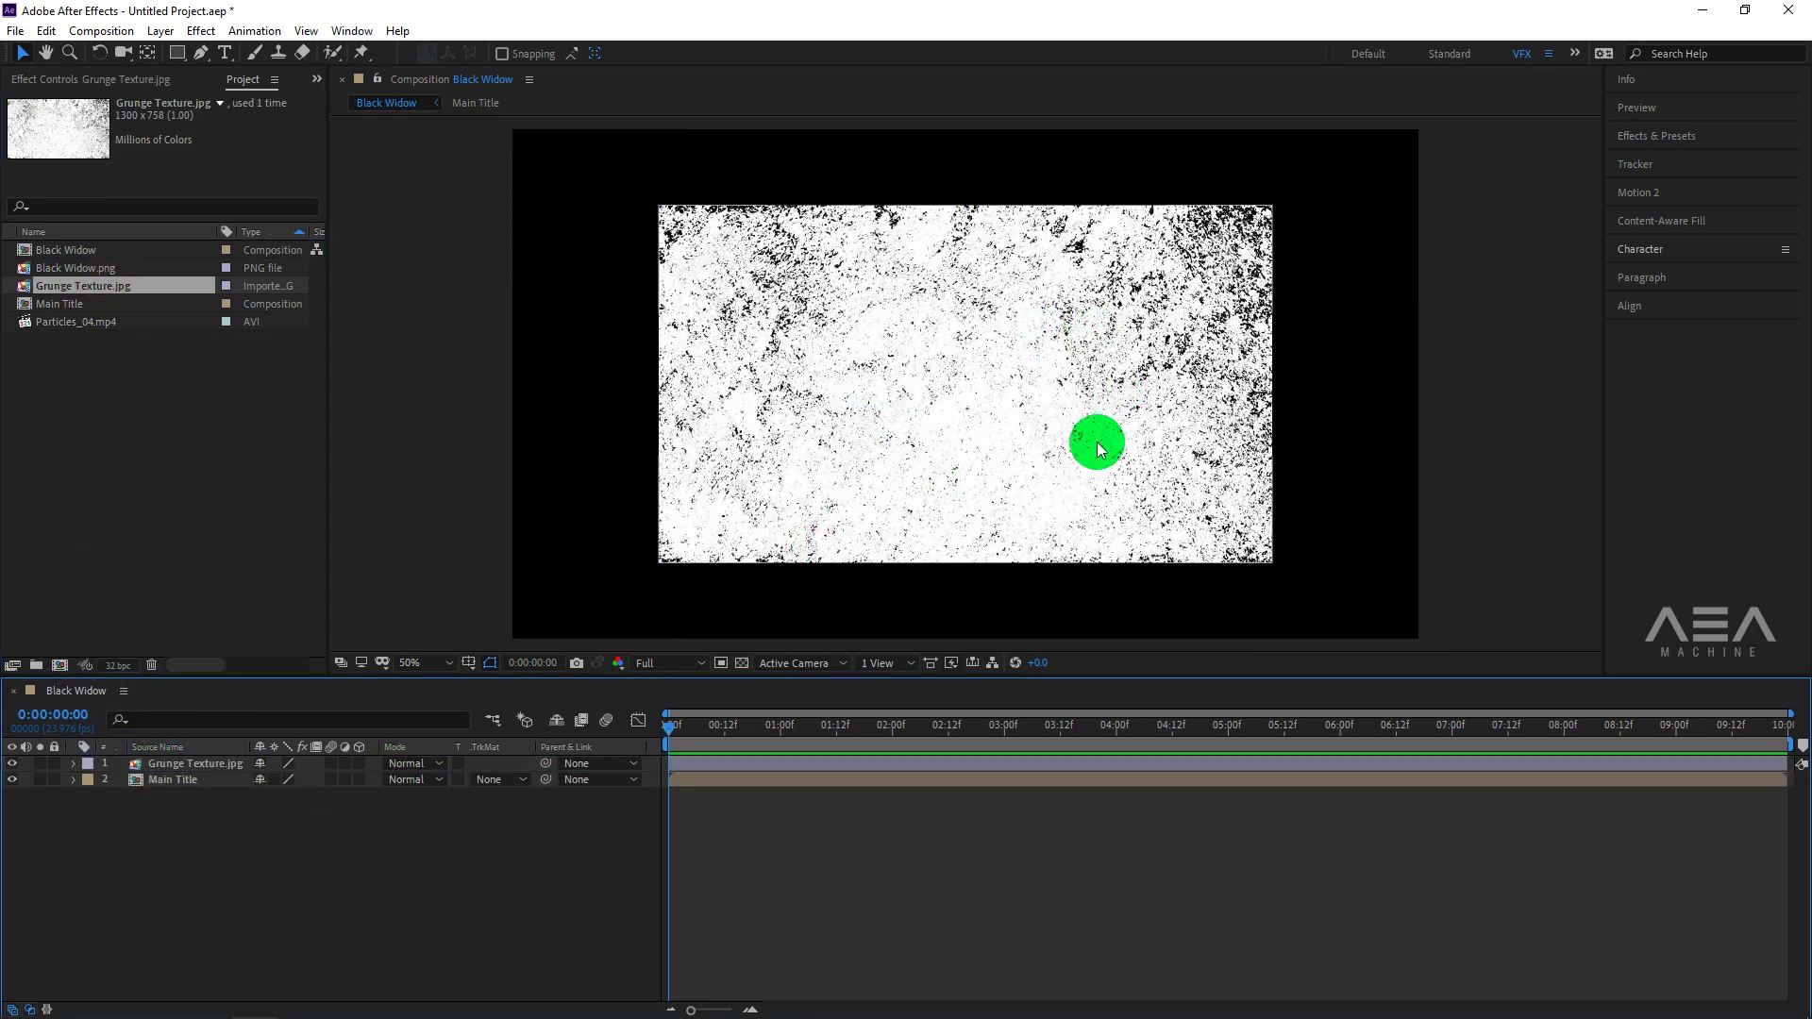
Rotate the grunge texture layer 180° to flip it.
click(203, 763)
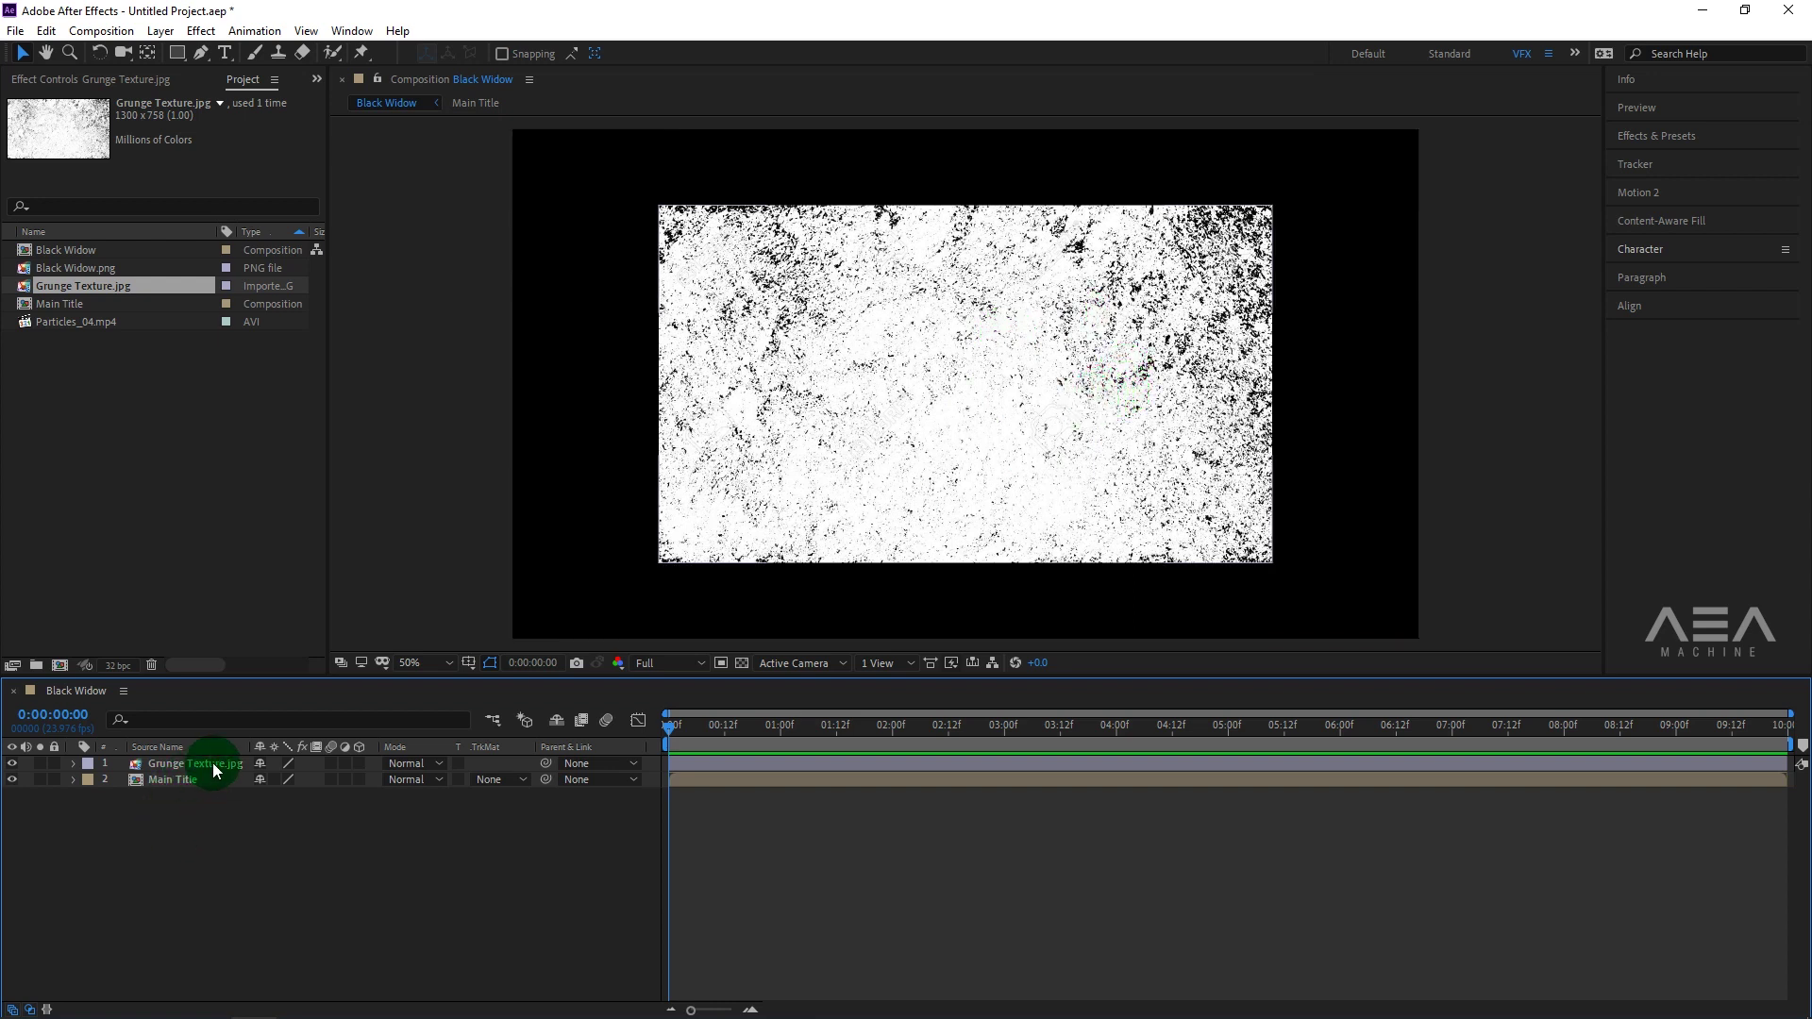
key(r)
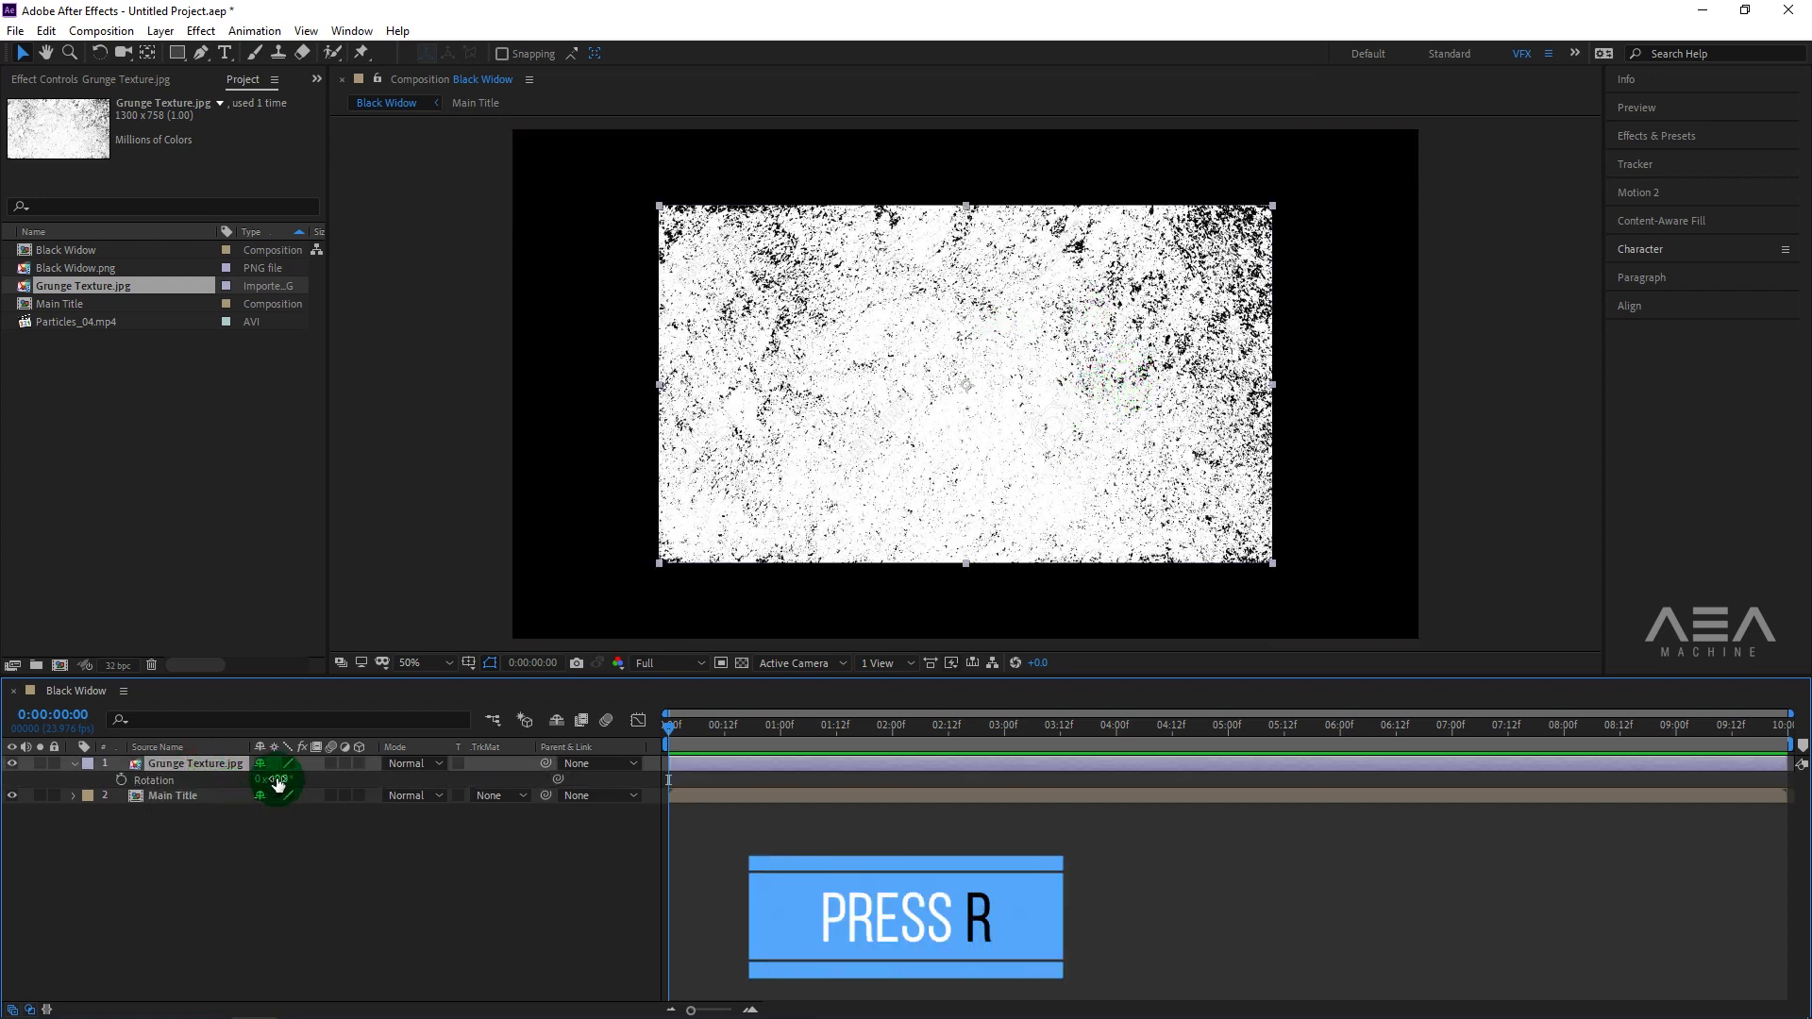
click(276, 778)
text(180)
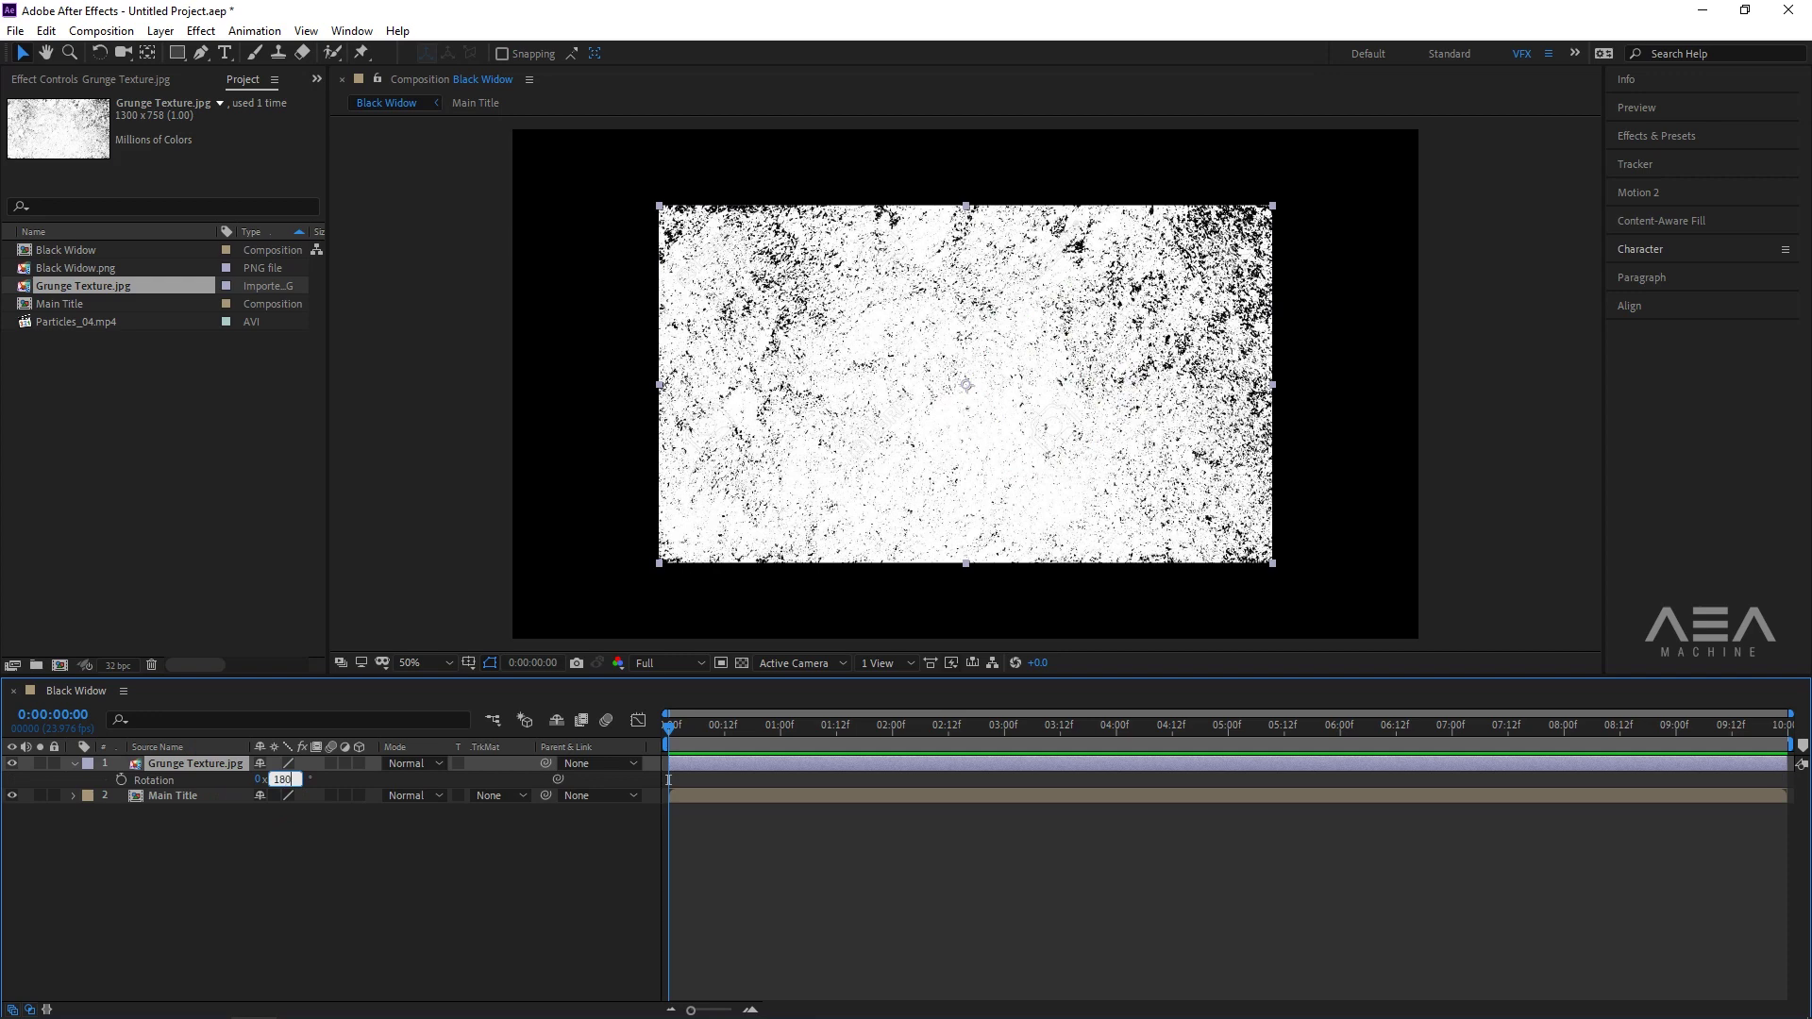
click(292, 876)
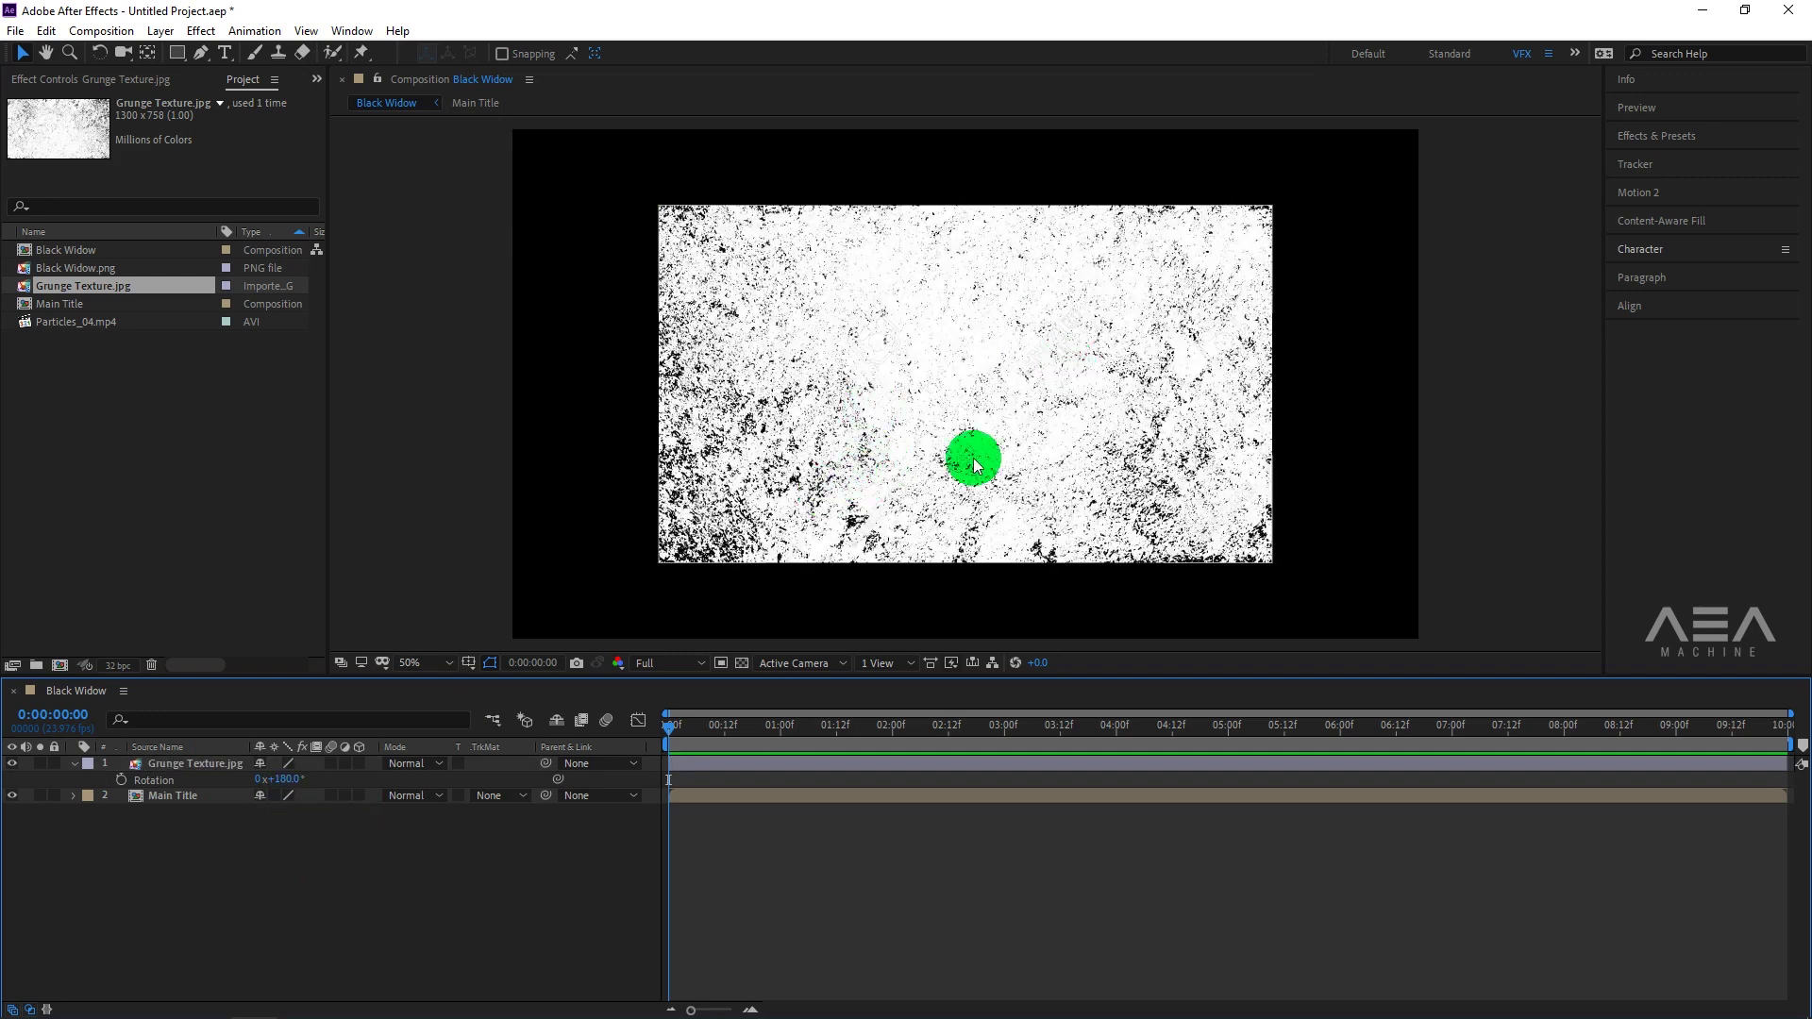
click(74, 763)
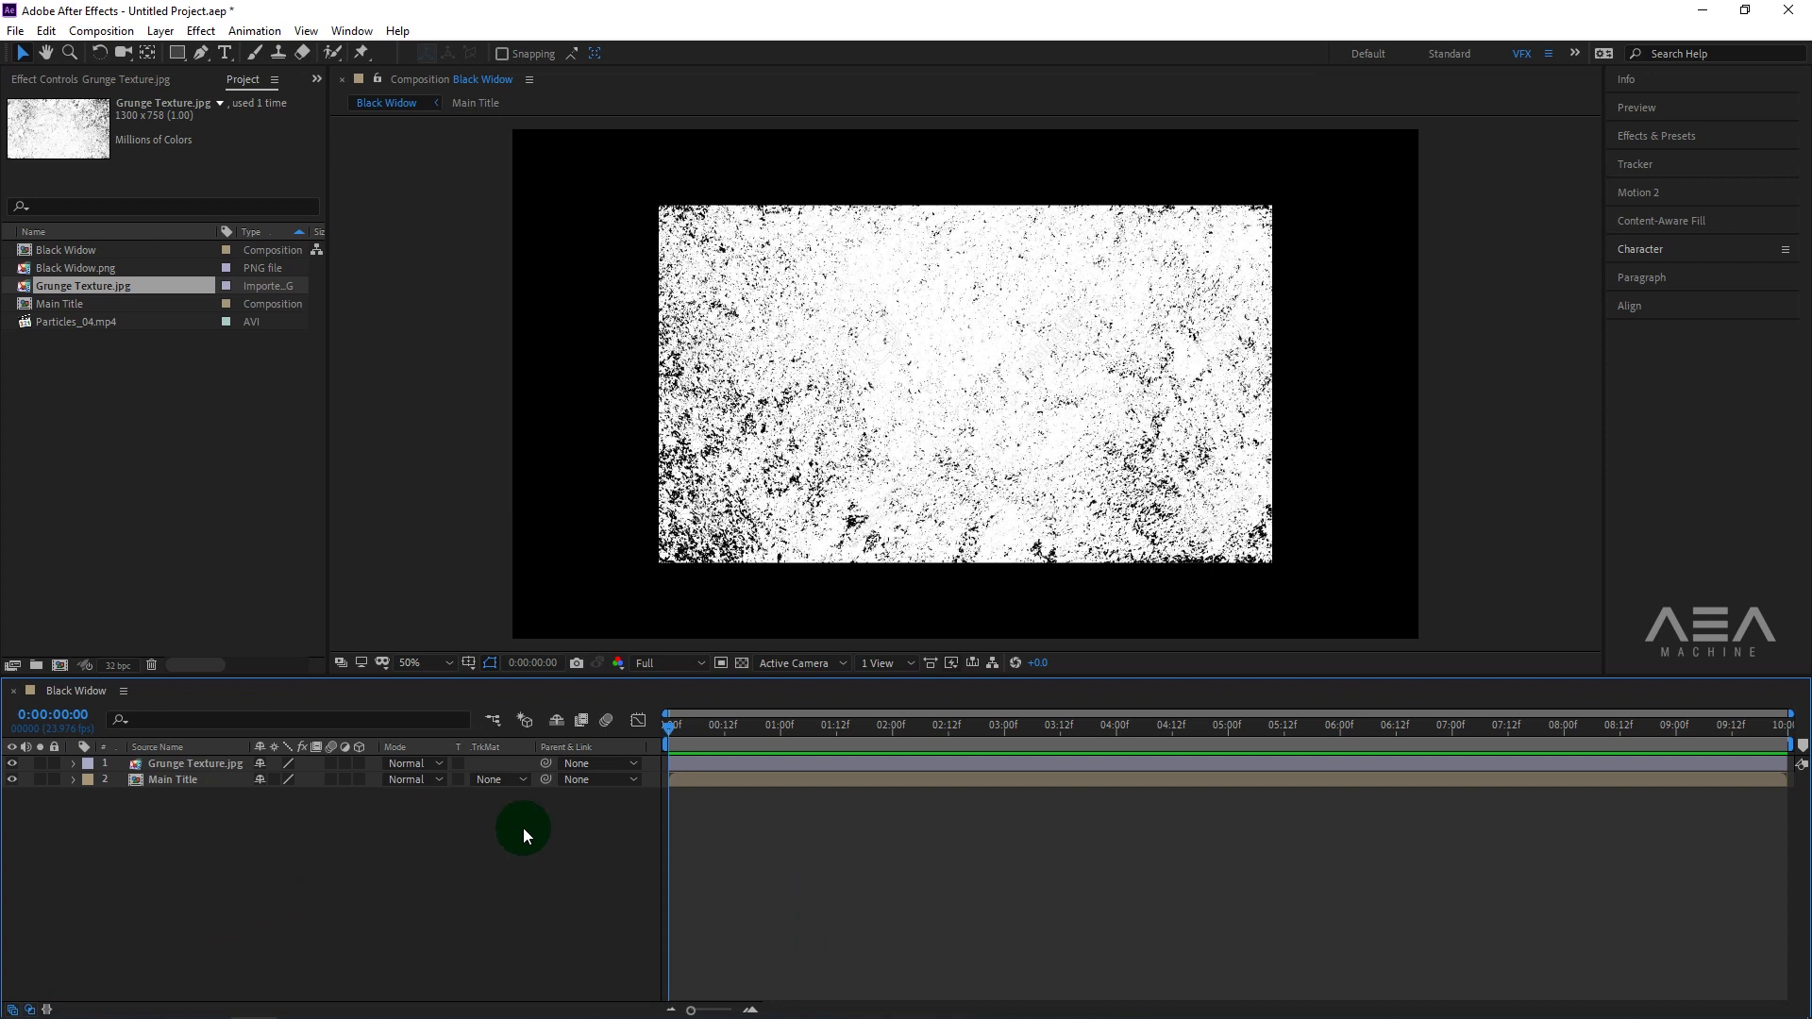
Set Main Title's track matte to Luma Matte using the grunge texture.
key(F4)
key(F4)
click(491, 780)
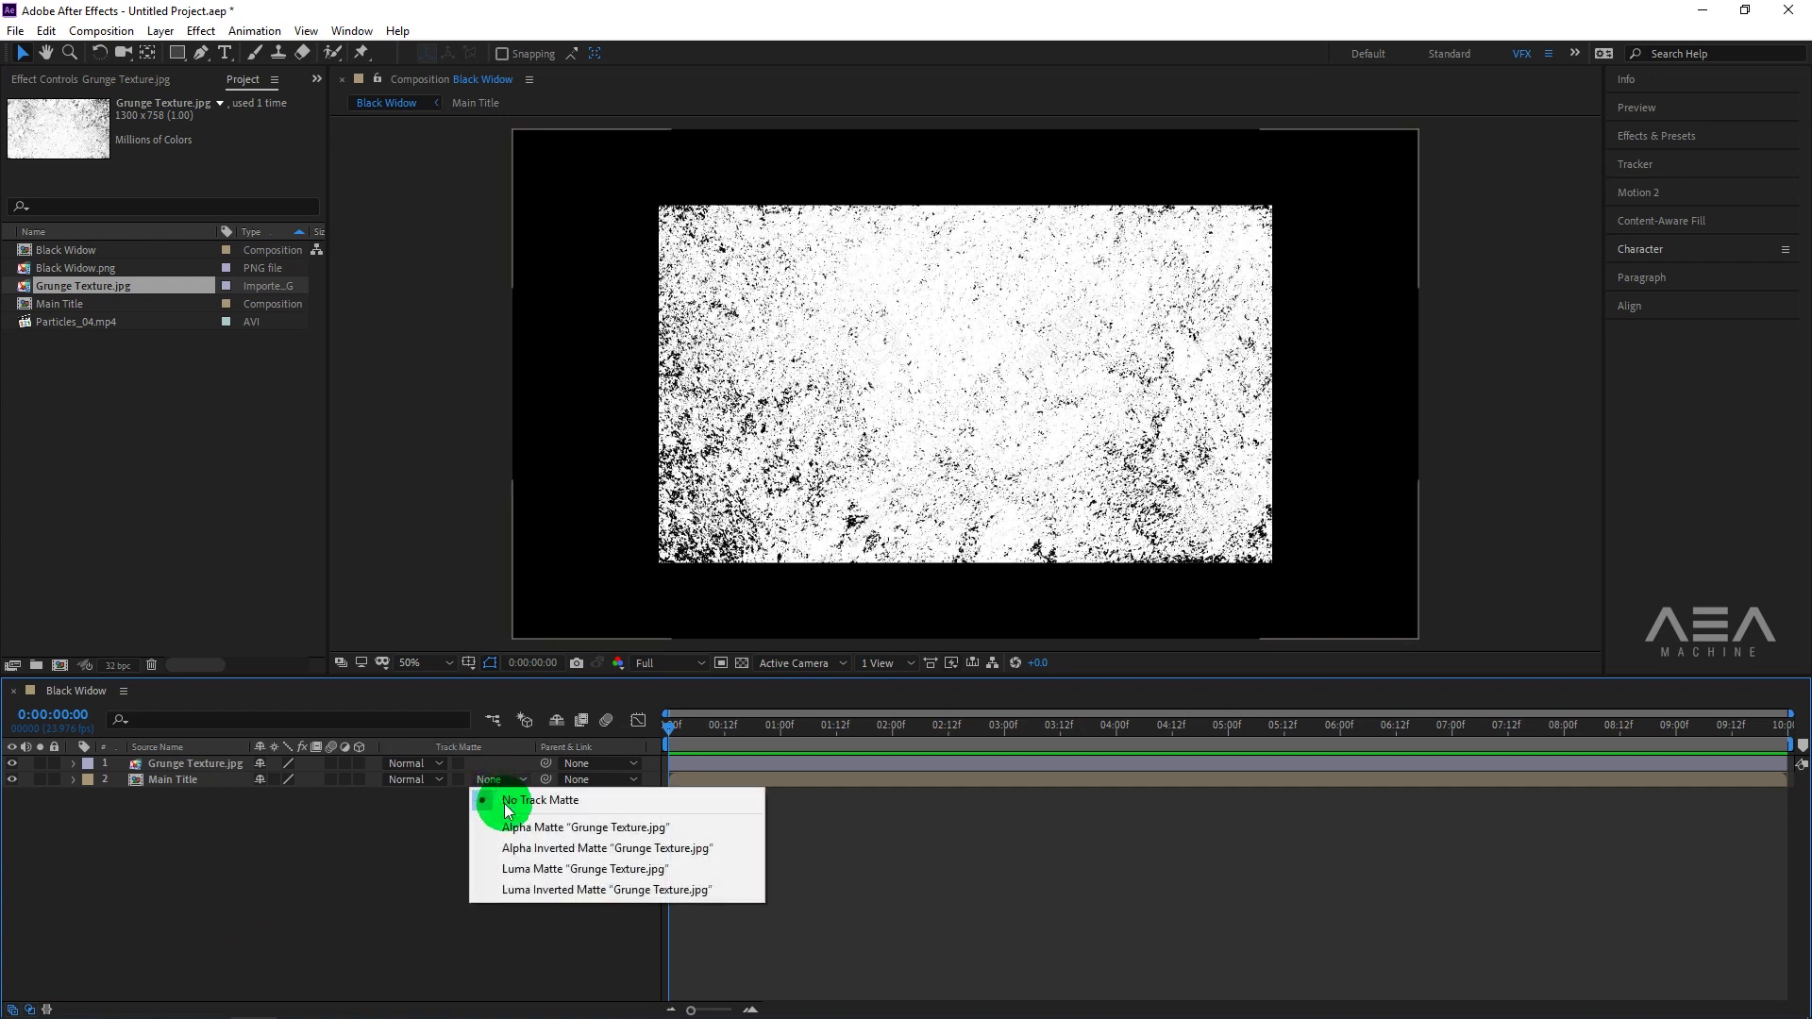
click(525, 866)
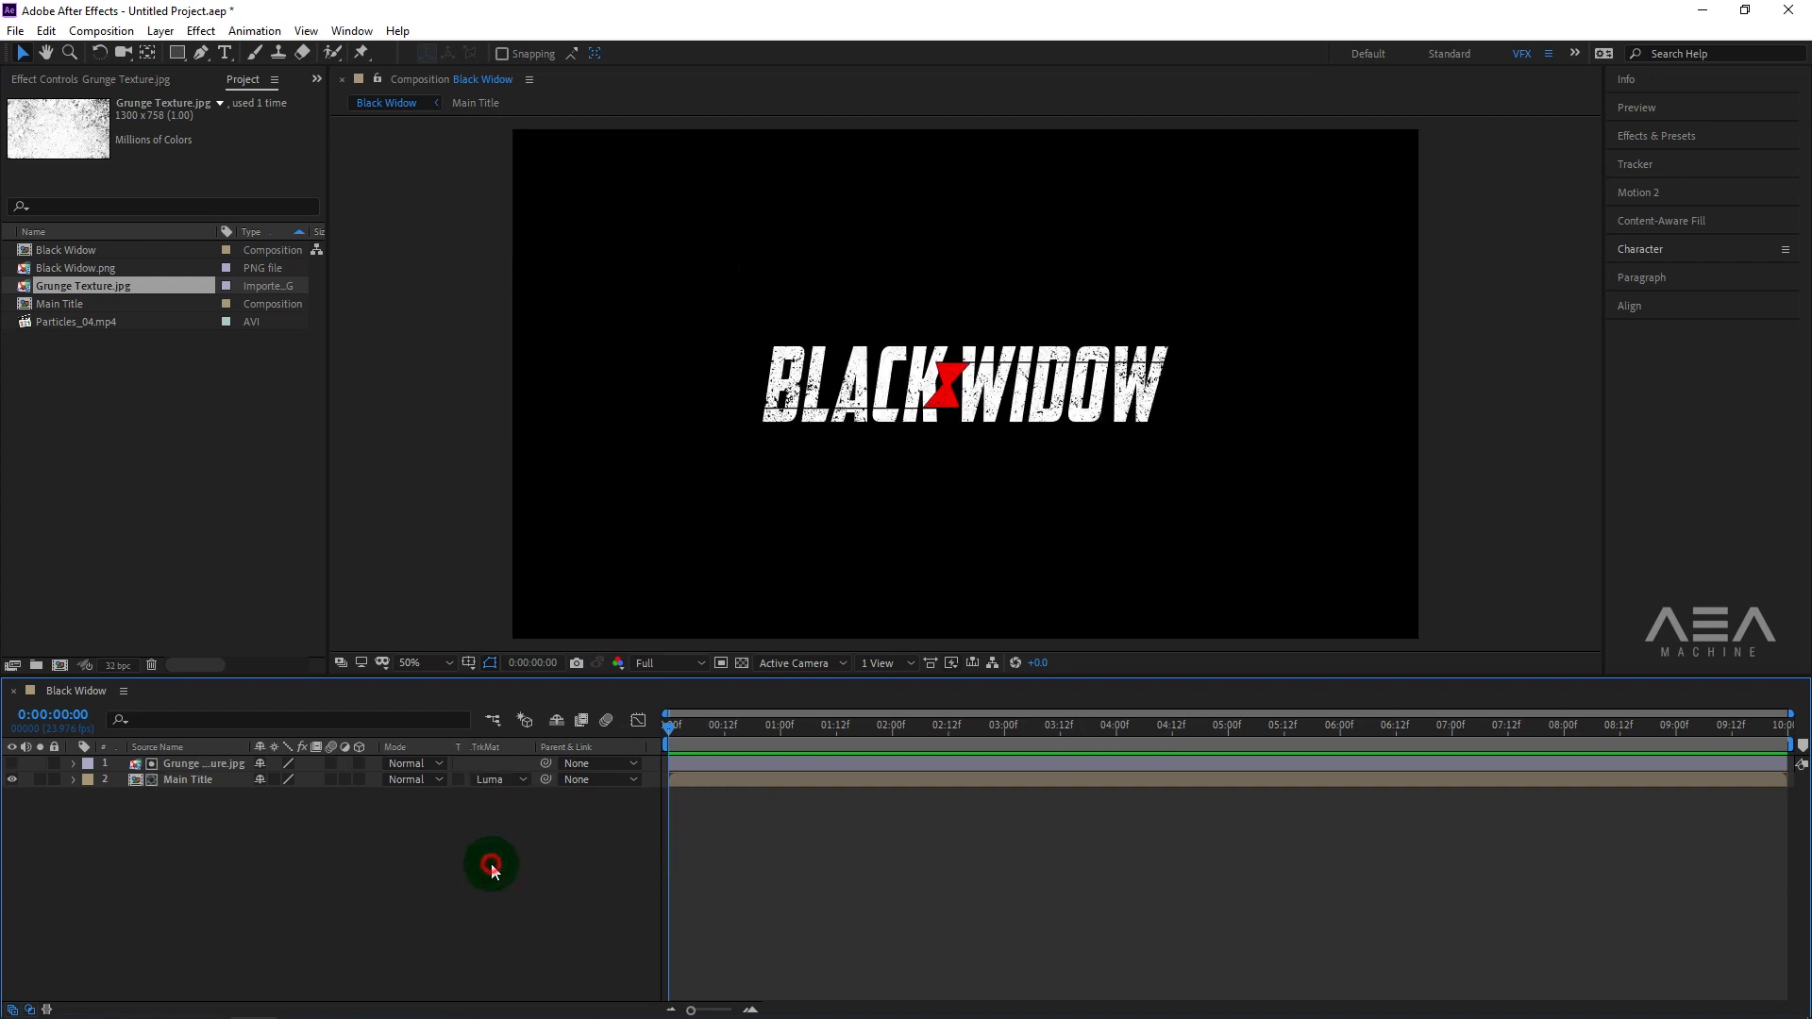
Scale the grunge texture layer up to 114%.
key(period)
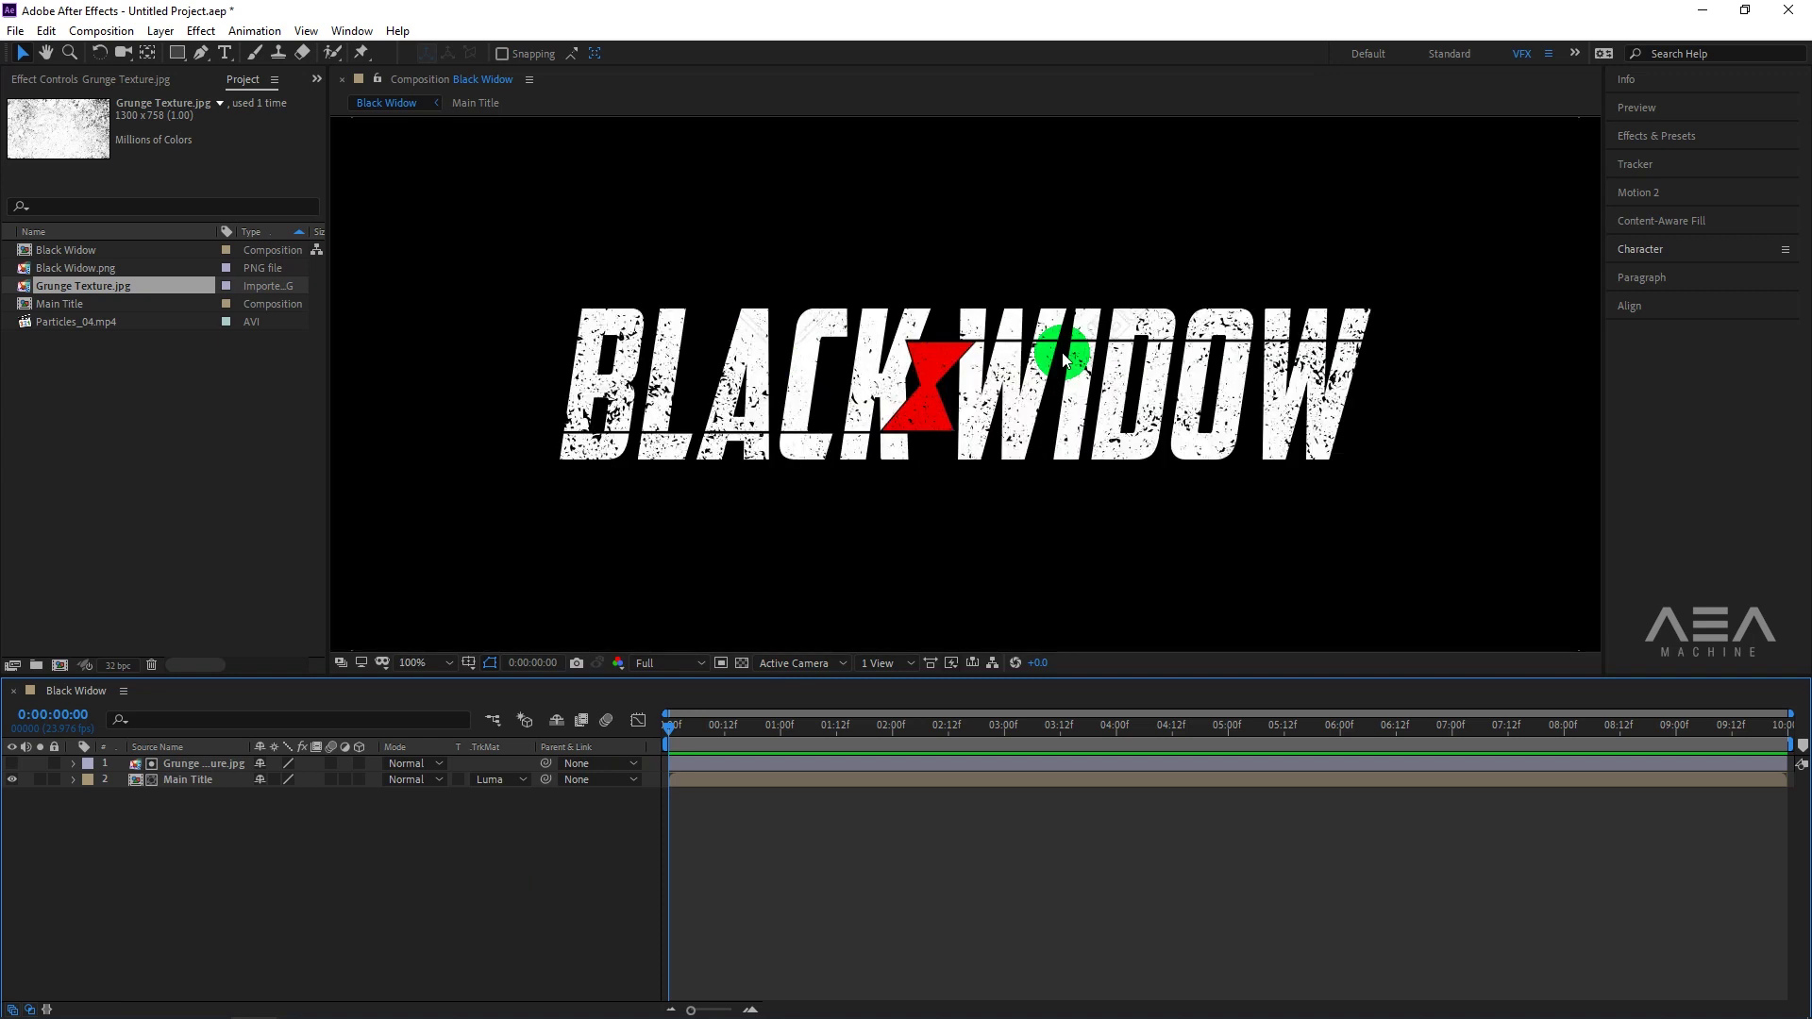
click(210, 769)
key(s)
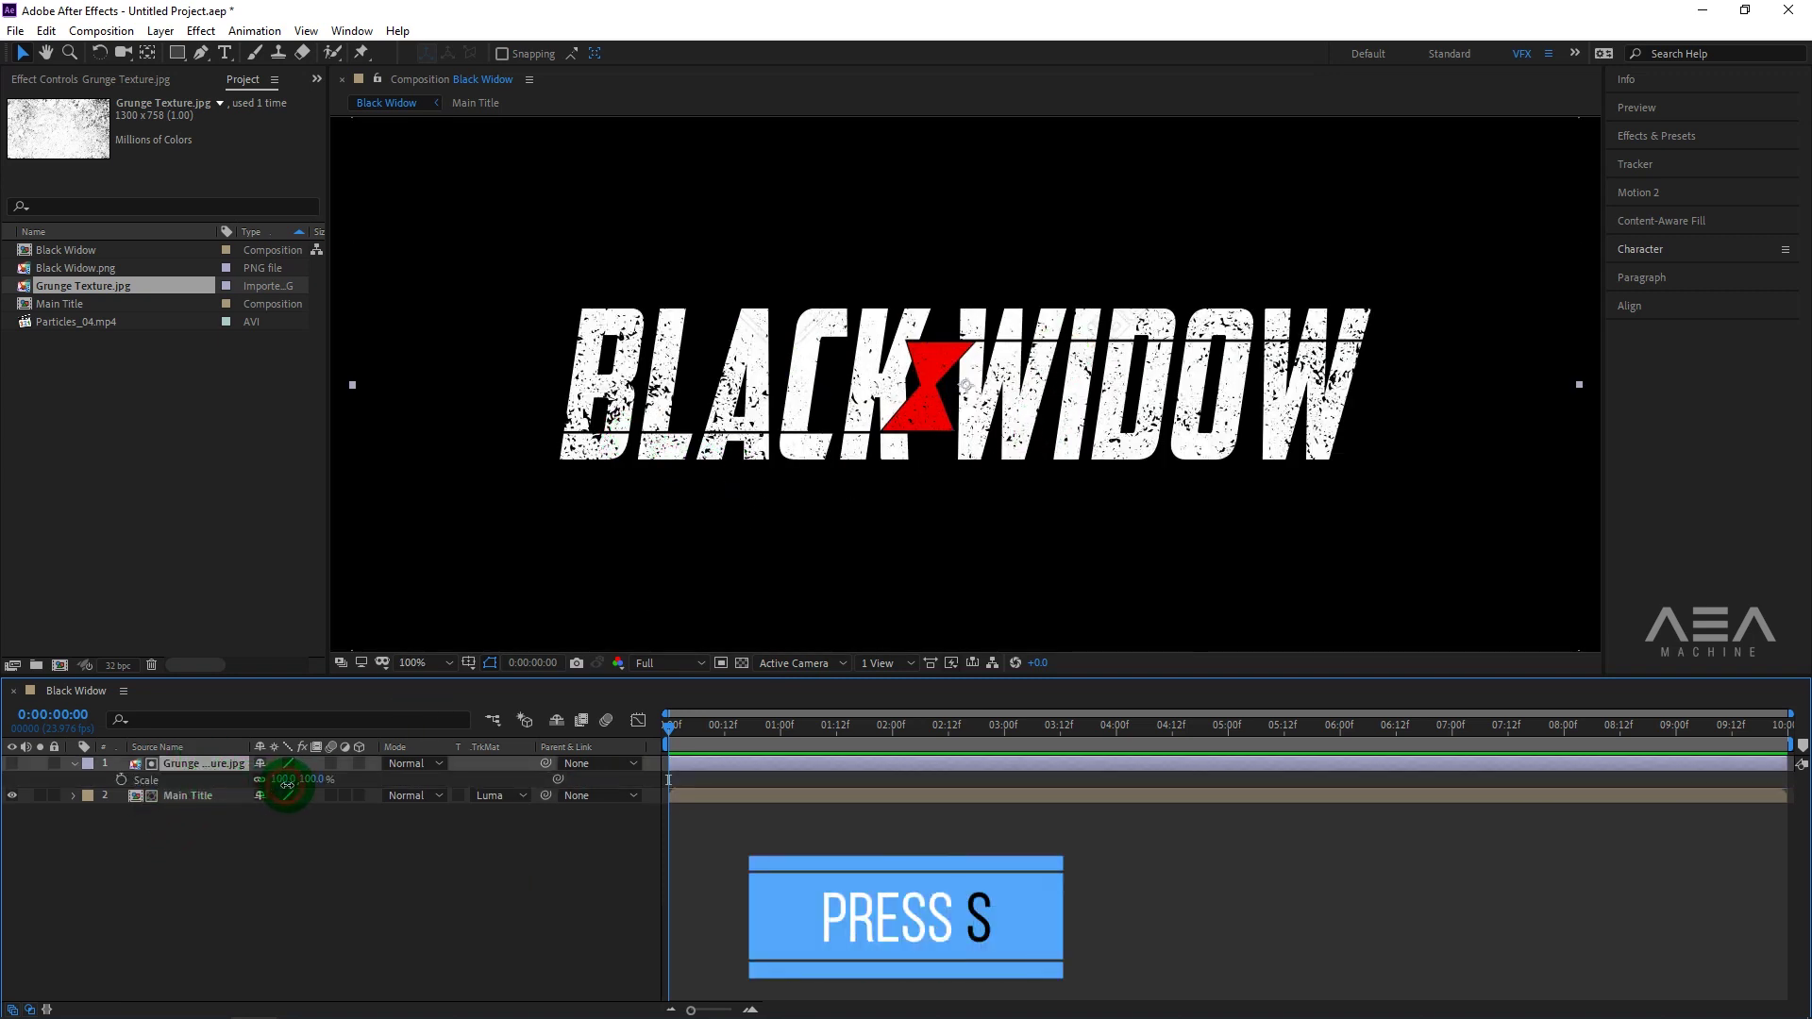
drag(287, 785, 267, 780)
click(381, 855)
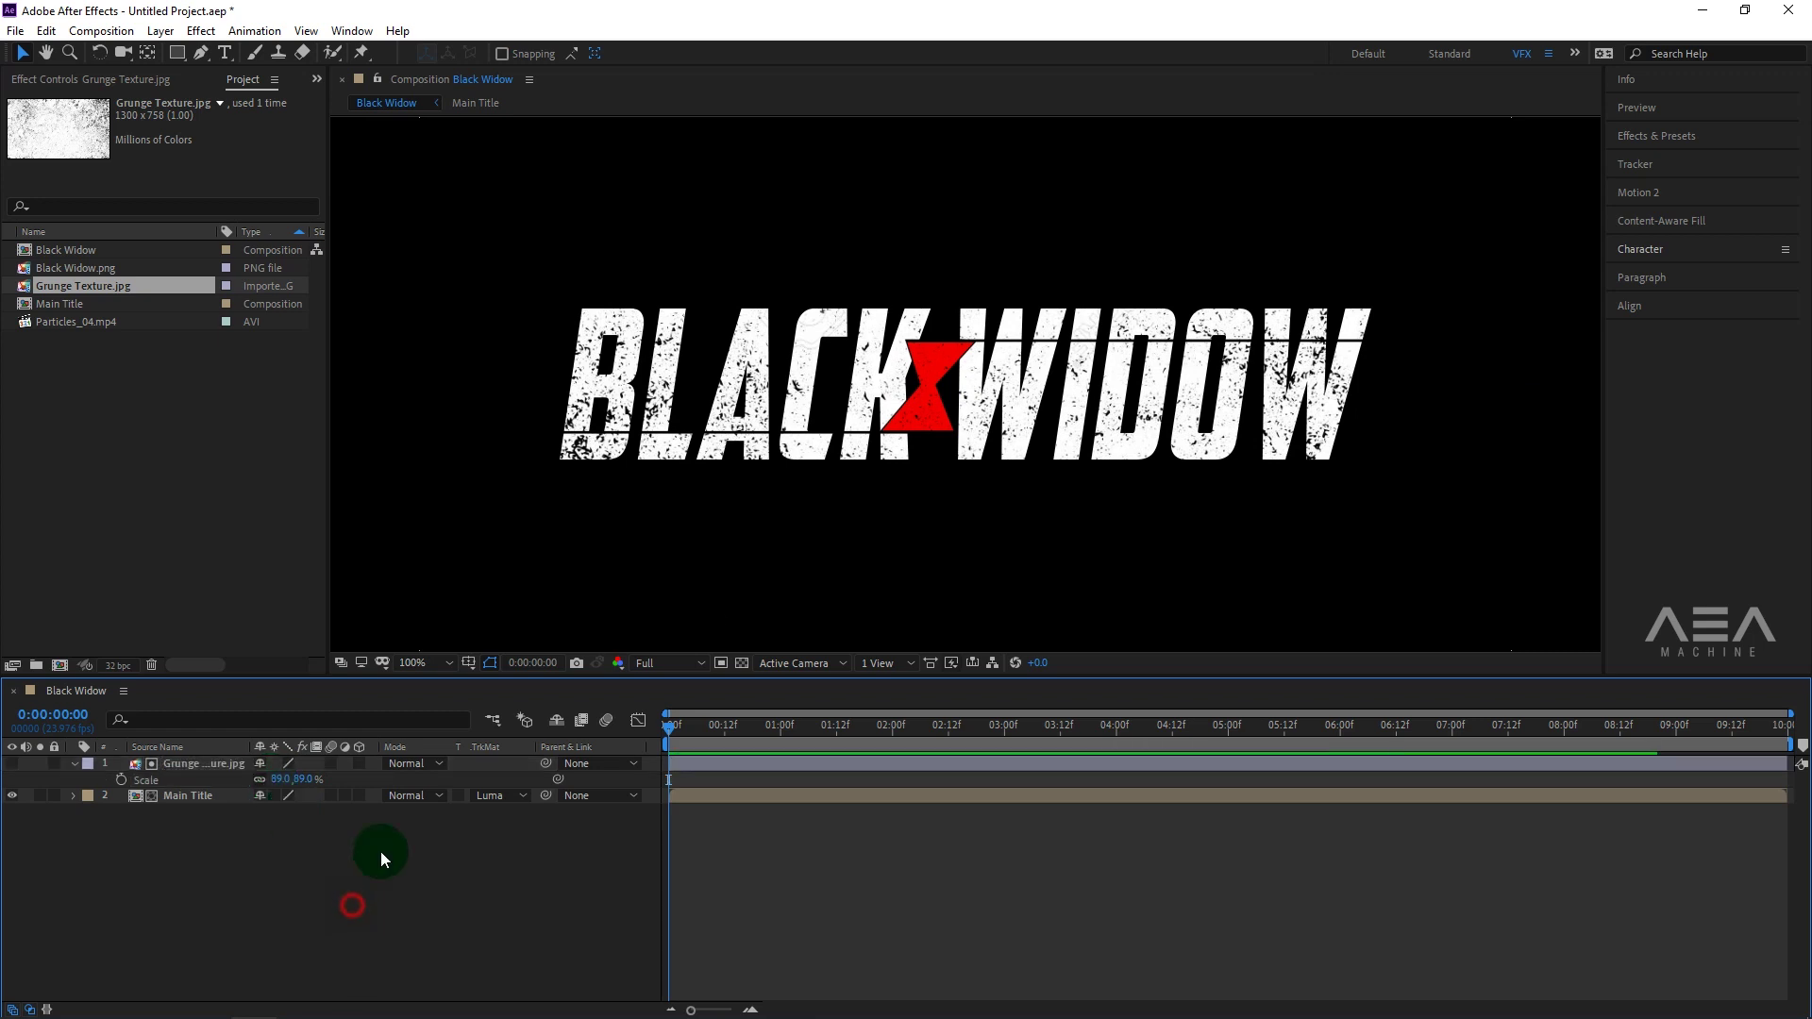
key(comma)
key(comma)
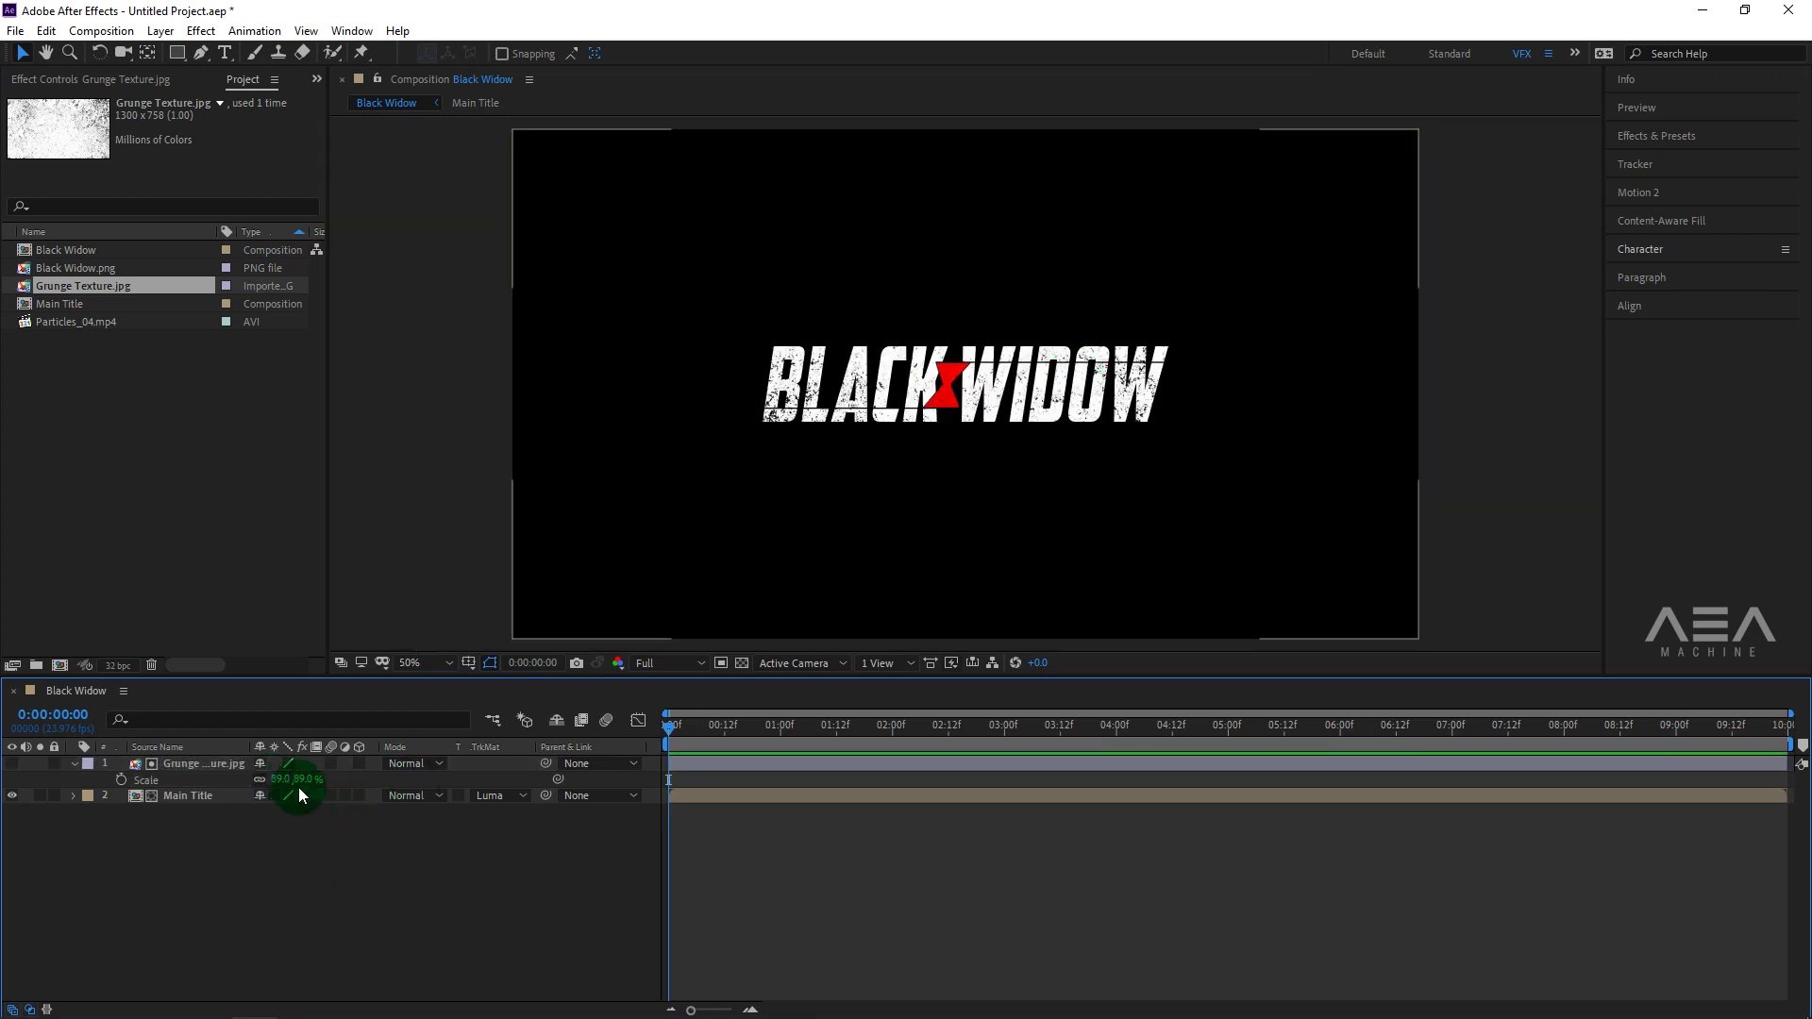
drag(283, 779, 306, 779)
click(303, 898)
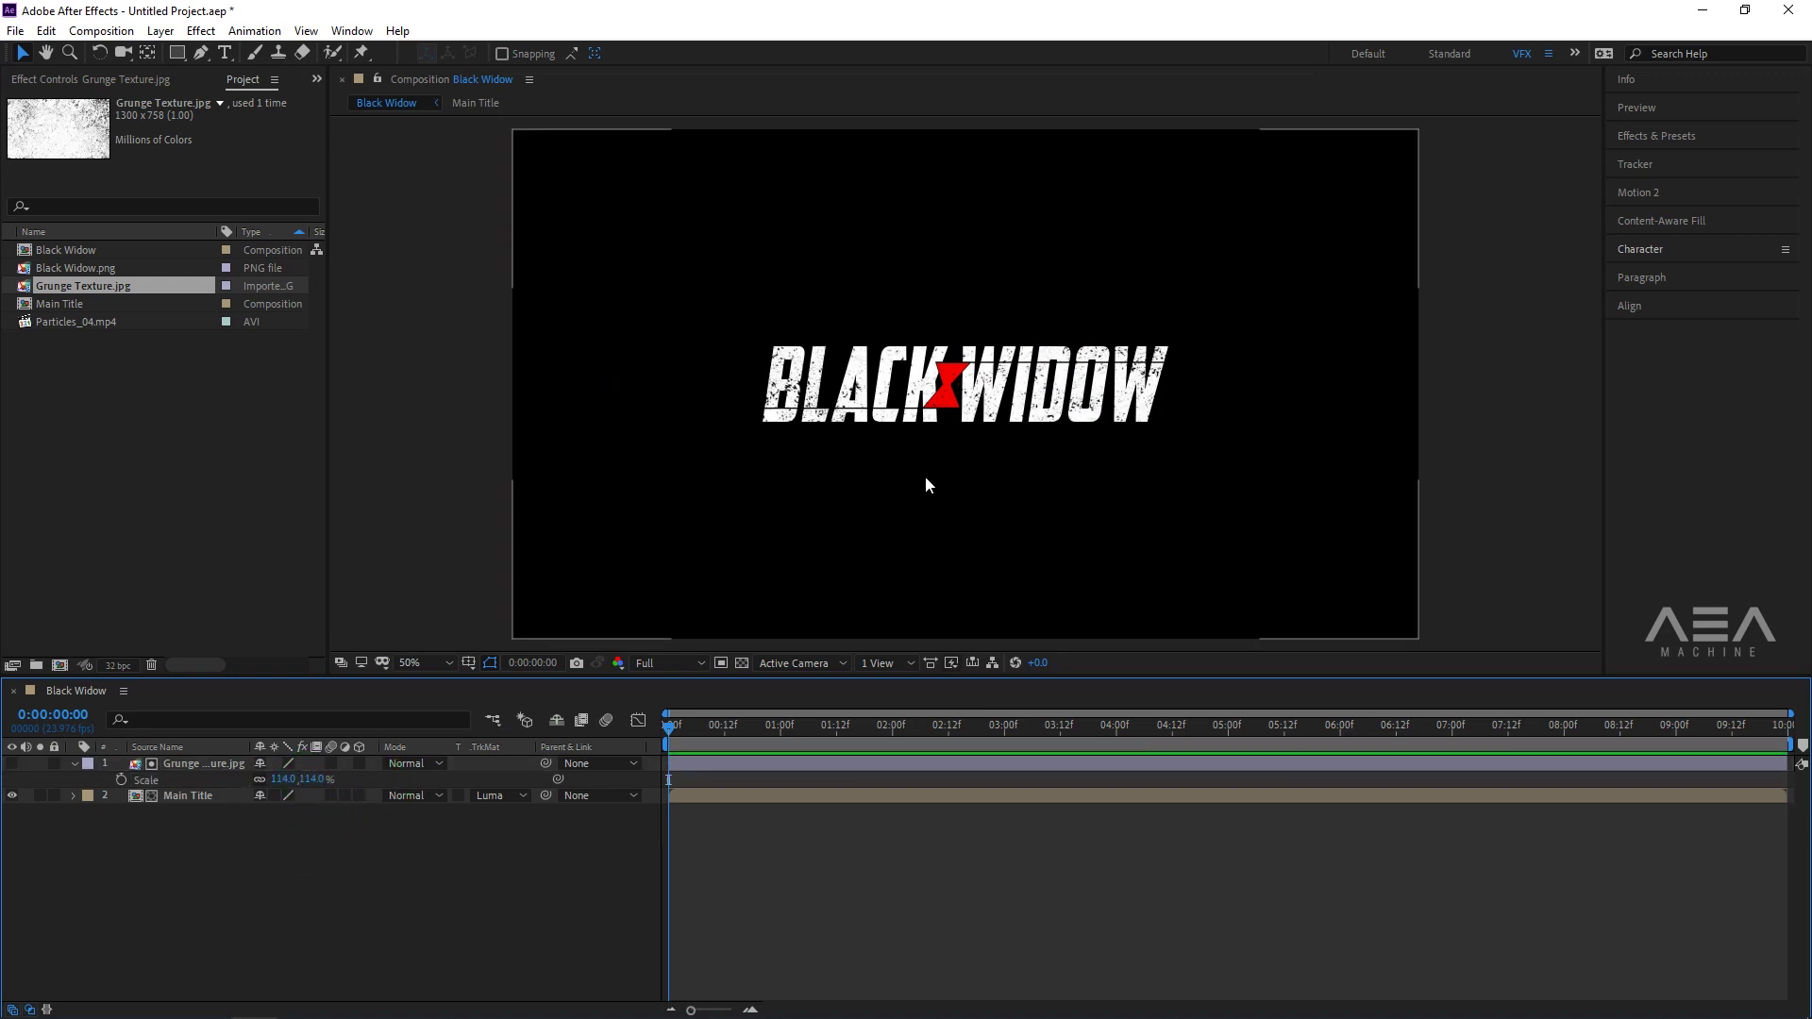
click(68, 759)
Turn on the transparency grid and view the composition at 100% zoom.
click(73, 767)
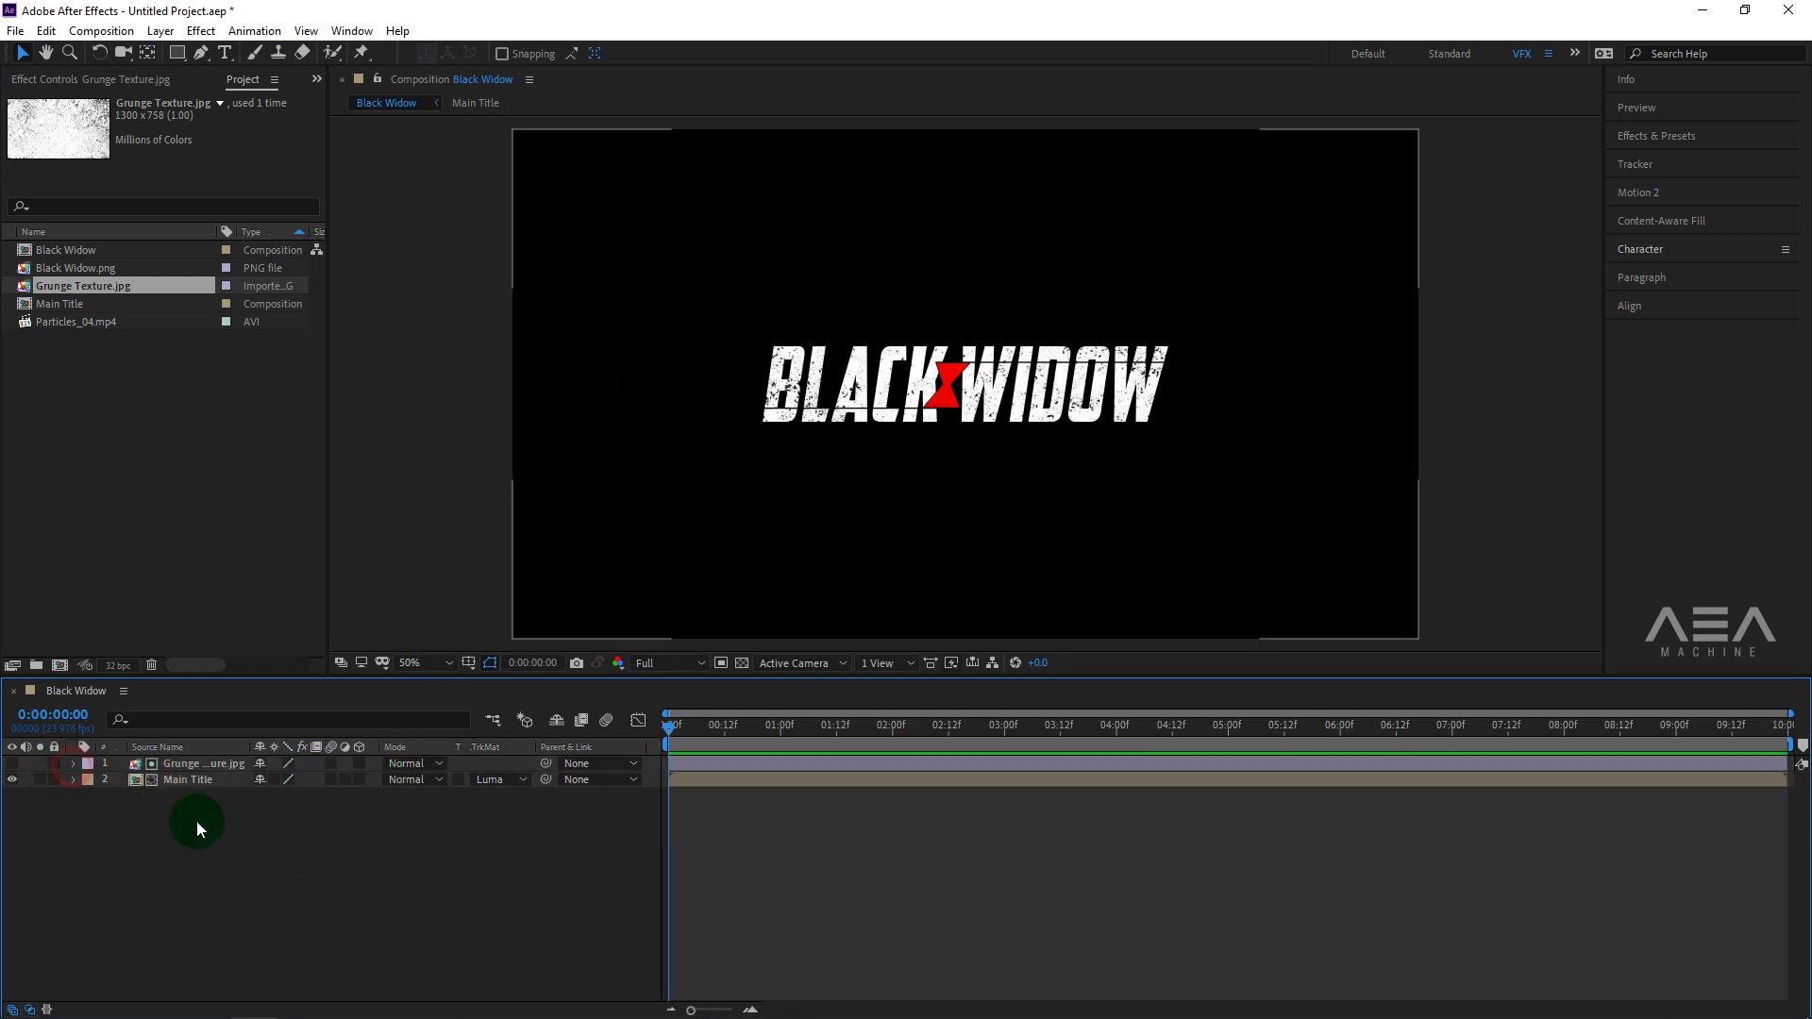
click(255, 821)
drag(195, 781, 200, 766)
right_click(202, 768)
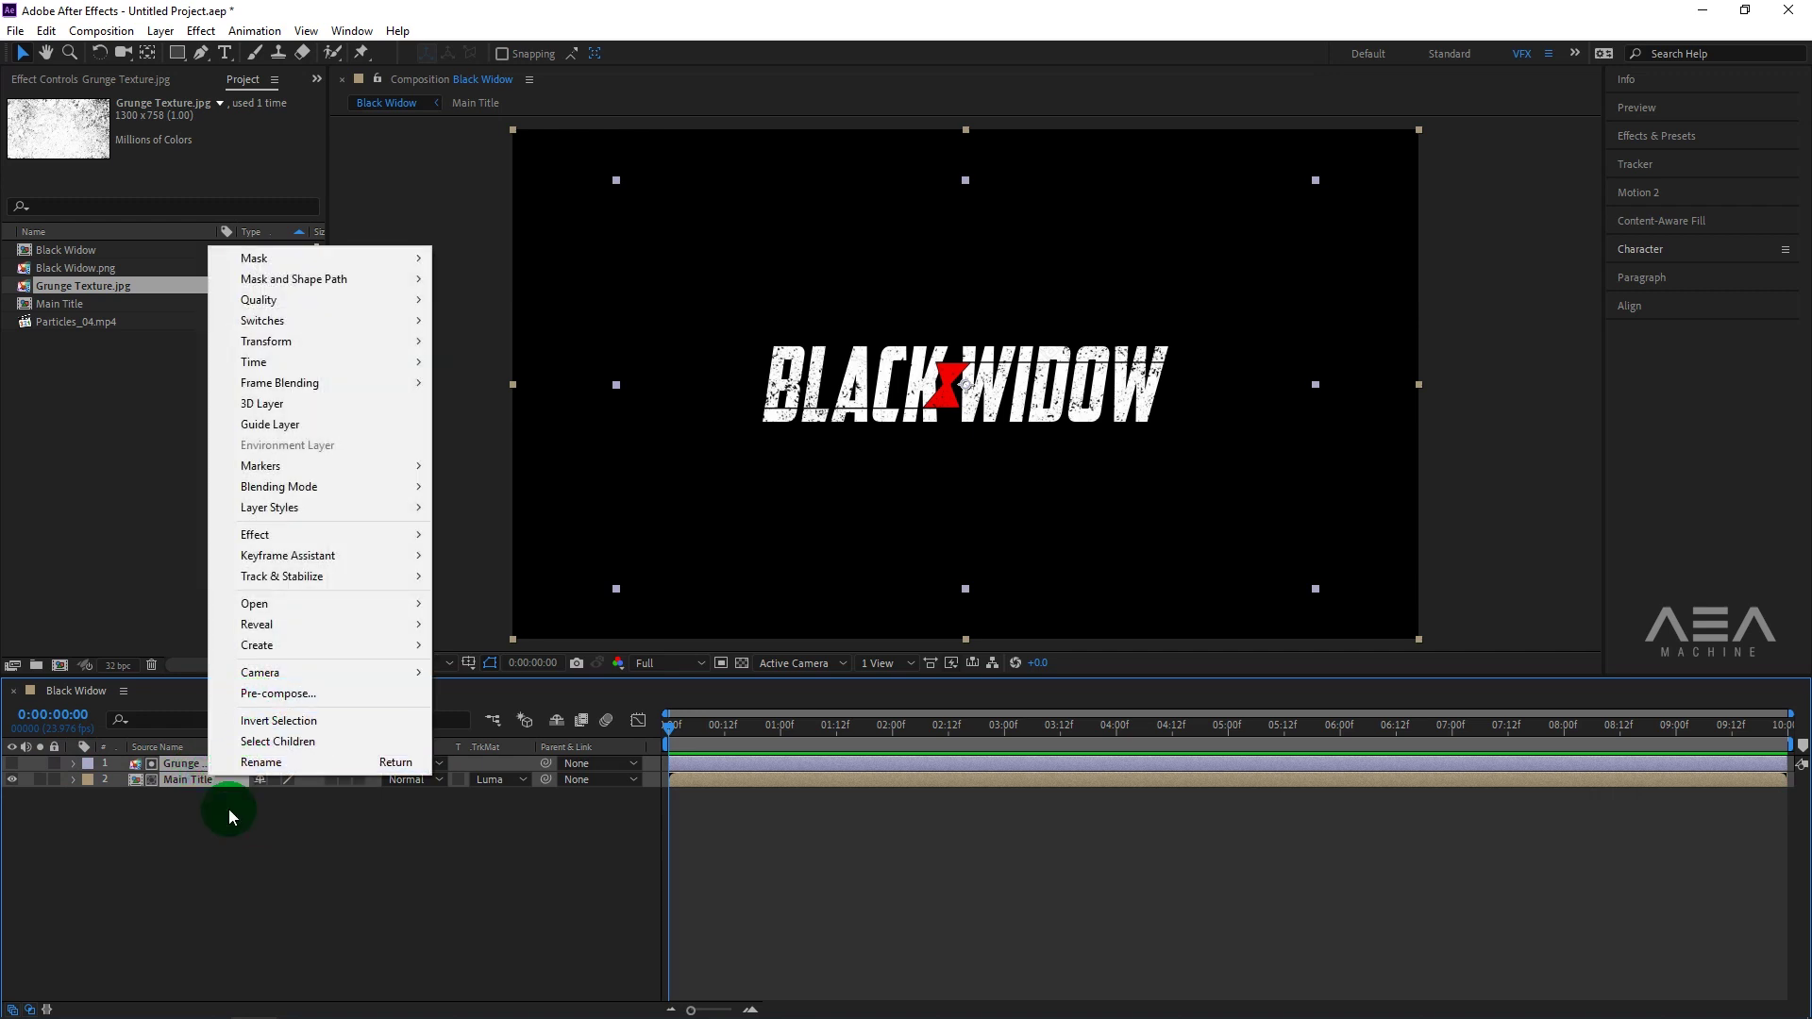
click(229, 808)
click(201, 766)
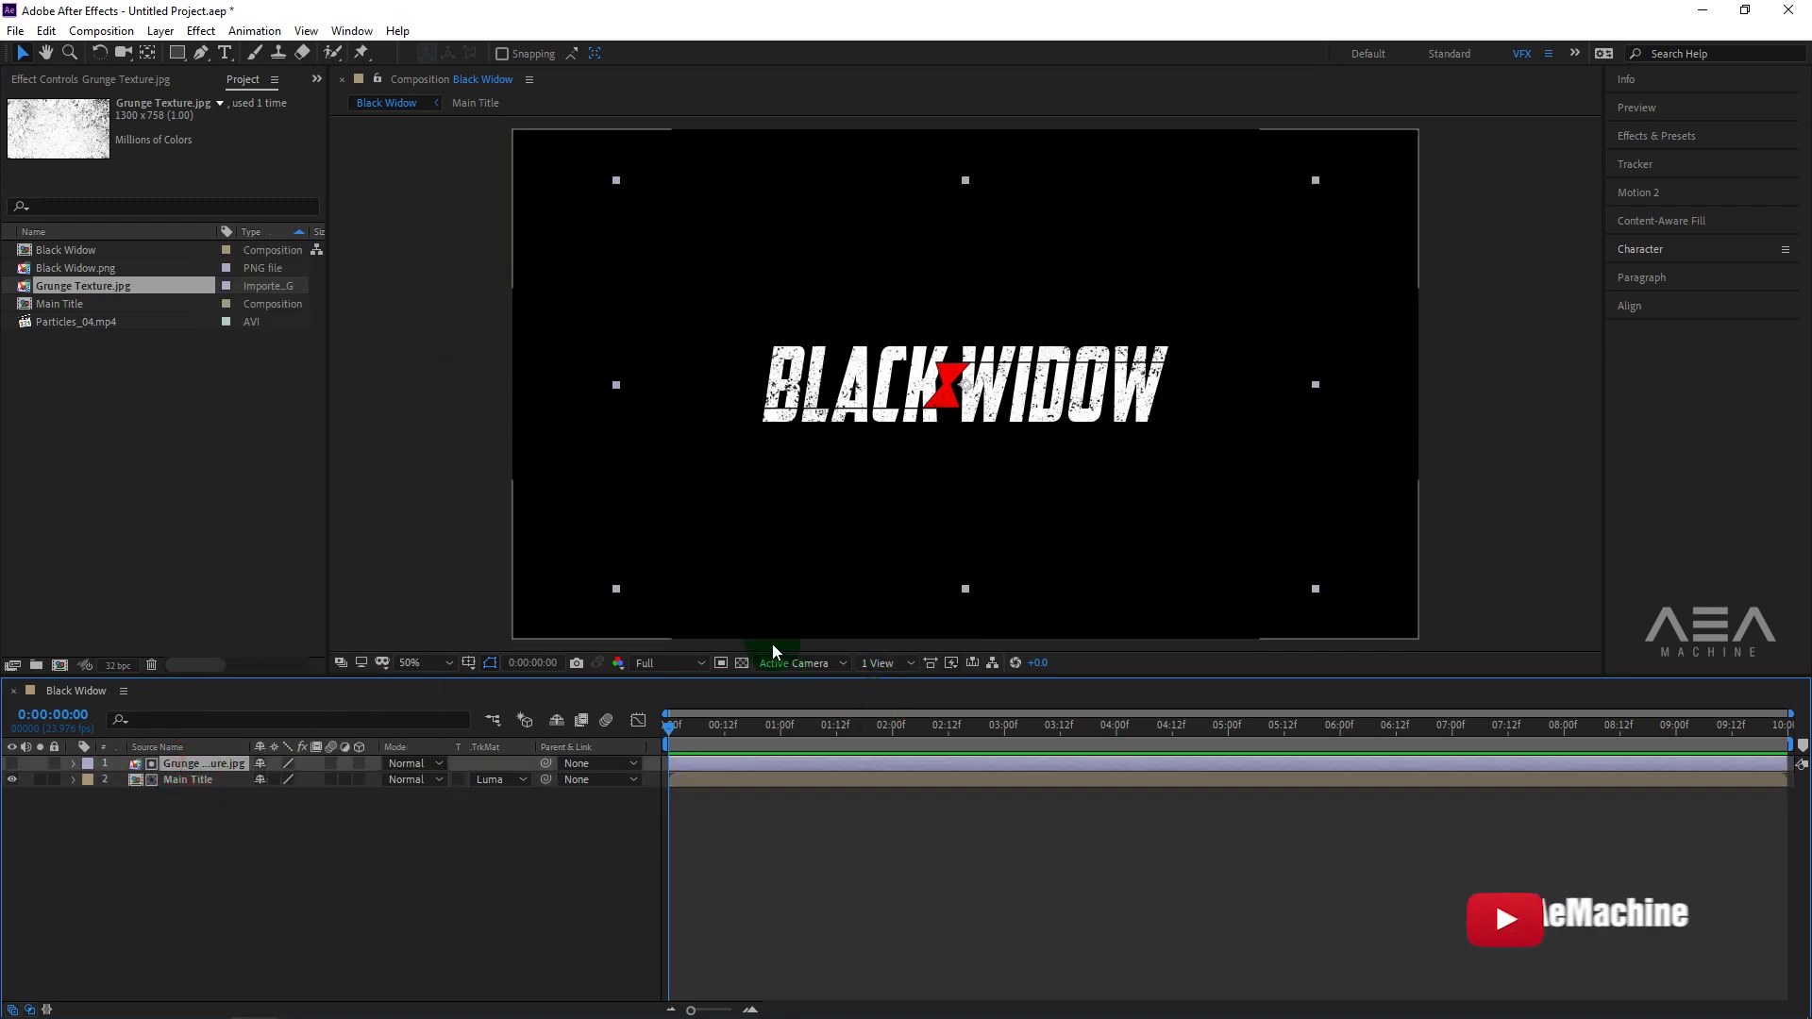
click(742, 662)
key(slash)
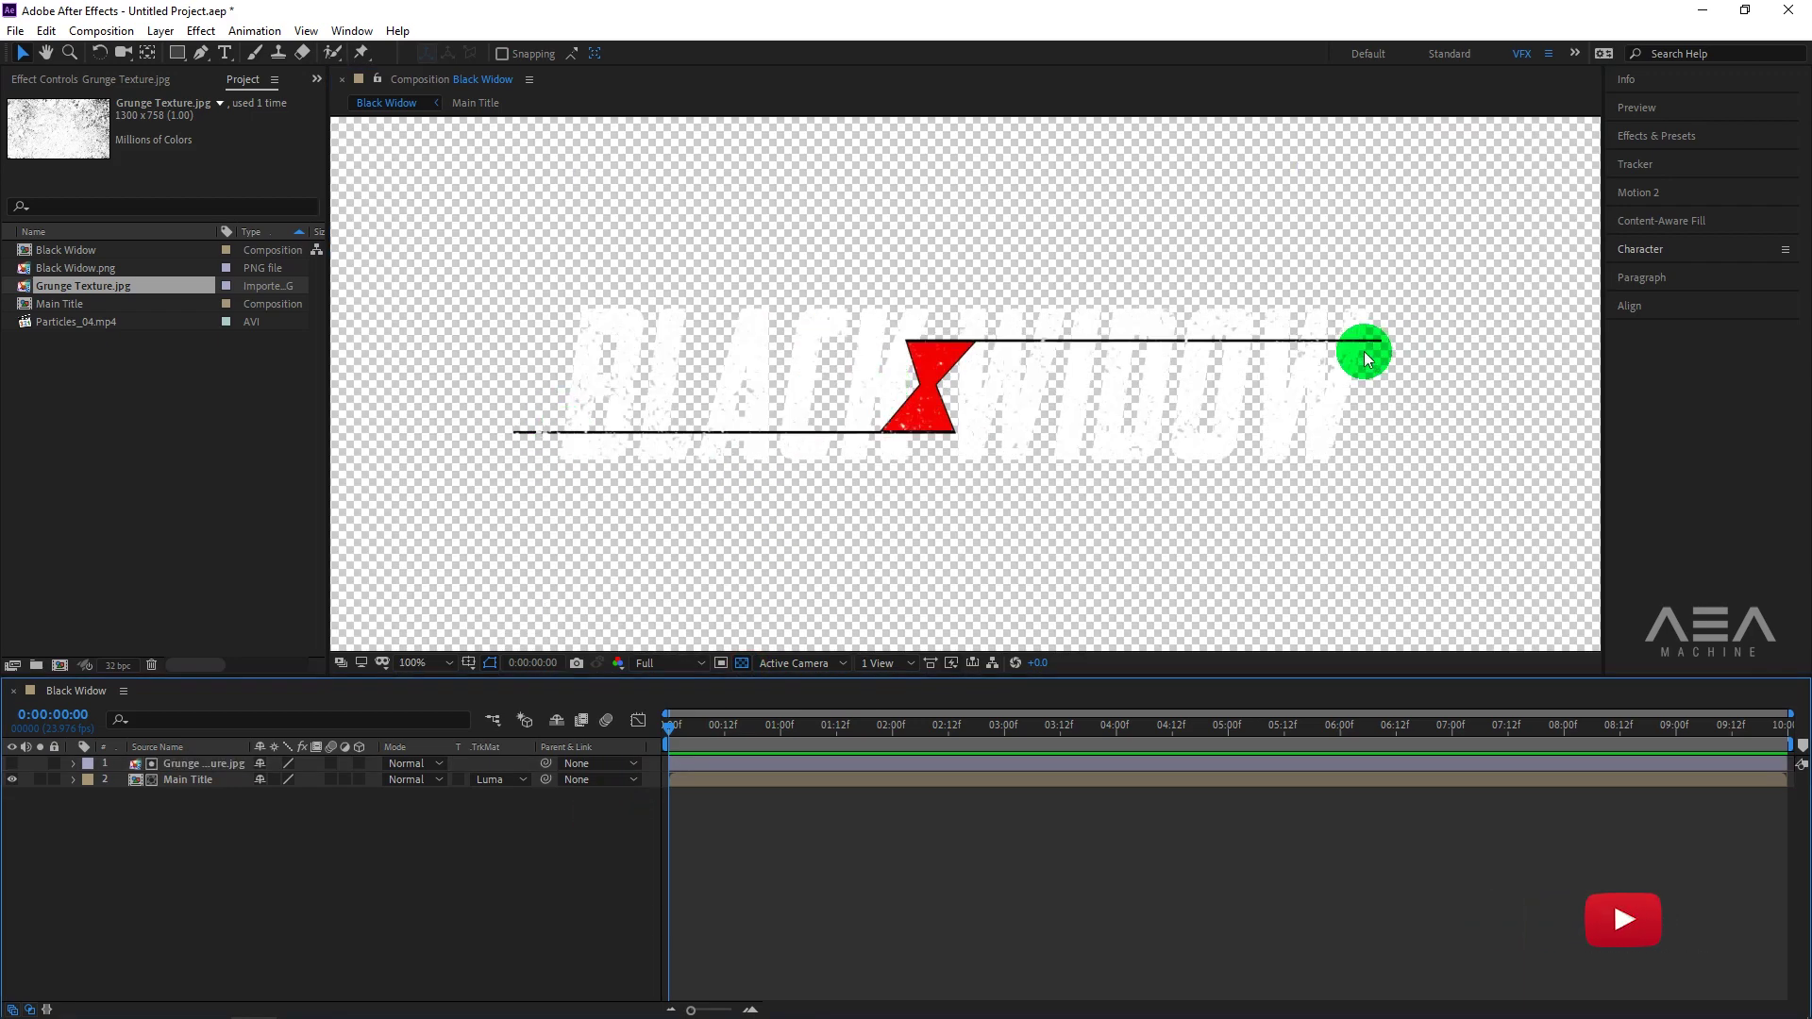
Open the Main Title composition and select the Black Widow.png logo layer.
double_click(182, 782)
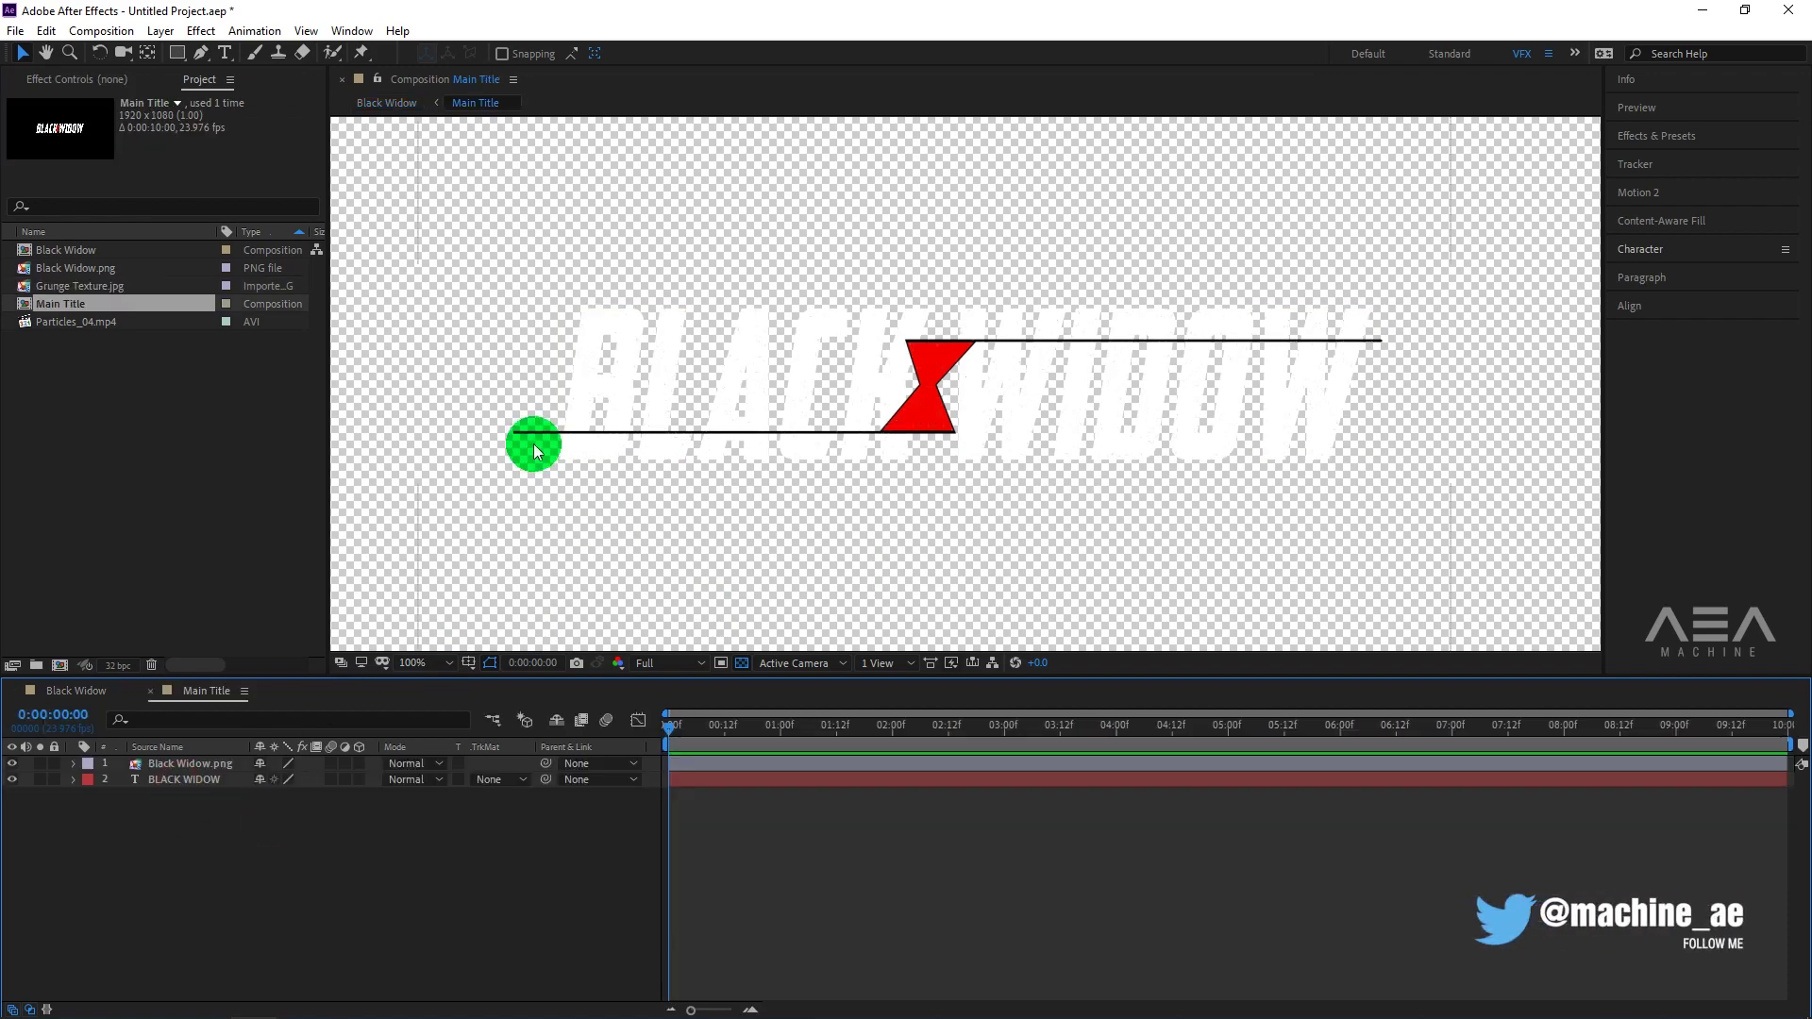
scroll(507, 419, up, 2)
scroll(515, 490, down, 2)
drag(537, 493, 646, 497)
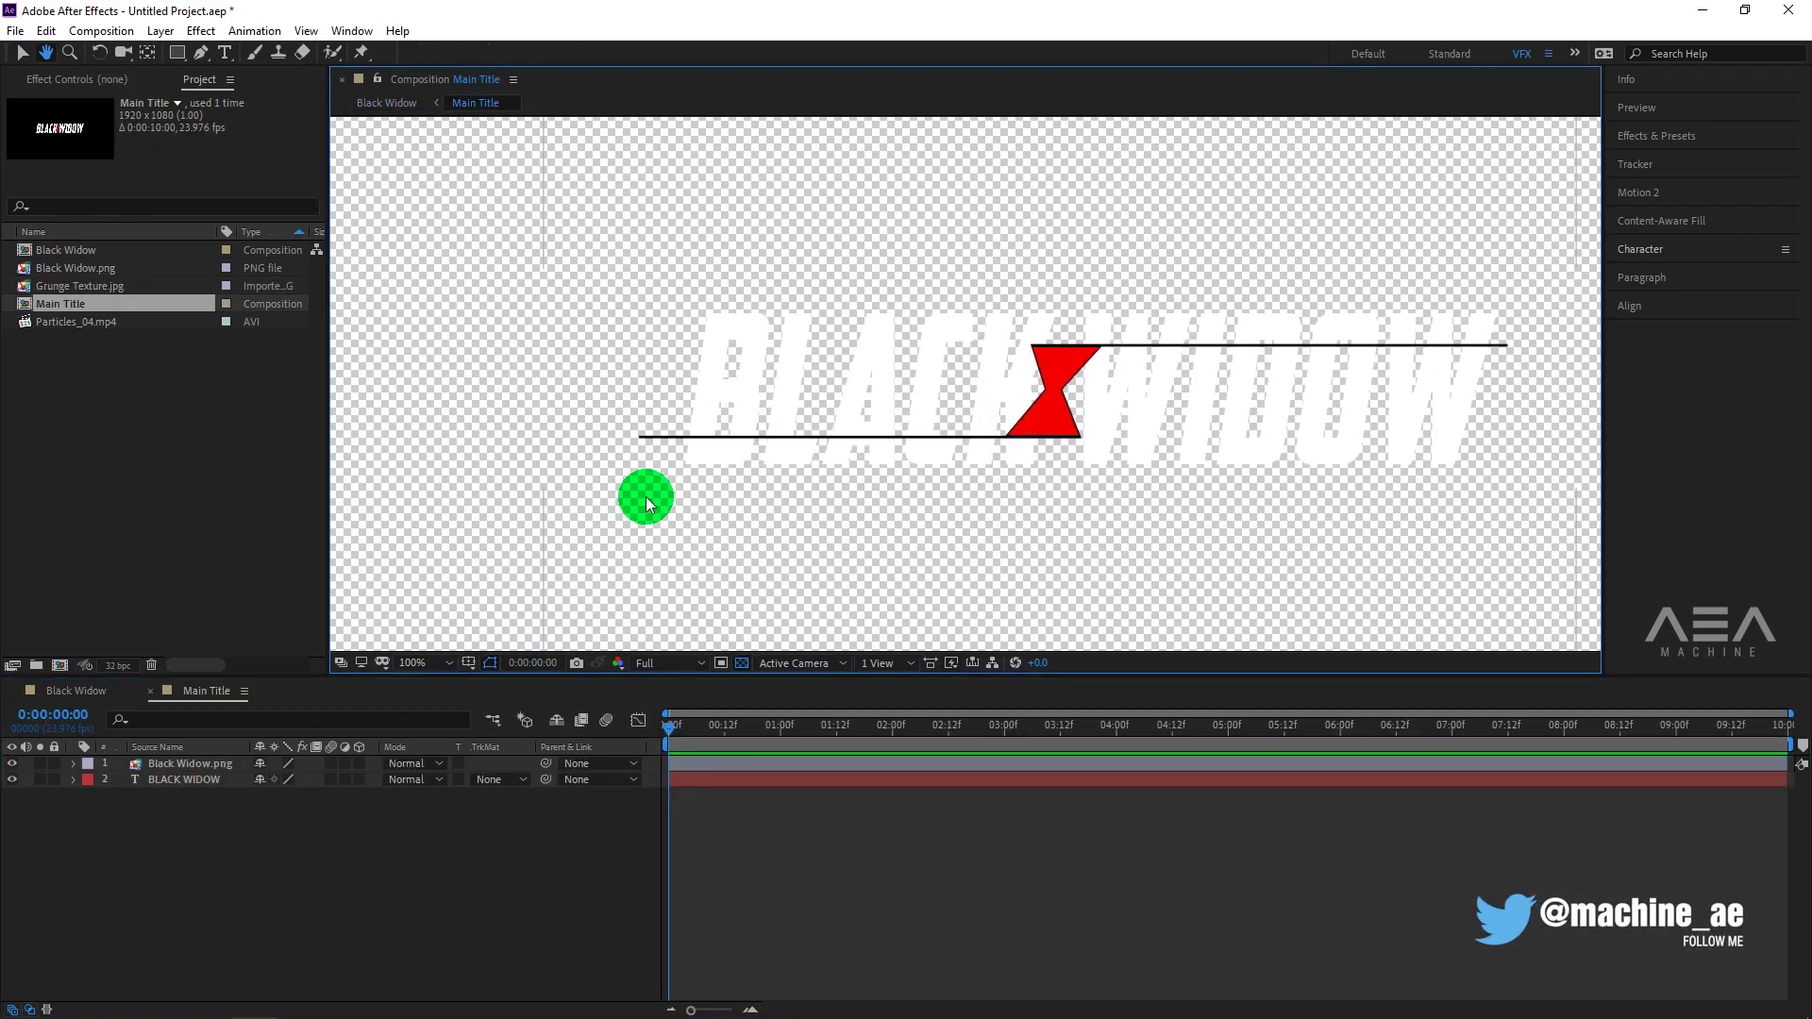
click(180, 766)
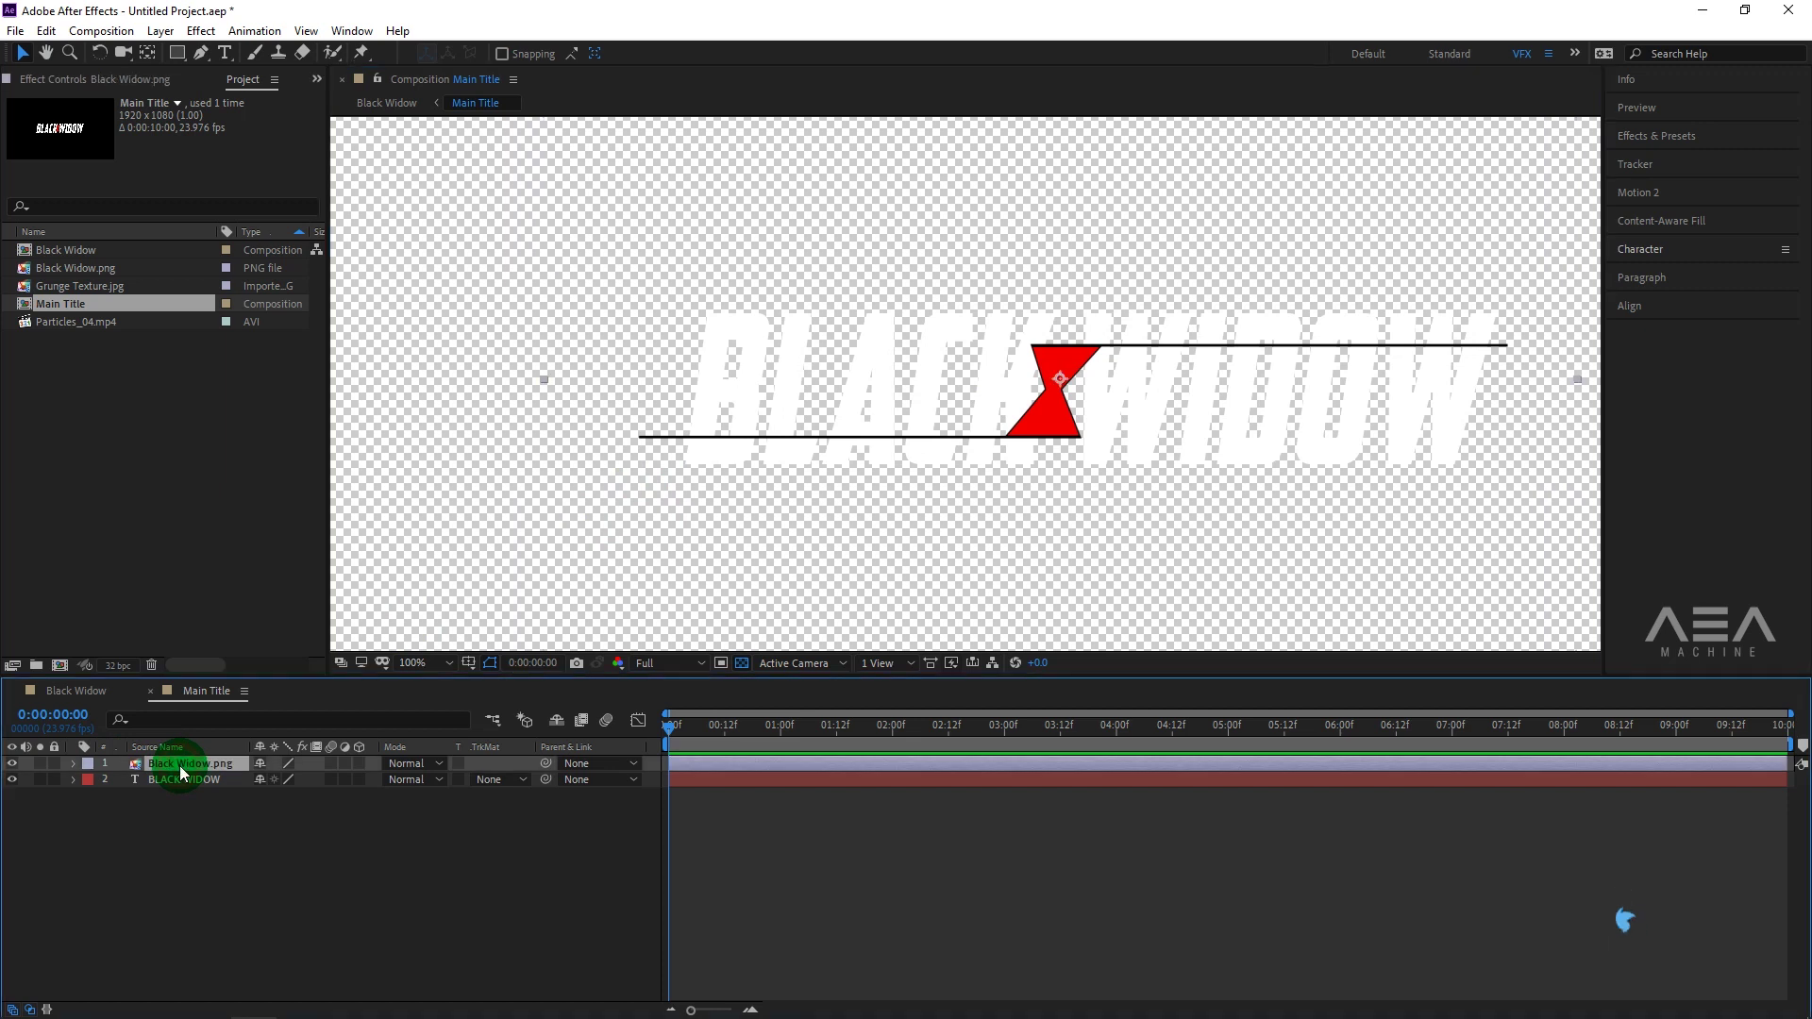
scroll(649, 436, up, 2)
scroll(813, 421, up, 1)
scroll(858, 441, up, 1)
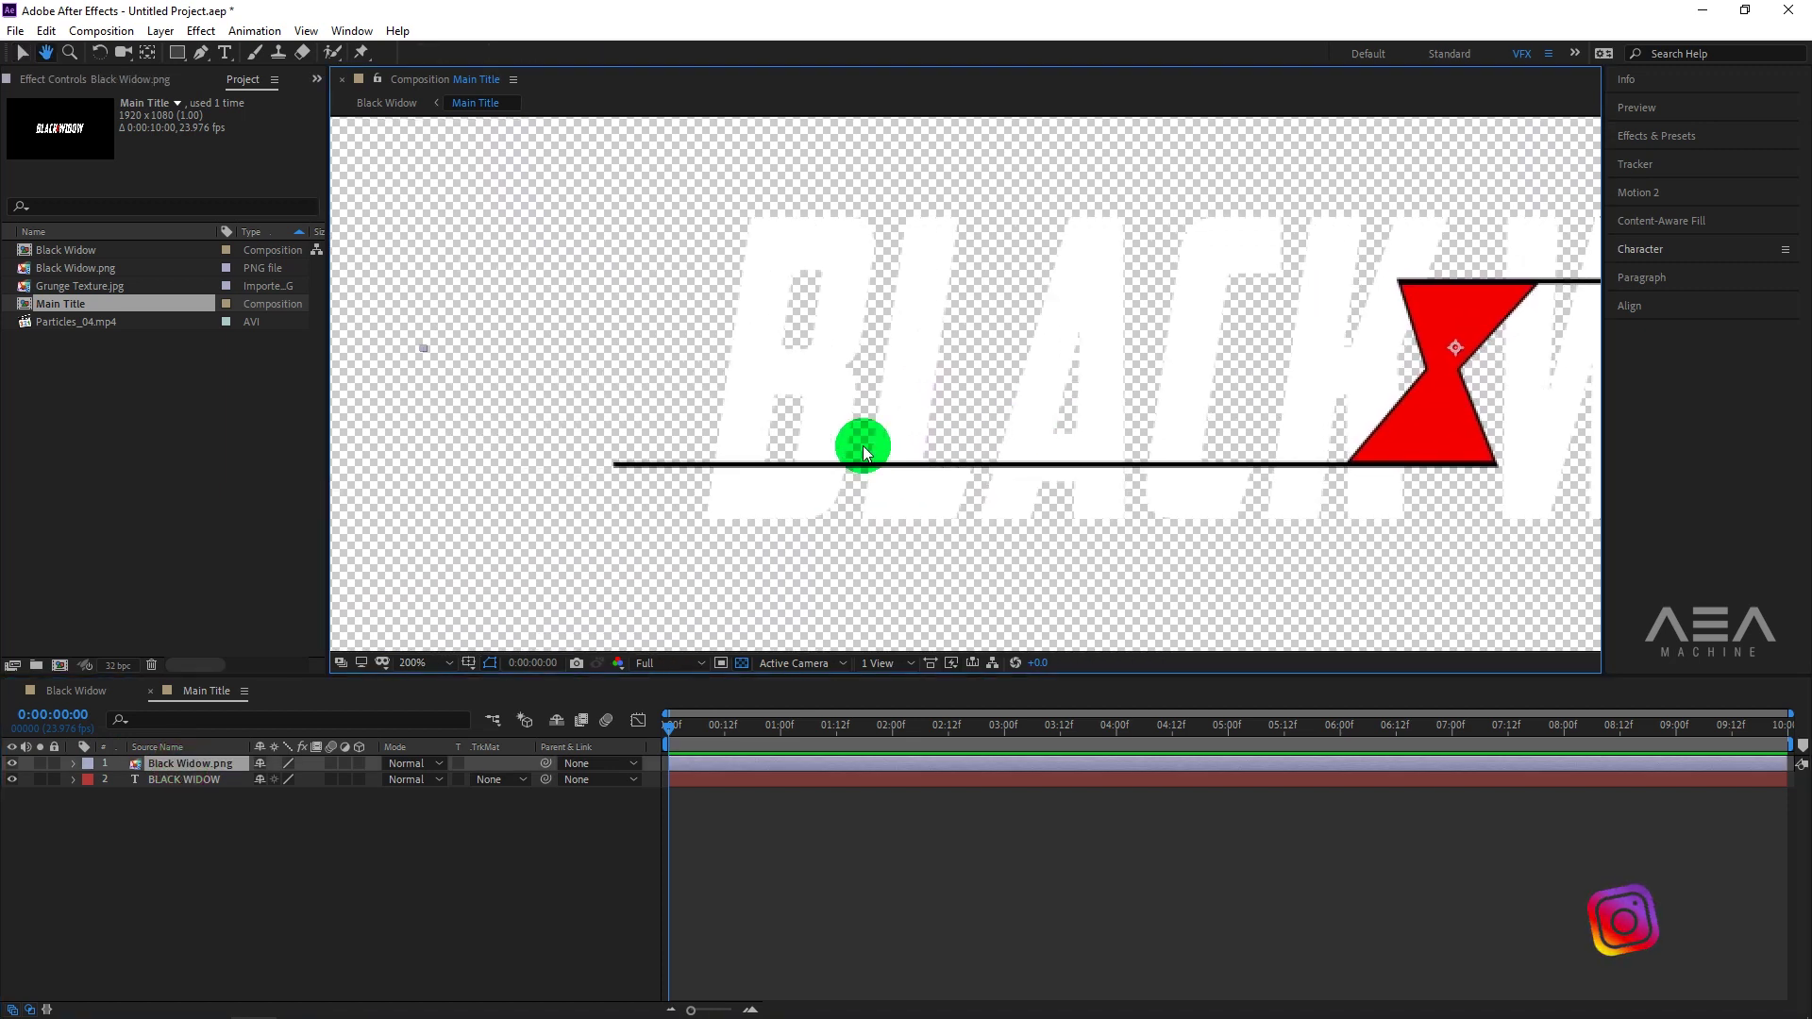
Draw a Pen mask over the lower line's left end and set it to Subtract.
click(201, 53)
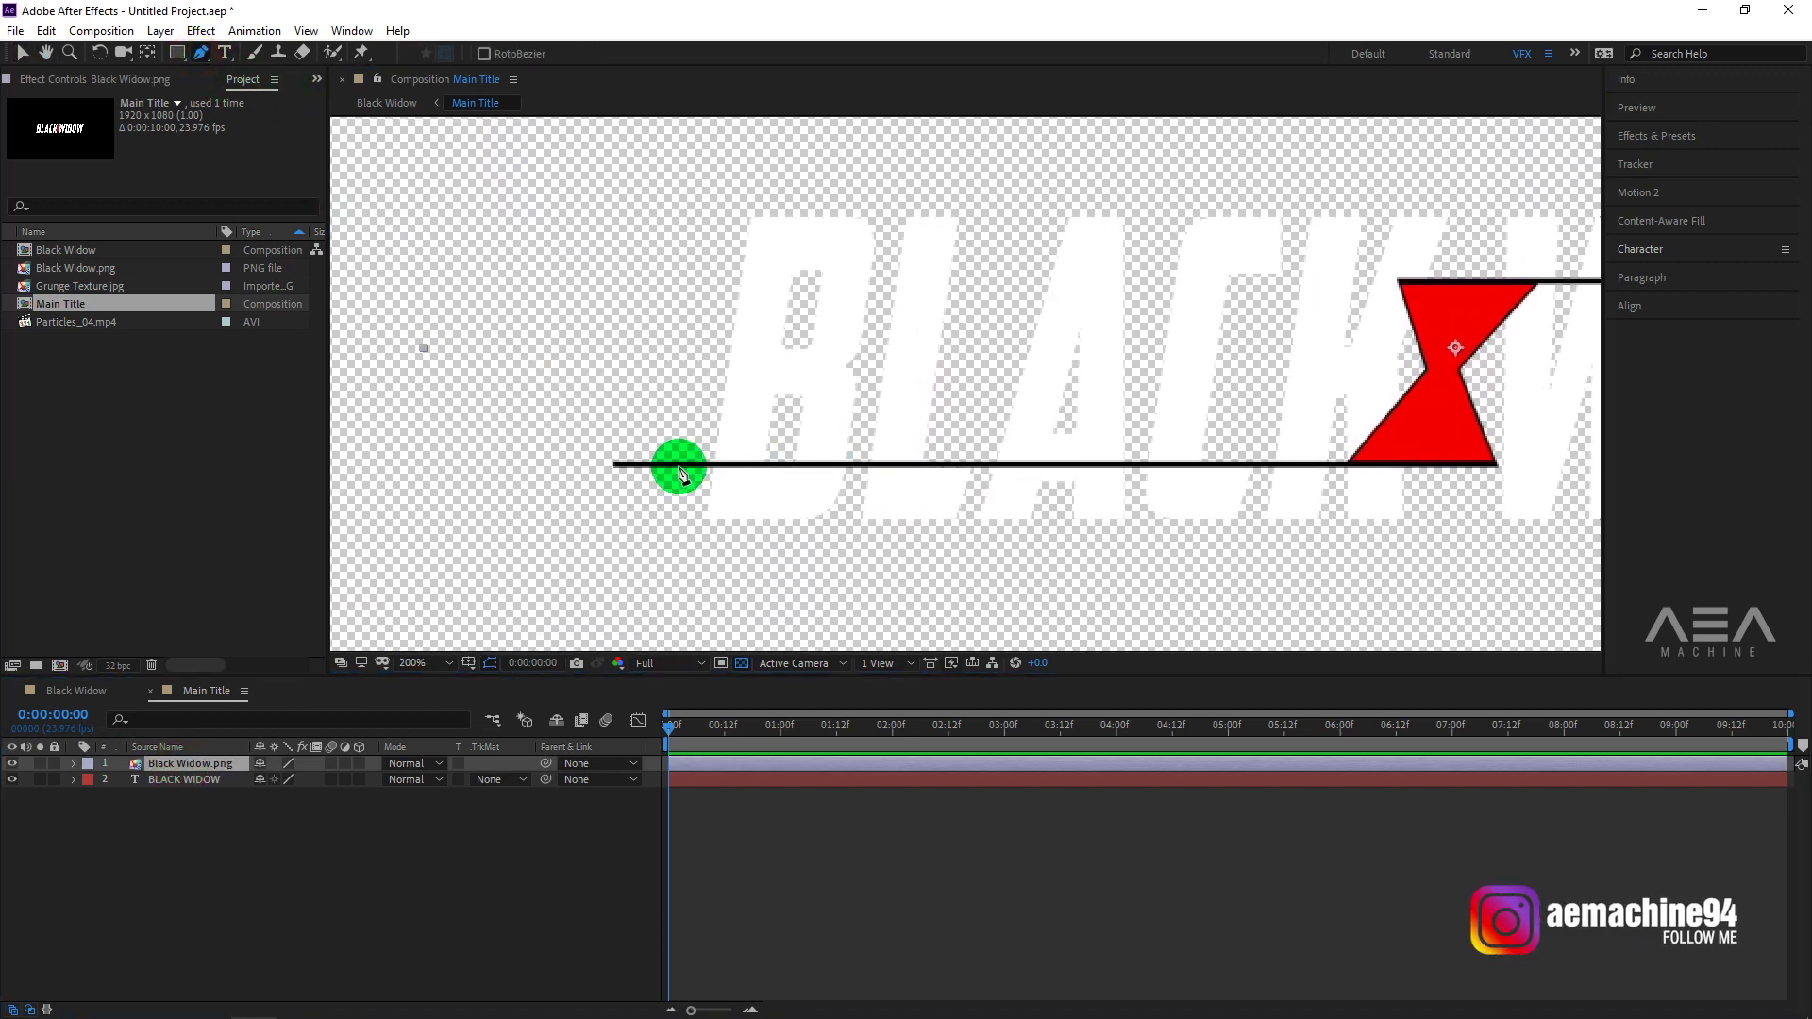
drag(720, 415, 705, 512)
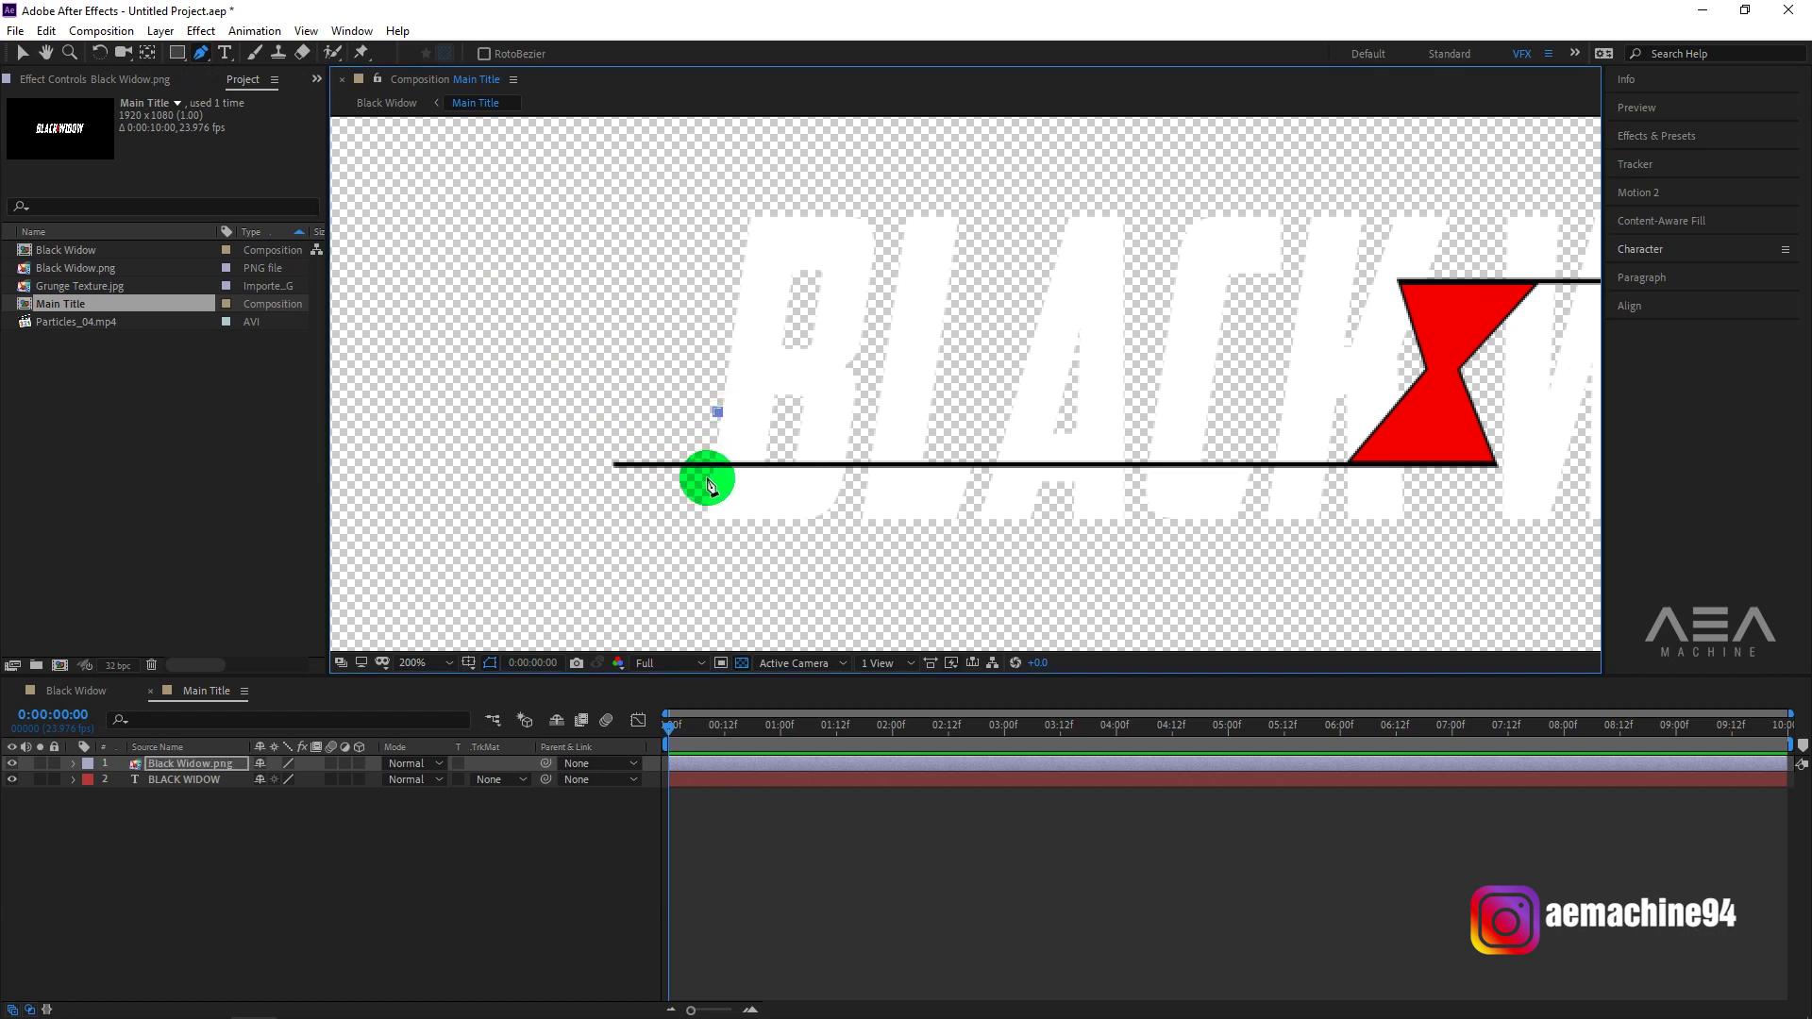
click(554, 518)
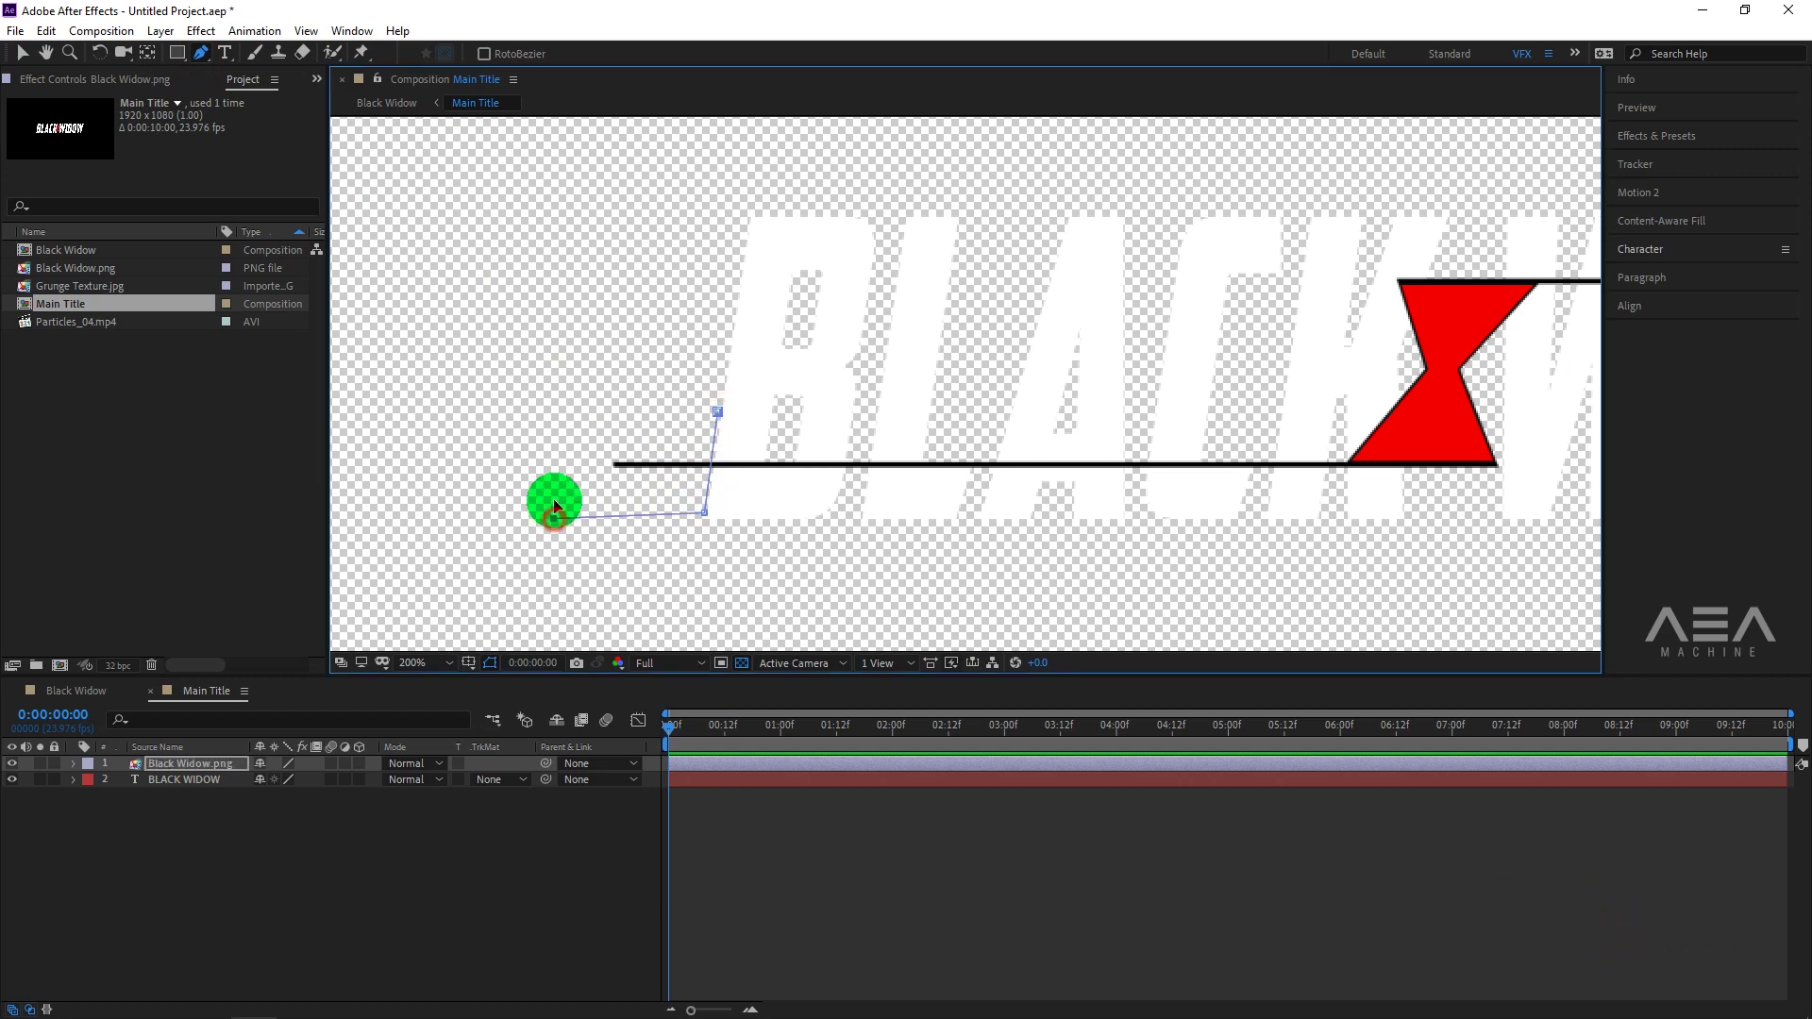
click(557, 422)
click(717, 415)
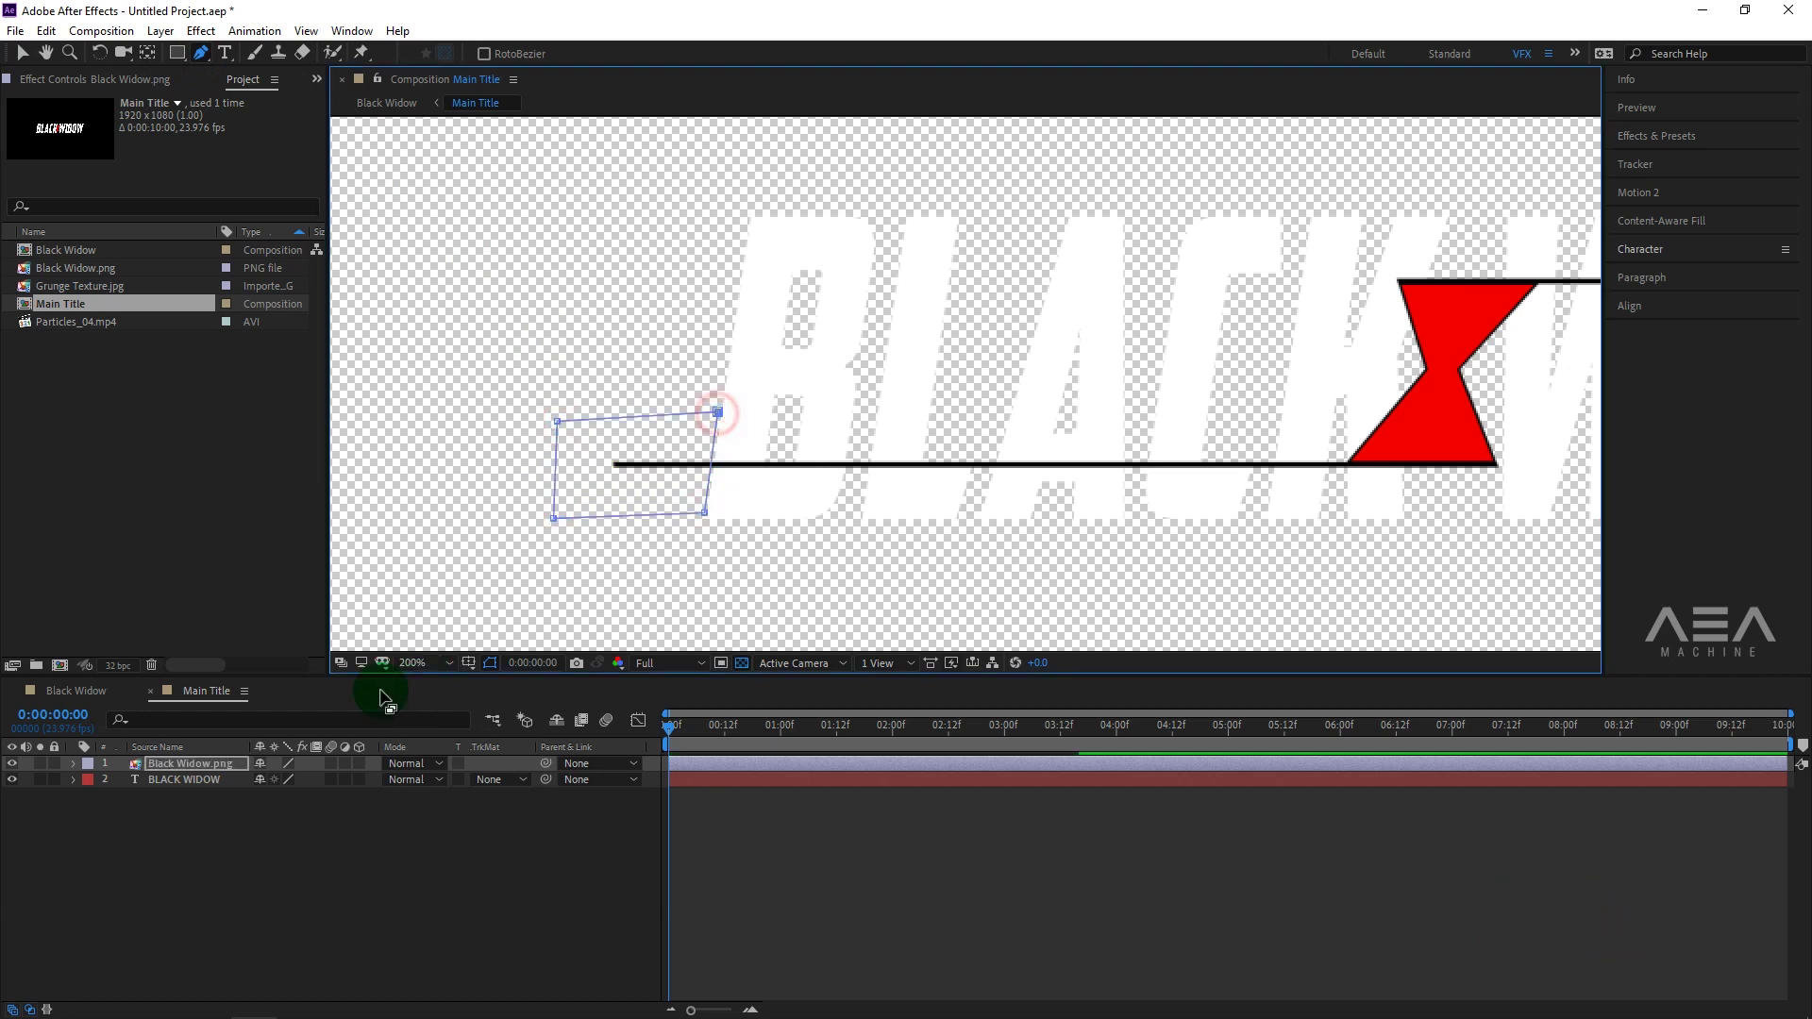
click(74, 762)
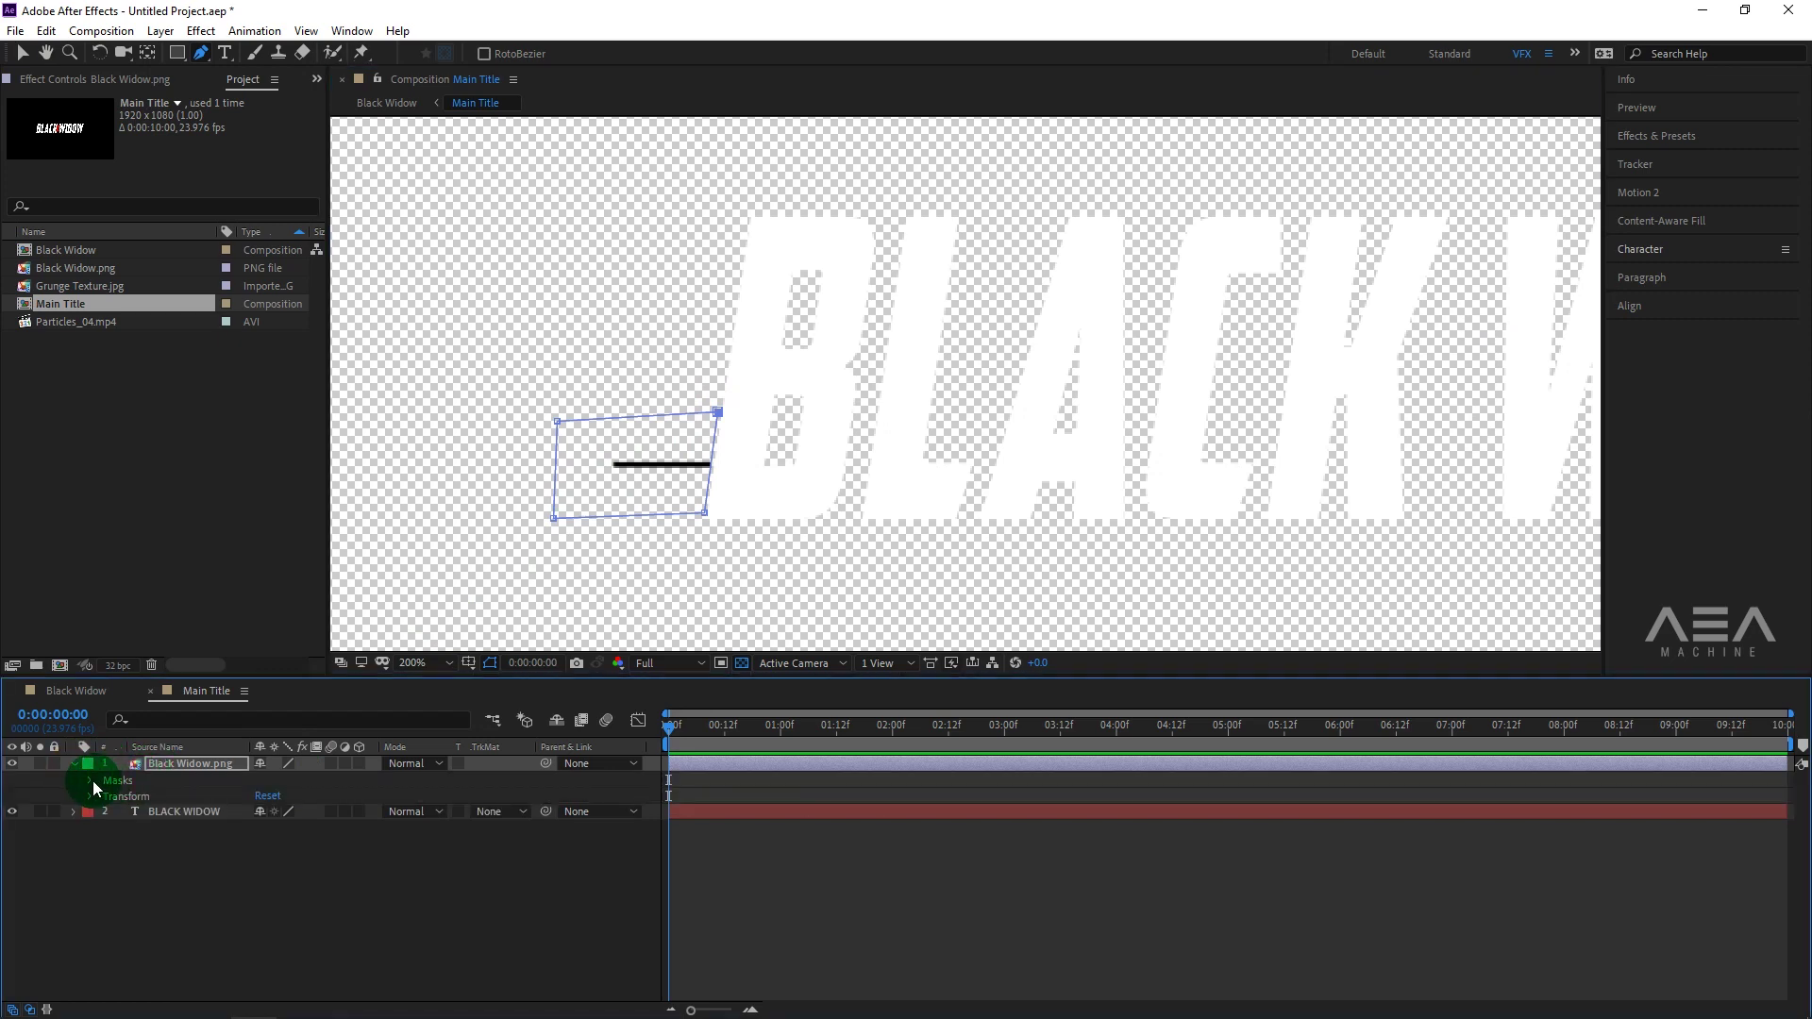
click(89, 781)
click(283, 796)
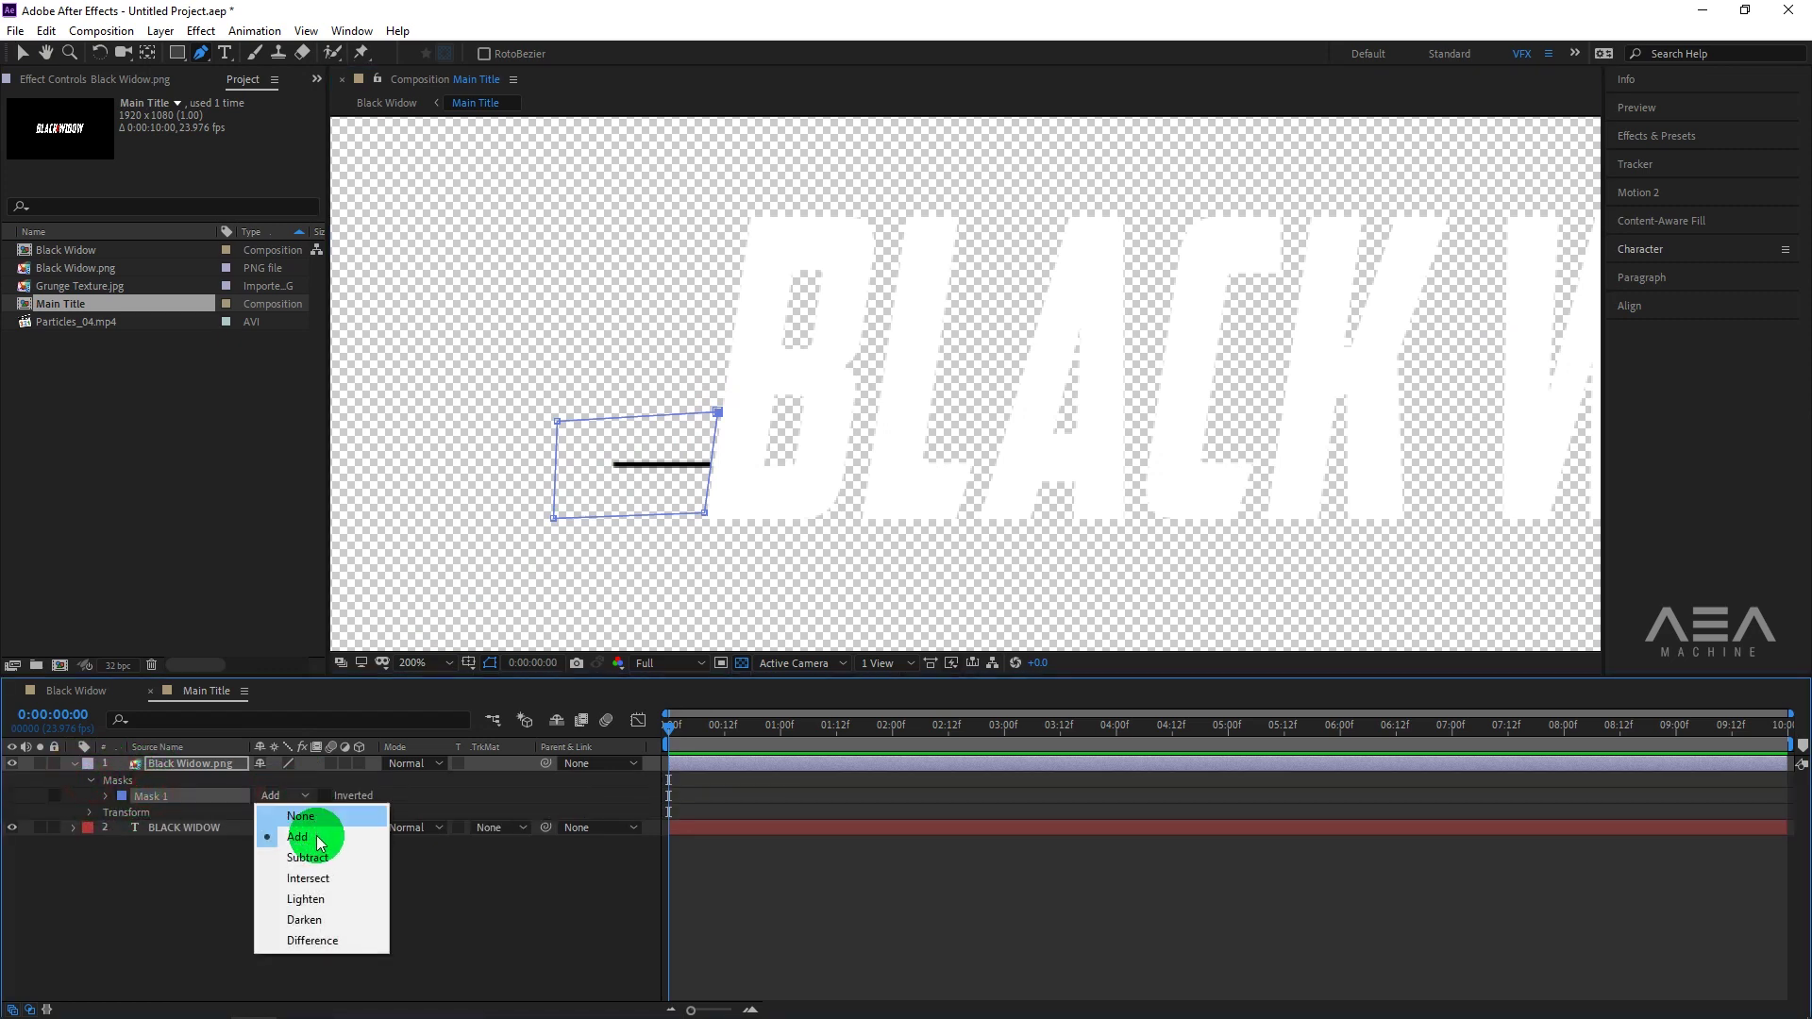
click(302, 852)
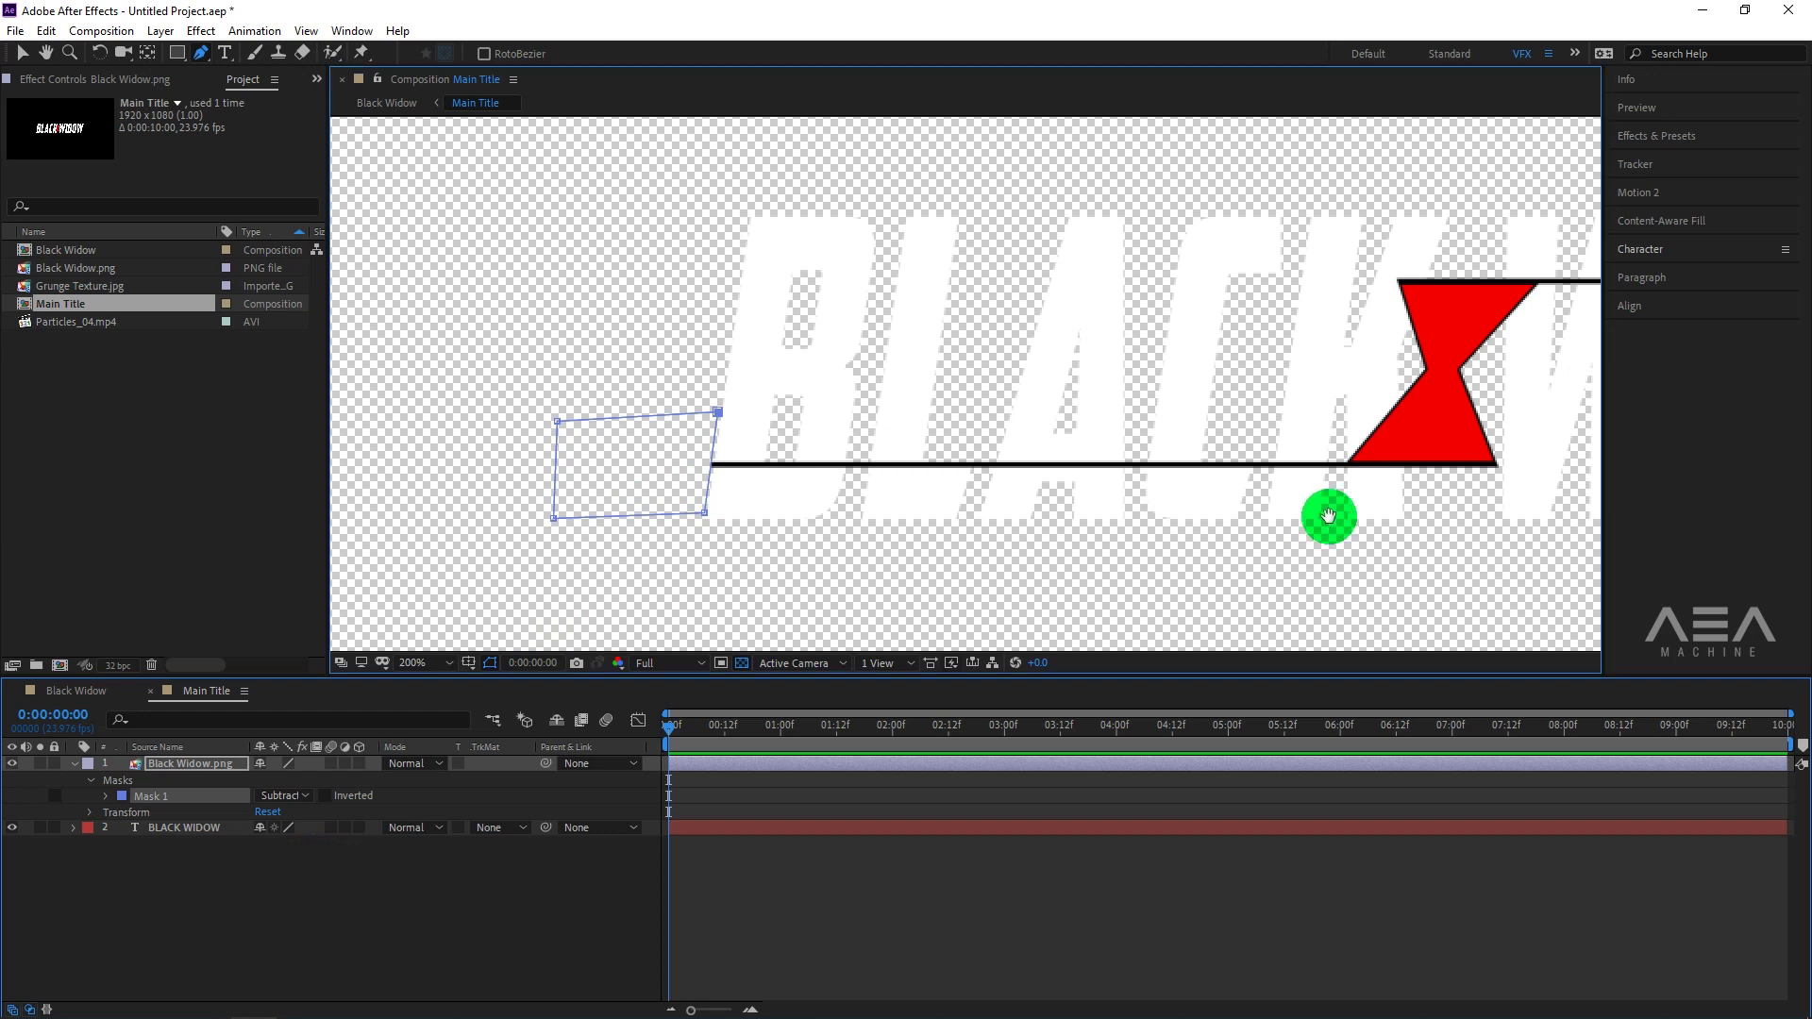
Cut off the upper line's right end with a second Subtract mask.
drag(1327, 513, 372, 522)
click(324, 748)
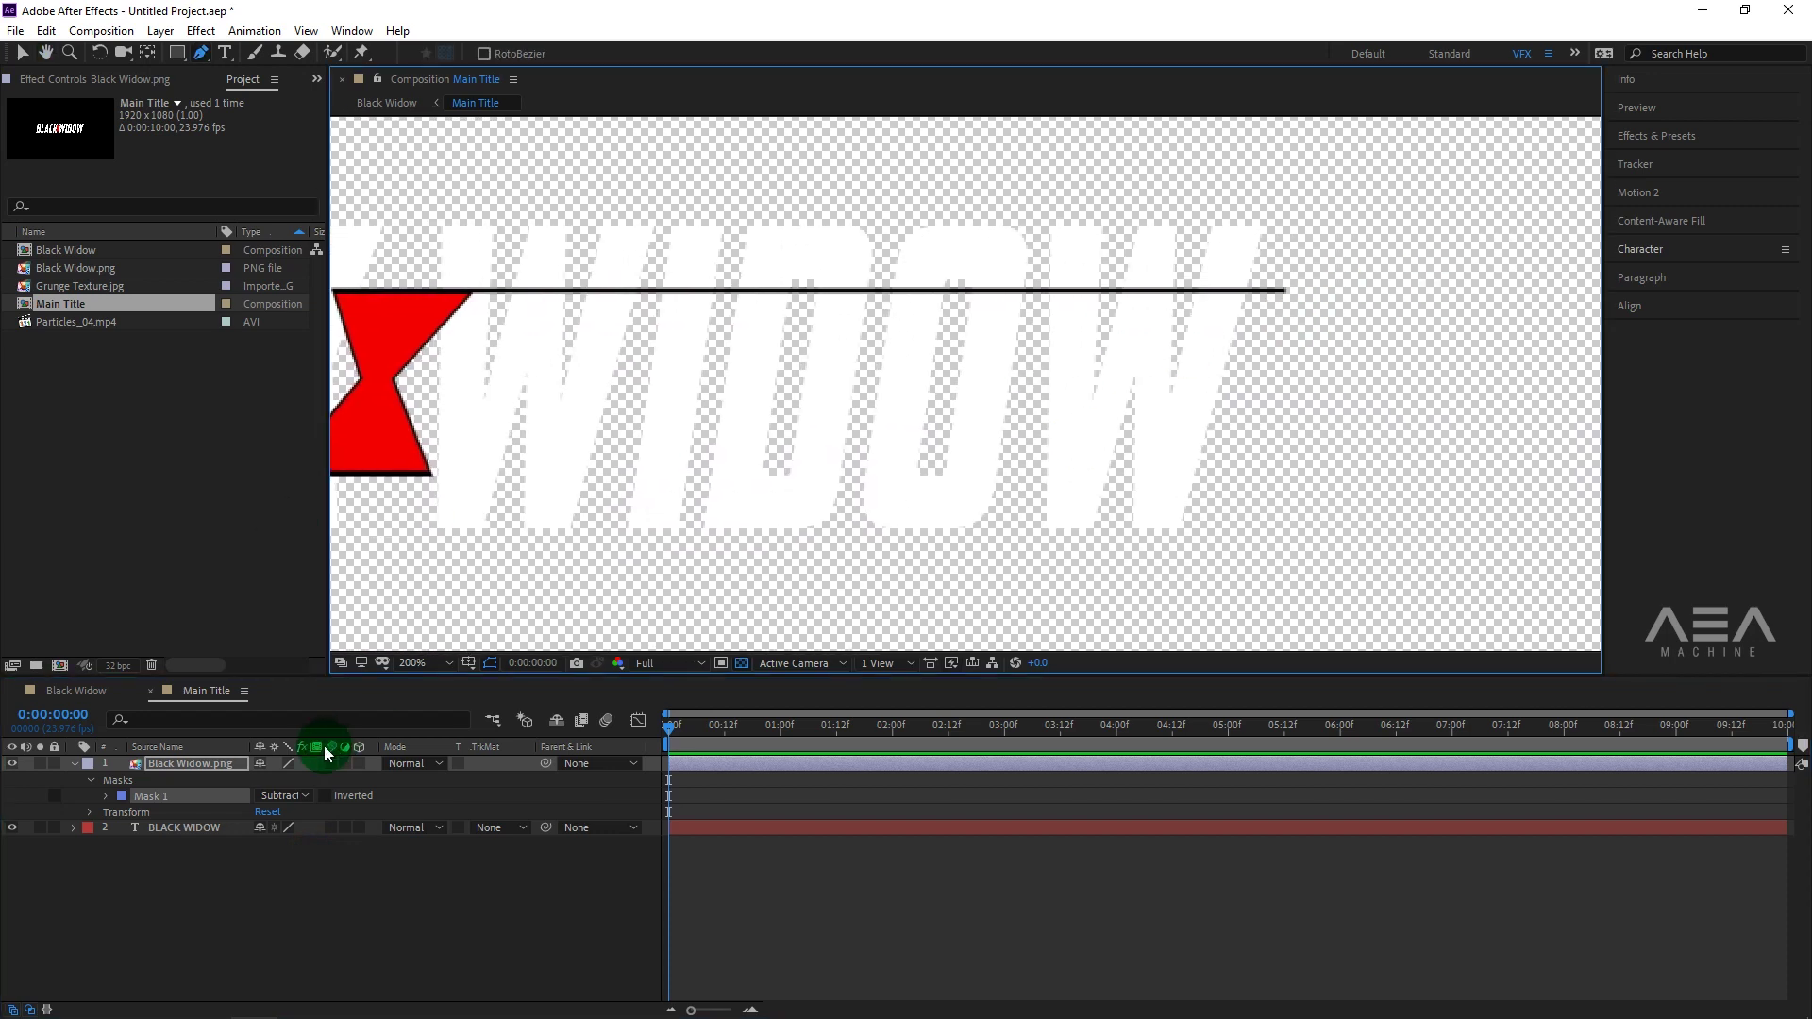
click(1253, 292)
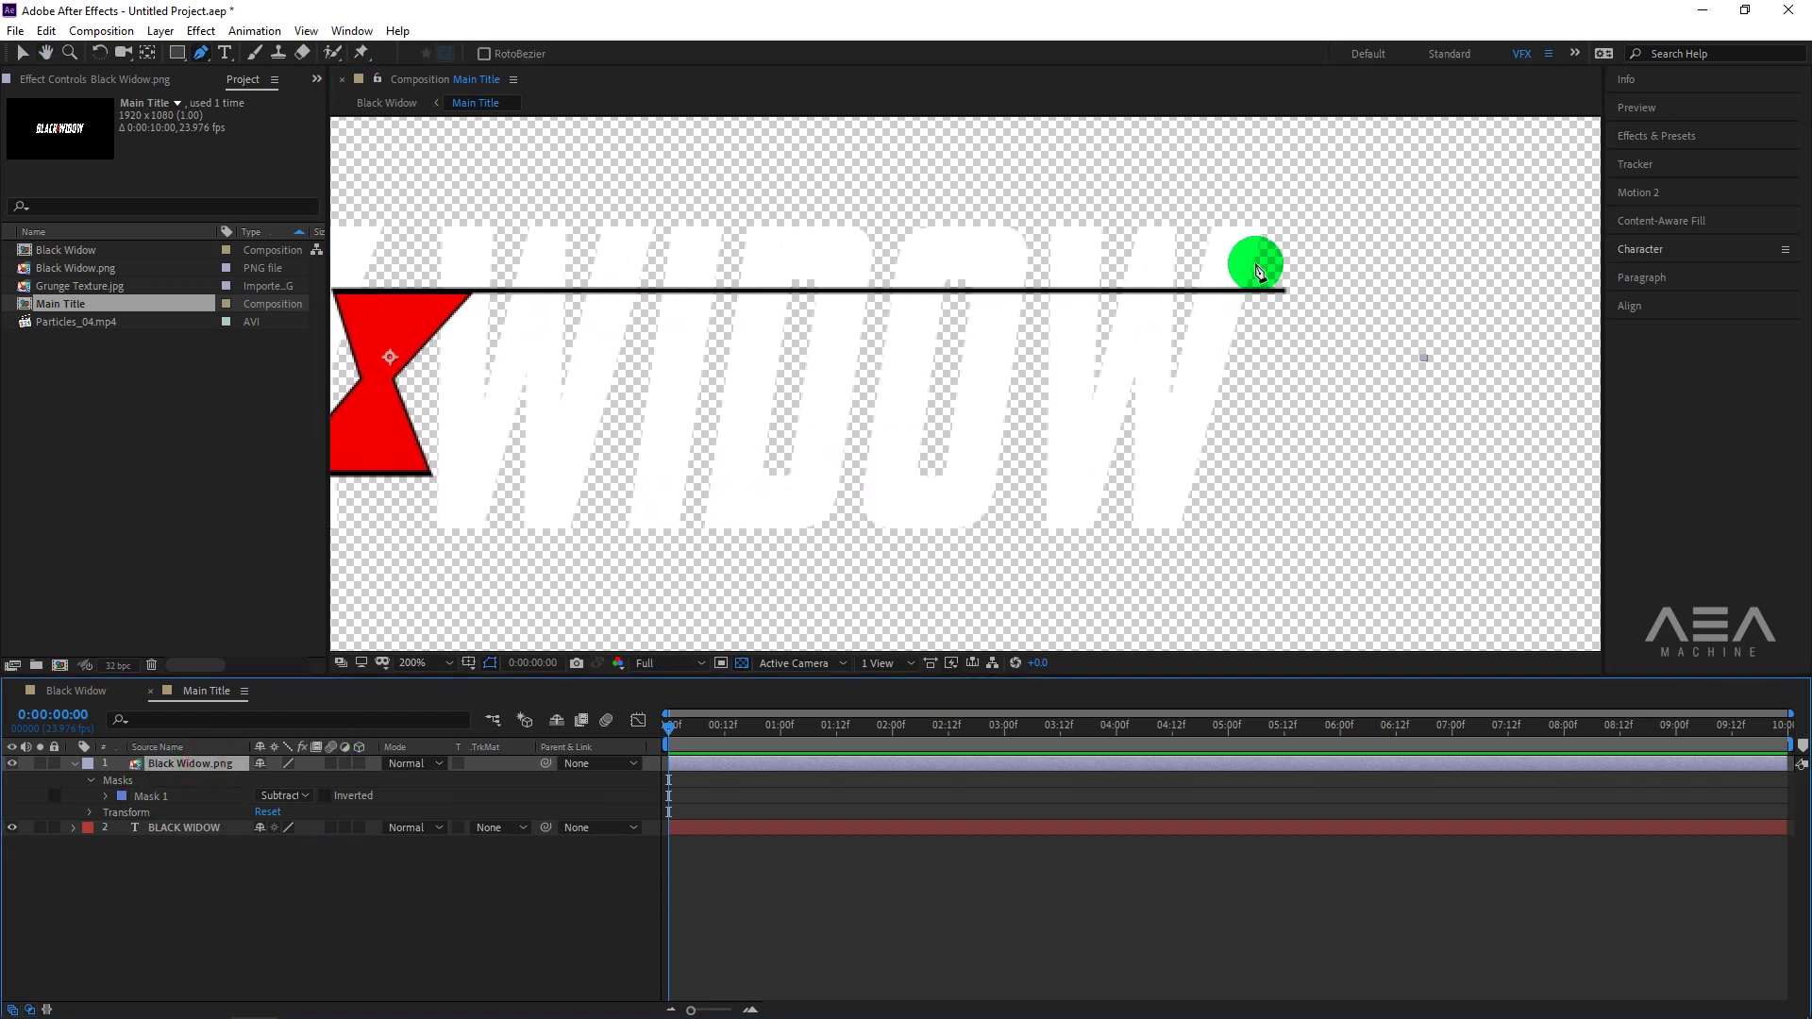
click(1257, 265)
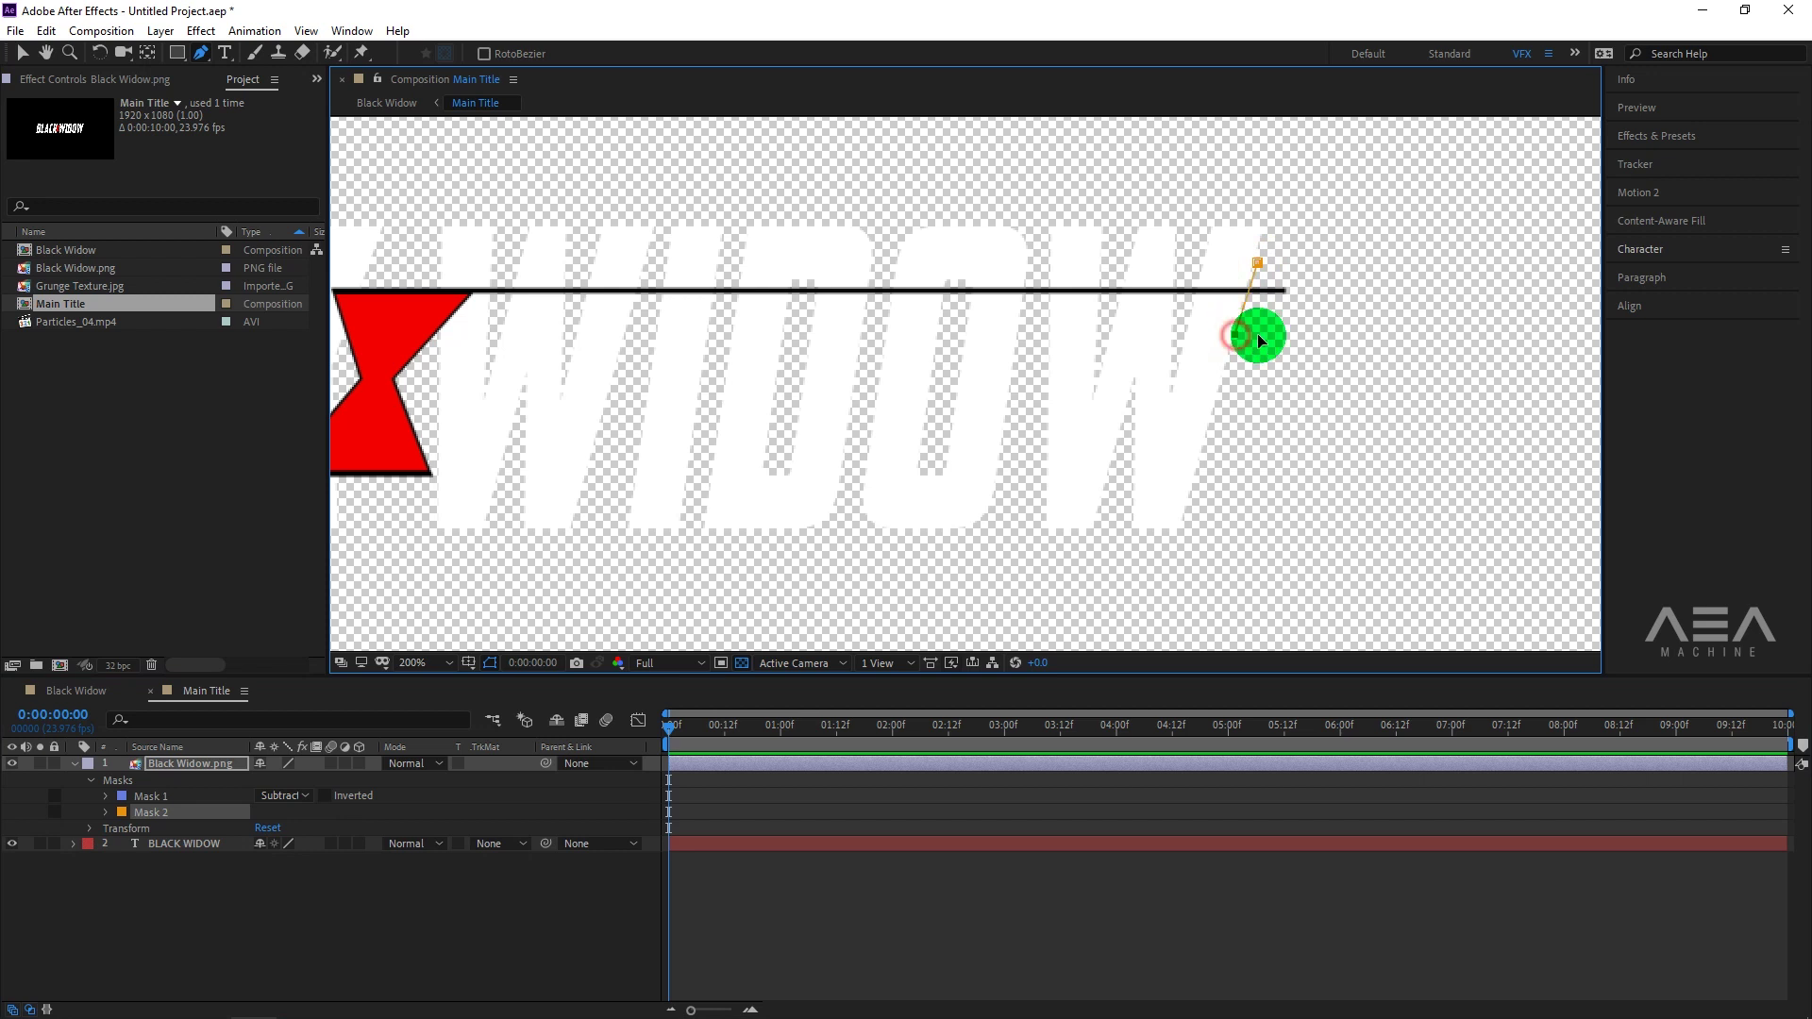
click(1315, 270)
click(1257, 264)
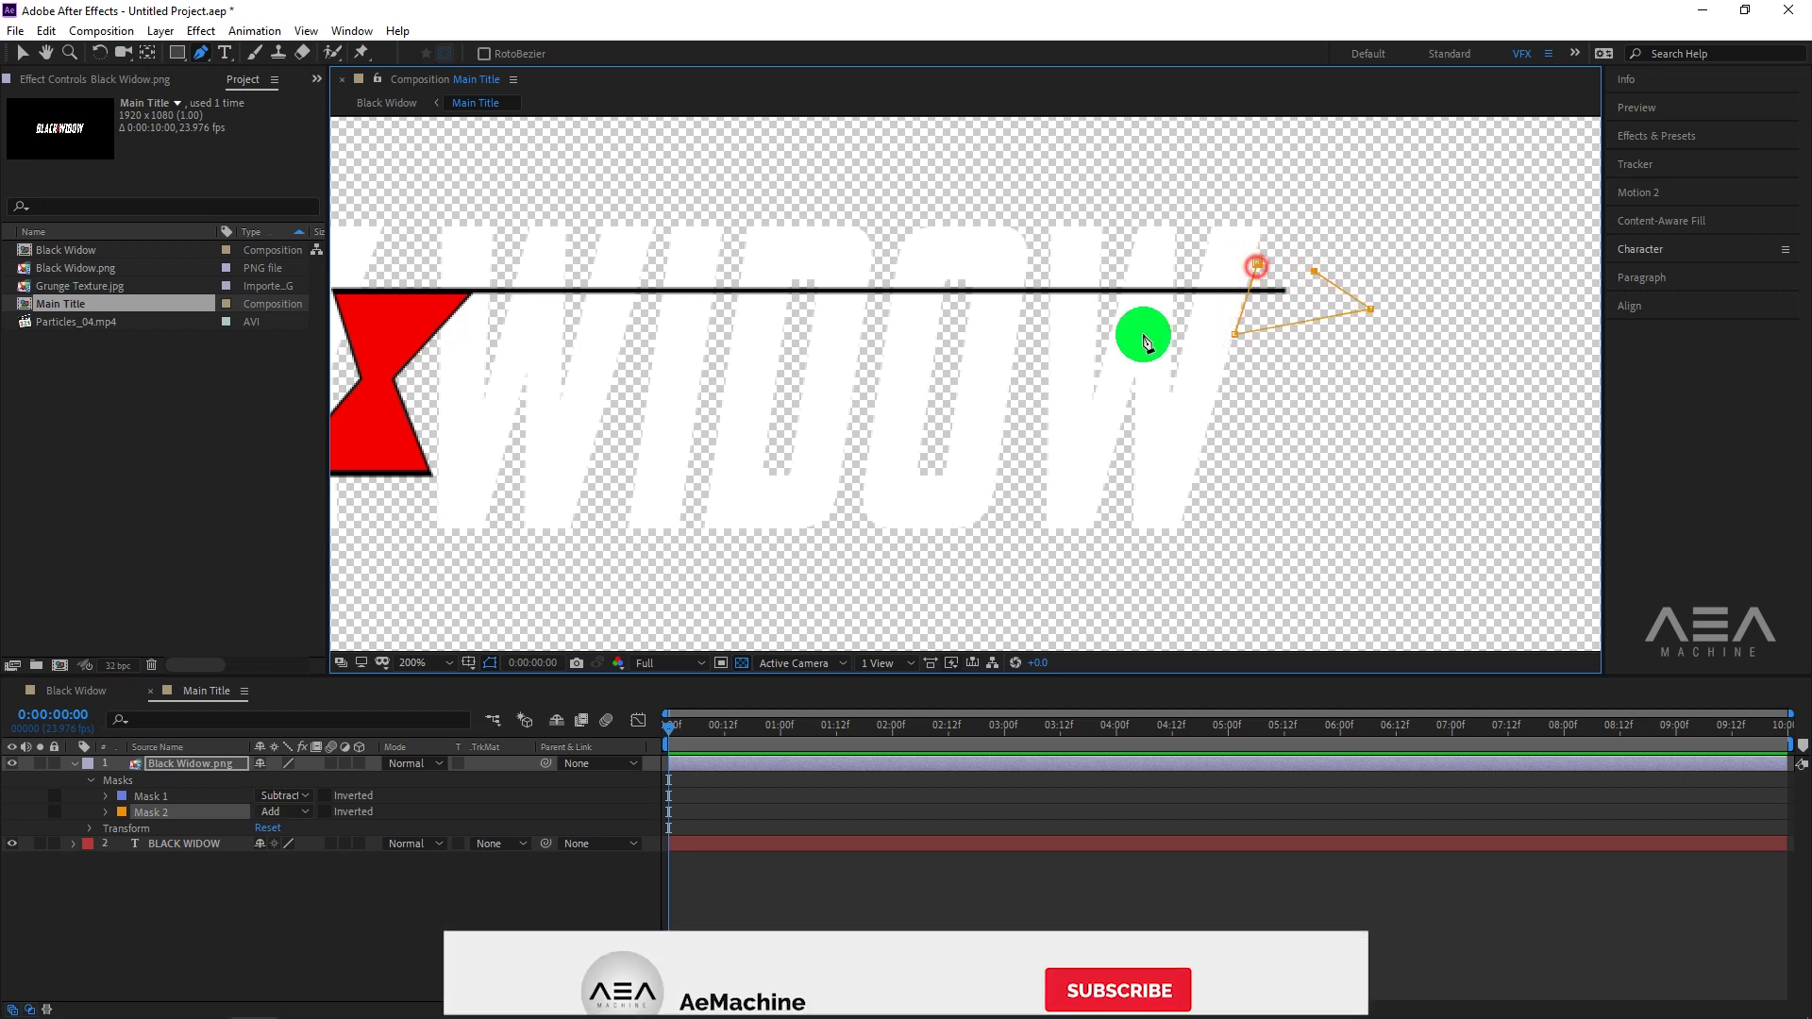
click(283, 812)
click(307, 873)
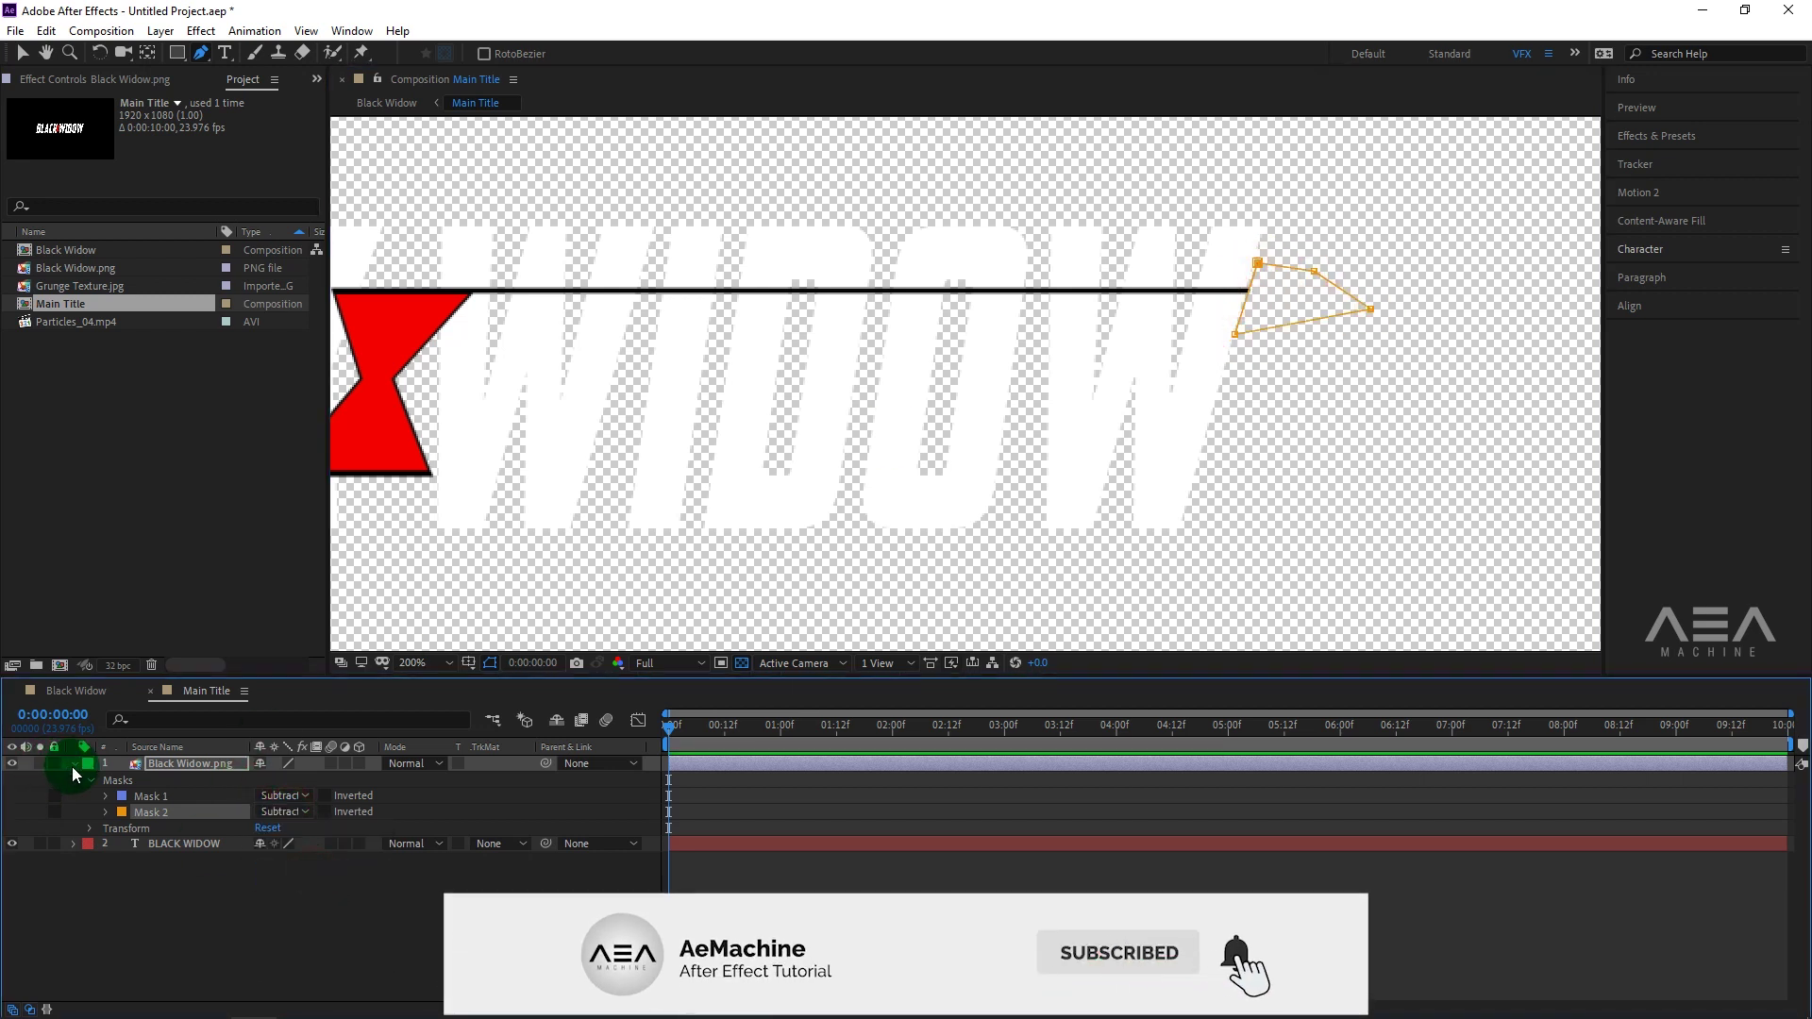
Restore the black background and return to the Black Widow composition.
click(74, 763)
scroll(953, 410, down, 1)
scroll(949, 406, down, 2)
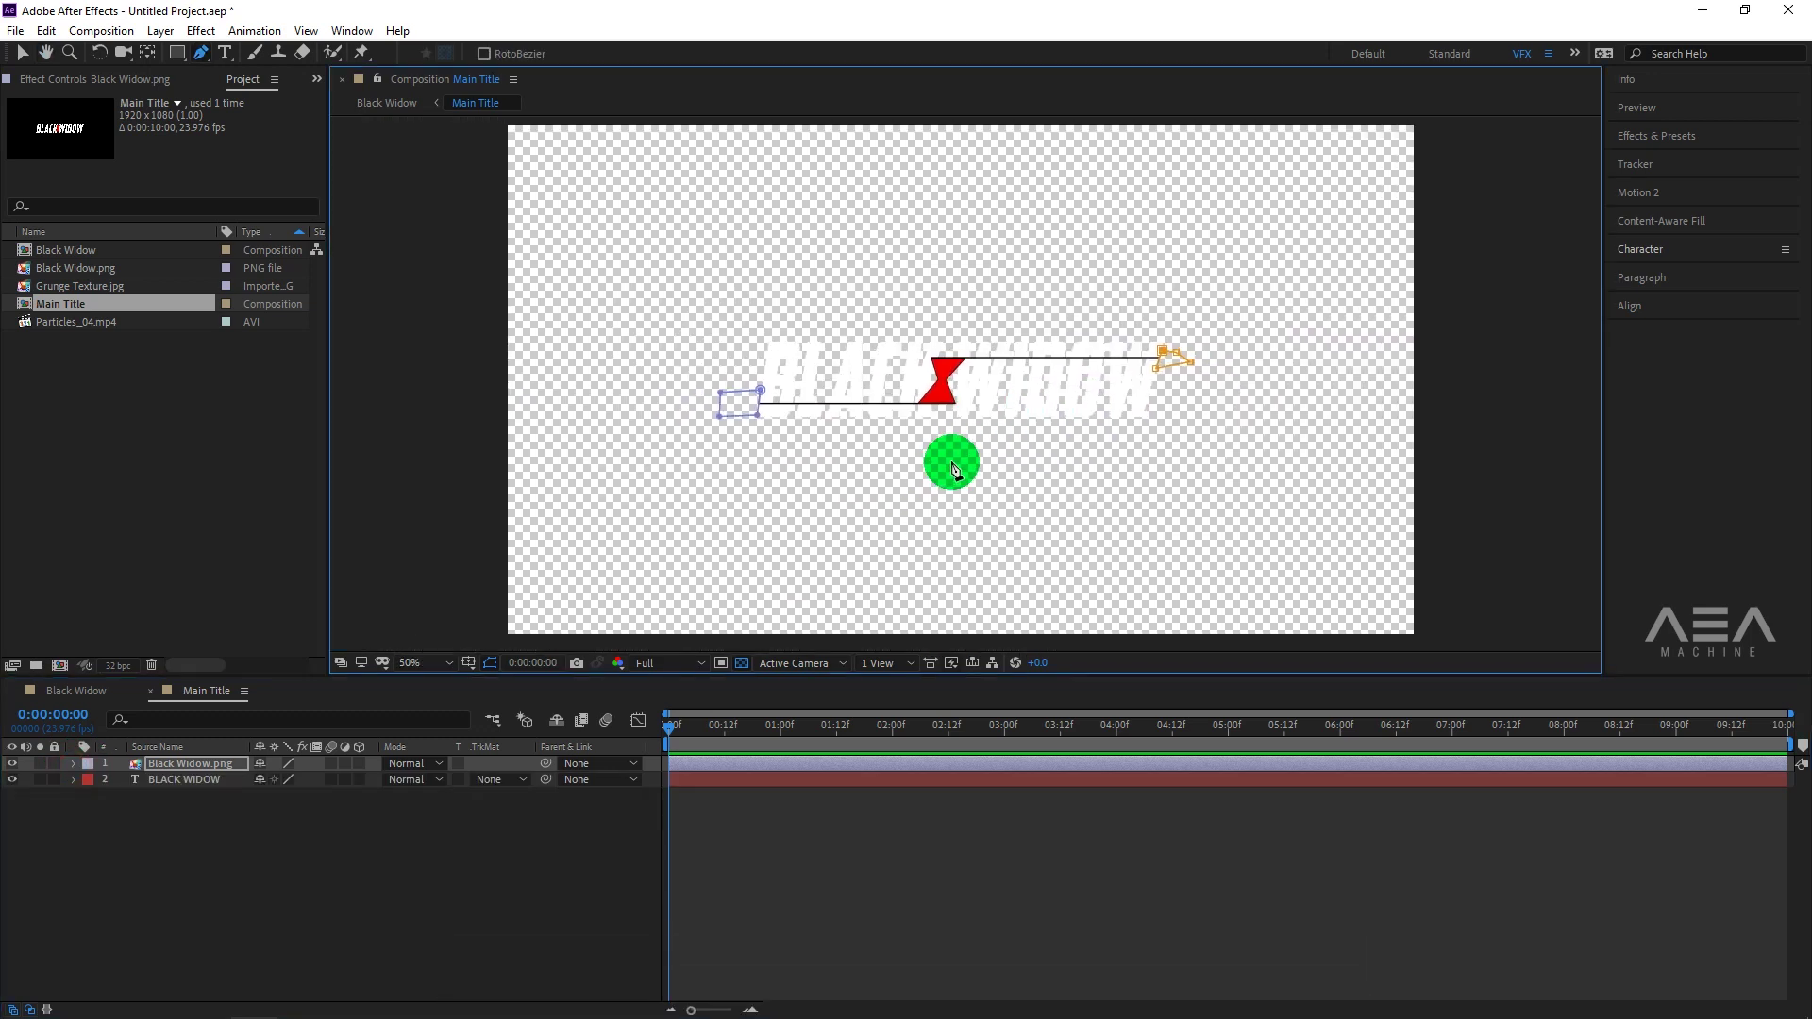
scroll(957, 459, up, 2)
scroll(957, 463, down, 2)
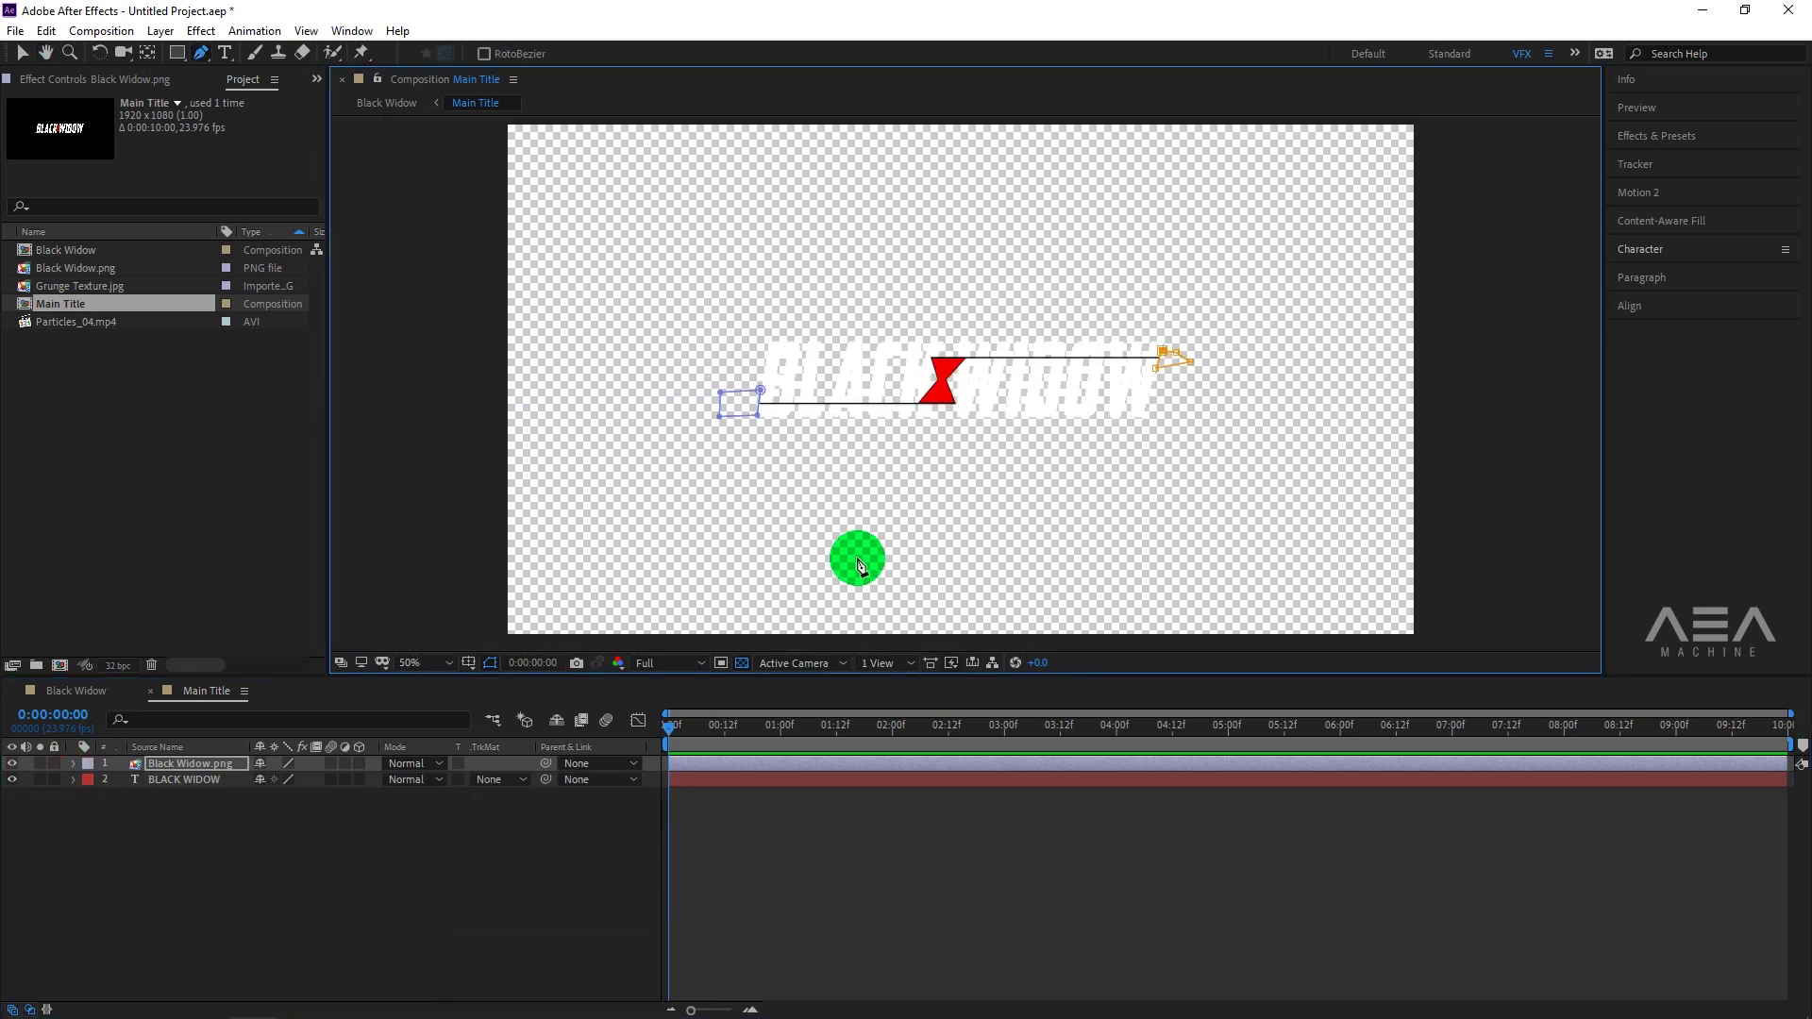
click(743, 664)
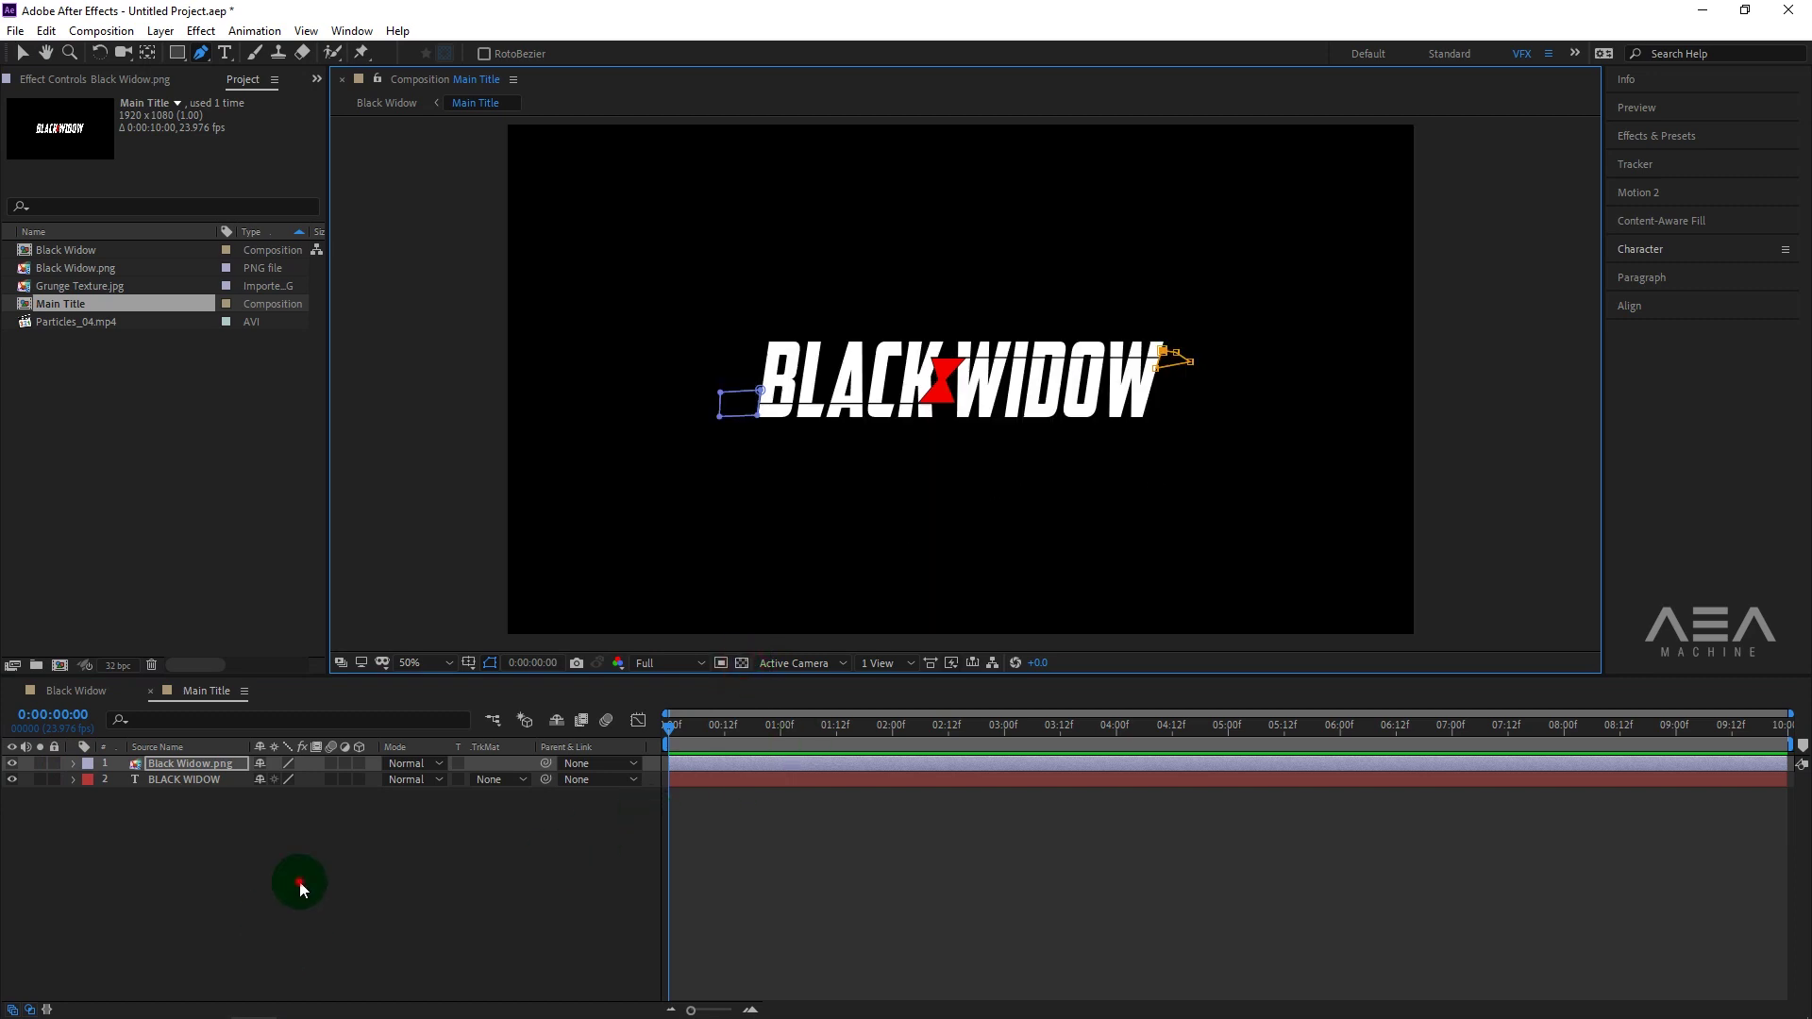
click(62, 697)
click(357, 869)
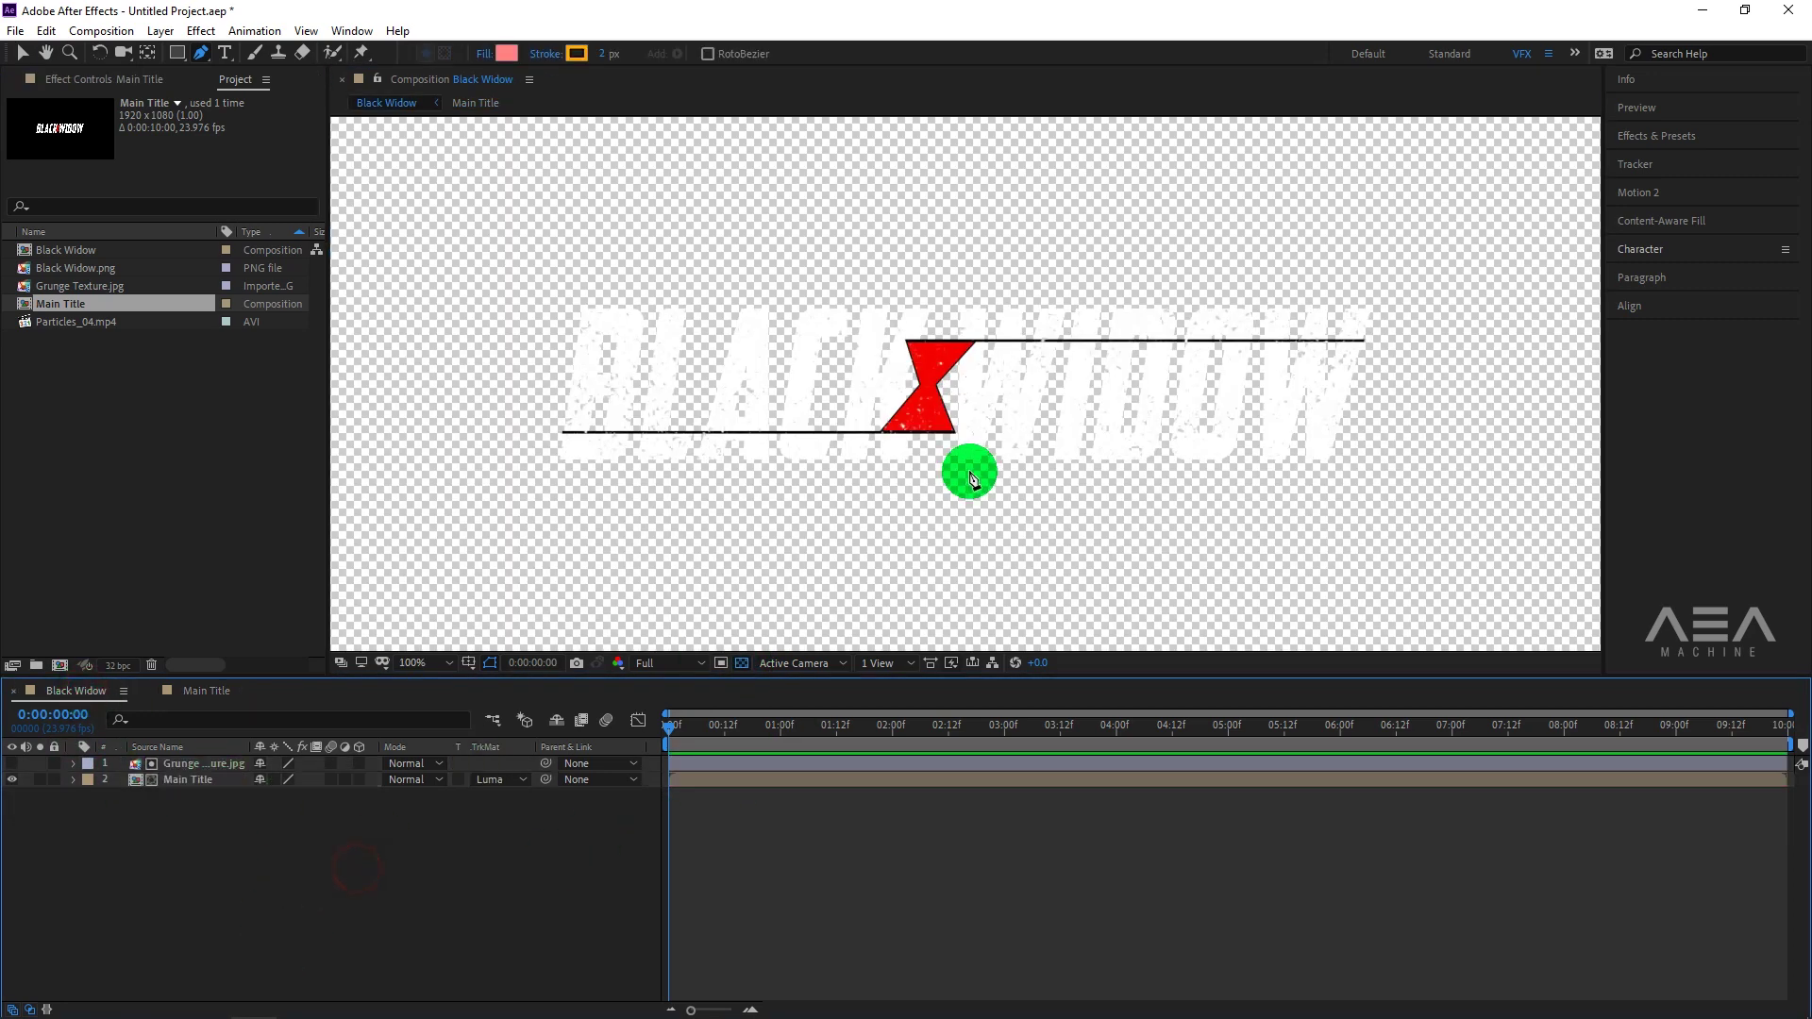
scroll(972, 476, down, 2)
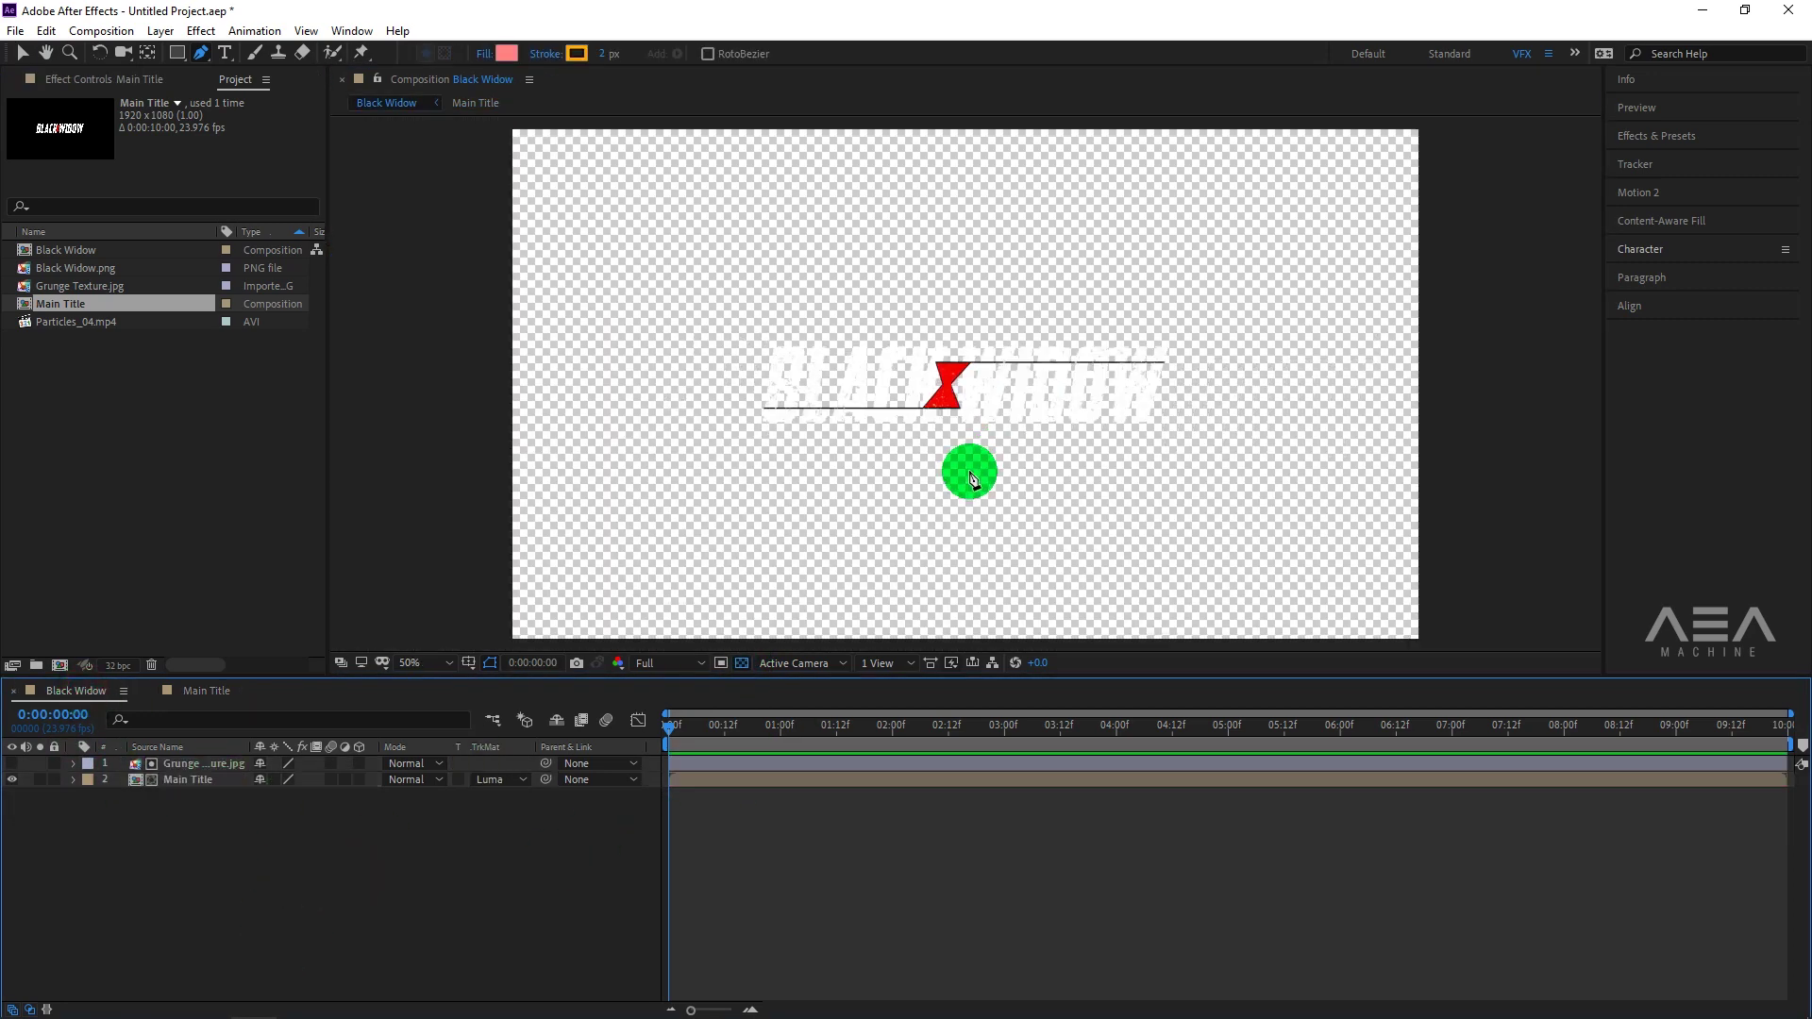
Turn off the transparency grid and pre-compose the grunge texture and Main Title layers as 'Black Widow title'.
click(742, 663)
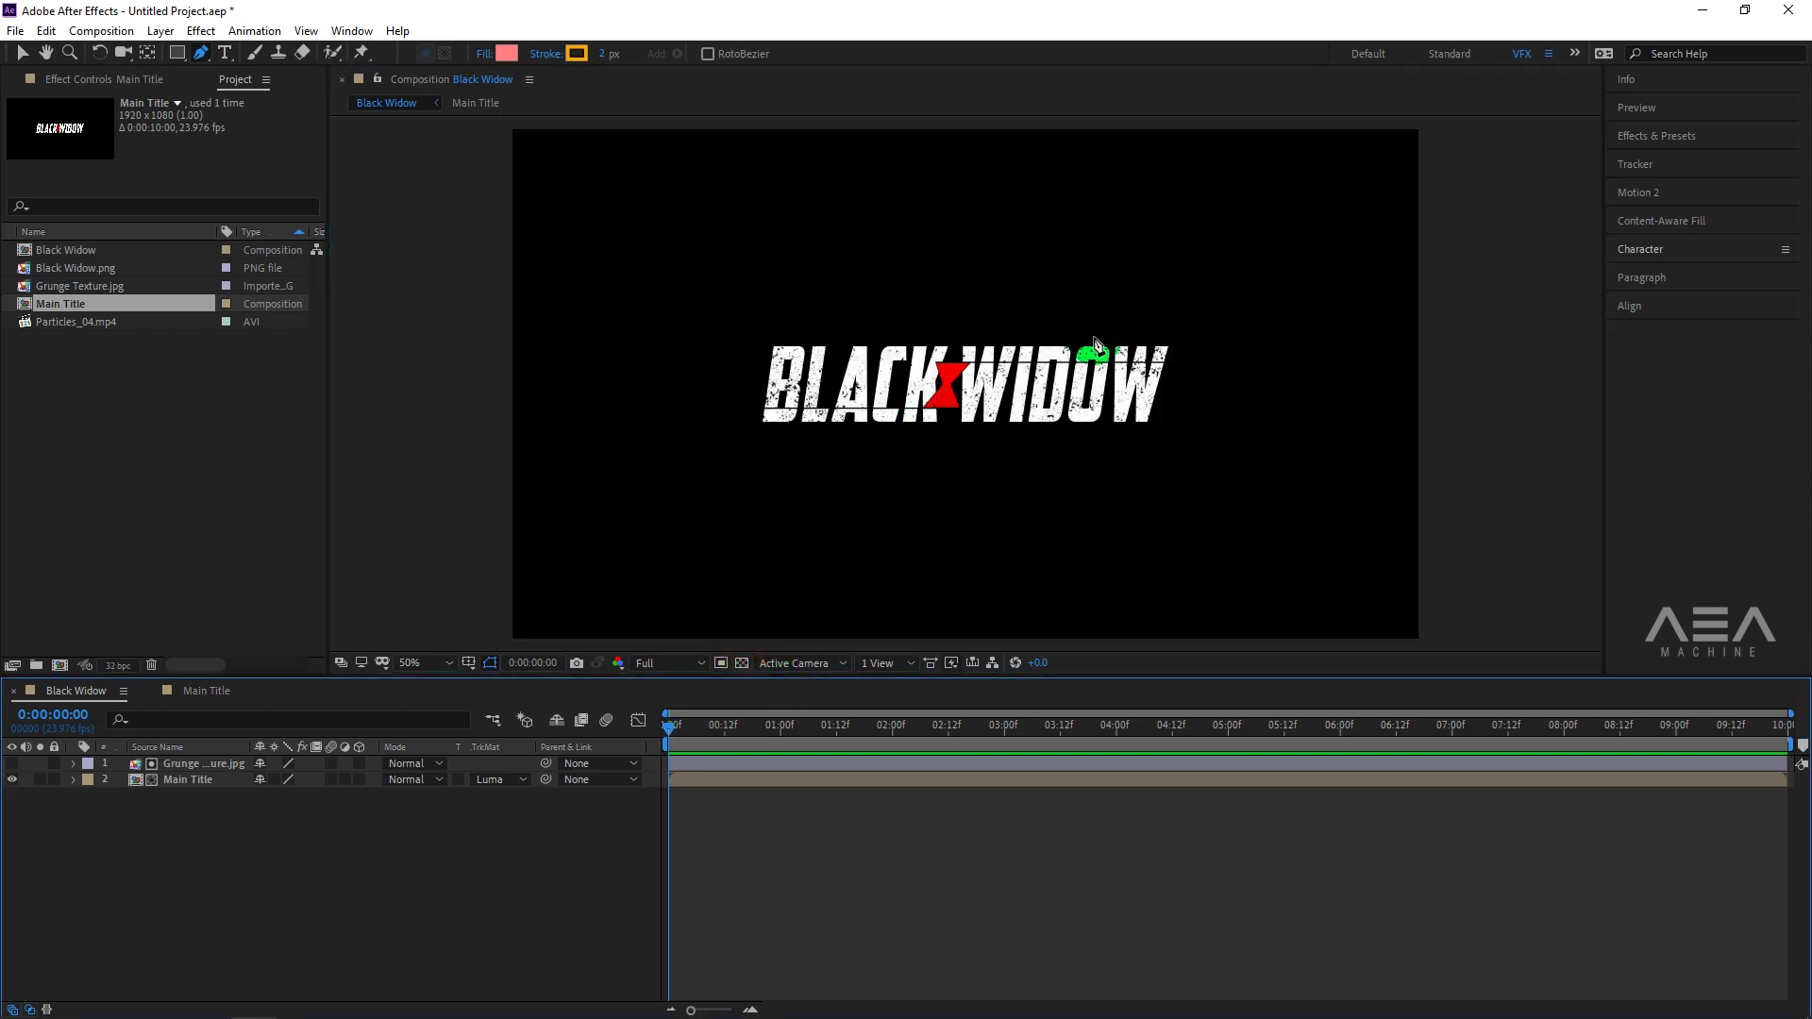
drag(168, 788, 143, 759)
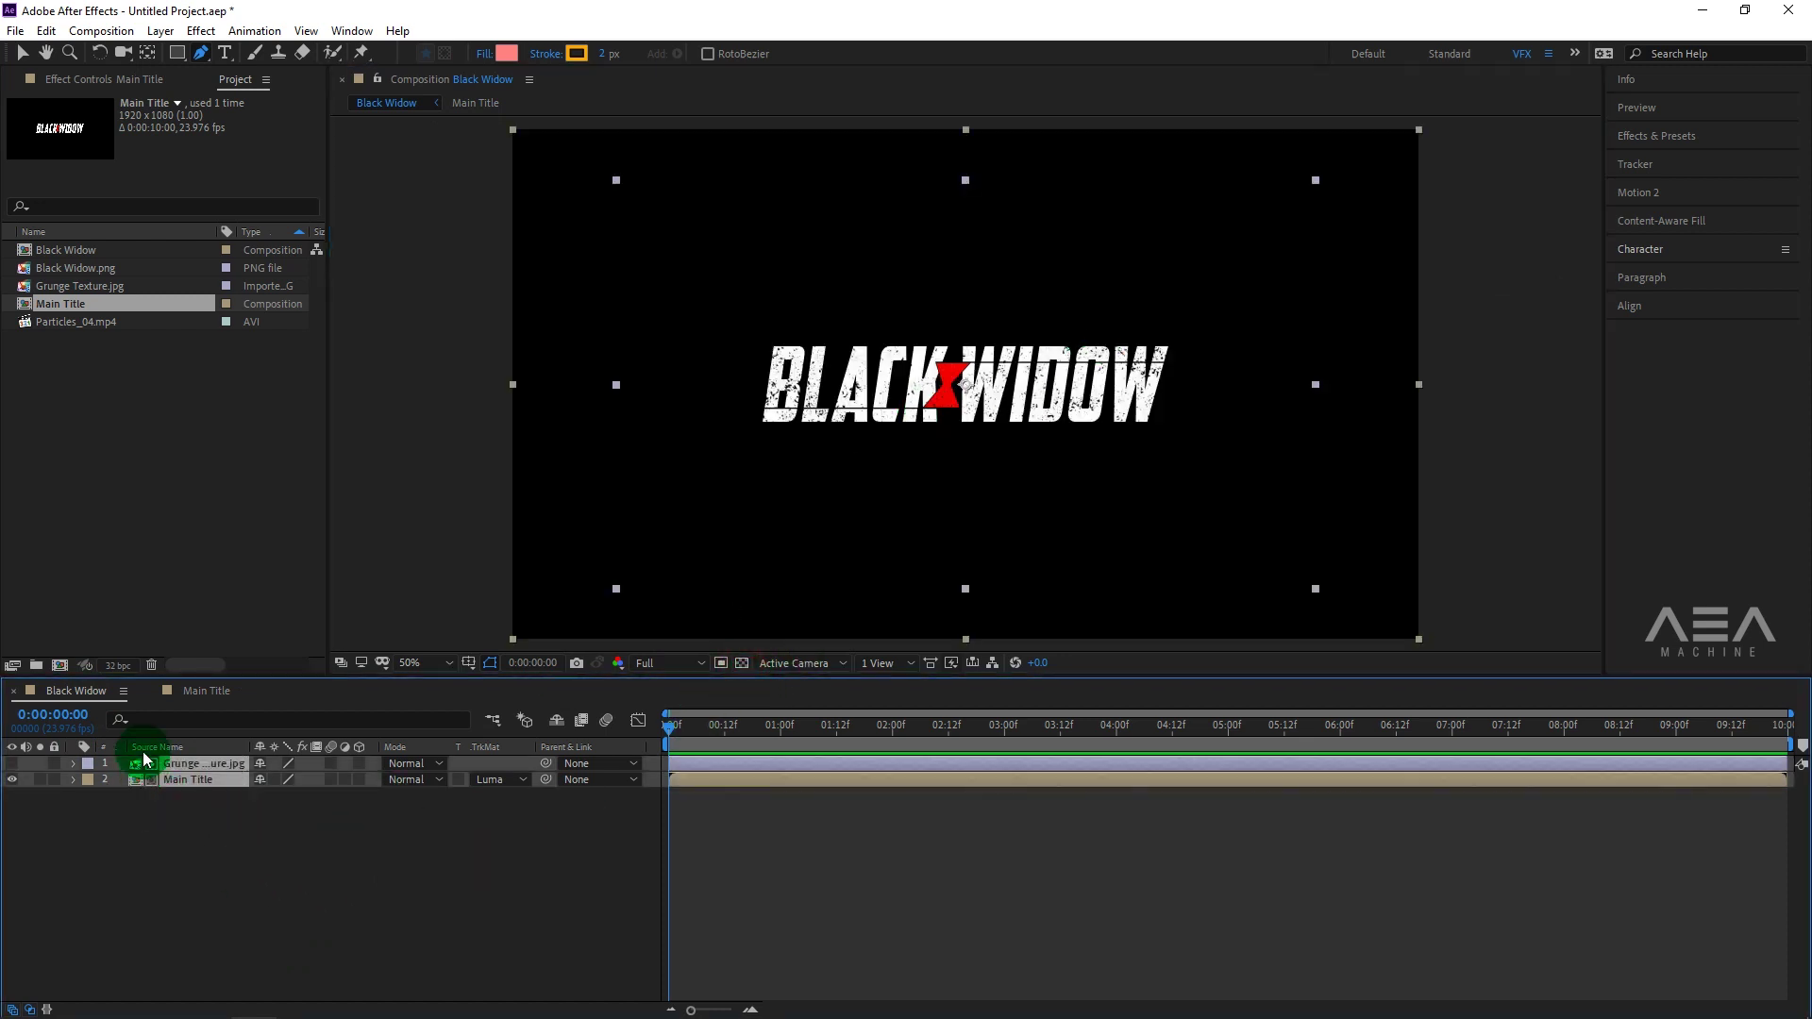
click(161, 30)
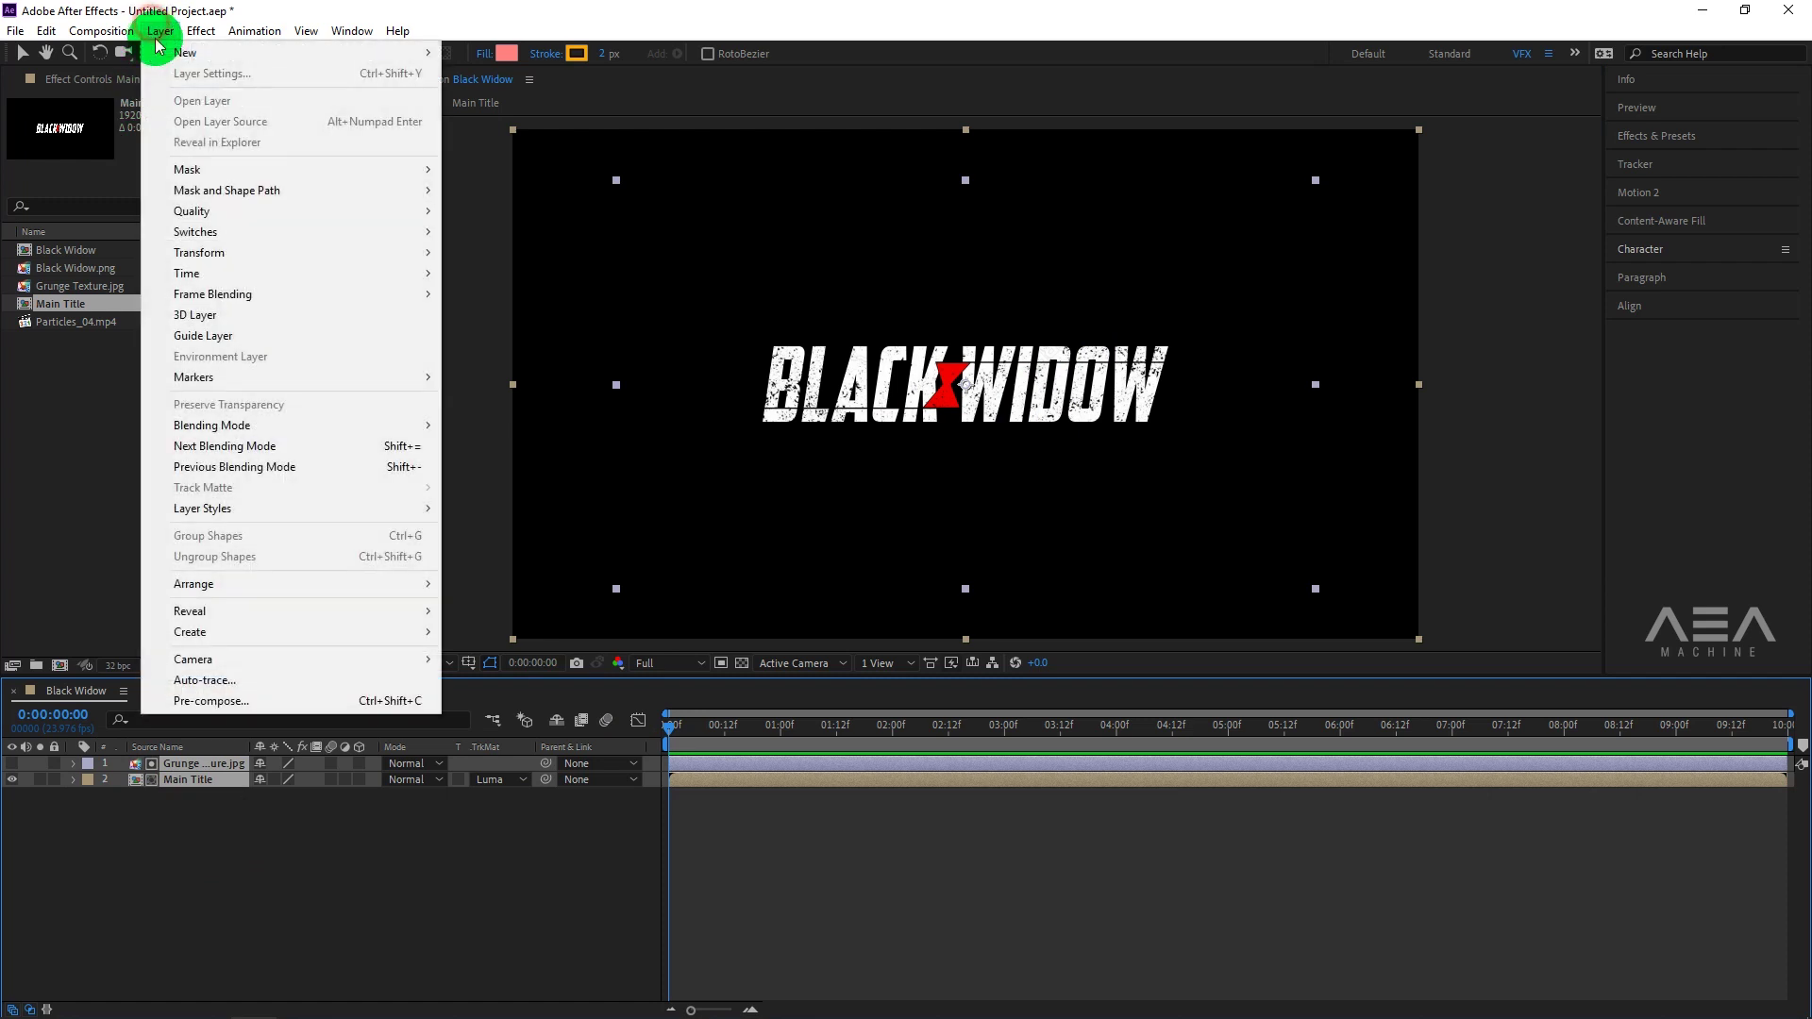
click(208, 702)
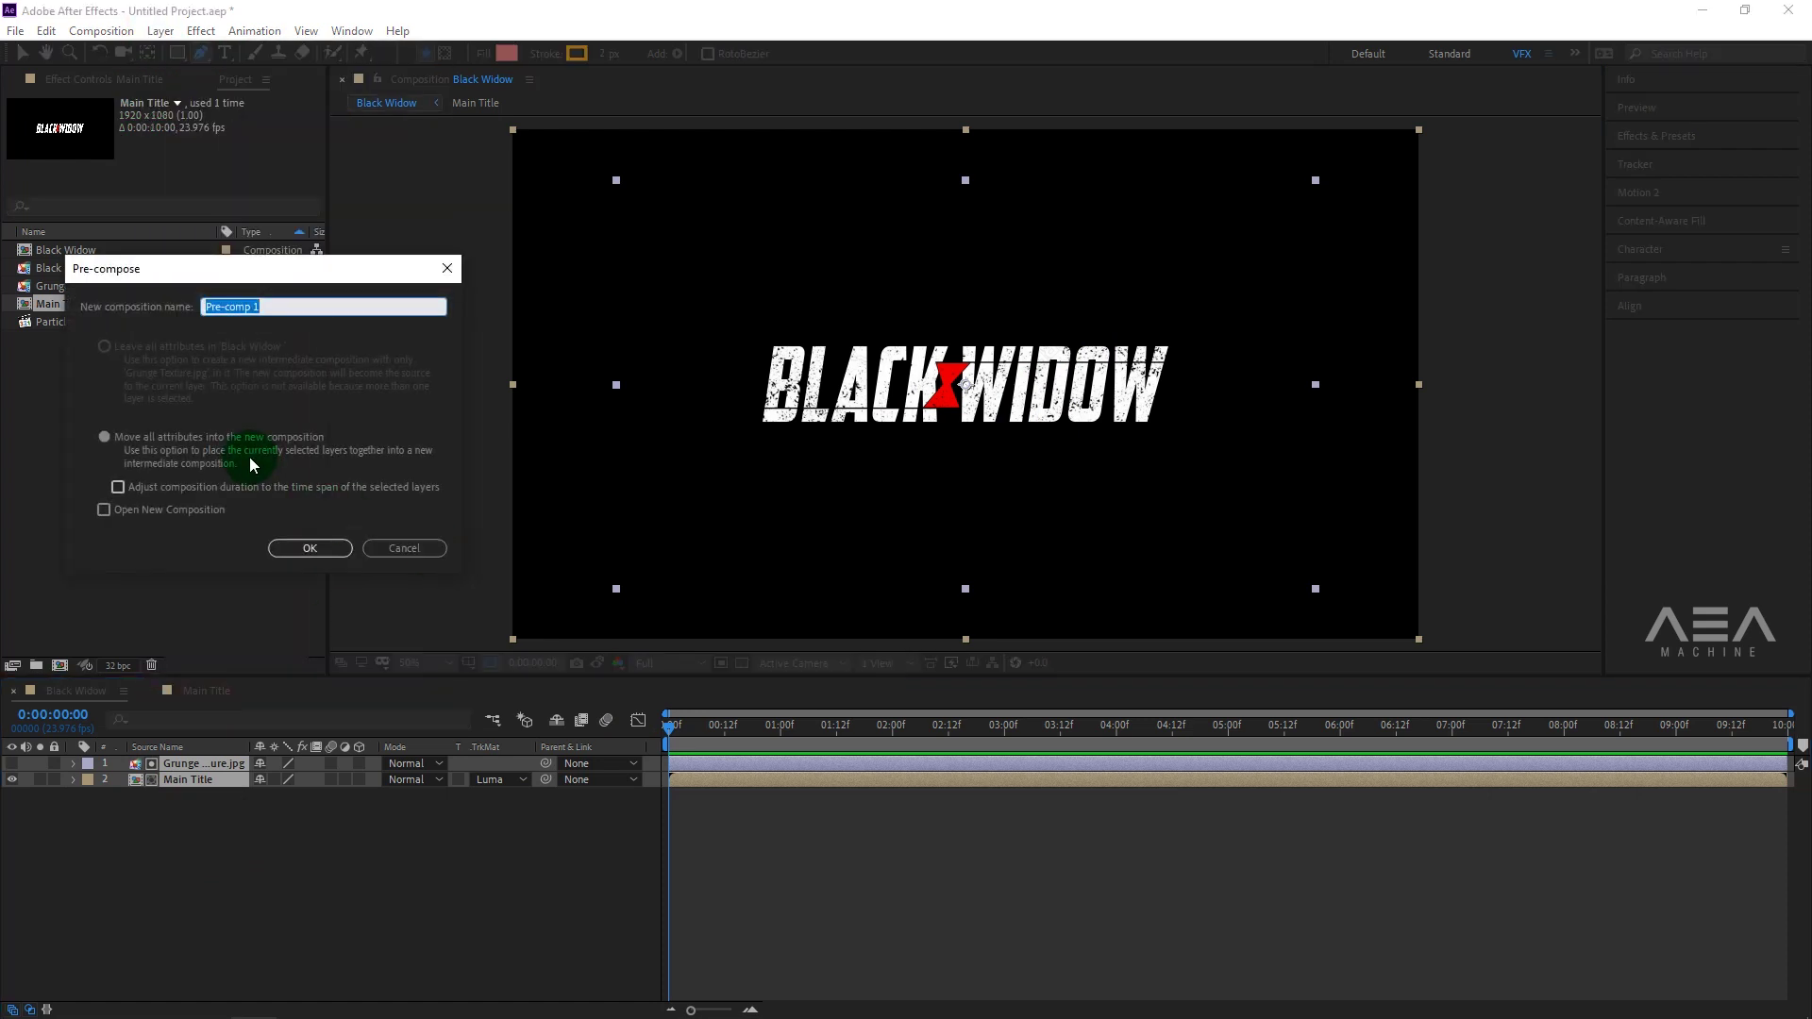
drag(291, 308, 197, 308)
text(Black Widow title)
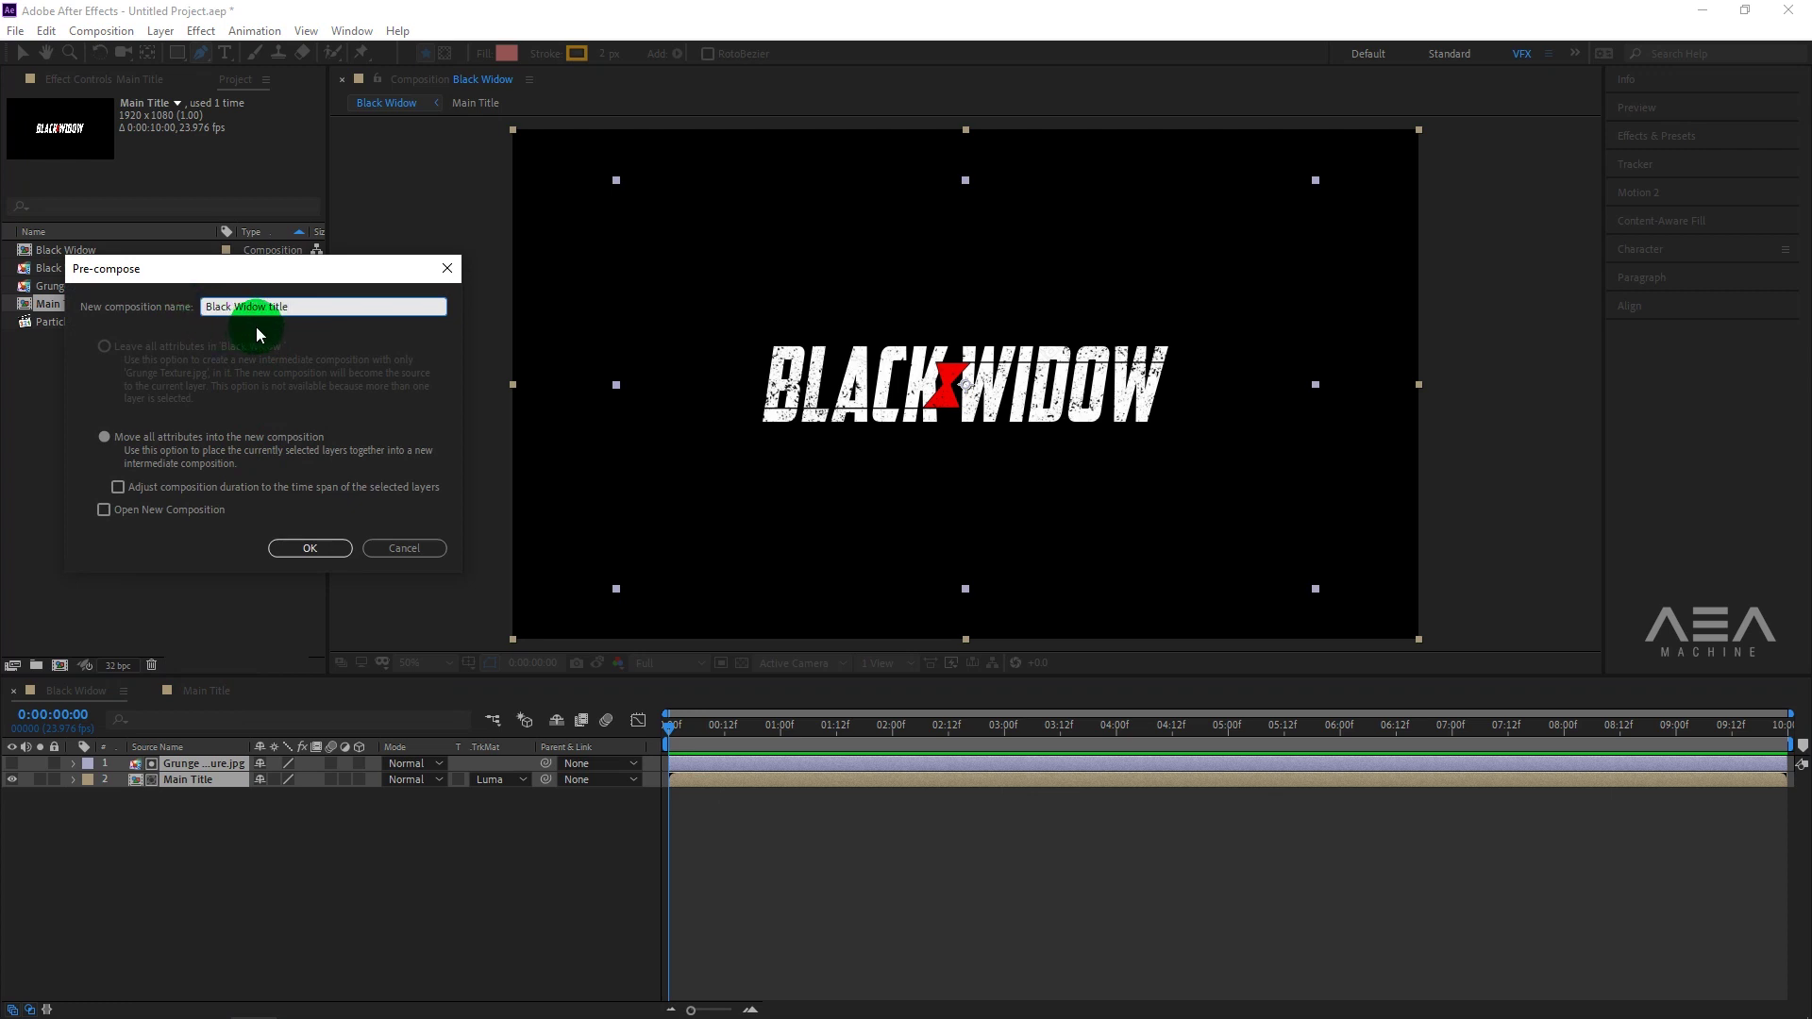
click(342, 548)
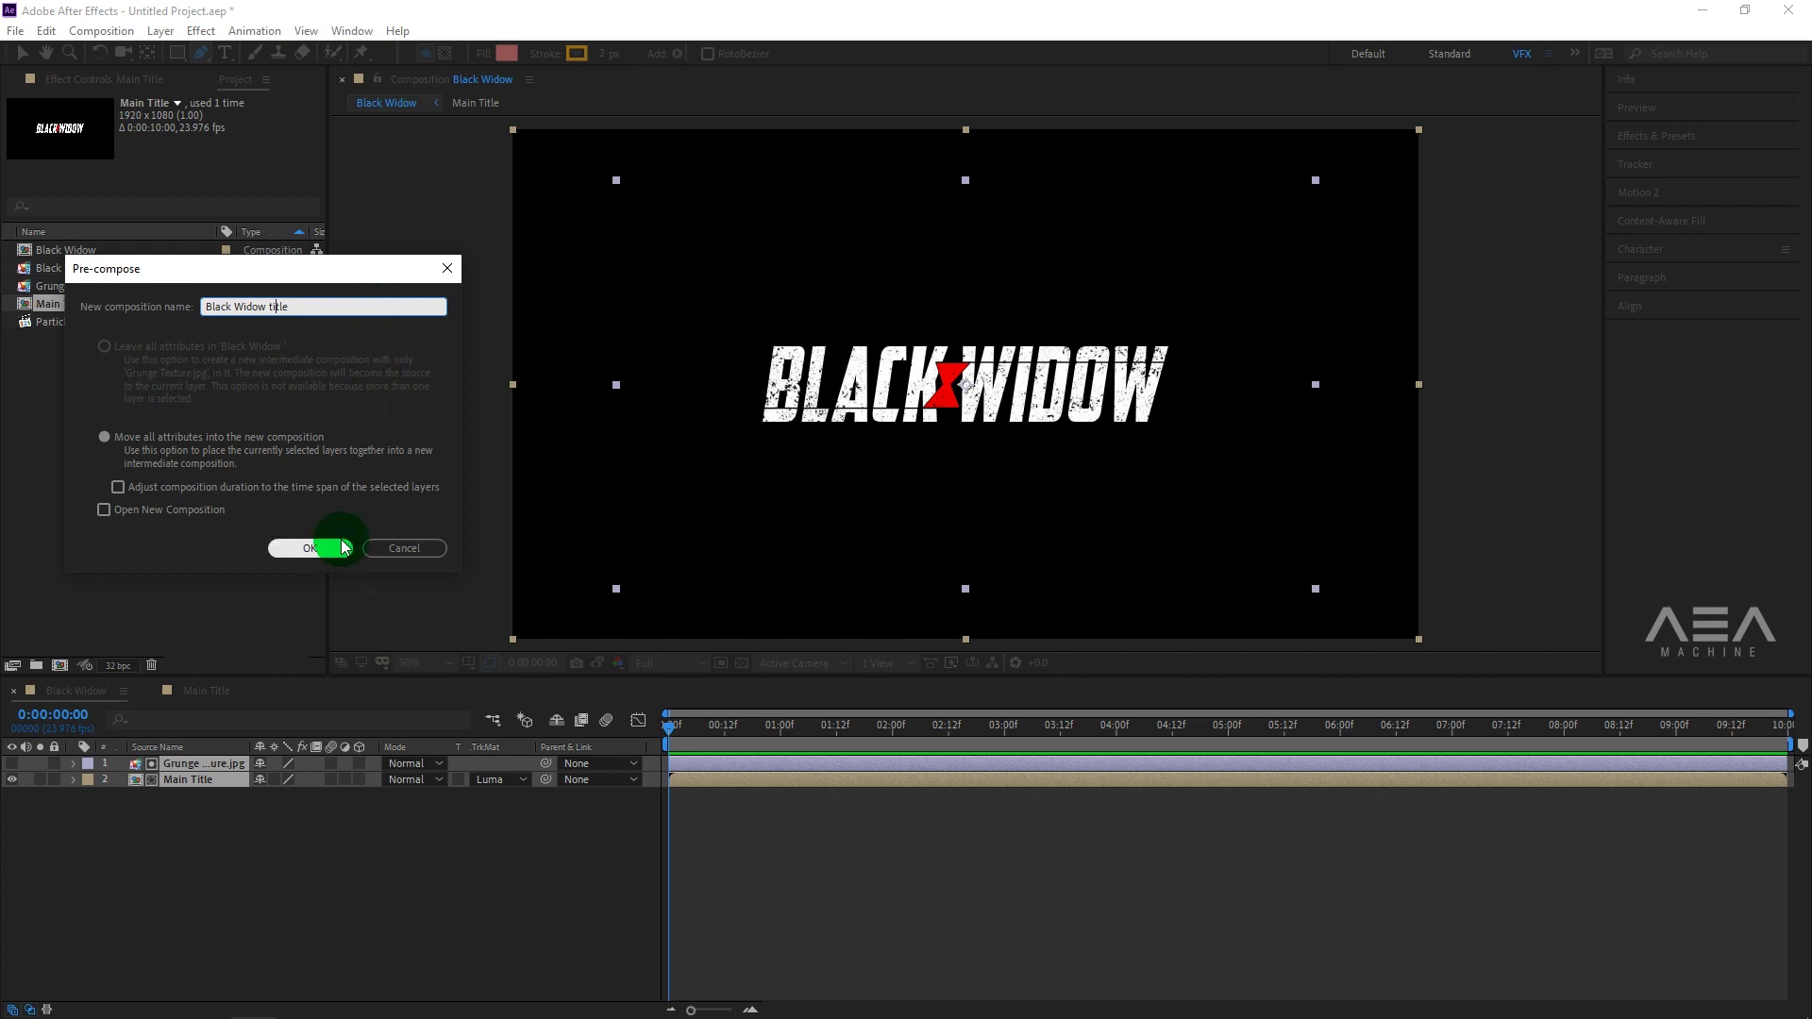
click(351, 821)
Create a 1920×1080 black solid named BG and place it below the Black Widow title layer.
click(1003, 401)
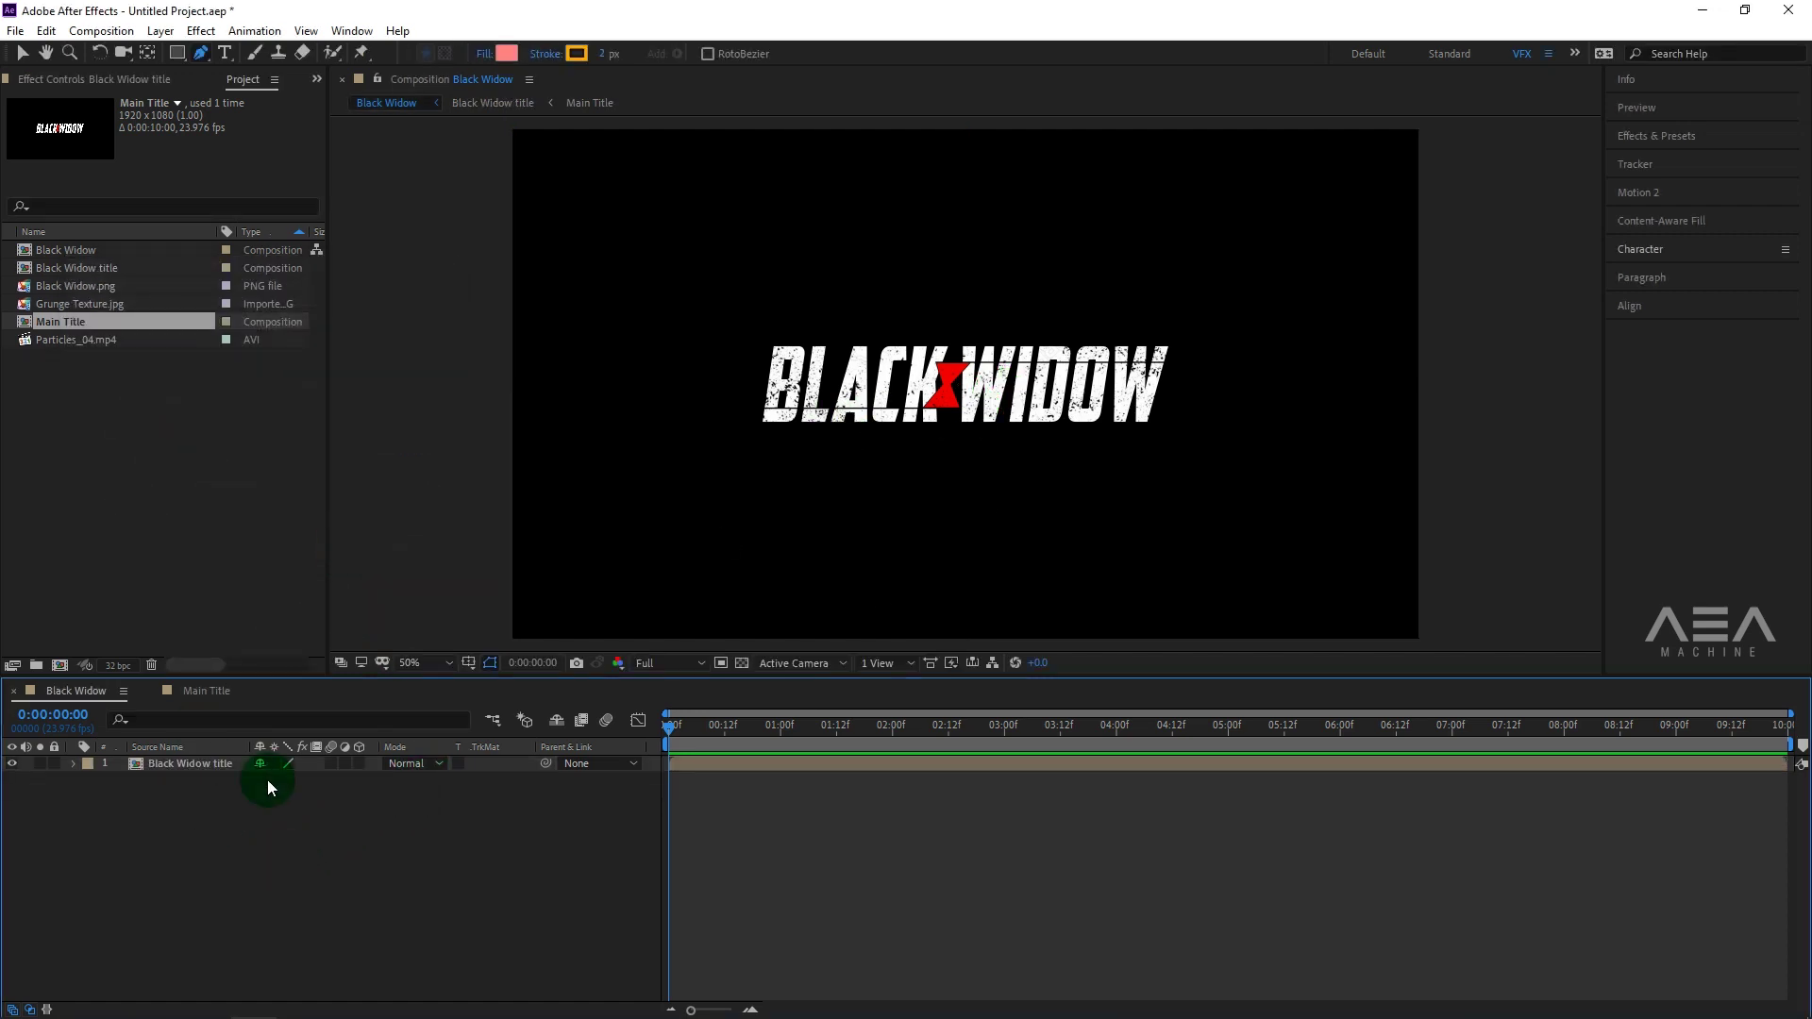
click(113, 472)
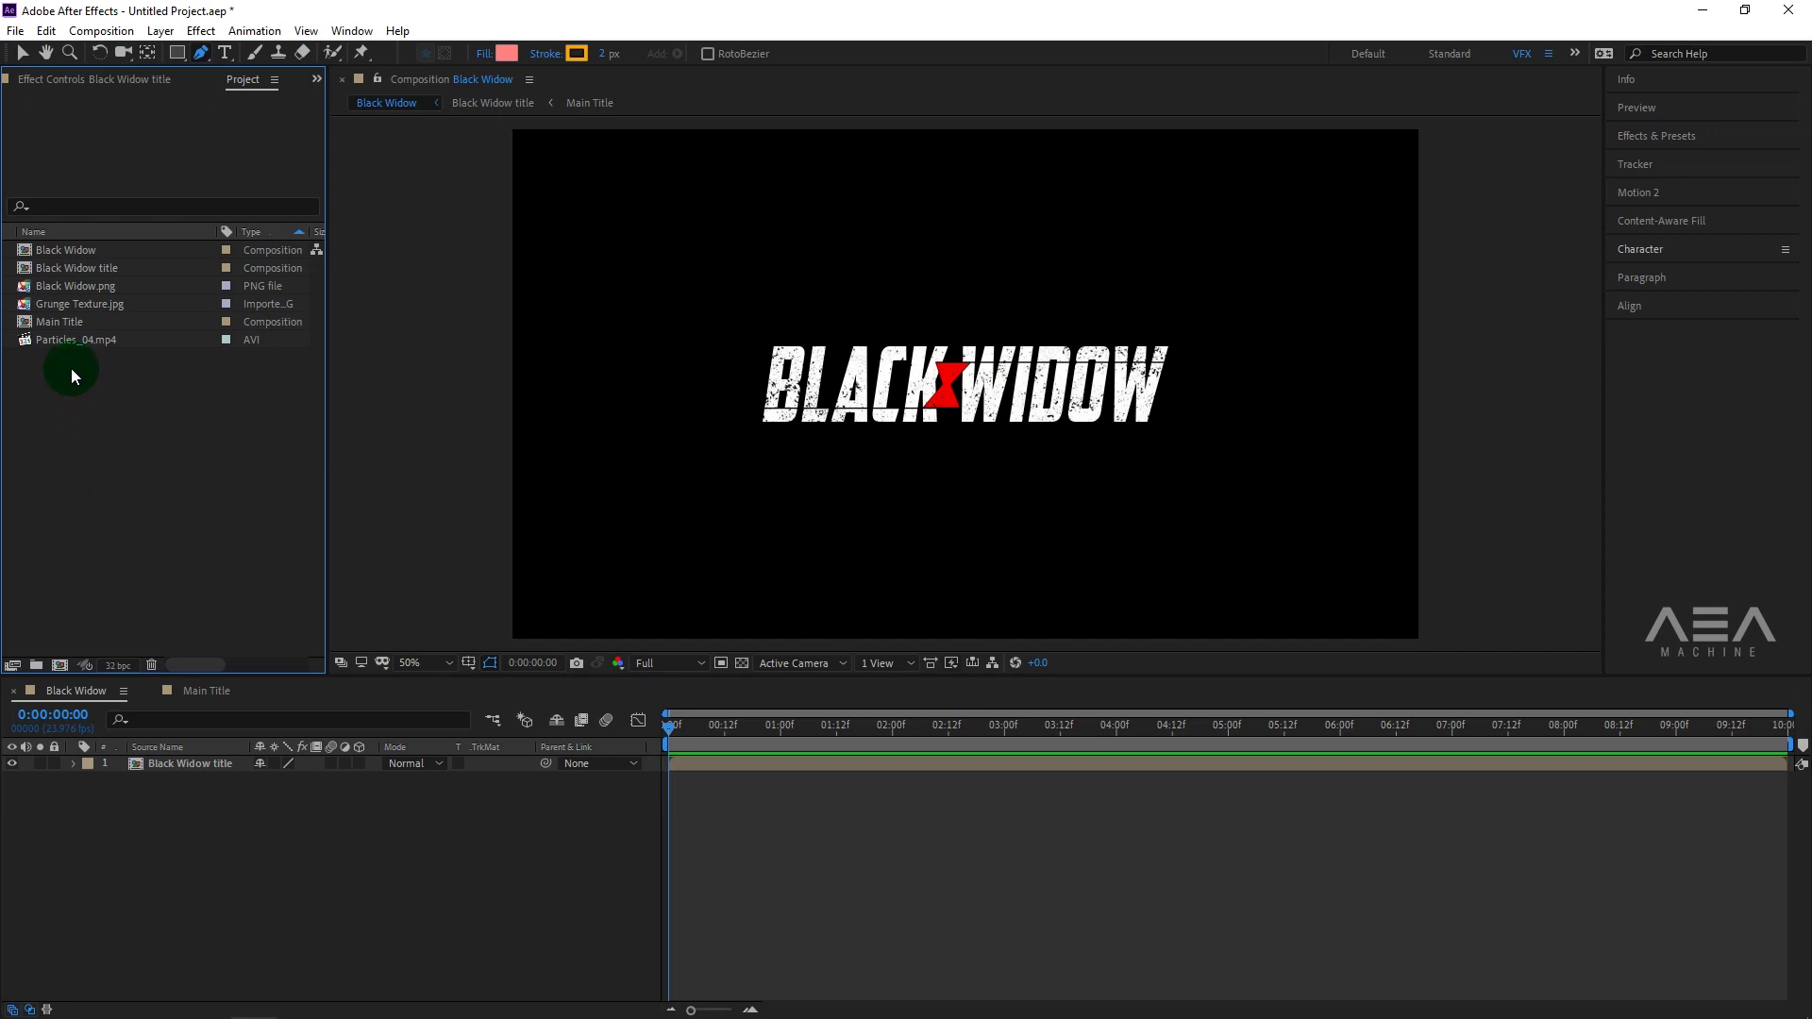
click(481, 426)
right_click(235, 806)
mouse_move(365, 599)
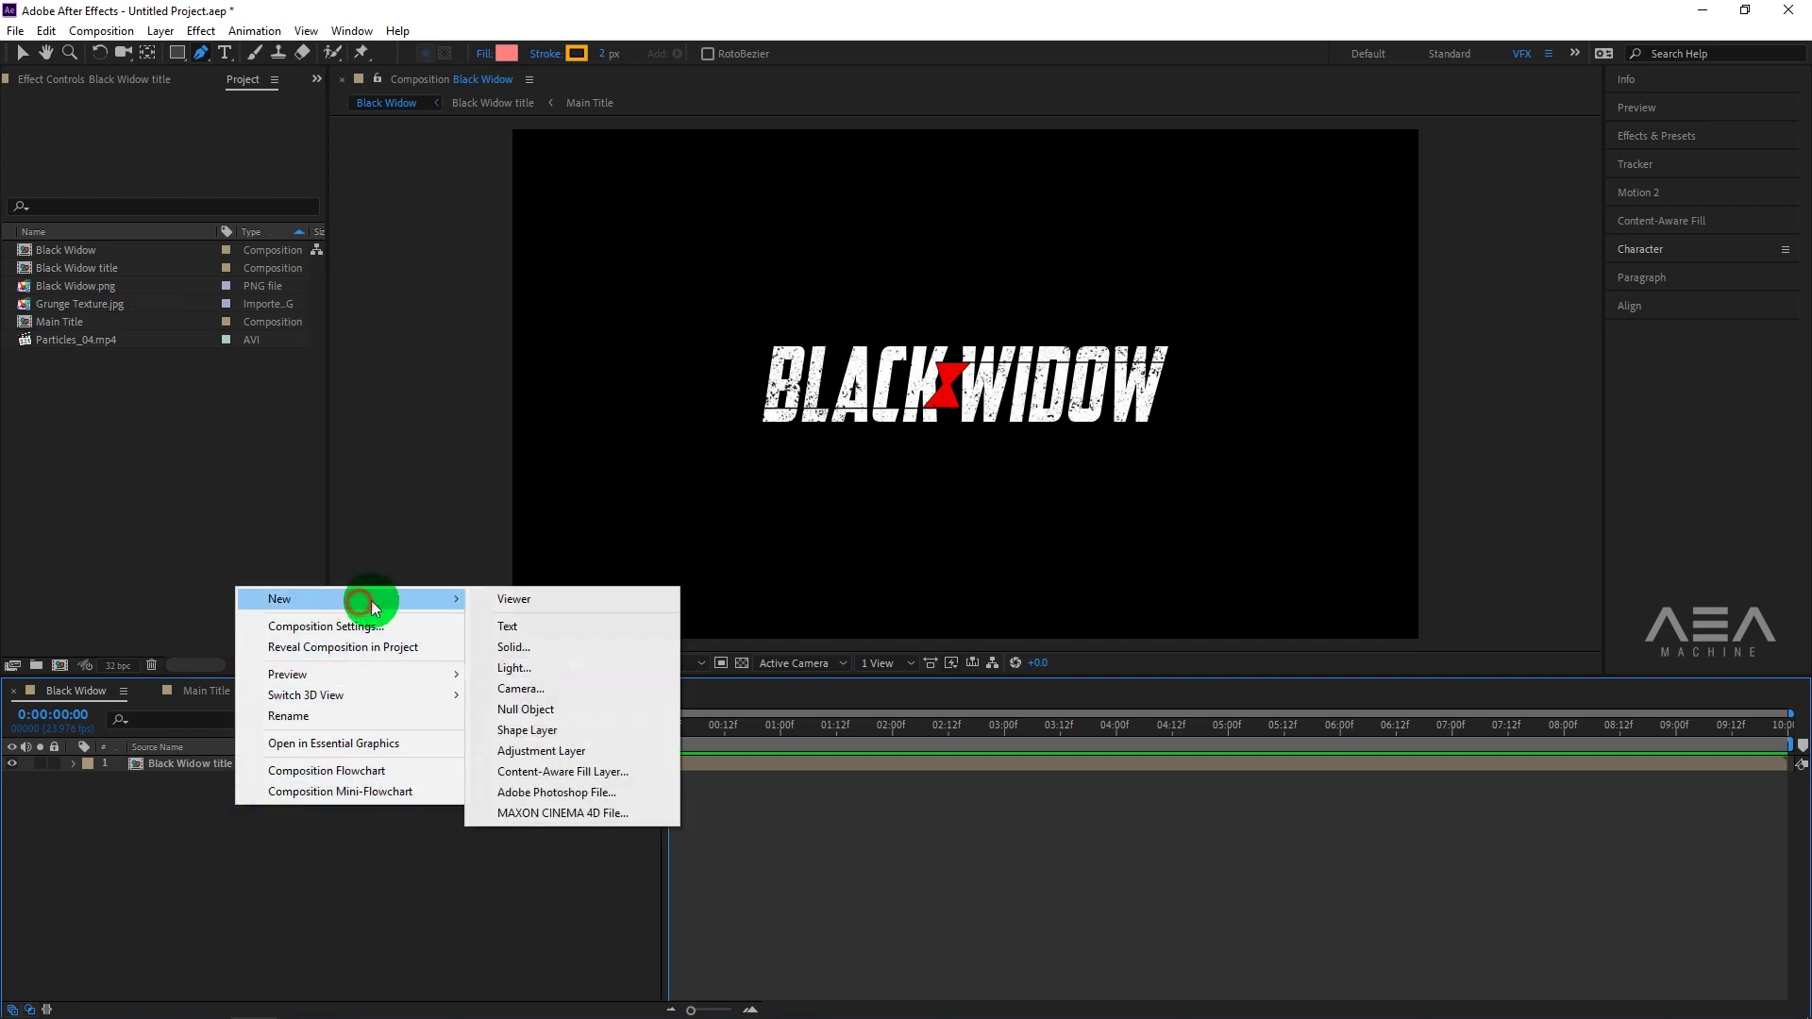
click(515, 647)
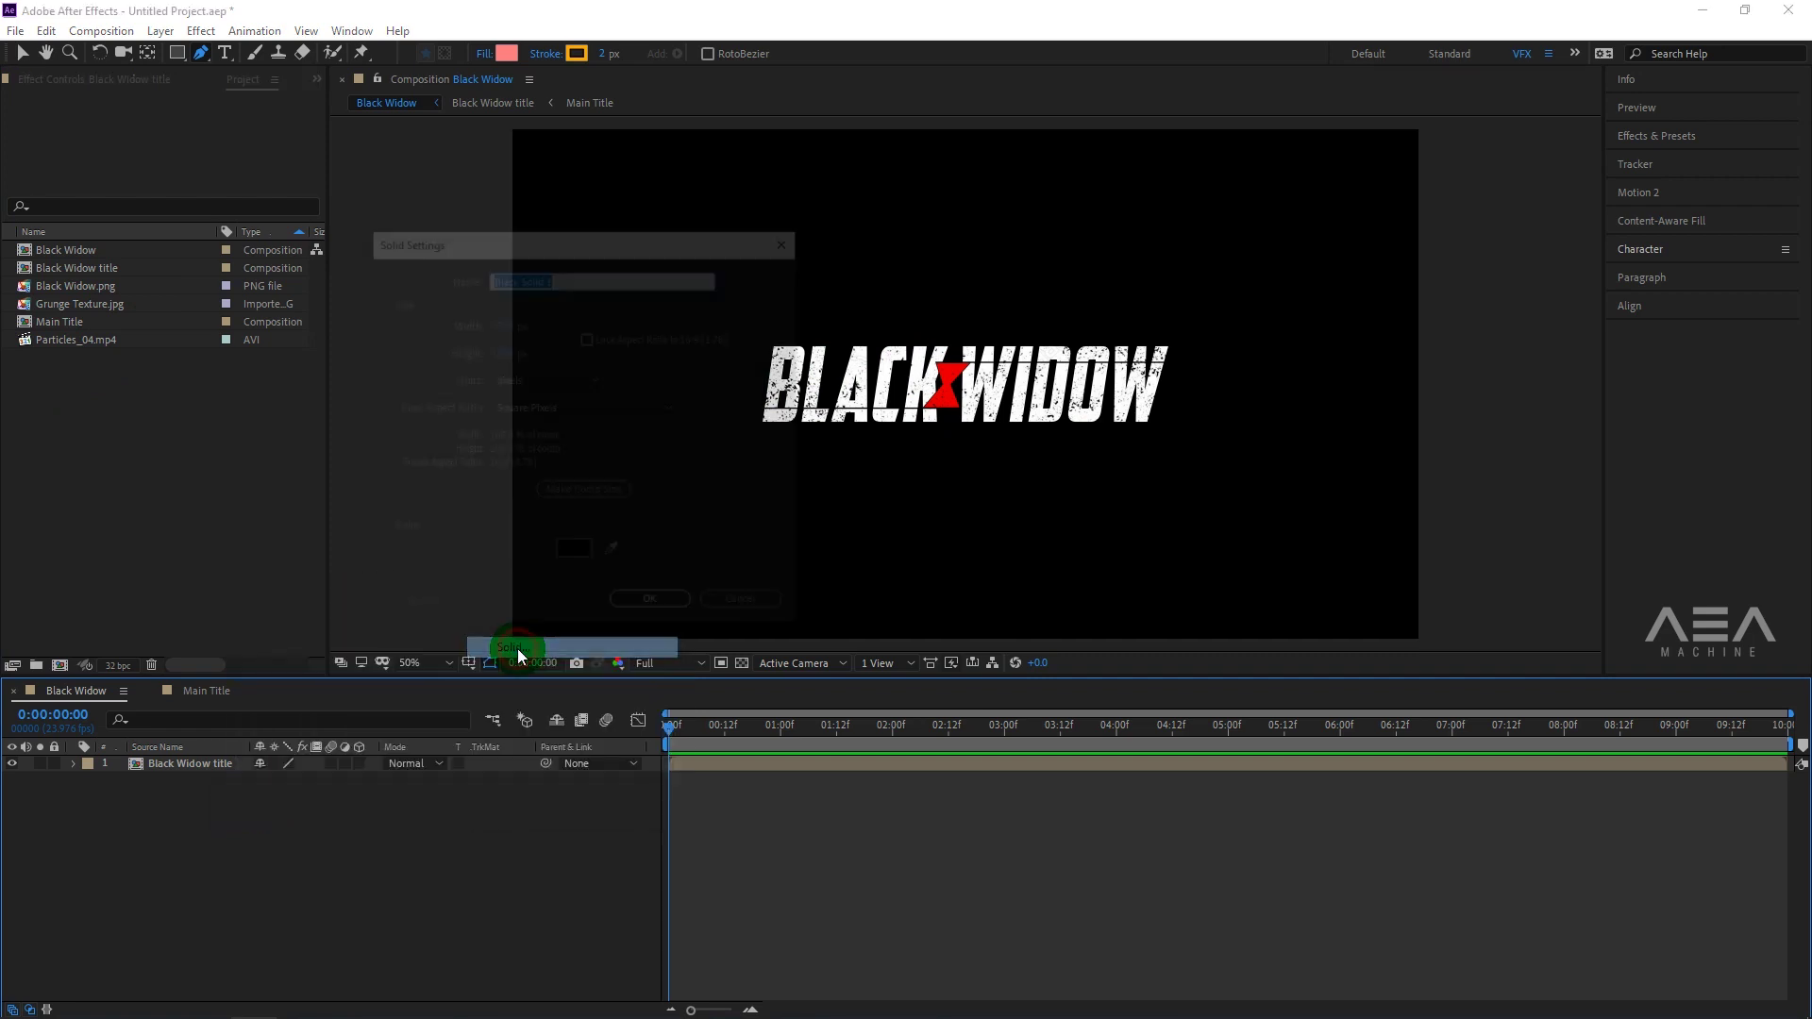
click(595, 274)
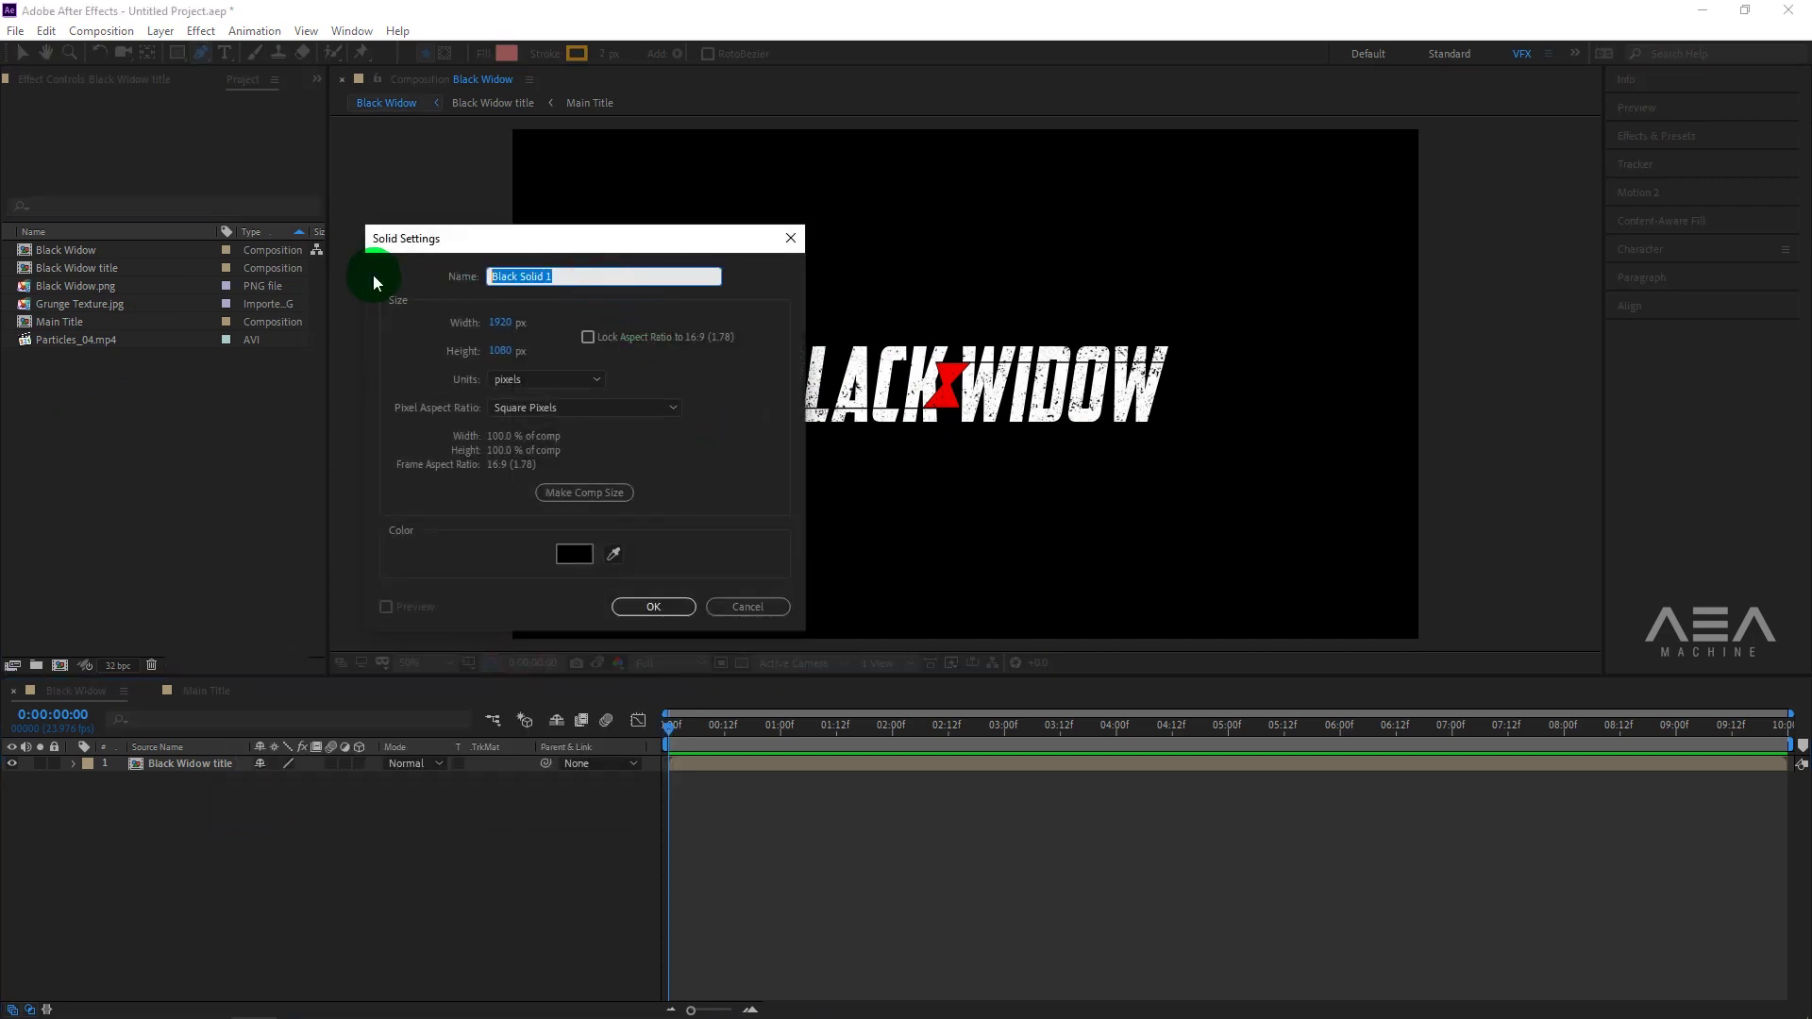
text(BG)
click(653, 606)
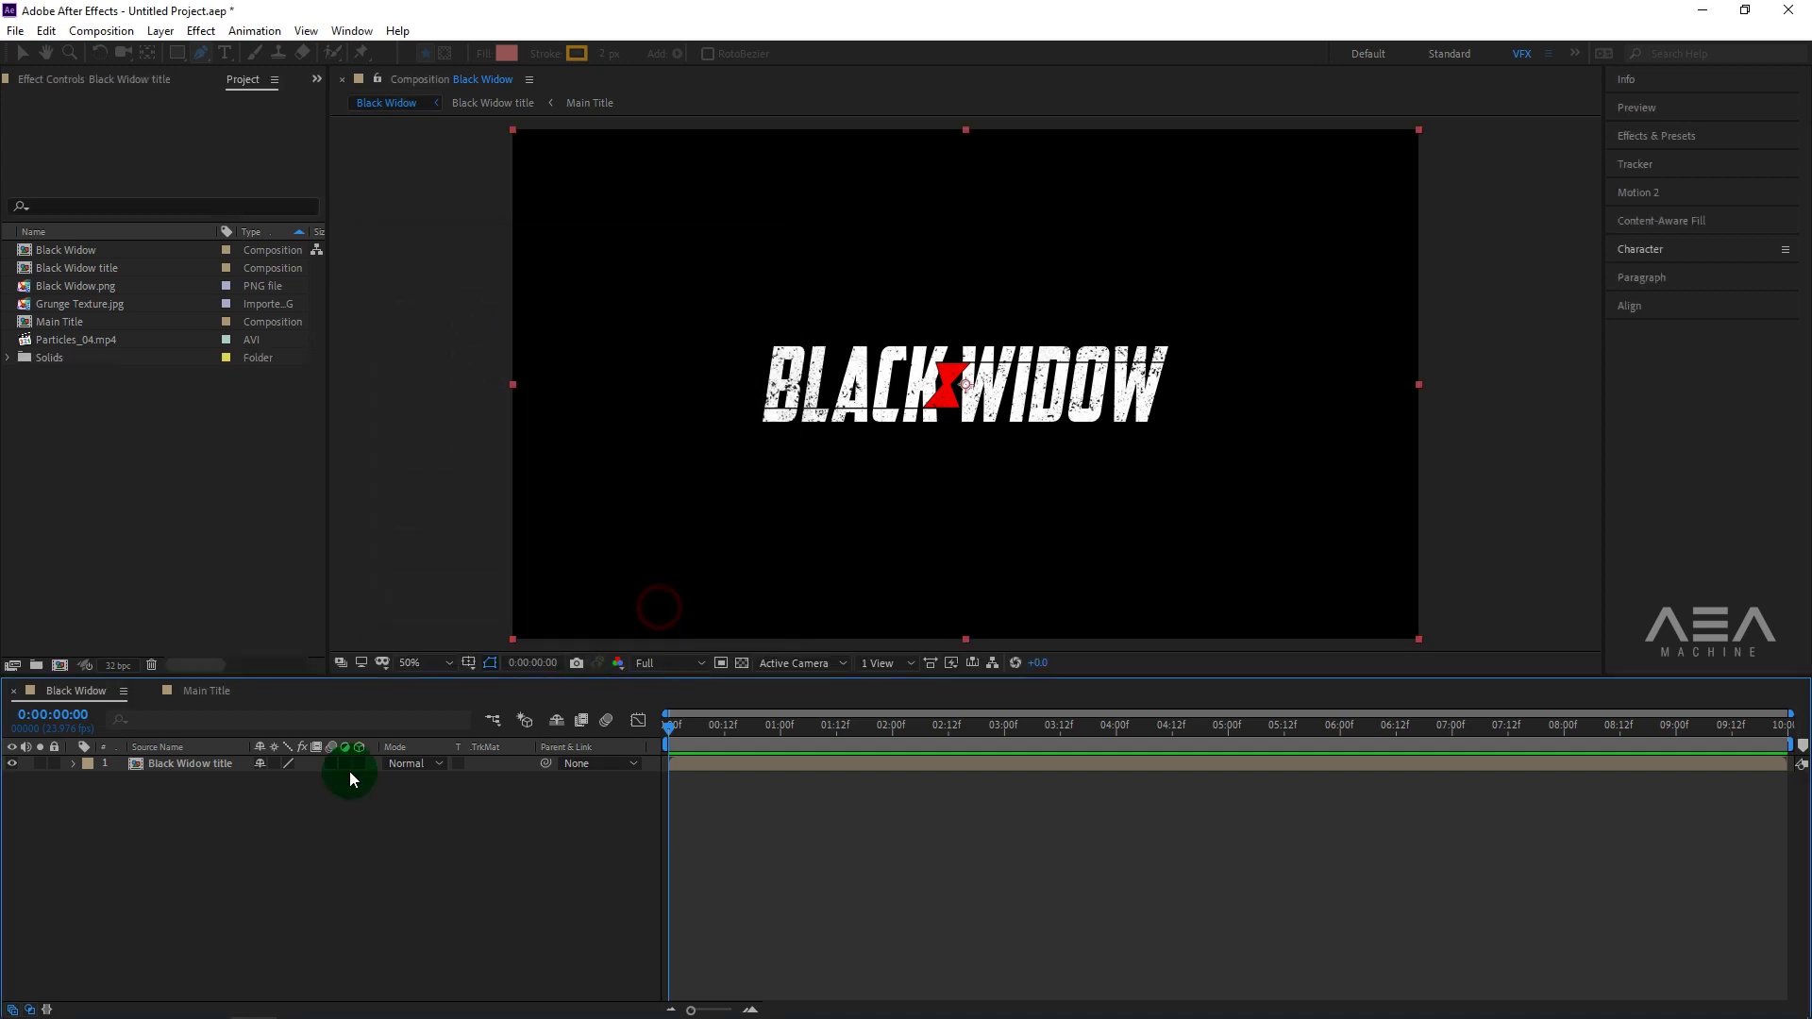
drag(190, 763, 187, 800)
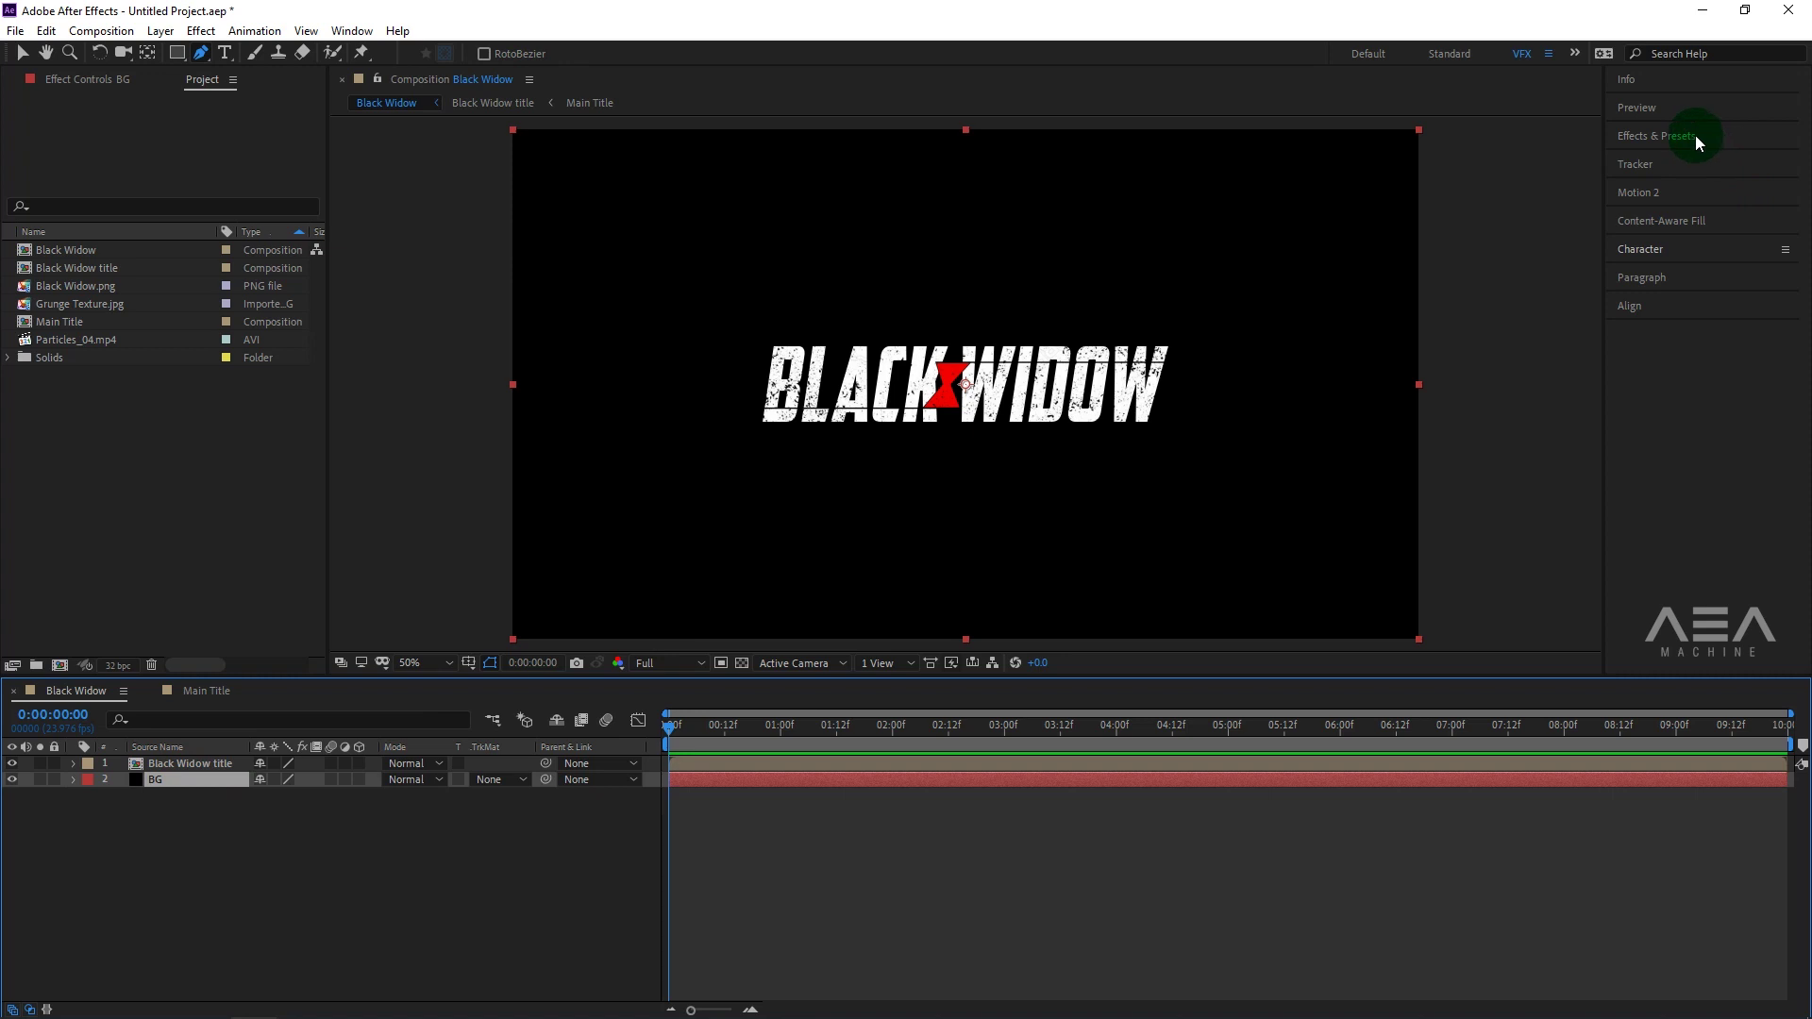
Apply Gradient Ramp to BG, set it to Radial Ramp and swap its colours.
click(1667, 136)
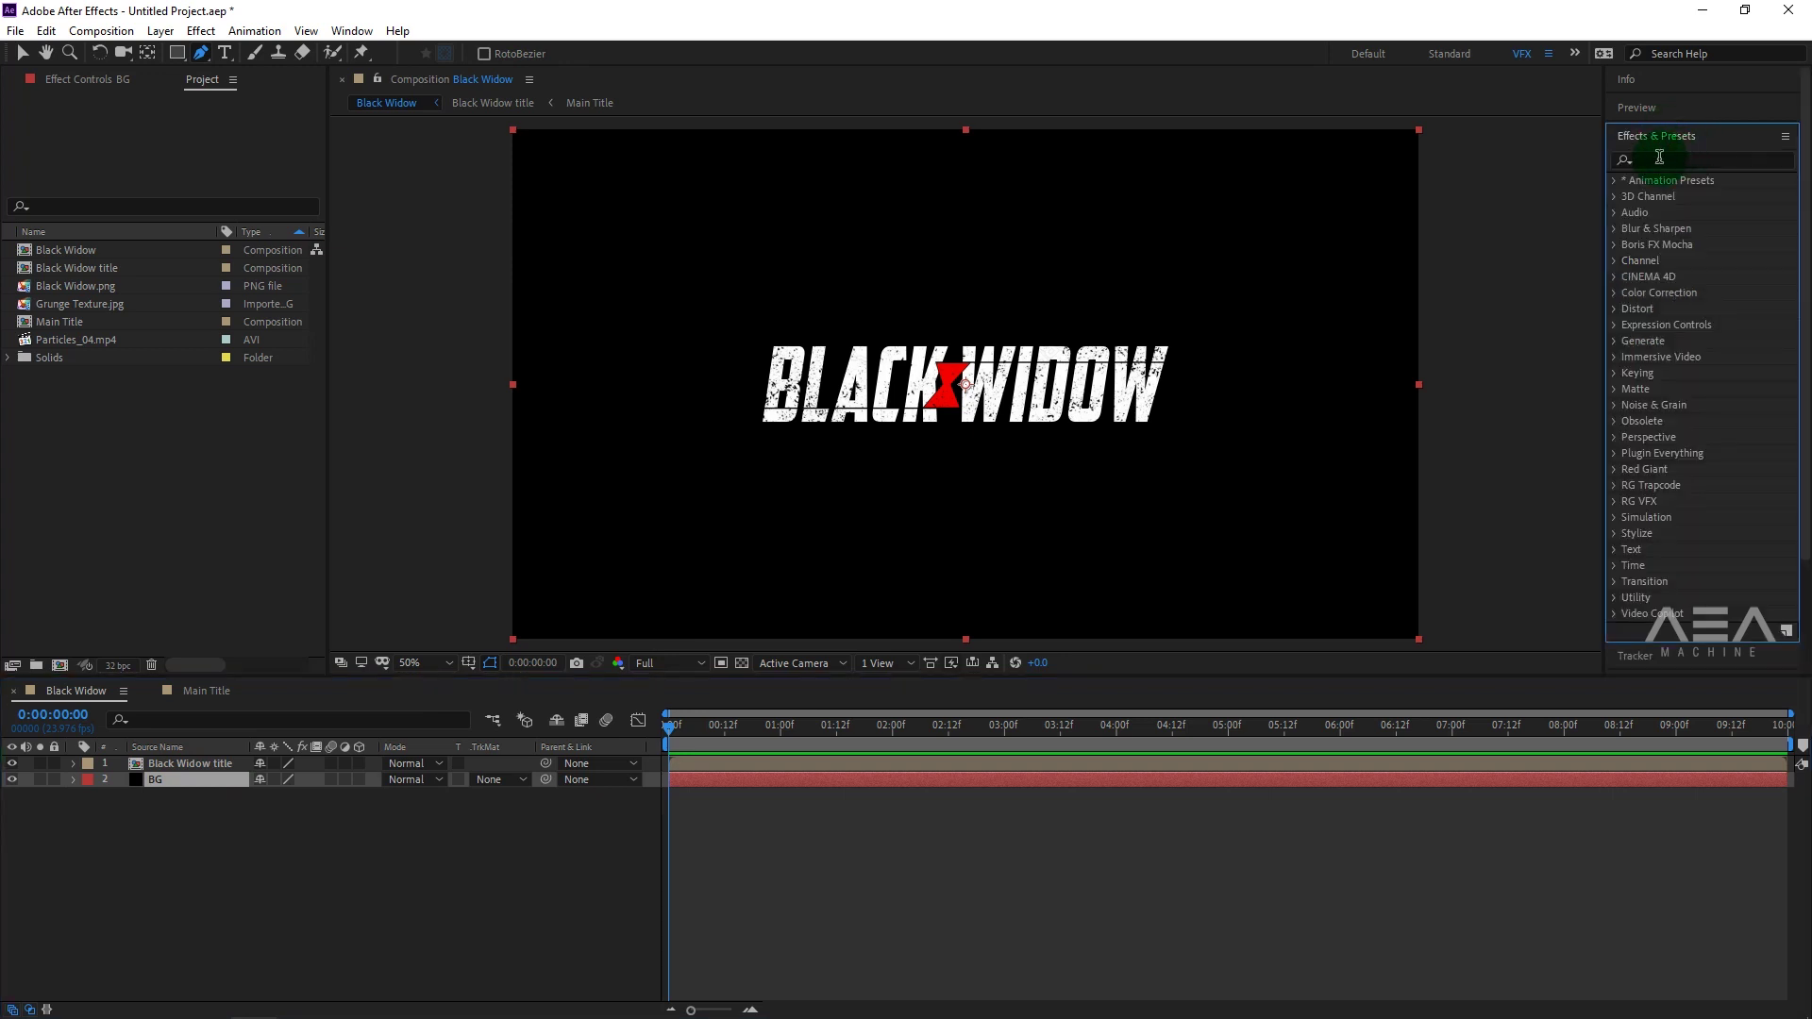
click(1659, 157)
text(Ramp)
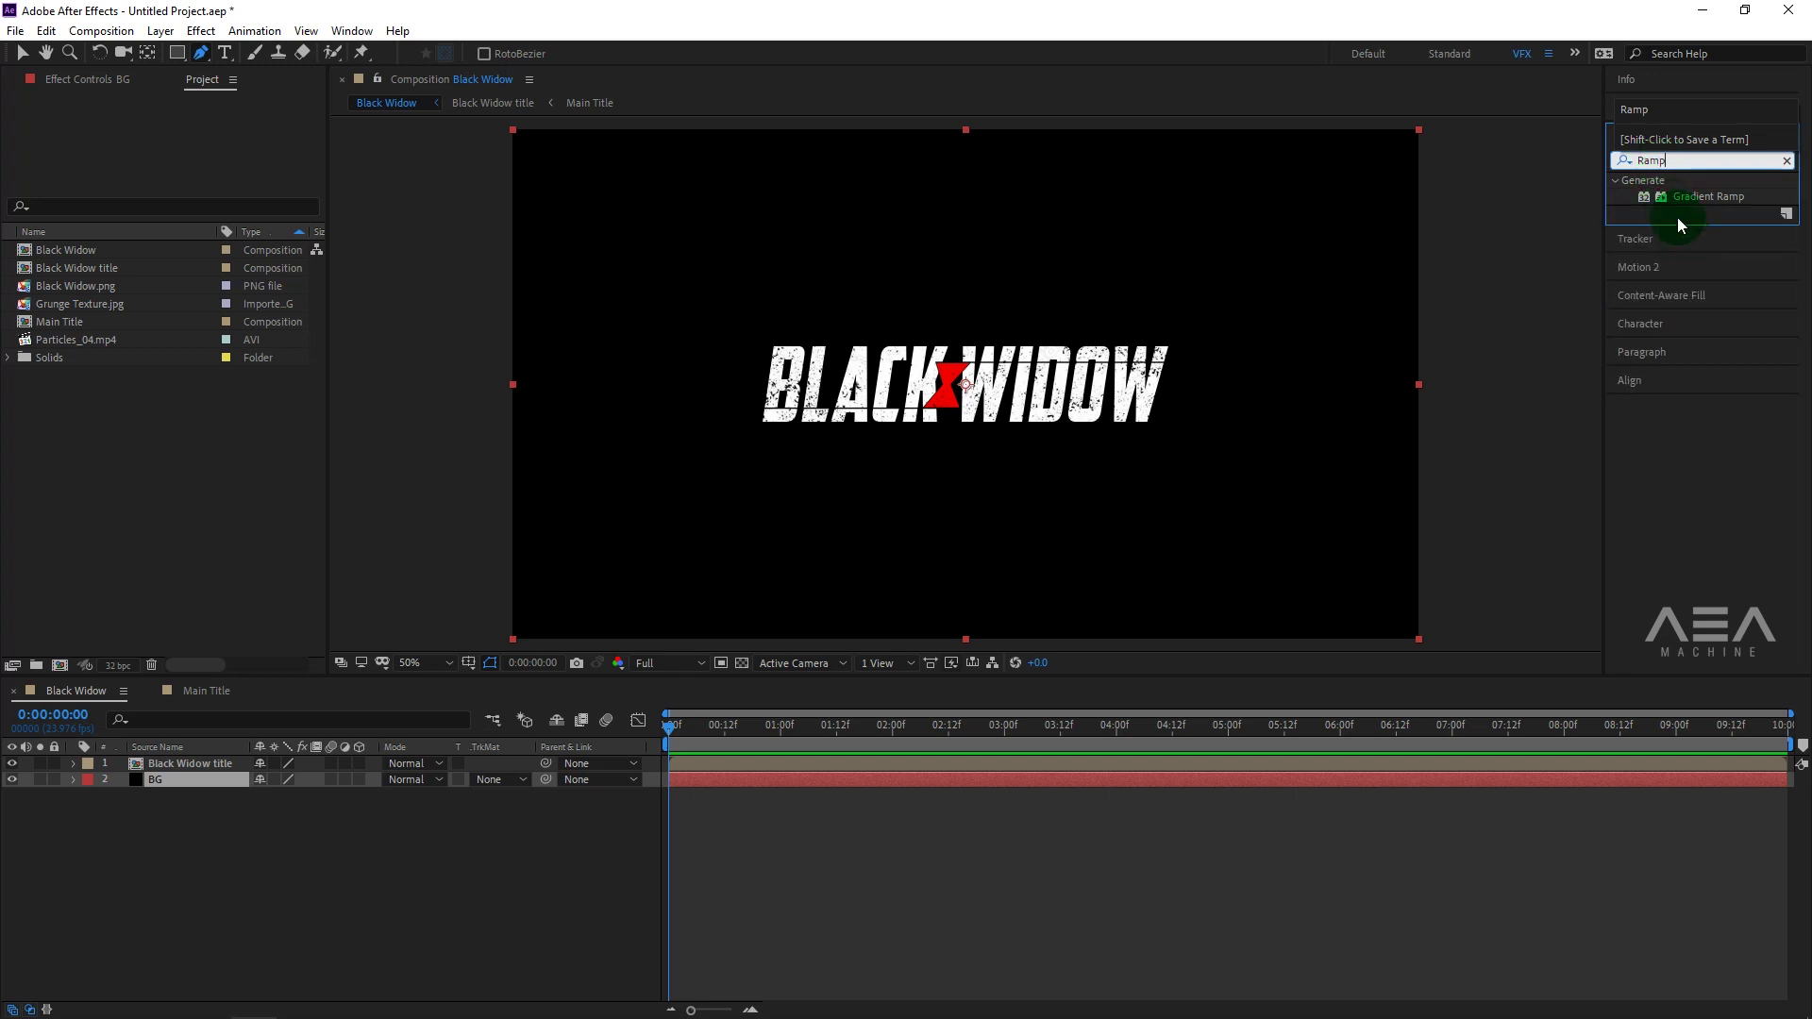
drag(1676, 198, 215, 778)
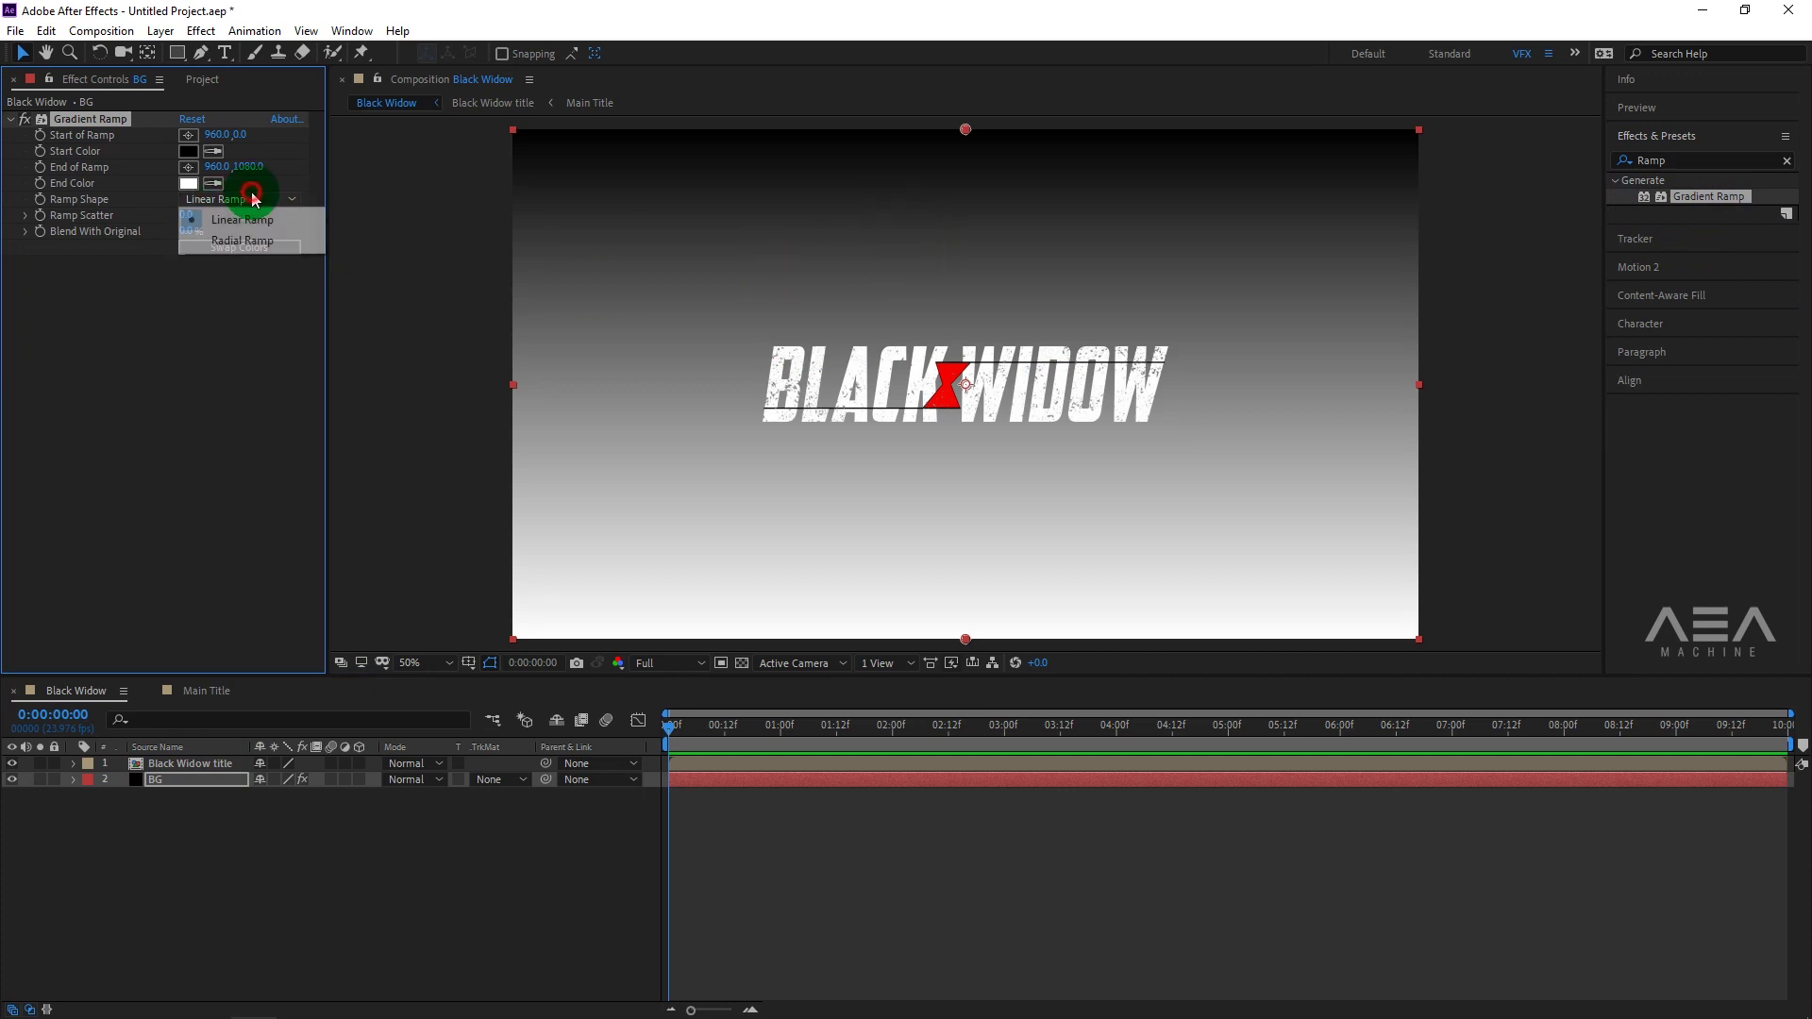
click(588, 297)
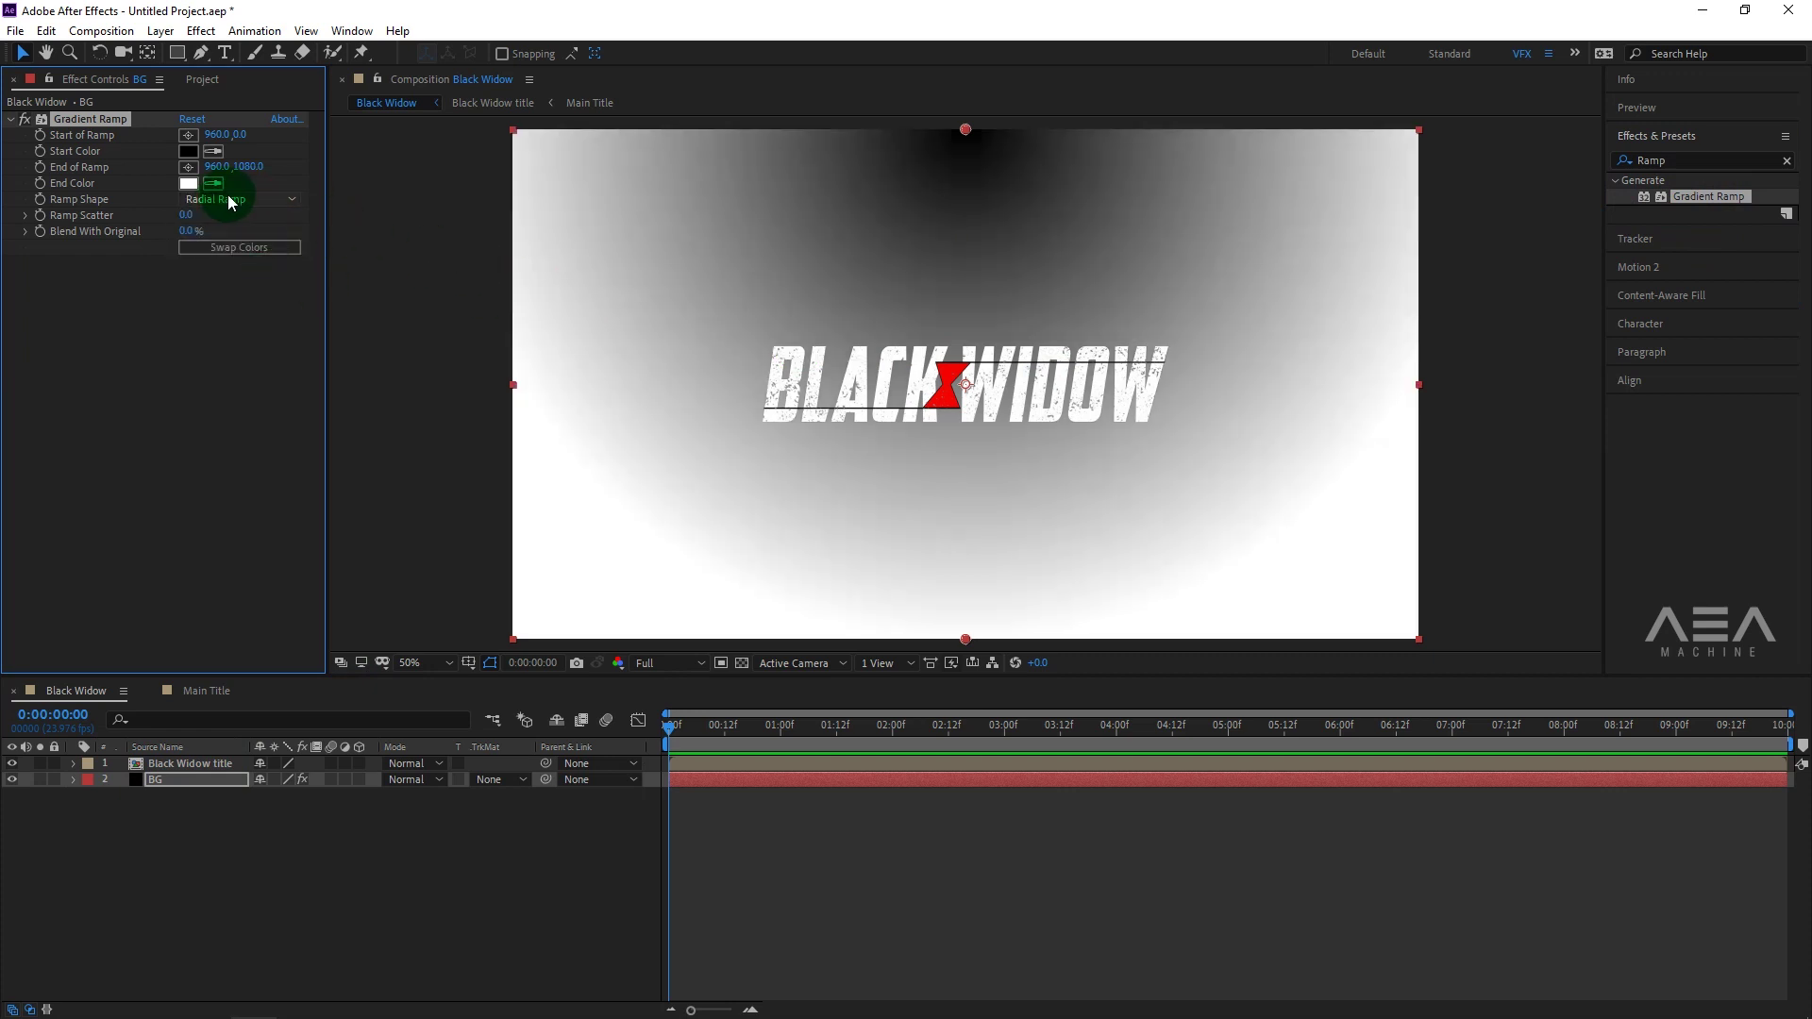
click(247, 250)
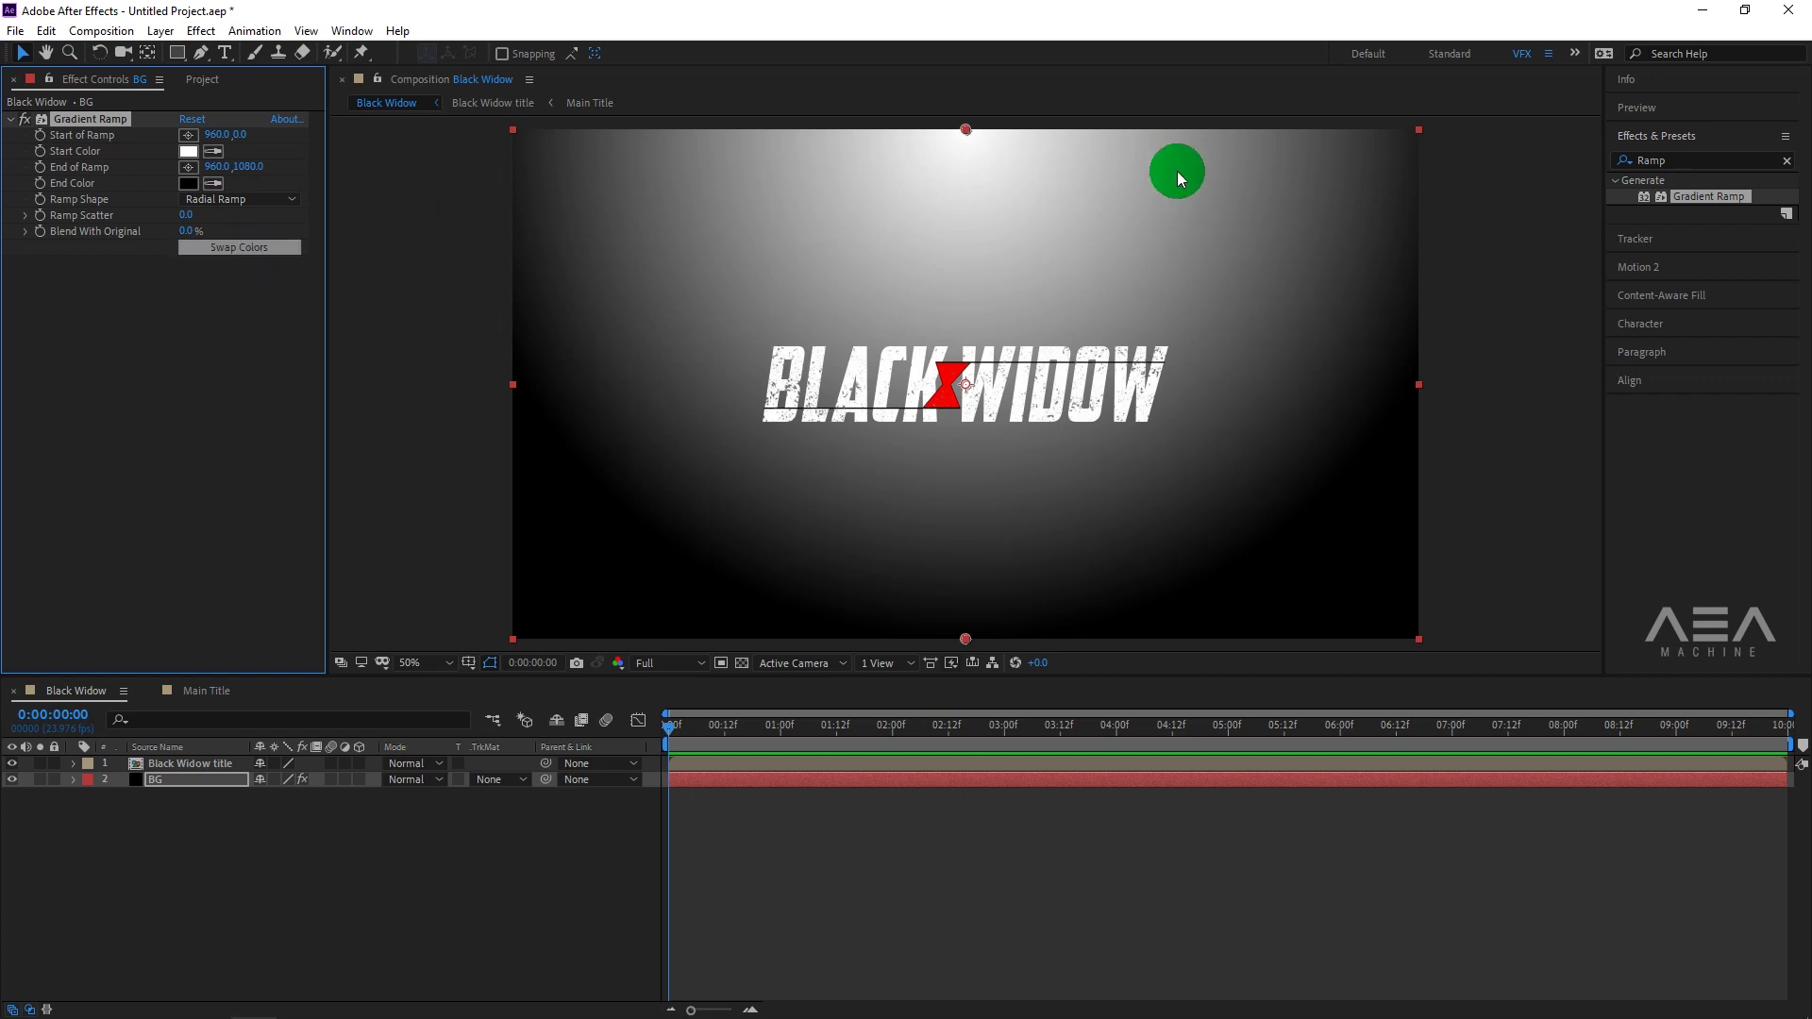
Move the ramp's start point above the frame and set the start colour to dark grey #333333.
key(comma)
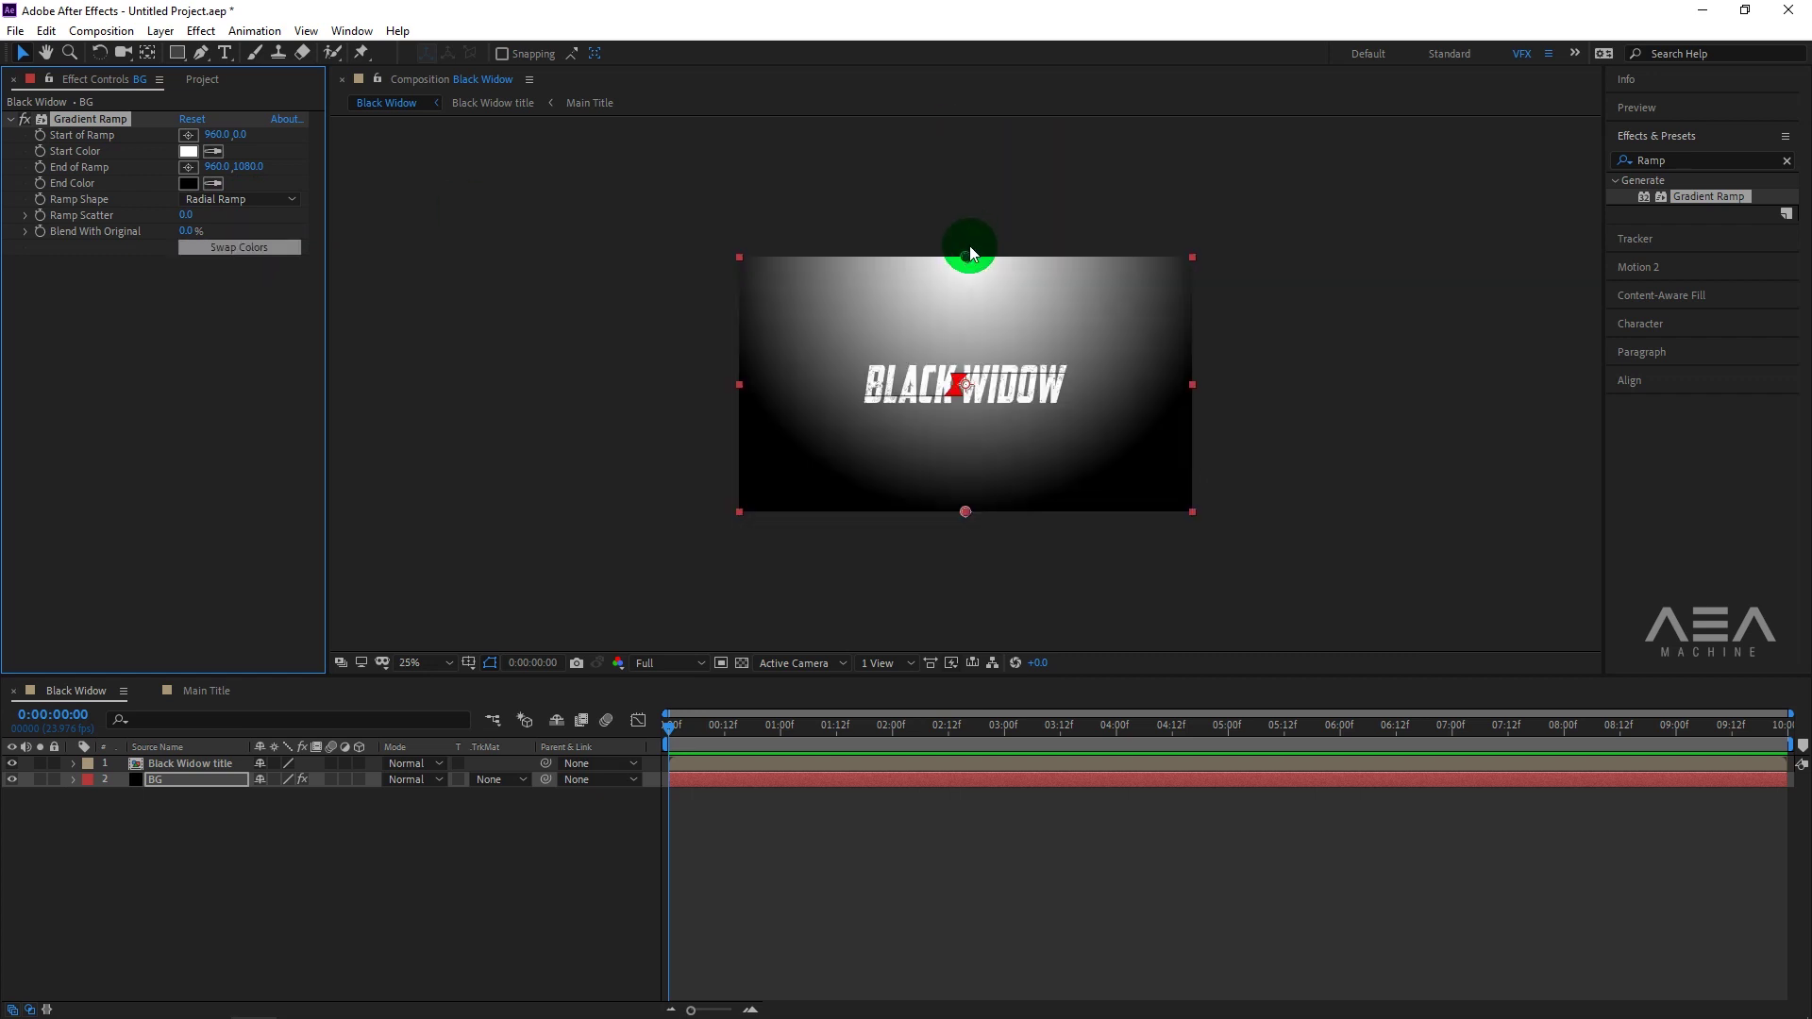
mouse_move(966, 135)
mouse_down()
mouse_move(969, 222)
mouse_move(968, 60)
mouse_move(965, 151)
mouse_up()
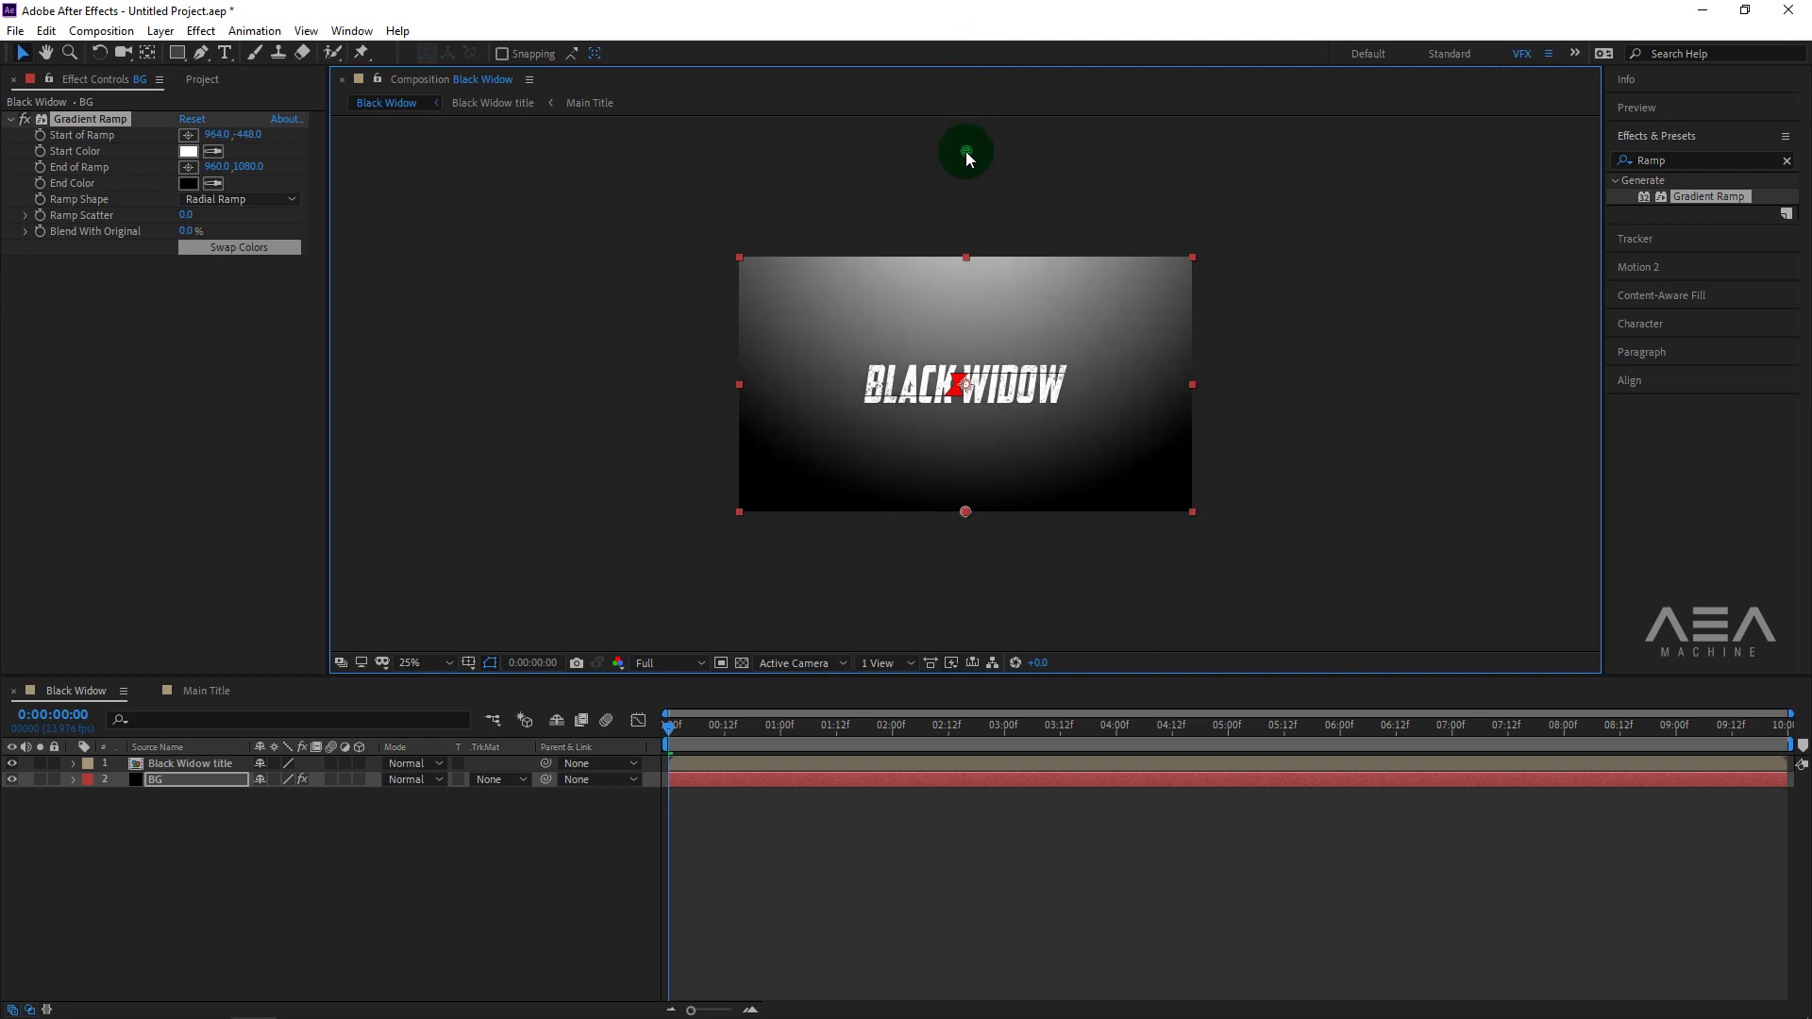
click(195, 154)
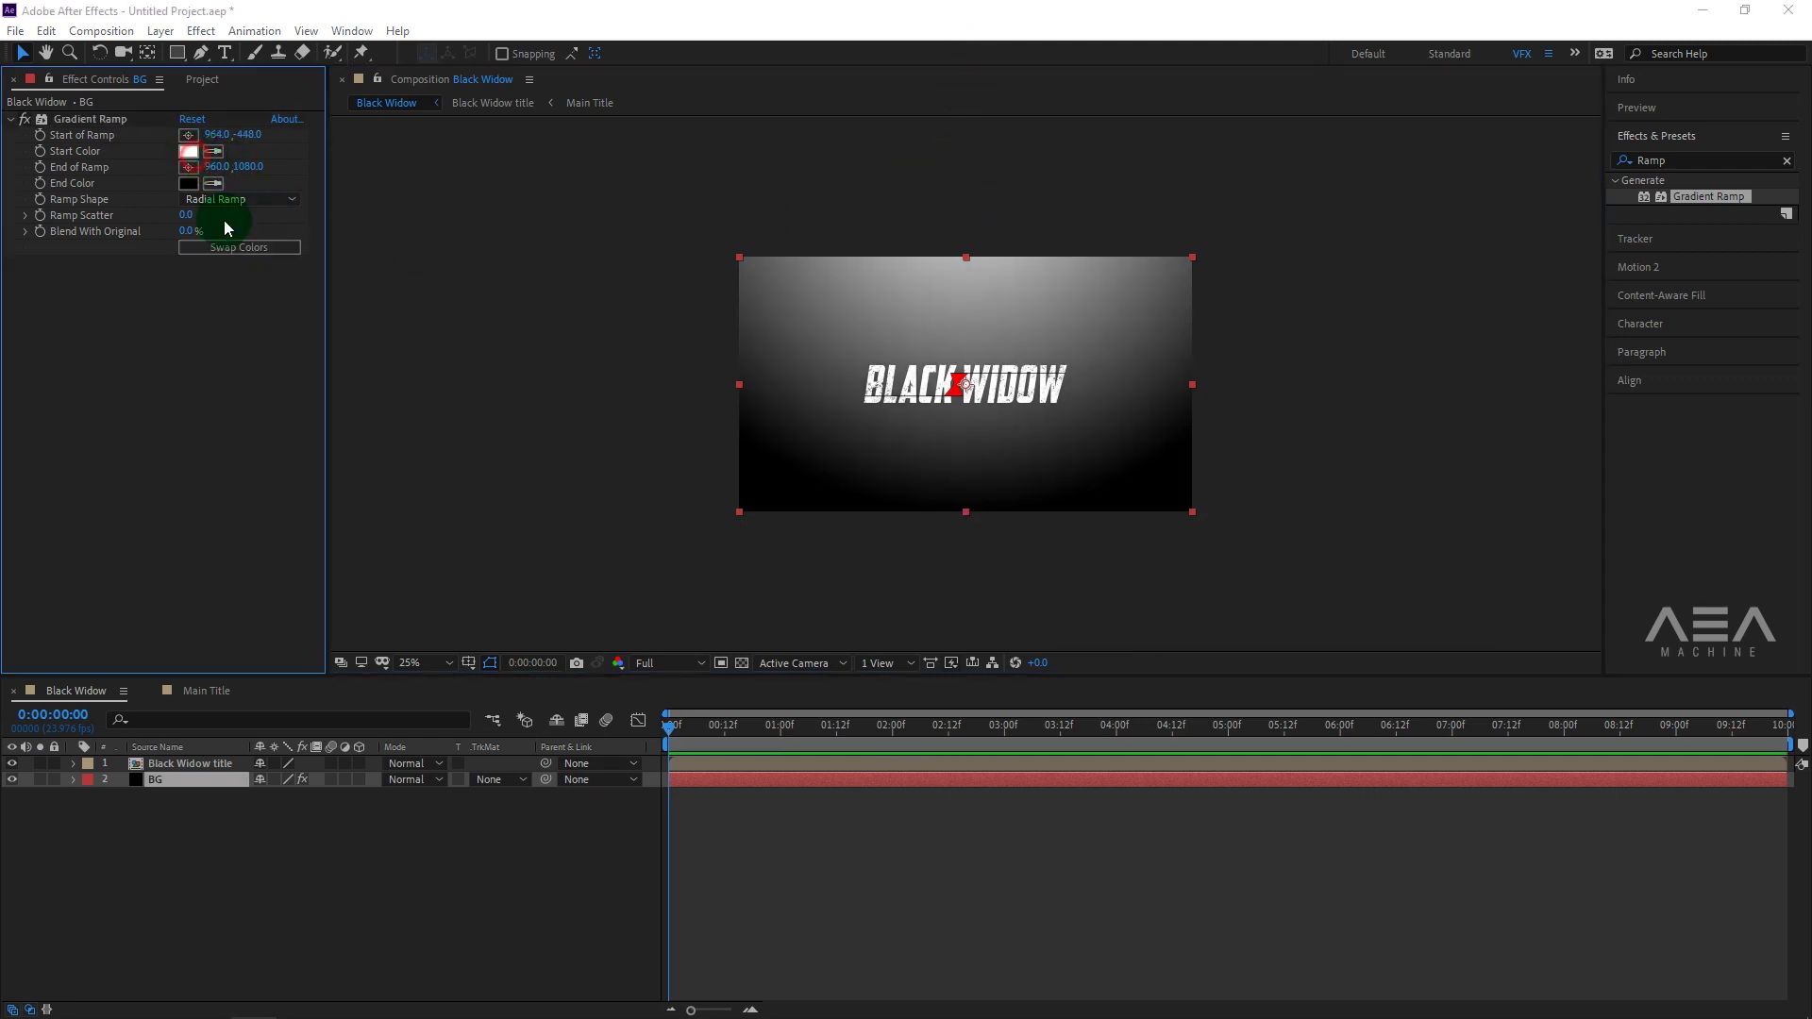
drag(122, 534, 47, 573)
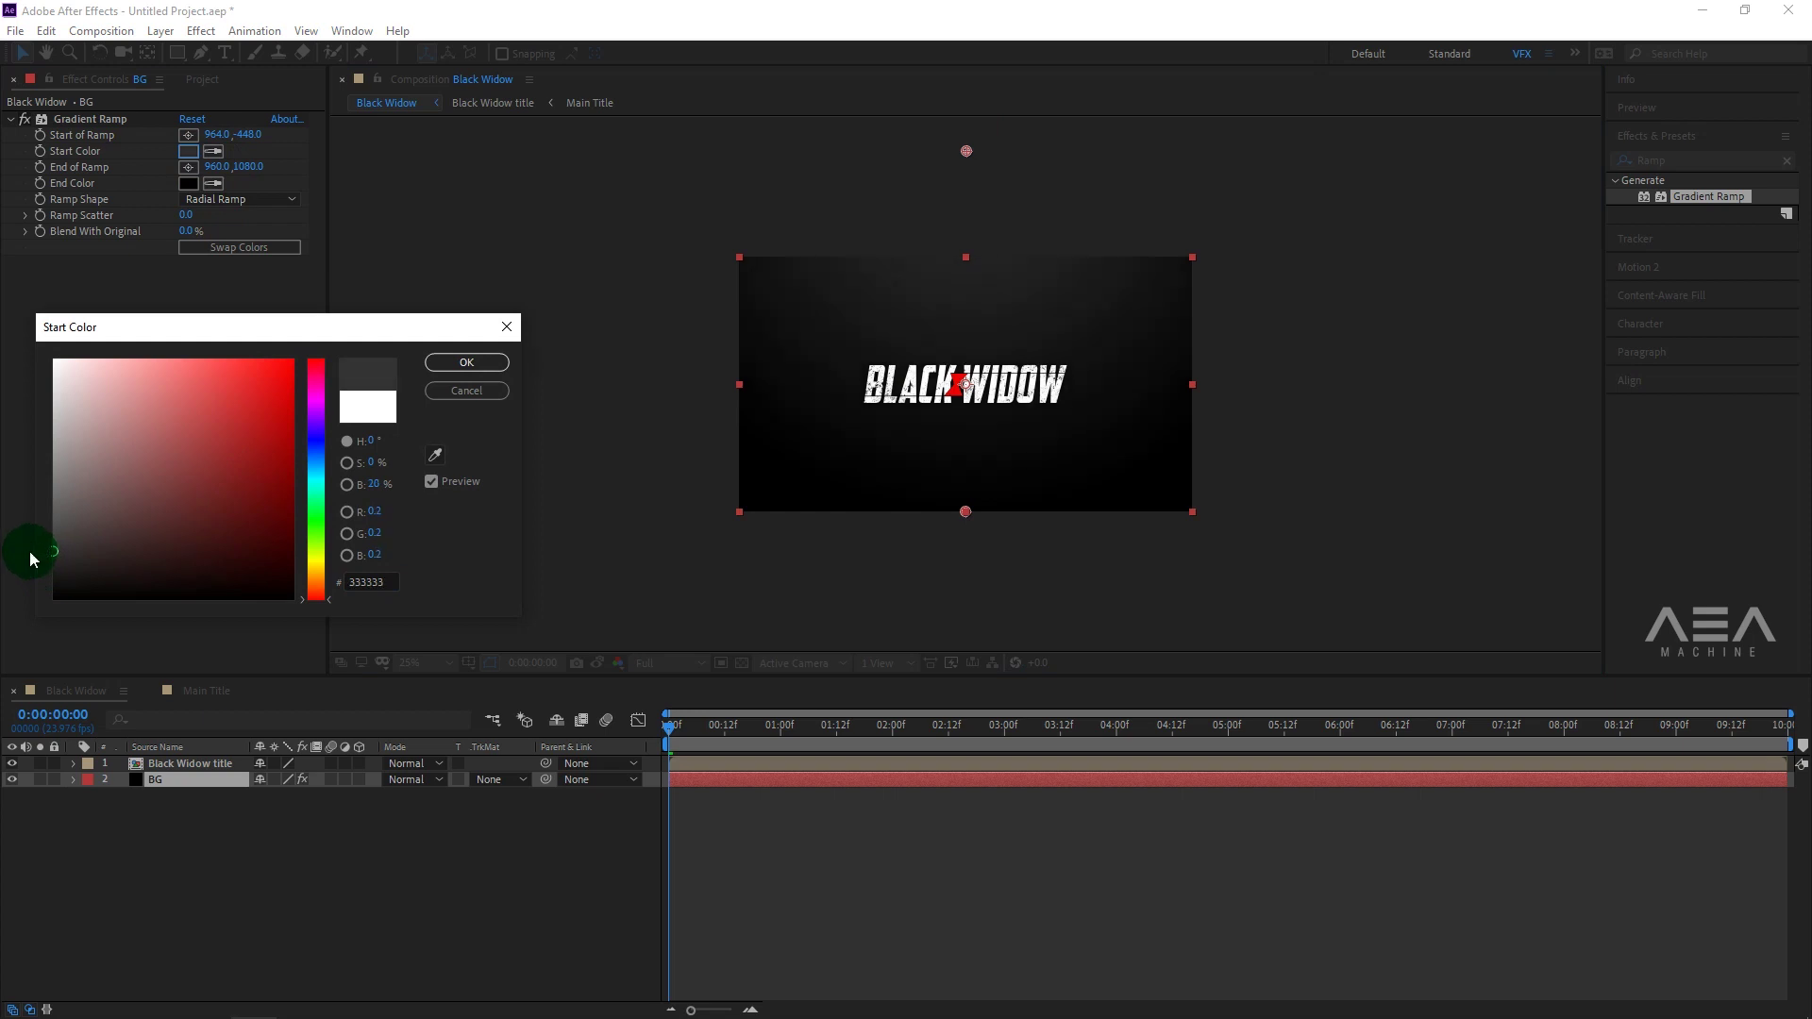
click(486, 385)
click(469, 365)
Toggle the BG layer off and on to compare, then collapse the Gradient Ramp settings.
key(.)
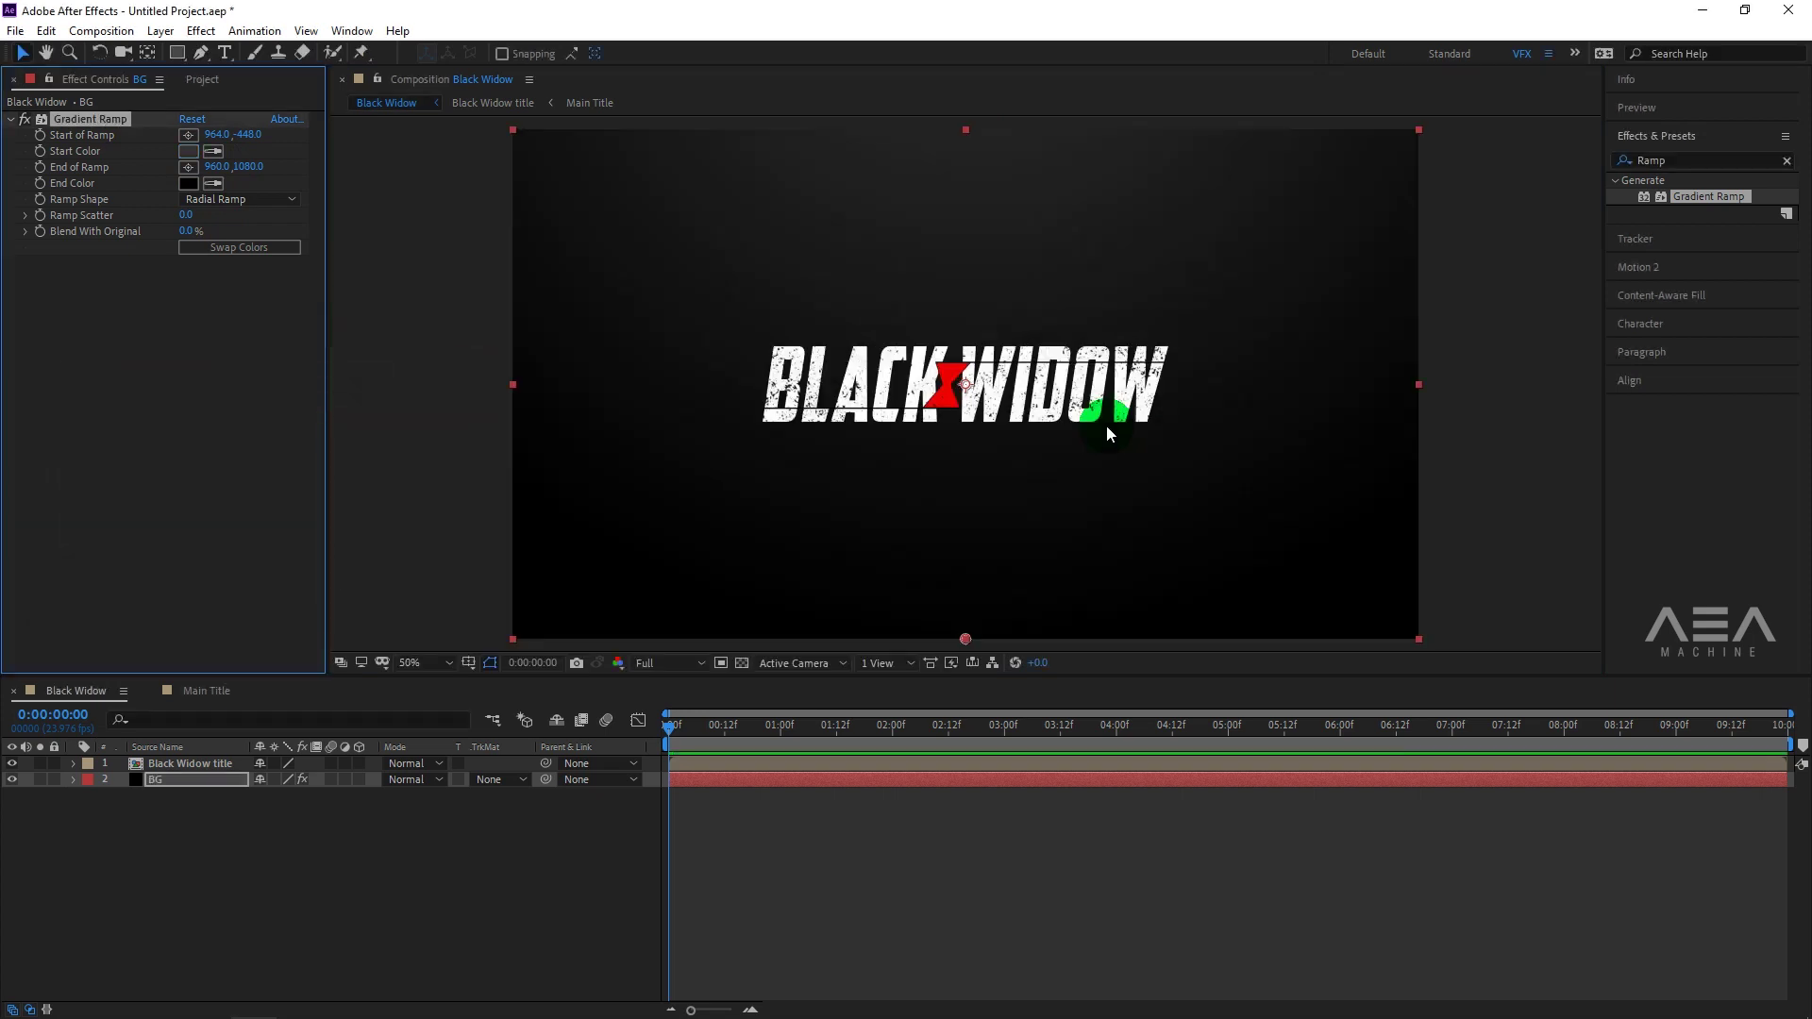
click(173, 857)
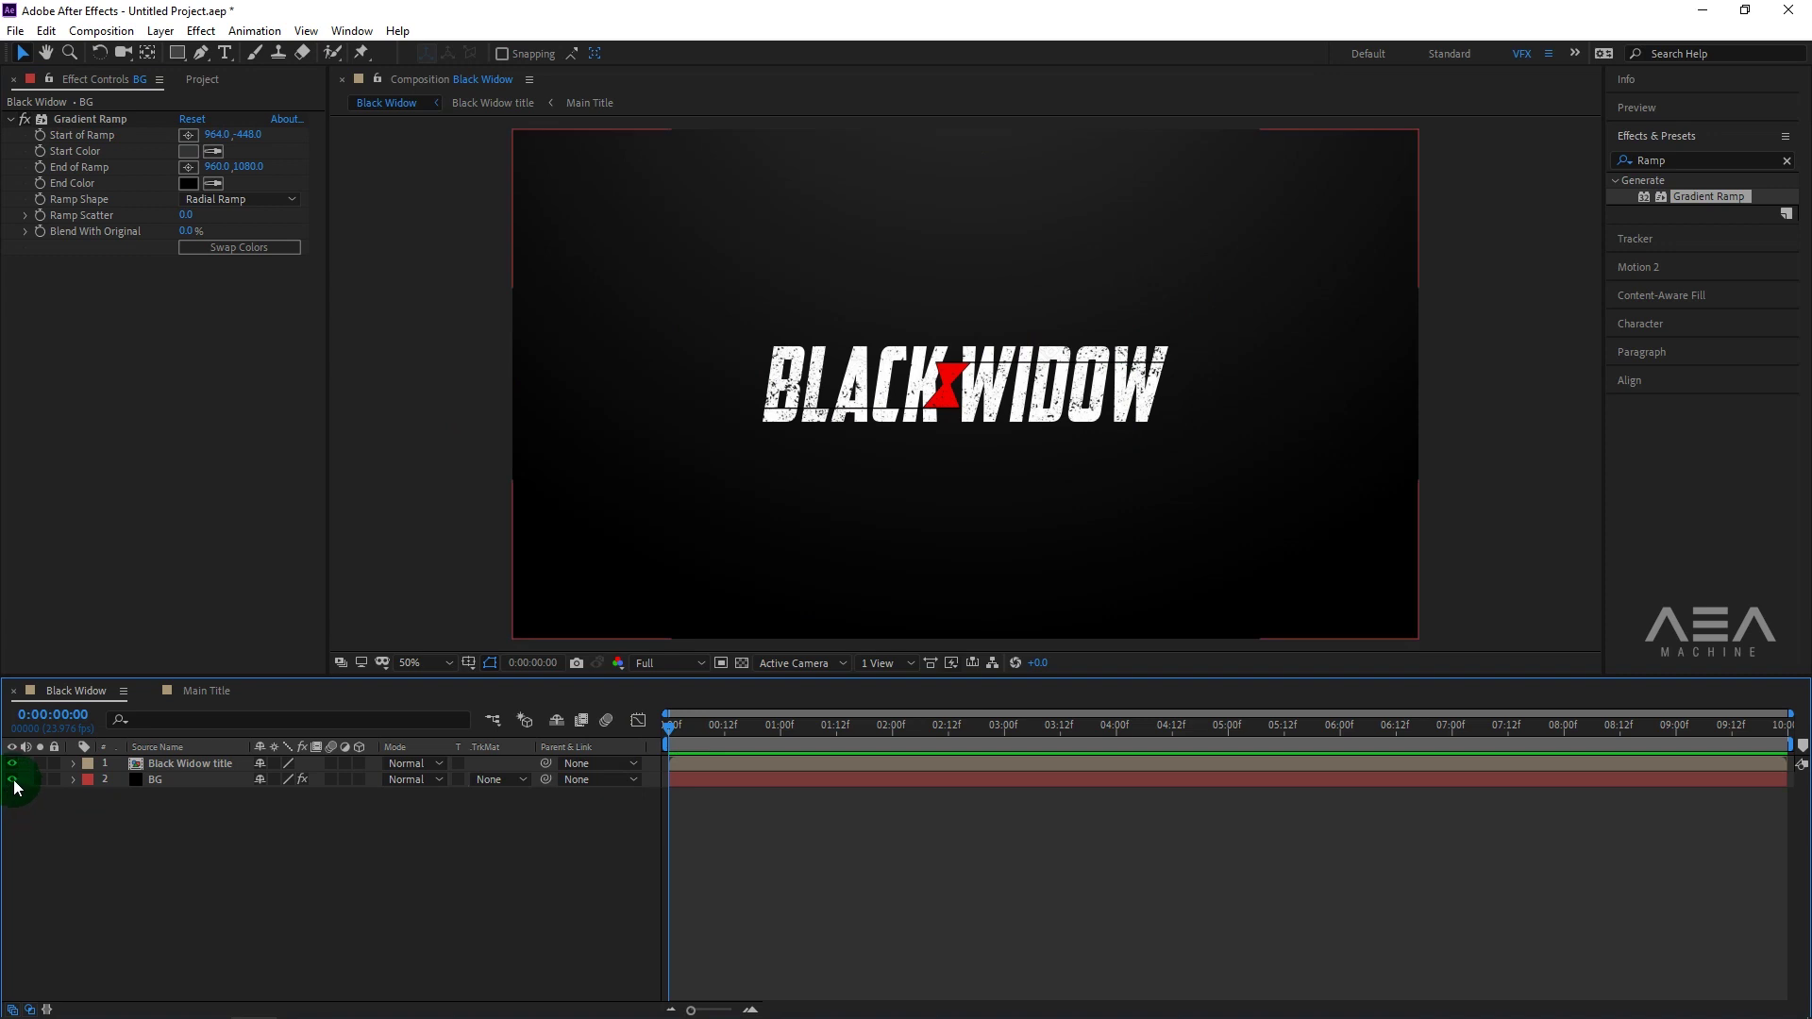
click(12, 779)
click(12, 779)
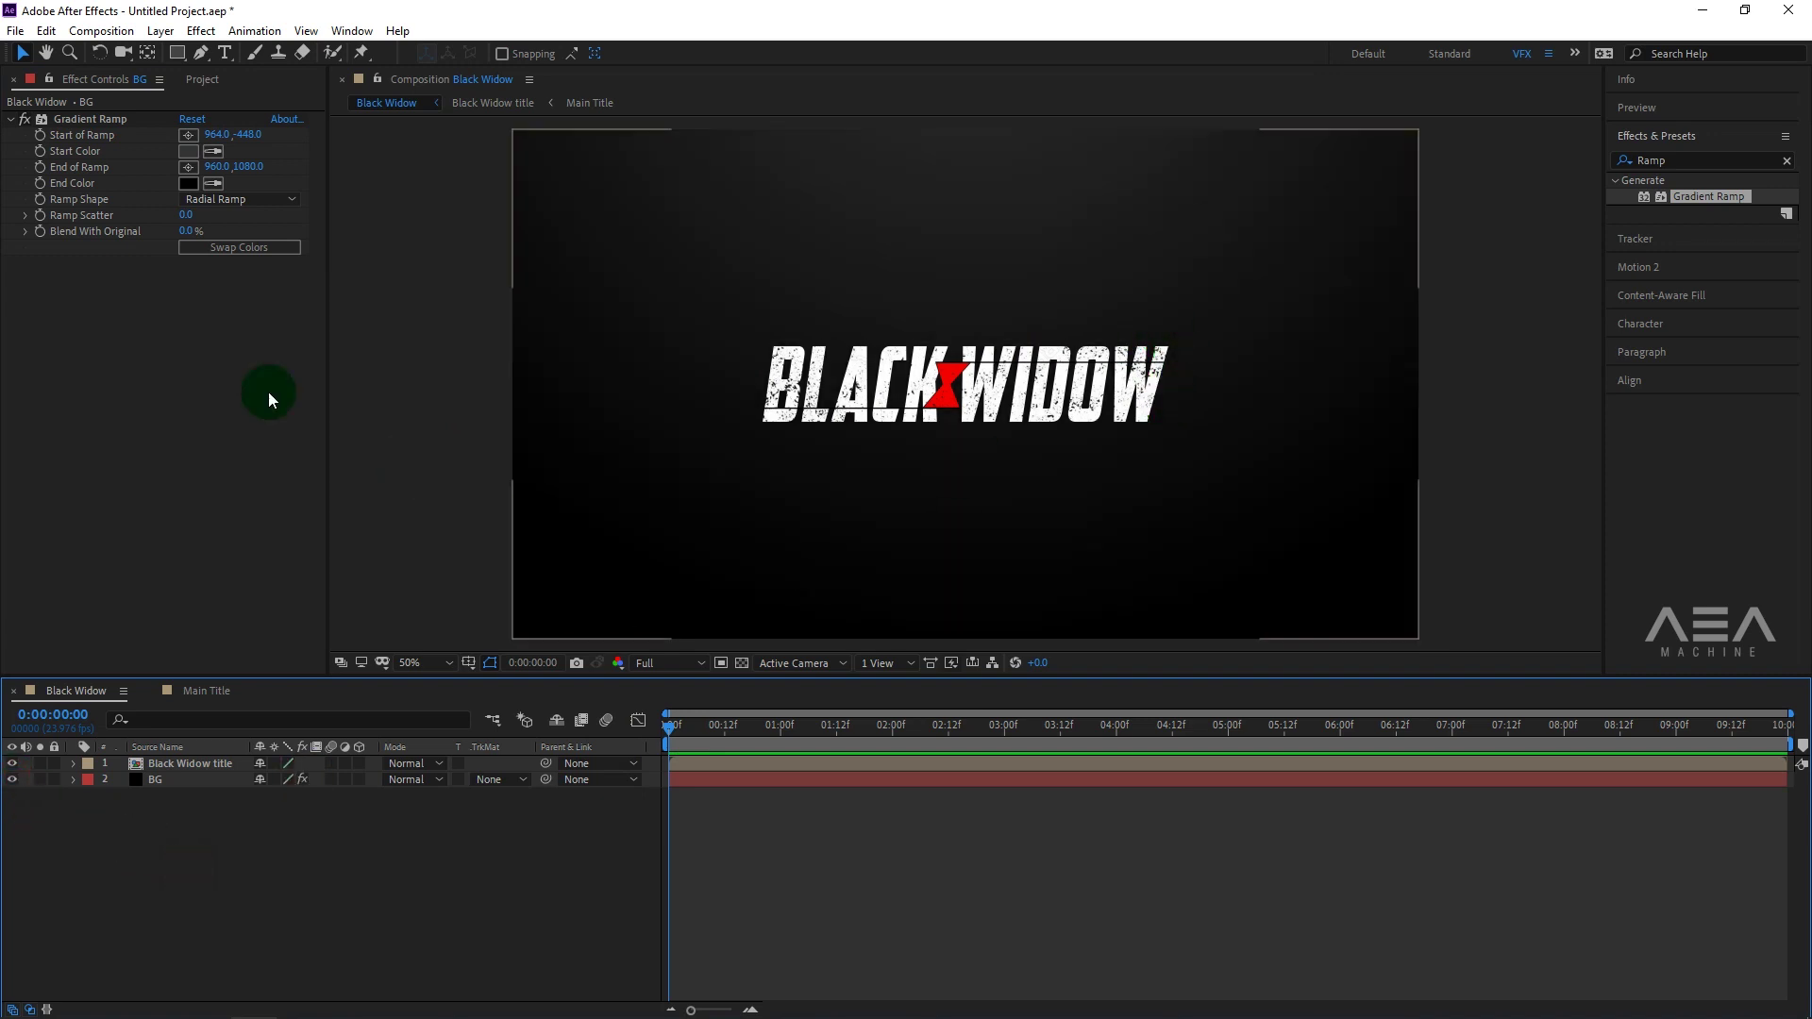
click(142, 354)
click(9, 120)
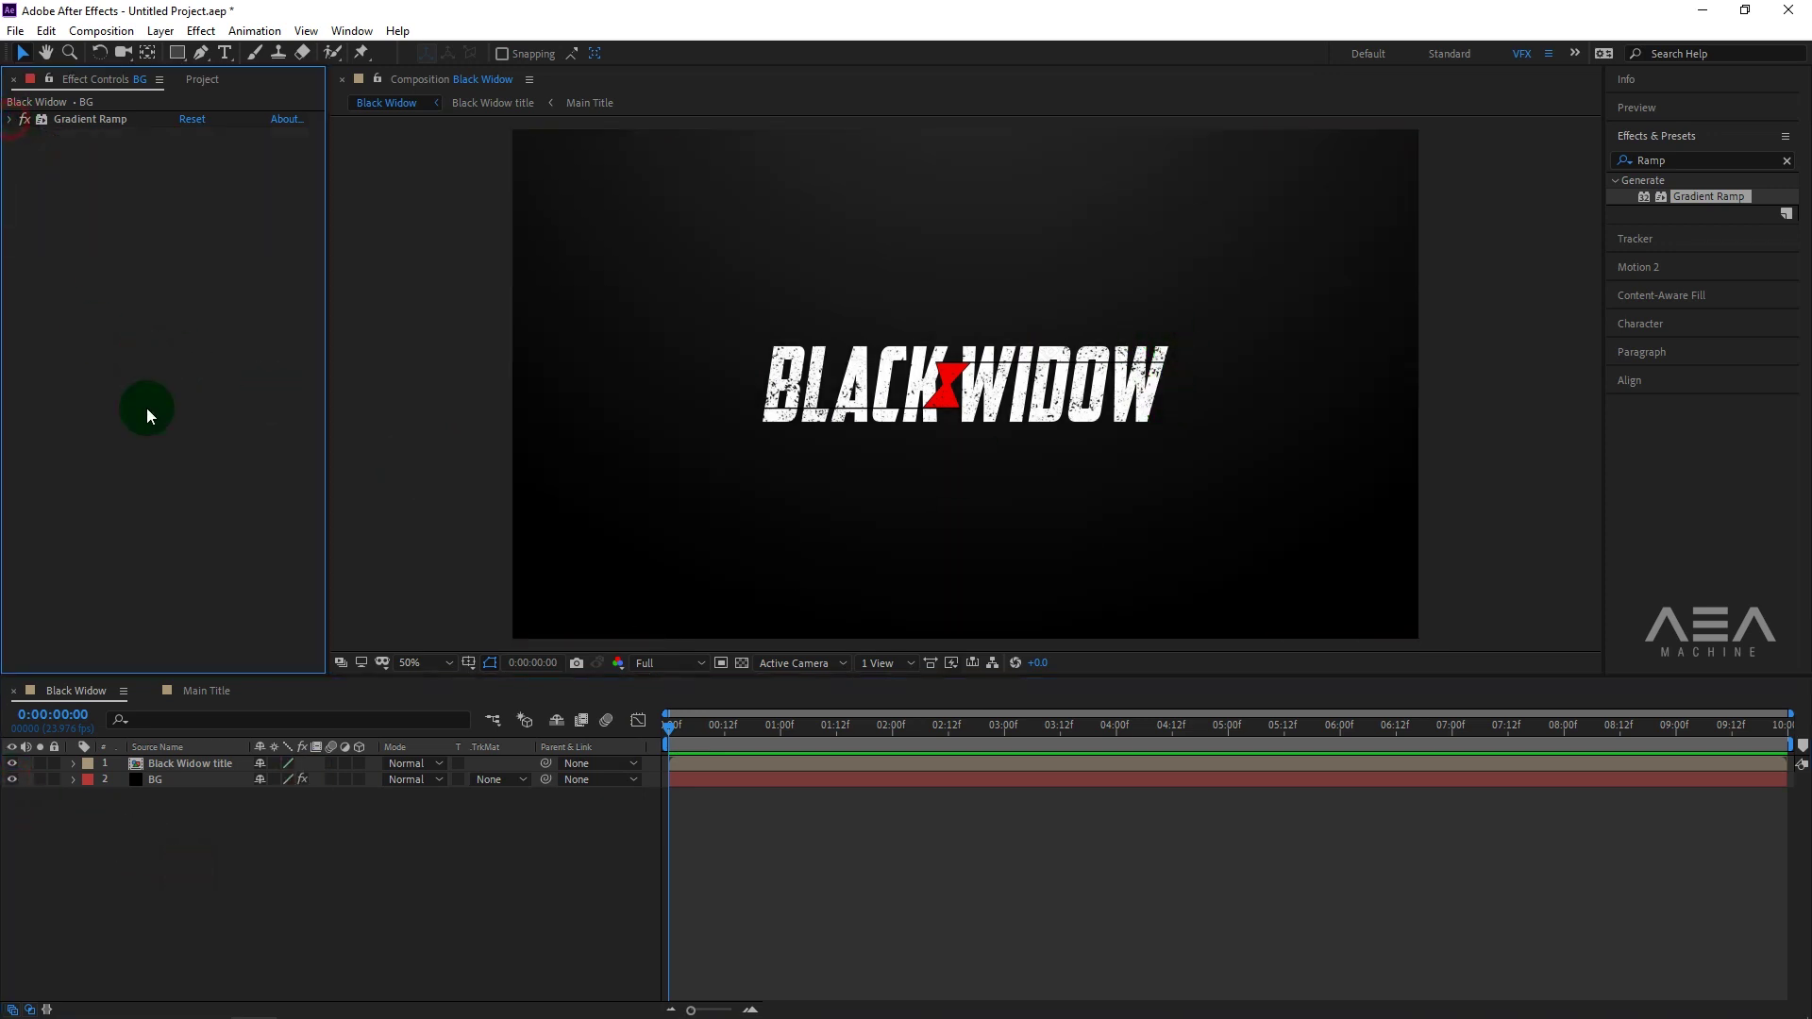
click(124, 861)
Add a new black solid layer named Optical Flare.
right_click(168, 808)
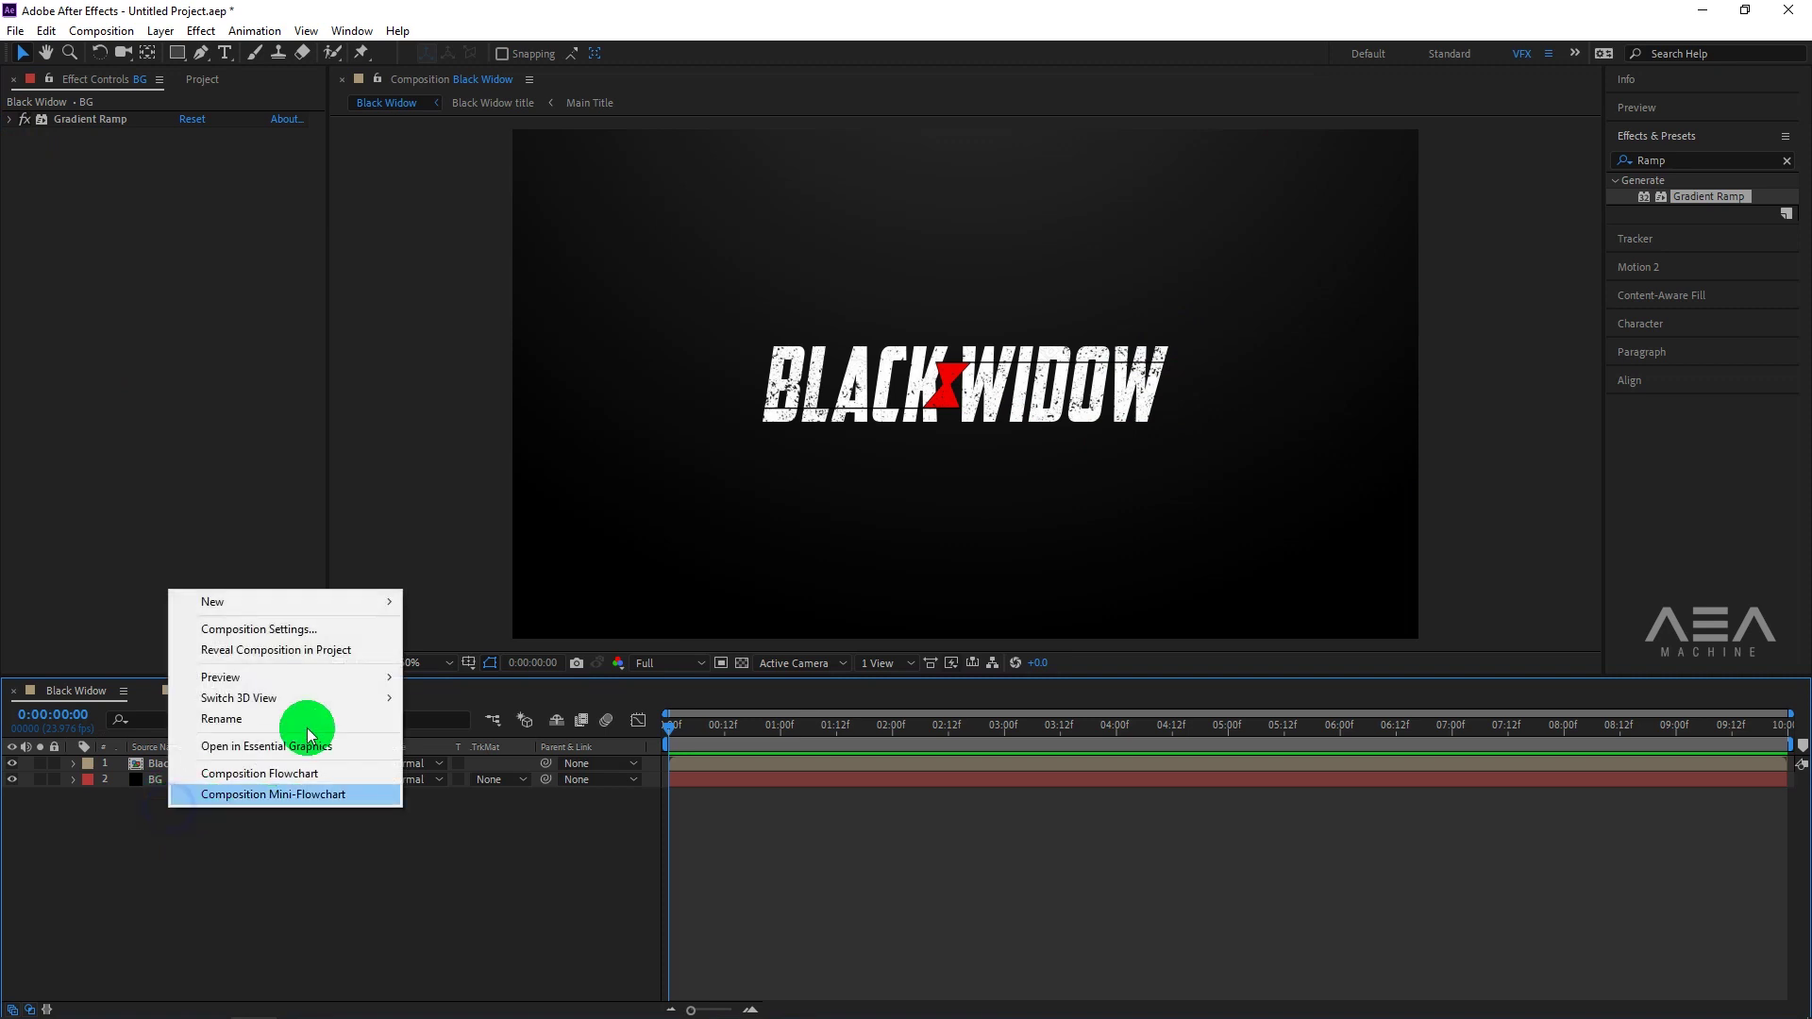
click(354, 613)
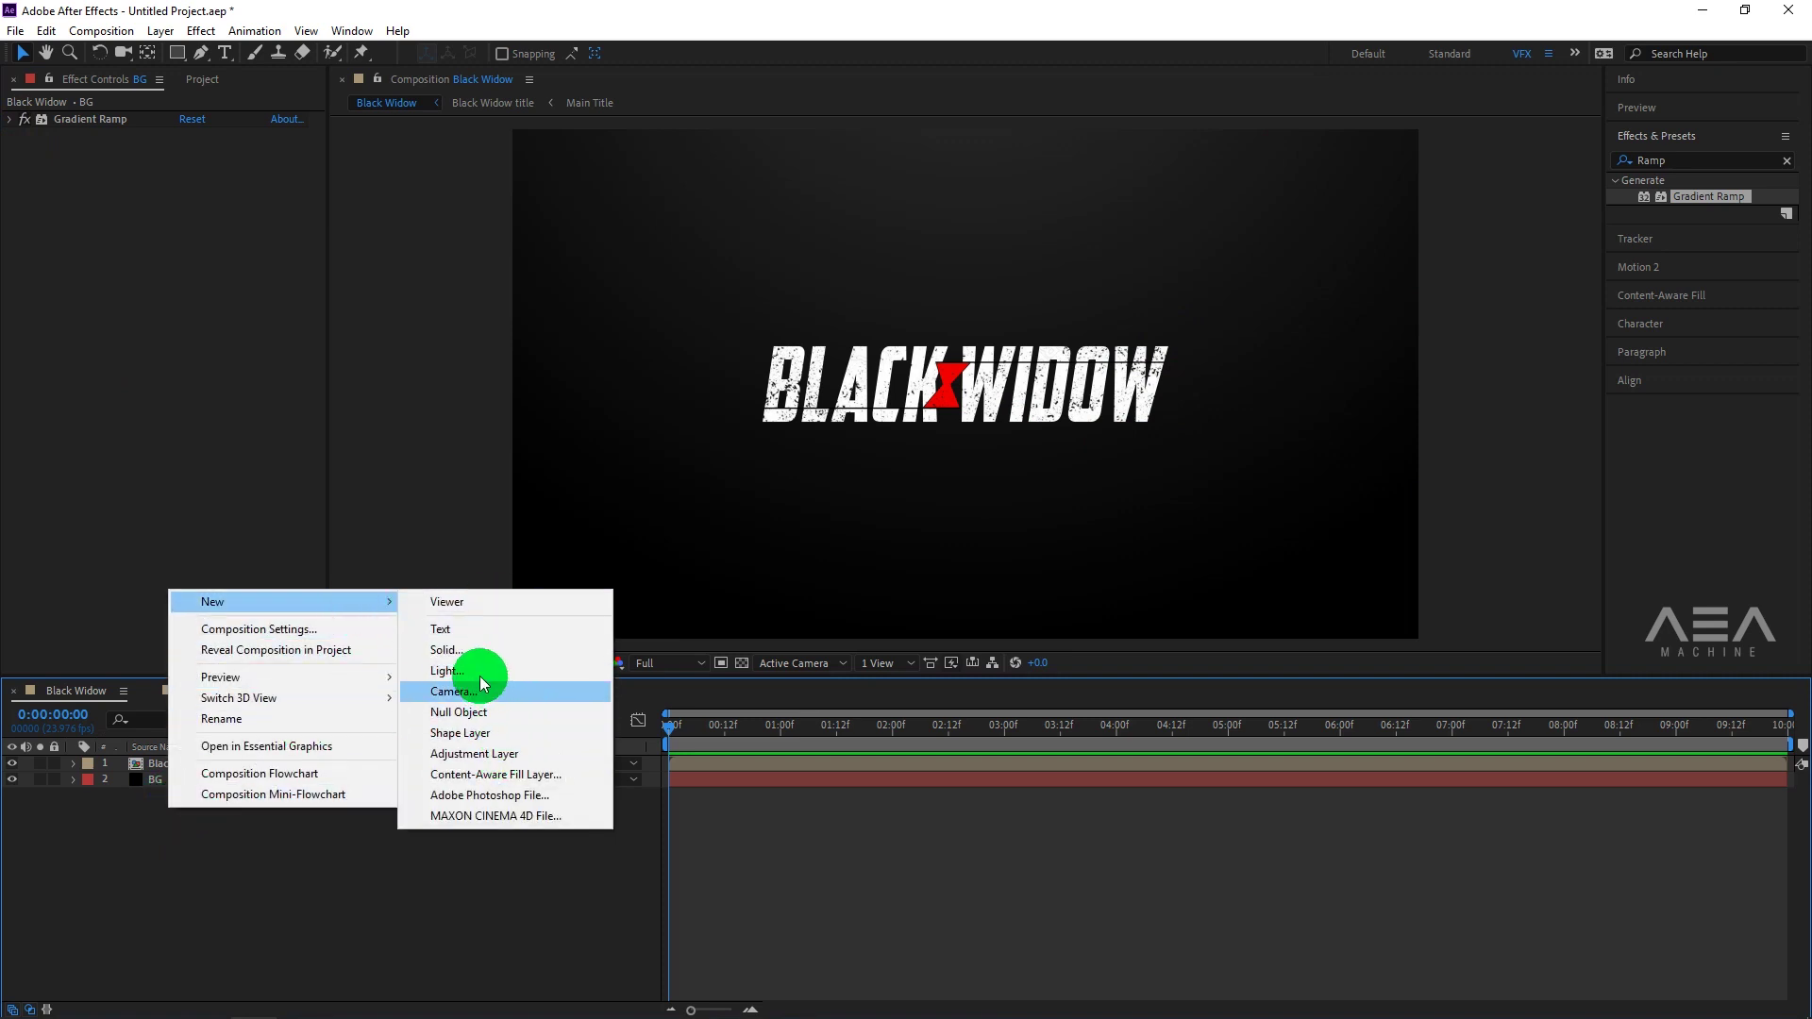
click(469, 653)
text(Optical Flare)
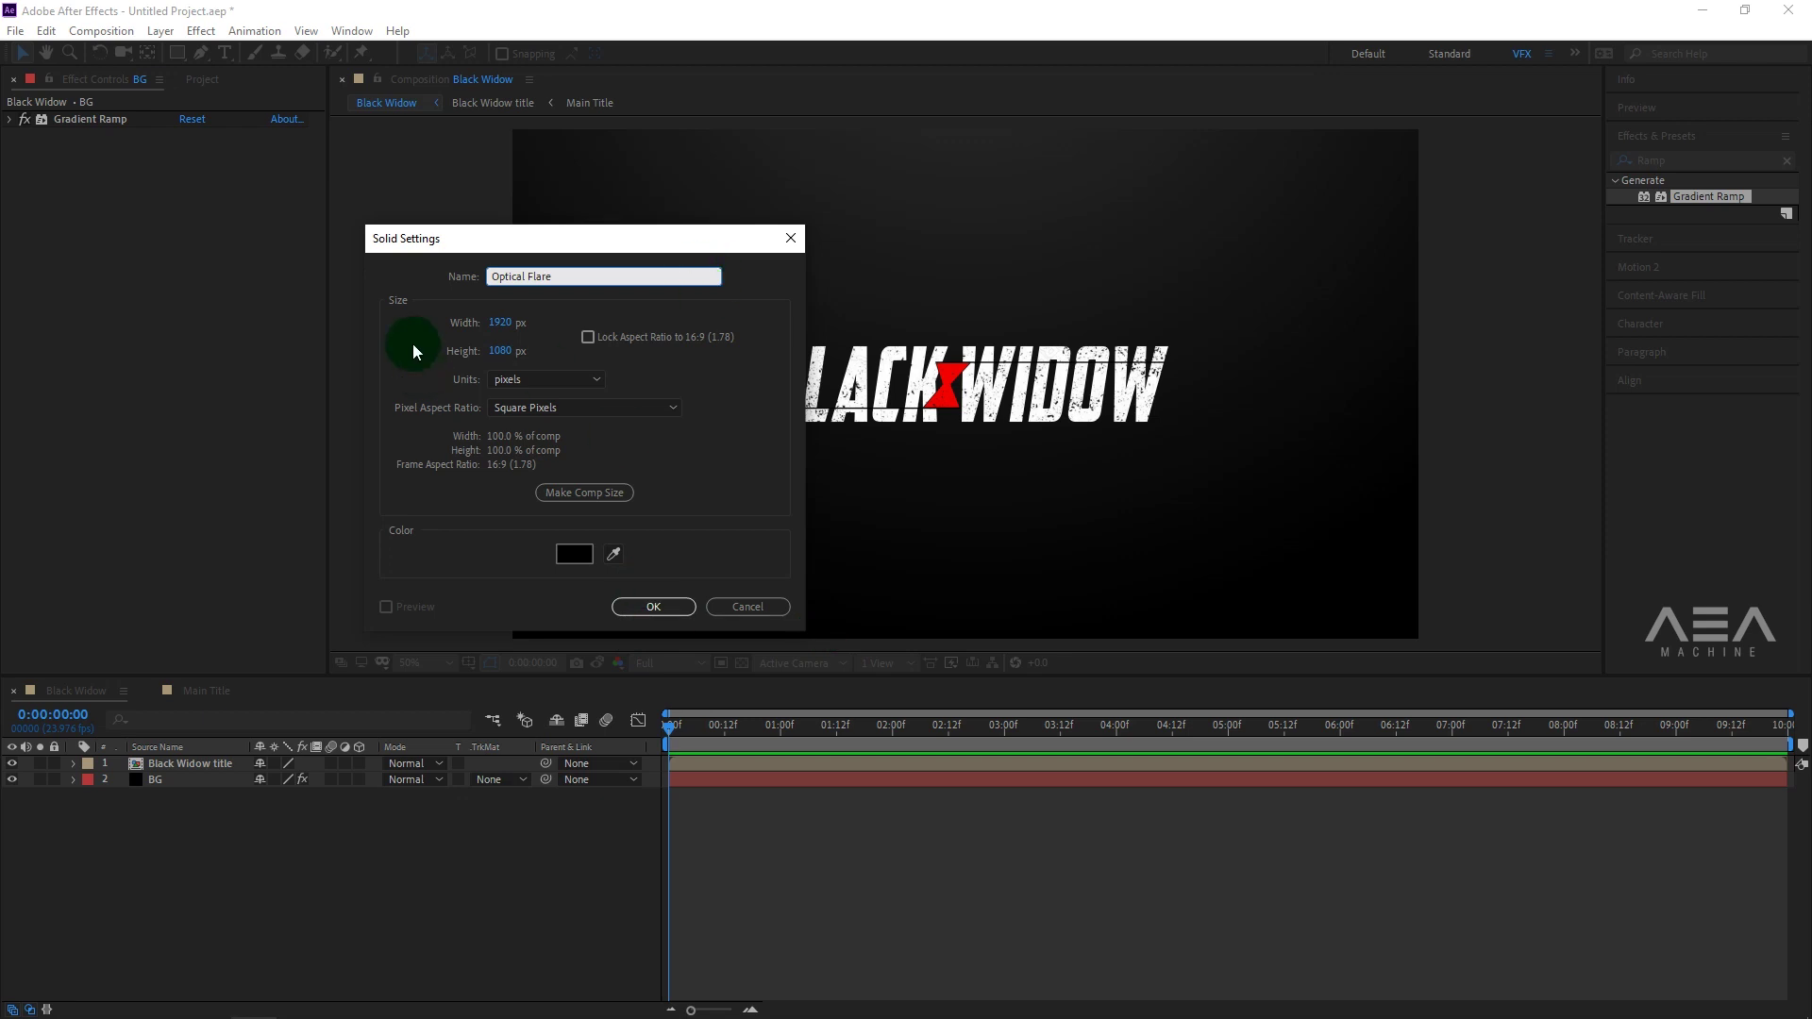
click(659, 609)
click(153, 885)
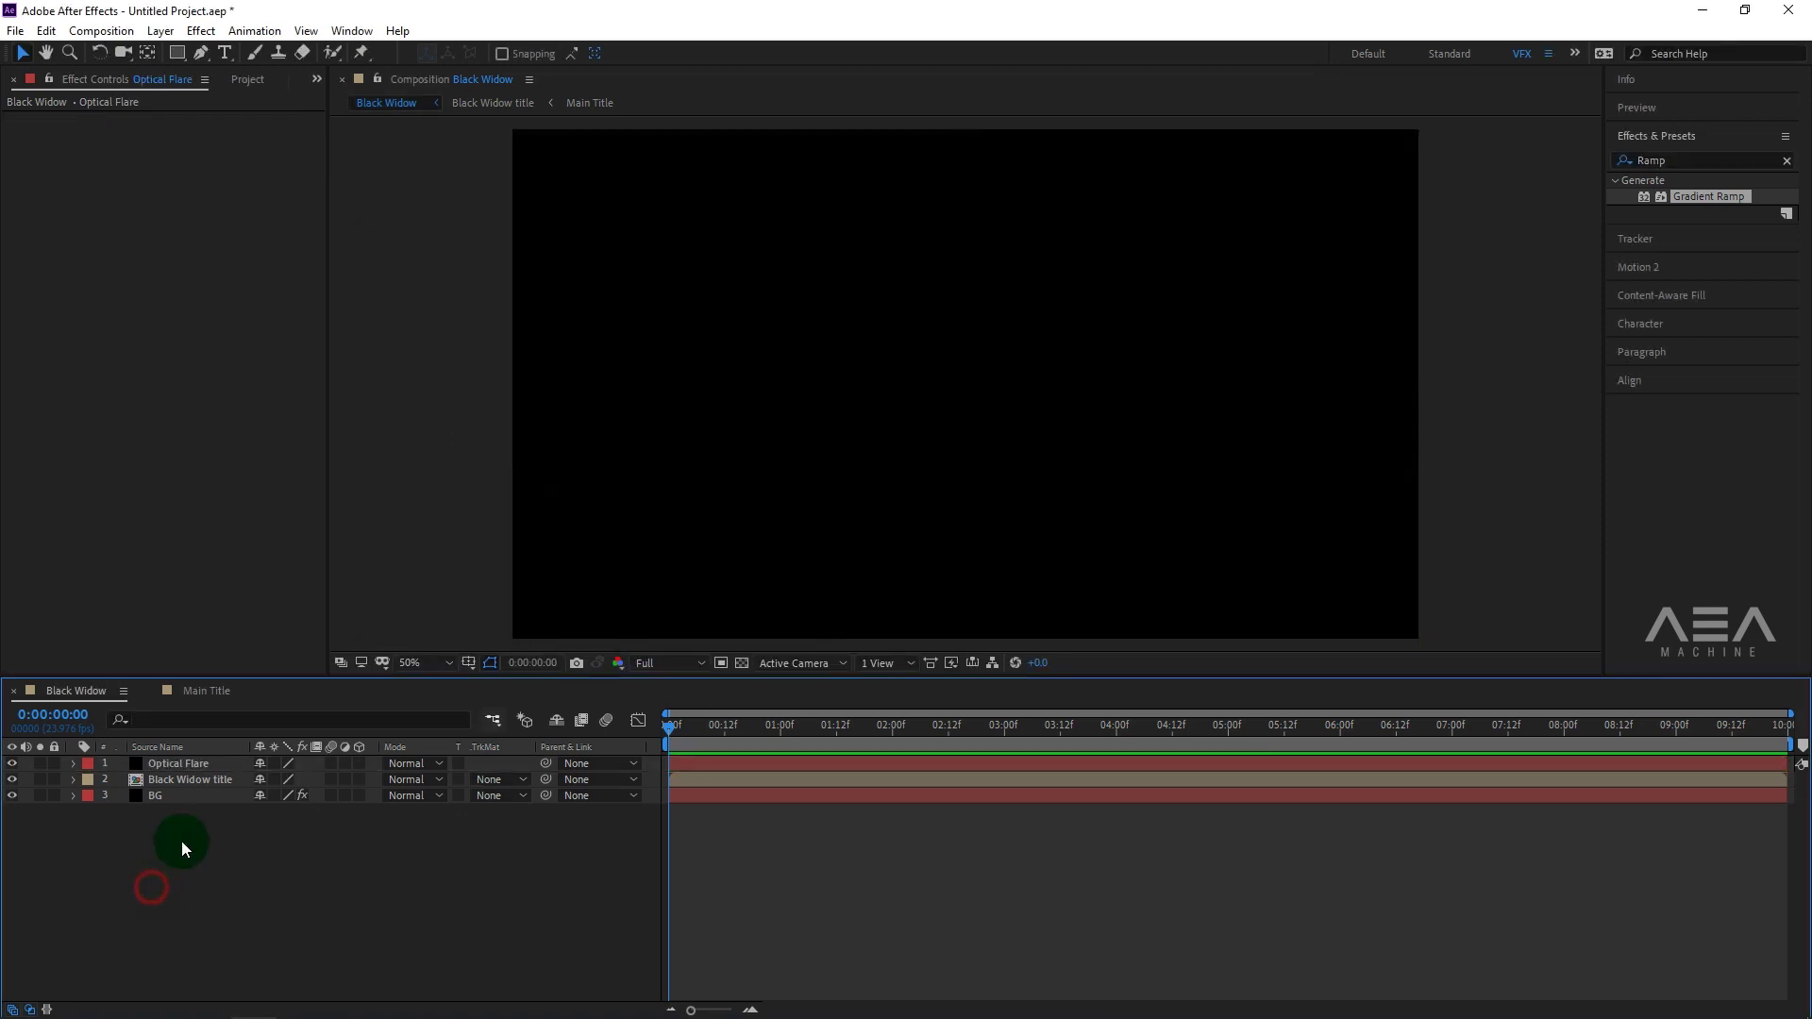
Search 'Opti' and apply the Optical Flares effect to the Optical Flare layer.
click(194, 766)
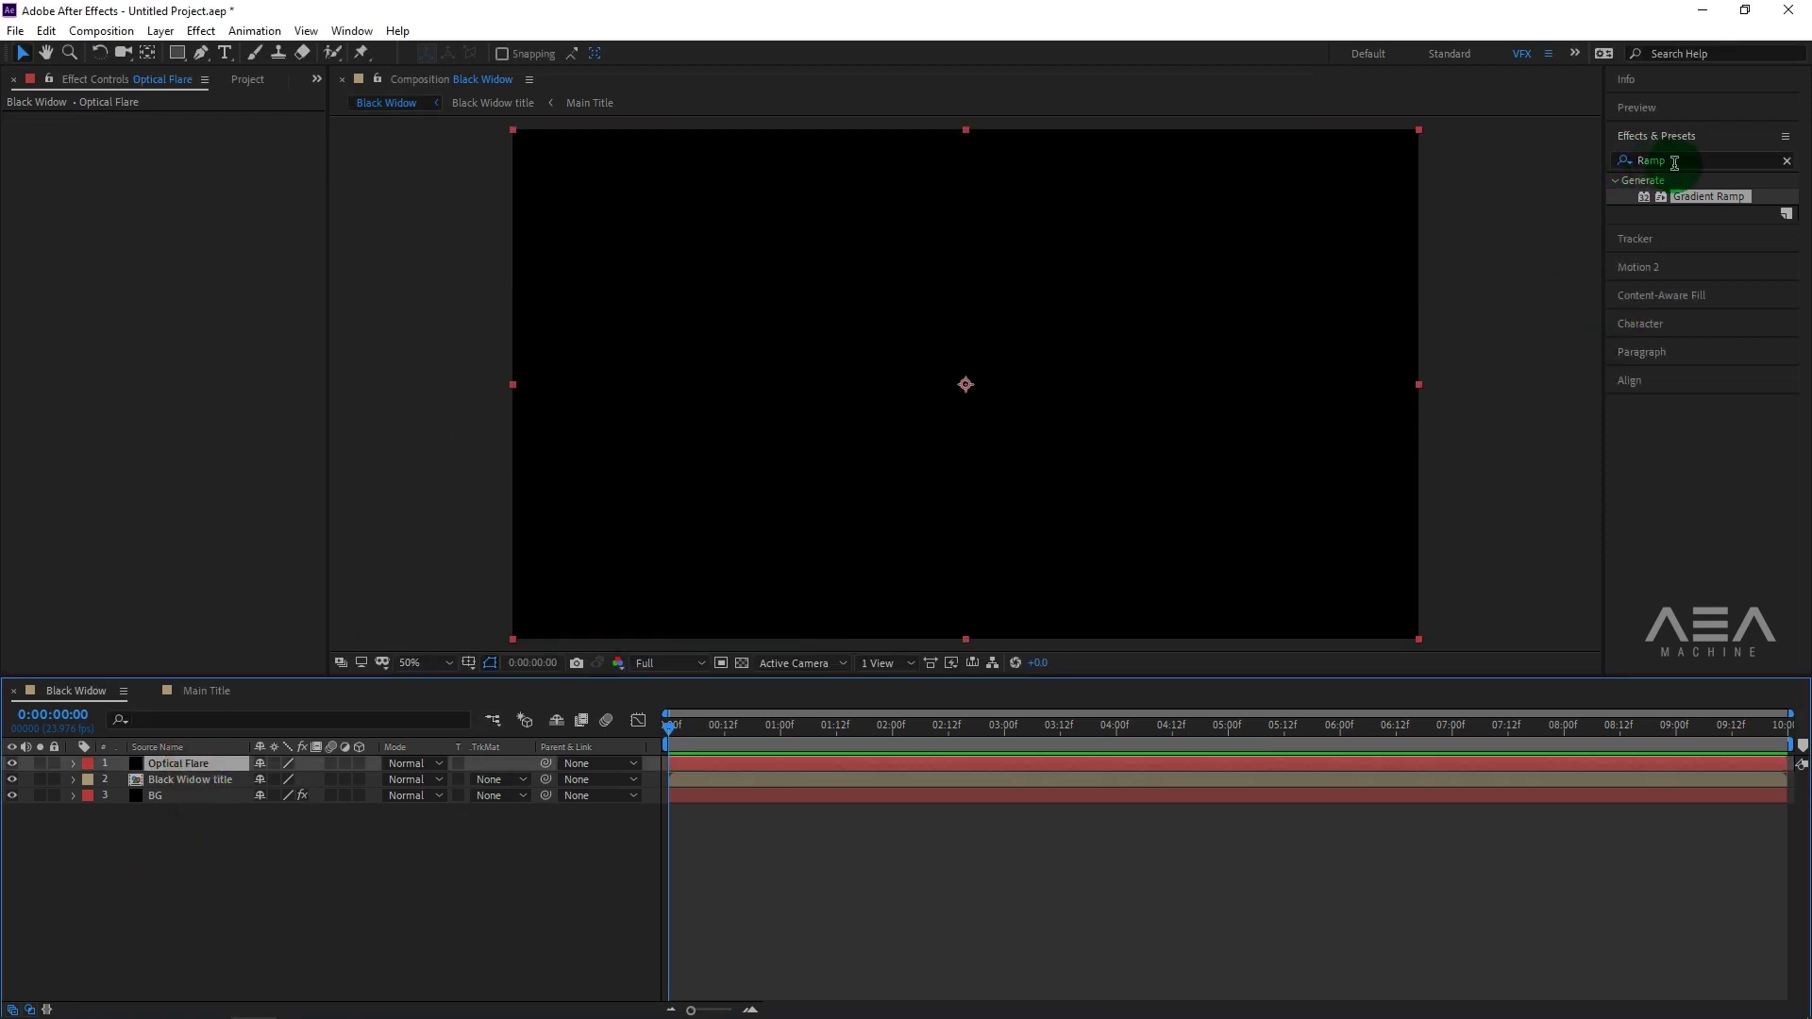
click(1616, 166)
text(Opti)
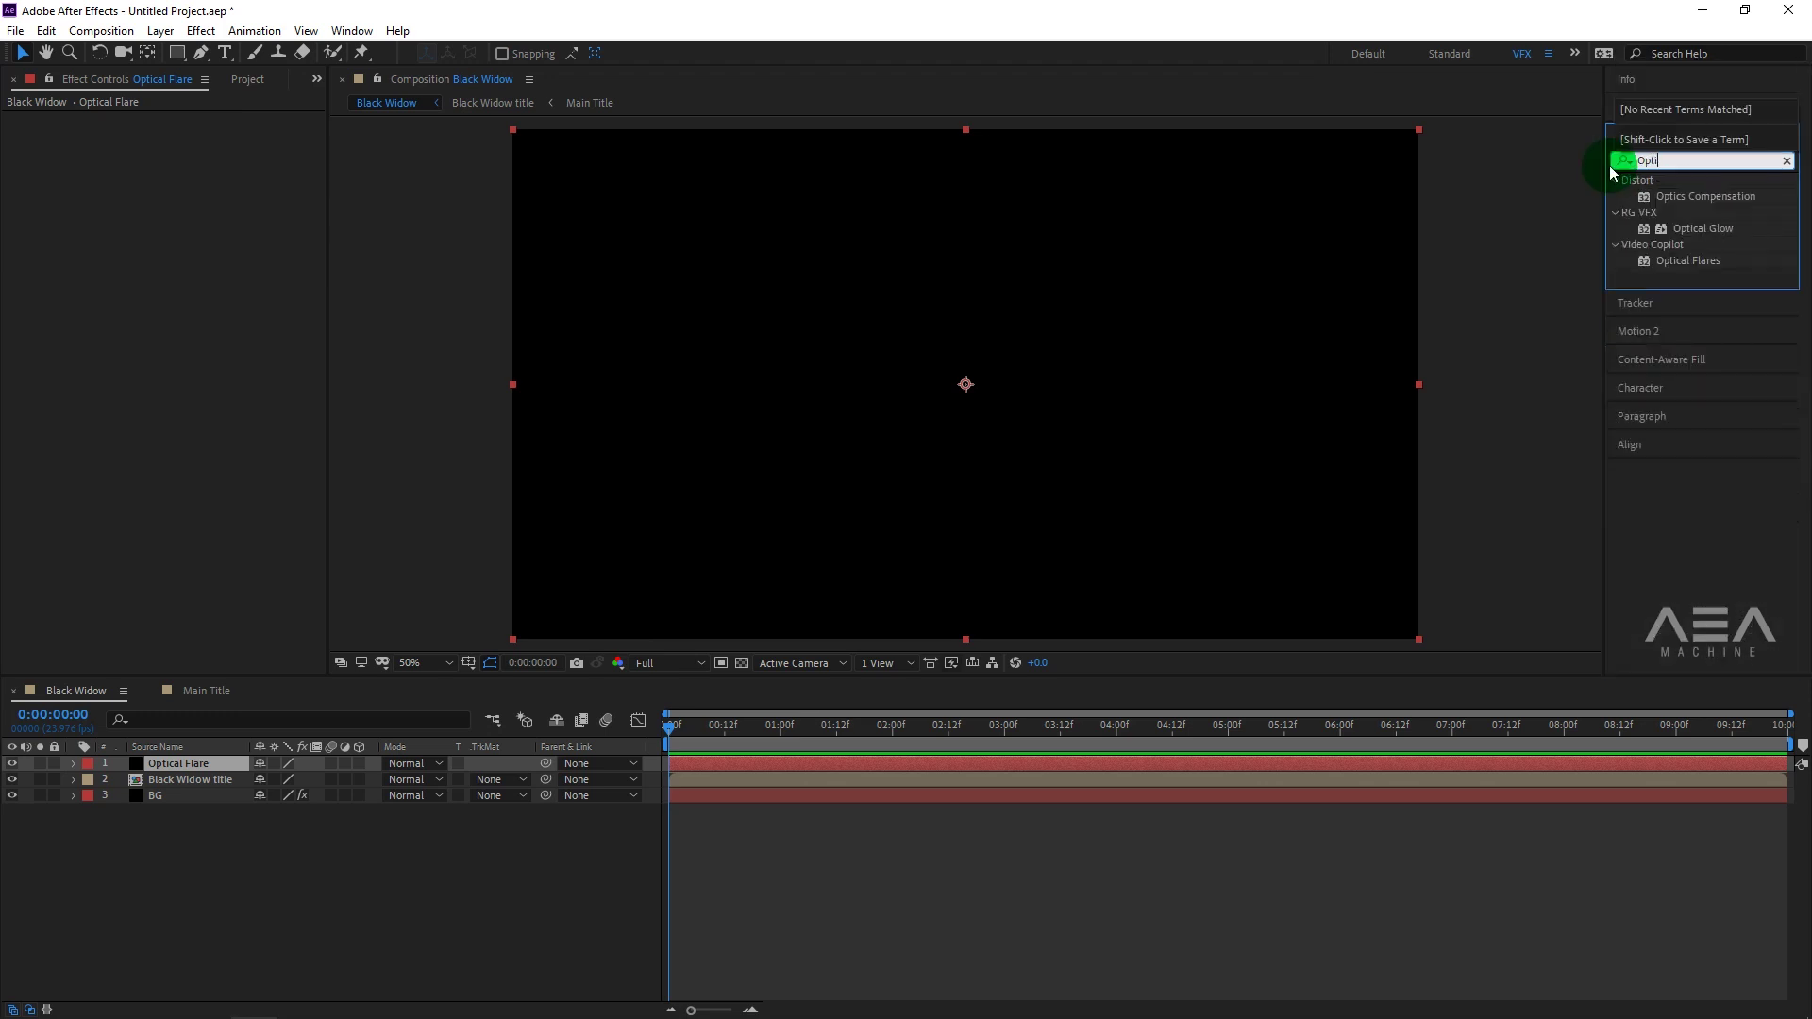
drag(1672, 267, 201, 769)
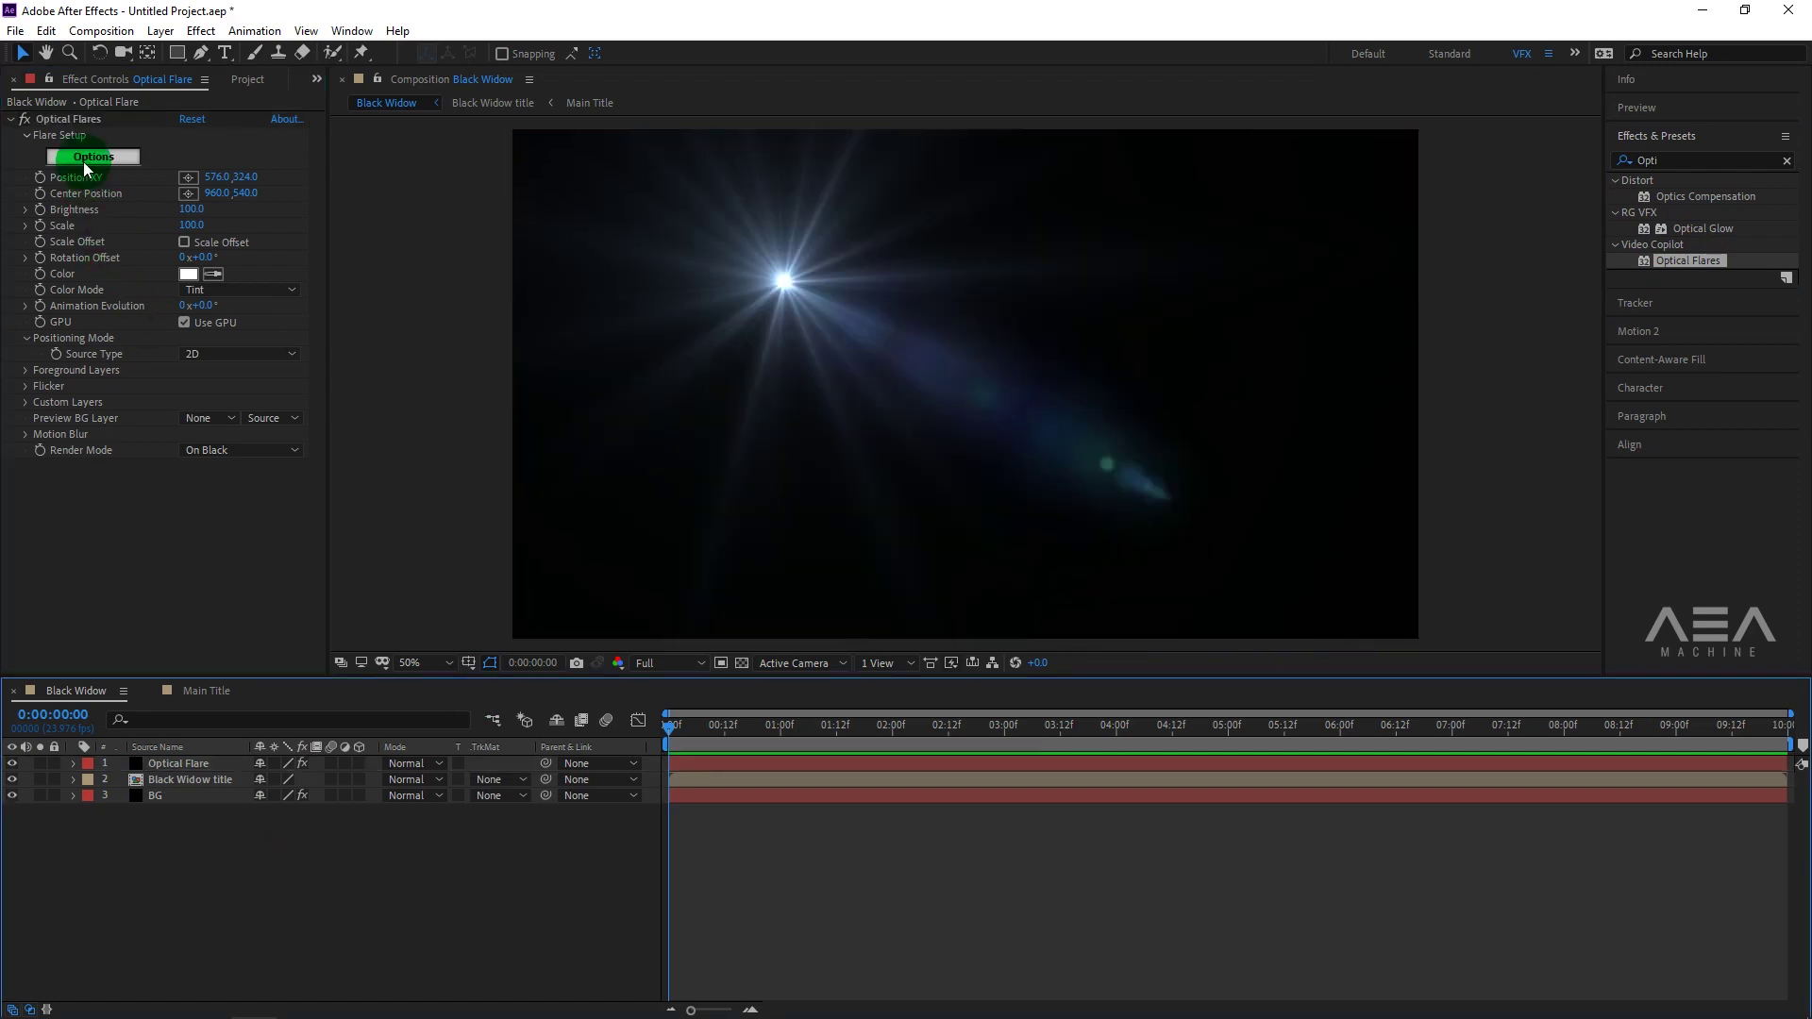
Load the Far Chopper preset from _Custom Presets > Presets_Bundle > Pro_Presets in Optical Flares.
click(86, 158)
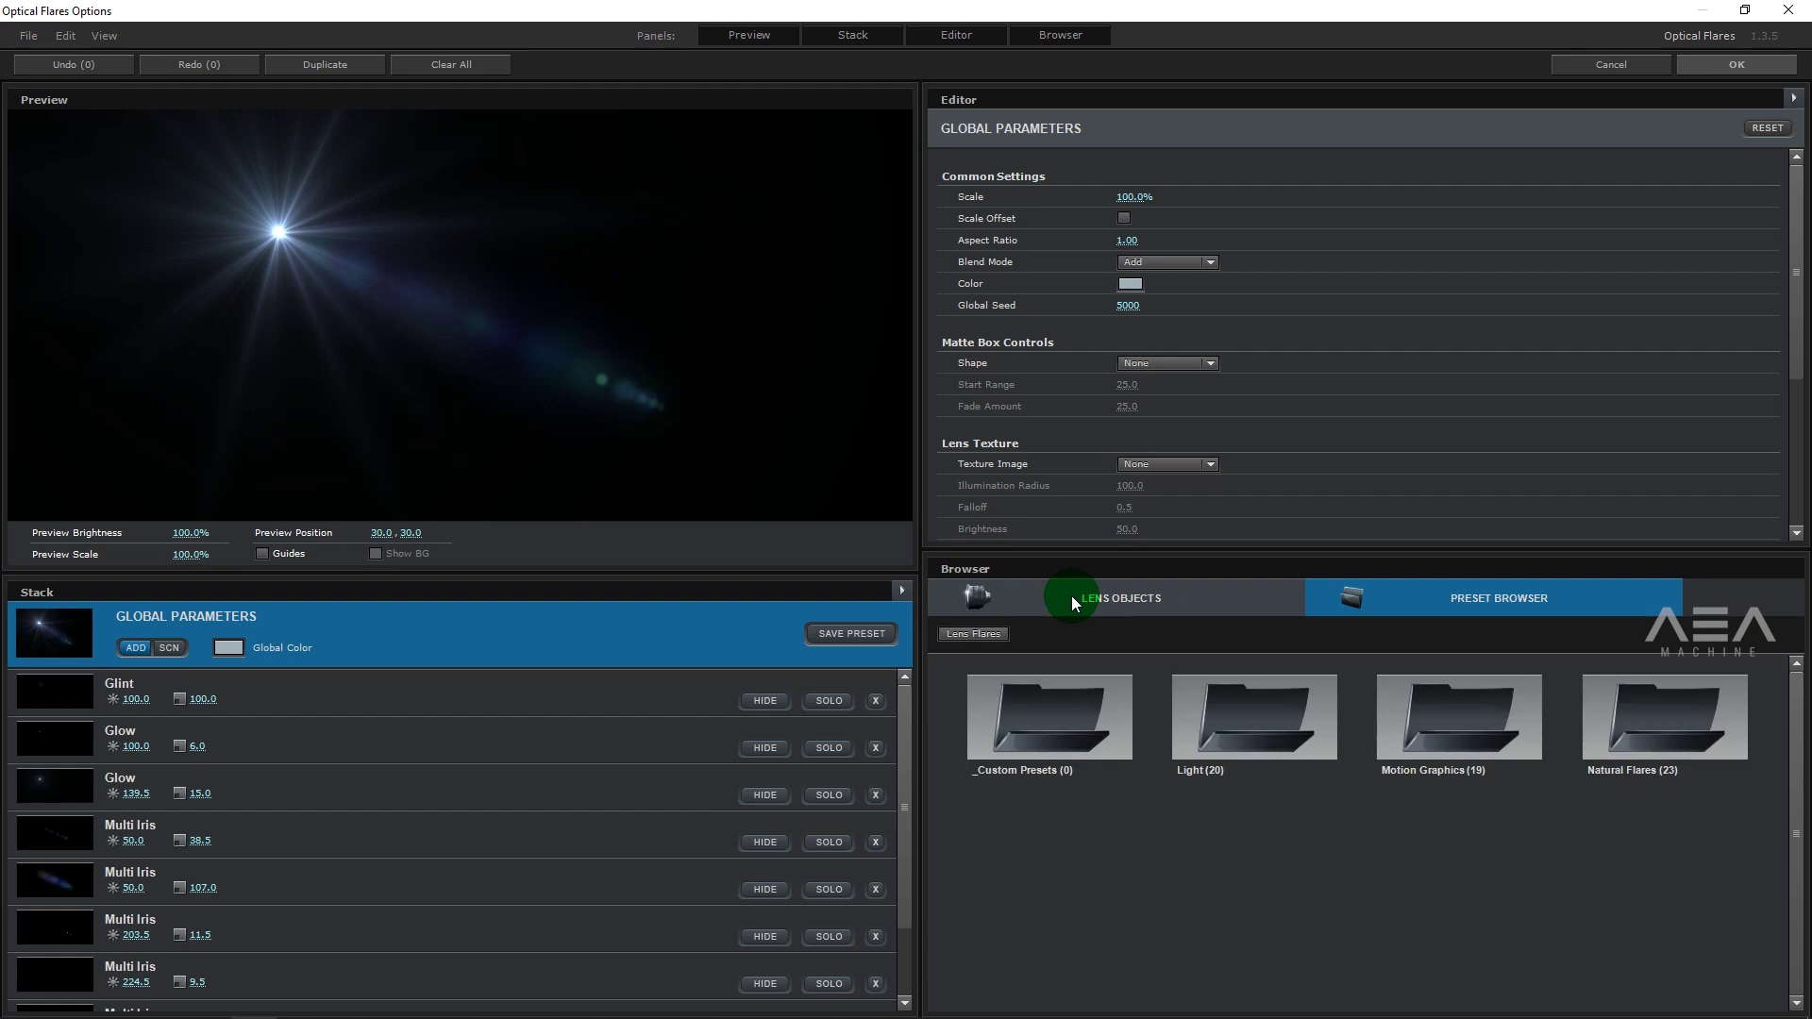
click(1062, 716)
double_click(1063, 716)
double_click(1266, 729)
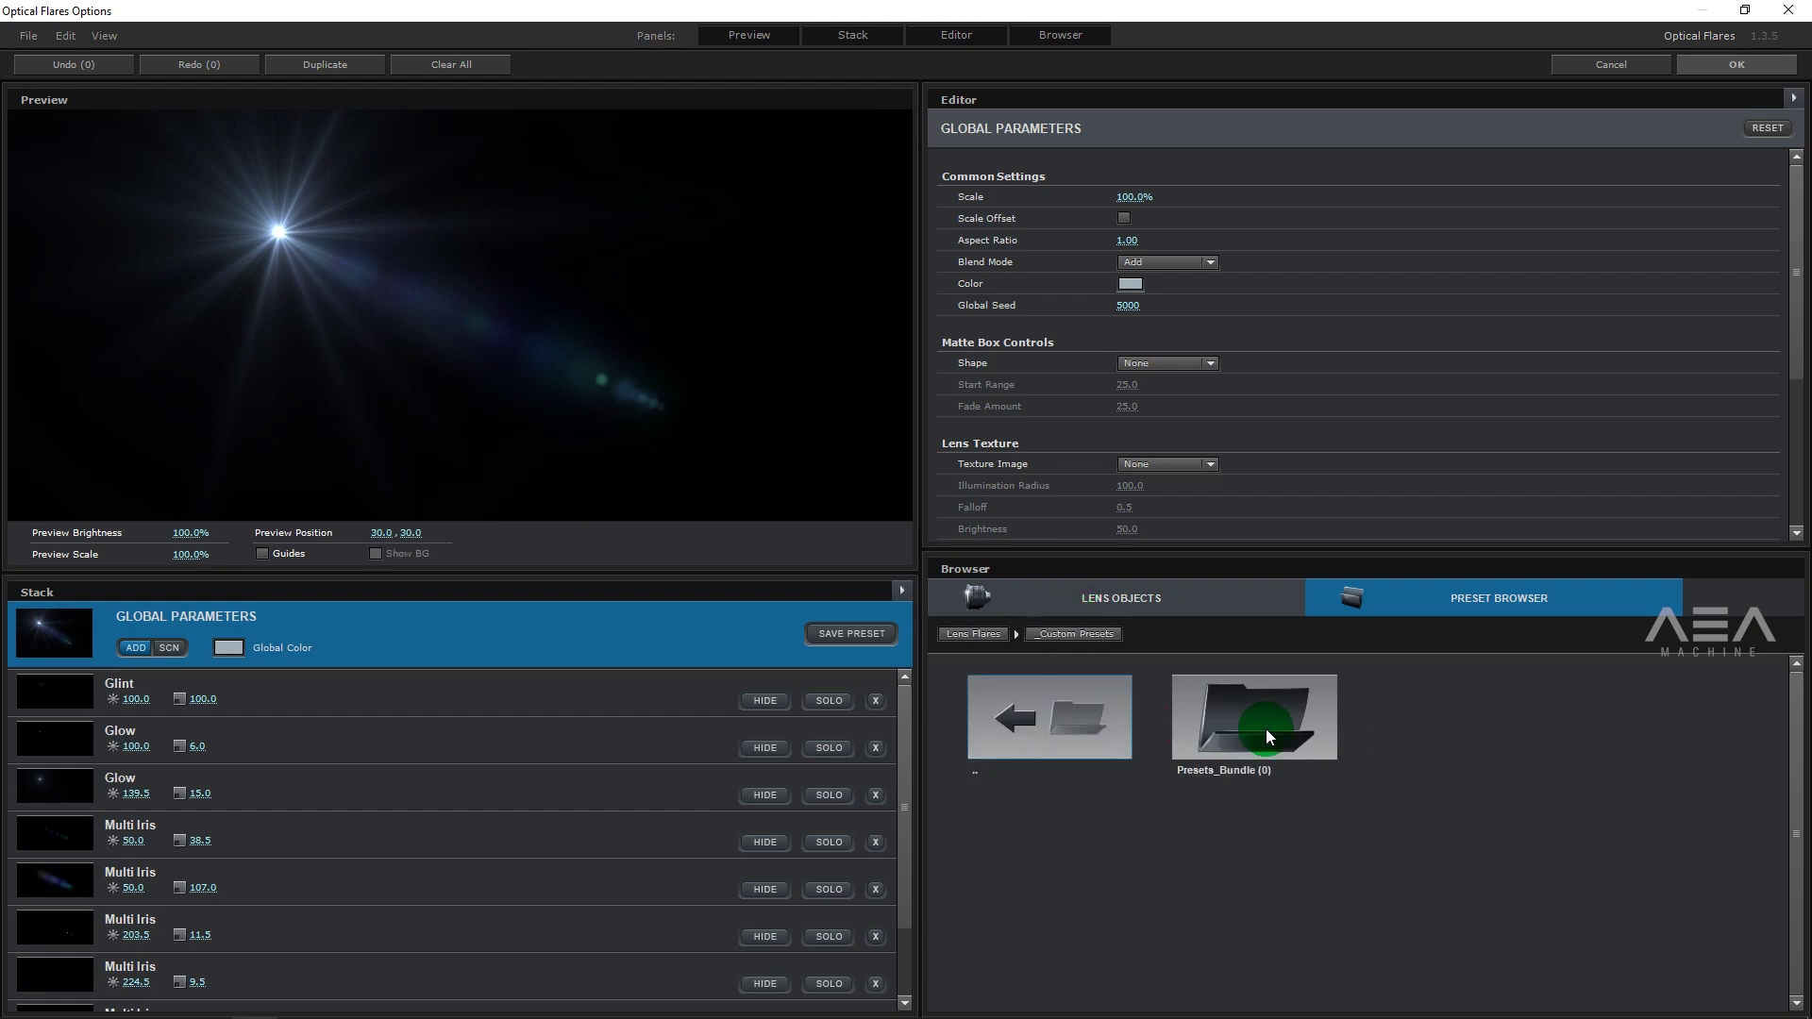
click(1403, 736)
double_click(1401, 736)
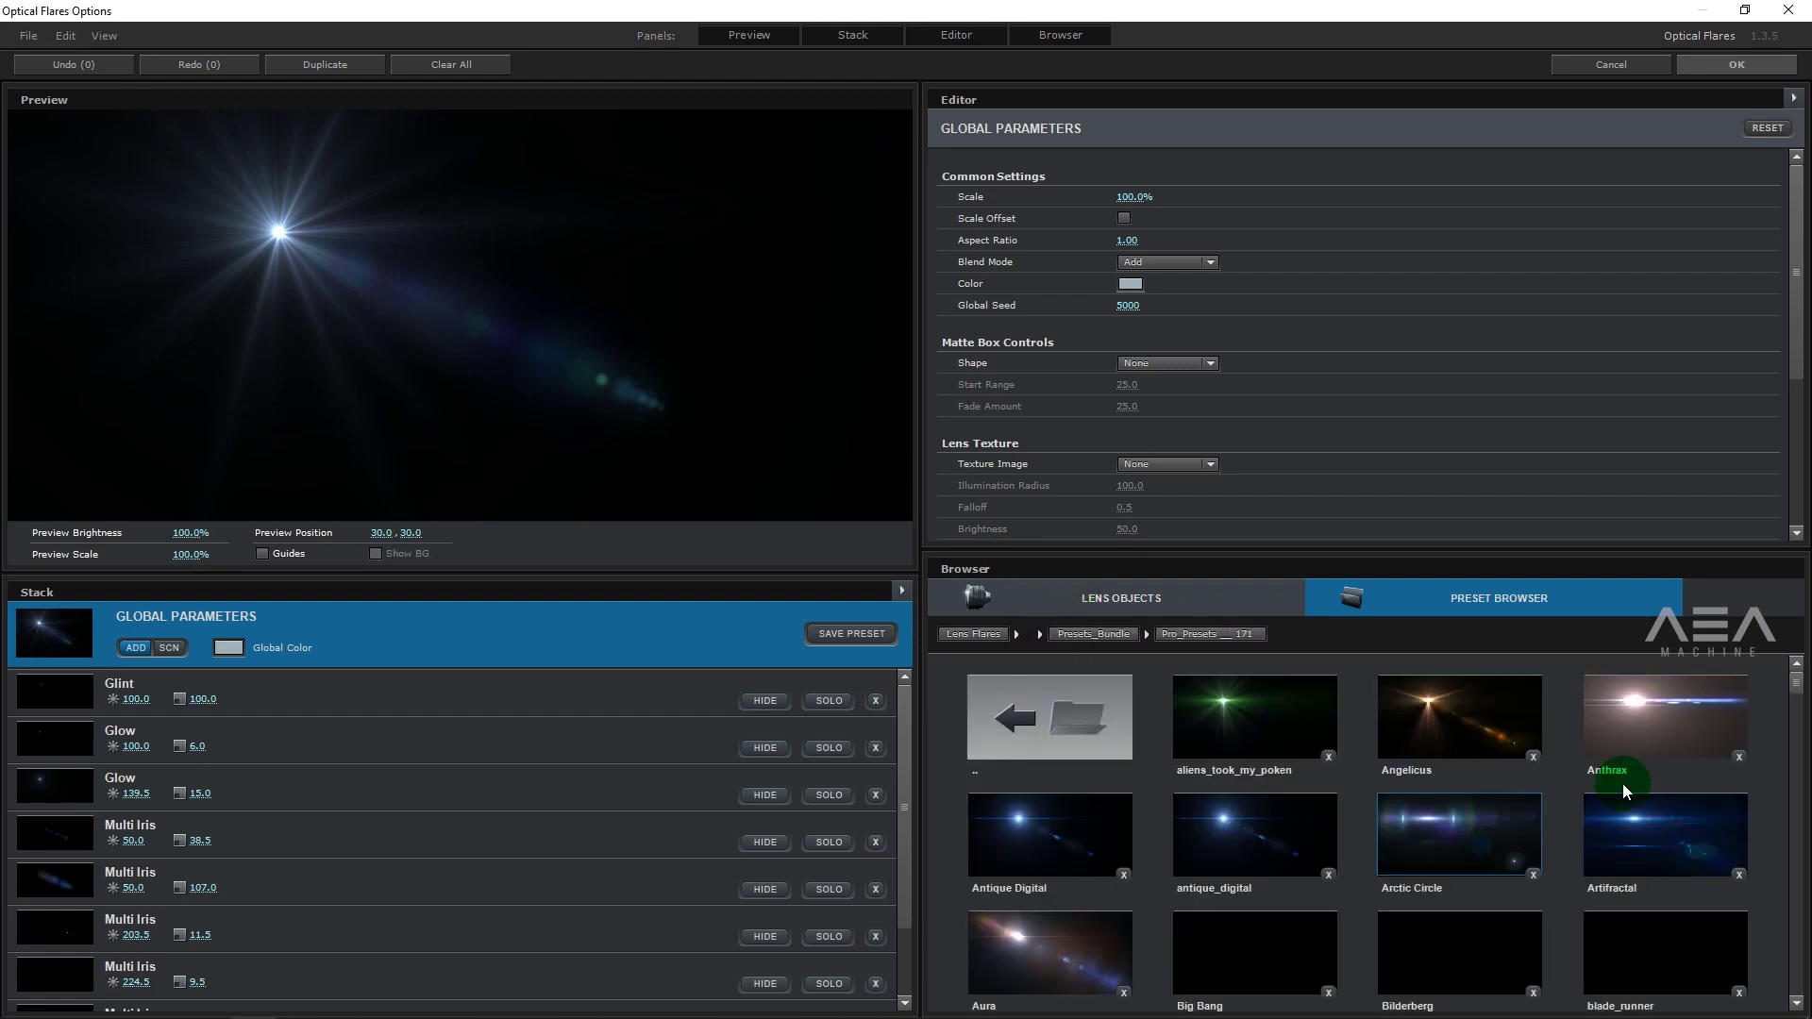
click(1800, 686)
mouse_move(1799, 696)
mouse_down()
mouse_move(1798, 736)
mouse_move(1766, 769)
mouse_move(1802, 780)
mouse_move(1793, 741)
mouse_up()
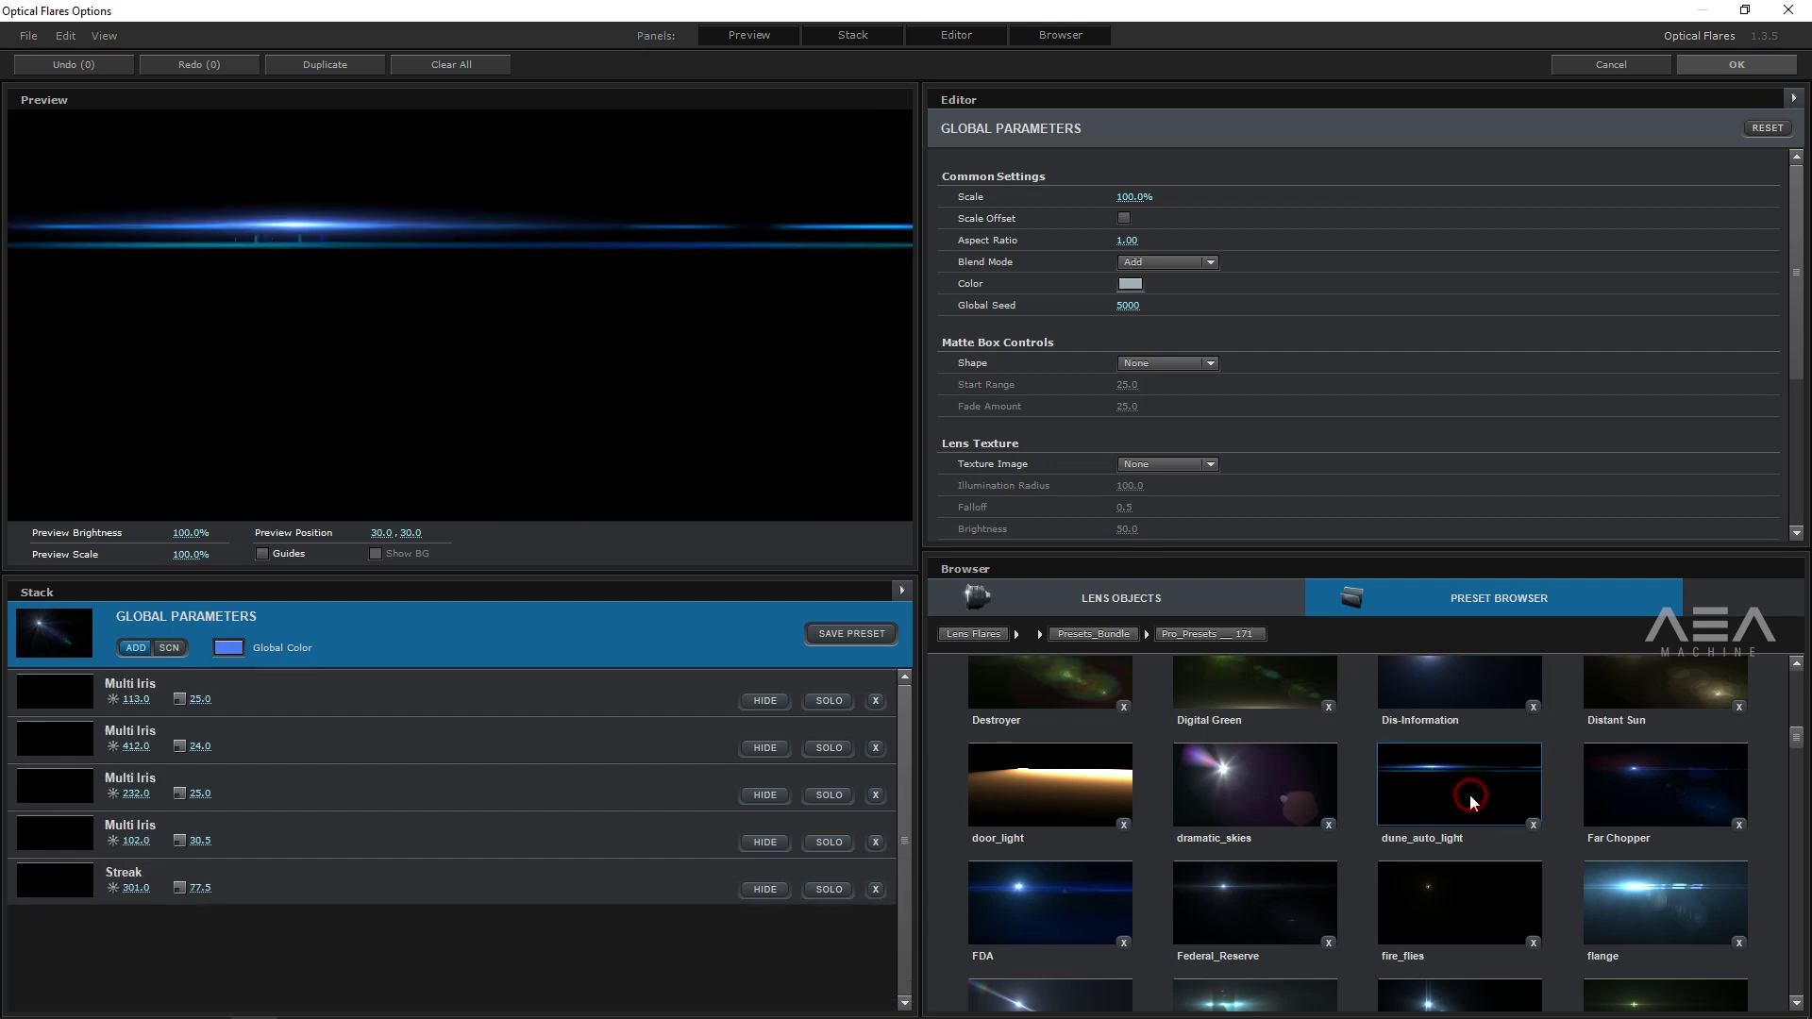
Hide two Multi Iris elements, reposition the flare in the preview, and apply the settings.
mouse_move(491, 412)
mouse_down()
mouse_move(436, 286)
mouse_move(315, 297)
mouse_up()
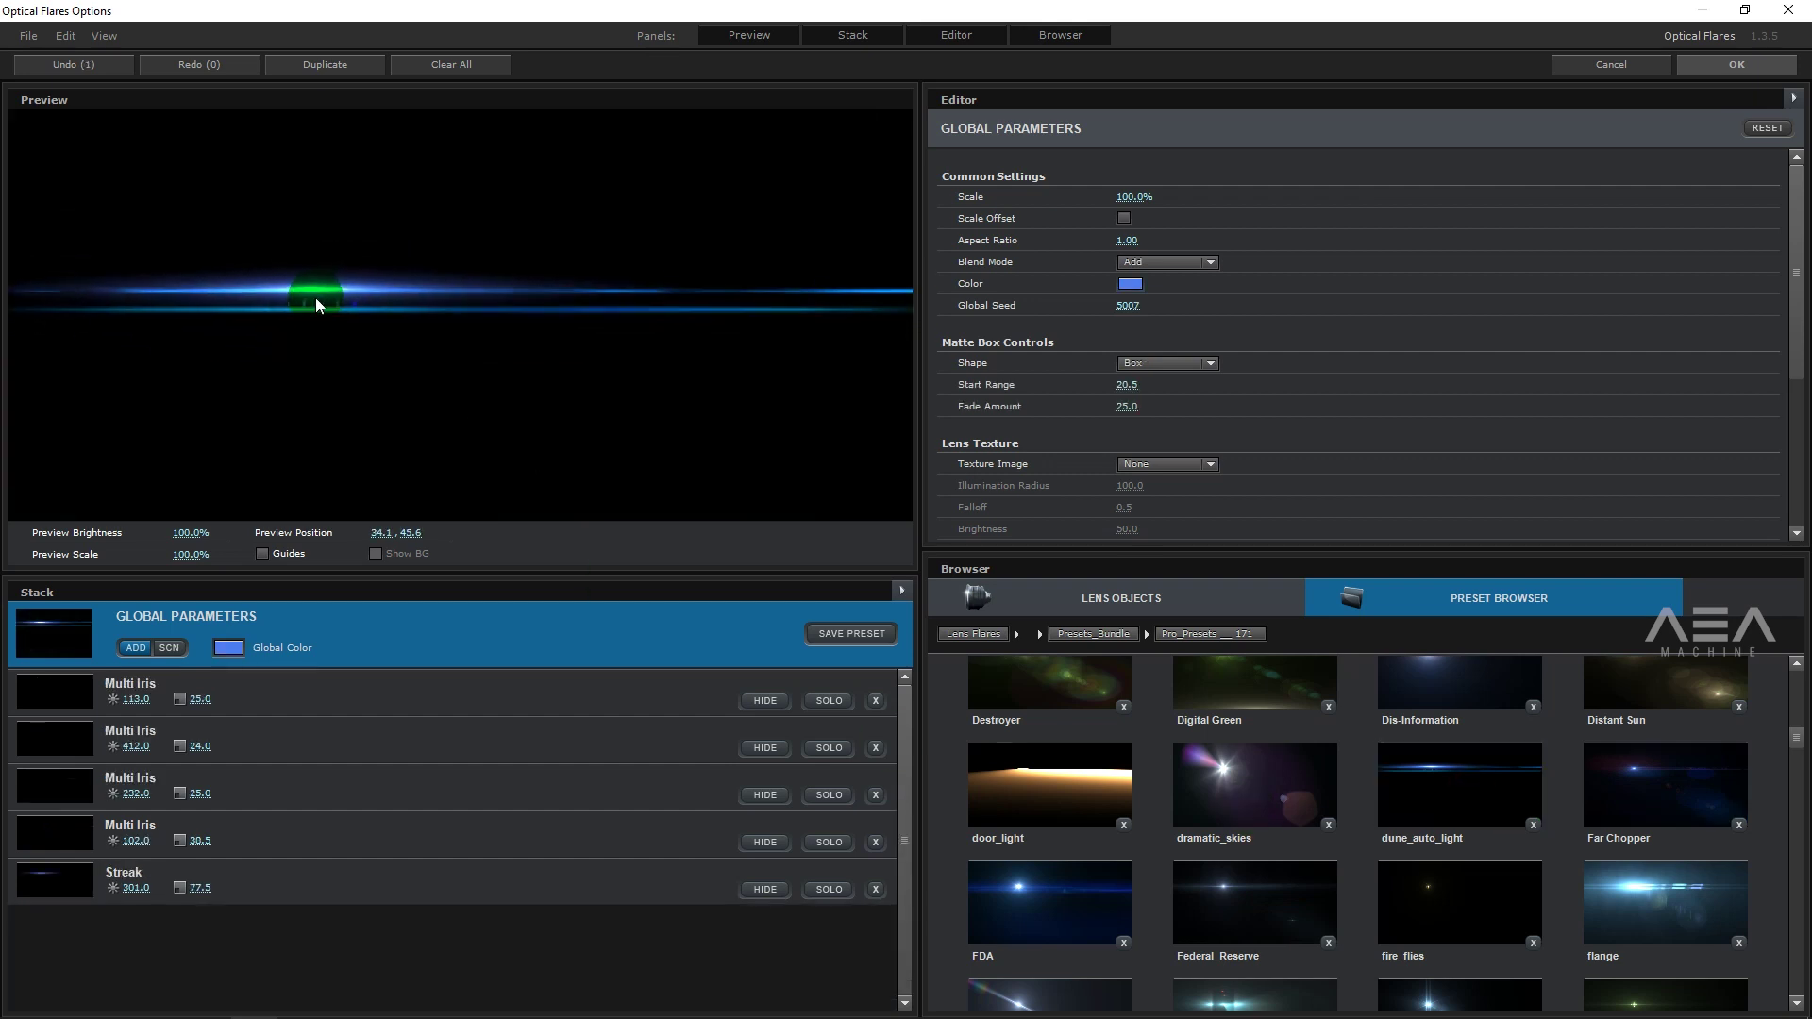
click(754, 889)
click(750, 889)
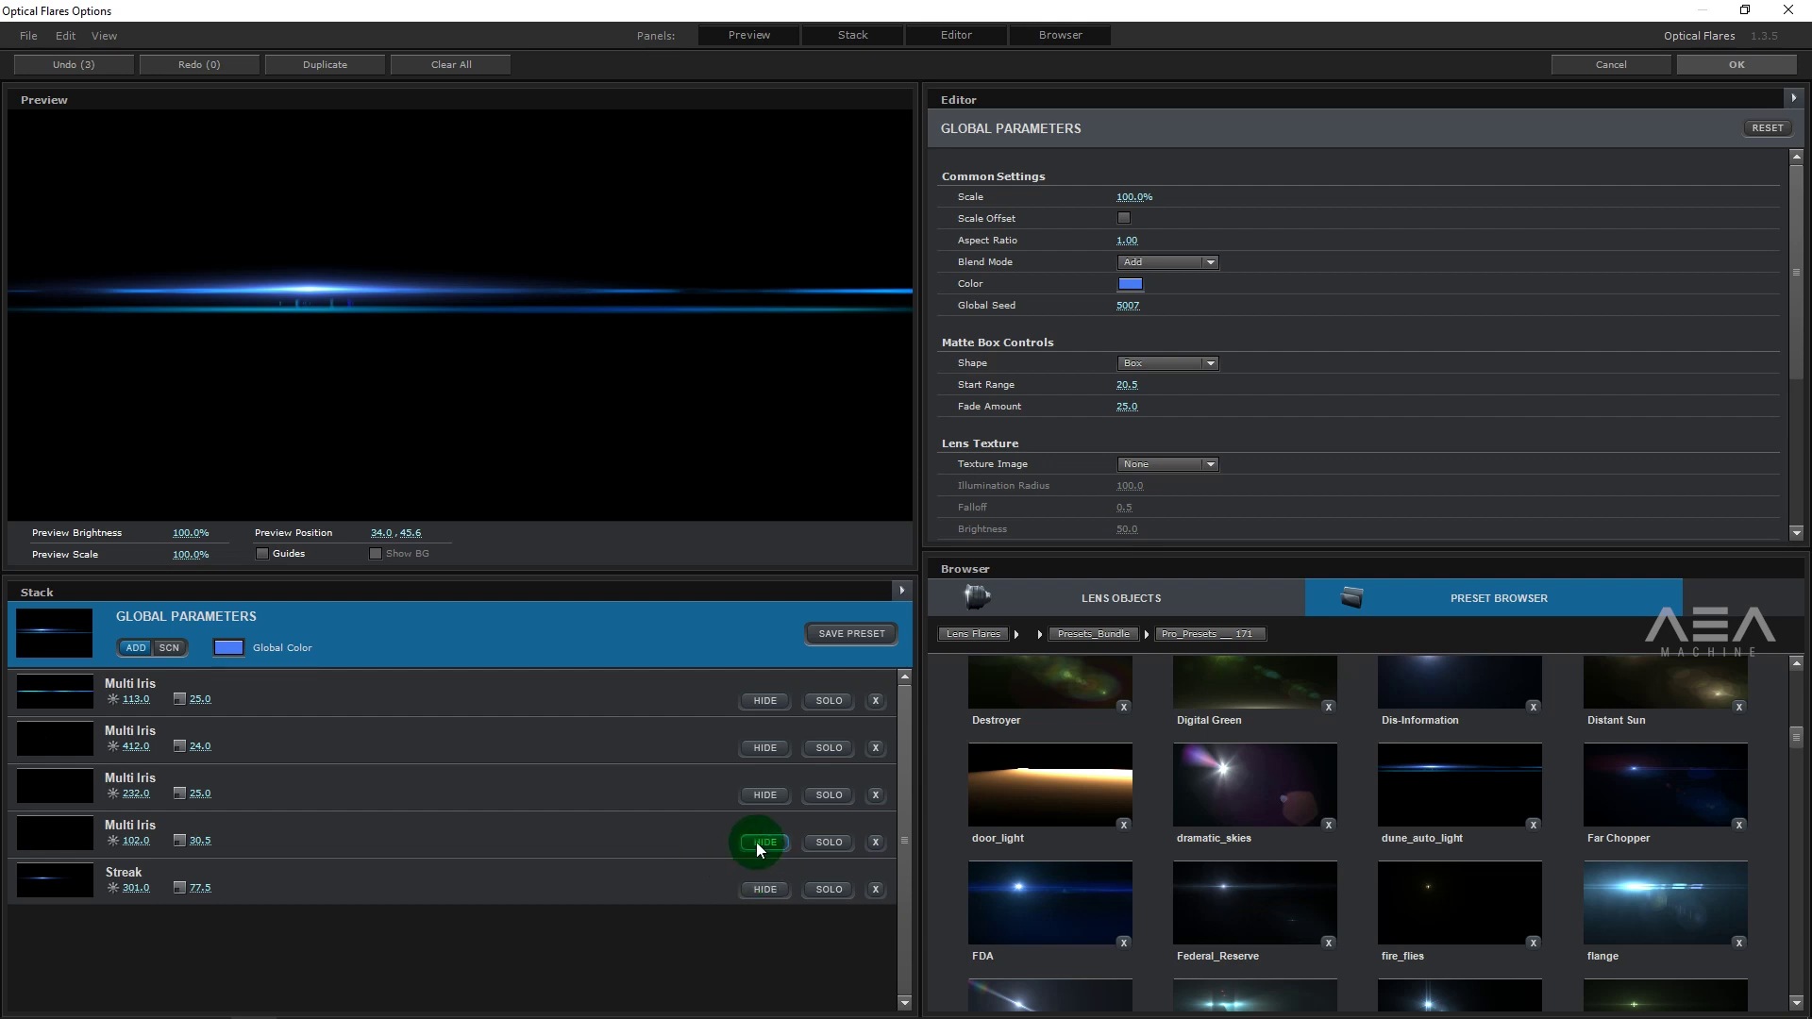
click(776, 747)
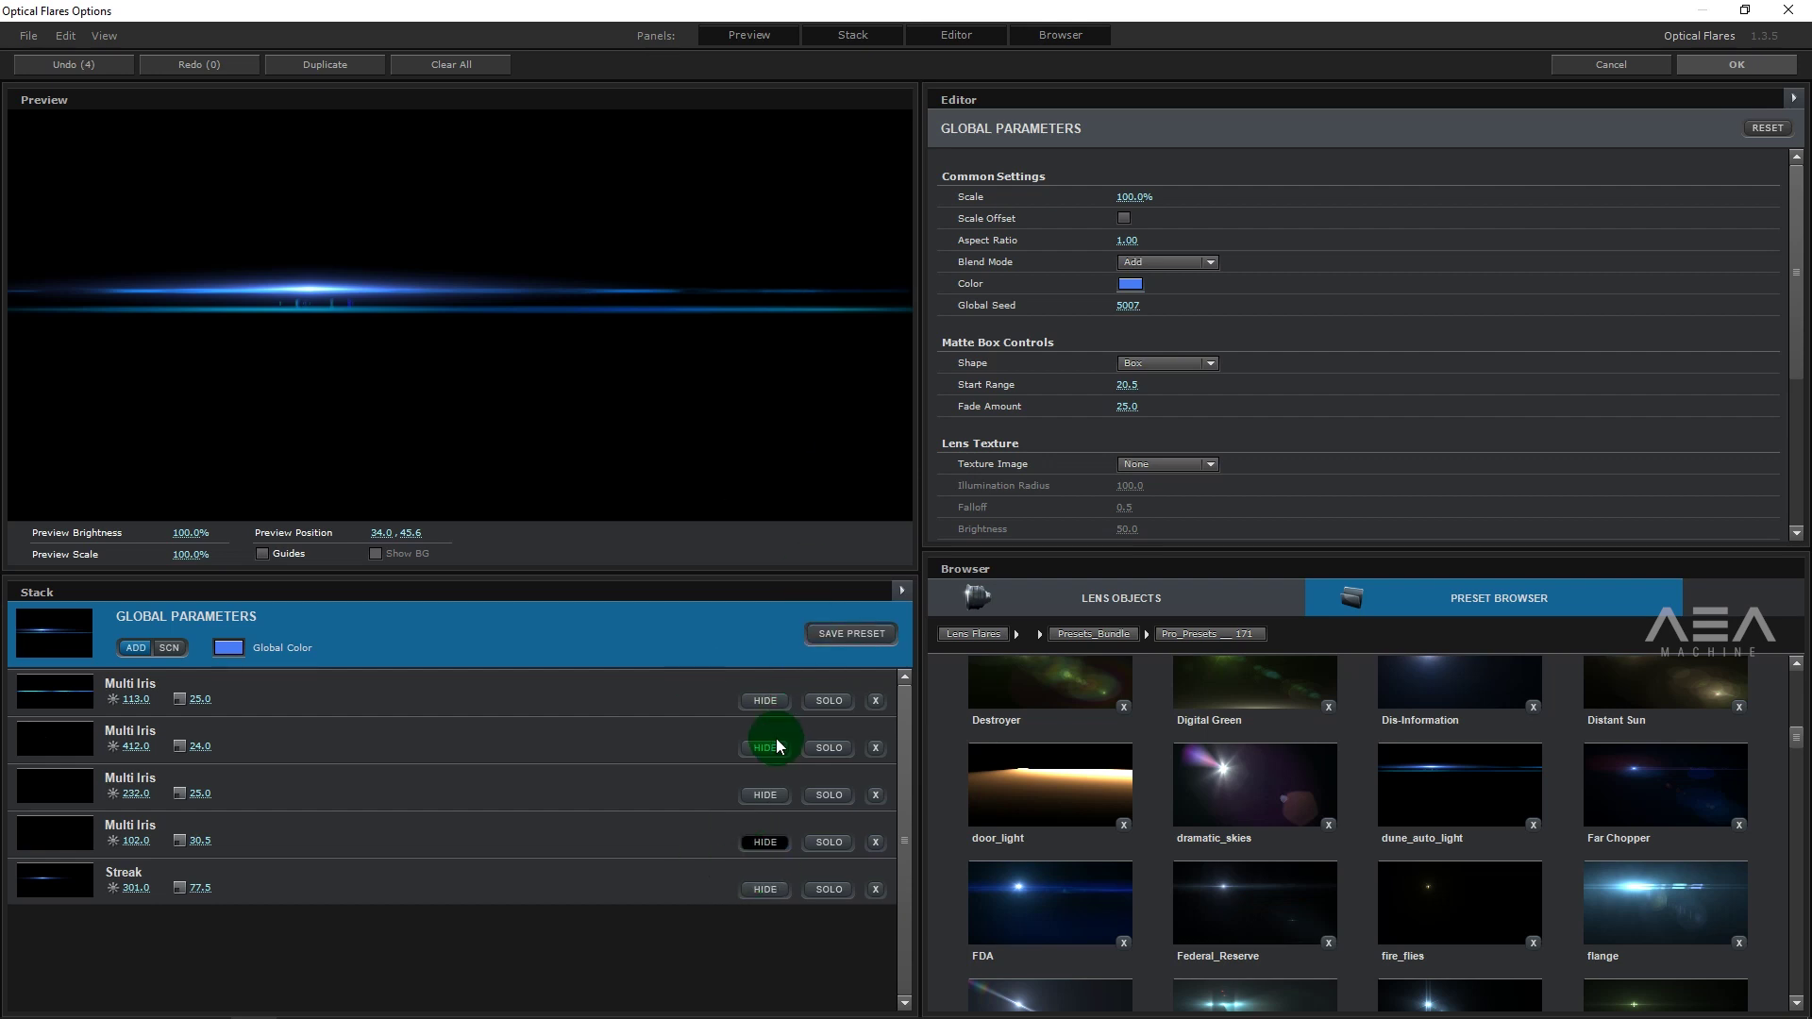
click(775, 795)
click(775, 795)
click(776, 795)
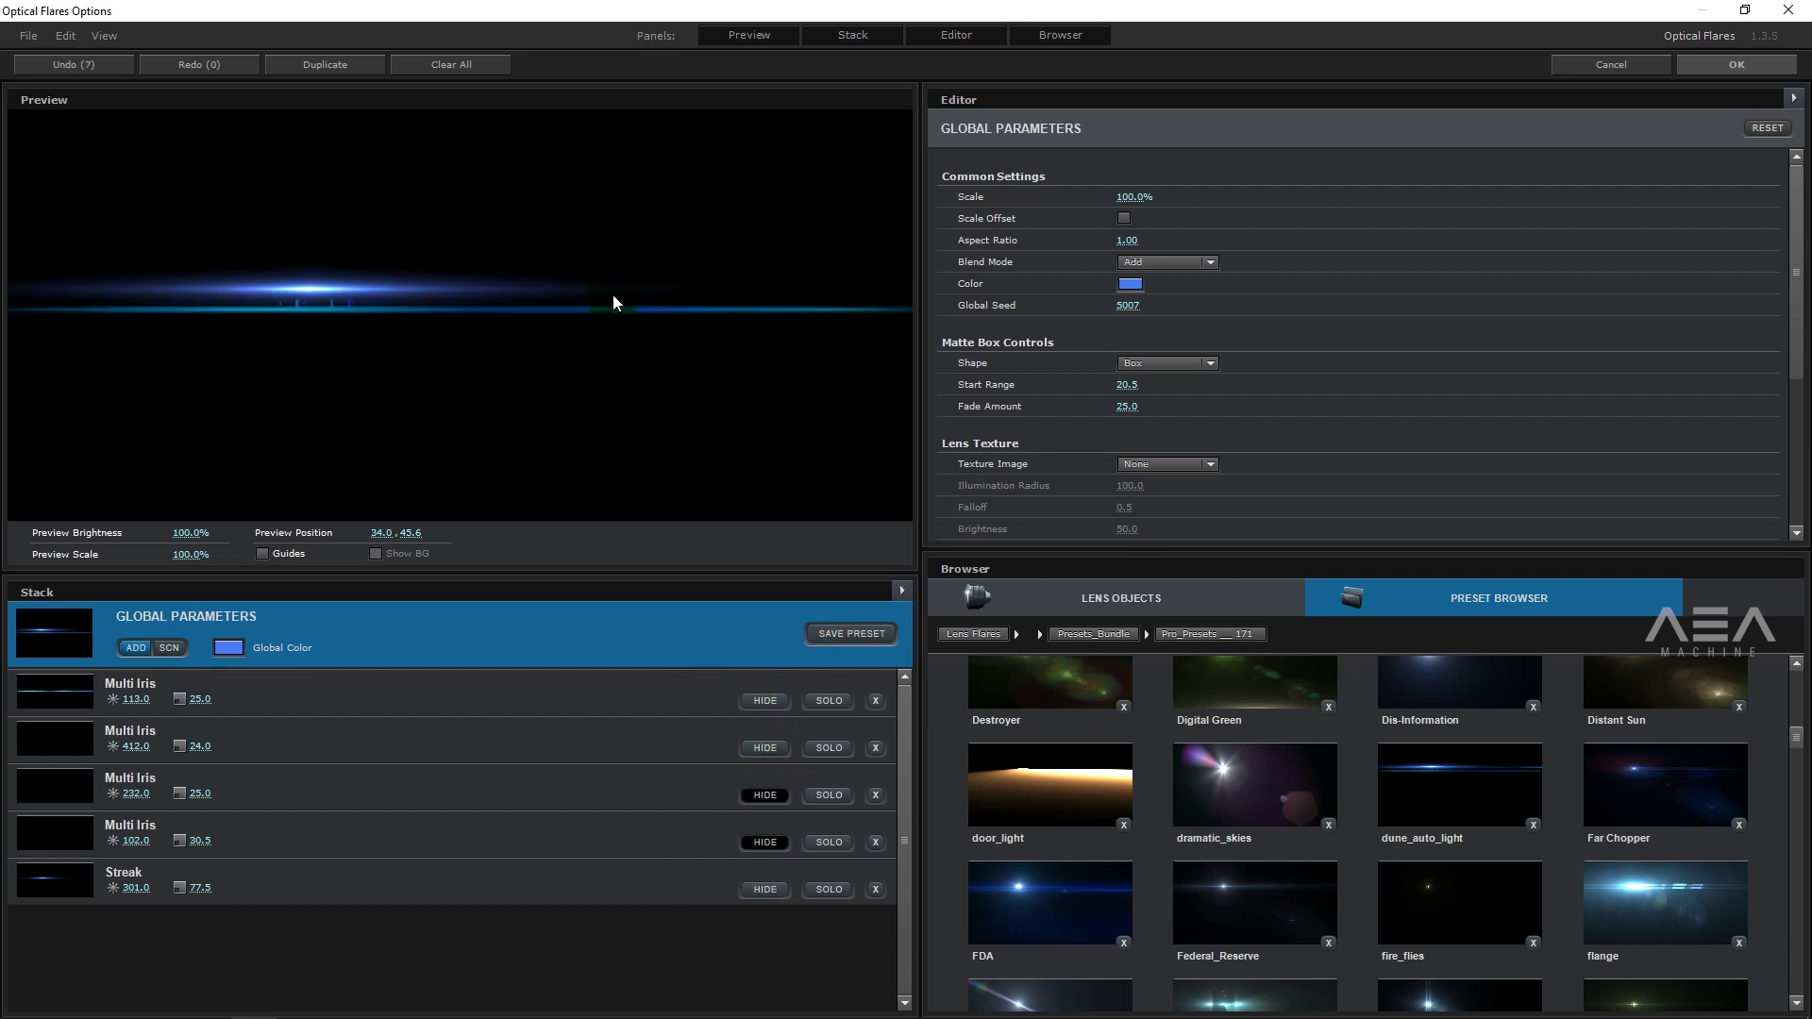
drag(613, 302, 604, 305)
click(1719, 59)
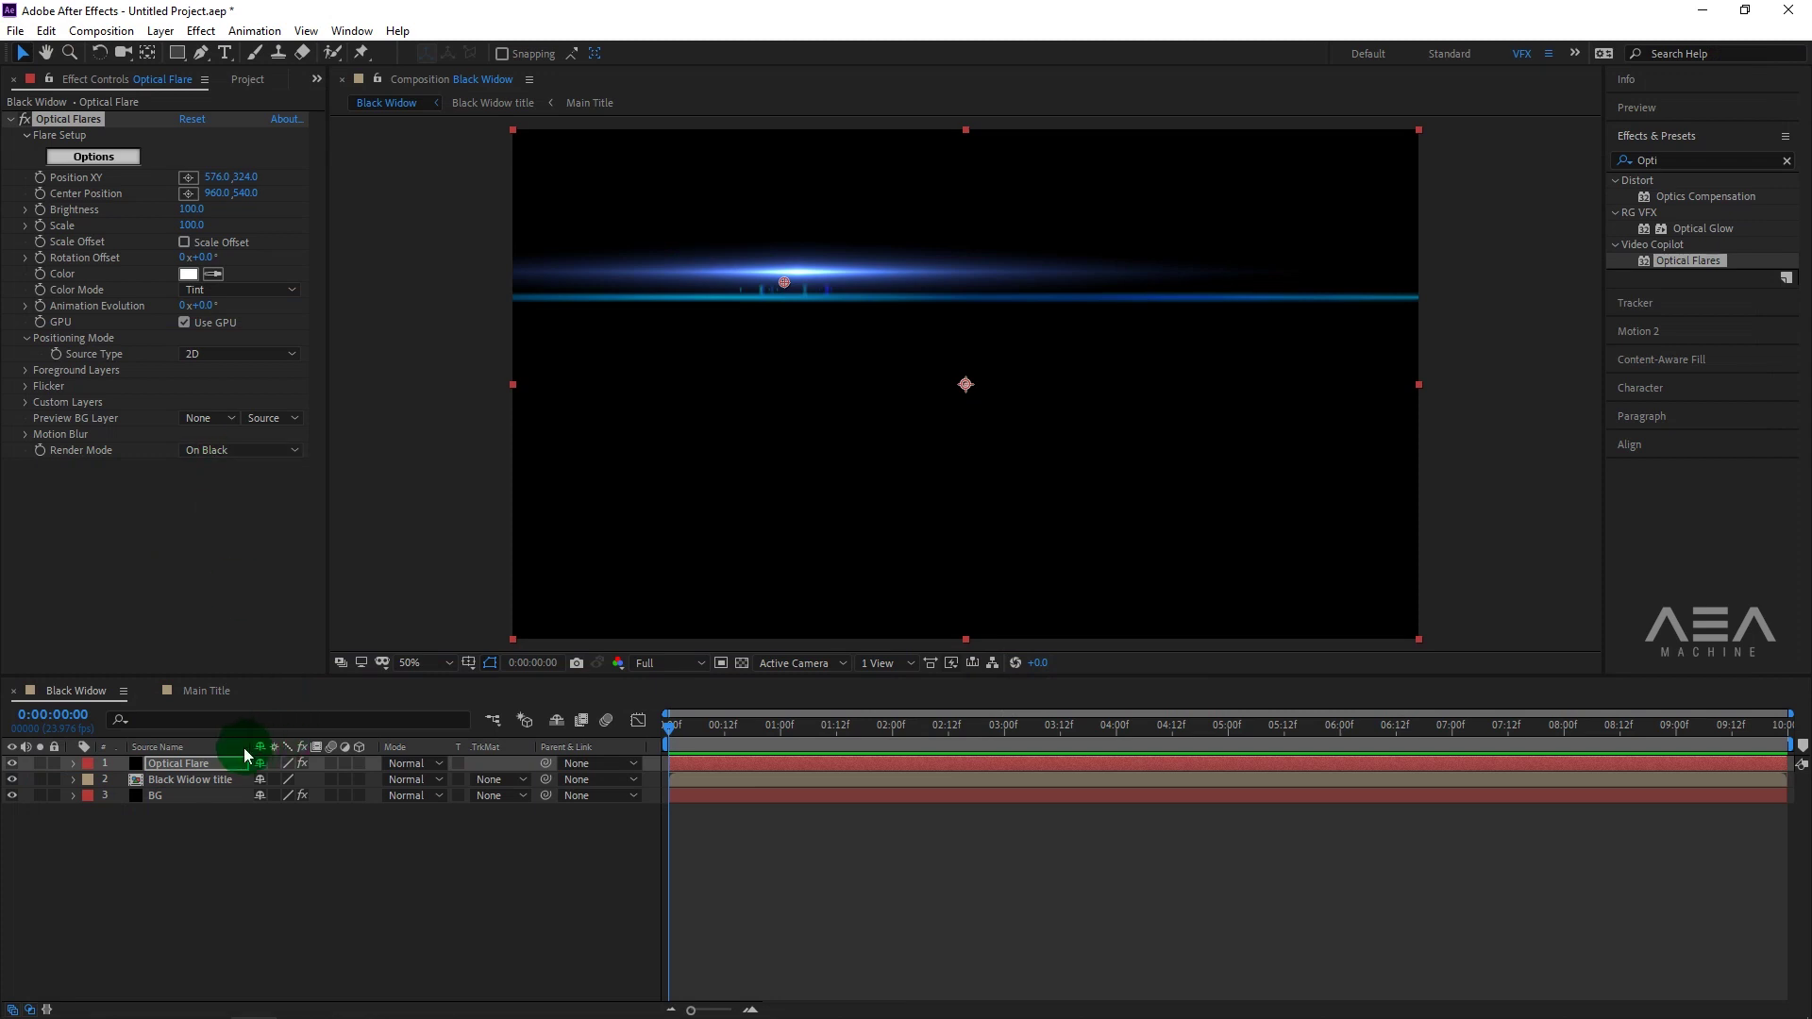
Set the Optical Flare layer to Add mode and centre the flare at 964, 544 on the title.
click(211, 765)
click(407, 764)
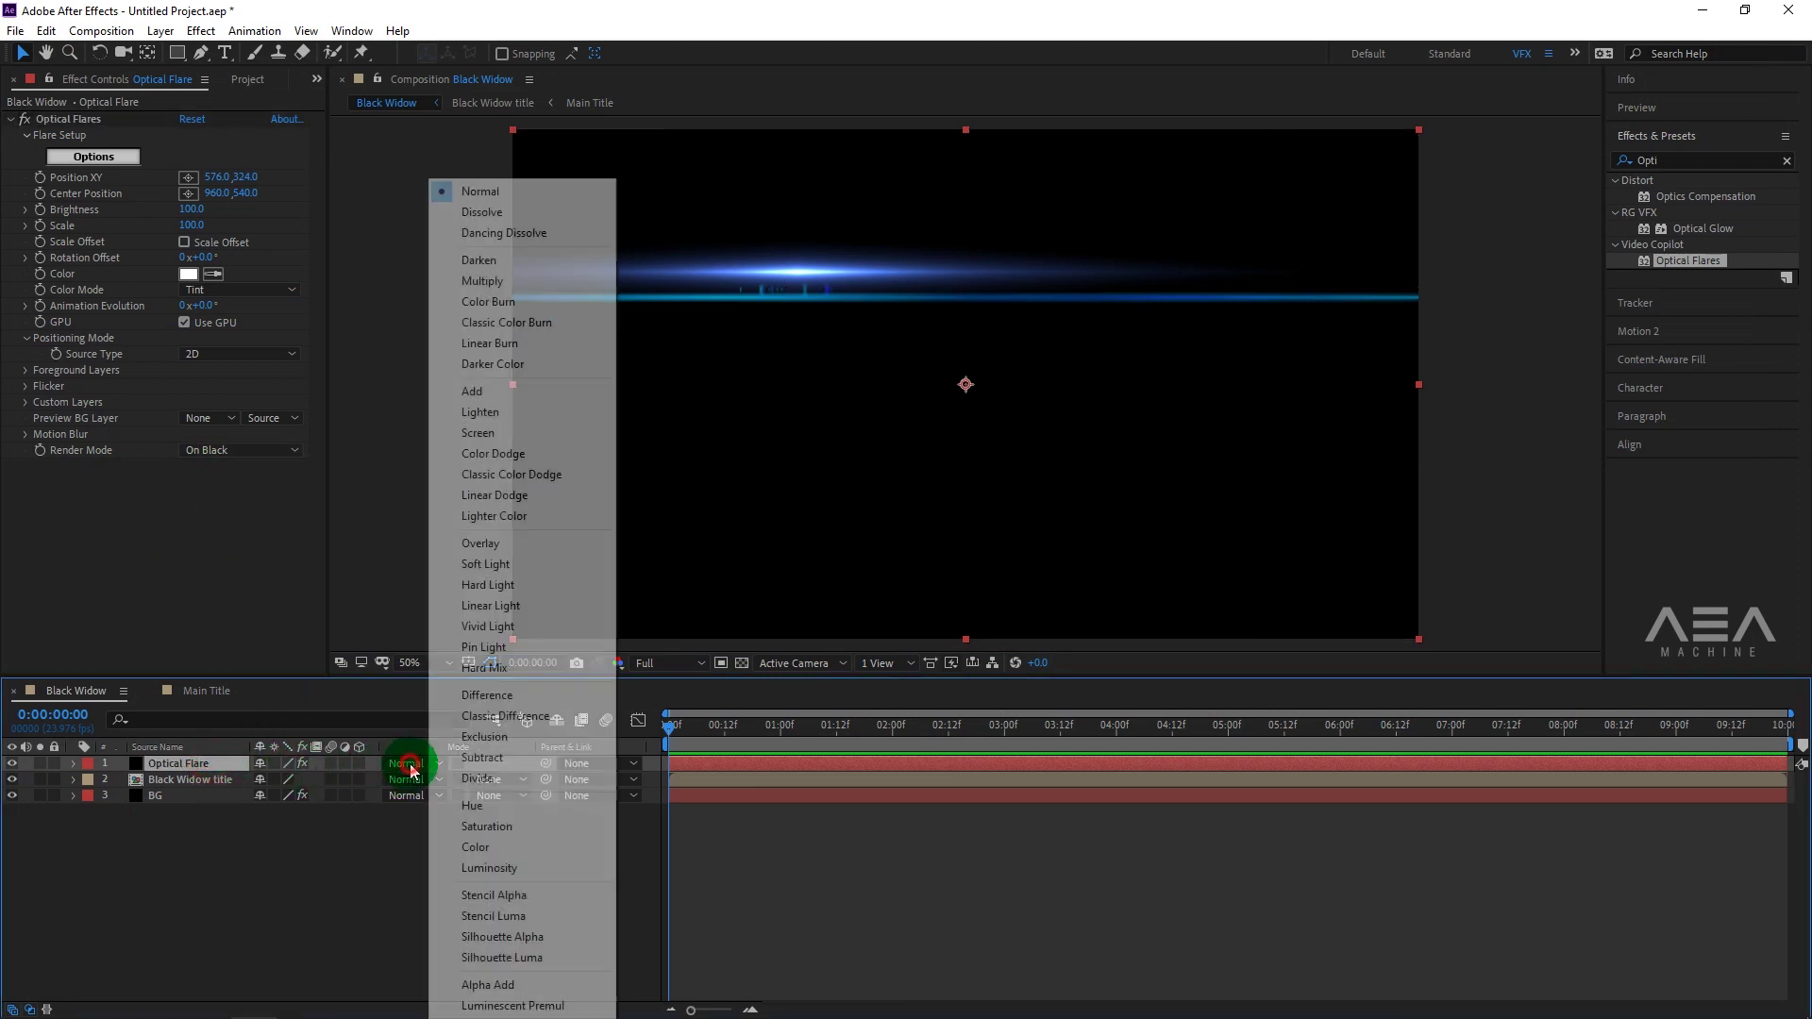
click(472, 390)
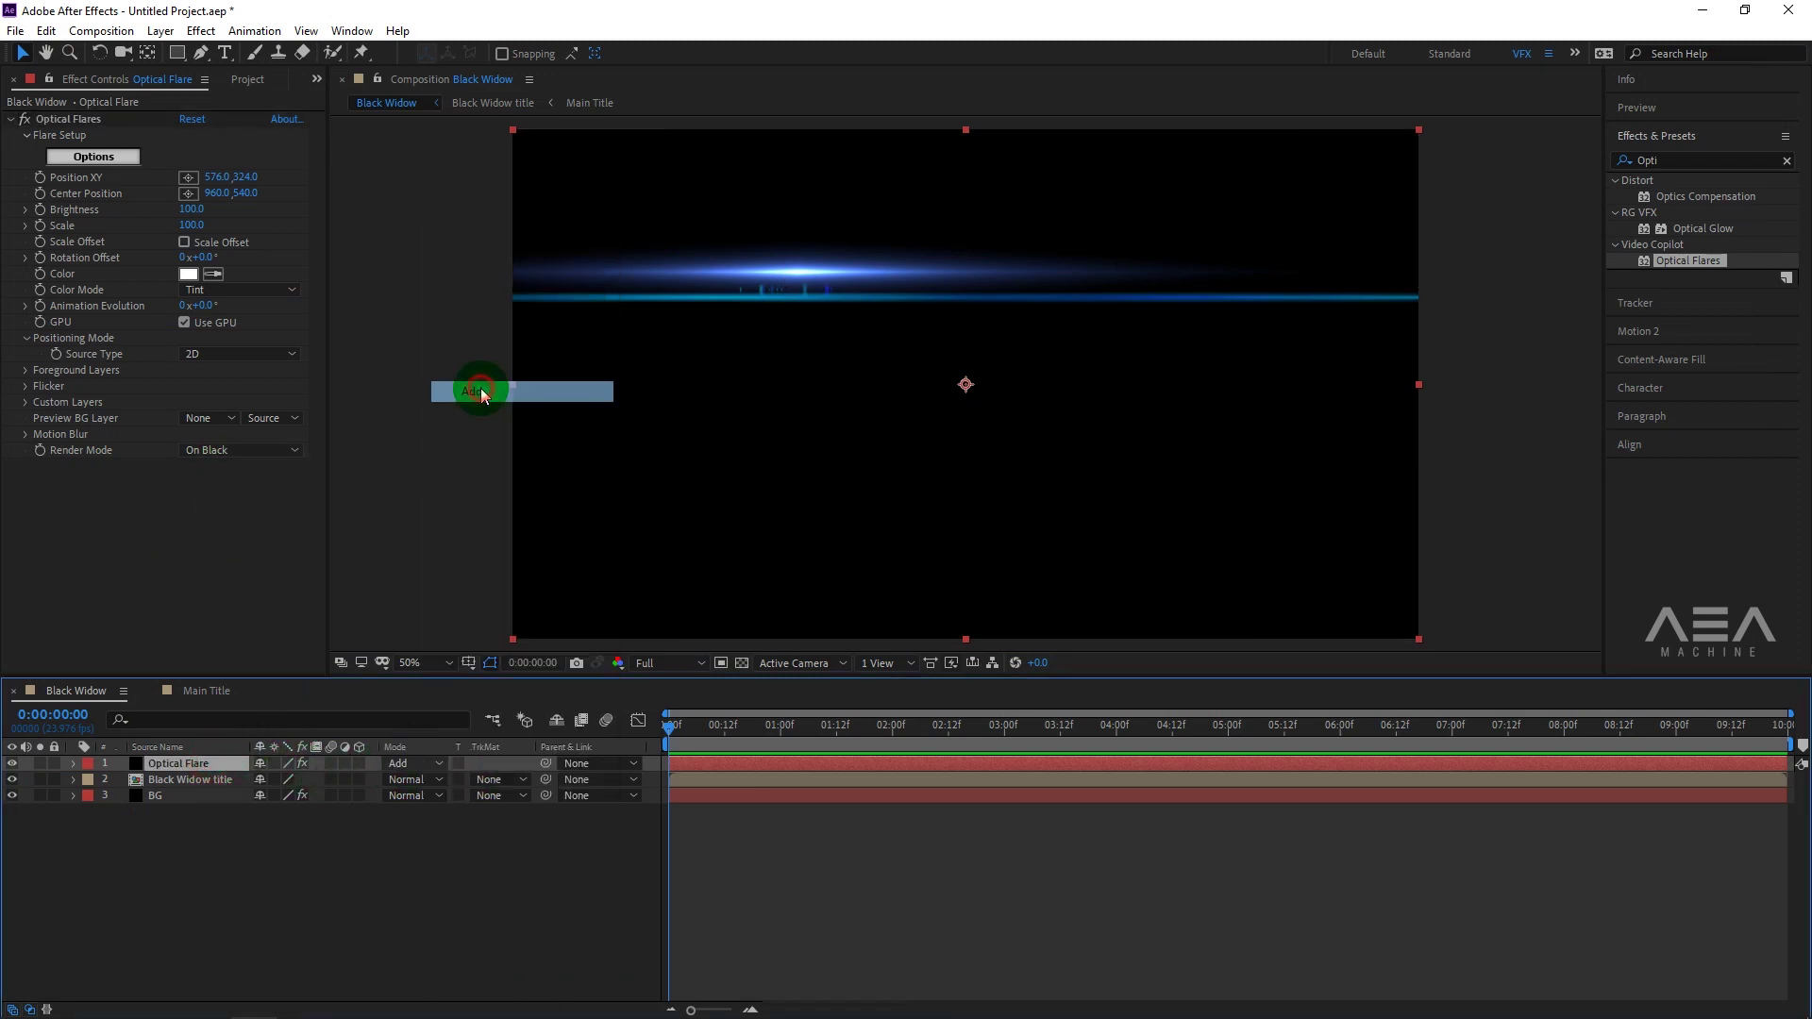
click(70, 119)
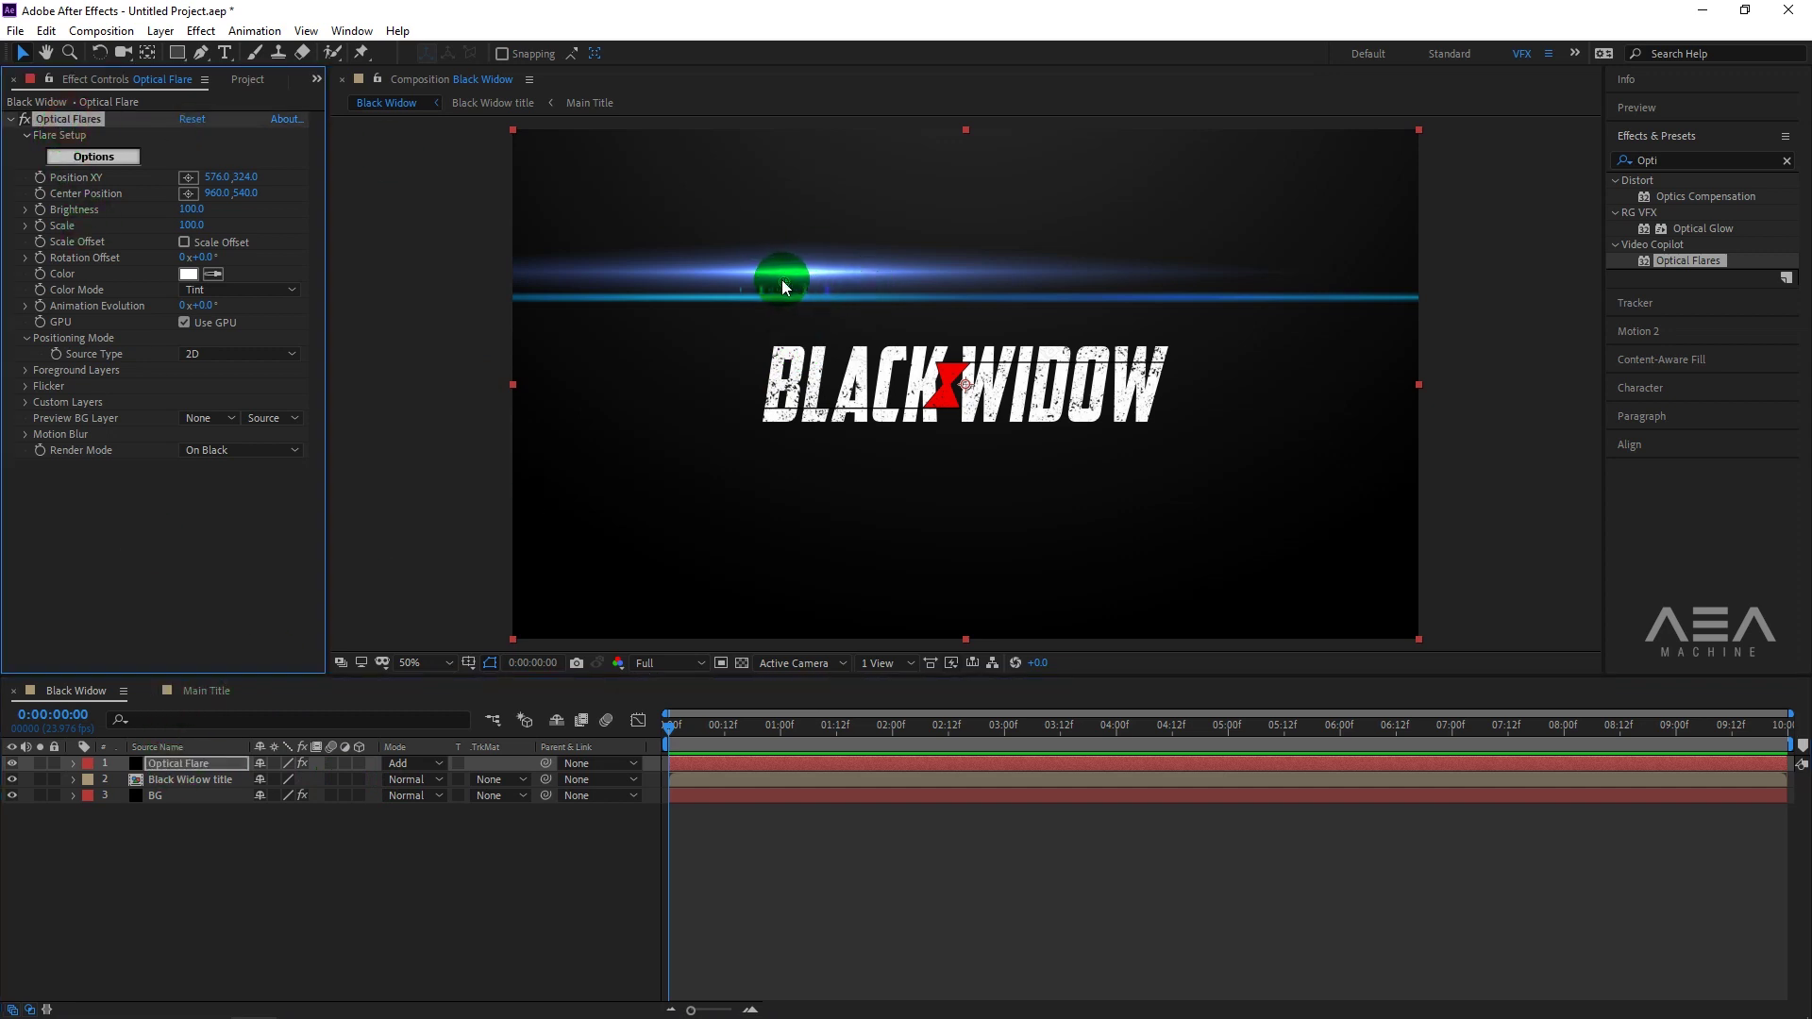
drag(797, 285, 970, 391)
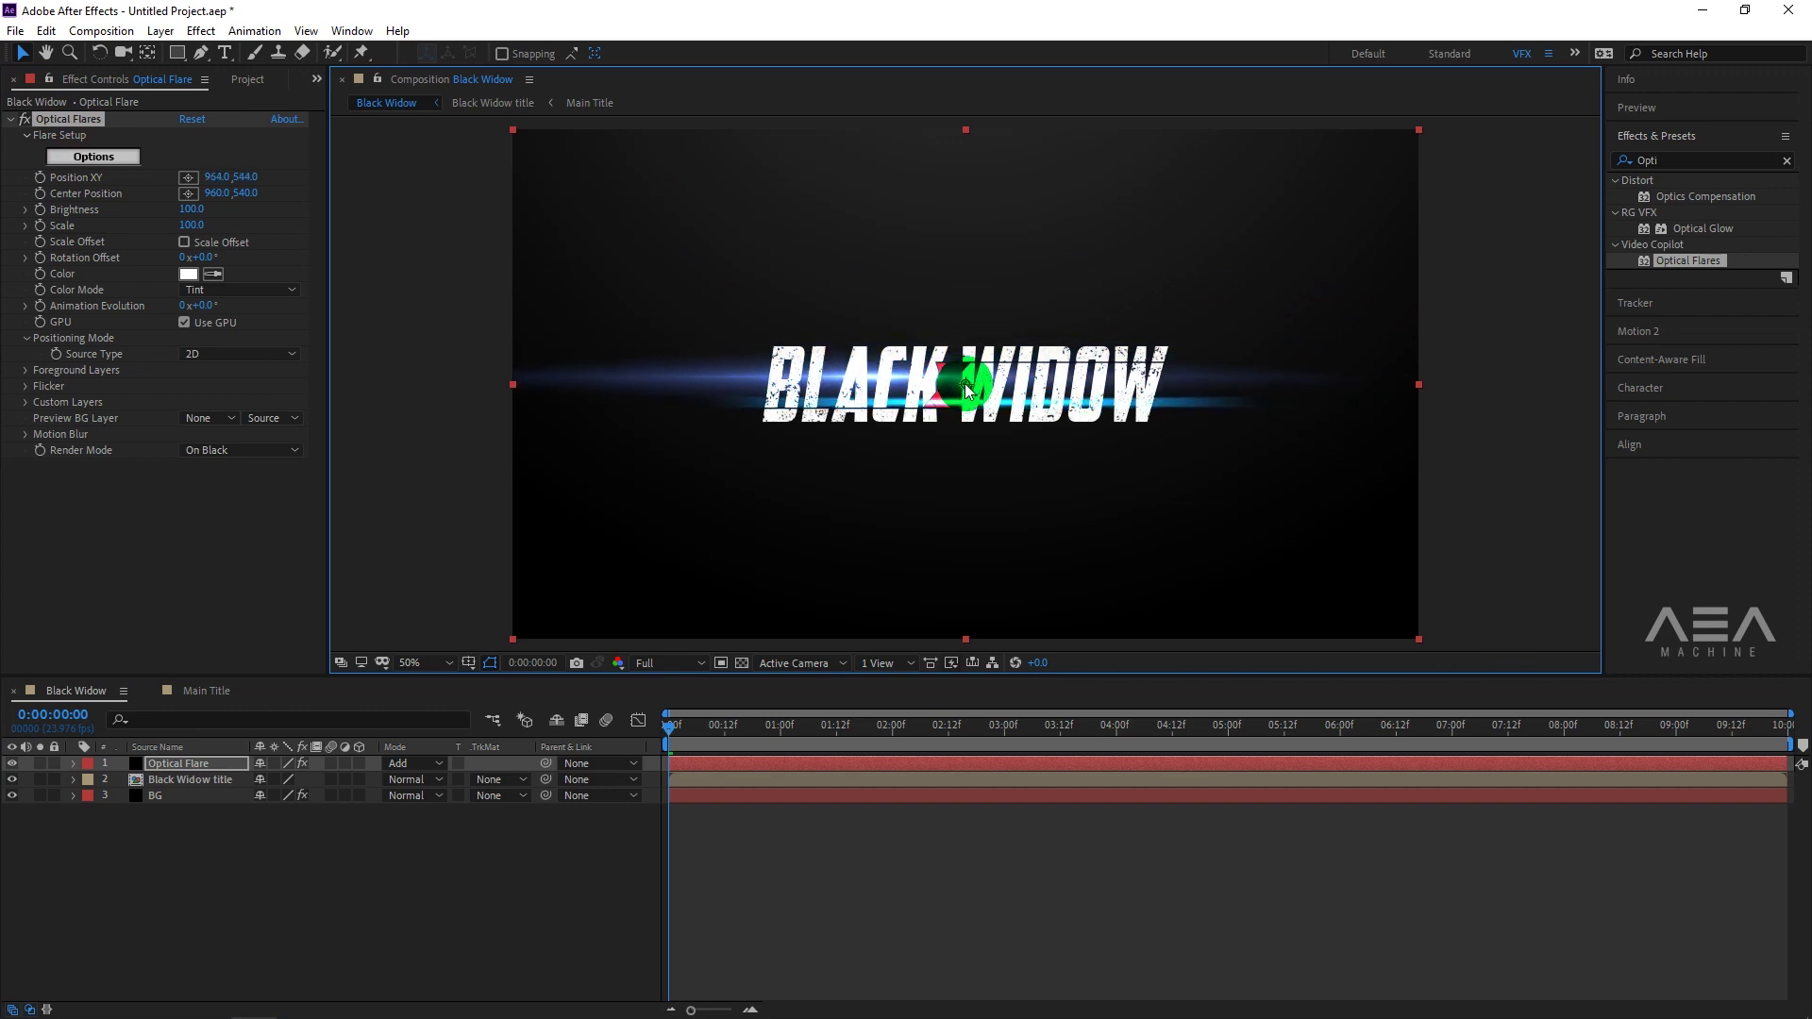
Move the Optical Flare layer below the Black Widow title layer.
click(164, 798)
drag(182, 763, 194, 785)
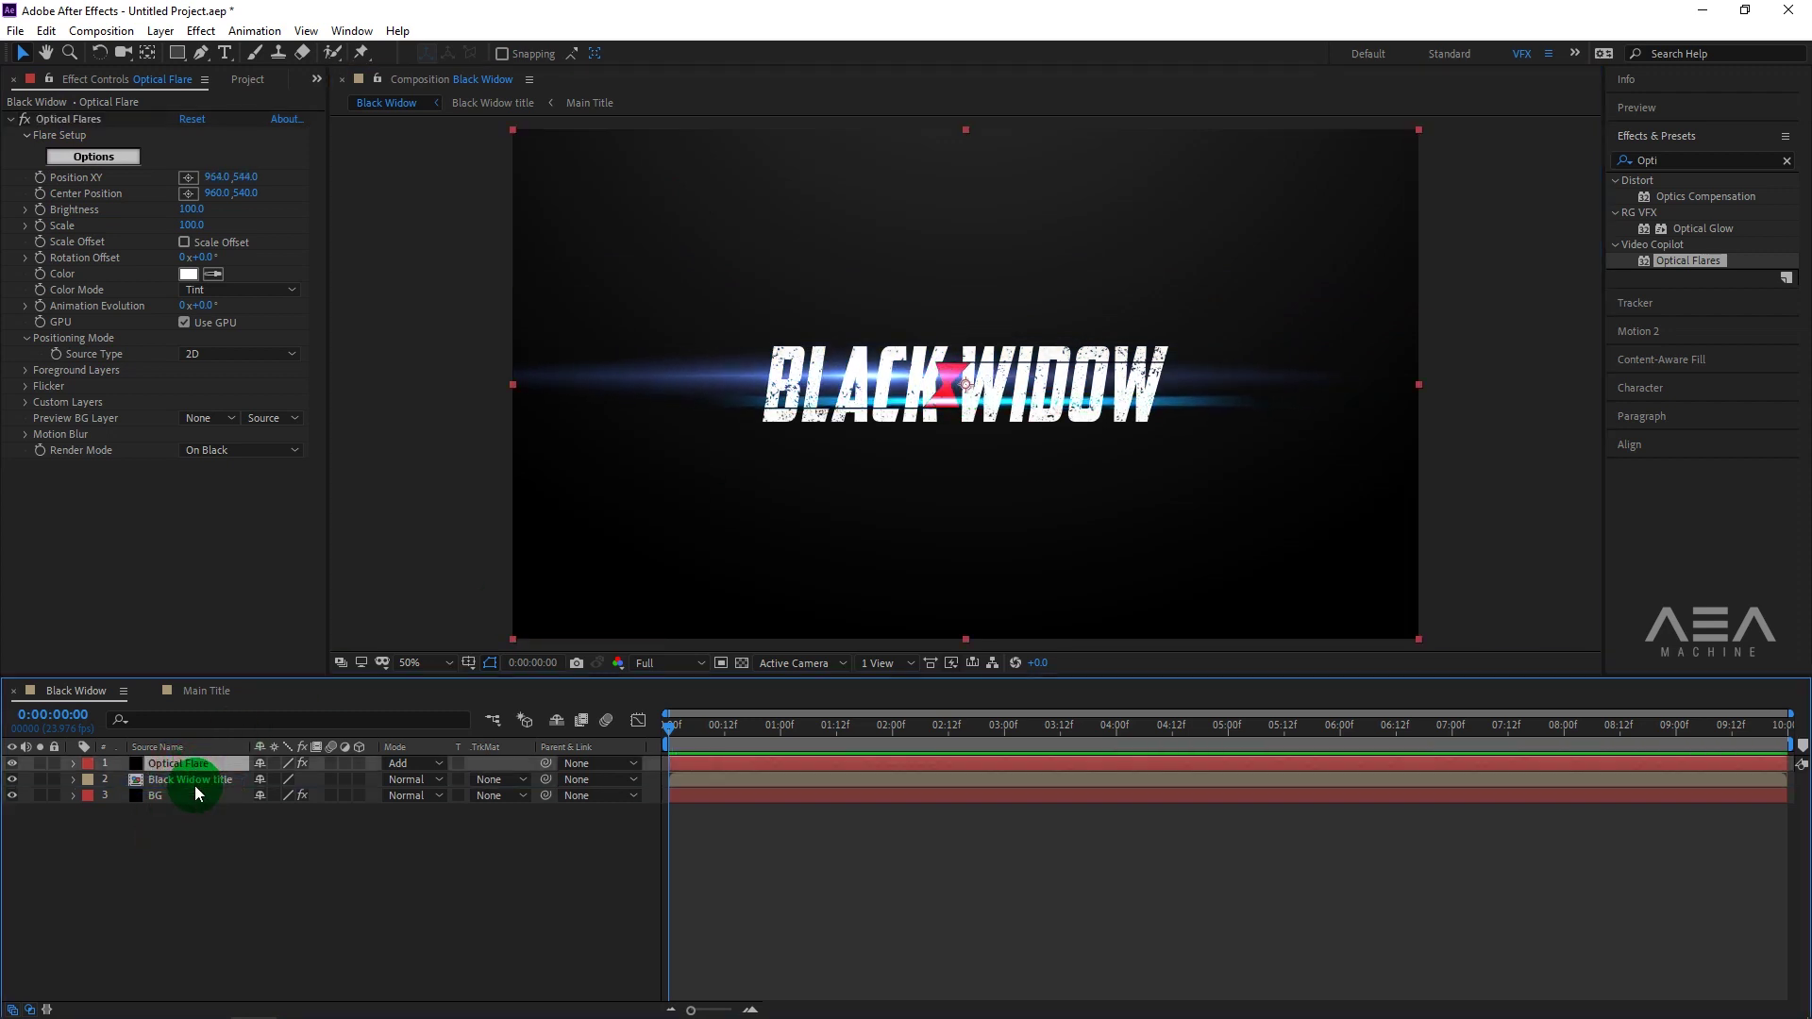
click(263, 857)
Tint the flare light red with colour FF8181.
click(87, 275)
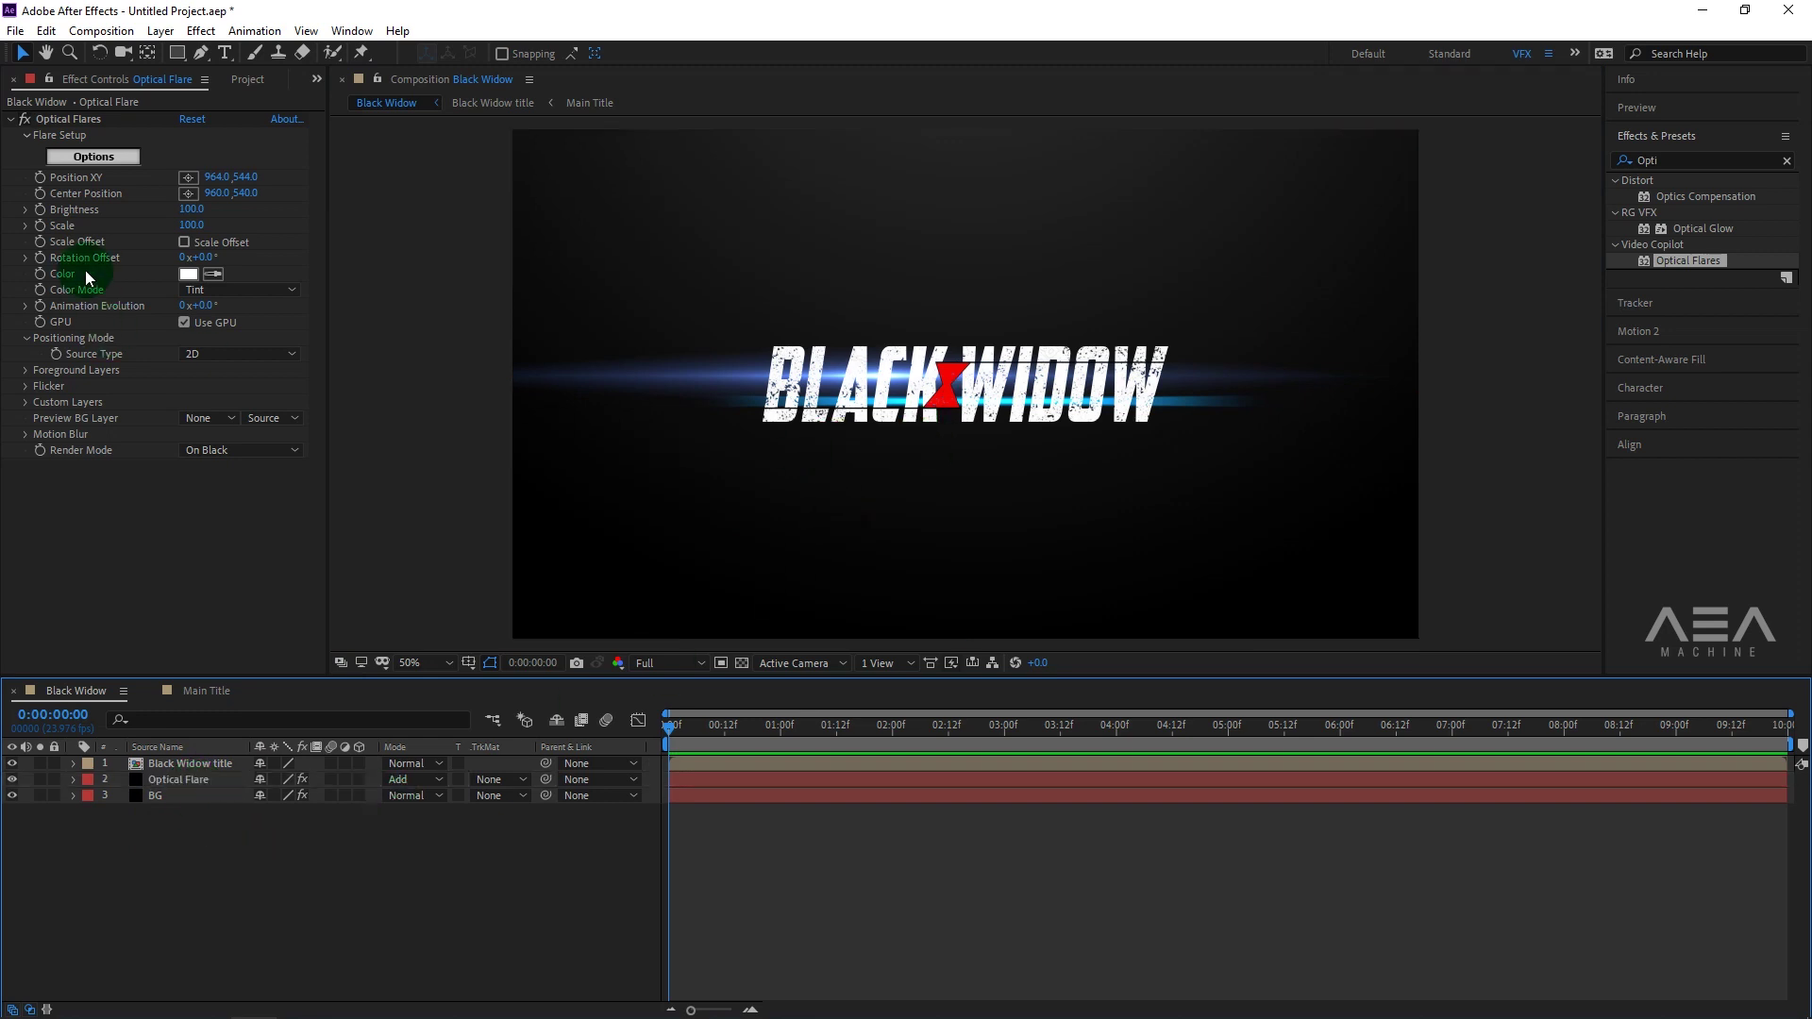
click(189, 274)
drag(174, 372, 143, 331)
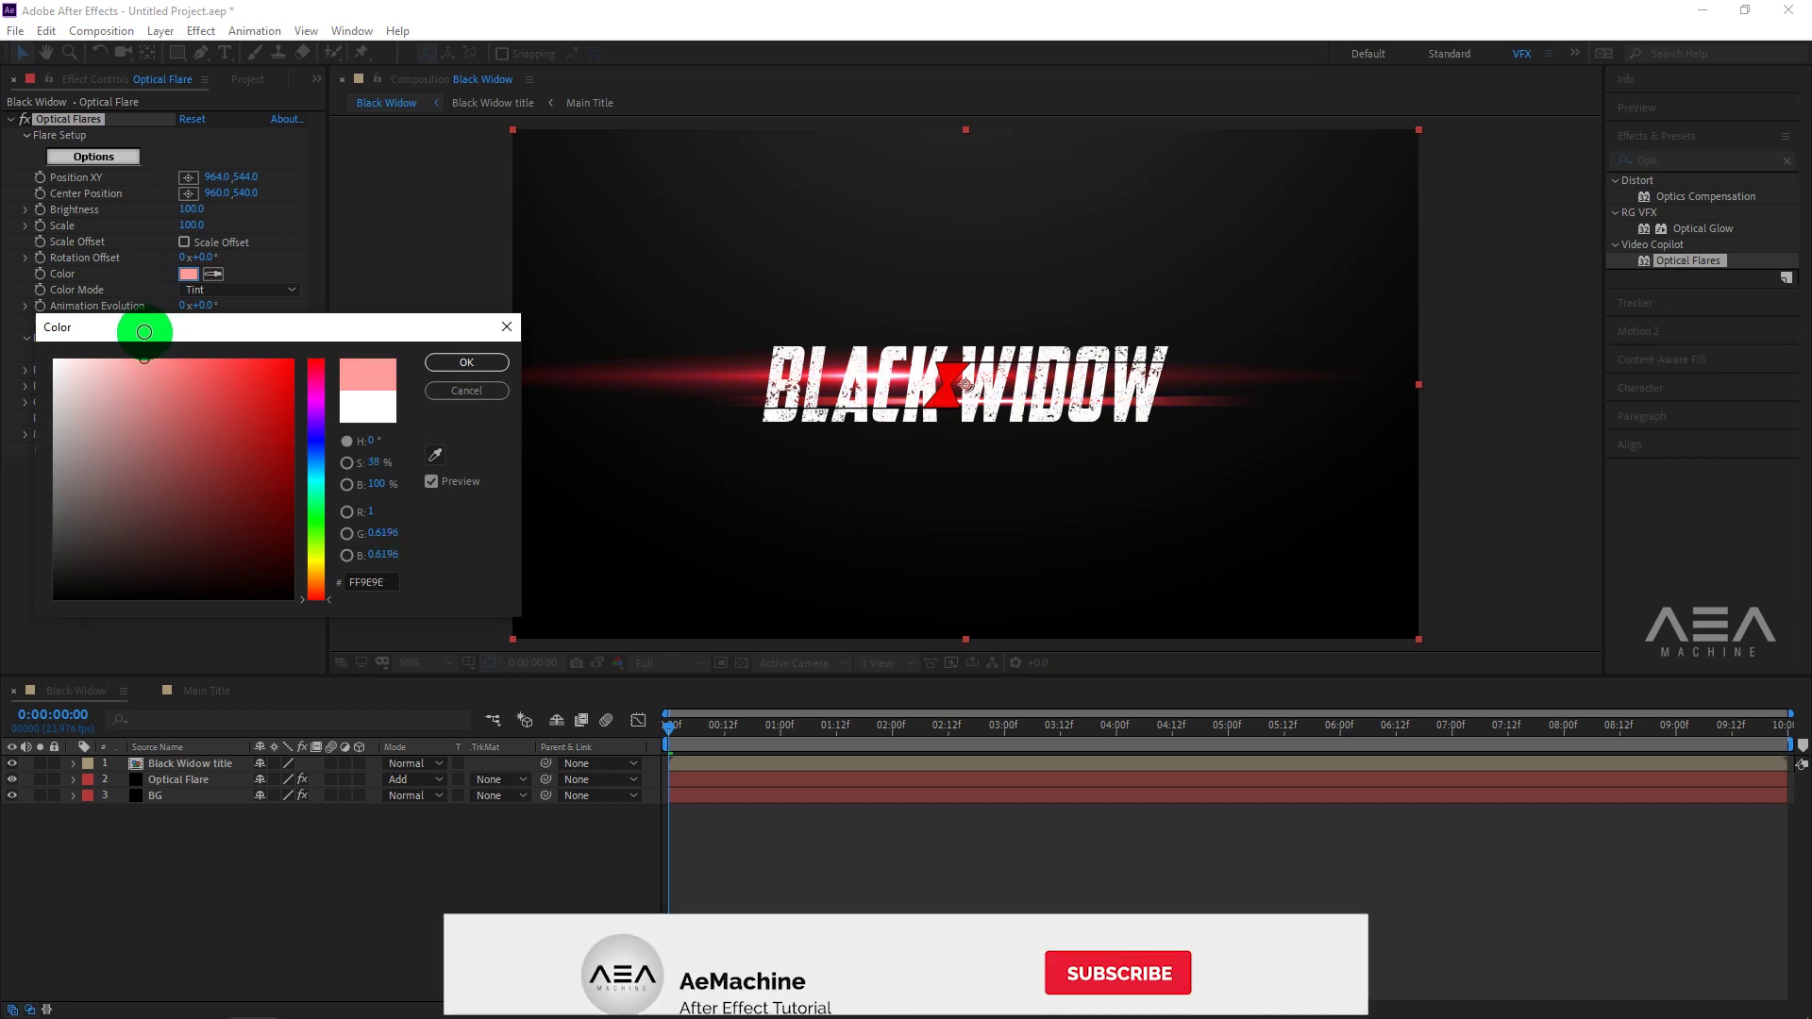
drag(143, 332, 170, 344)
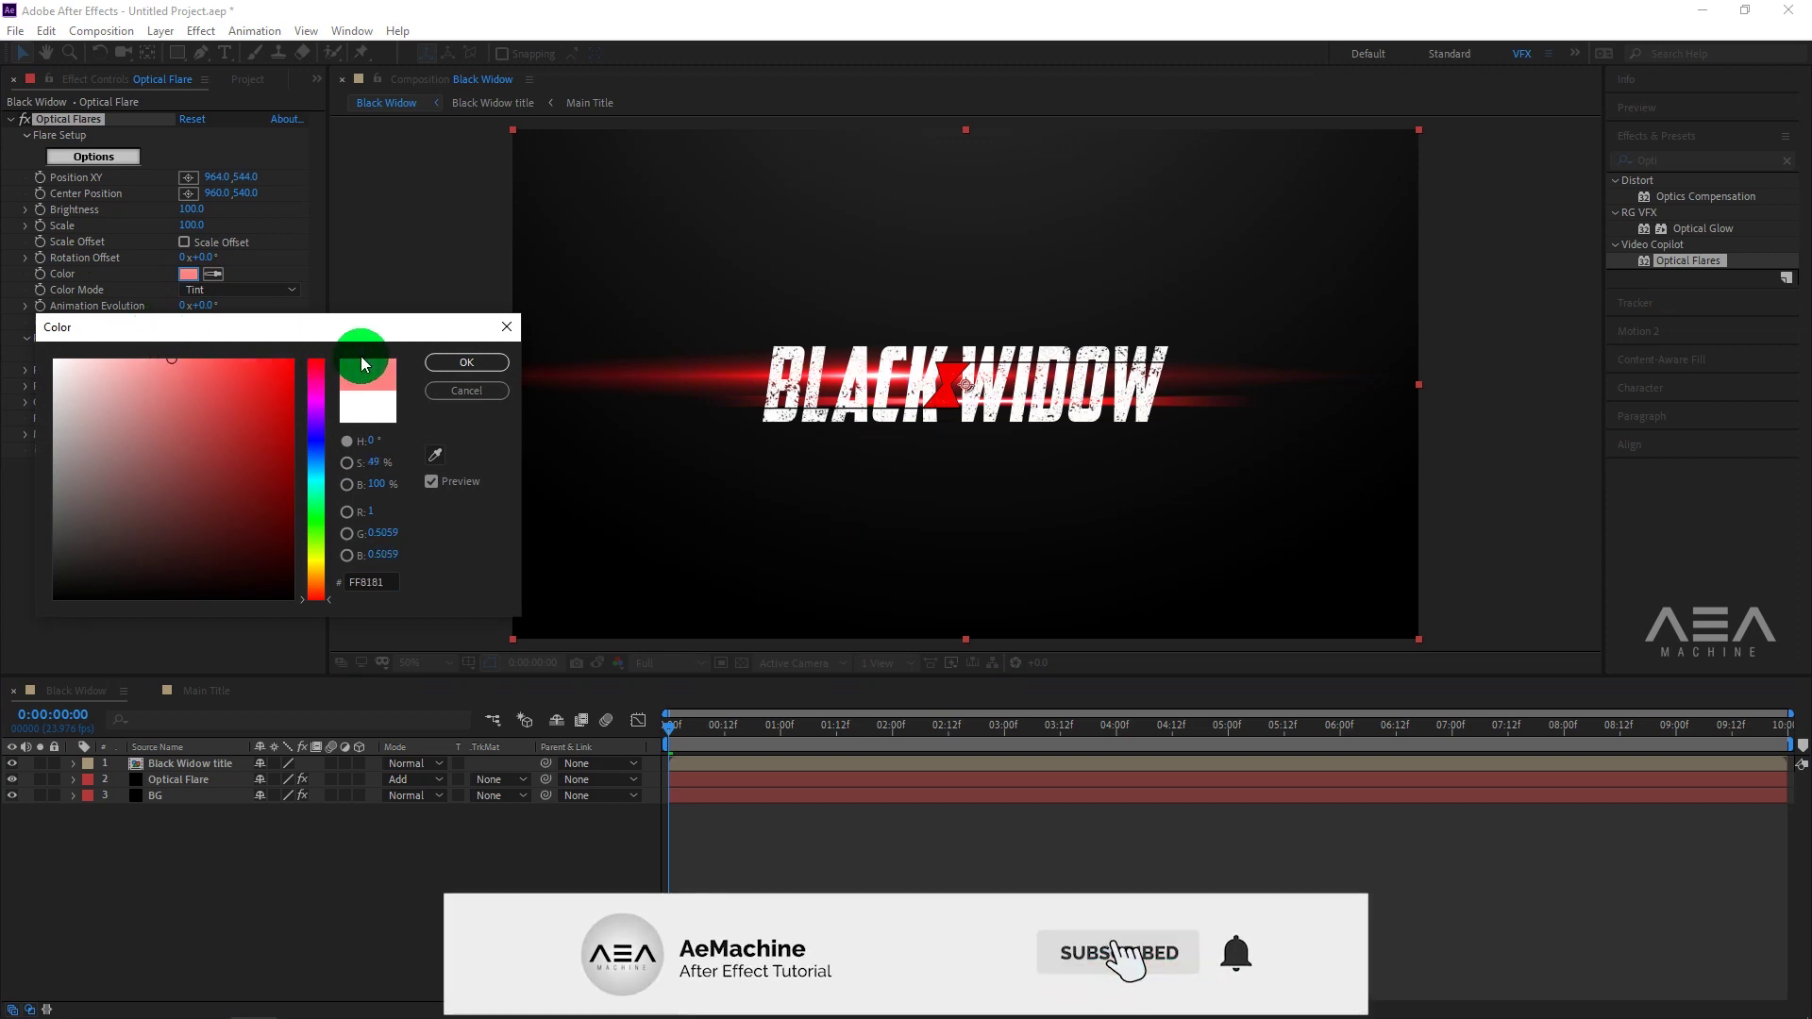
click(466, 363)
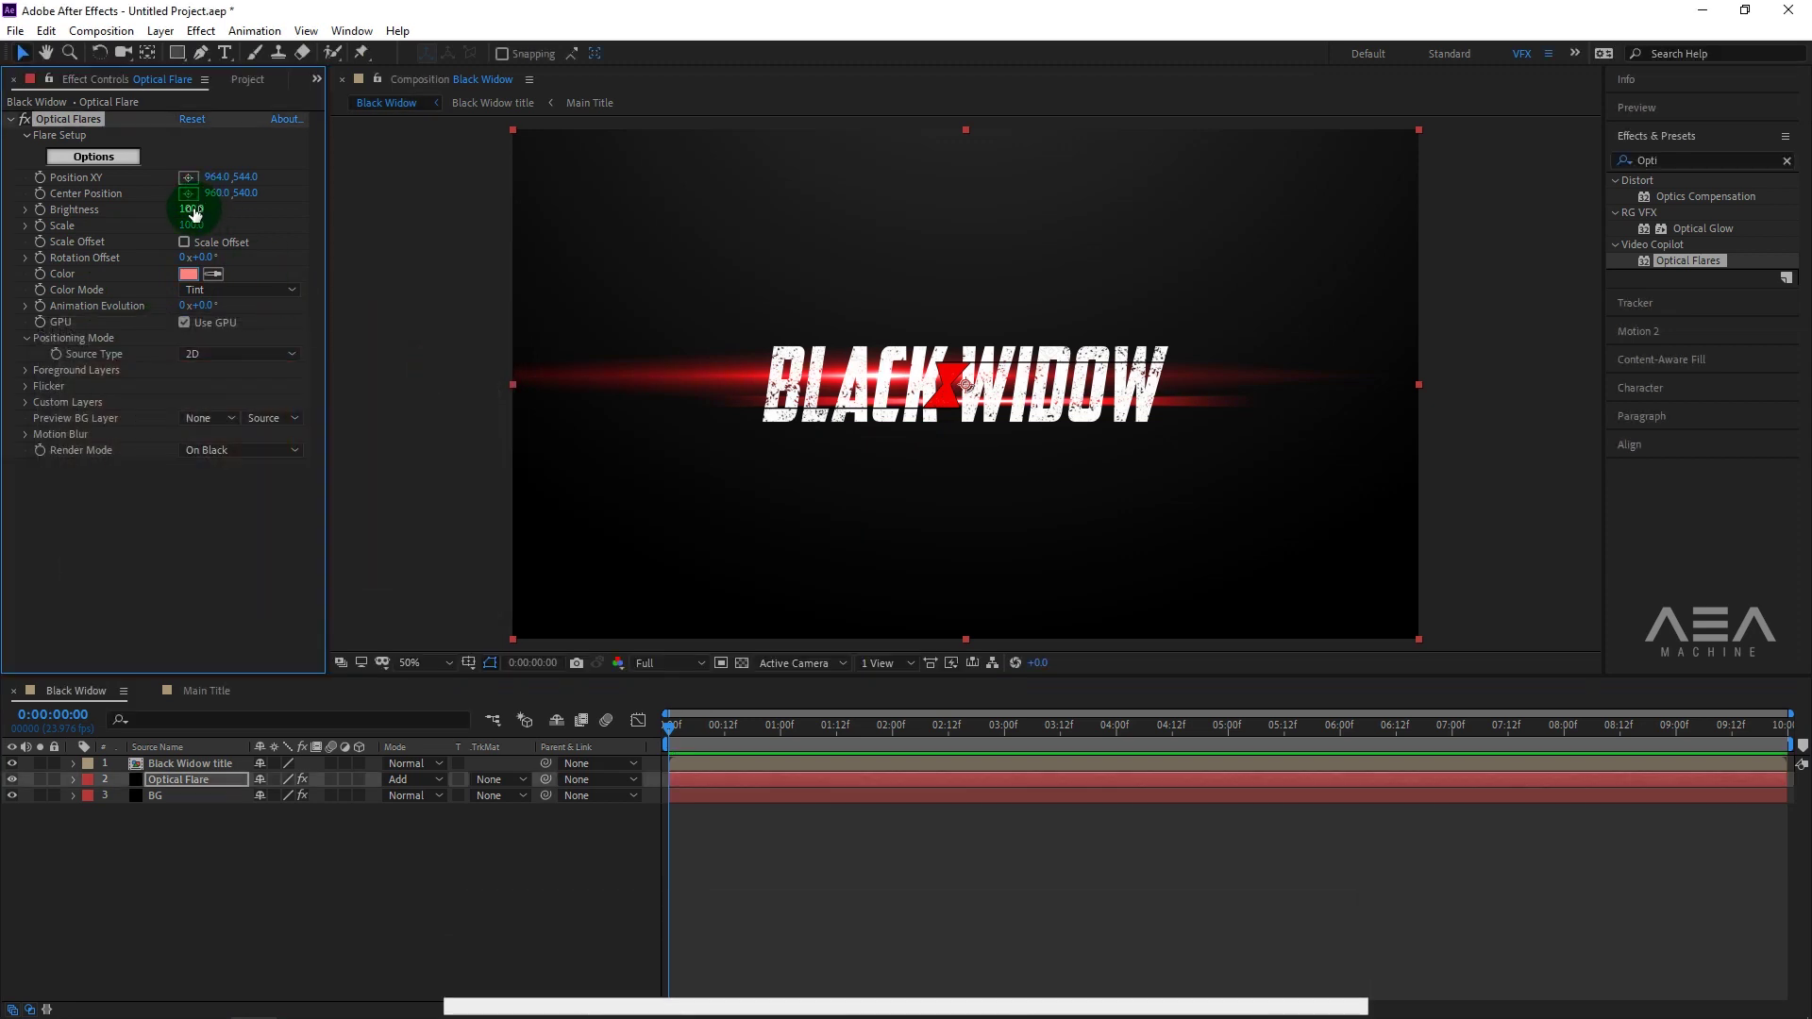
Set the flare's Brightness to 60, Scale to 70 and Position to 1096, 544.
click(194, 208)
text(60)
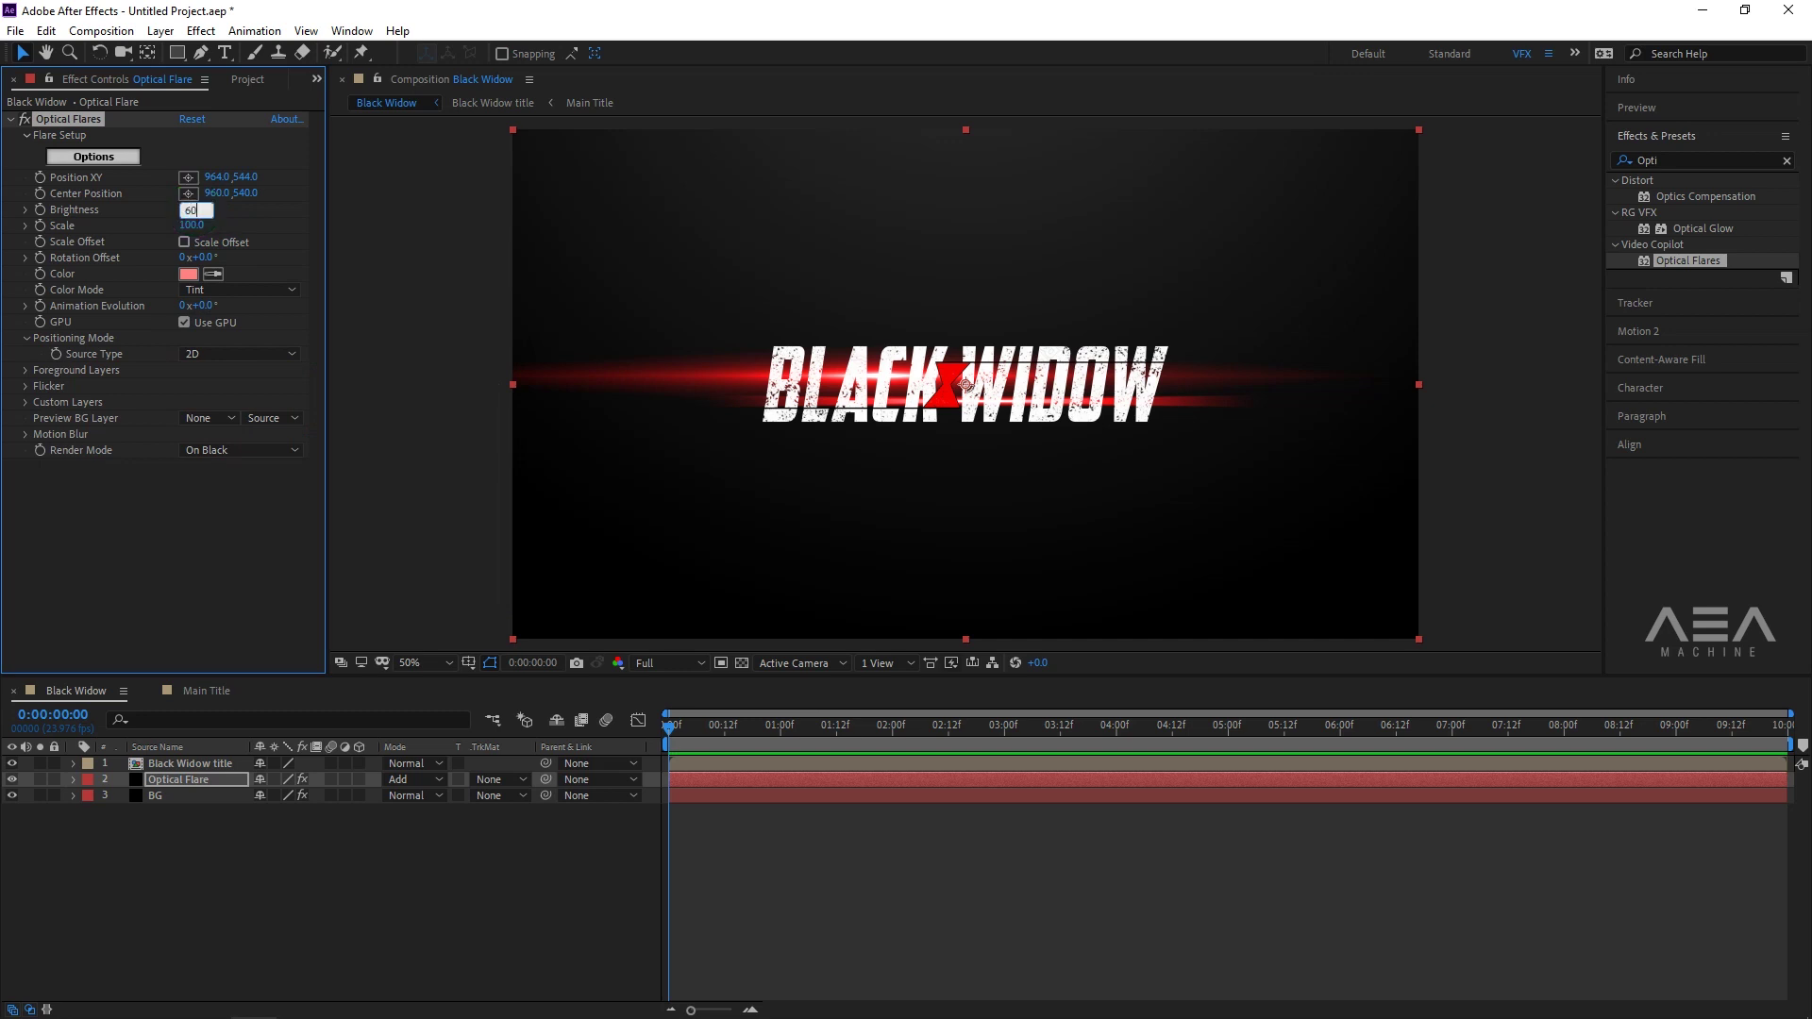
click(194, 523)
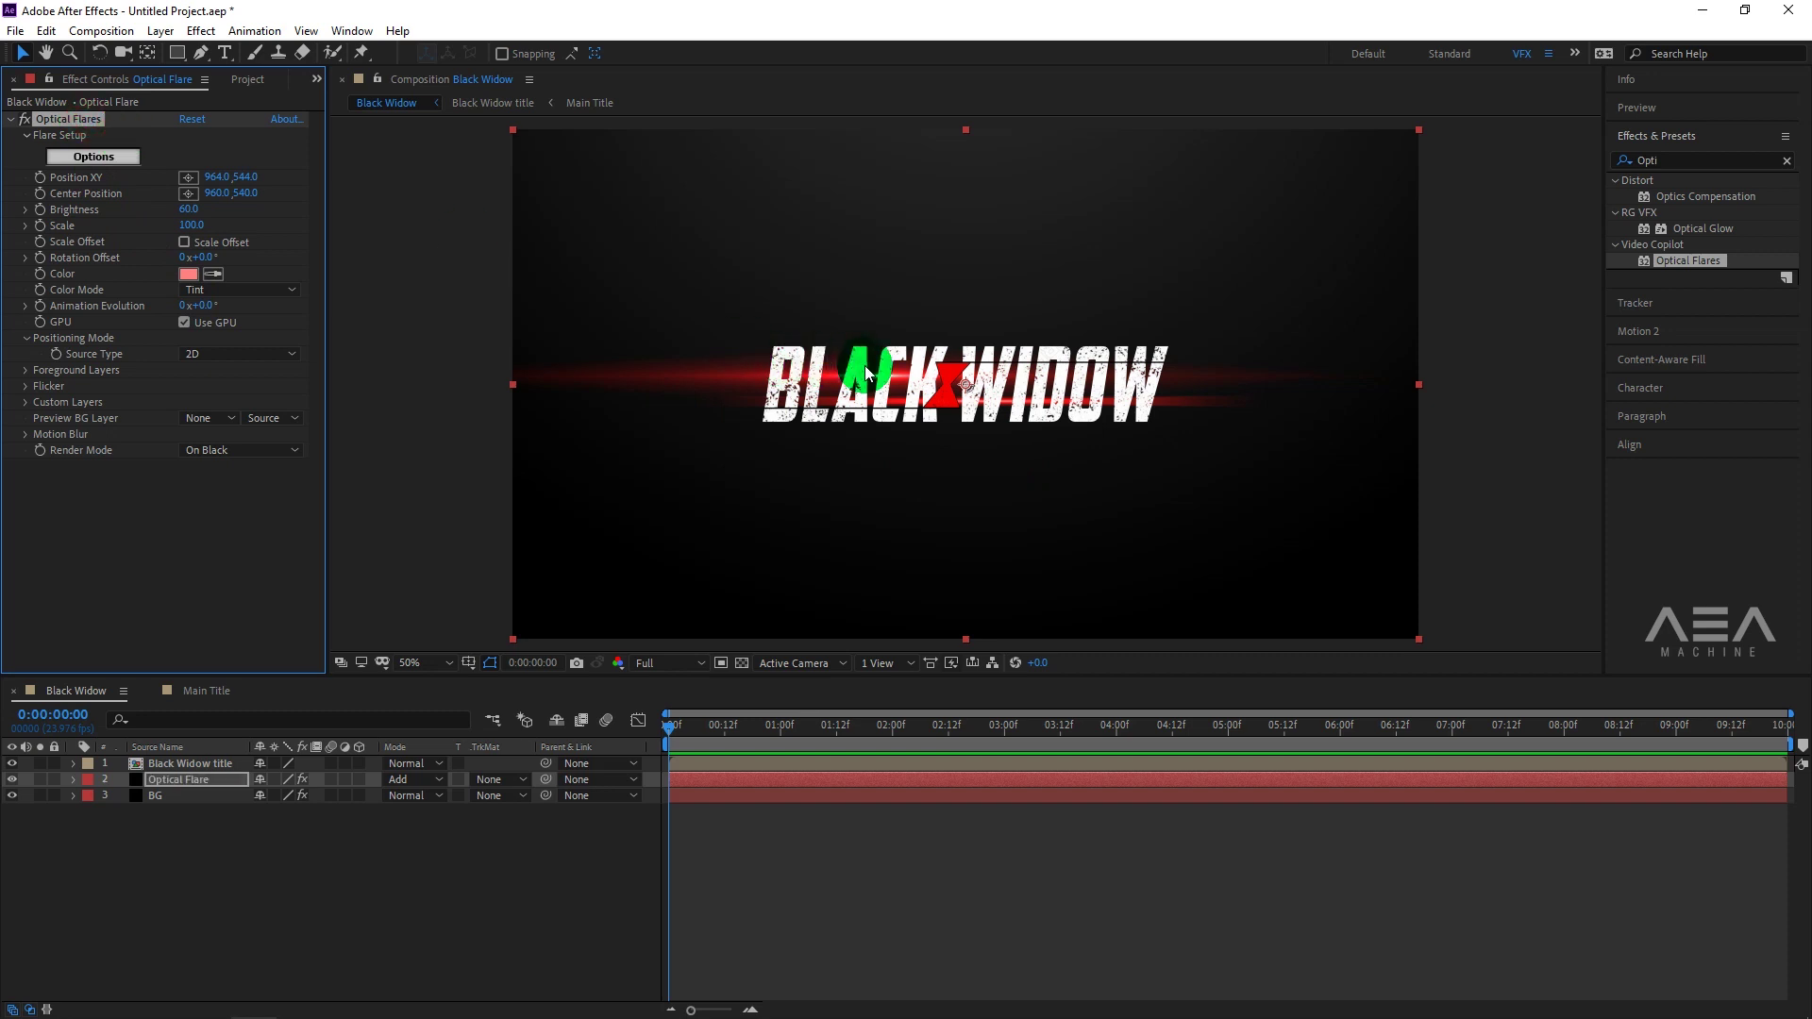
click(972, 389)
drag(972, 389, 1021, 397)
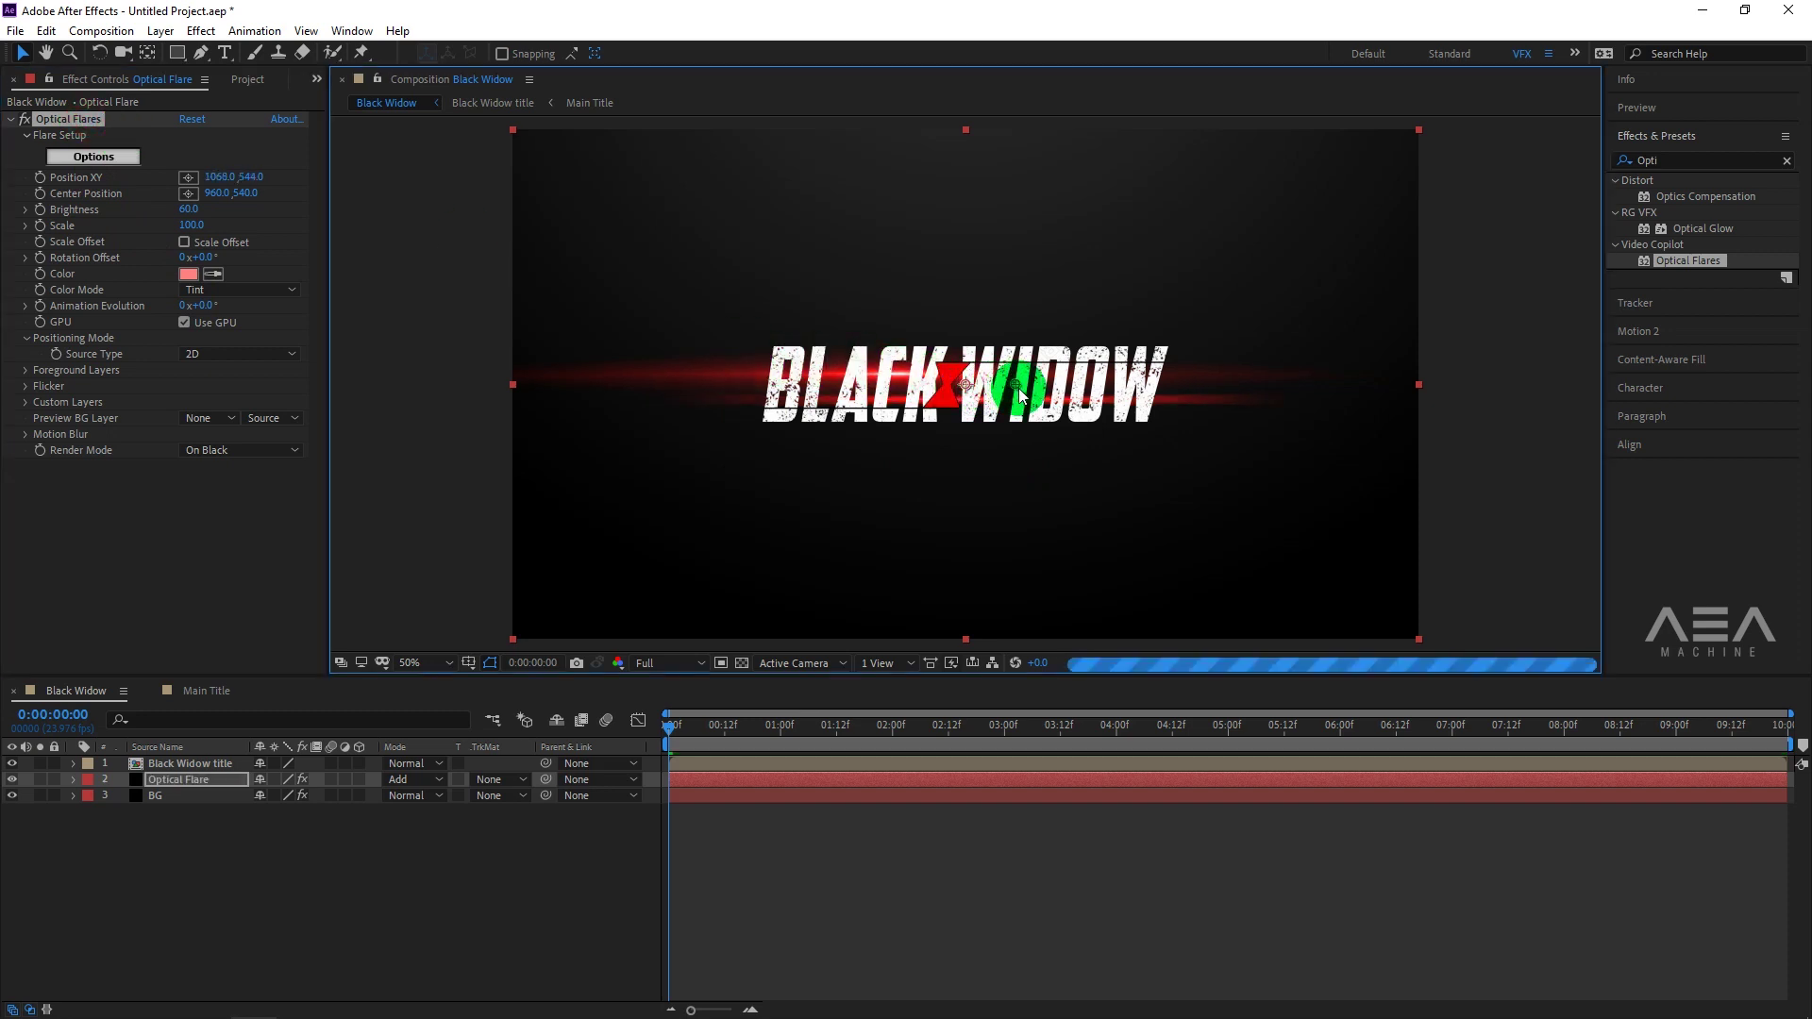
drag(186, 226, 194, 226)
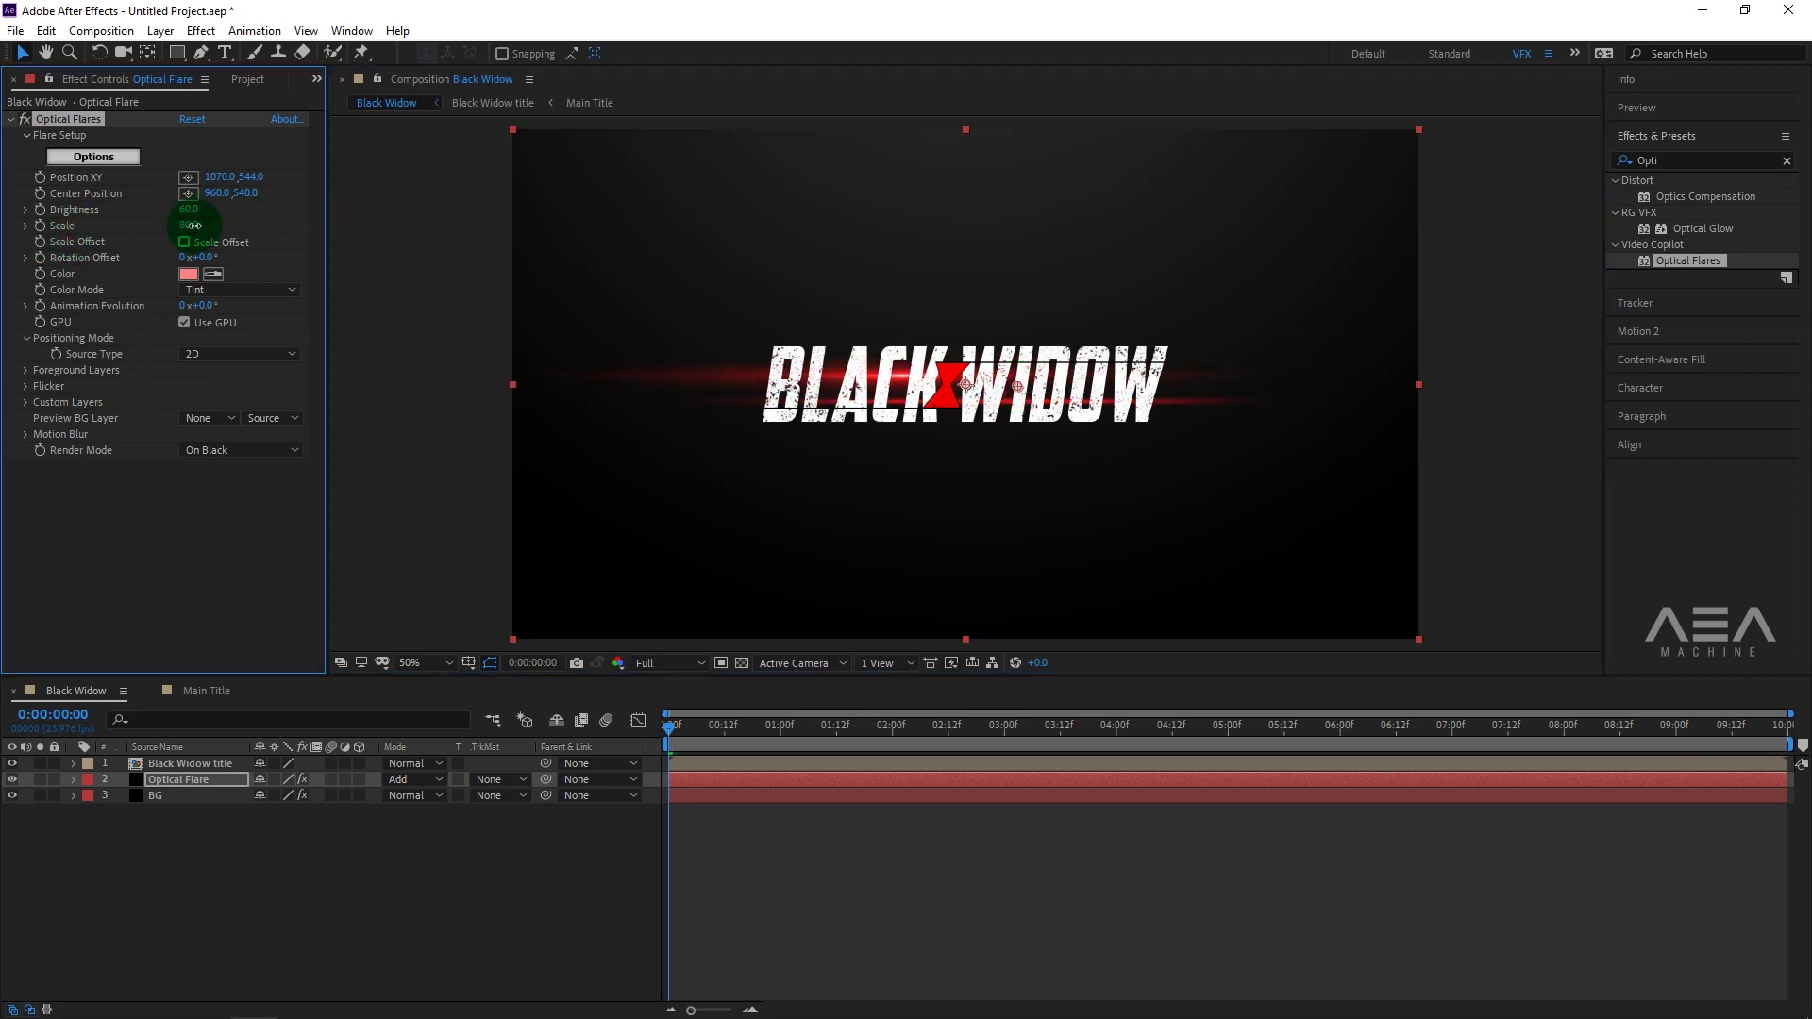
drag(190, 227, 193, 226)
click(1002, 396)
drag(1022, 393, 1035, 396)
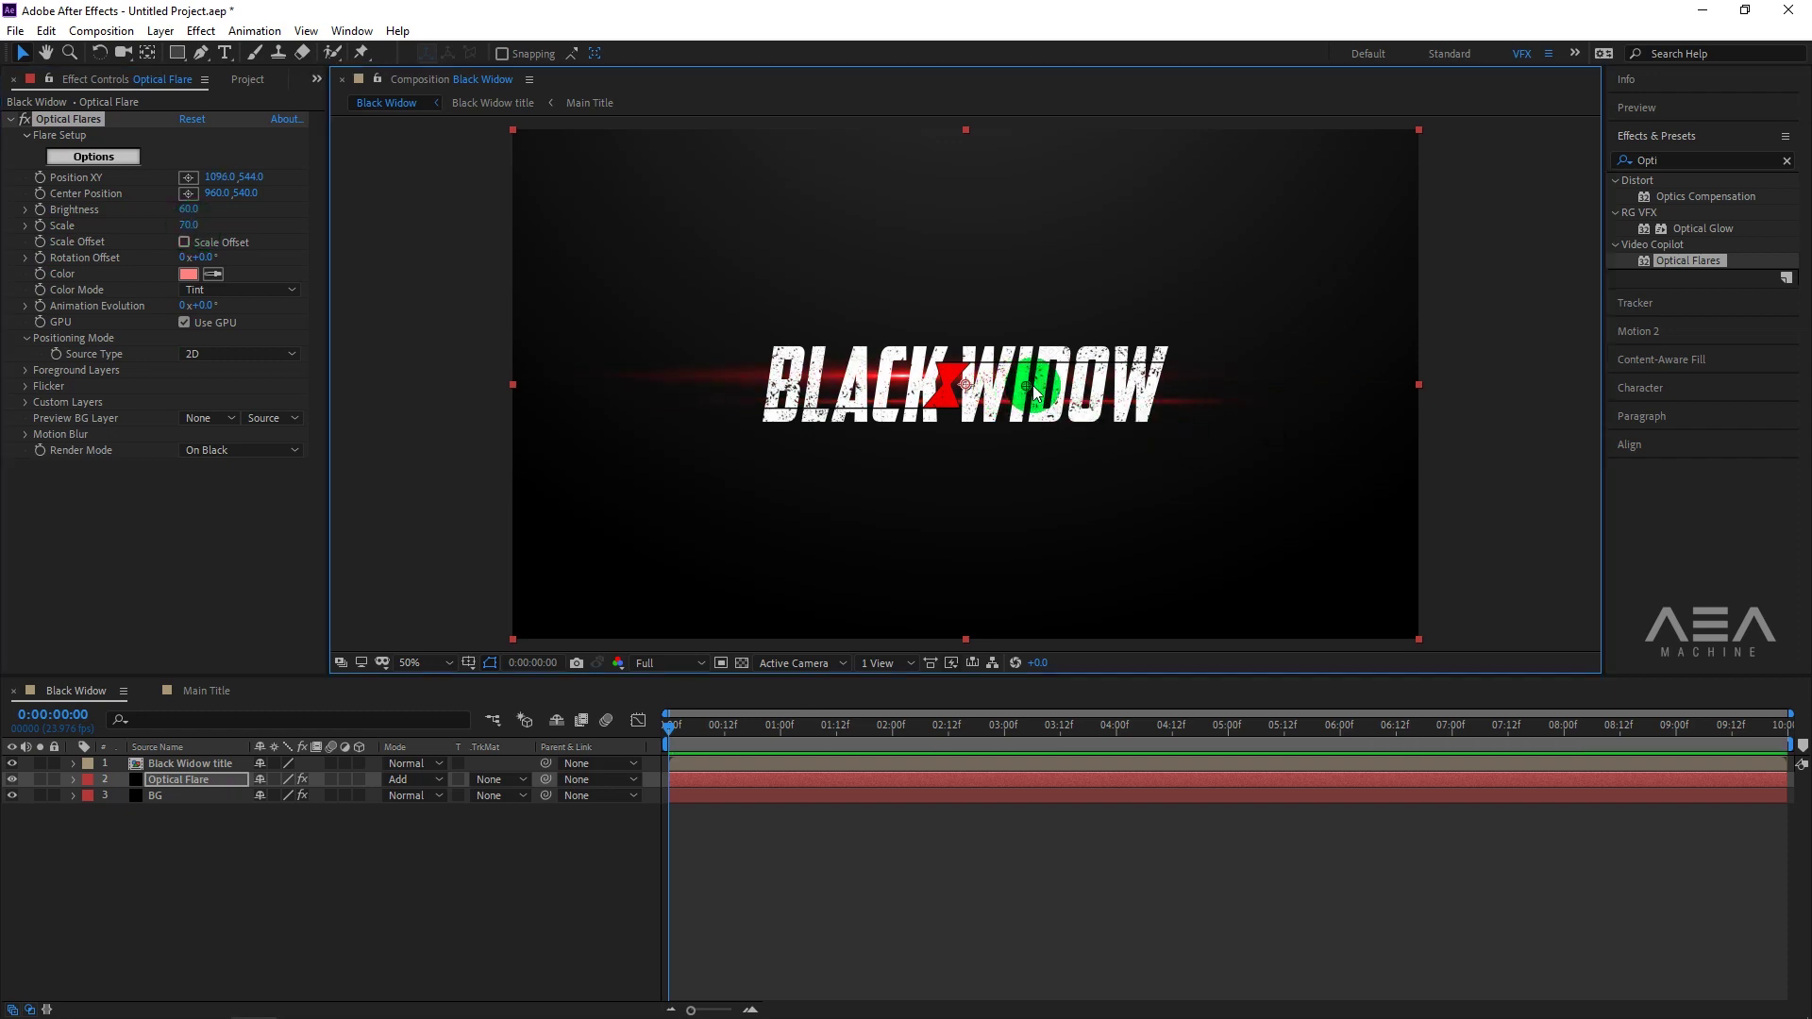
click(562, 841)
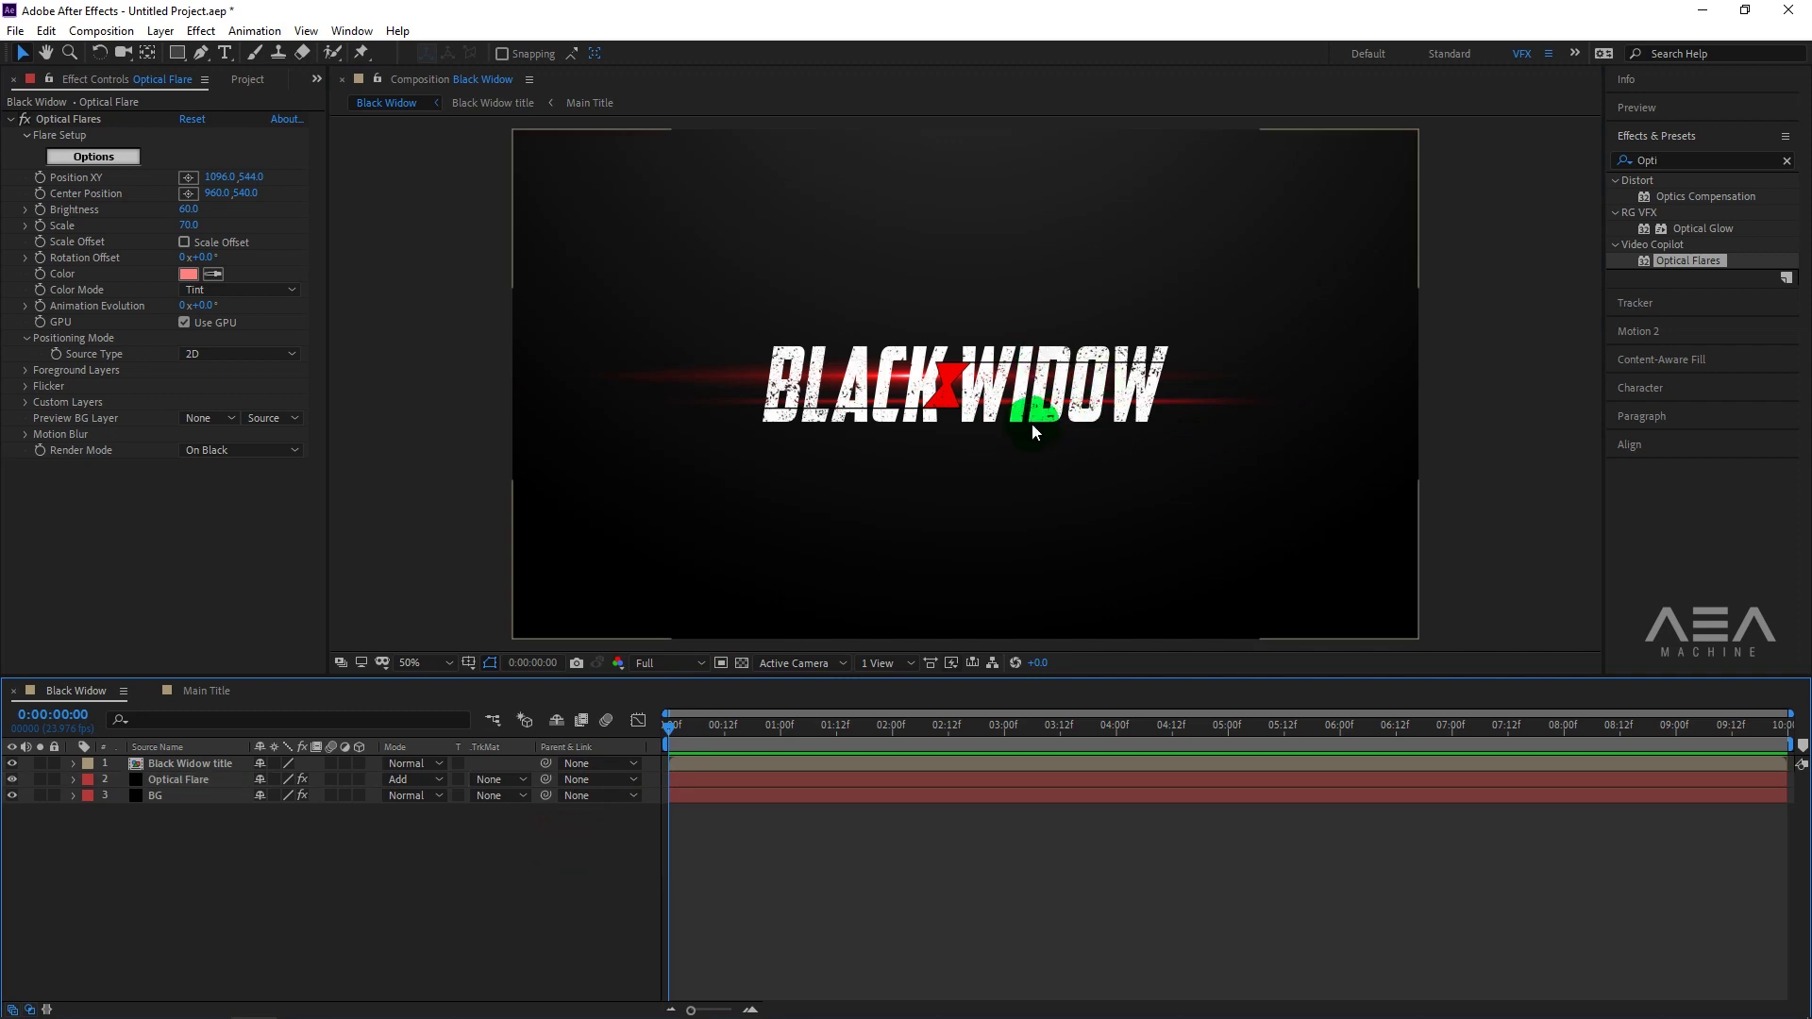
click(208, 387)
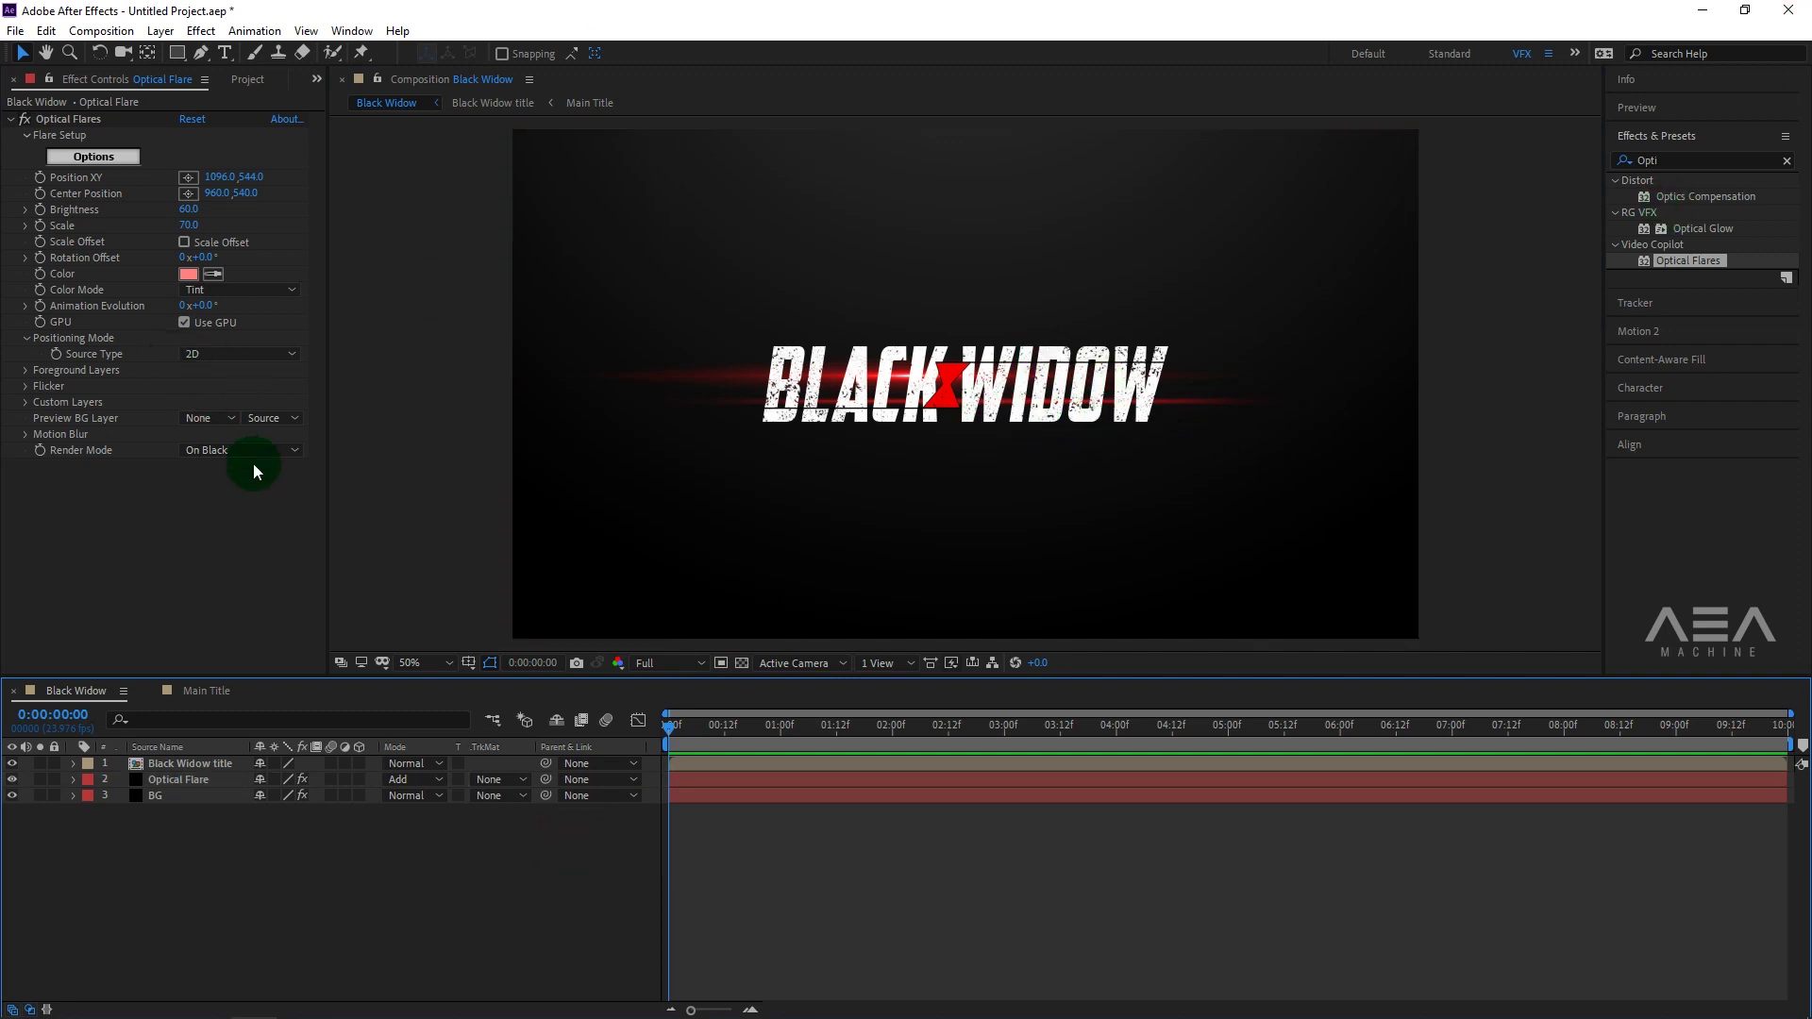
Set the flare's Smooth flicker to Speed 20 and Amount 20.
click(25, 386)
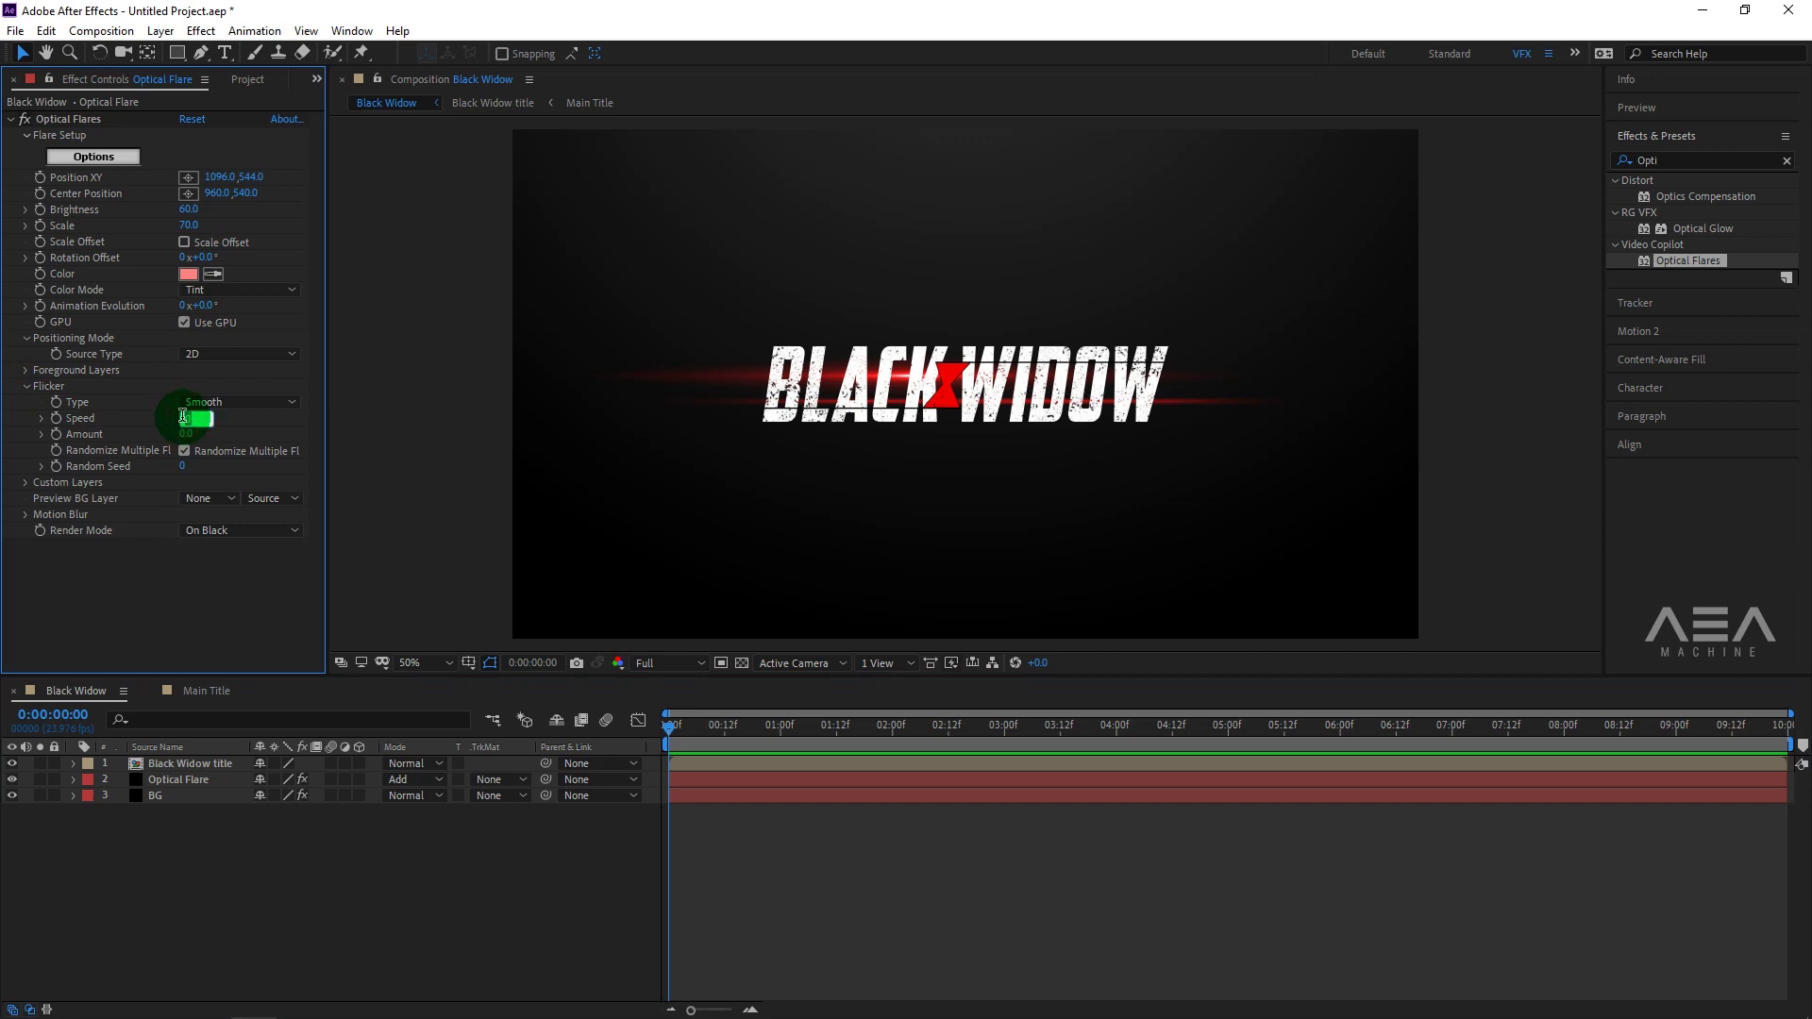
text(20)
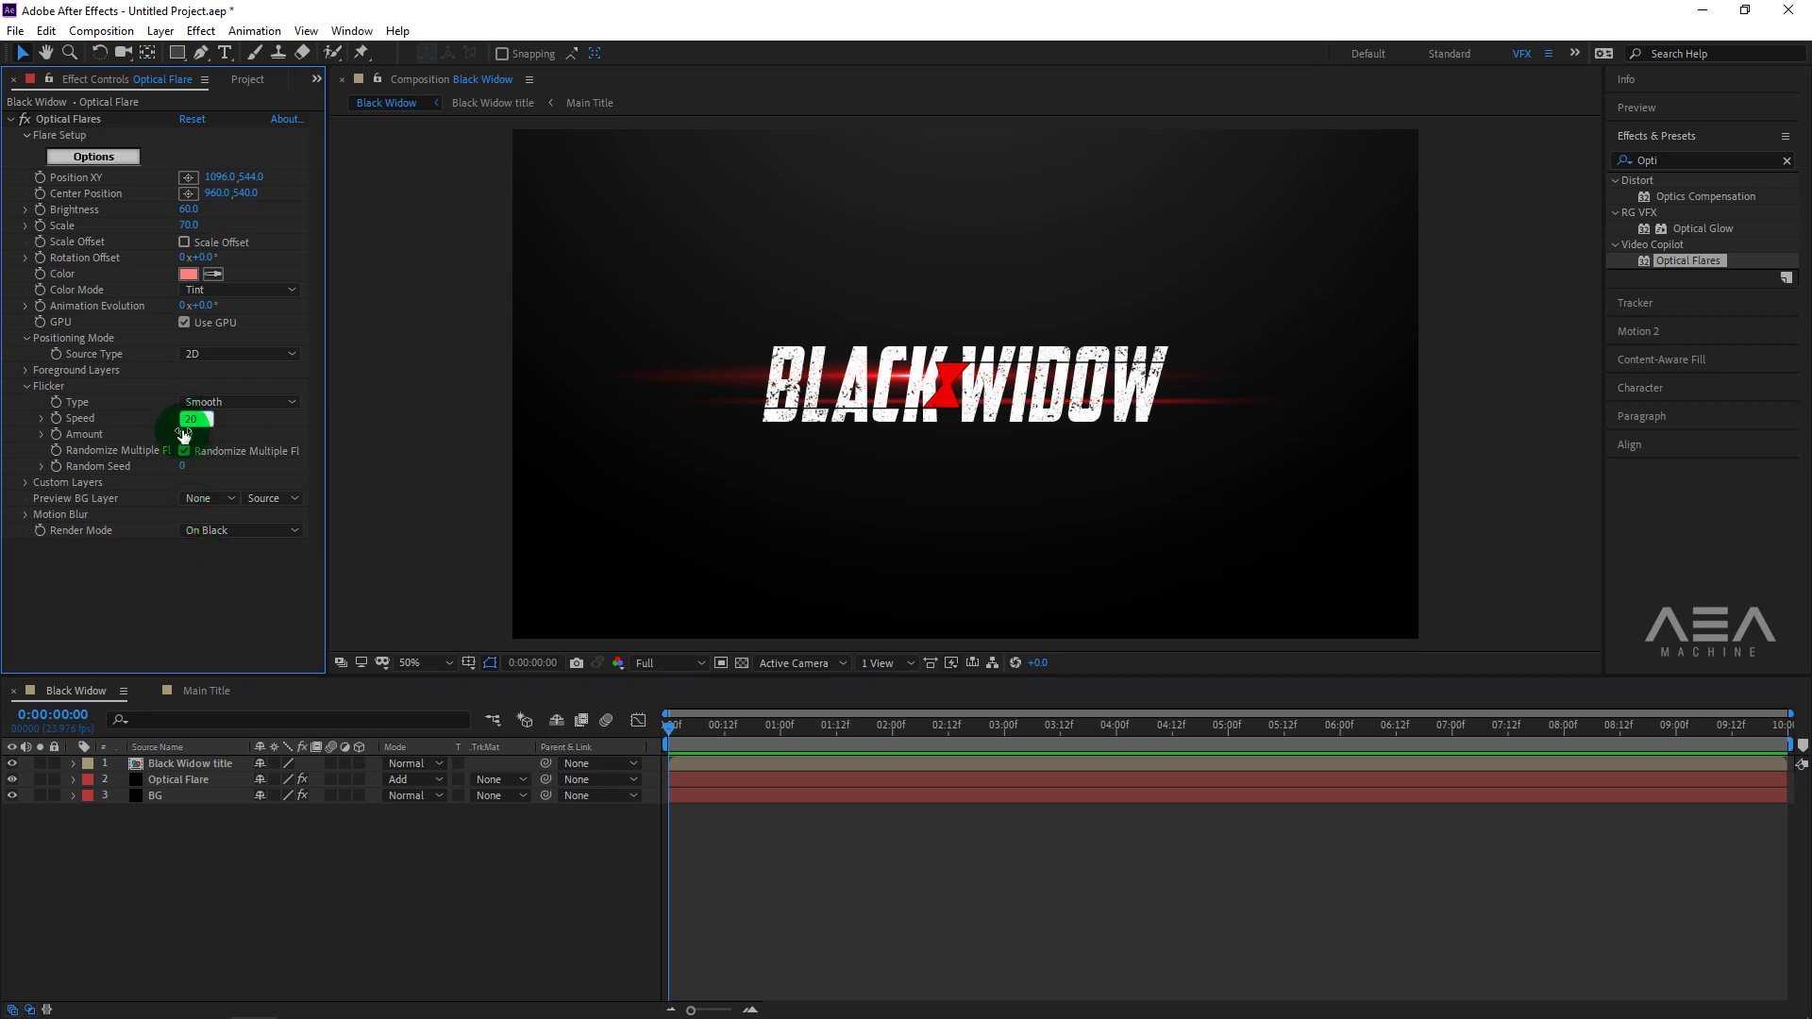
click(183, 433)
text(20)
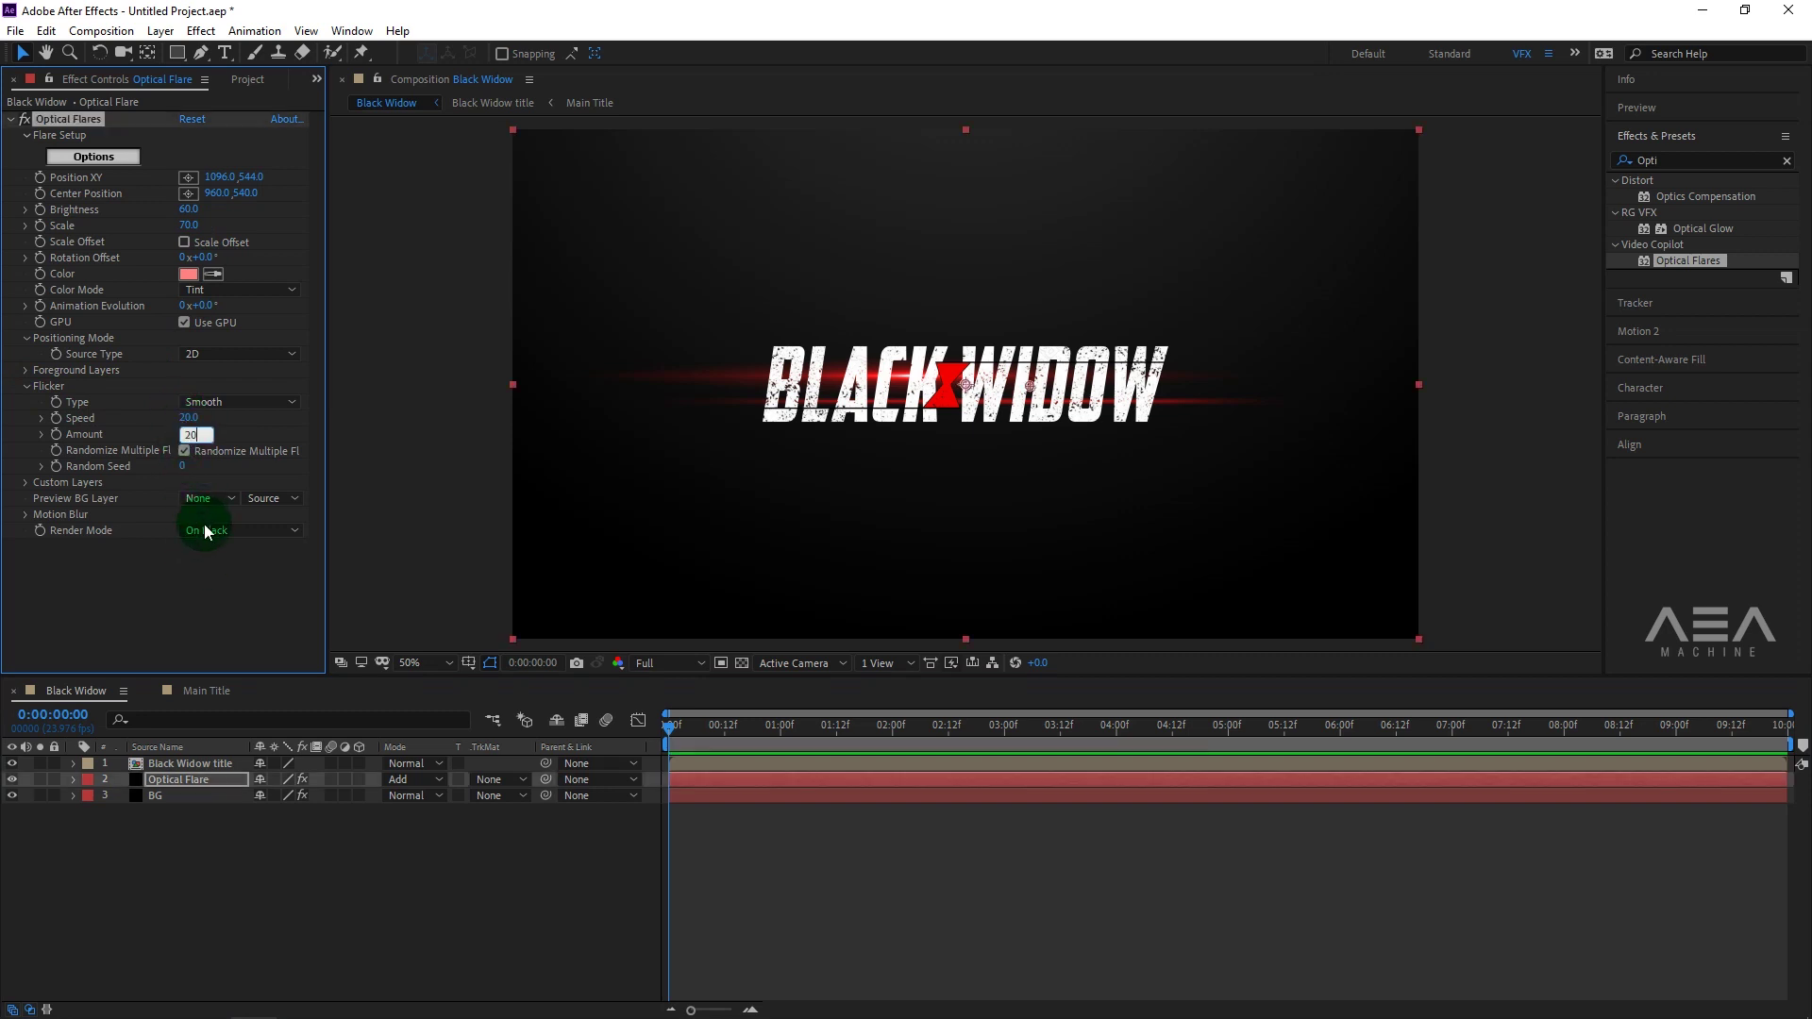
click(178, 604)
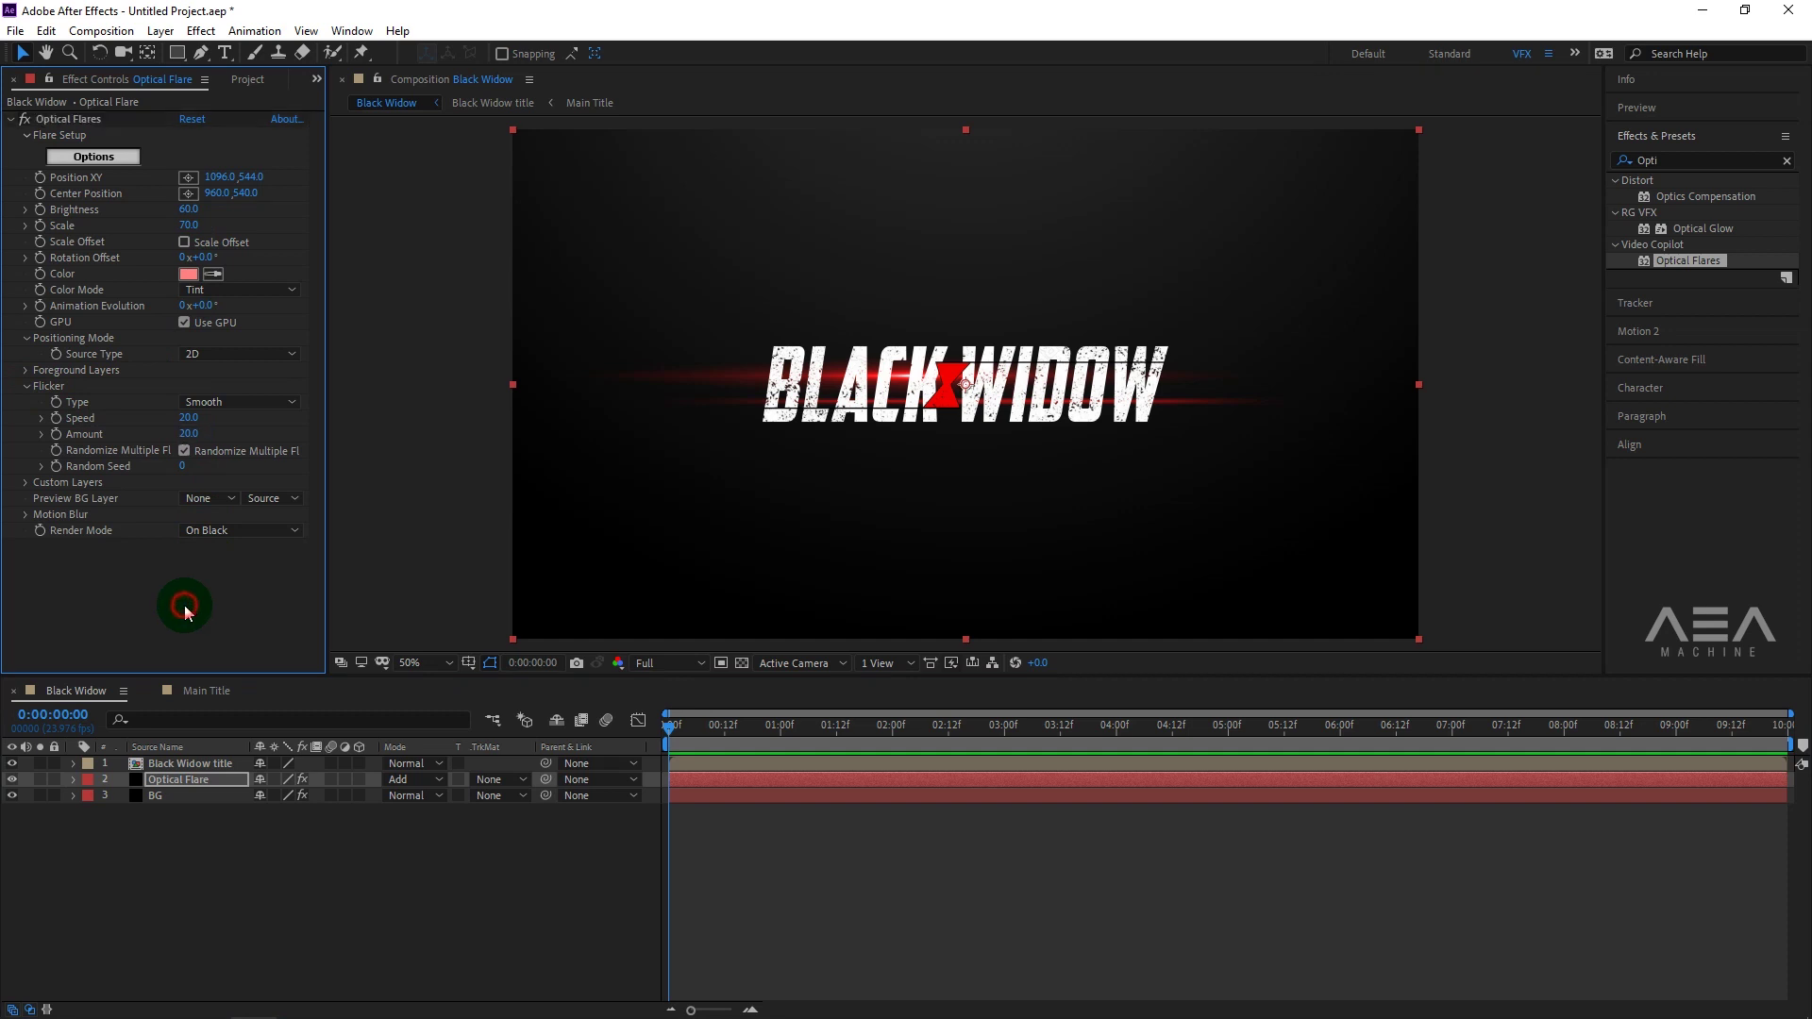
click(25, 387)
click(177, 783)
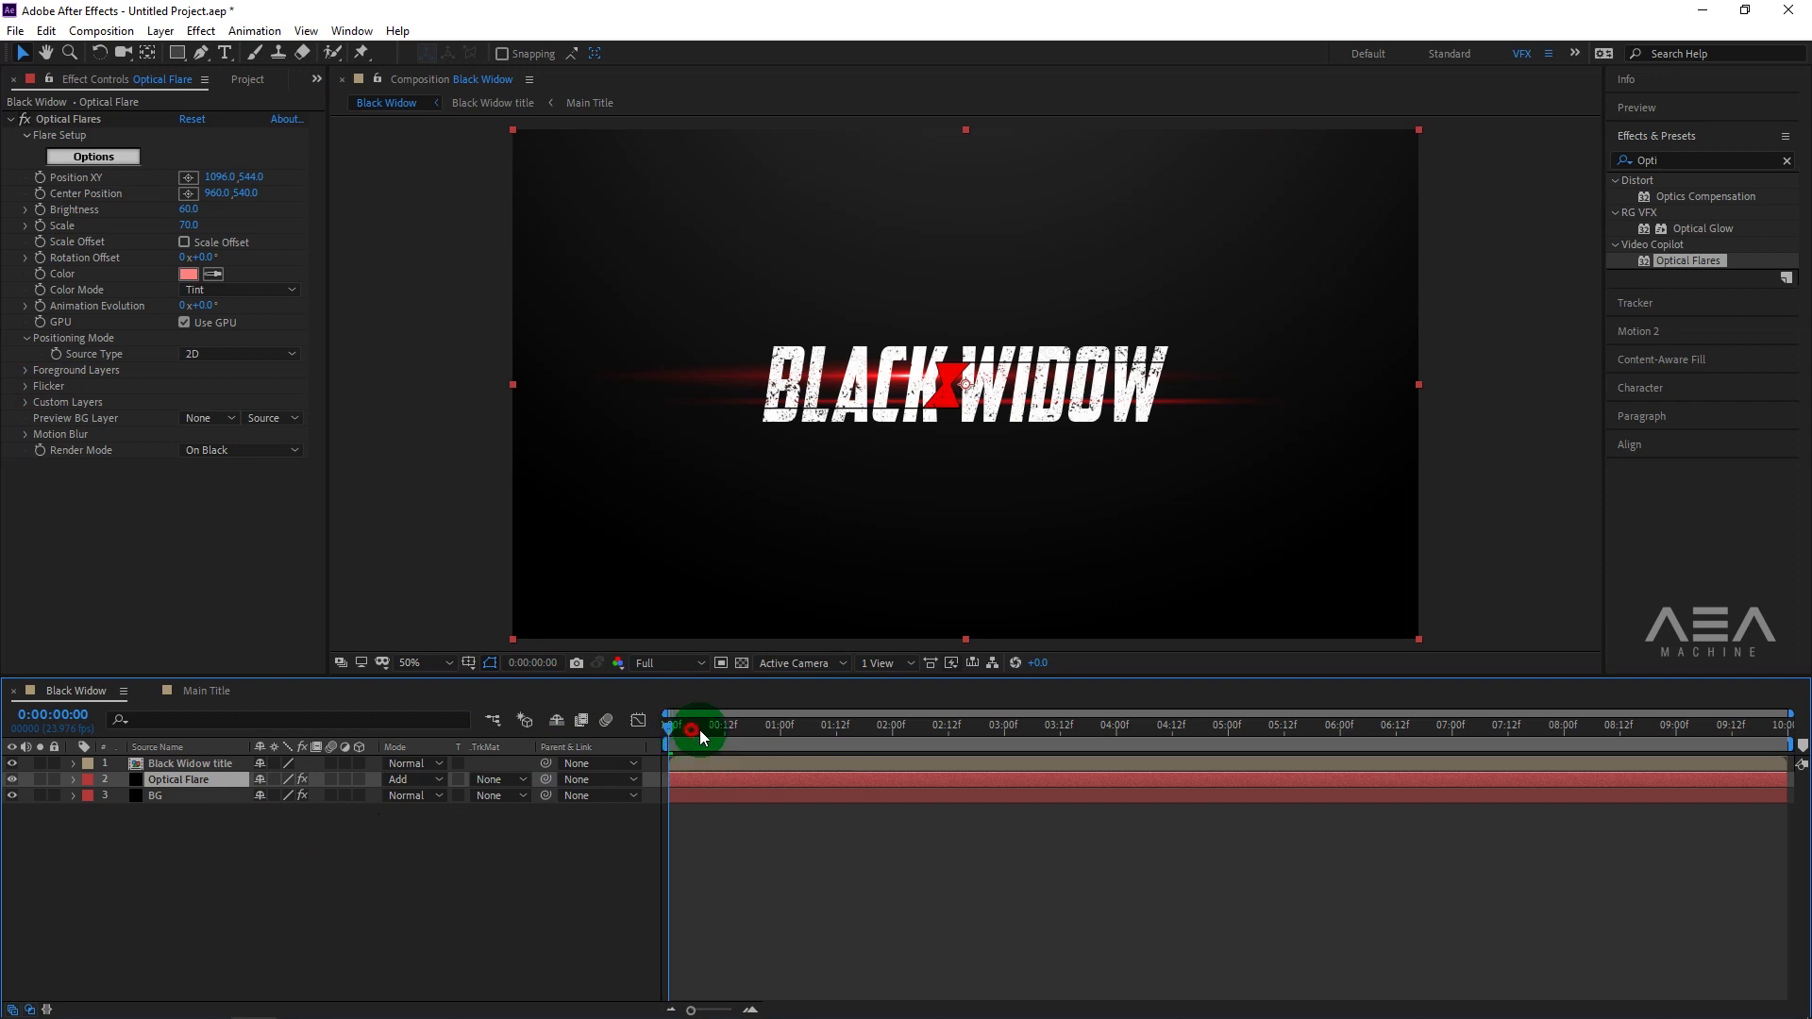
End the work area at 05:00 and return to the 4-second mark for flare keyframes.
mouse_move(682, 734)
mouse_down()
mouse_move(1297, 756)
mouse_move(891, 746)
mouse_move(1116, 752)
mouse_up()
key(n)
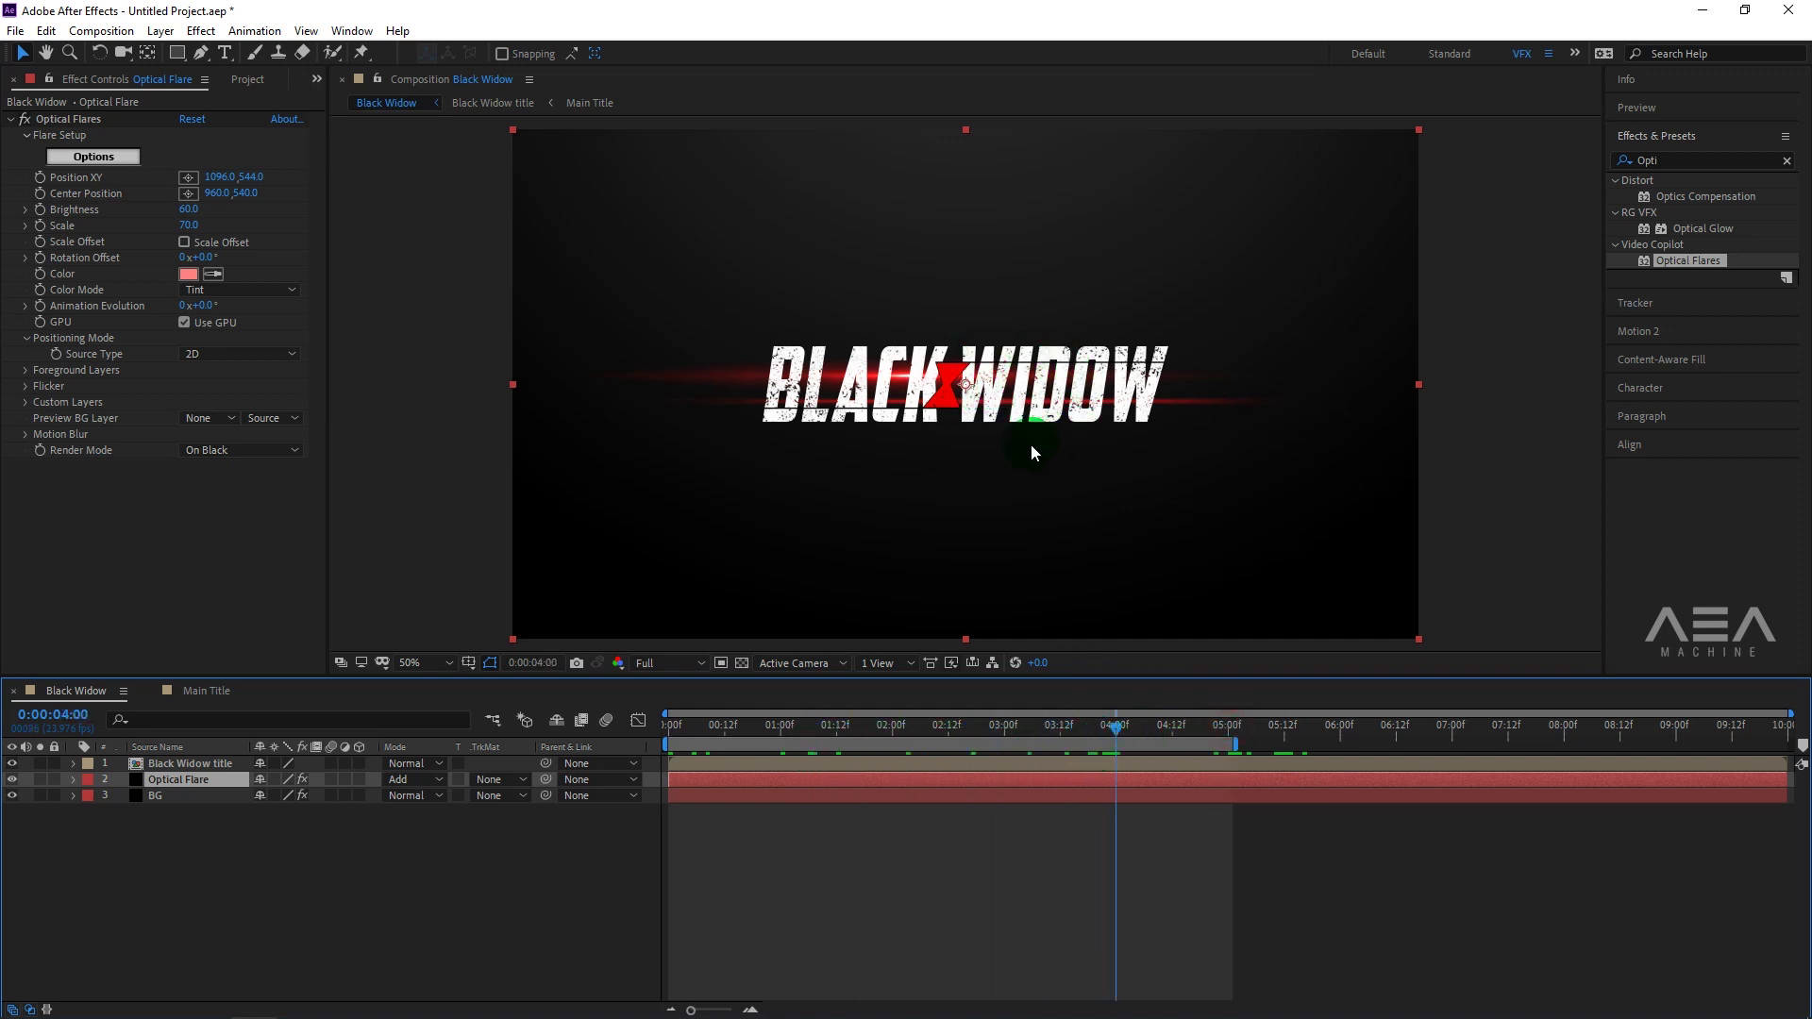
click(36, 208)
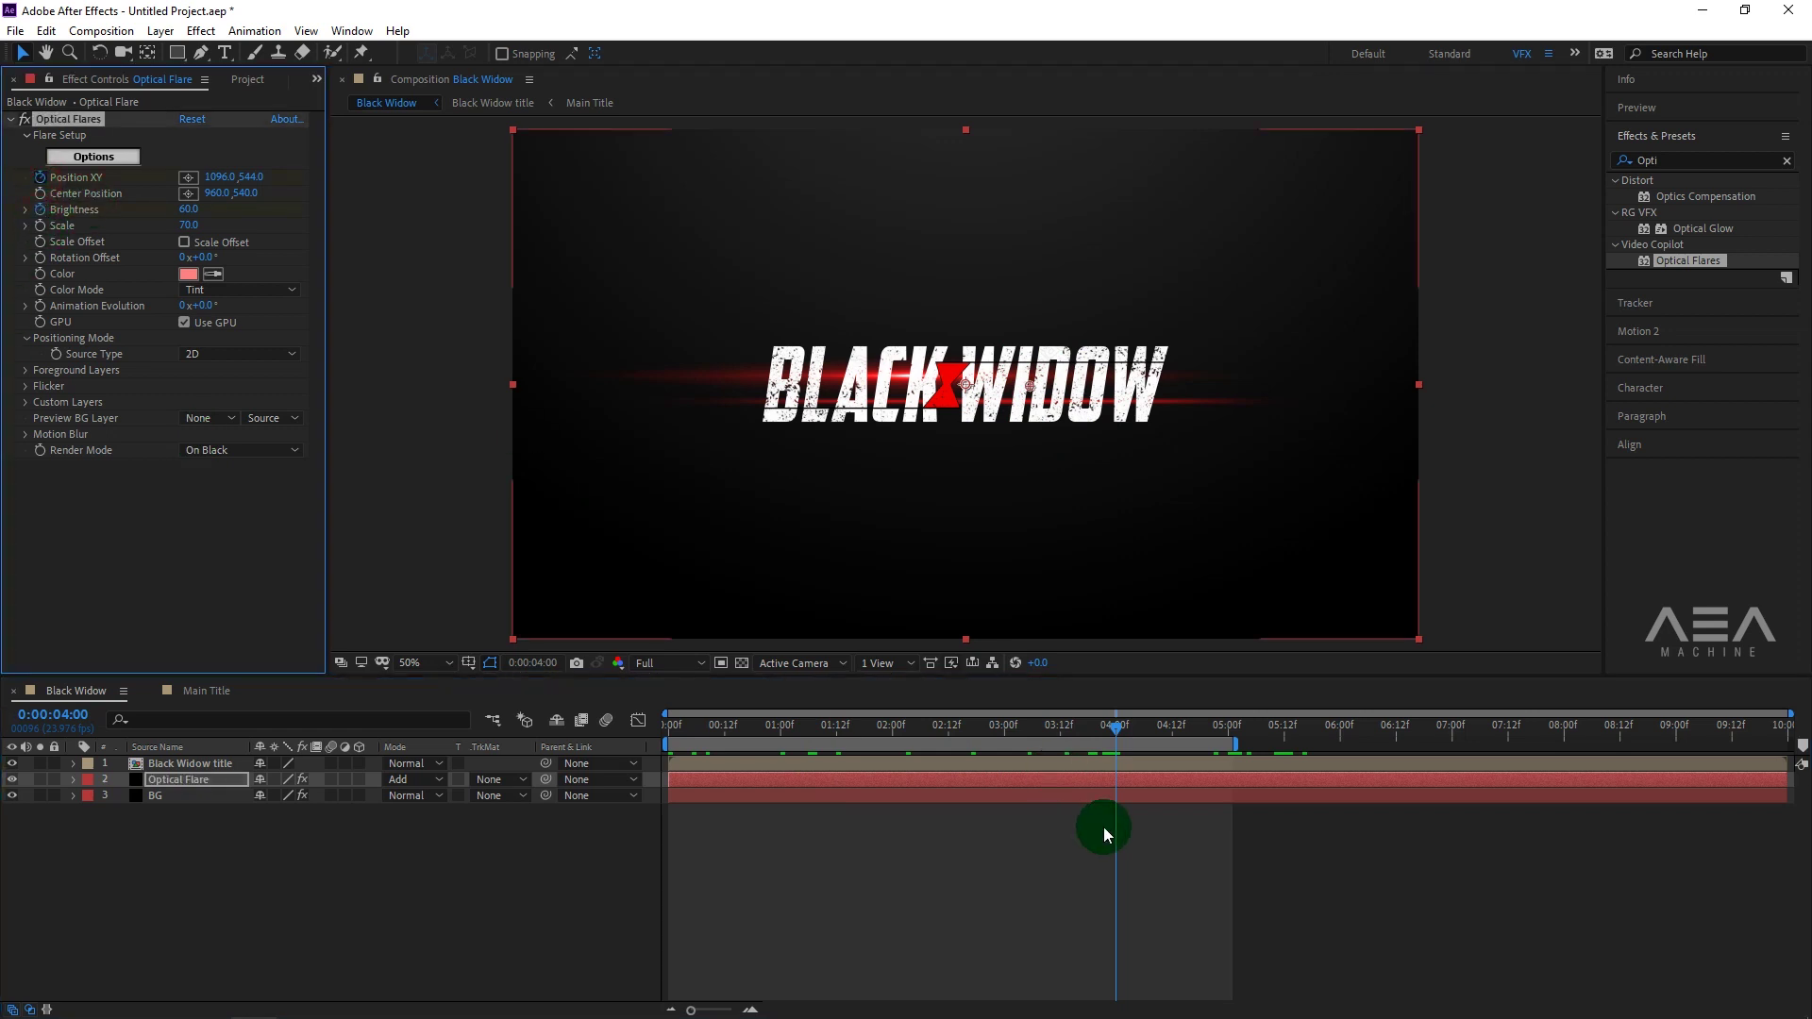
drag(1116, 734, 780, 744)
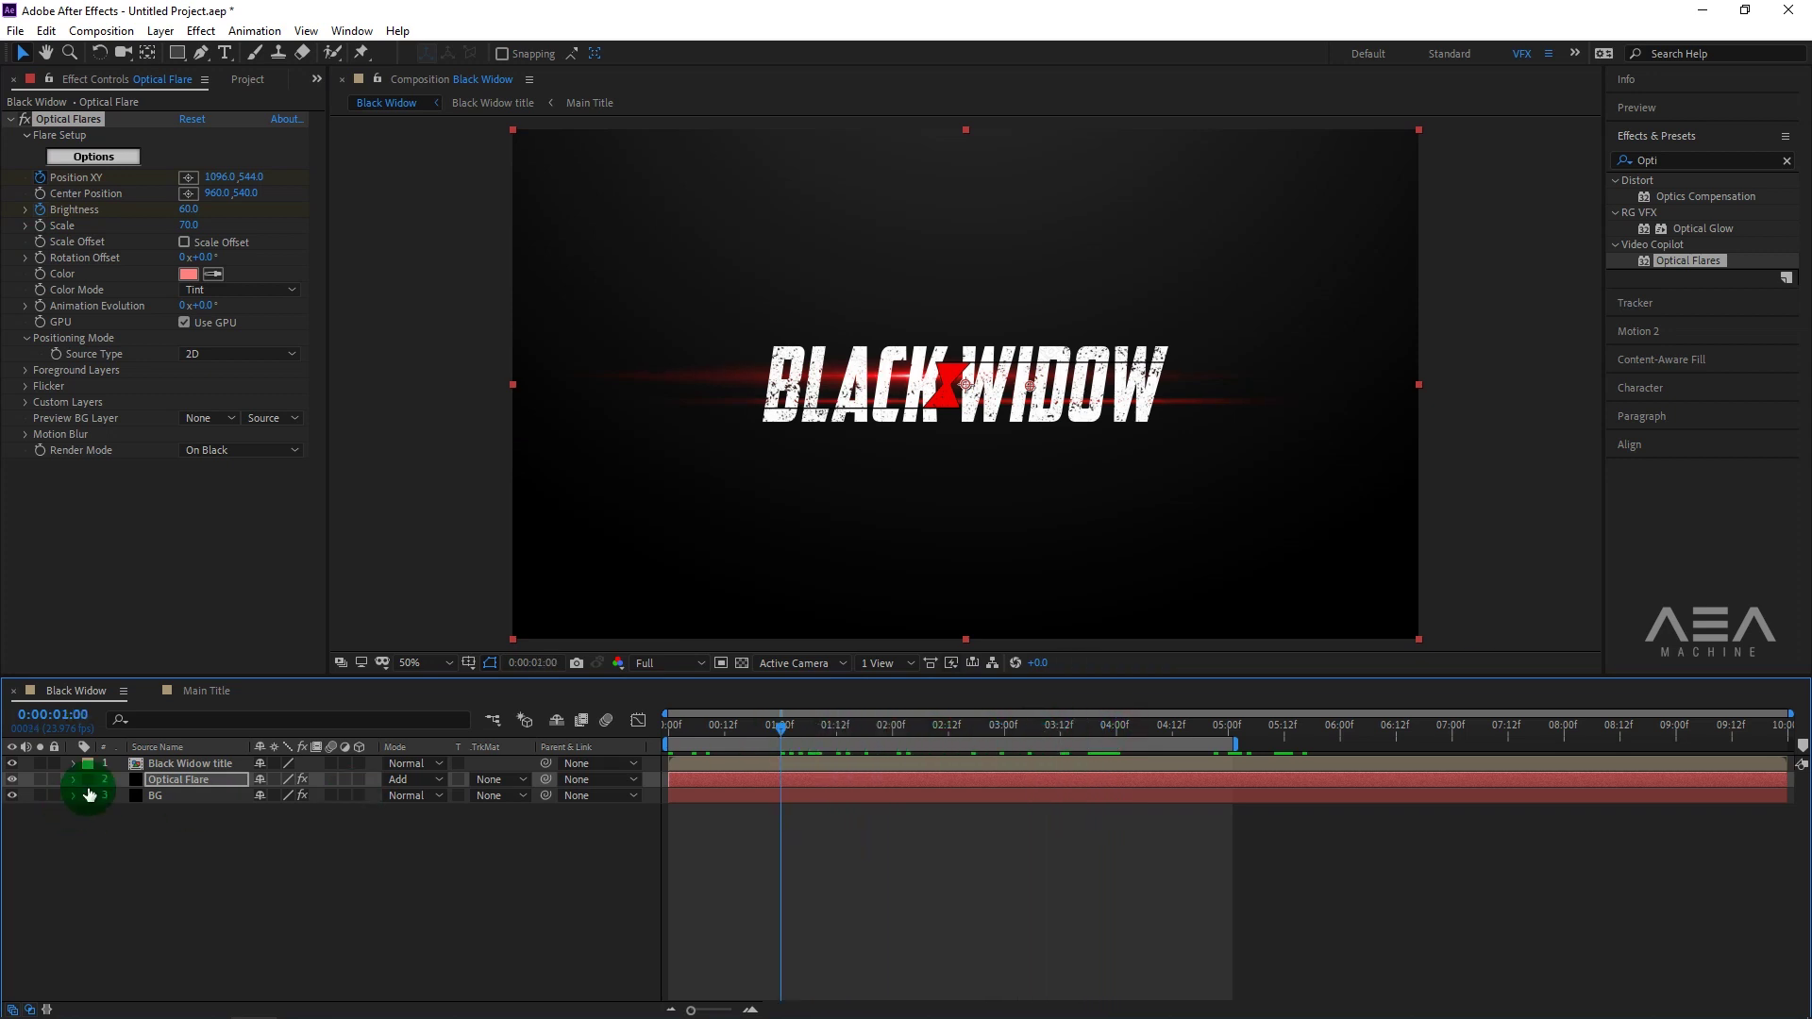
click(178, 783)
At 1 second, key the flare's Brightness to 0 and move its Position XY left to 646, 544.
key(u)
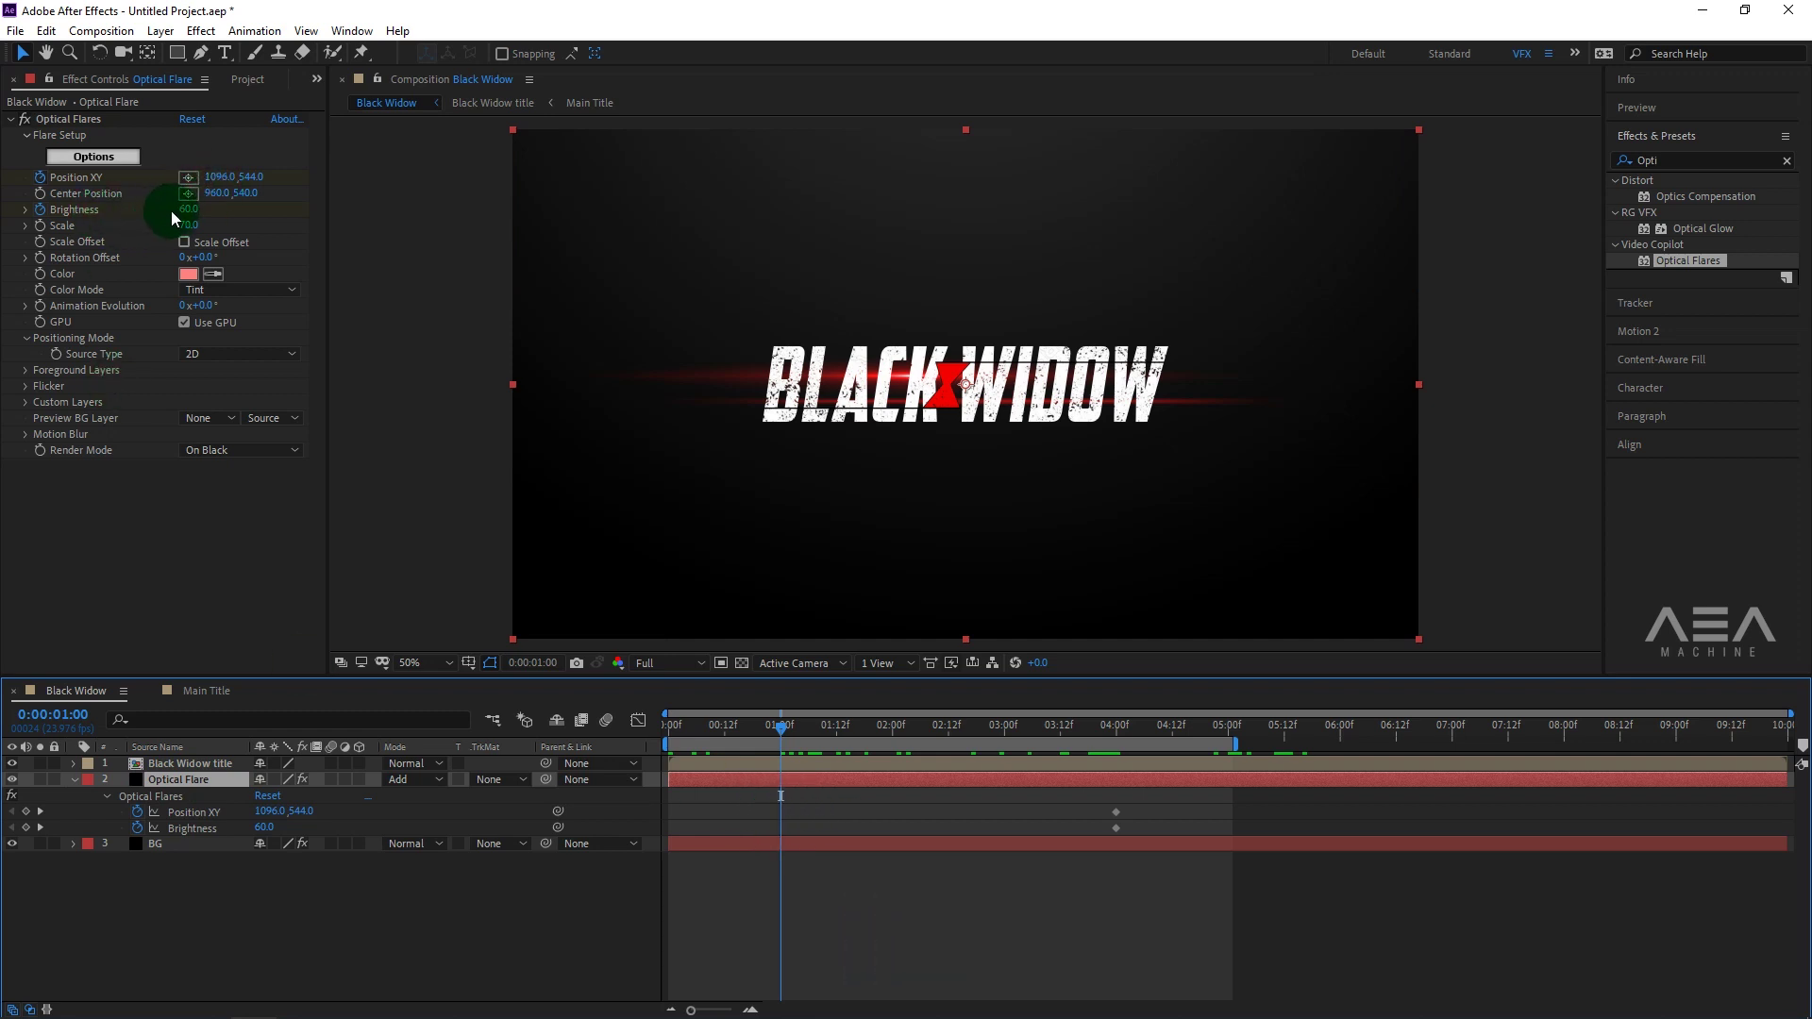
click(188, 210)
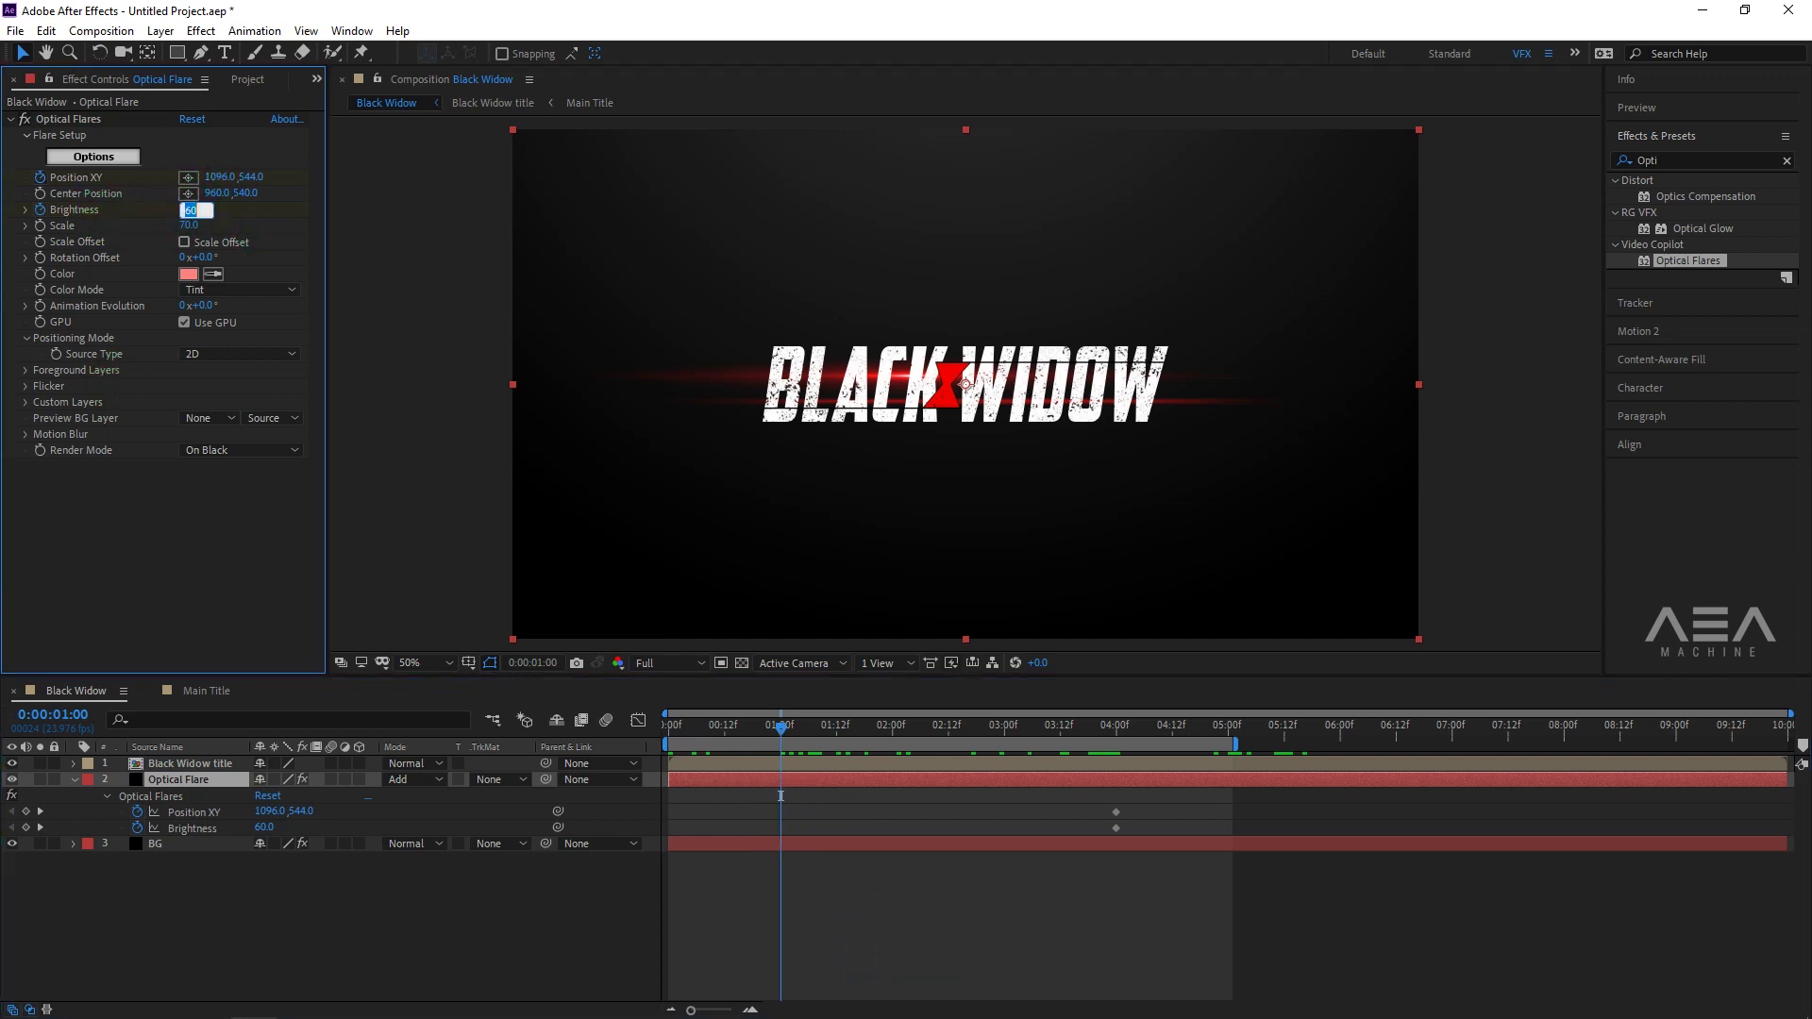
text(0)
key(Return)
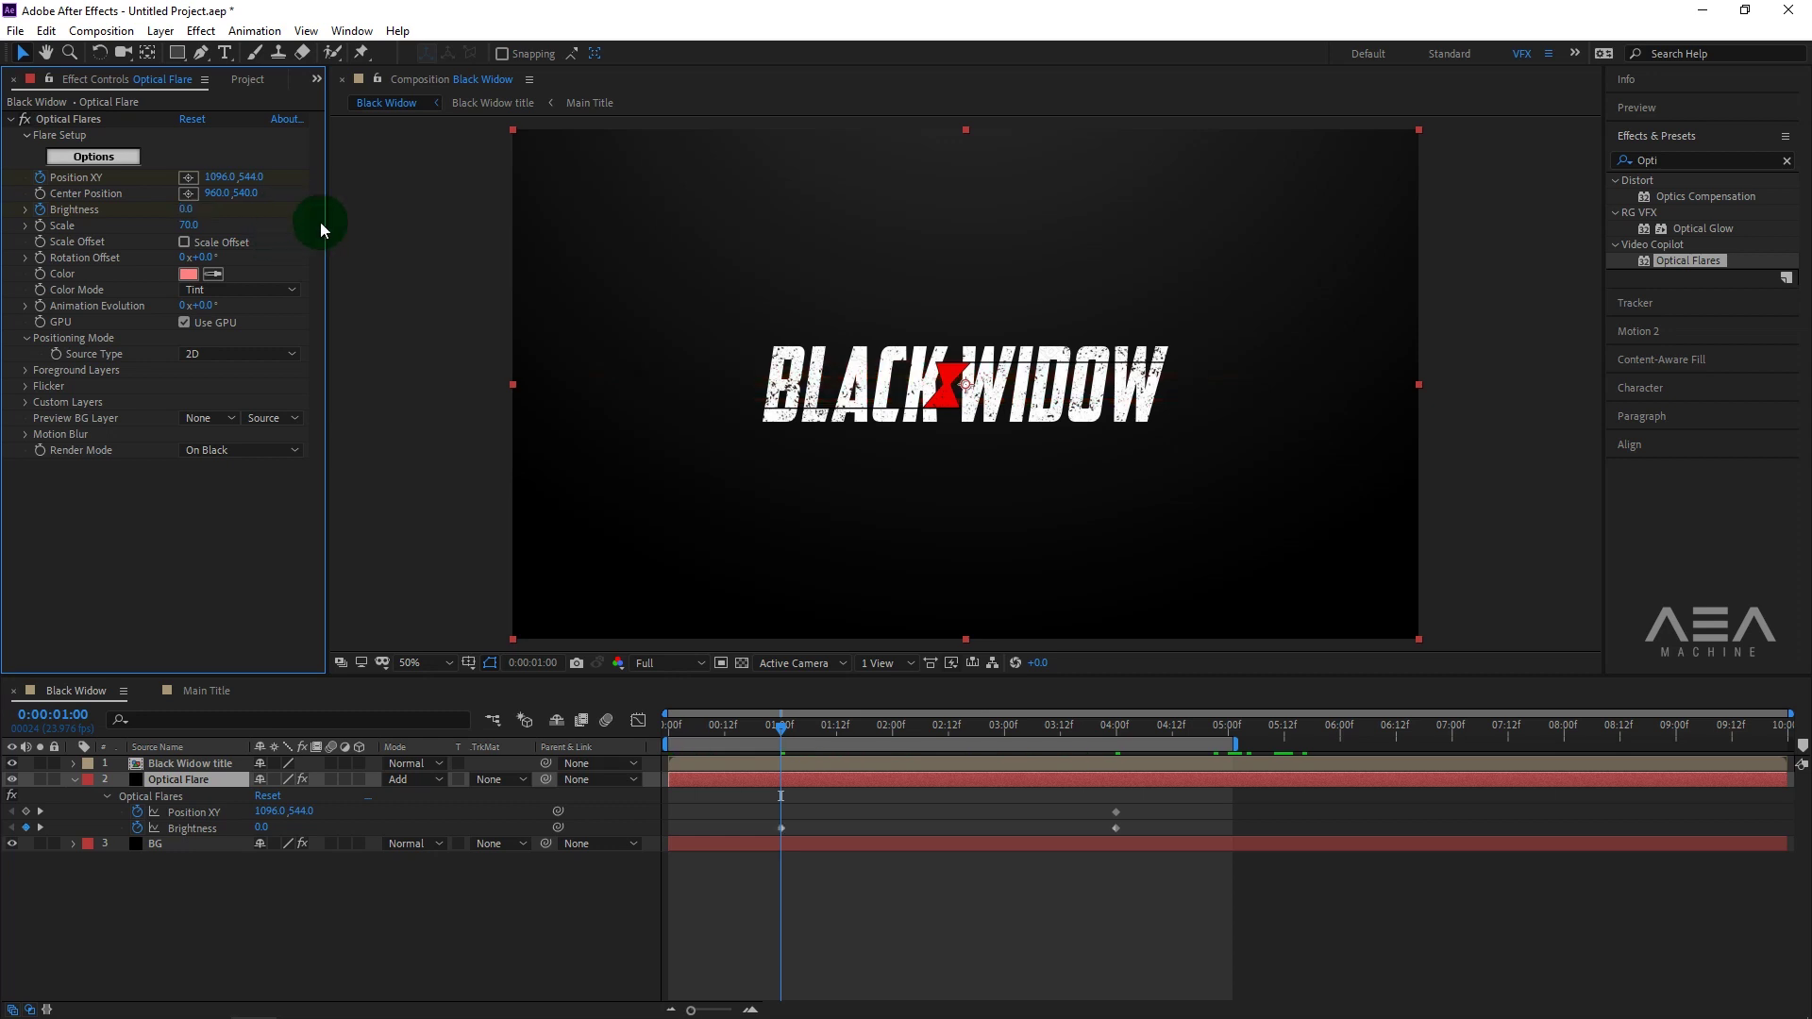
drag(219, 176, 5, 178)
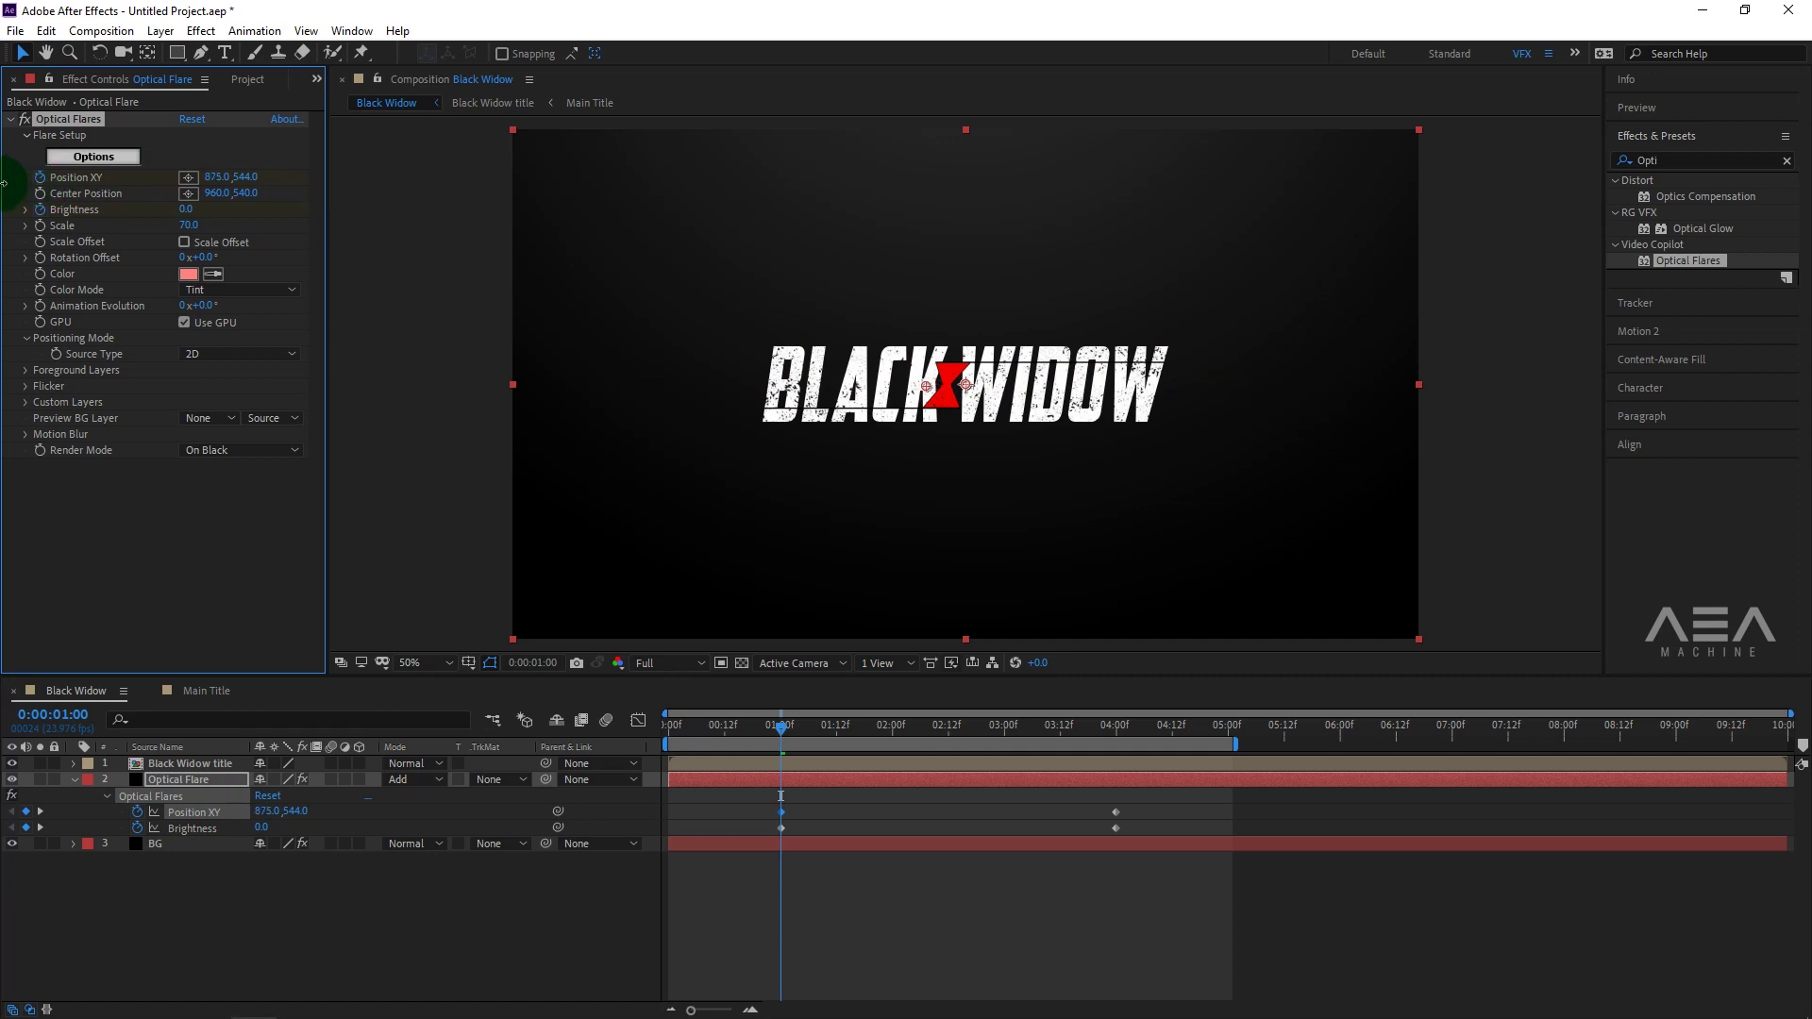
mouse_move(746, 738)
mouse_down()
mouse_move(1073, 772)
mouse_move(1044, 790)
mouse_move(784, 789)
mouse_up()
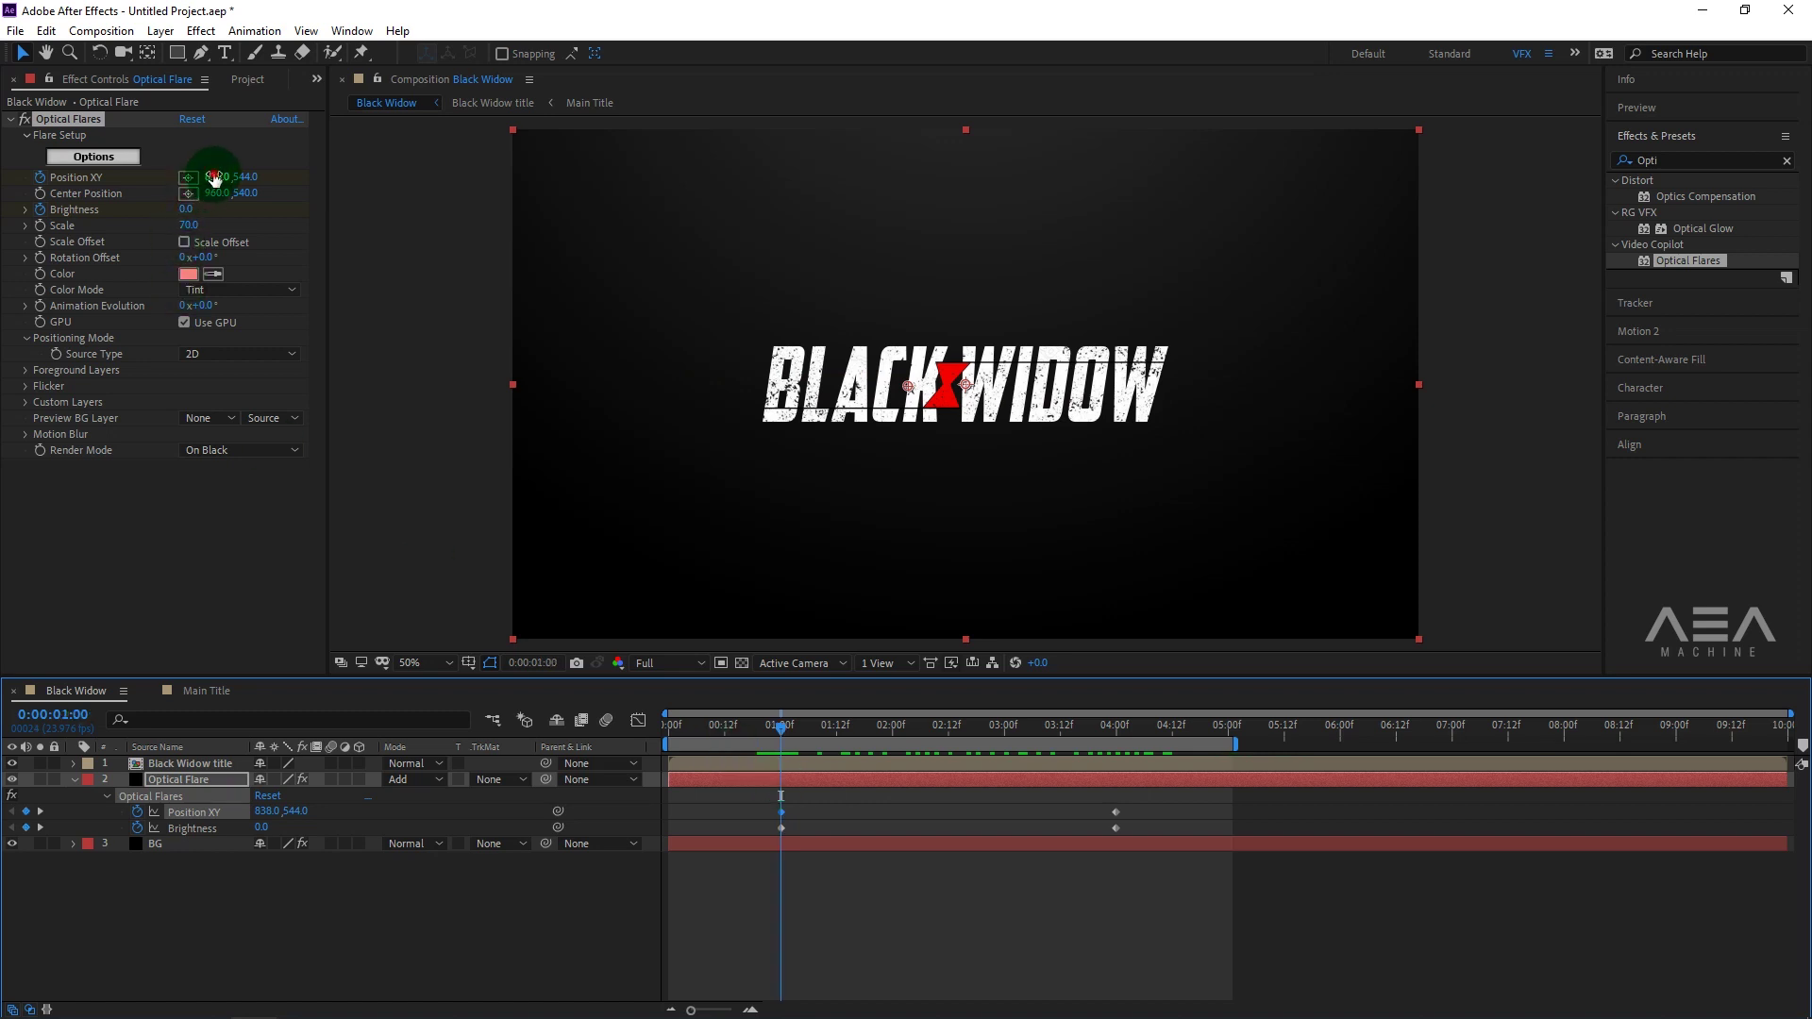
drag(209, 177, 45, 184)
click(861, 804)
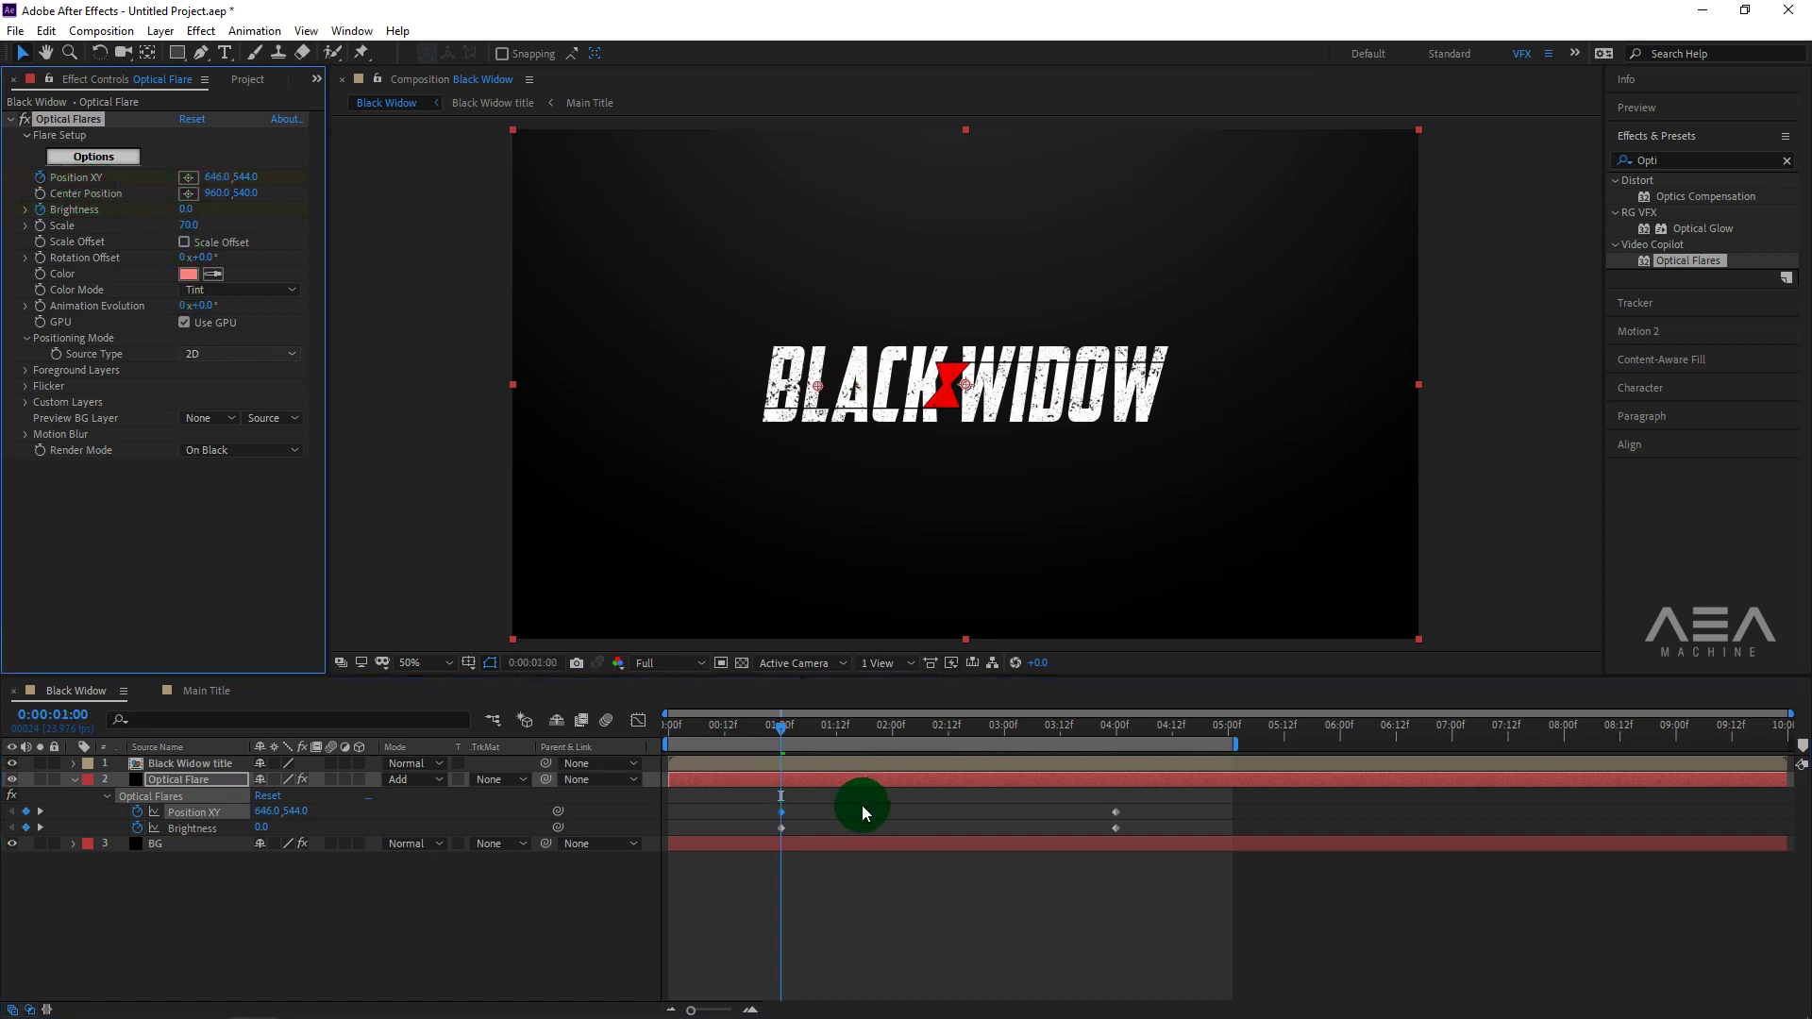
click(782, 734)
click(767, 727)
click(899, 836)
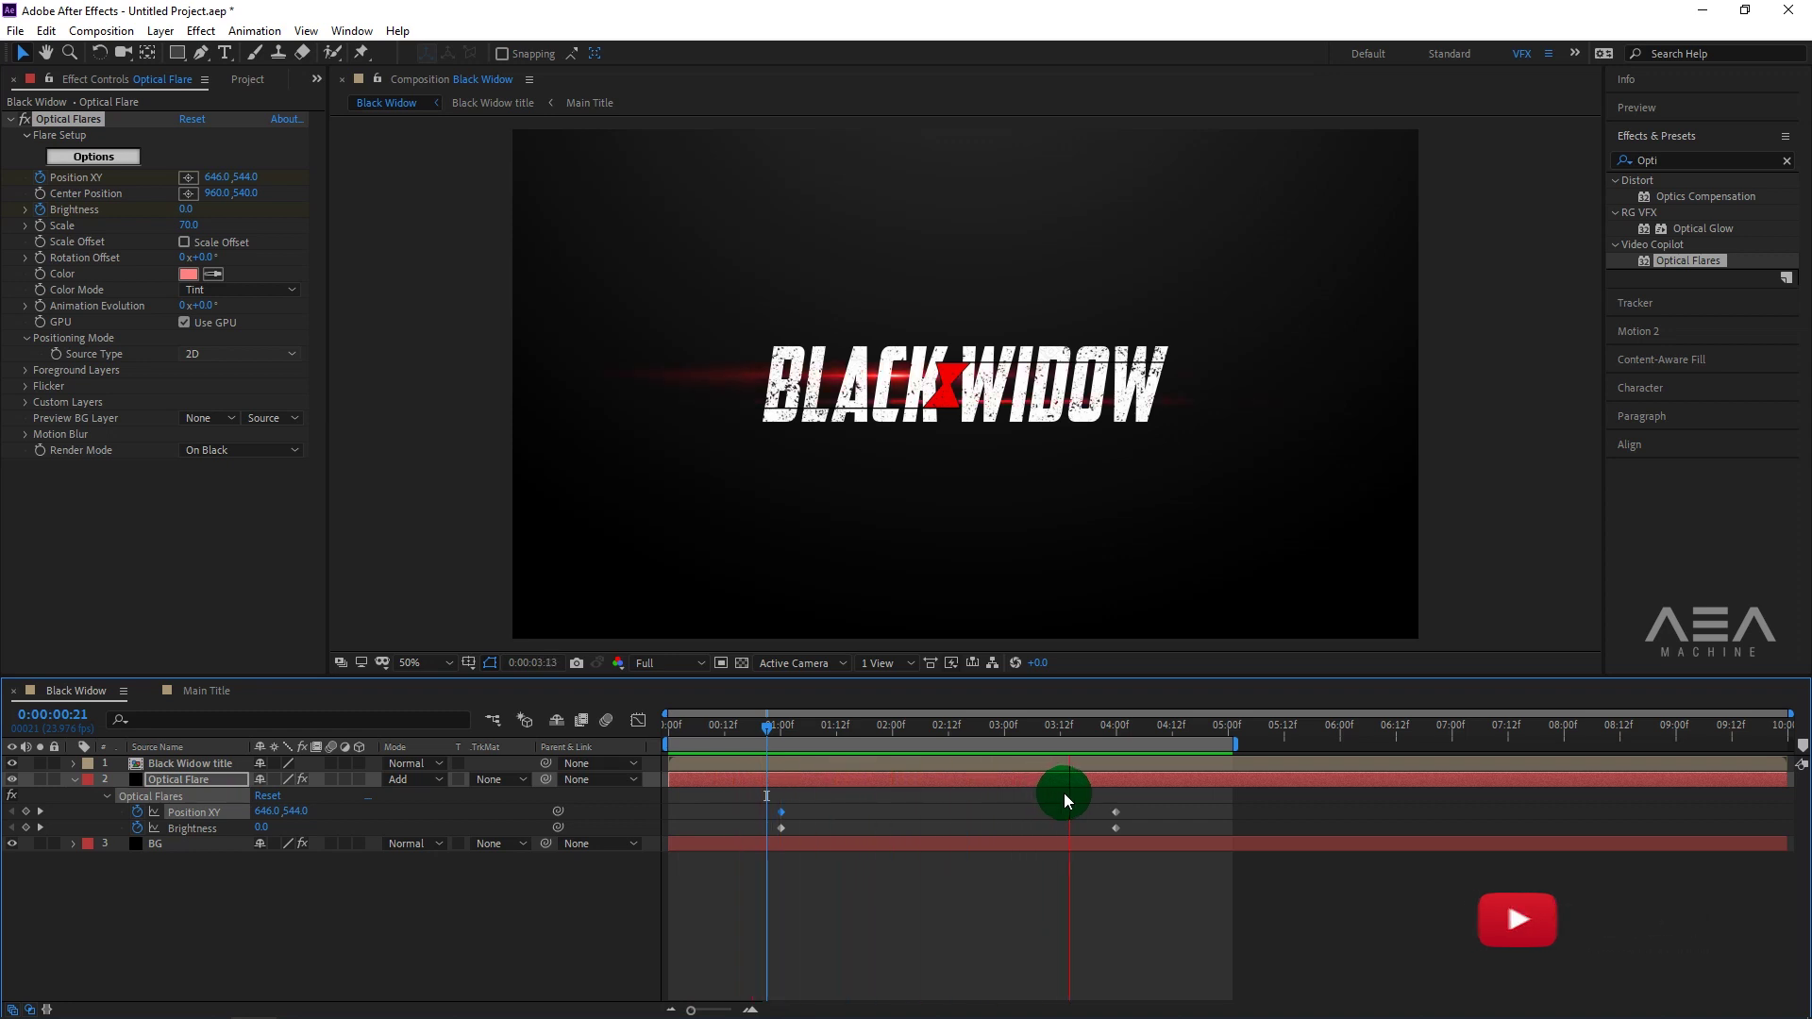
Apply Easy Ease (F9) to the flare's position and brightness keyframes.
key(space)
mouse_move(1160, 805)
mouse_down()
mouse_move(1055, 834)
mouse_move(723, 838)
mouse_up()
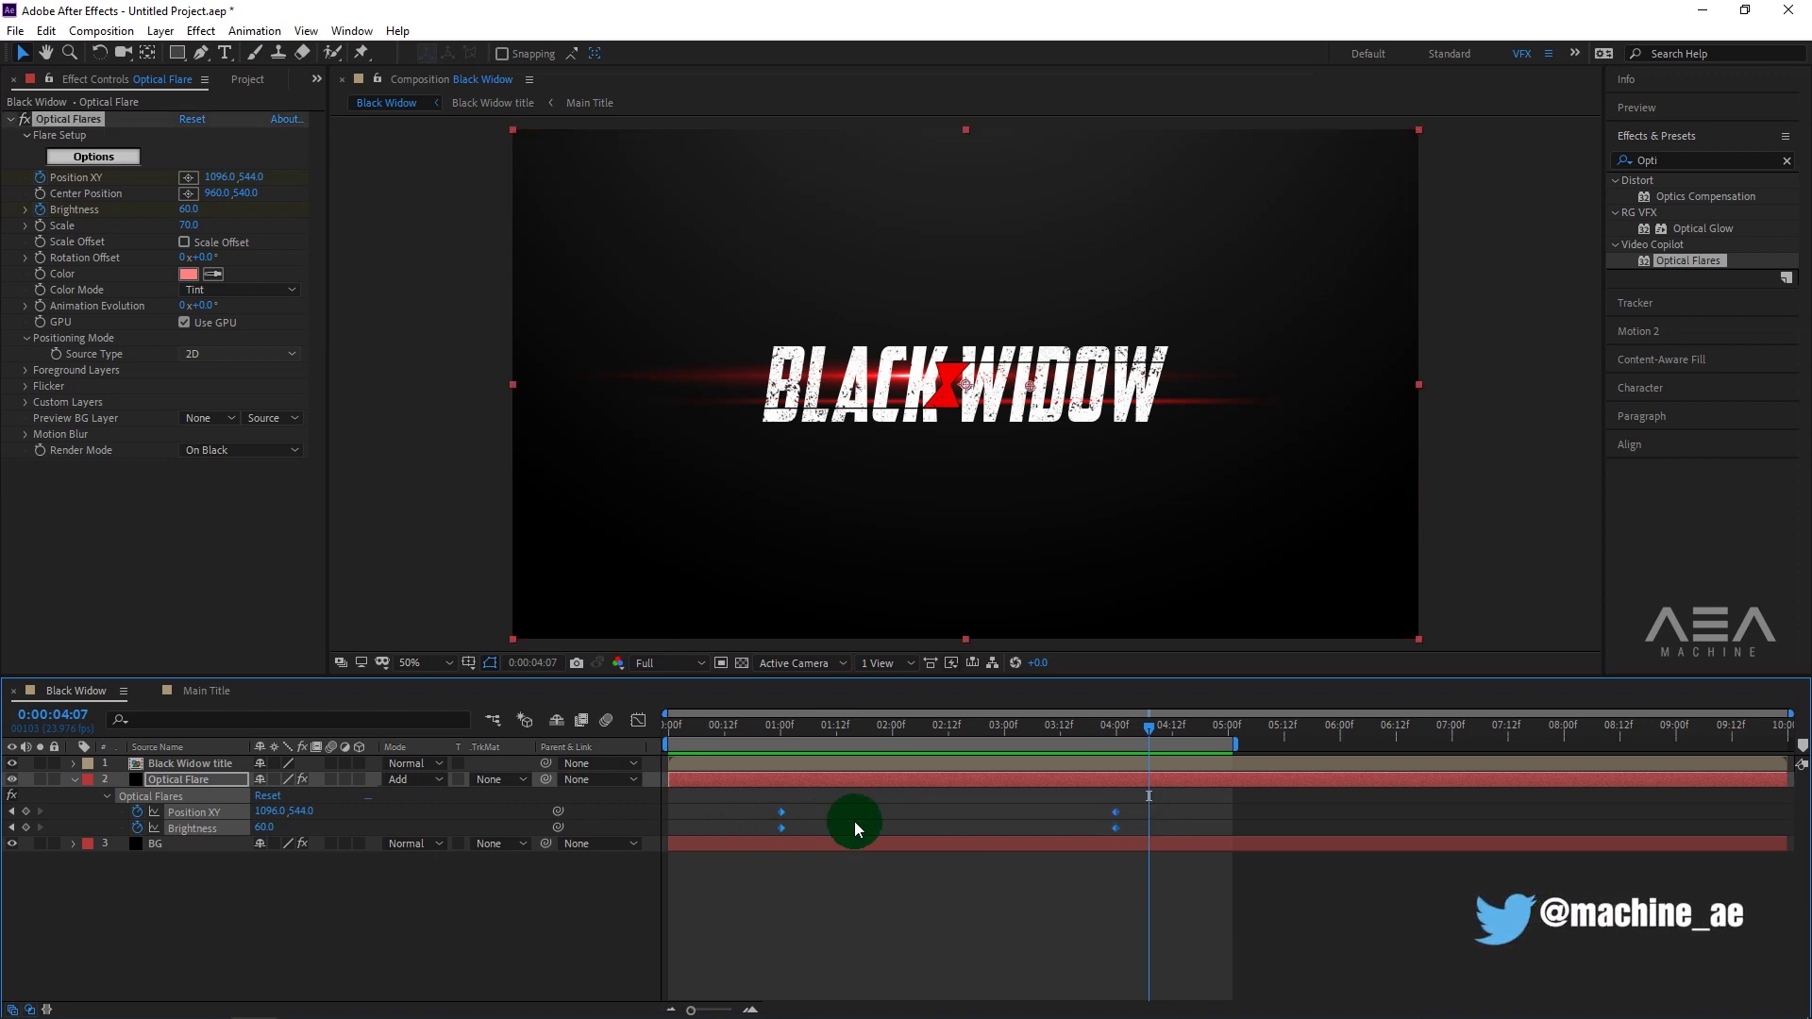
key(F9)
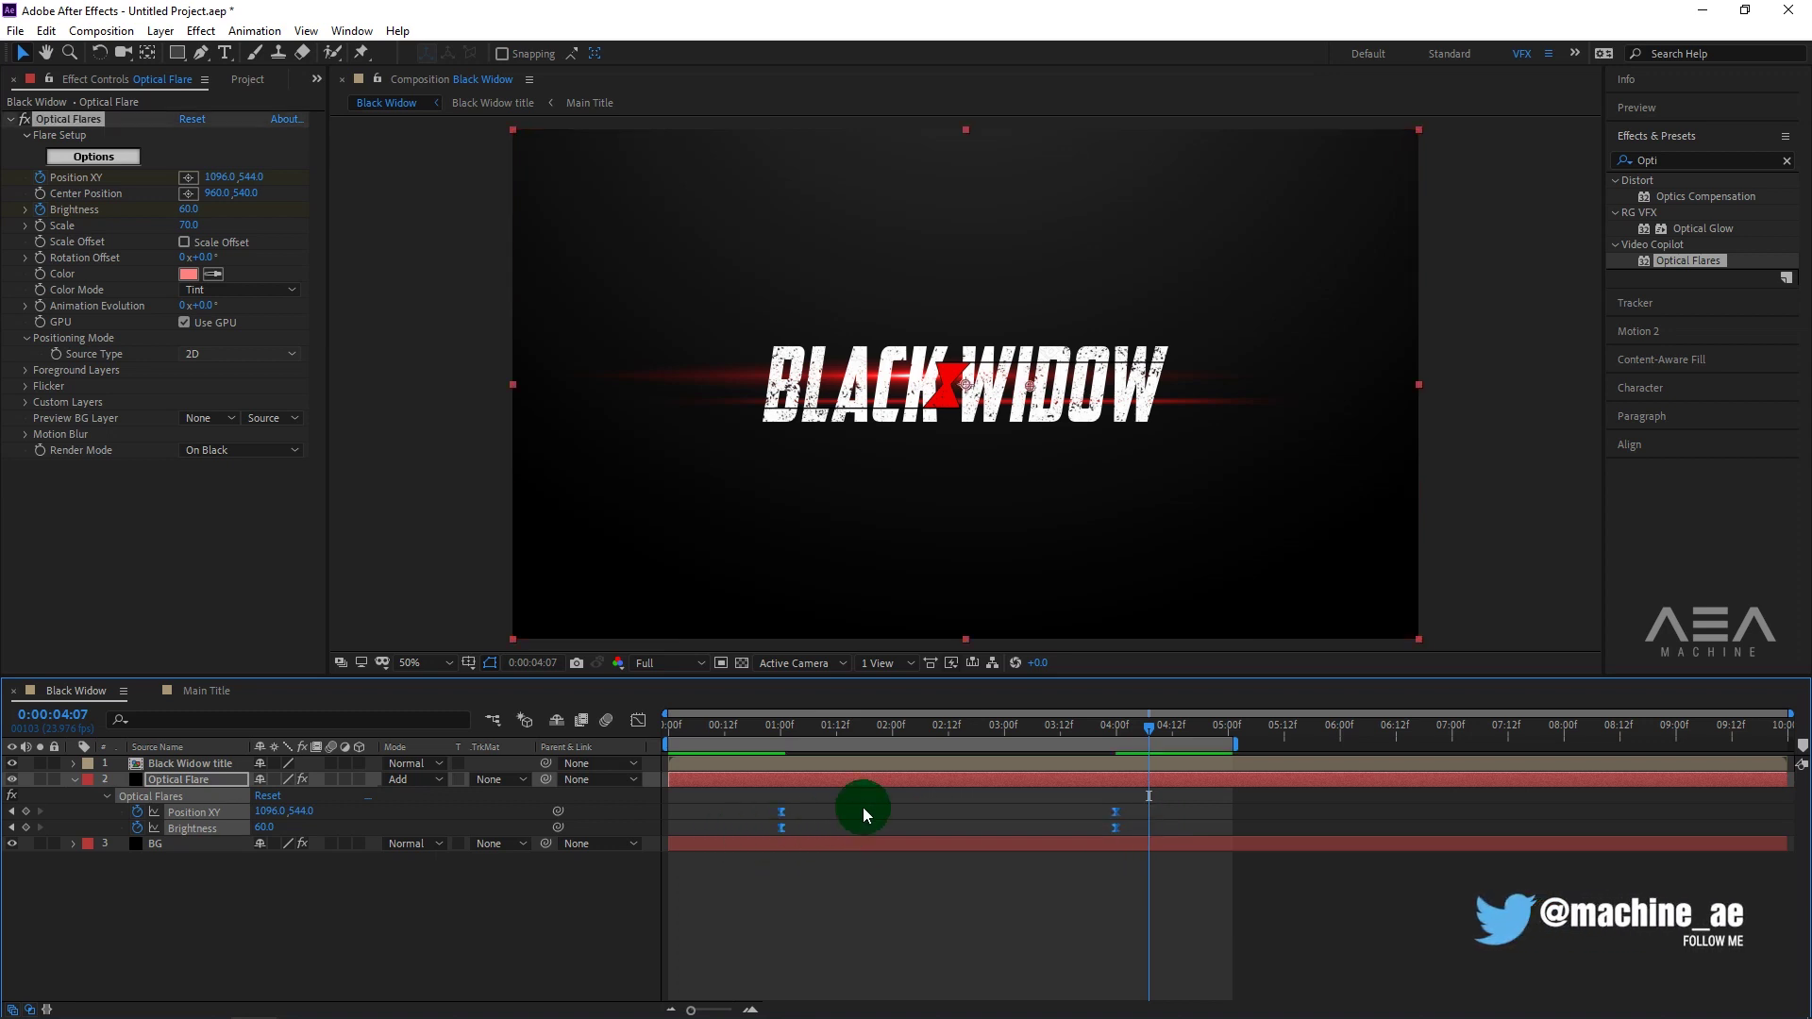
click(900, 898)
drag(727, 804, 1146, 836)
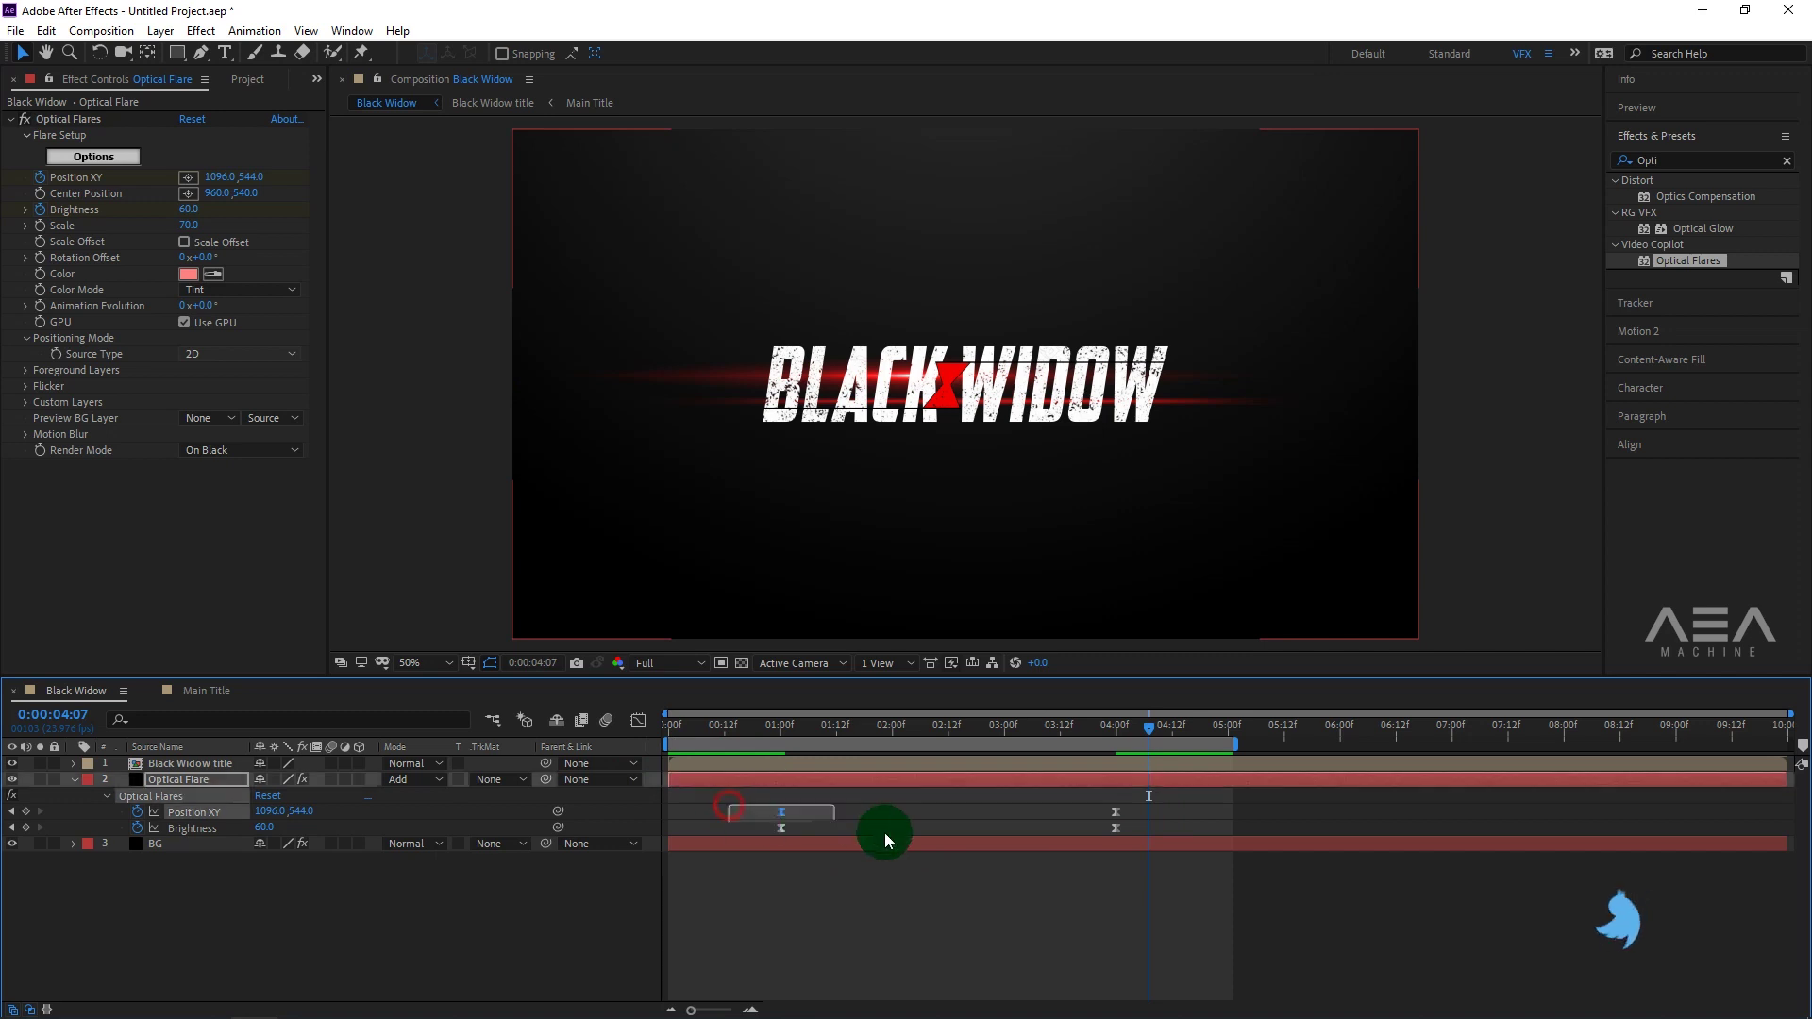
In the Graph Editor, pull the 4-second speed handle left so motion peaks earlier, then preview.
click(639, 723)
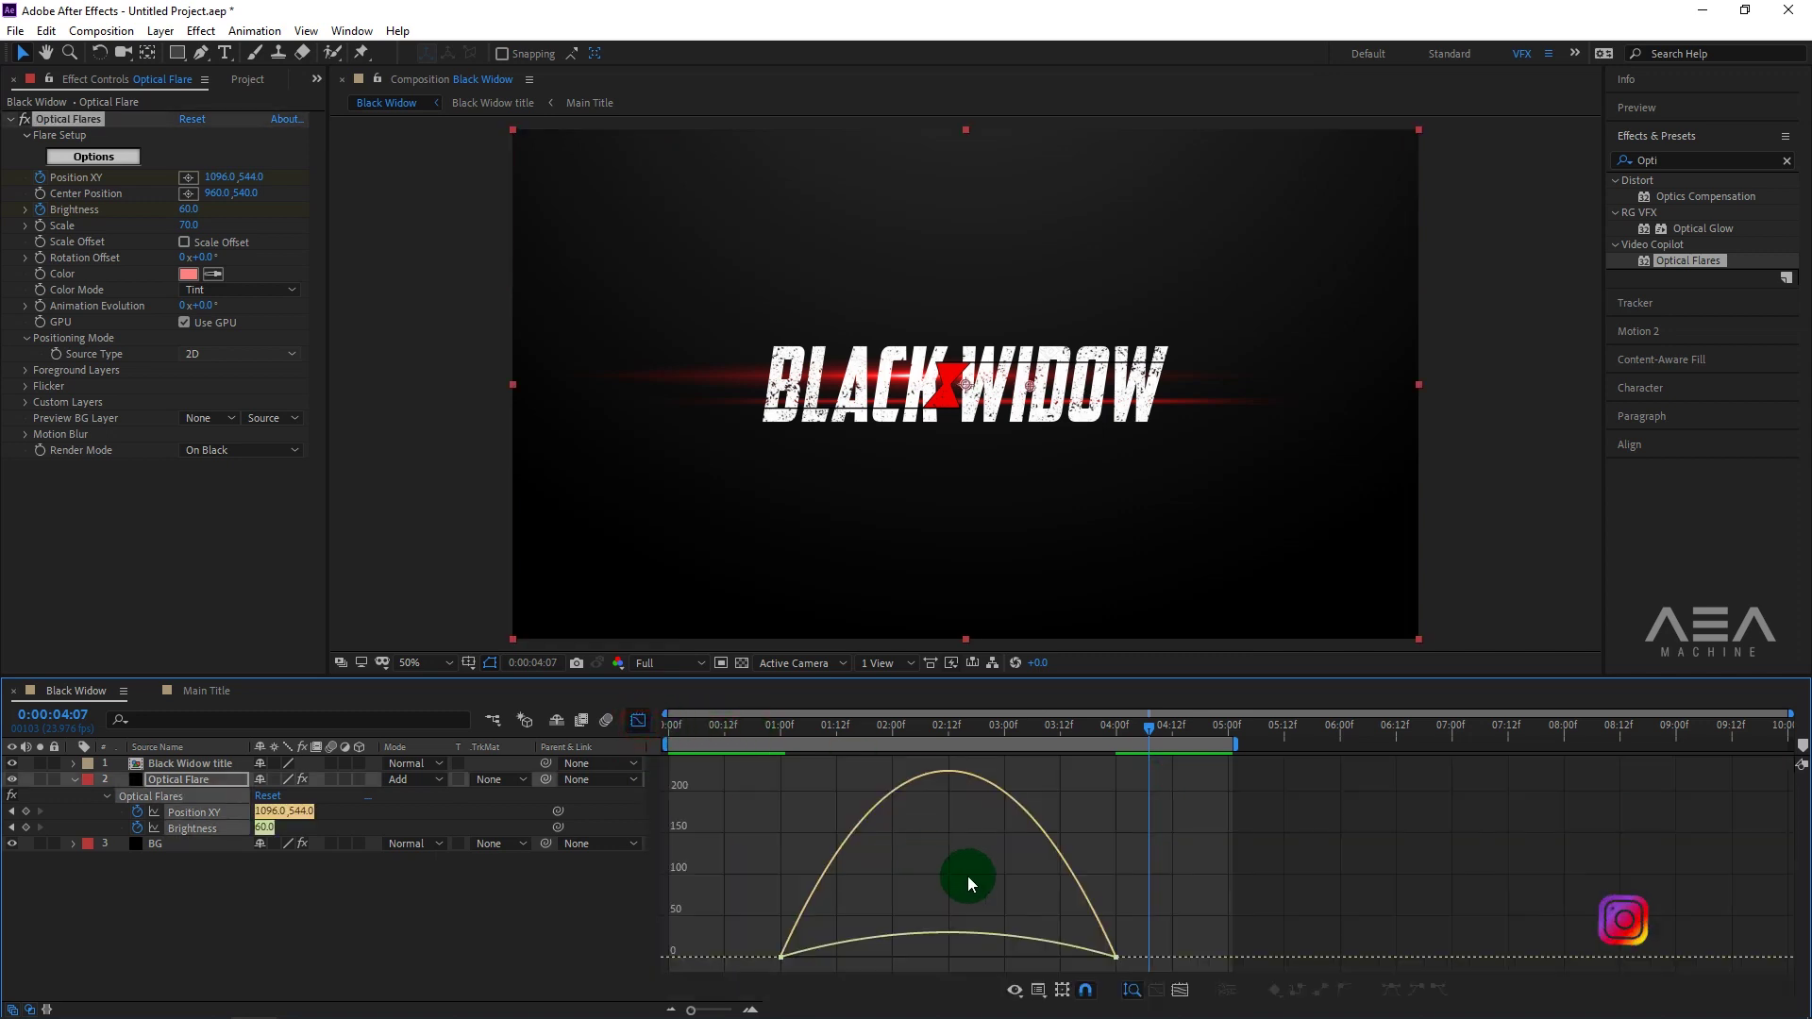
click(1115, 955)
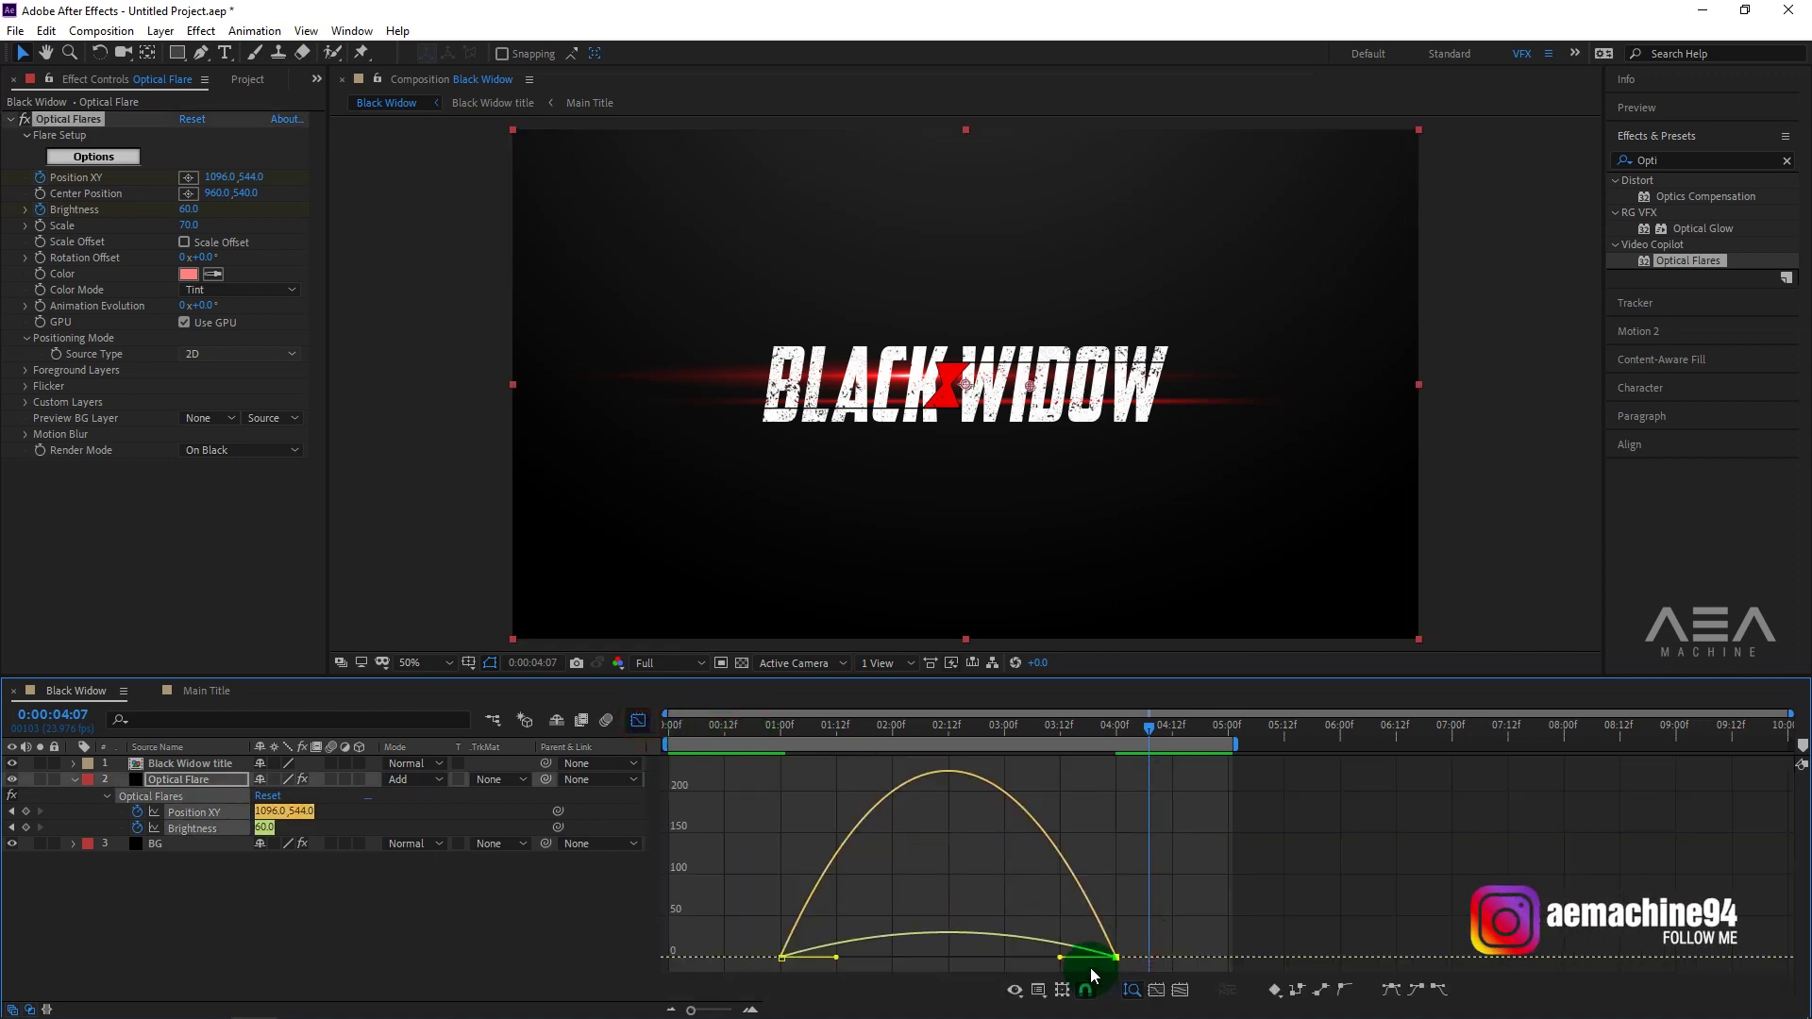
click(1059, 955)
drag(1061, 957, 1028, 957)
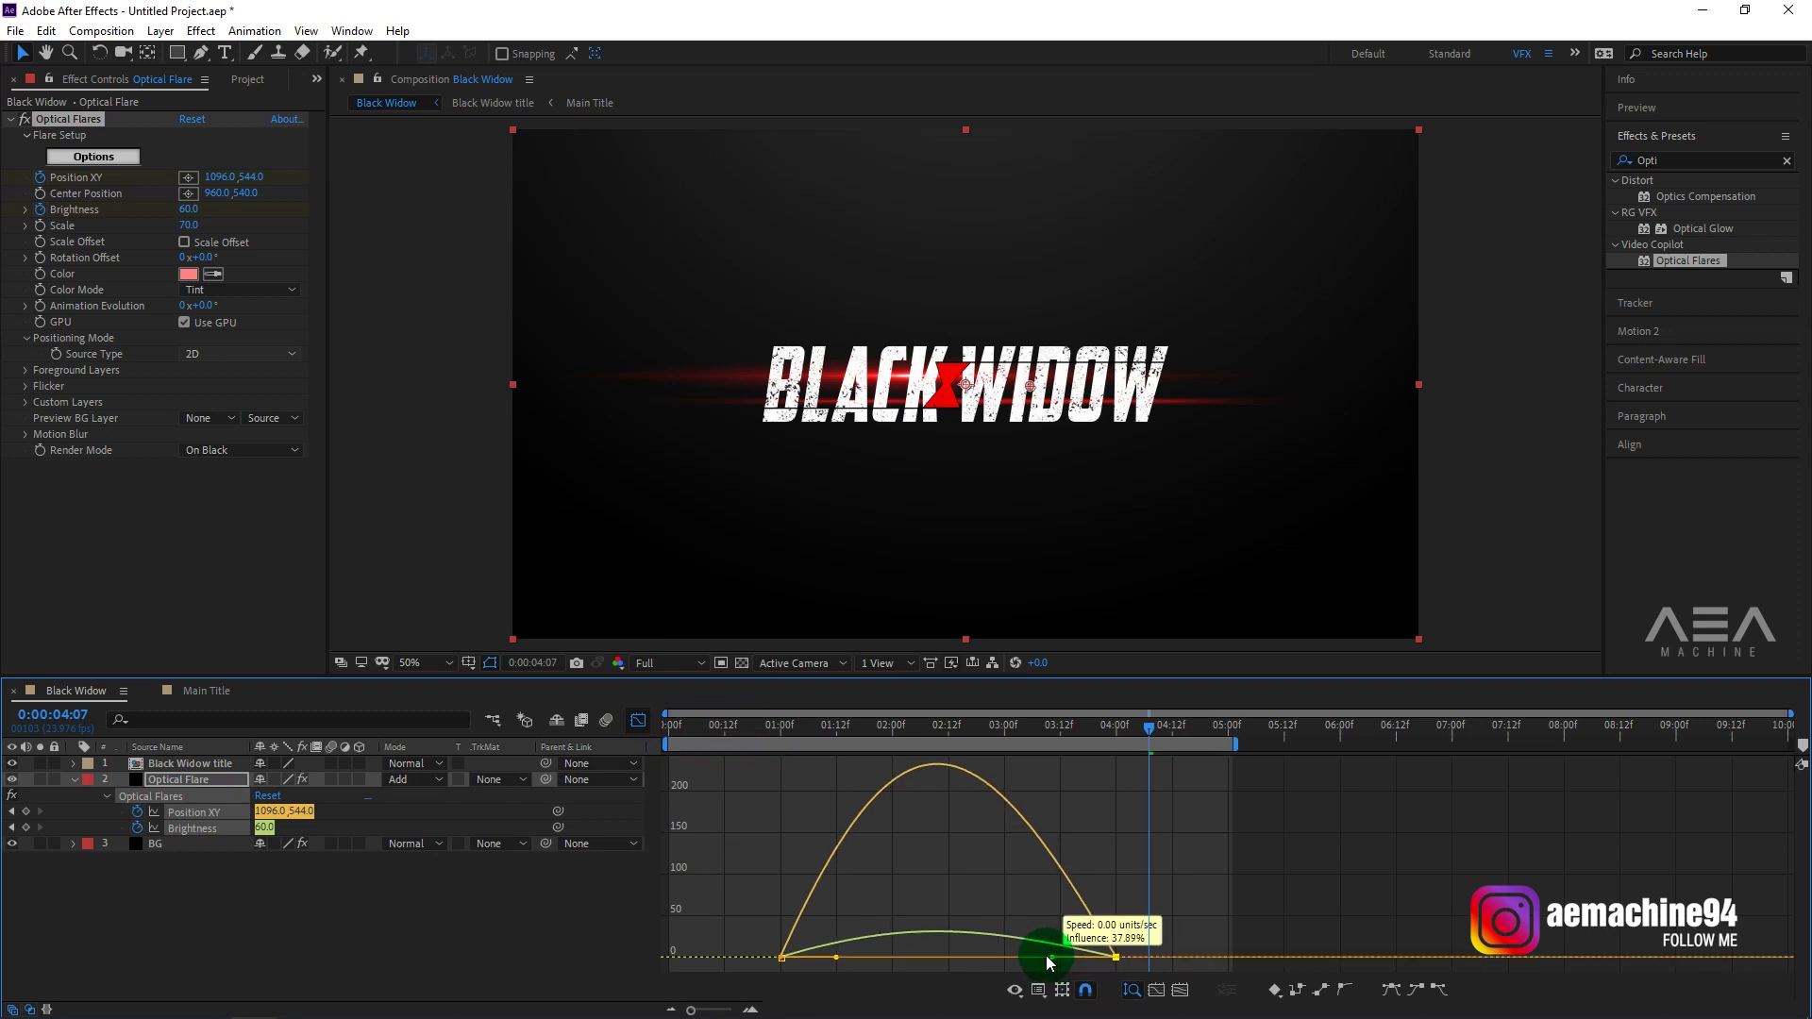
click(627, 727)
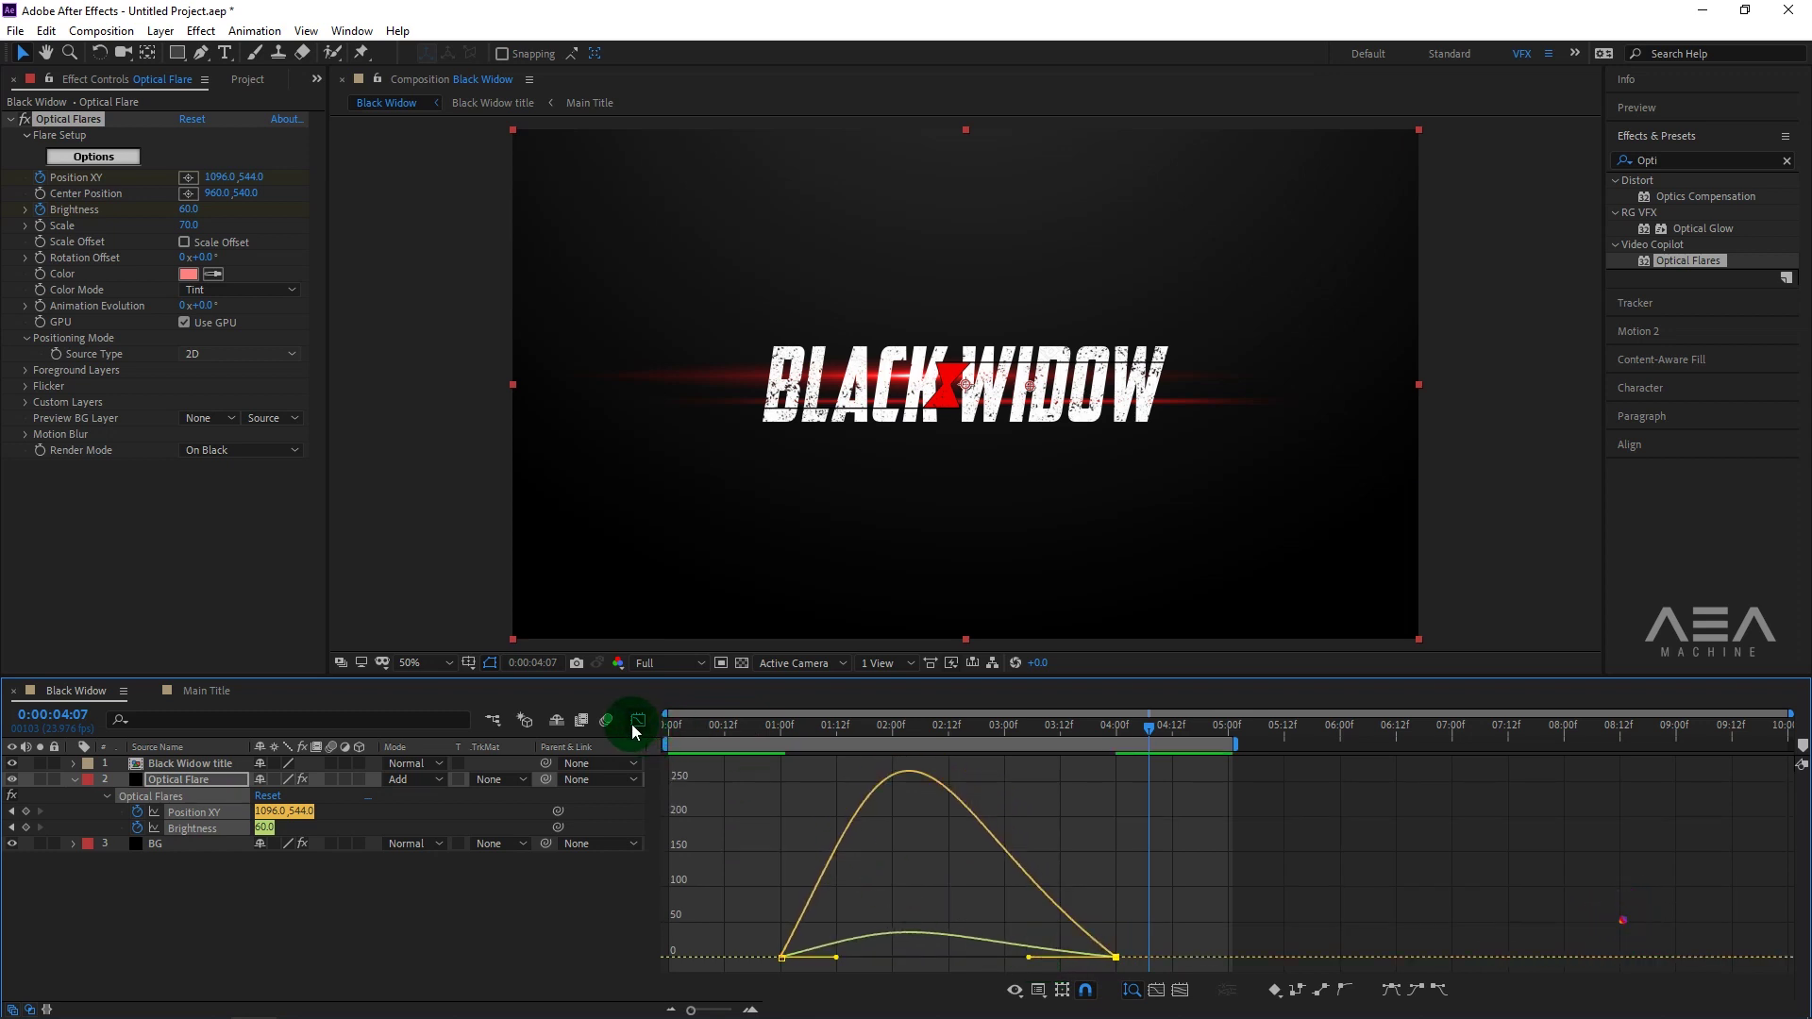
drag(1173, 728, 791, 750)
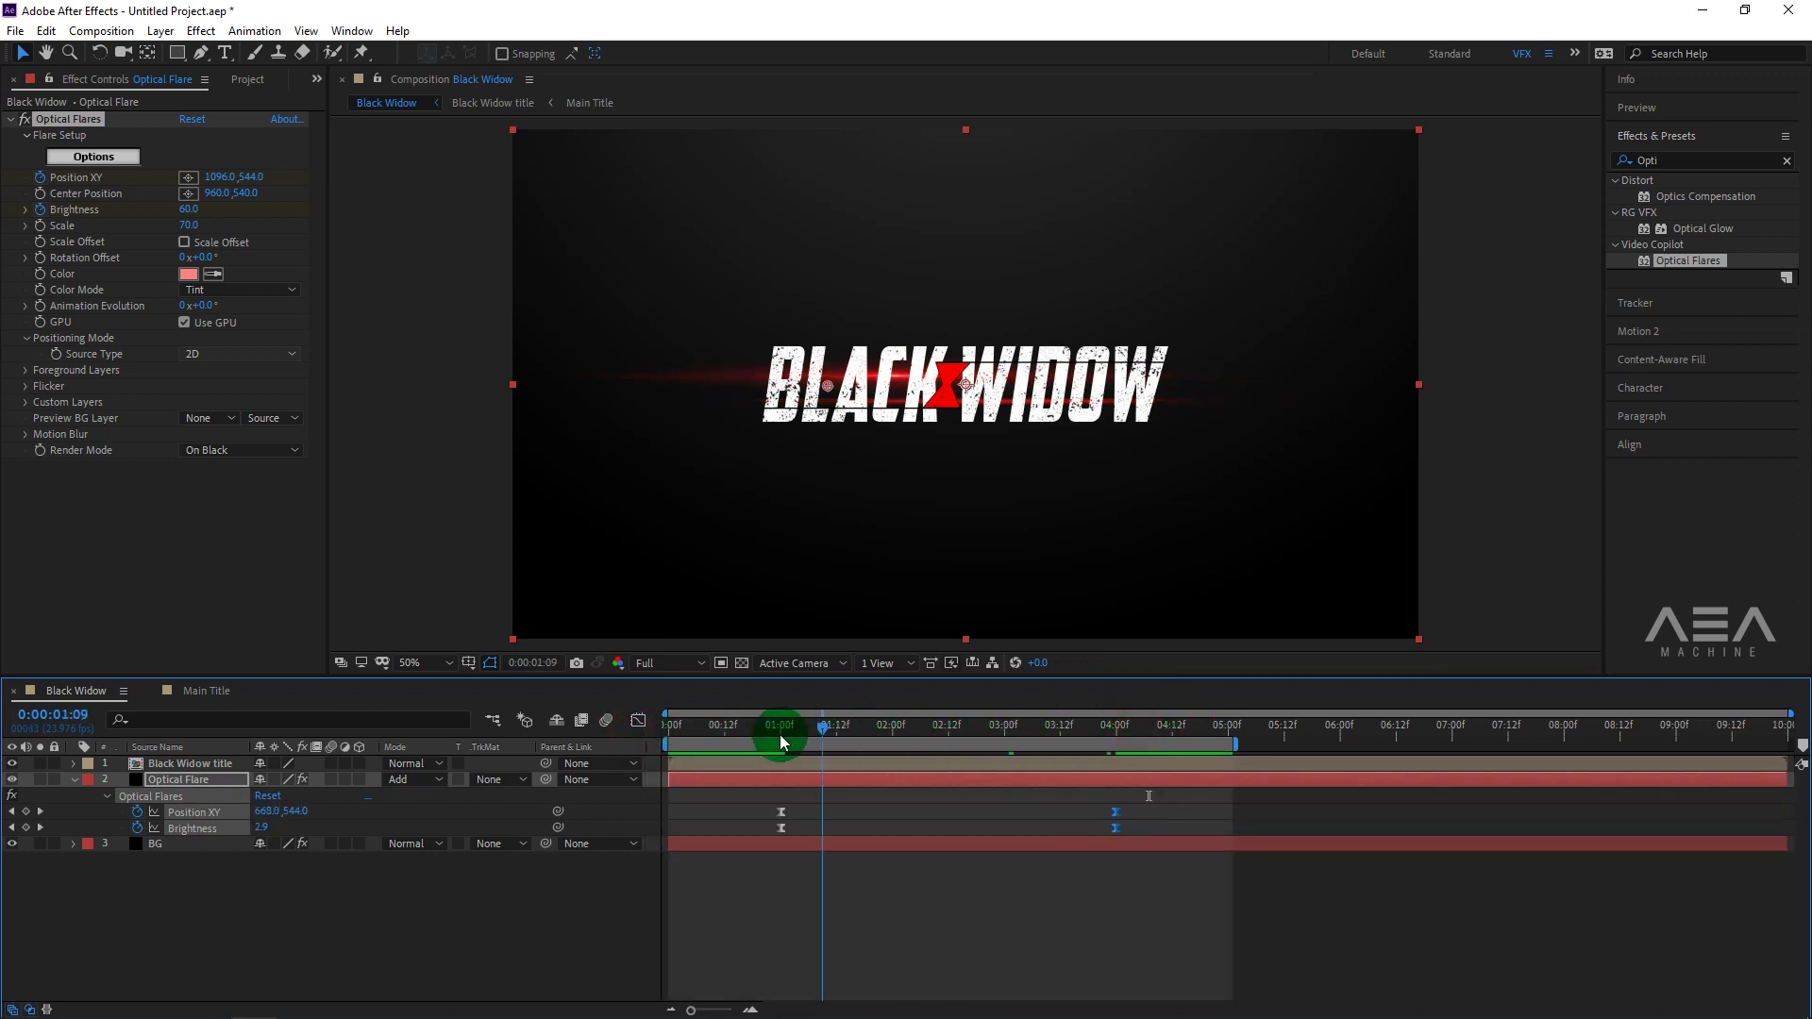
key(space)
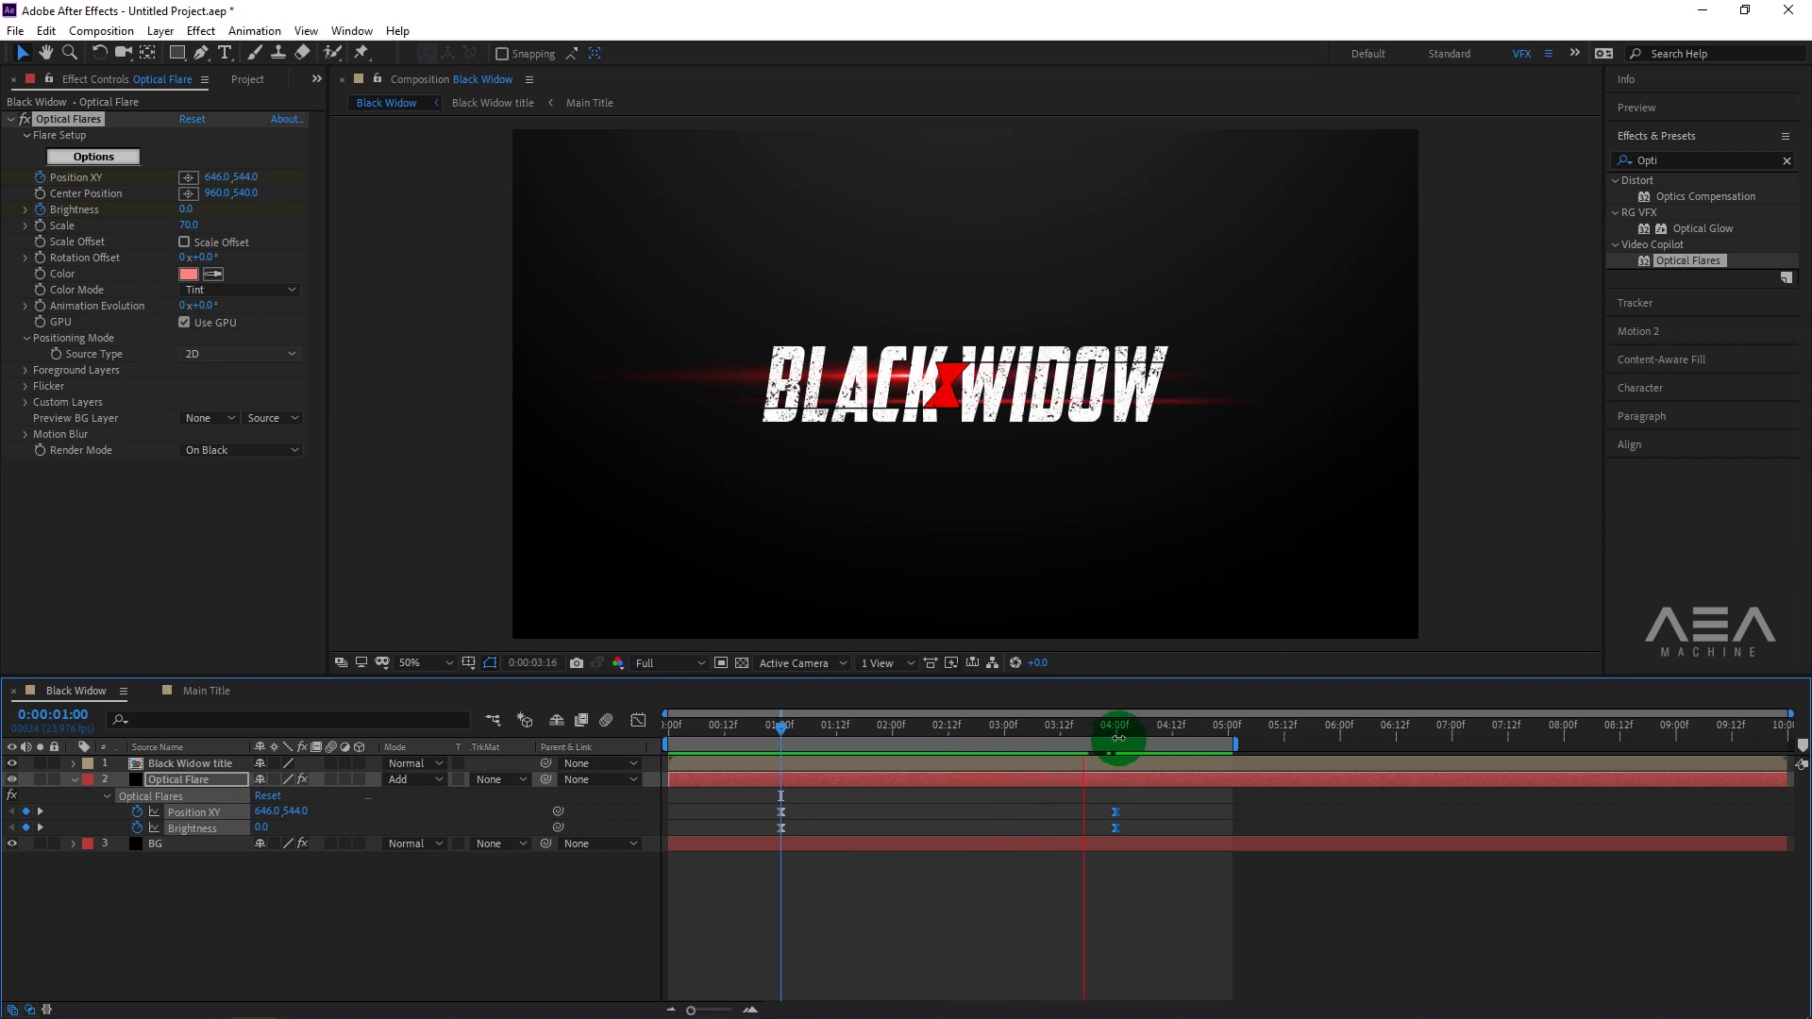
Set the flare's Optical Flares Brightness at the 4-second keyframe to 65, then collapse the layer.
drag(1129, 737, 1116, 731)
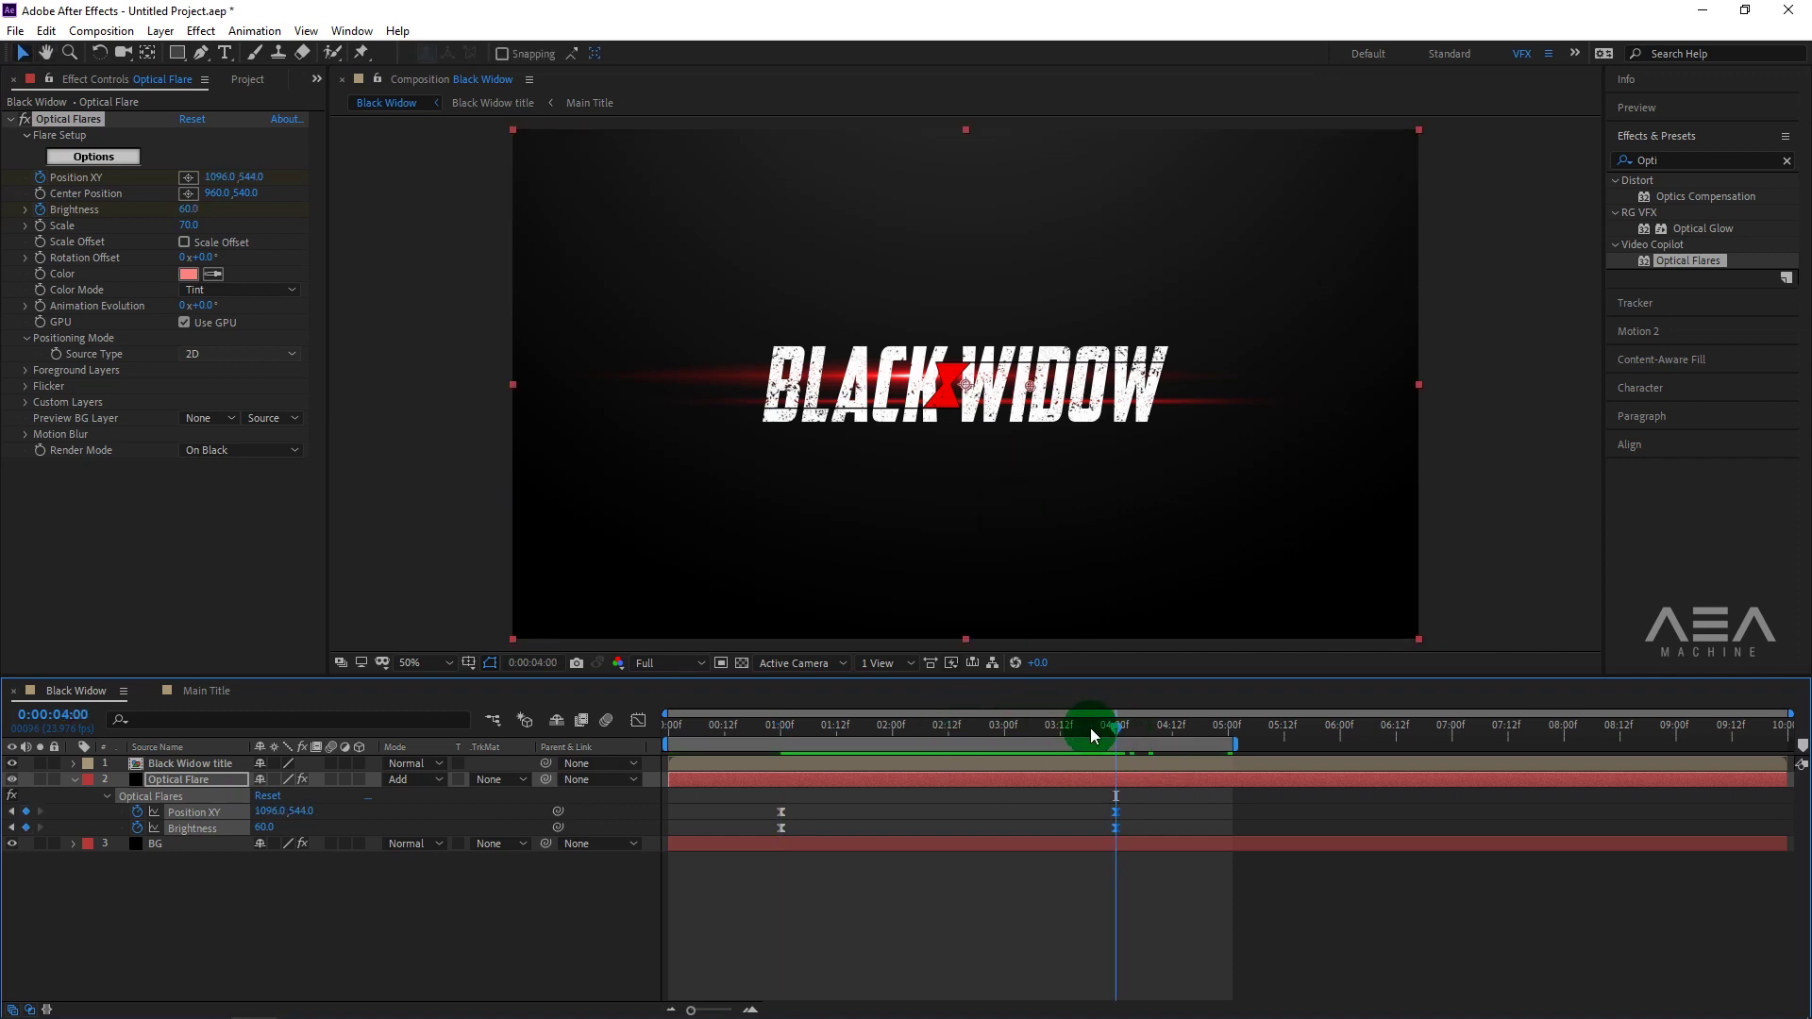
click(189, 209)
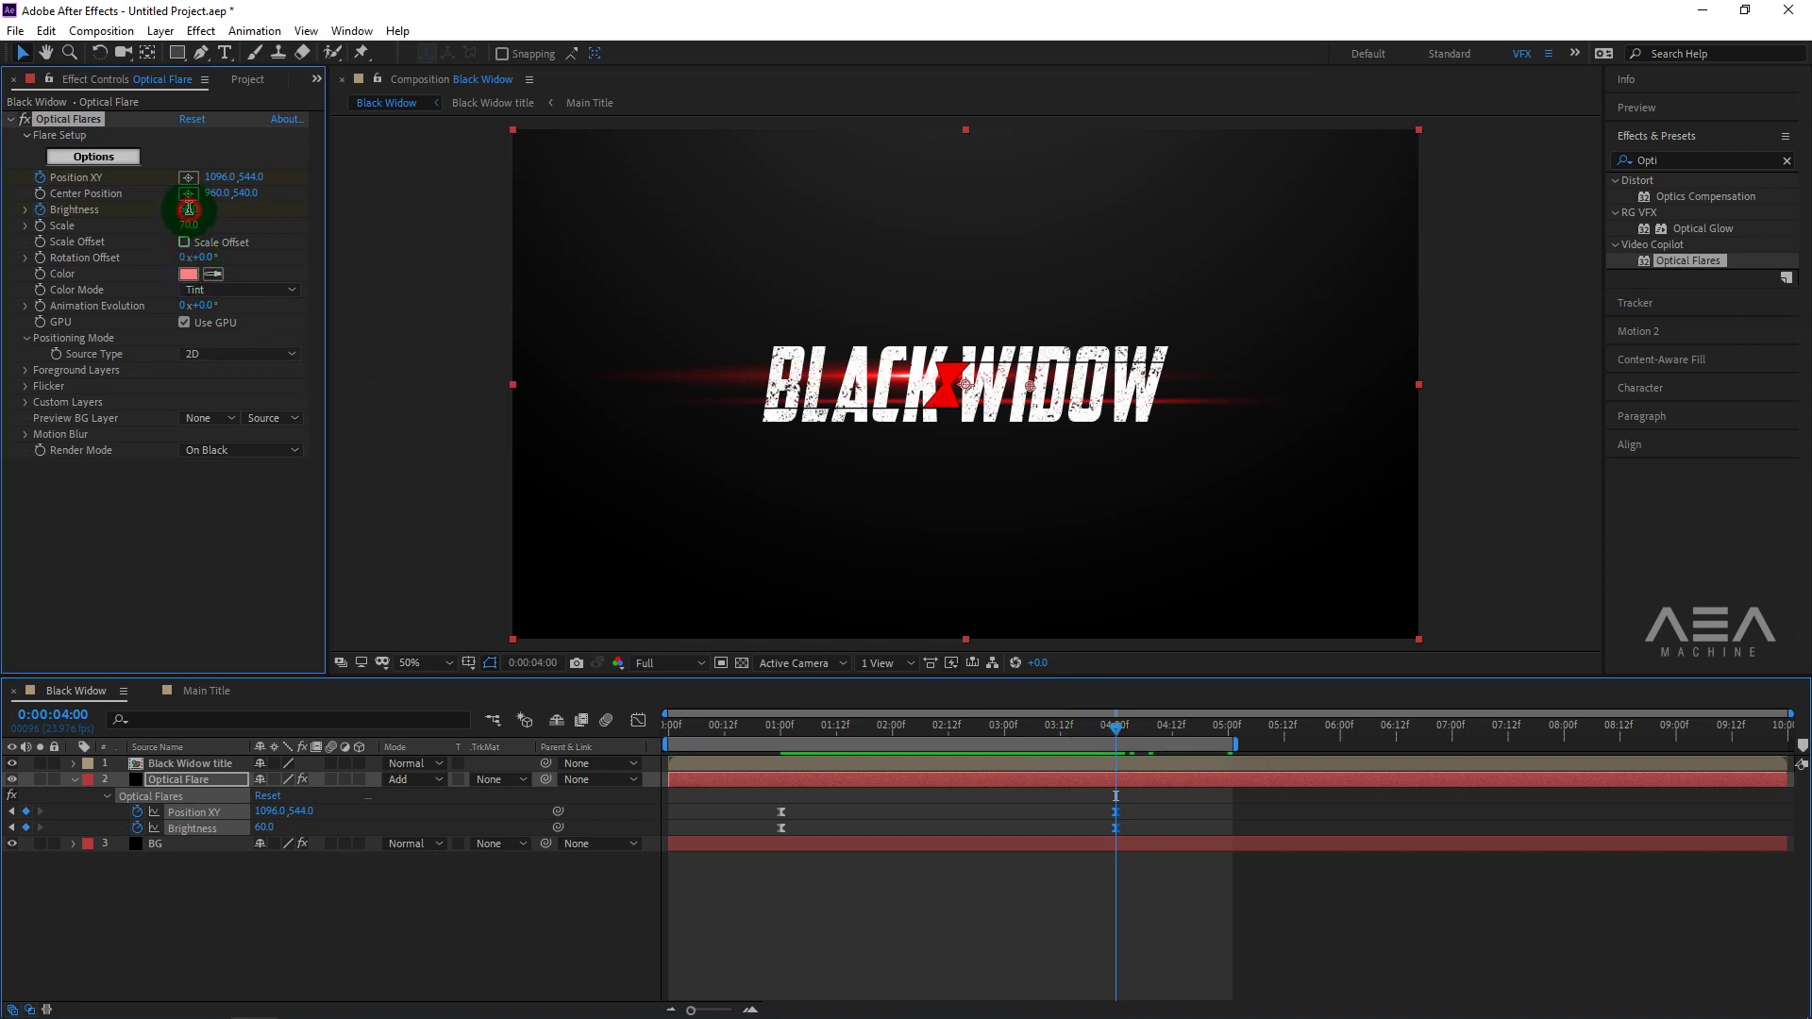
text(65)
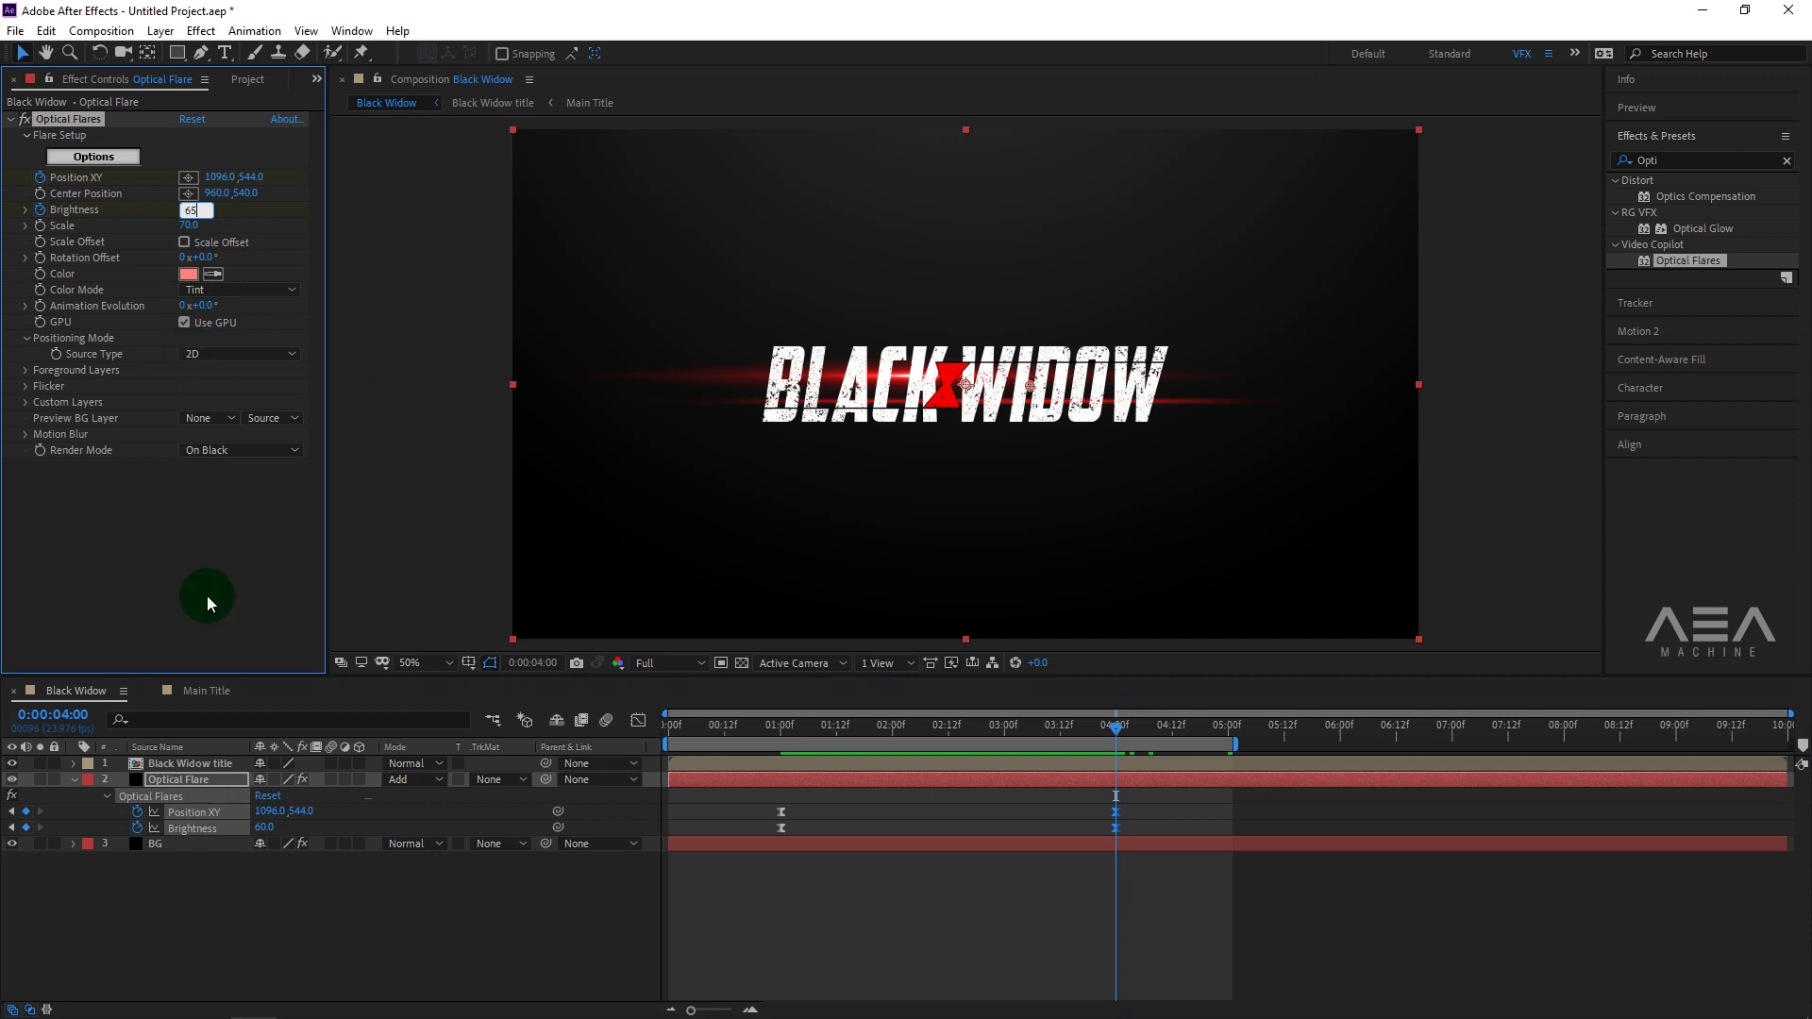
click(209, 585)
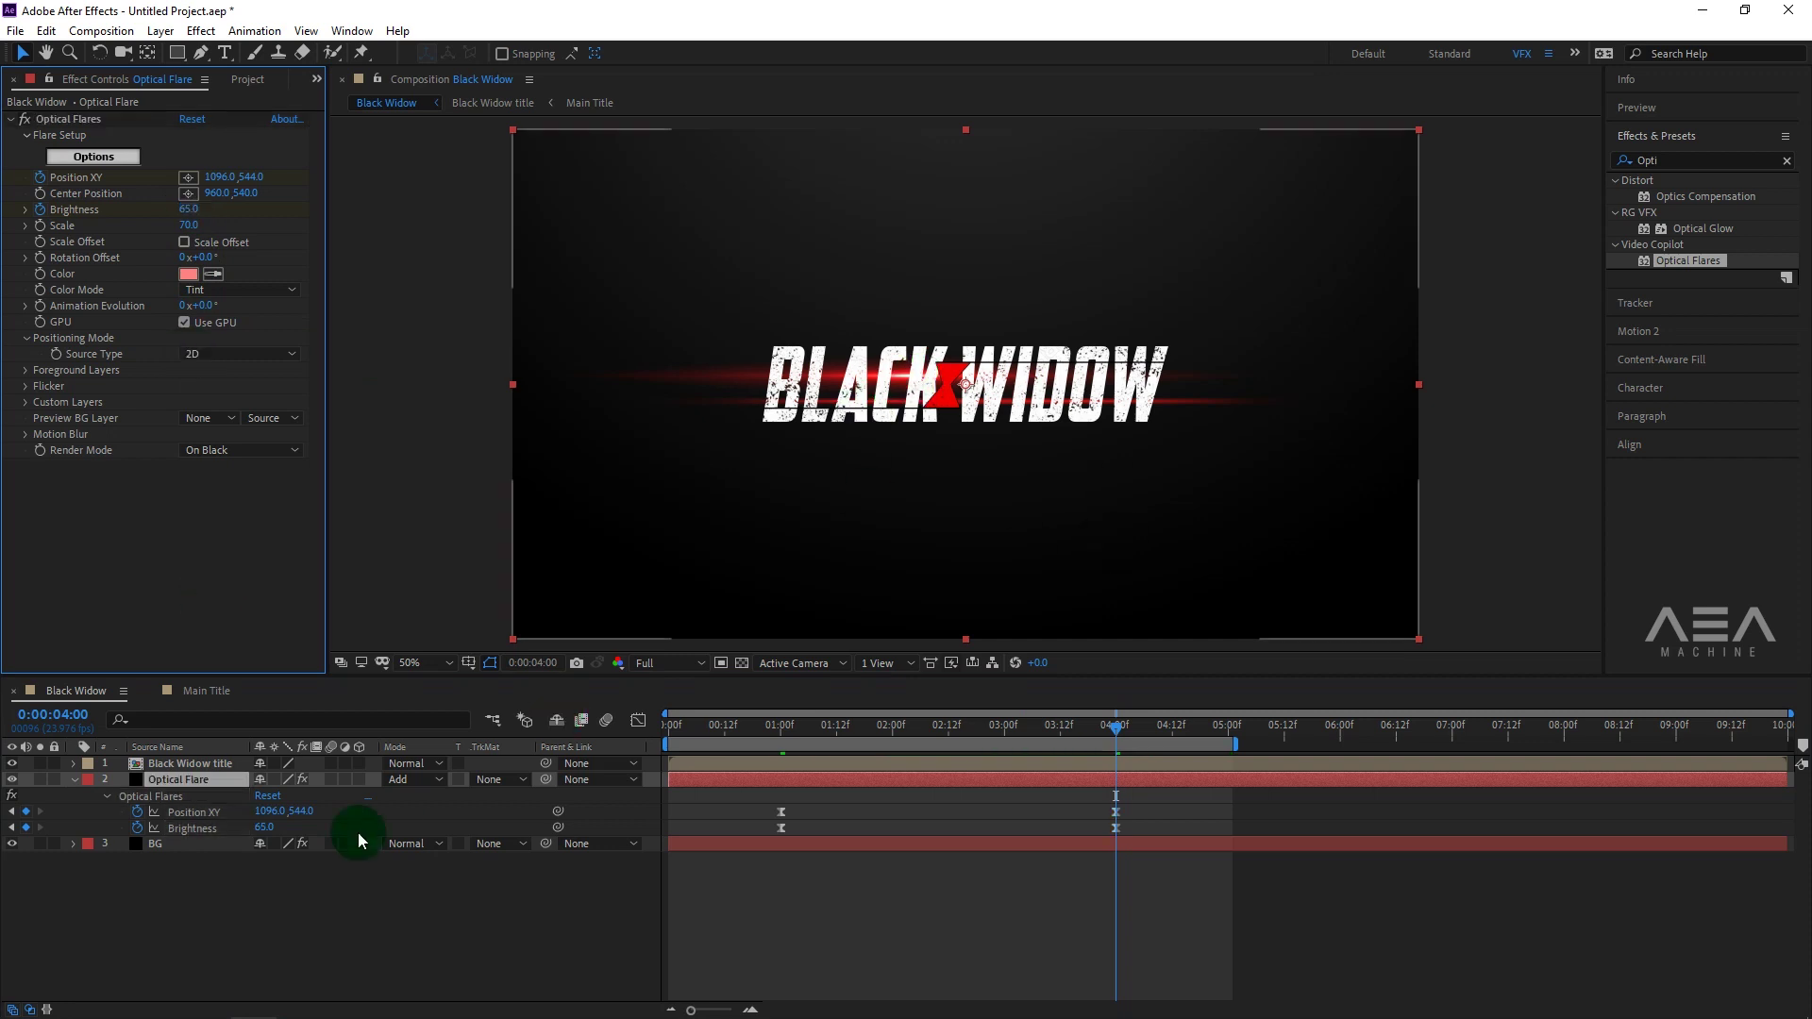
click(291, 906)
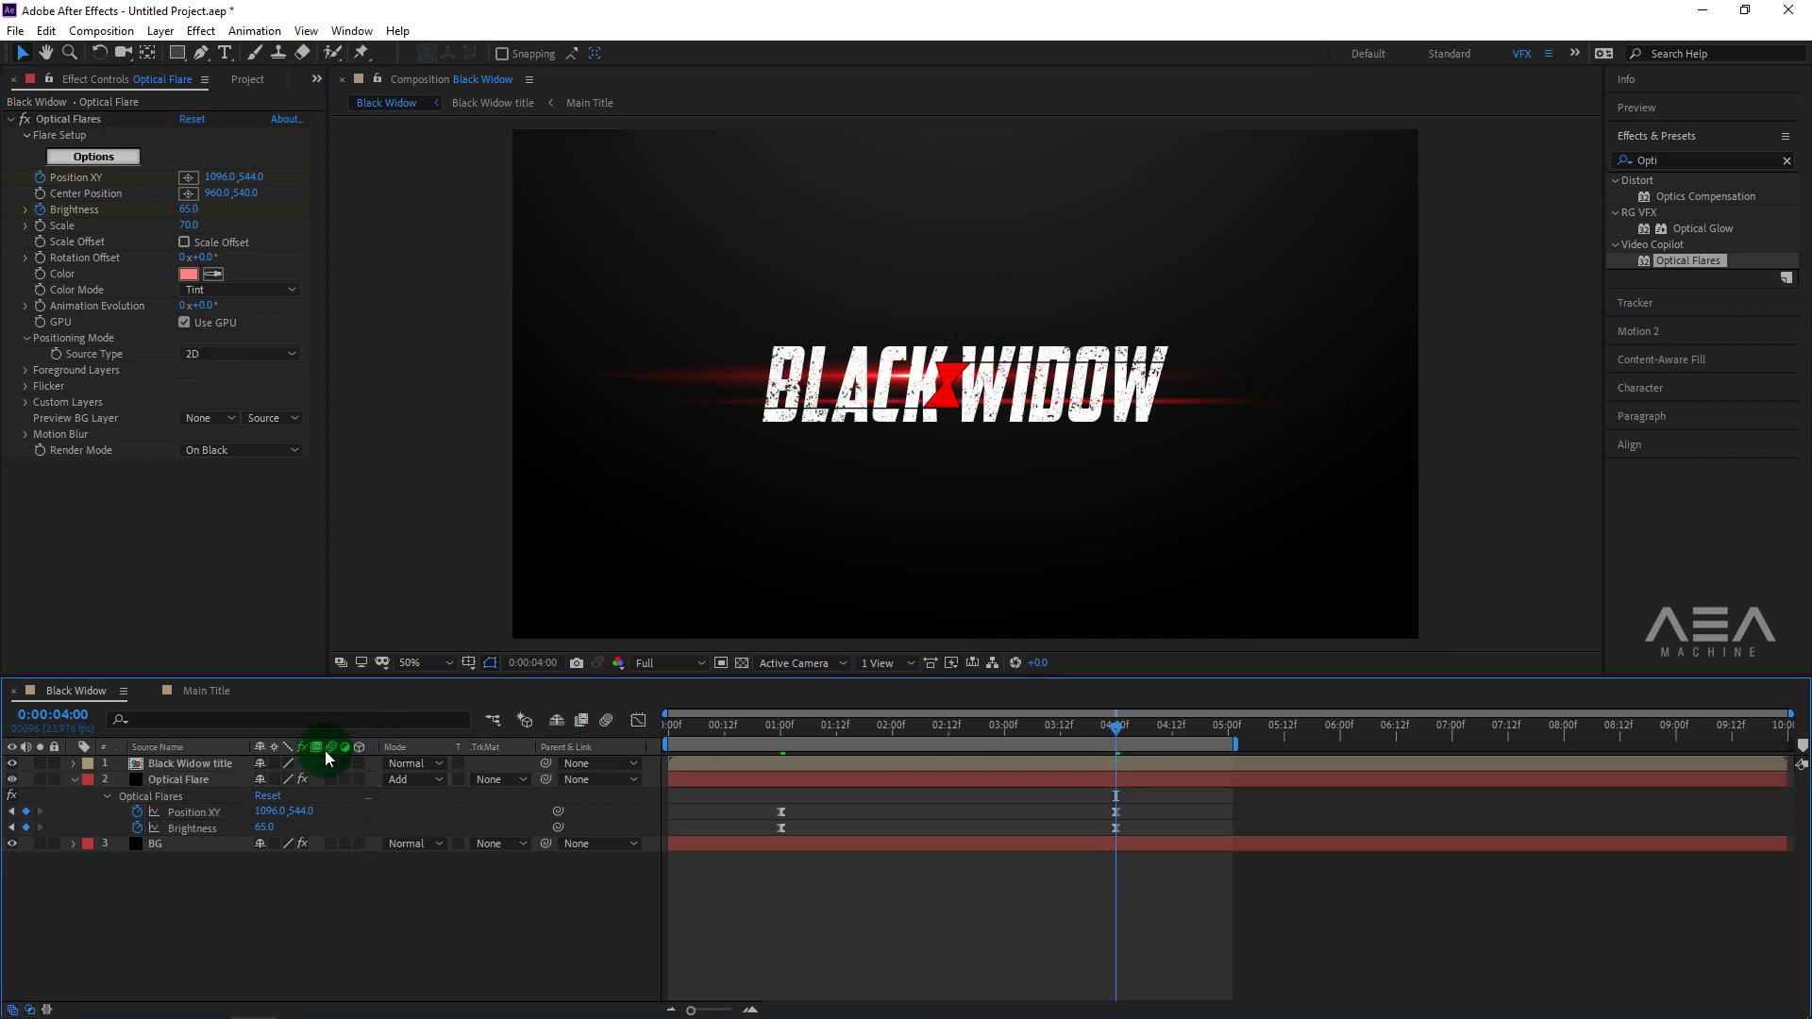
click(73, 780)
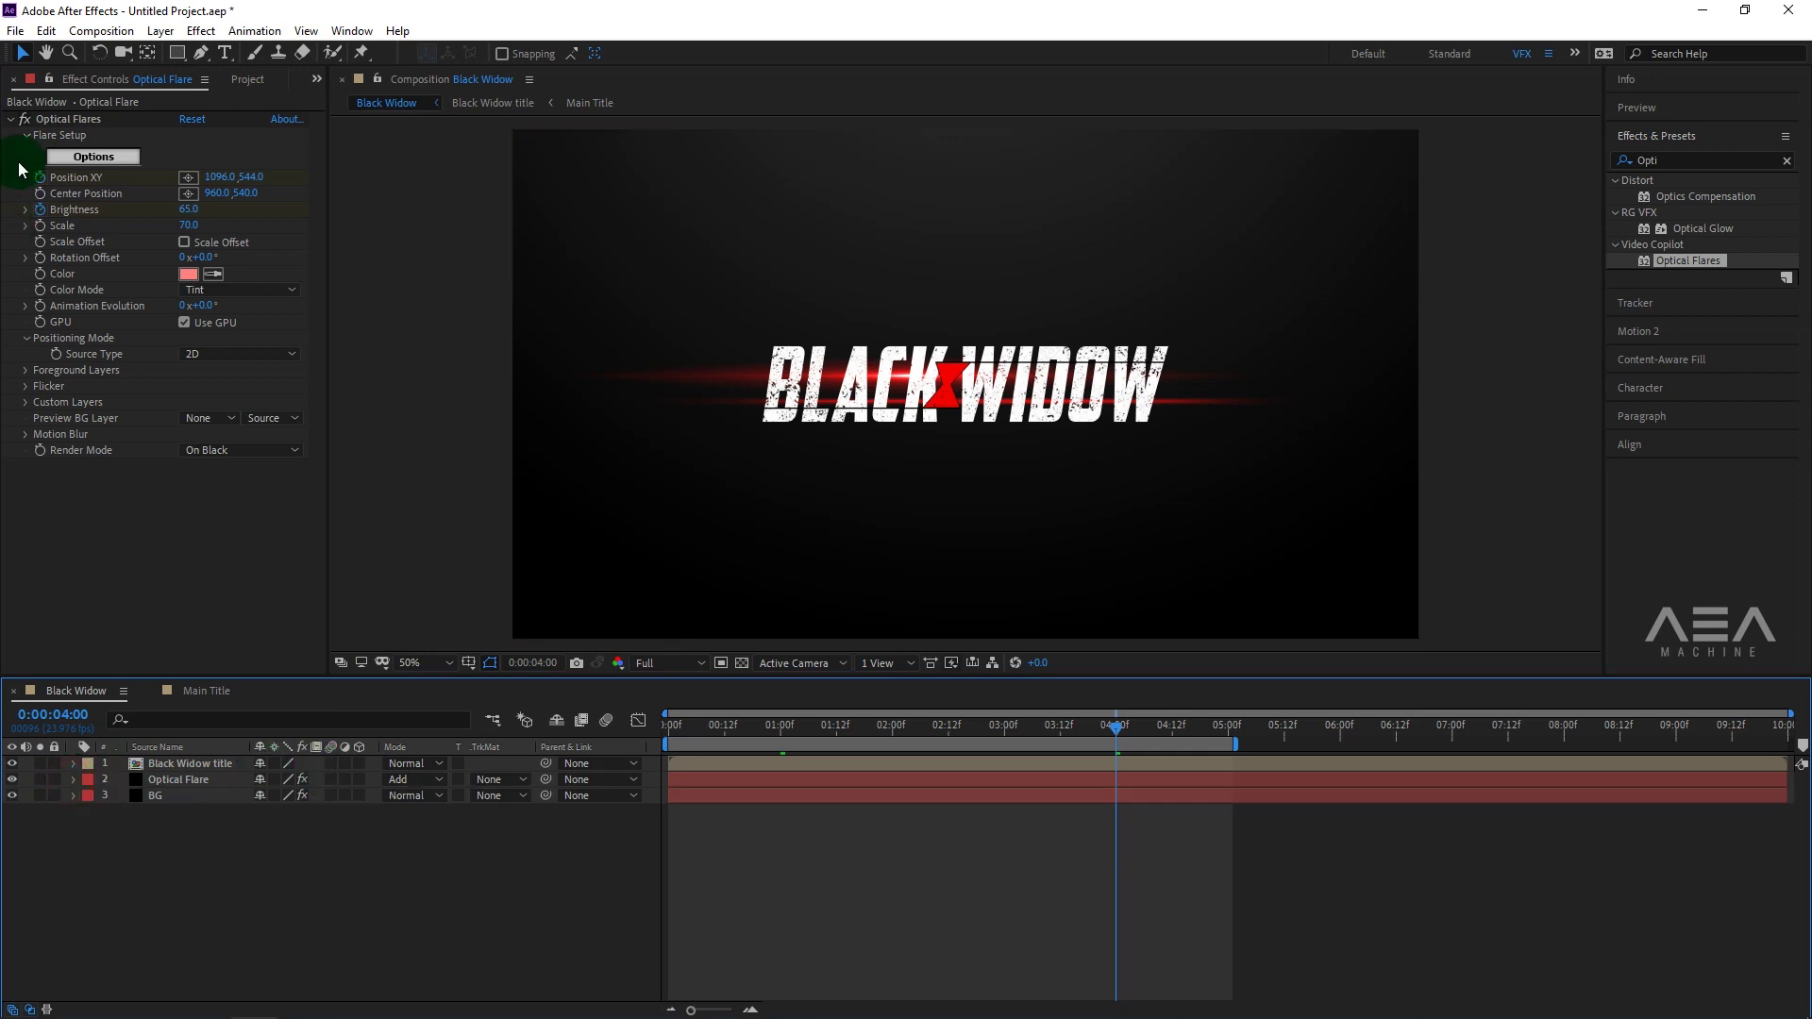
Add Particles_04.mp4 from the Project panel as the top timeline layer.
click(247, 79)
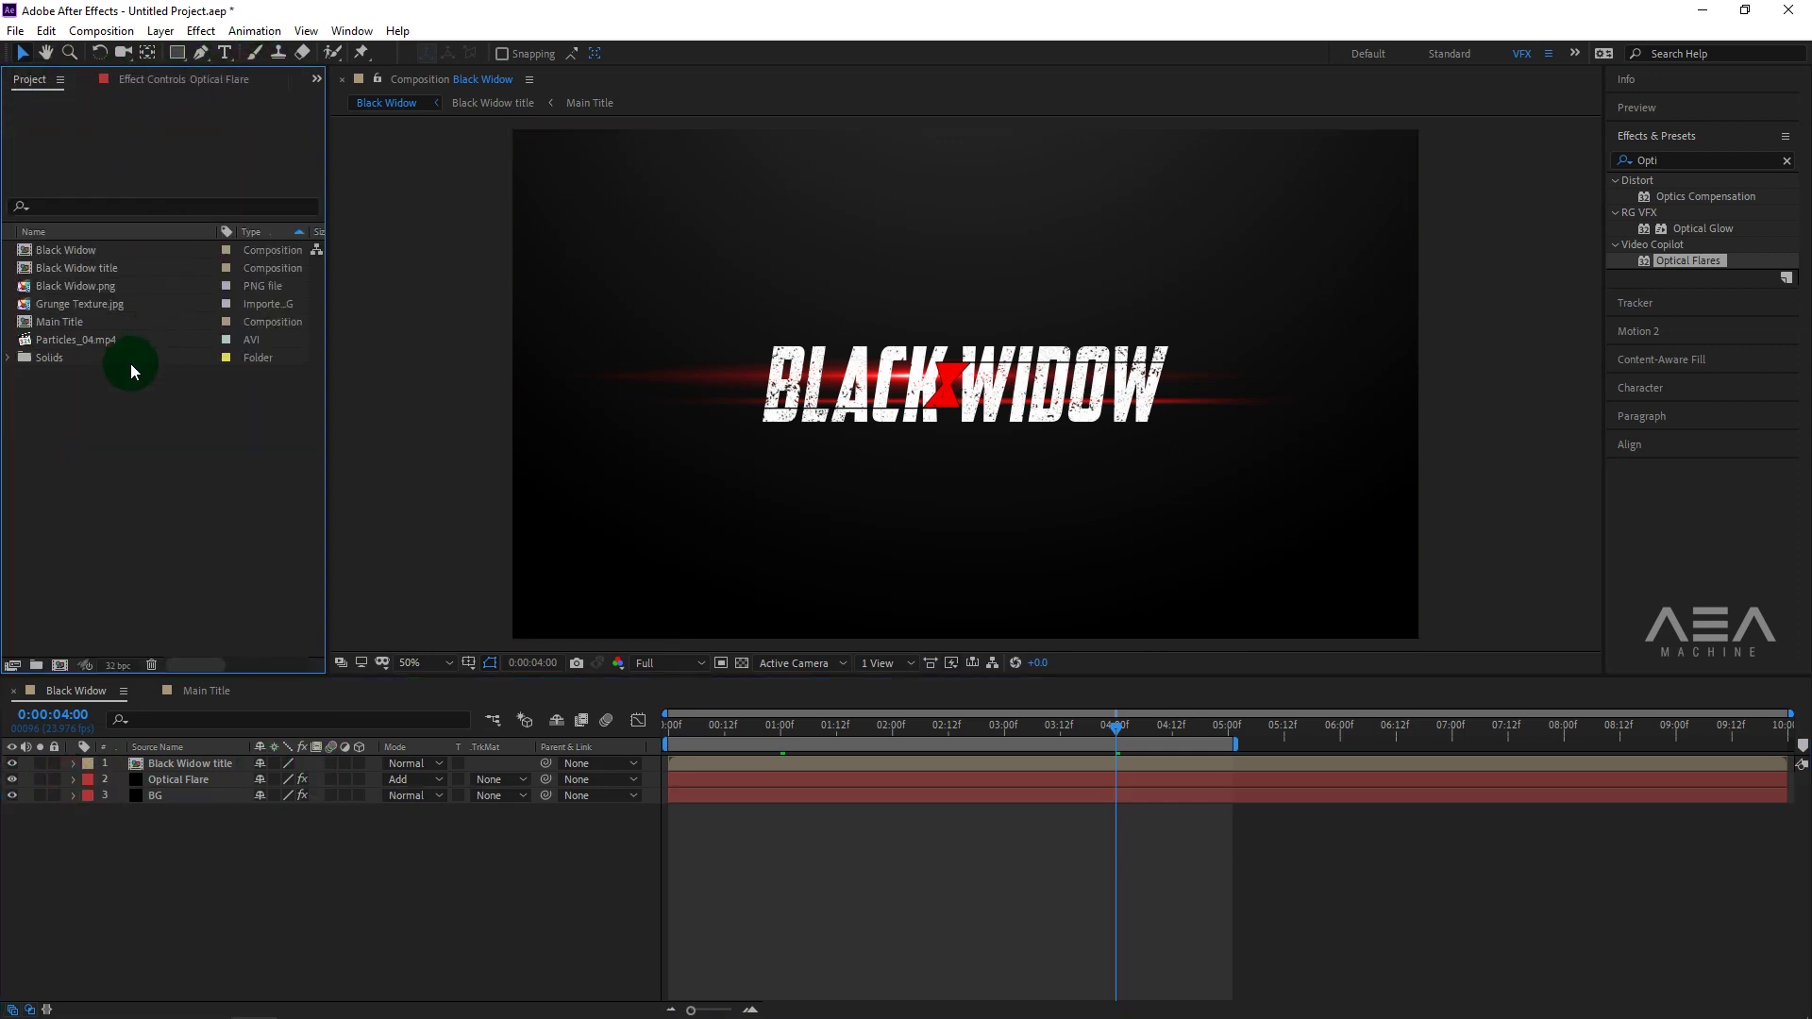
click(72, 340)
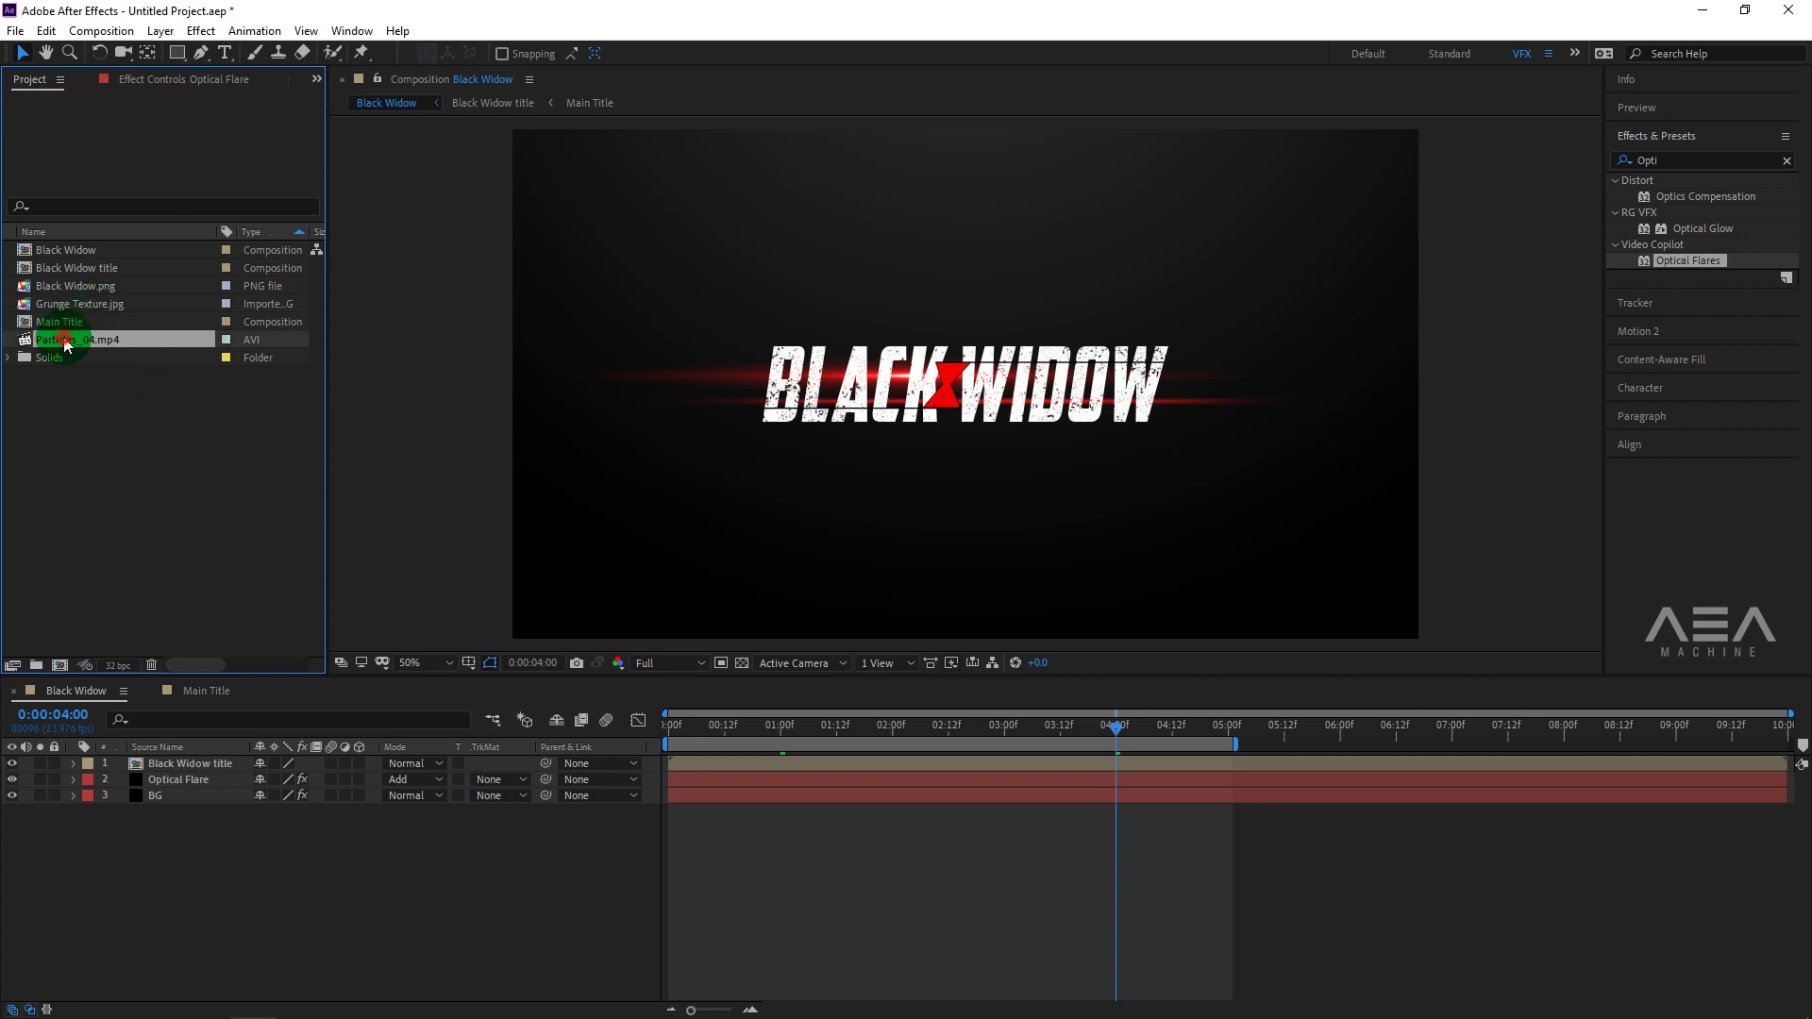
drag(104, 342, 184, 768)
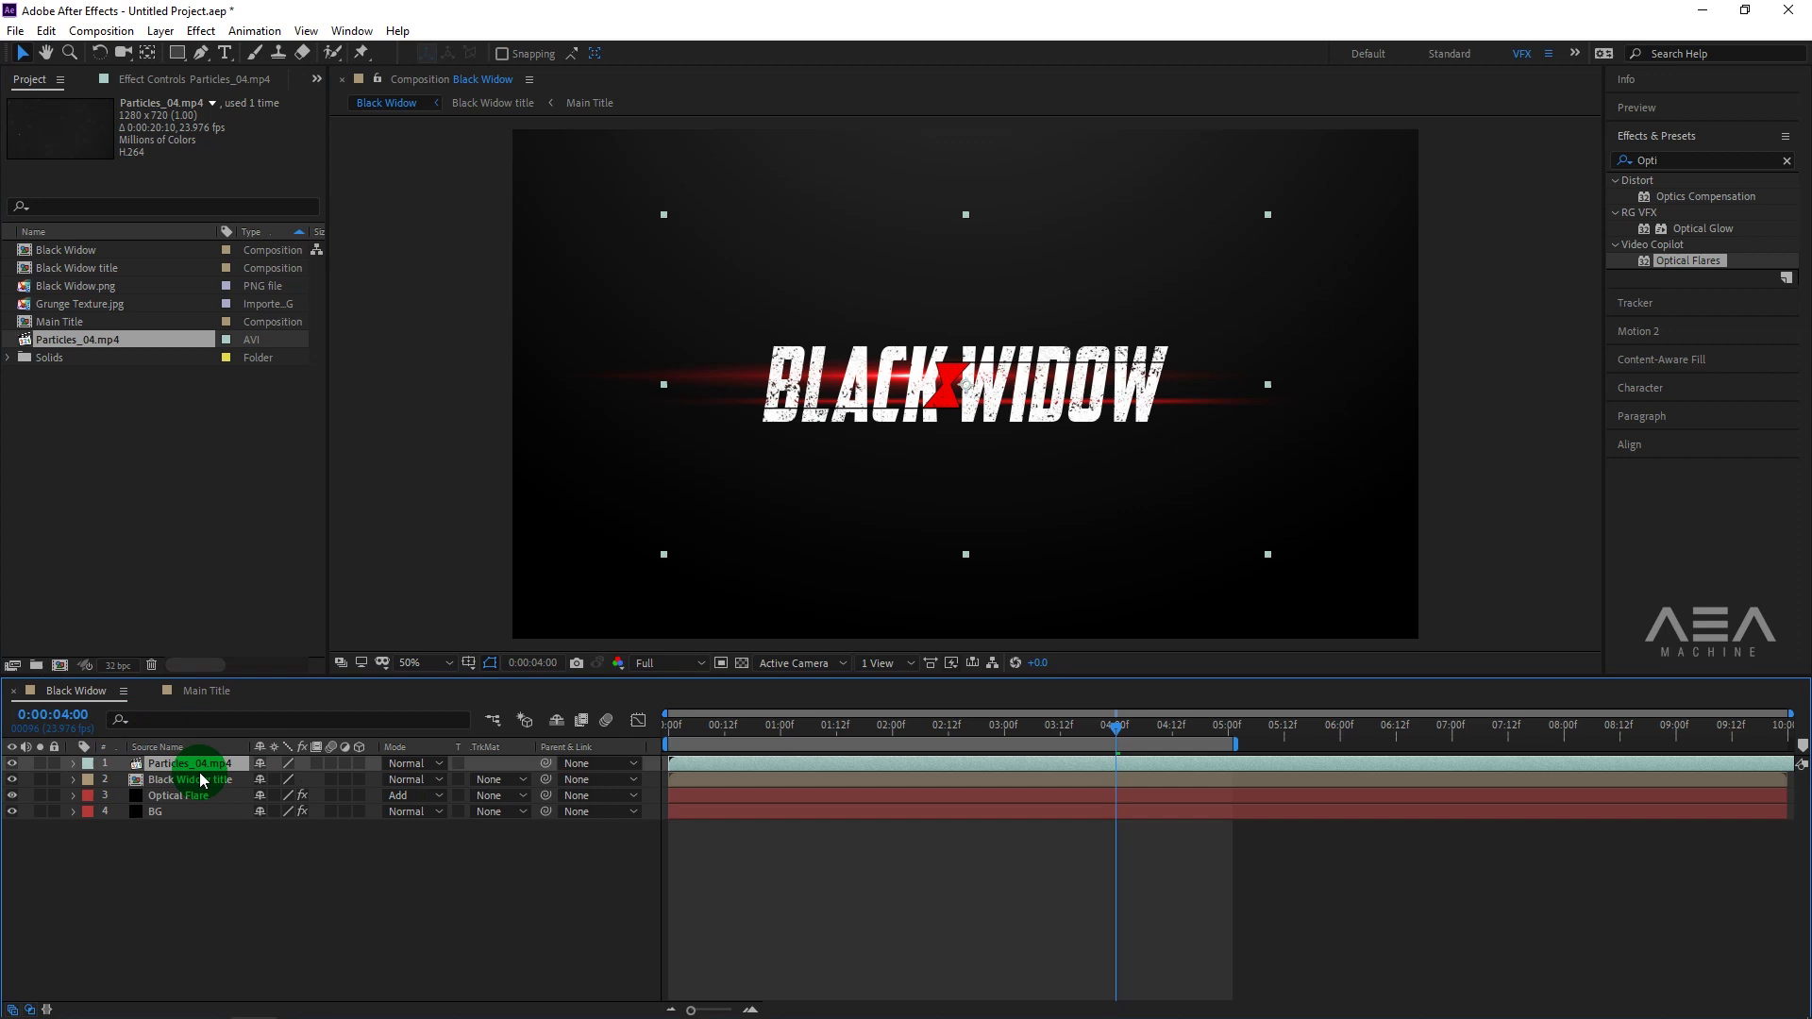
click(320, 859)
Scale the Particles_04.mp4 layer to fill the composition with Transform > Fit to Comp.
click(976, 439)
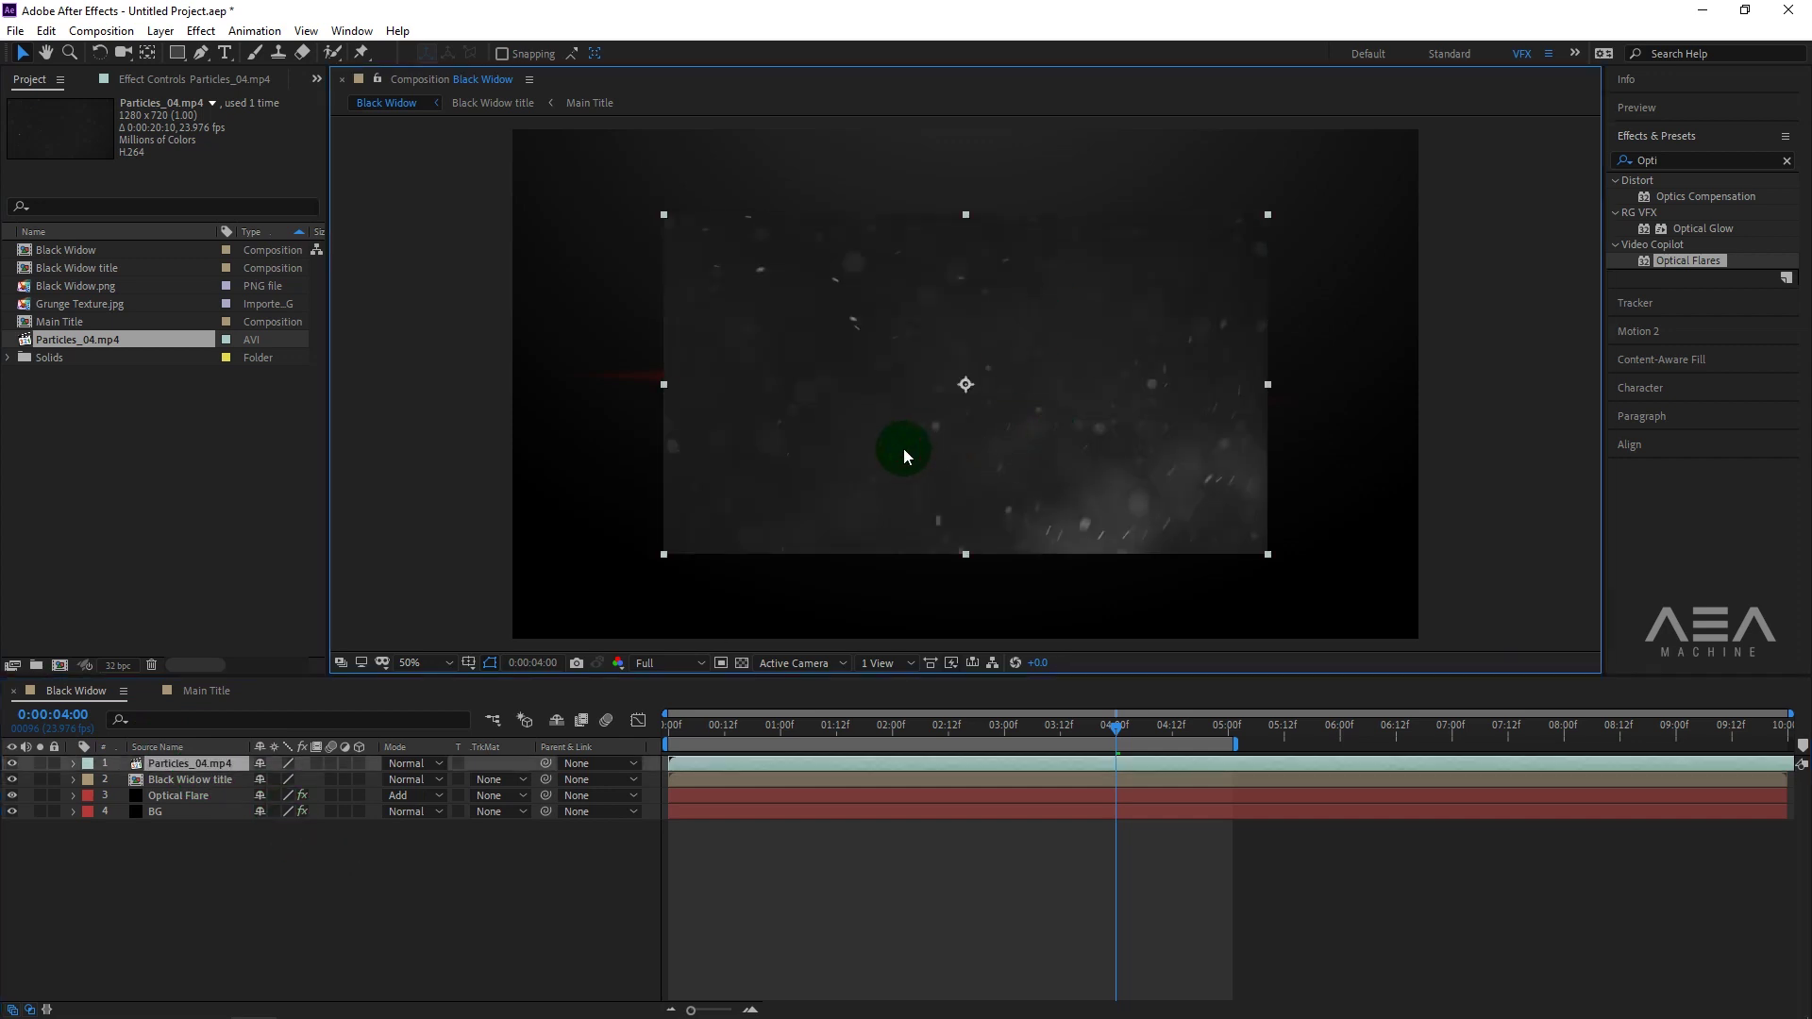
right_click(904, 450)
mouse_move(959, 543)
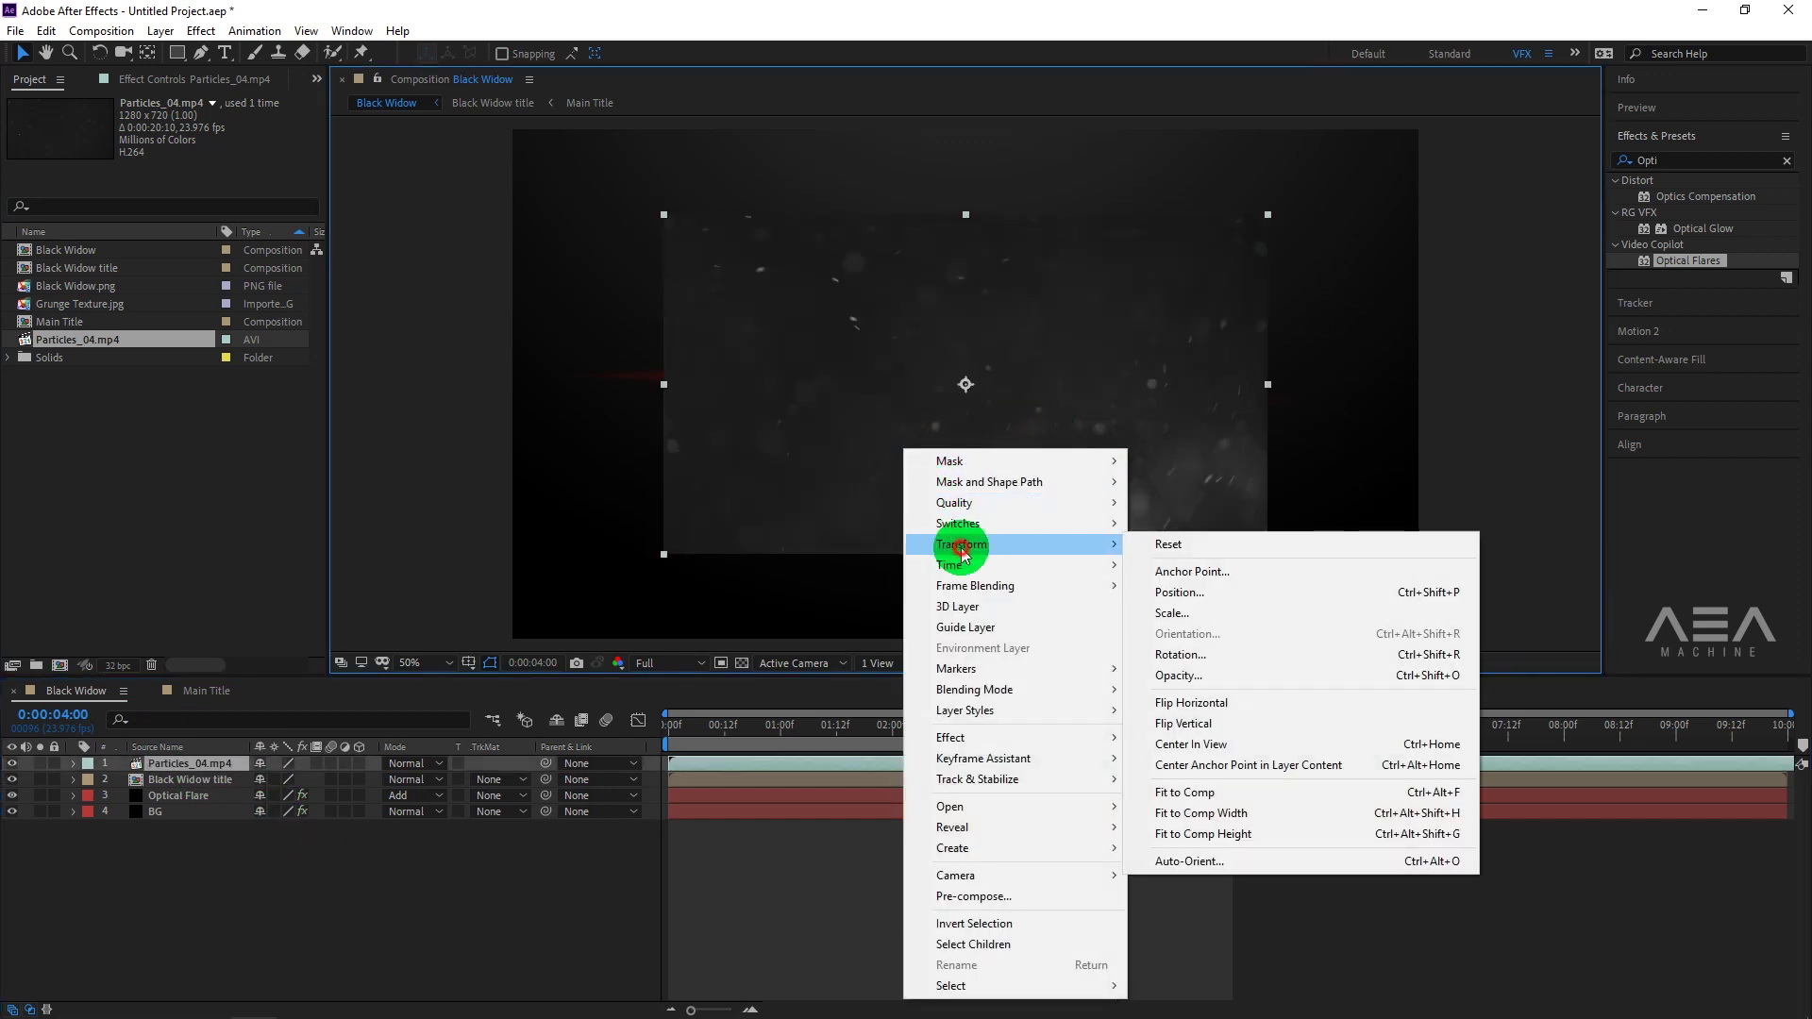
click(1198, 791)
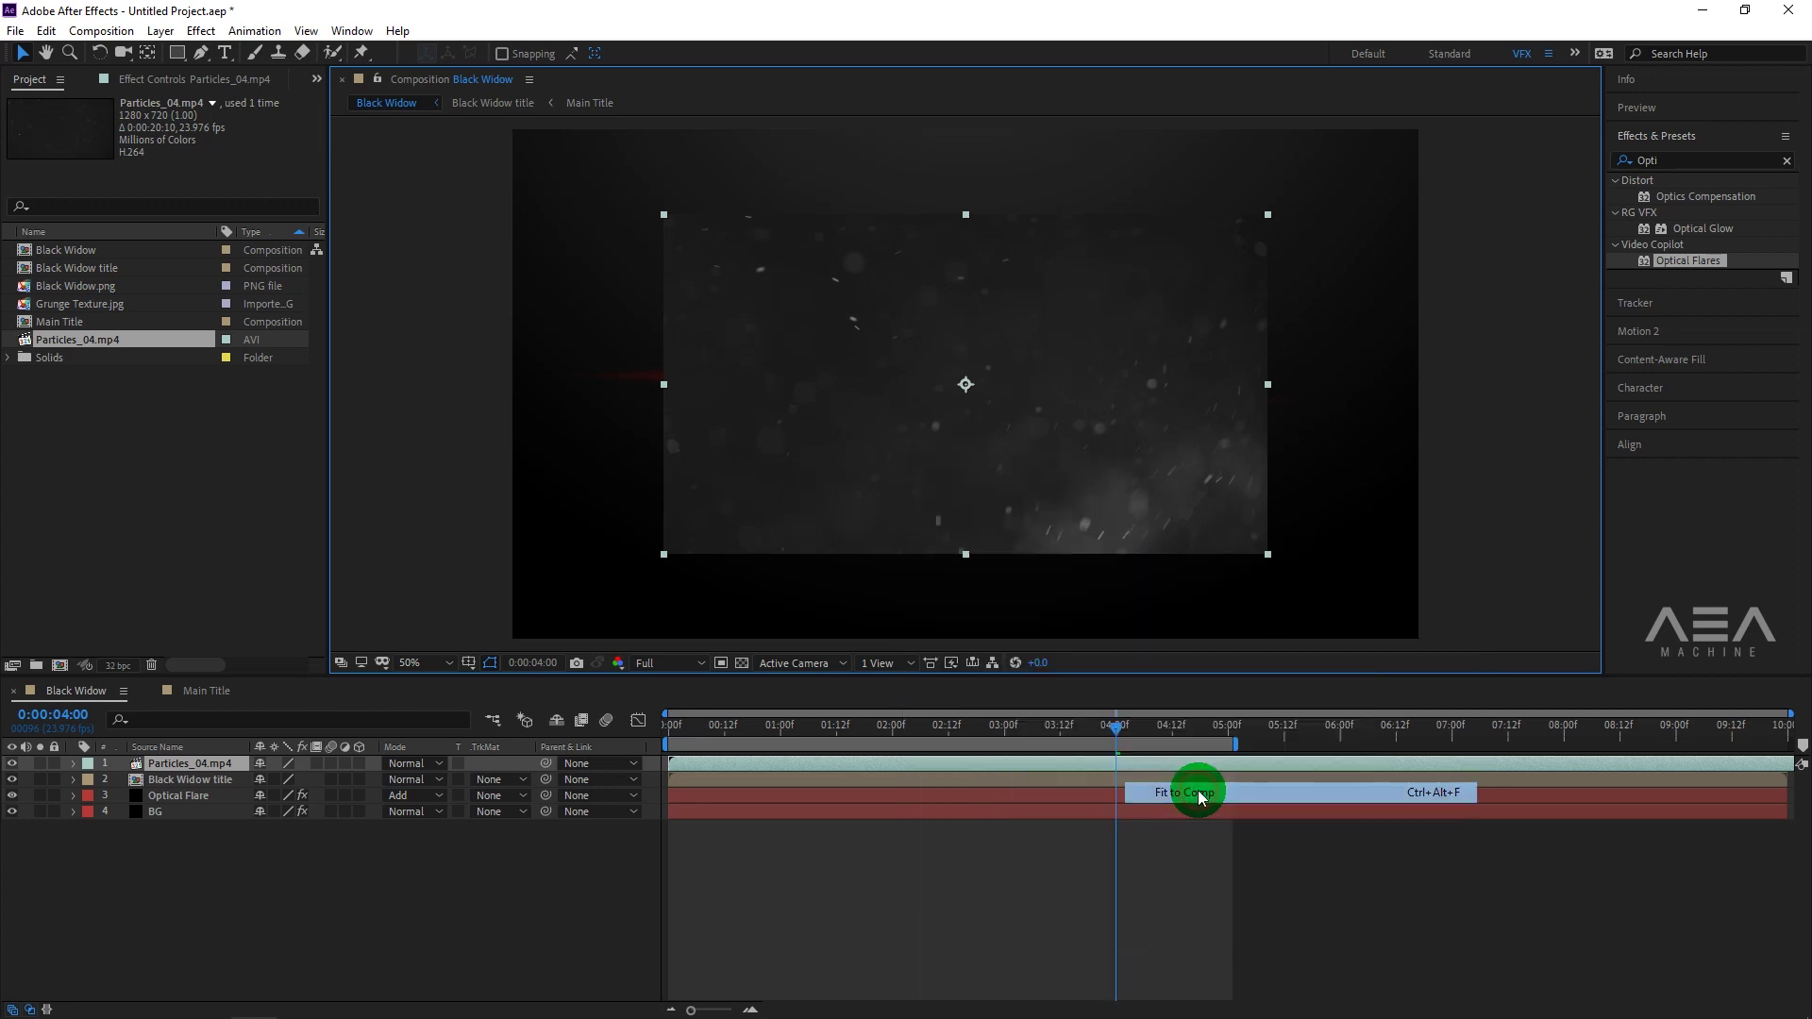
click(142, 795)
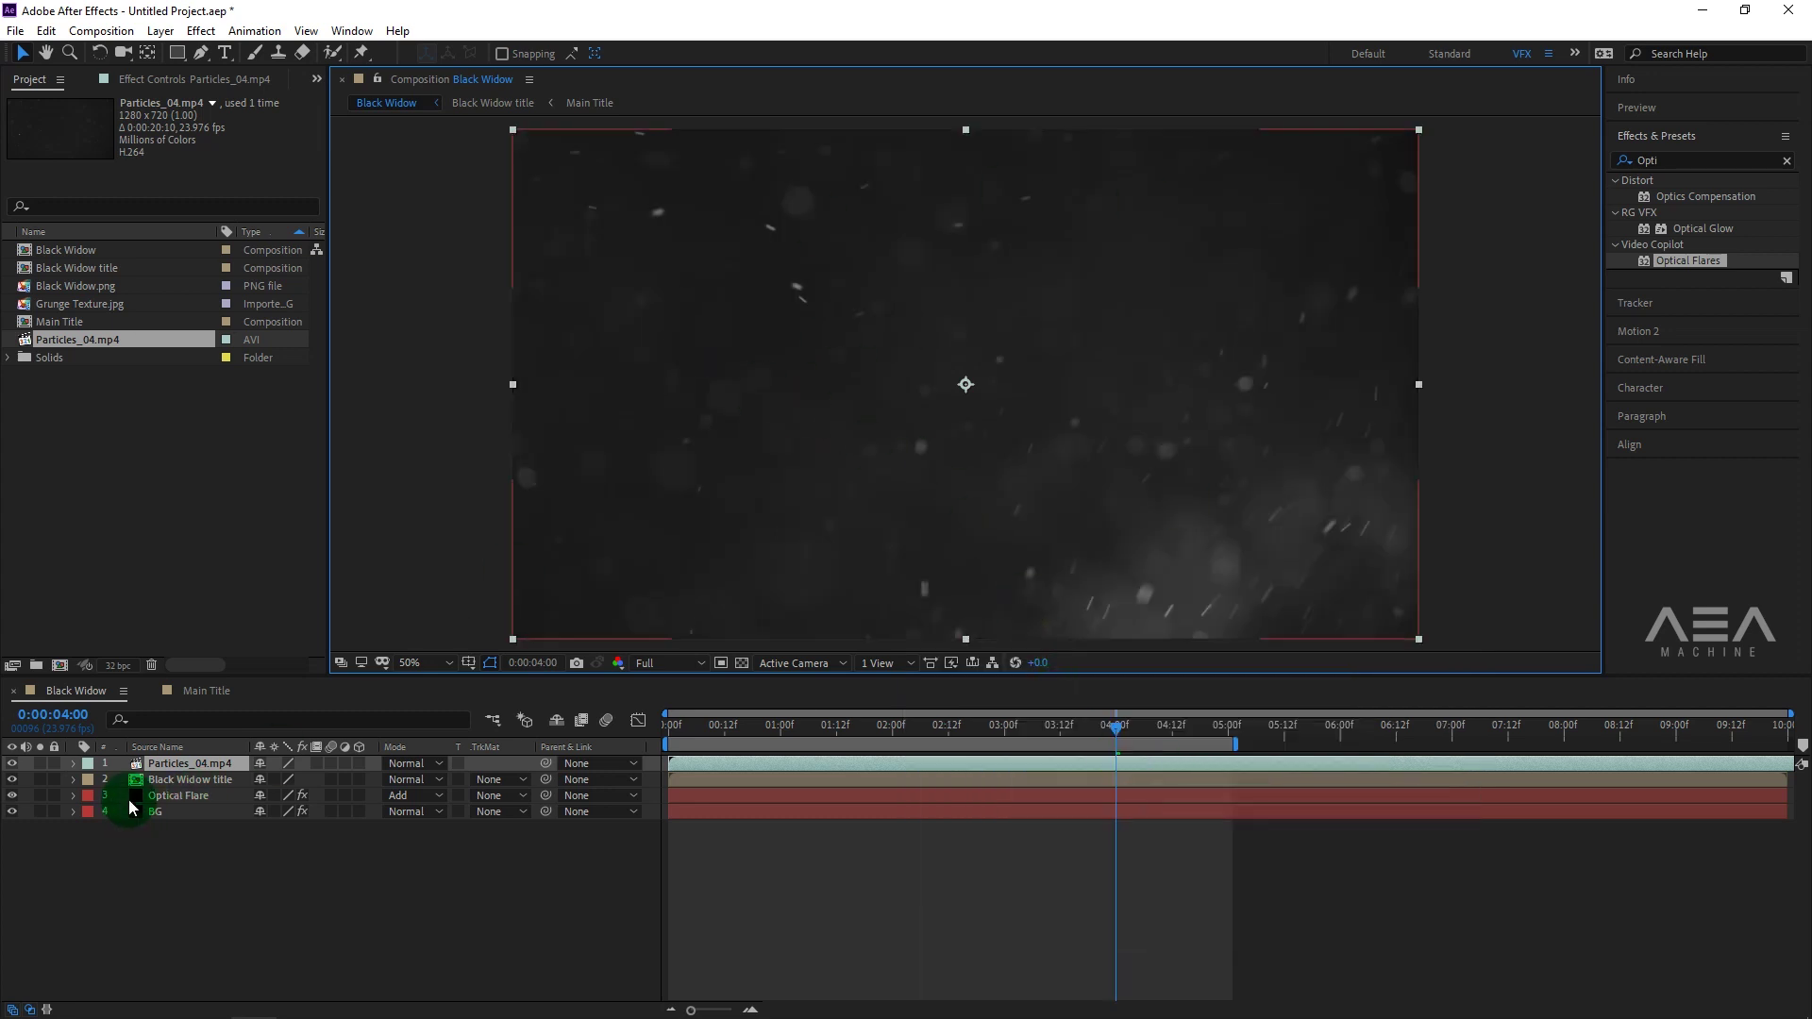
click(156, 763)
Apply Shift Channels to Particles_04.mp4 with Take Alpha From set to Luminance.
drag(1671, 160, 1625, 160)
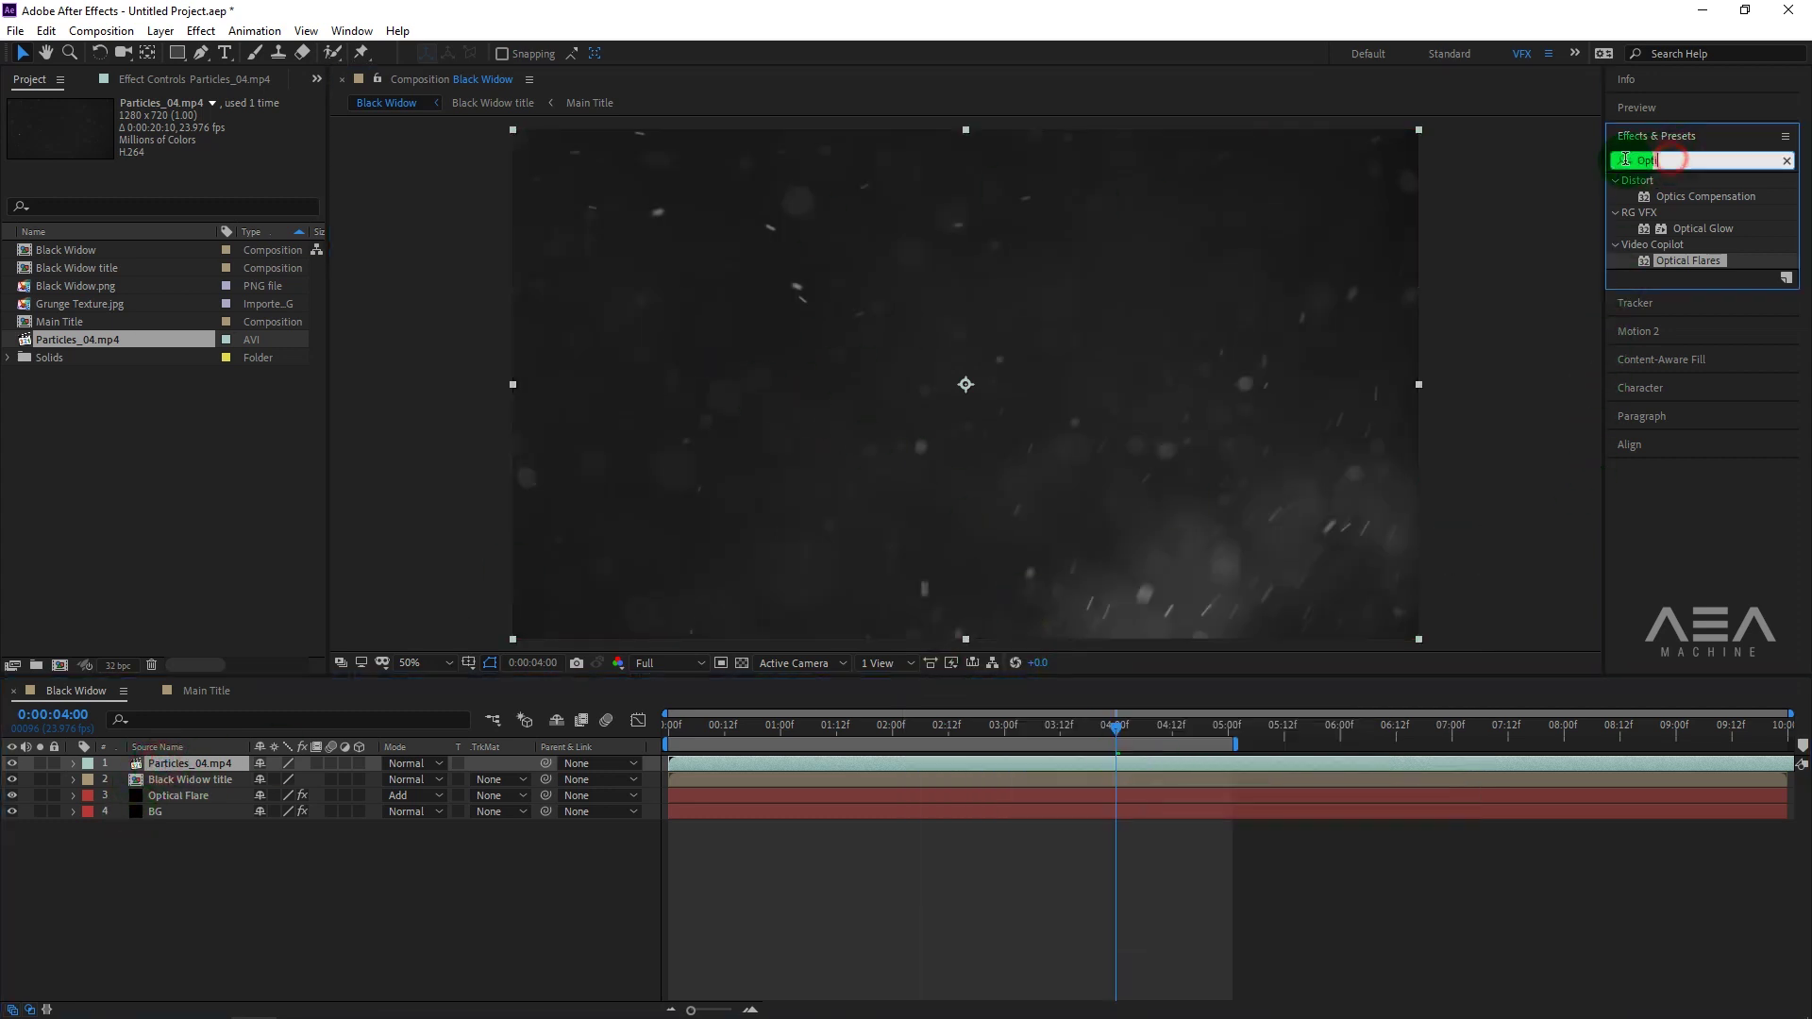
text(Shift)
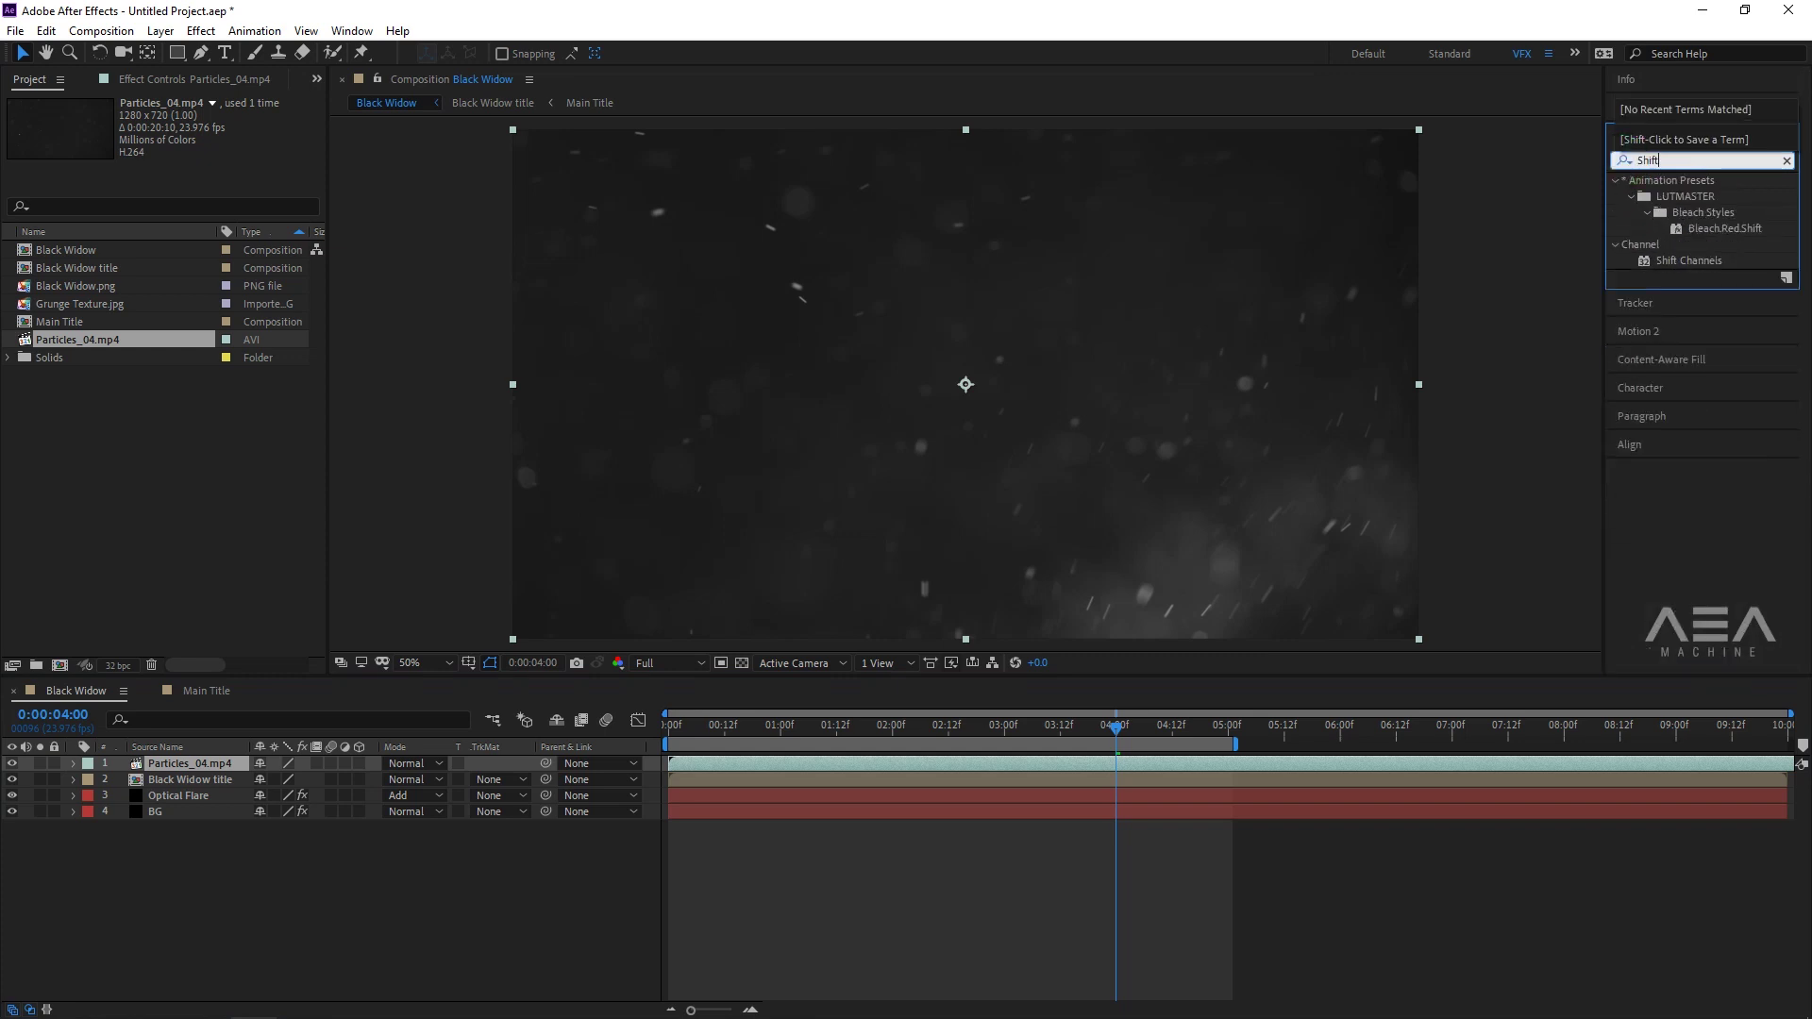
click(1688, 262)
click(1689, 263)
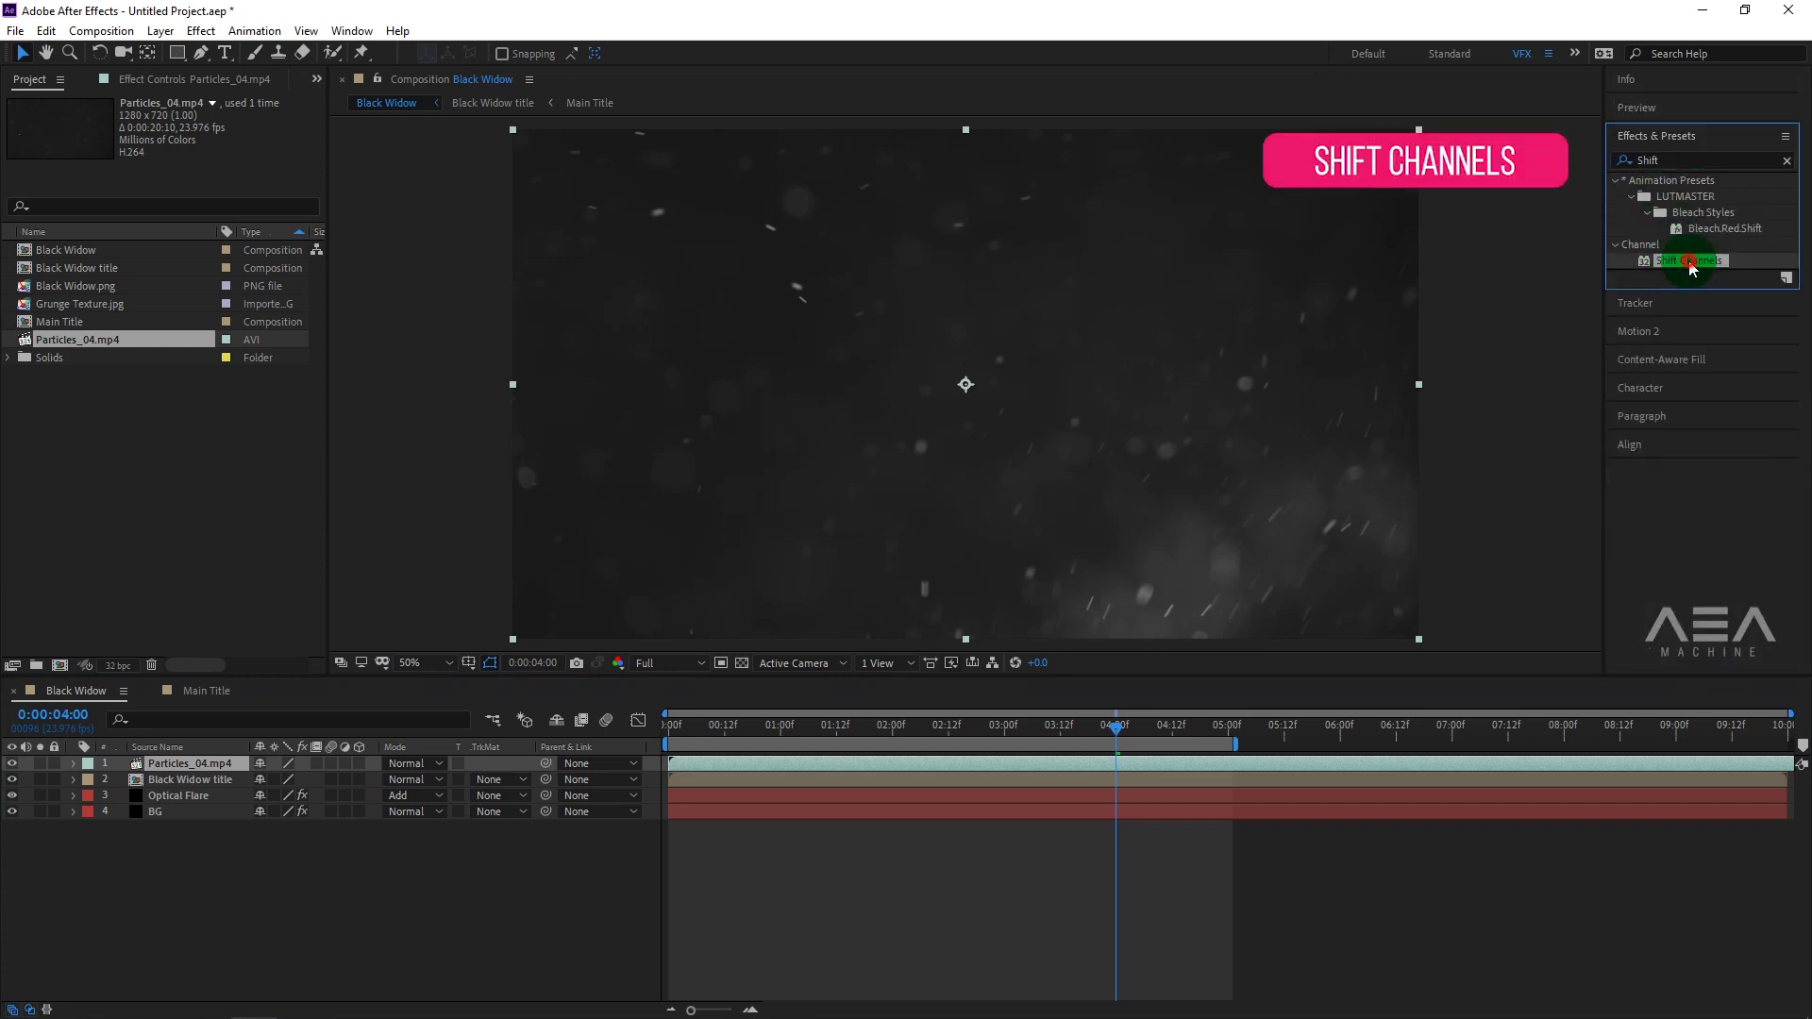
mouse_move(1673, 272)
mouse_down()
mouse_move(203, 779)
mouse_move(208, 765)
mouse_up()
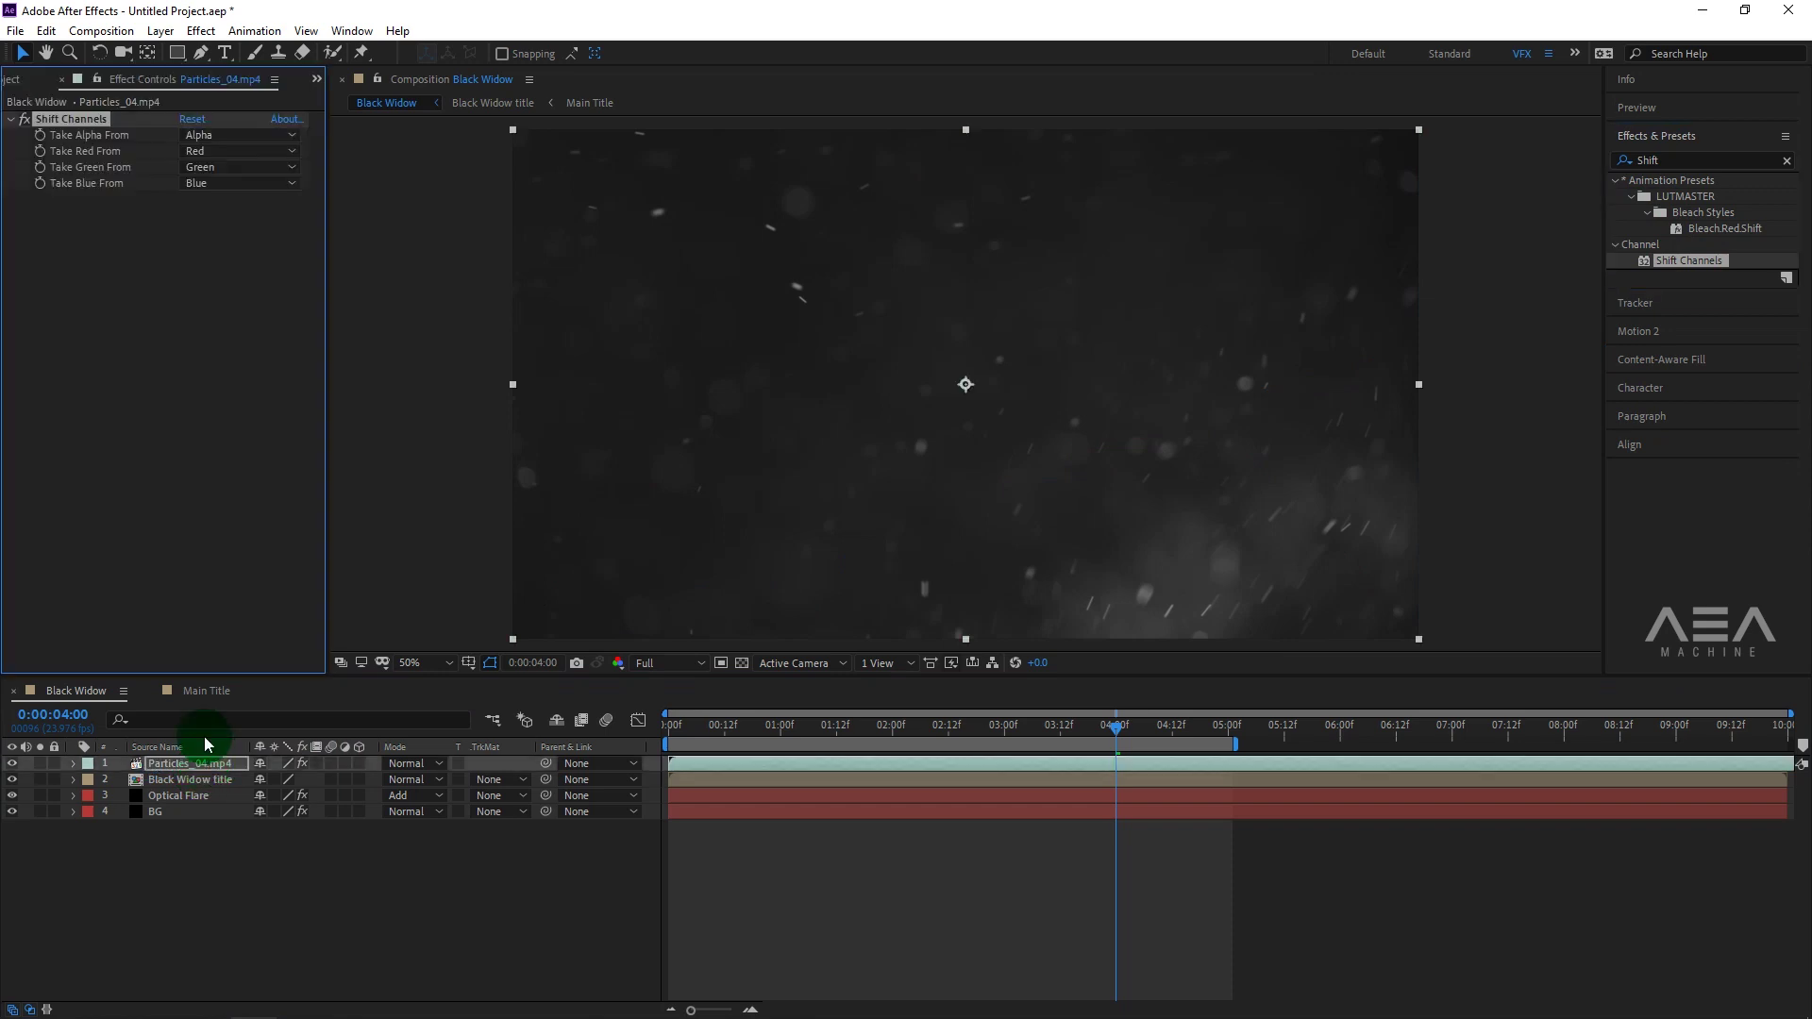
click(189, 137)
click(214, 235)
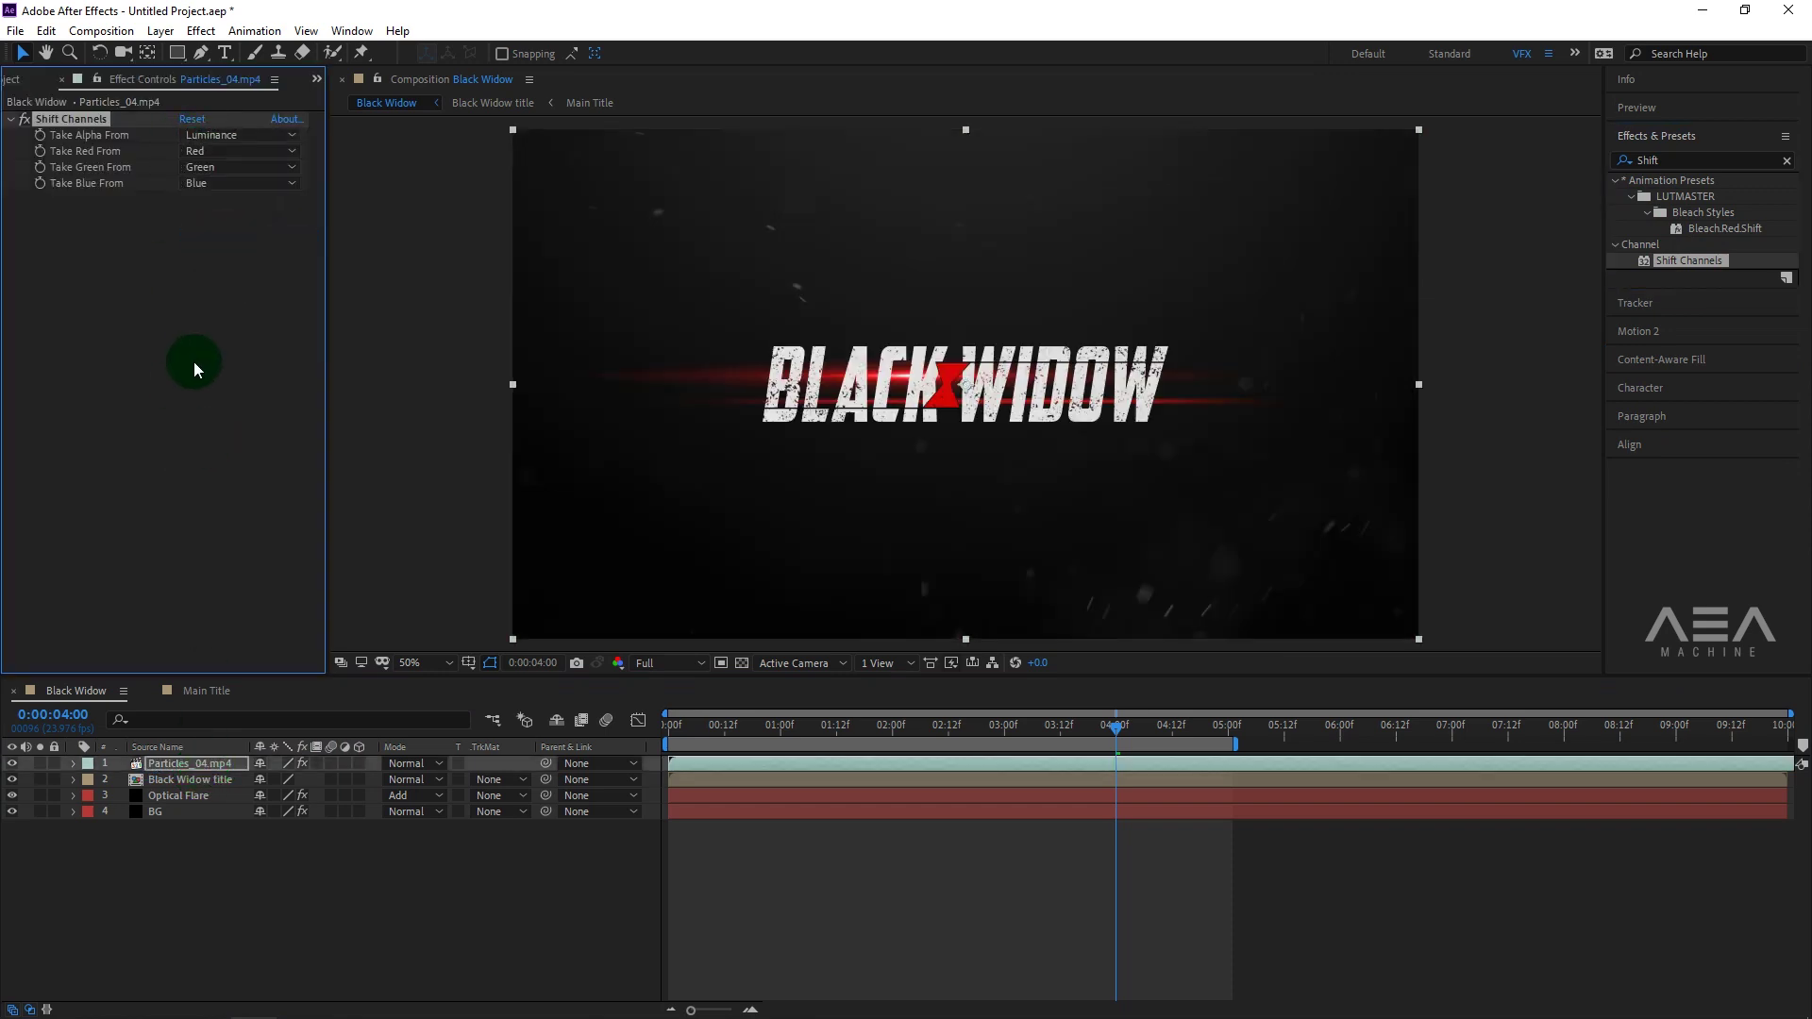
click(195, 368)
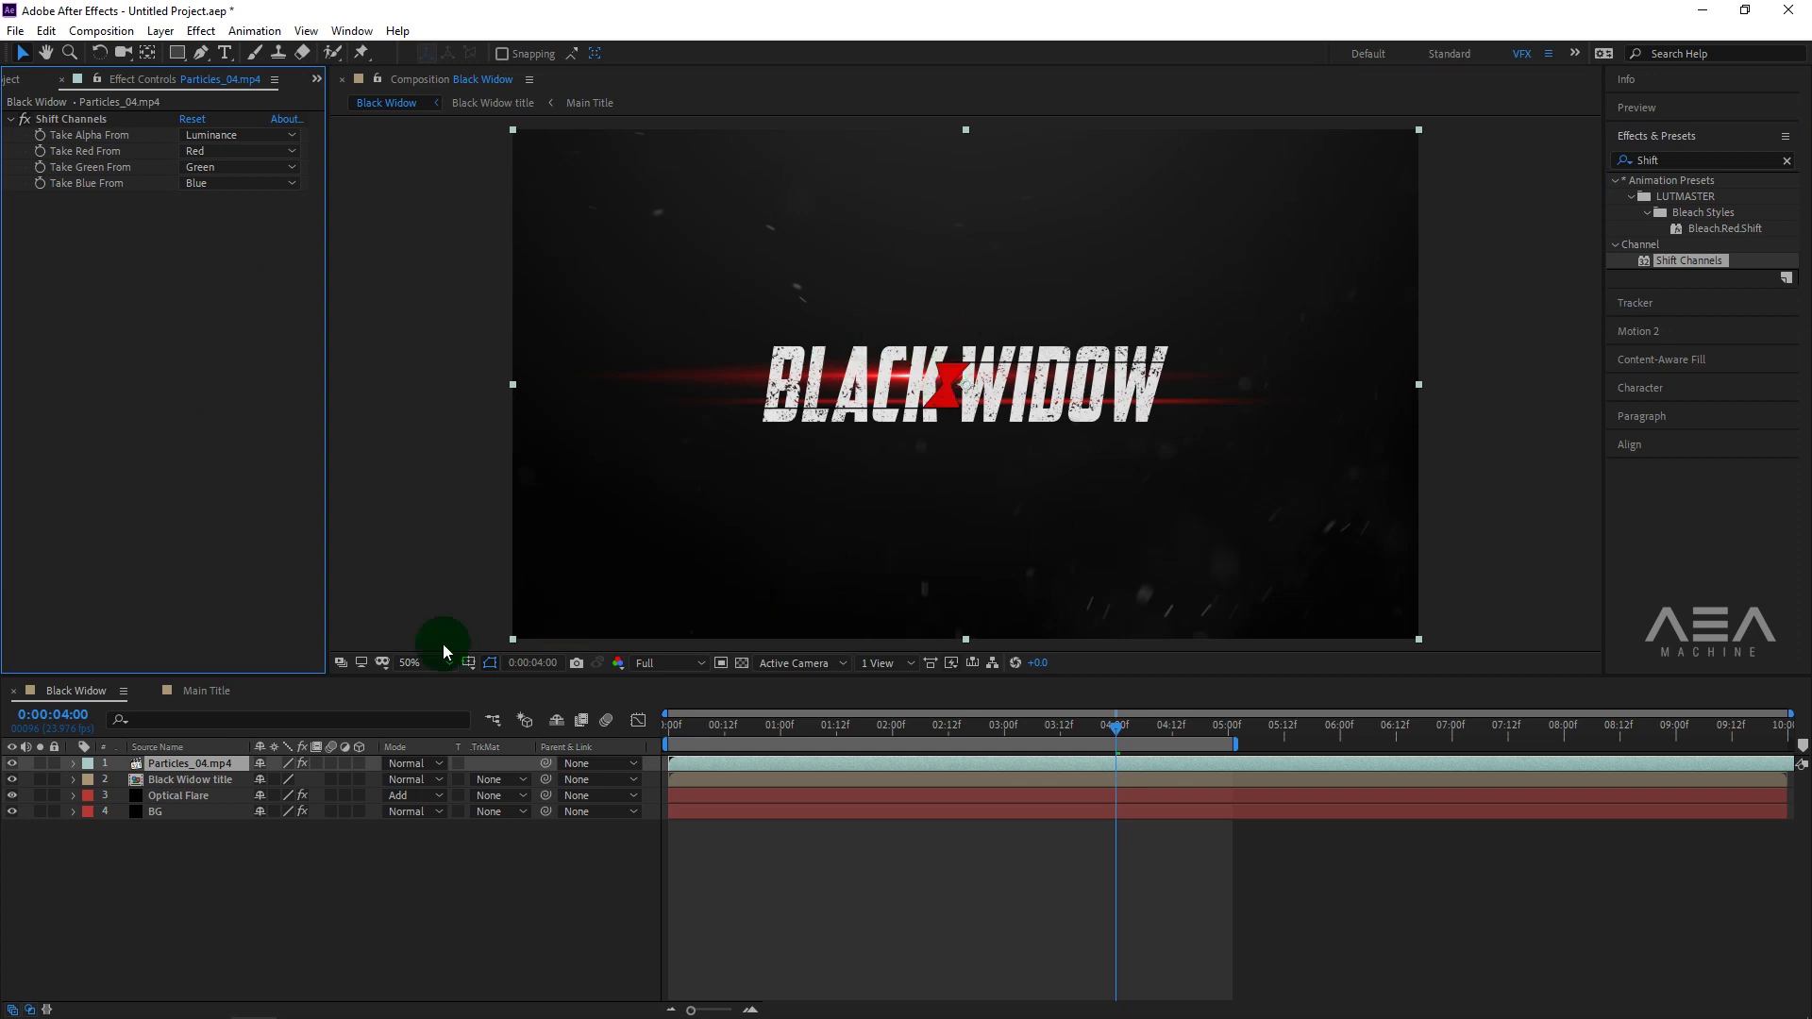
Apply Curves to the particle layer and bow the RGB curve upward to brighten it.
click(178, 767)
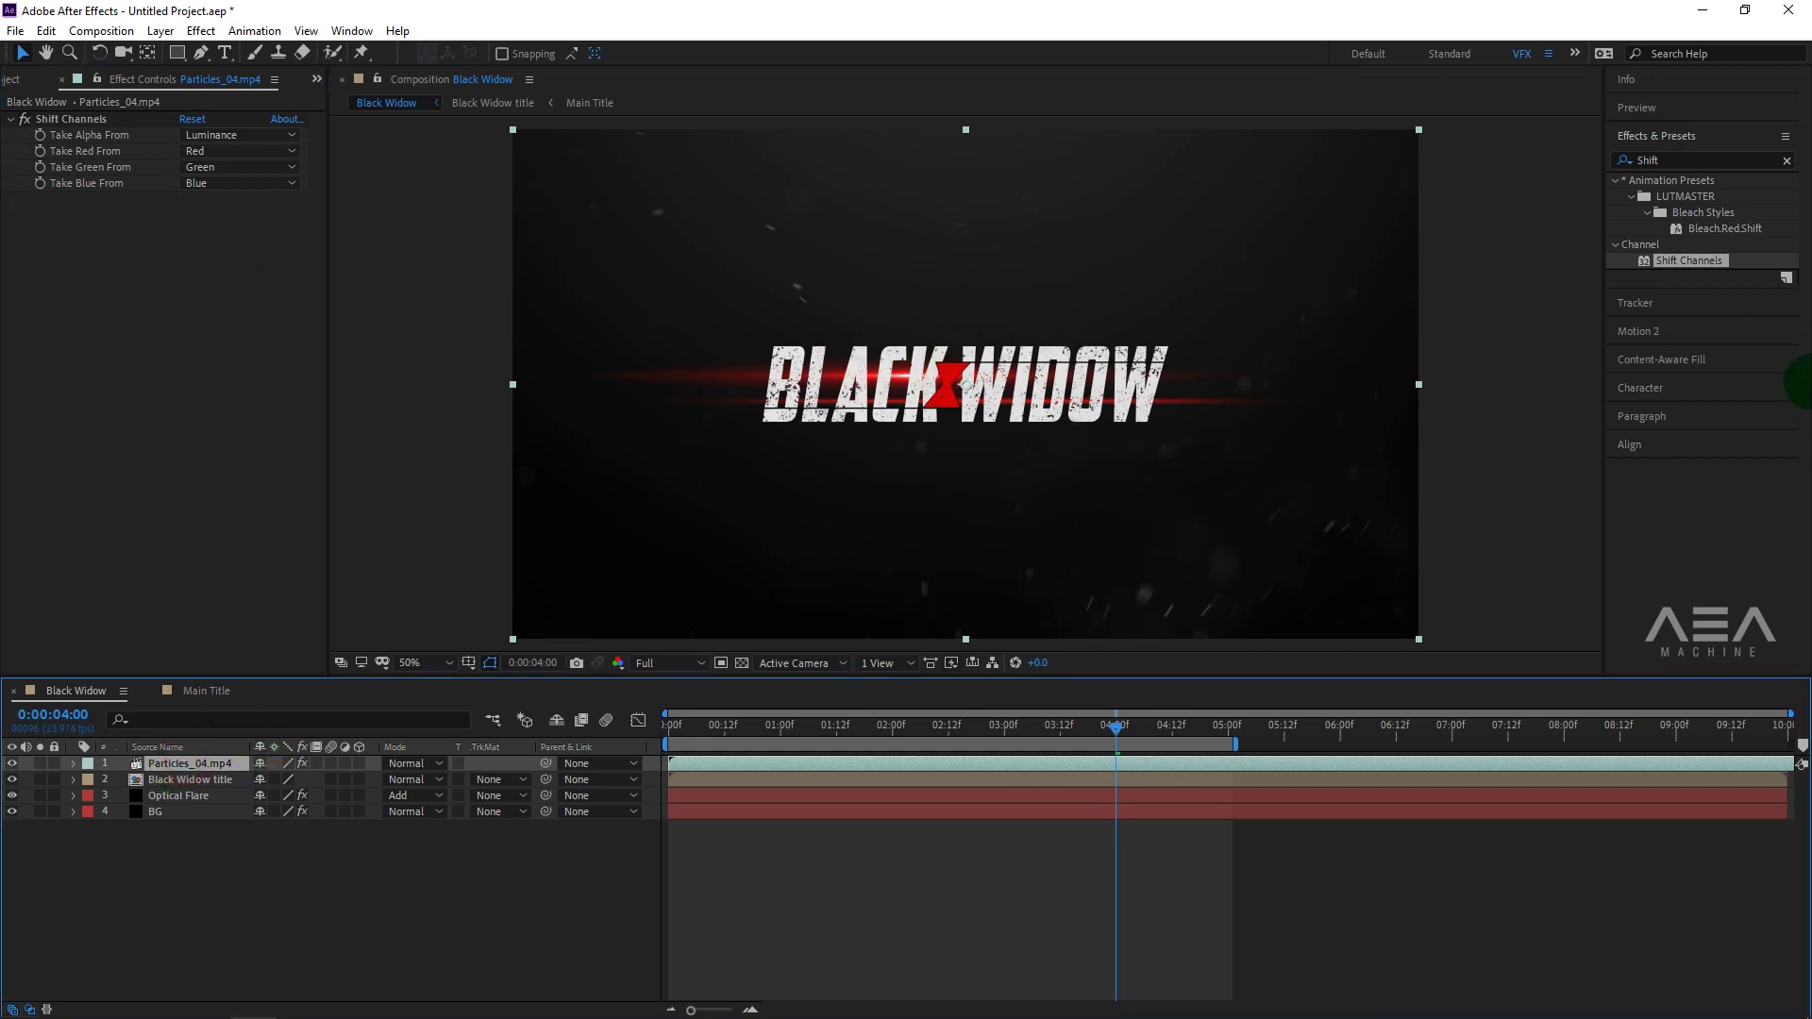
click(1624, 160)
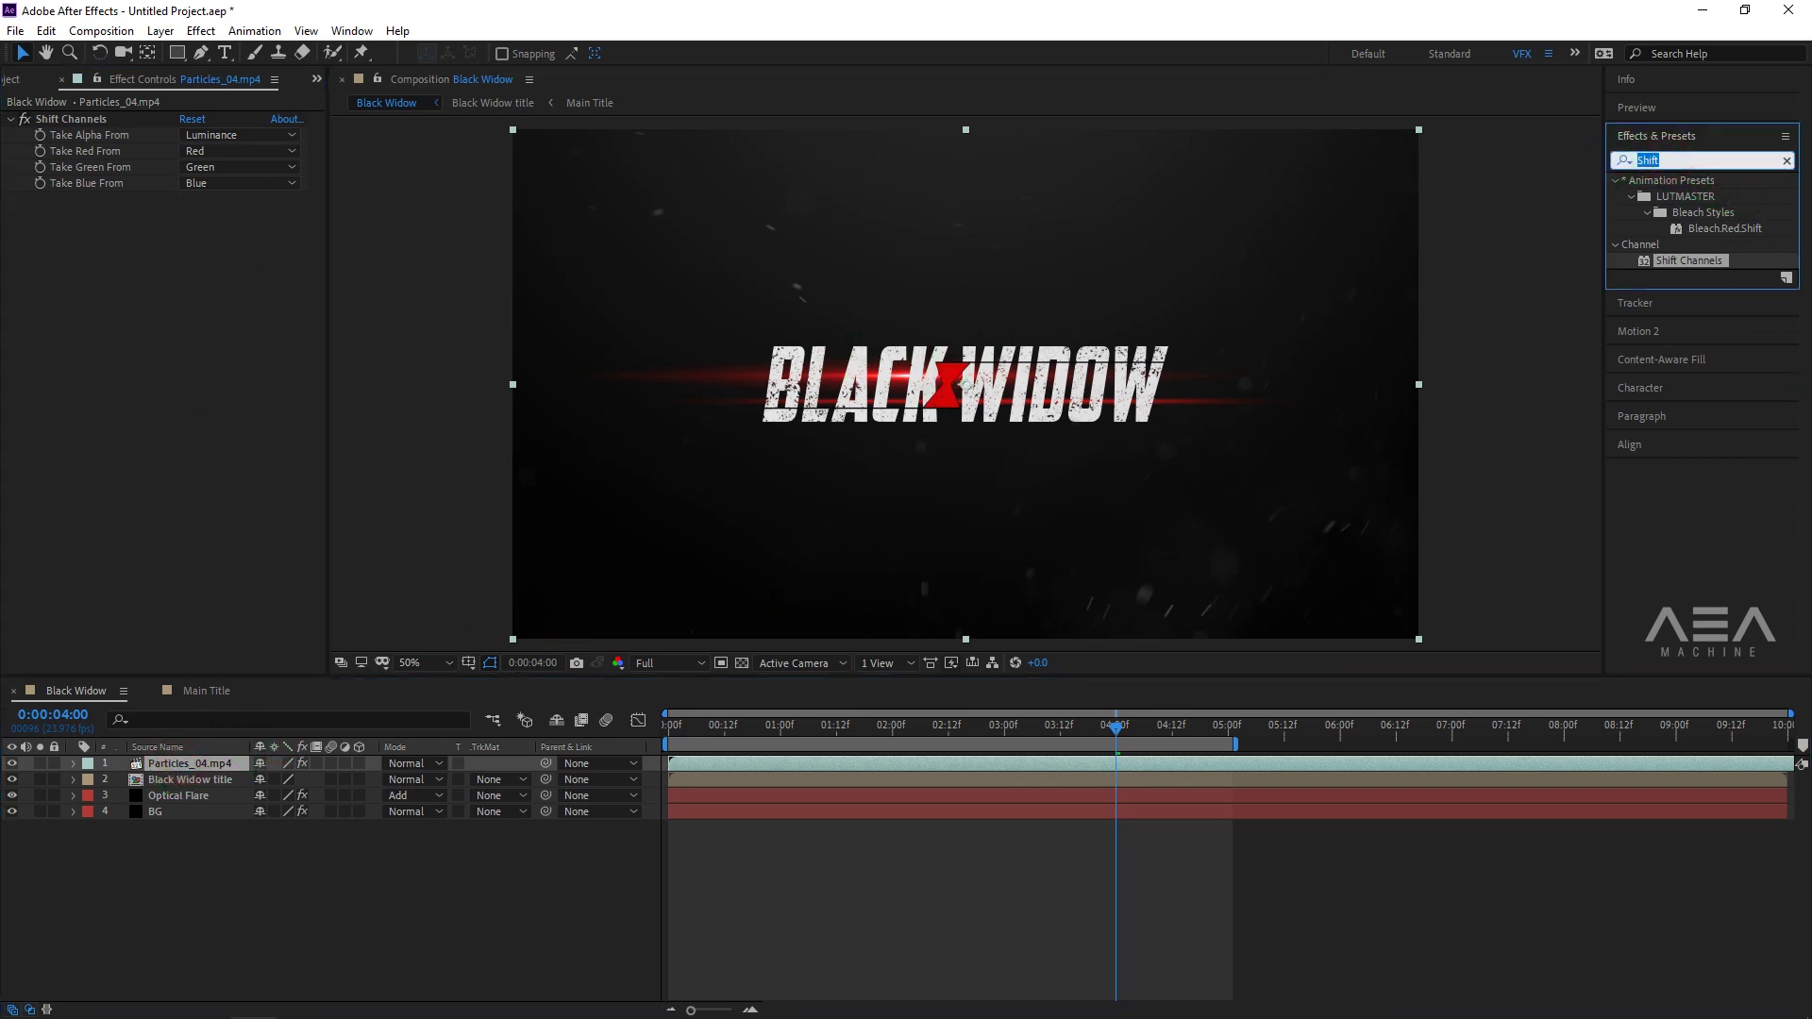
text(Cur)
click(1688, 378)
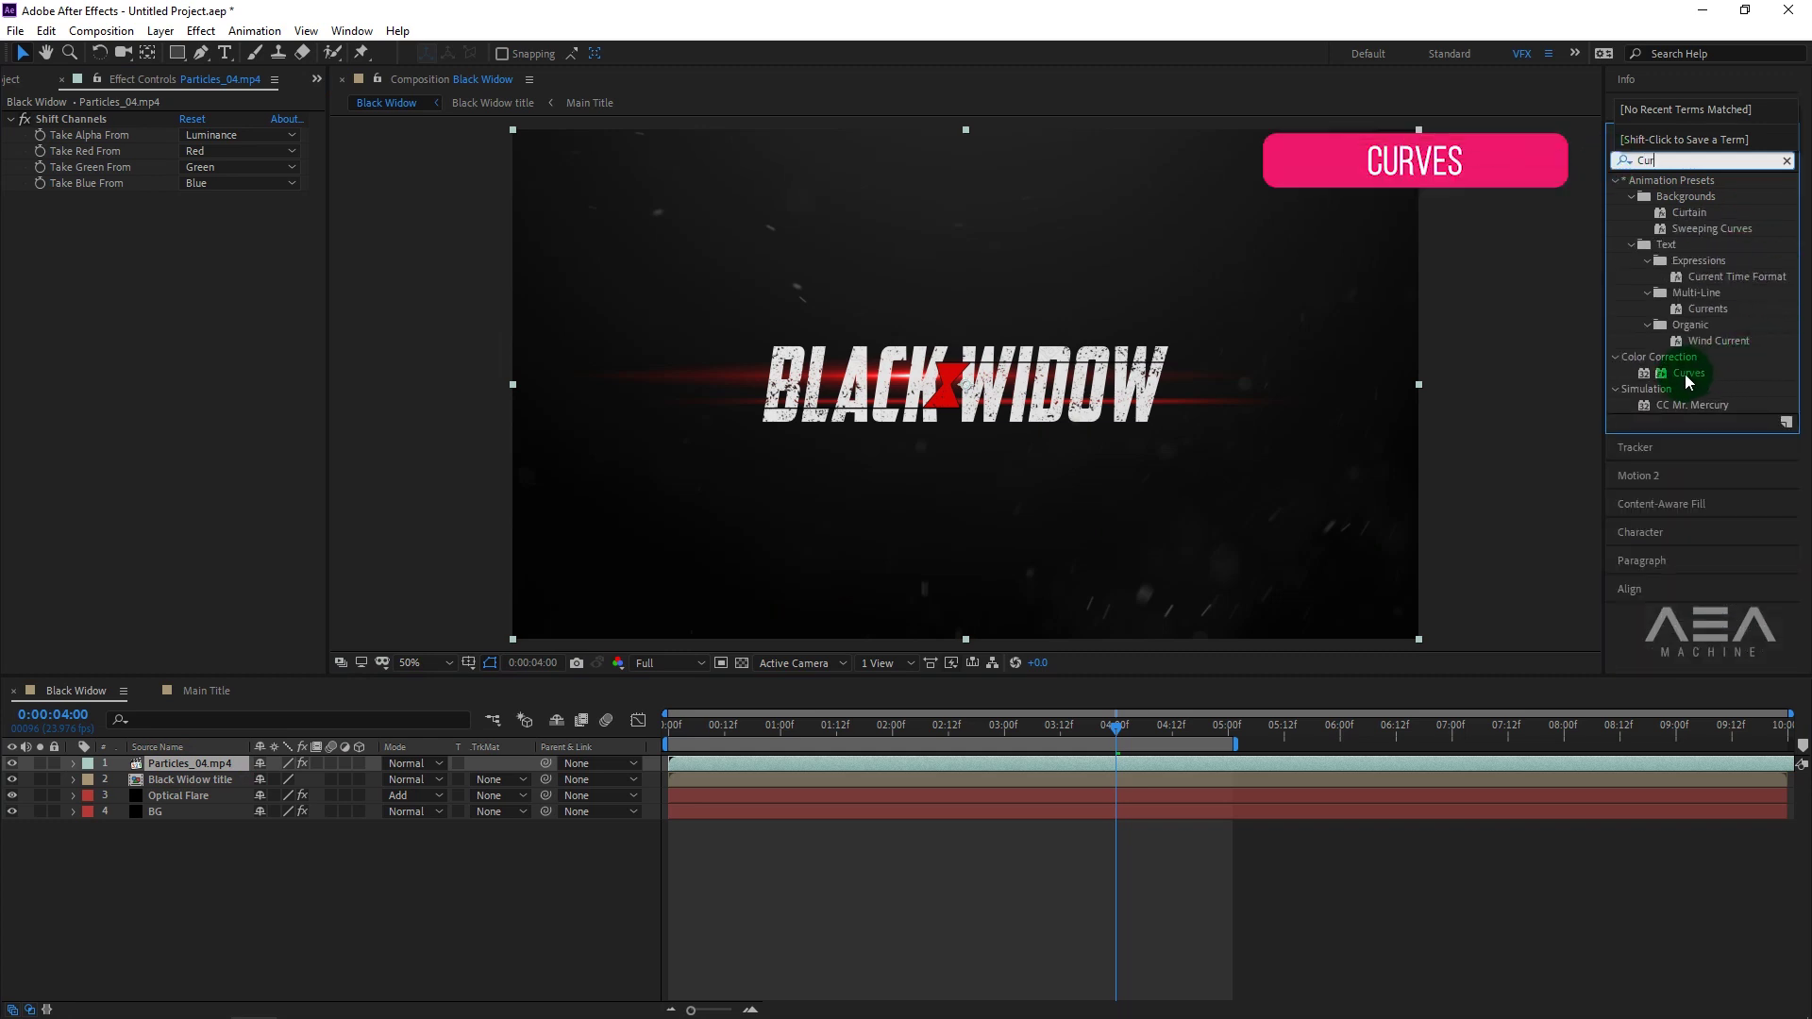
drag(1688, 380, 166, 827)
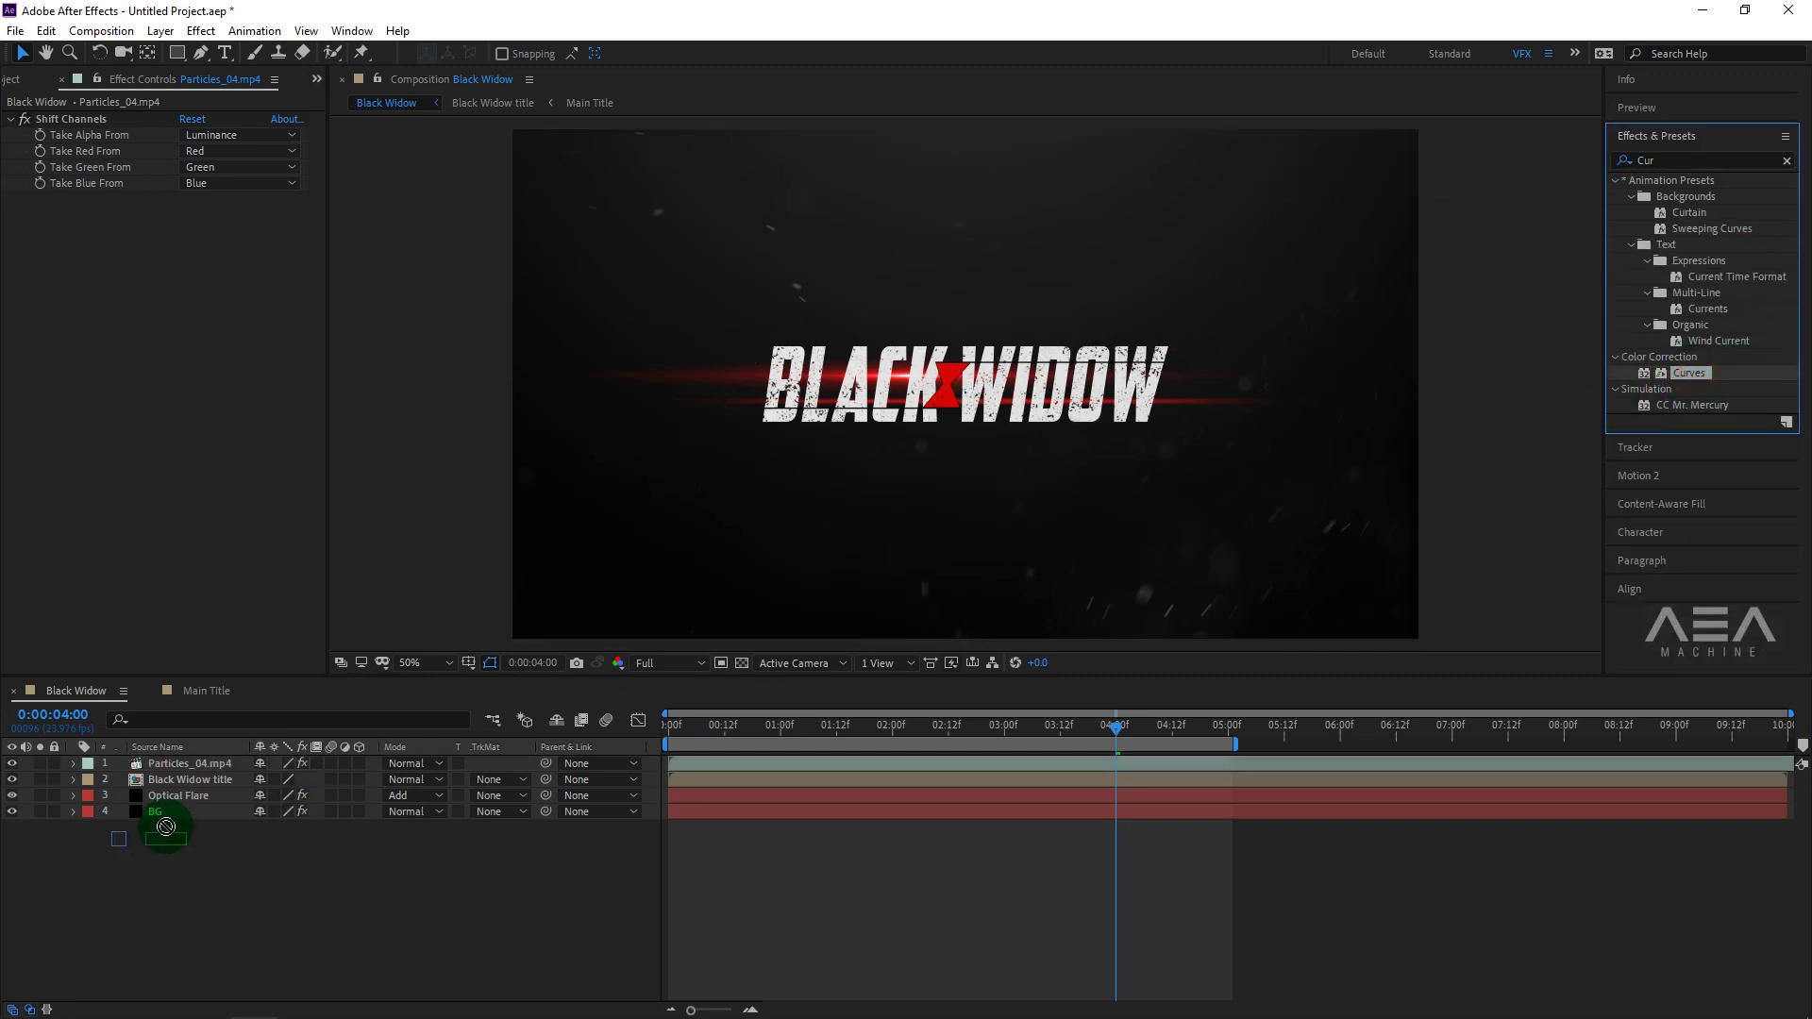
drag(165, 826, 189, 765)
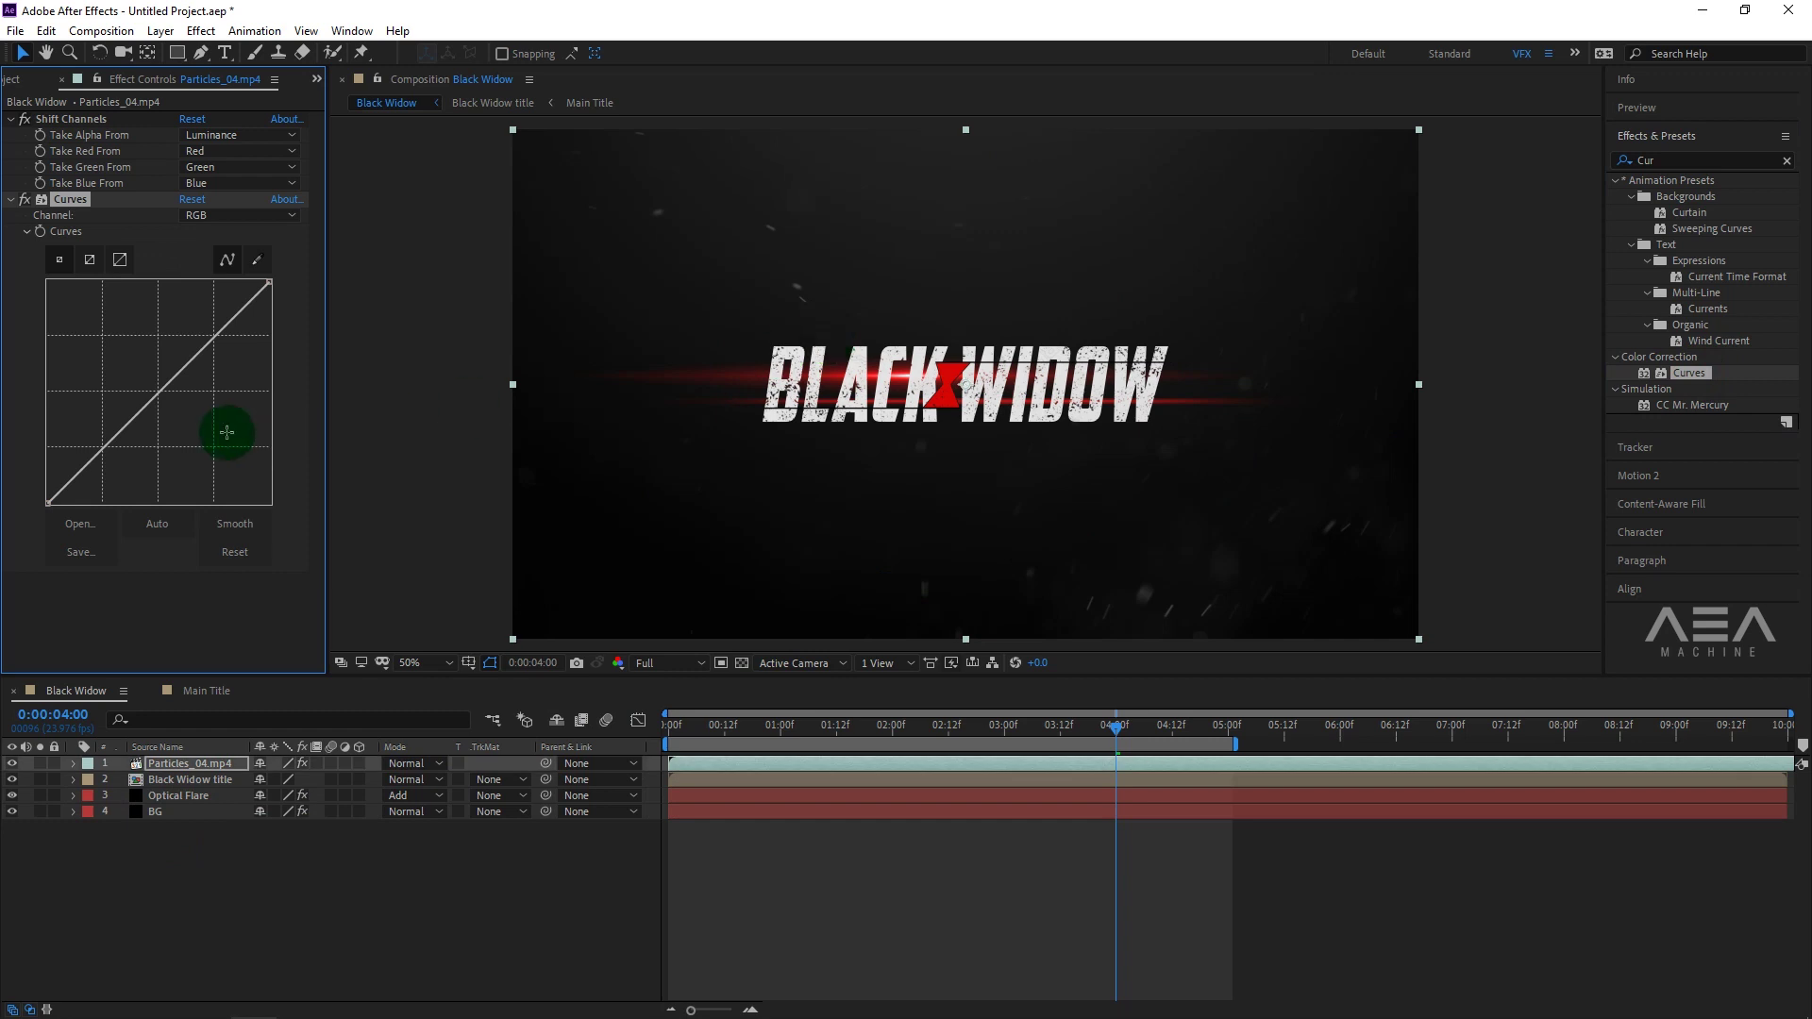
drag(150, 398, 134, 384)
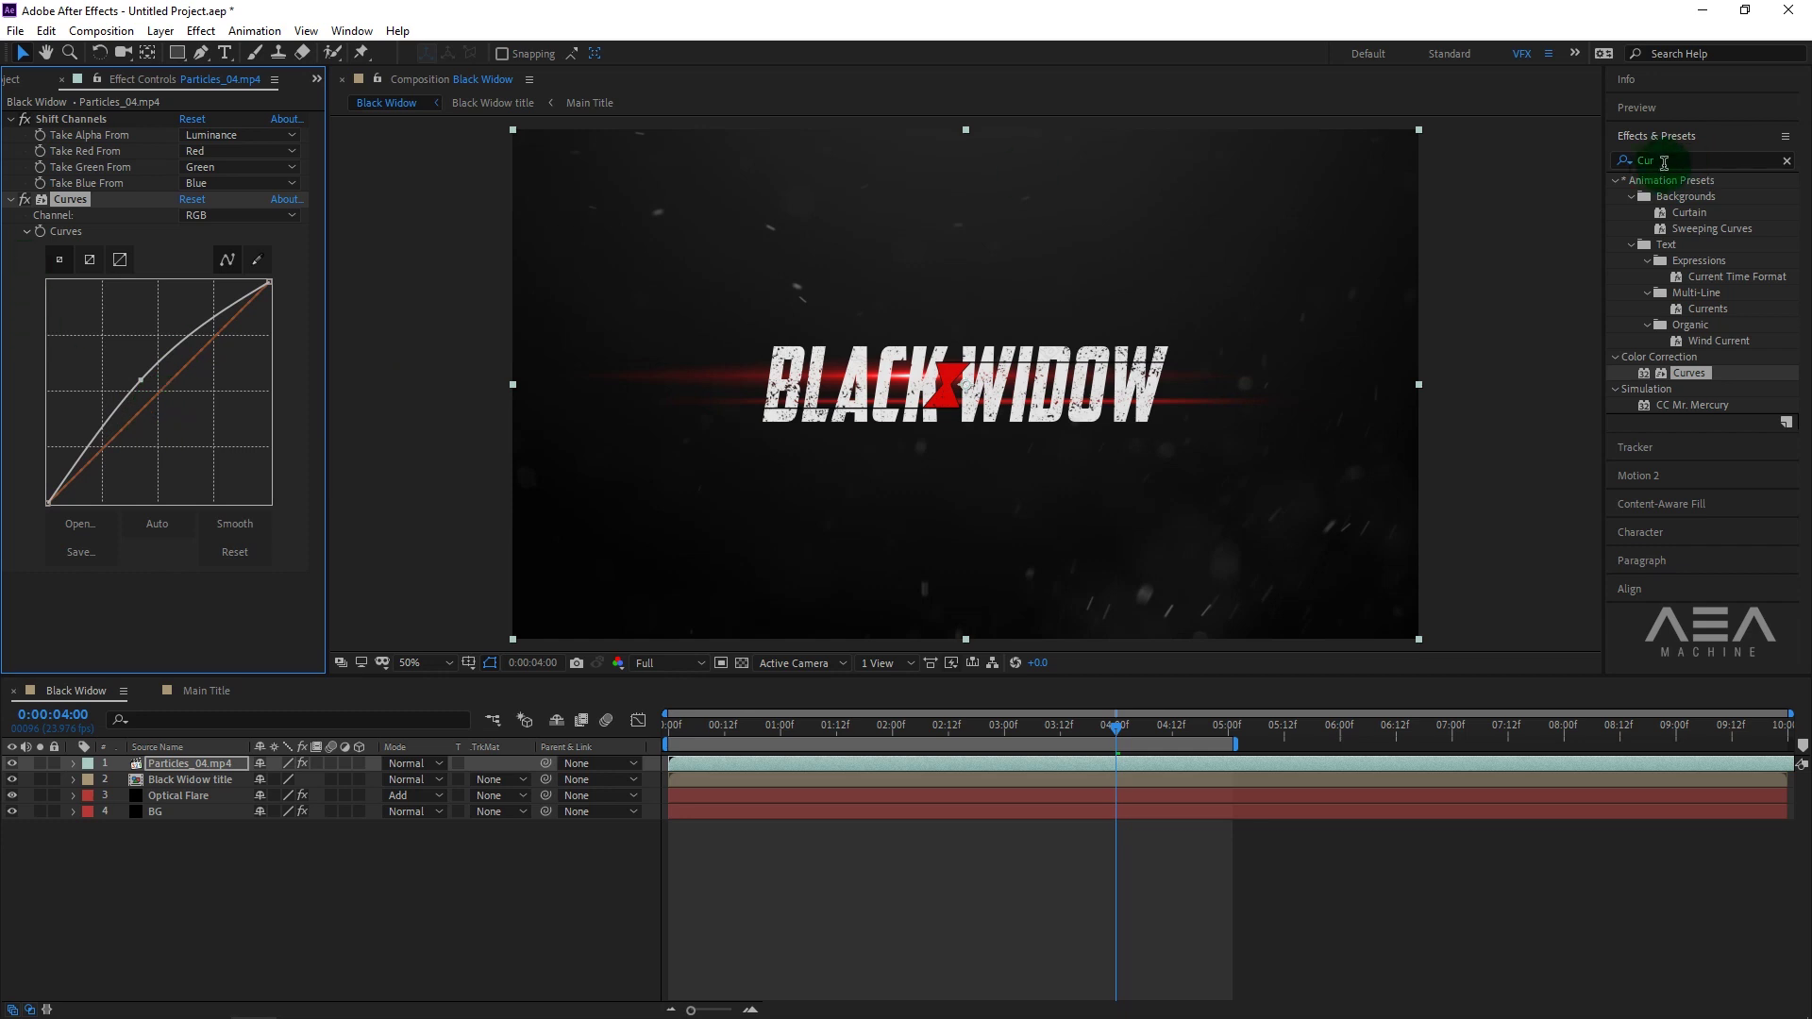
Apply Tint to the particle layer with Map White To set to red.
click(1615, 162)
text(Tint)
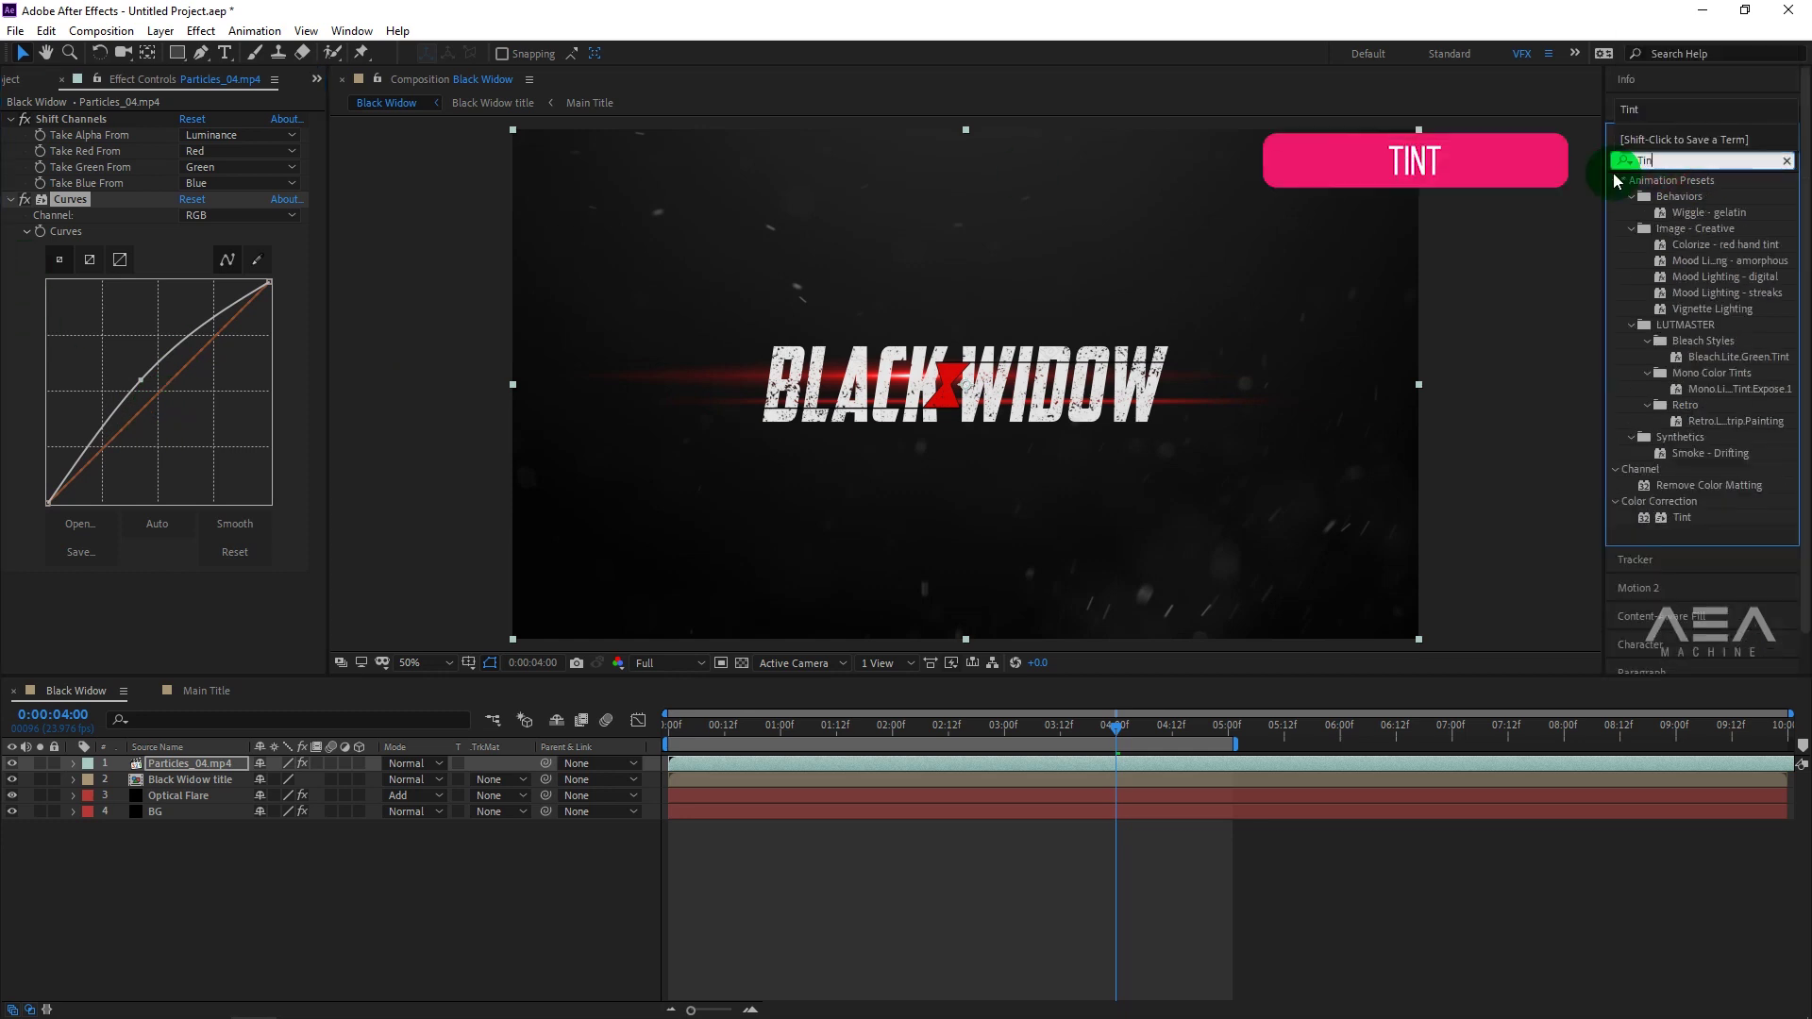
click(1681, 326)
drag(1683, 328, 222, 766)
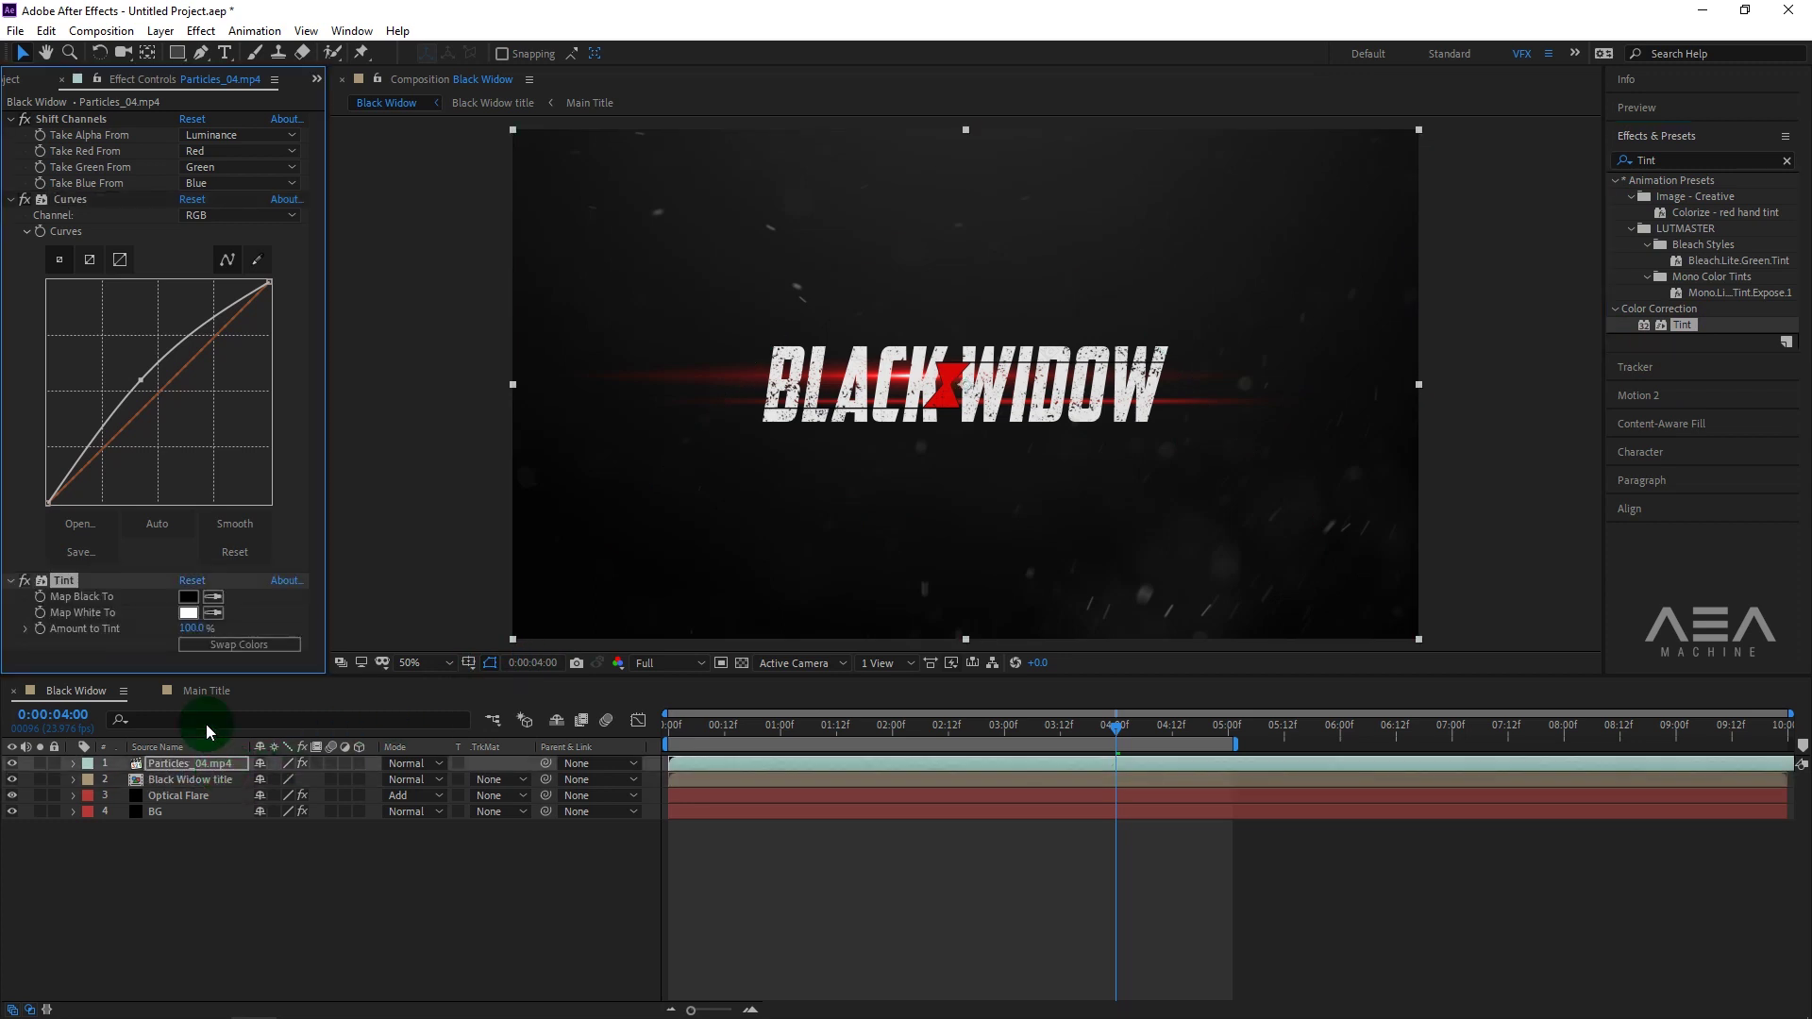
click(189, 615)
mouse_move(223, 387)
mouse_down()
mouse_move(186, 338)
mouse_move(334, 327)
mouse_move(219, 280)
mouse_move(543, 317)
mouse_up()
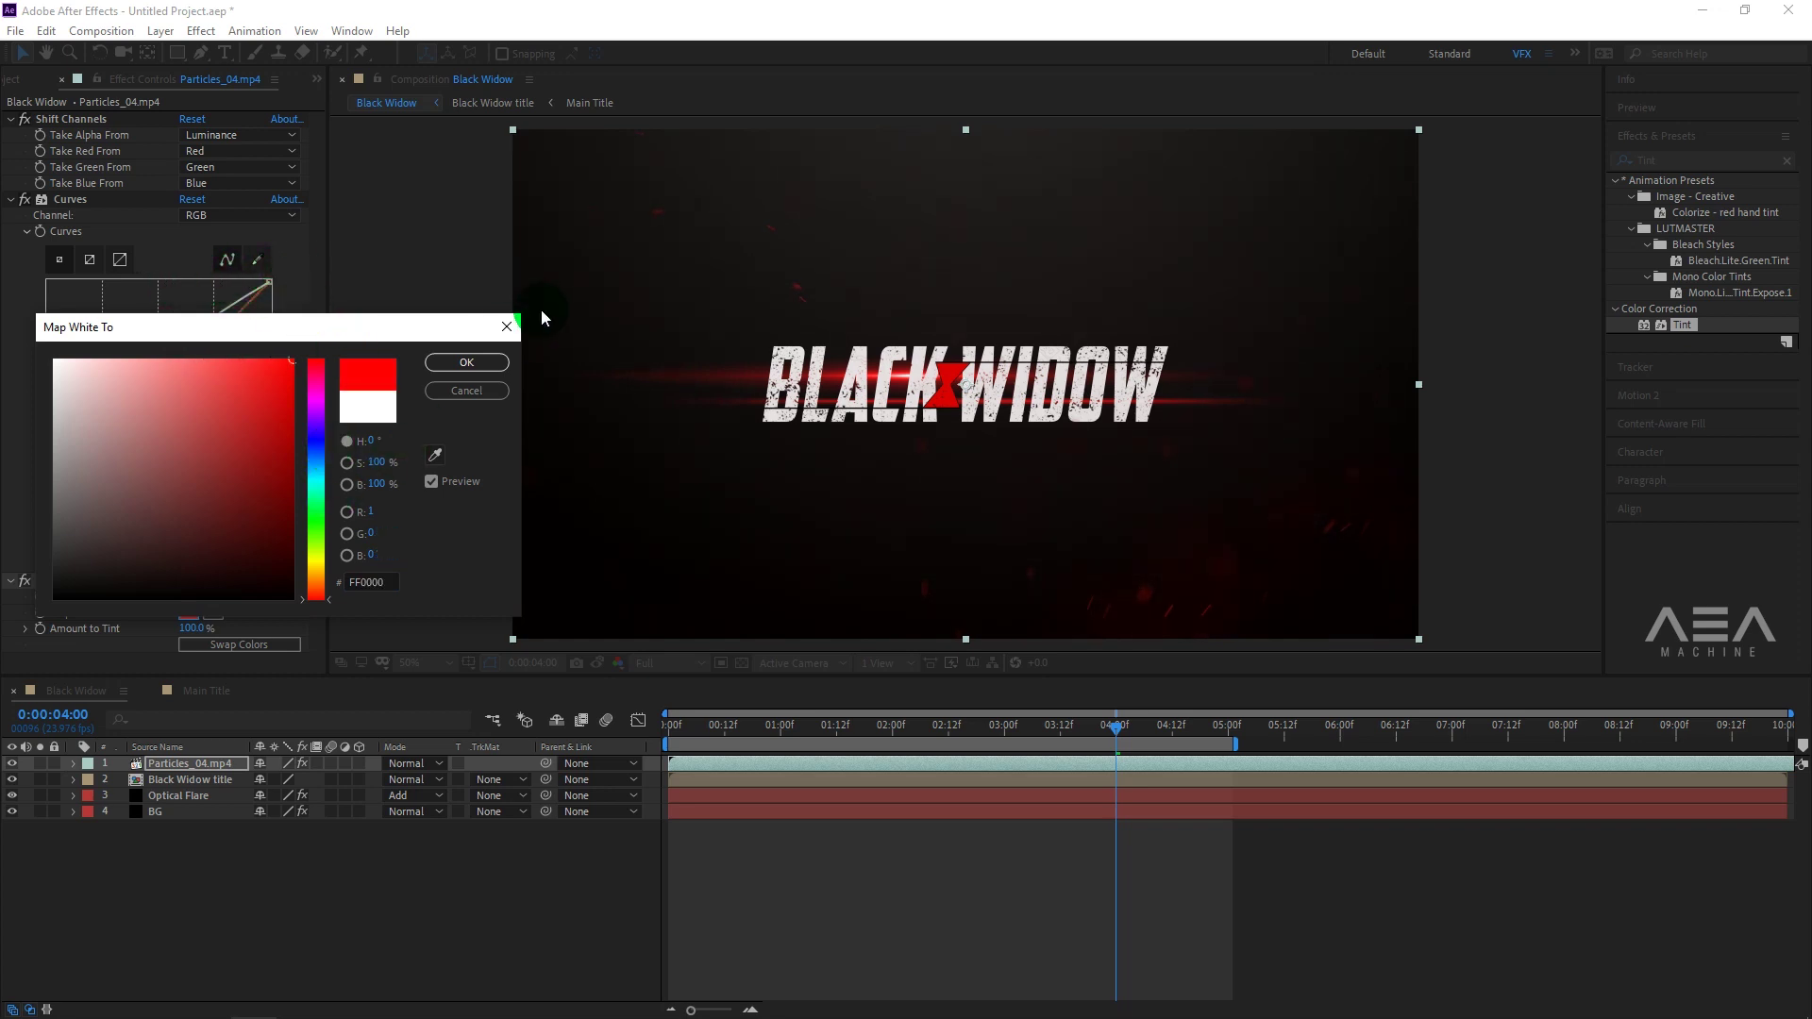
click(466, 362)
Scrub the timeline to preview the red-tinted particles.
click(421, 926)
click(812, 267)
click(847, 861)
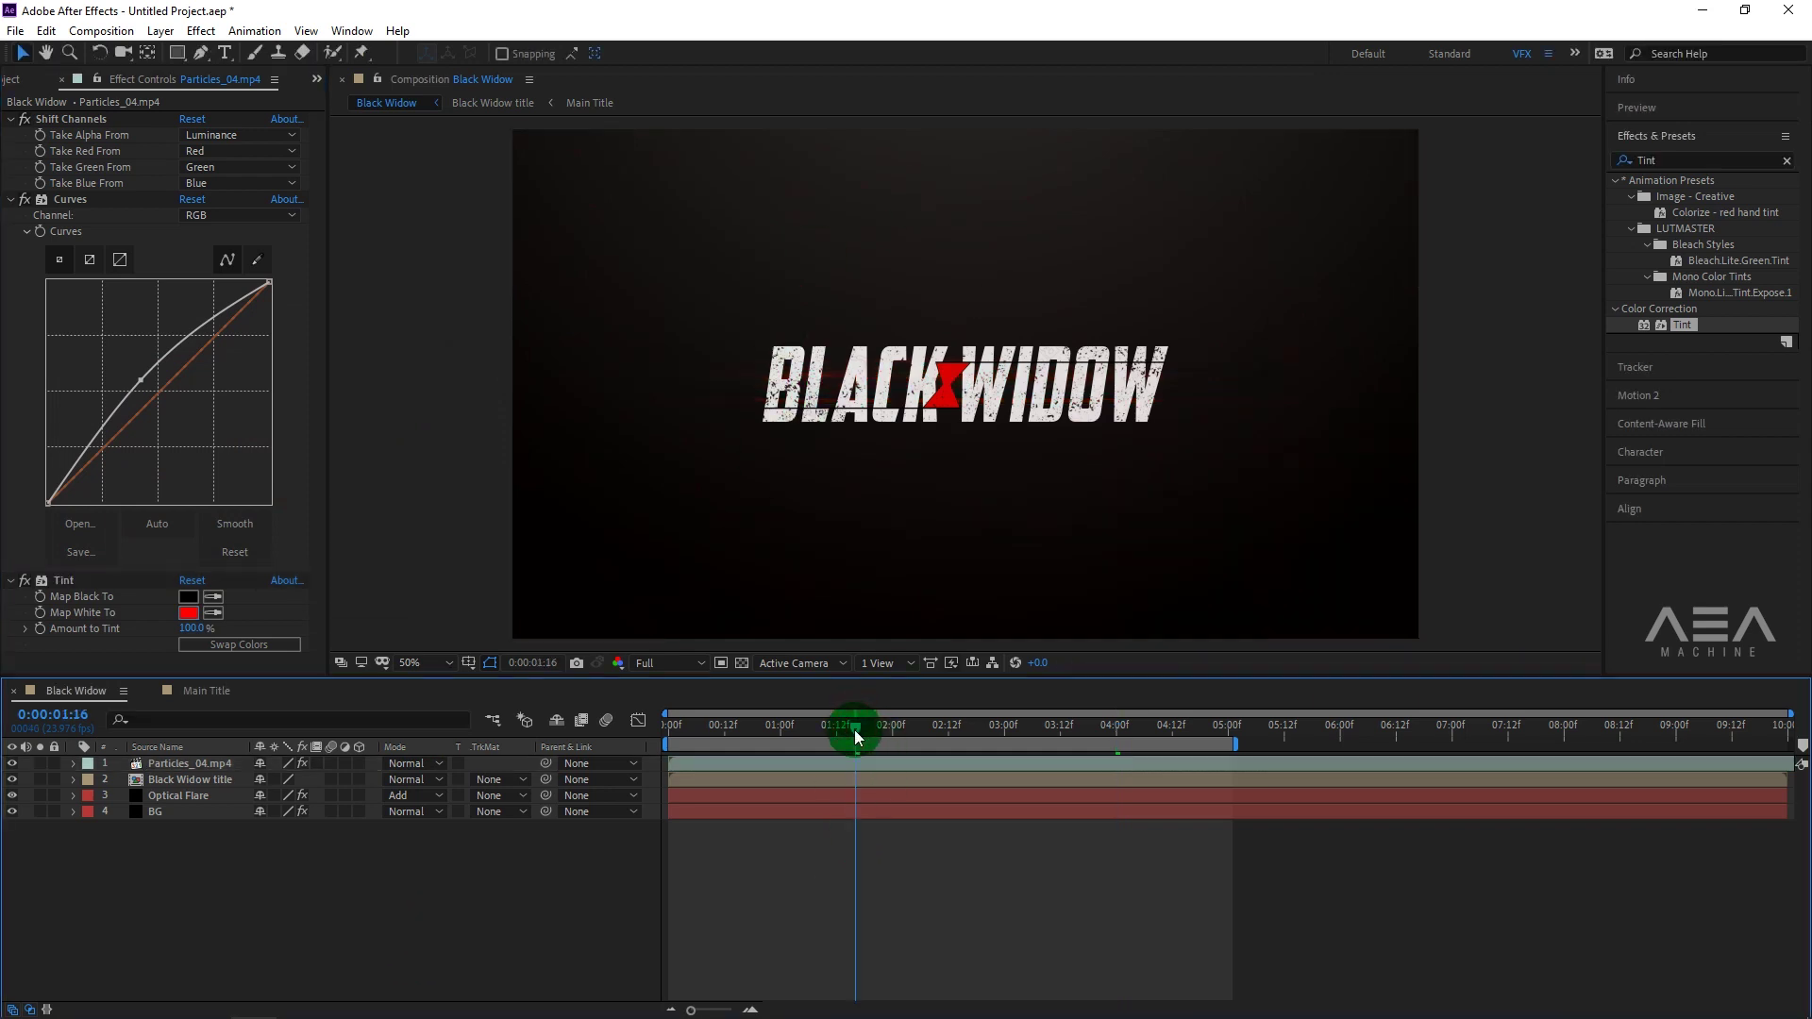
mouse_move(814, 736)
mouse_down()
mouse_move(753, 740)
mouse_move(952, 761)
mouse_move(771, 775)
mouse_move(813, 783)
mouse_up()
Make the Tint's red white-mapping colour slightly less saturated.
click(207, 766)
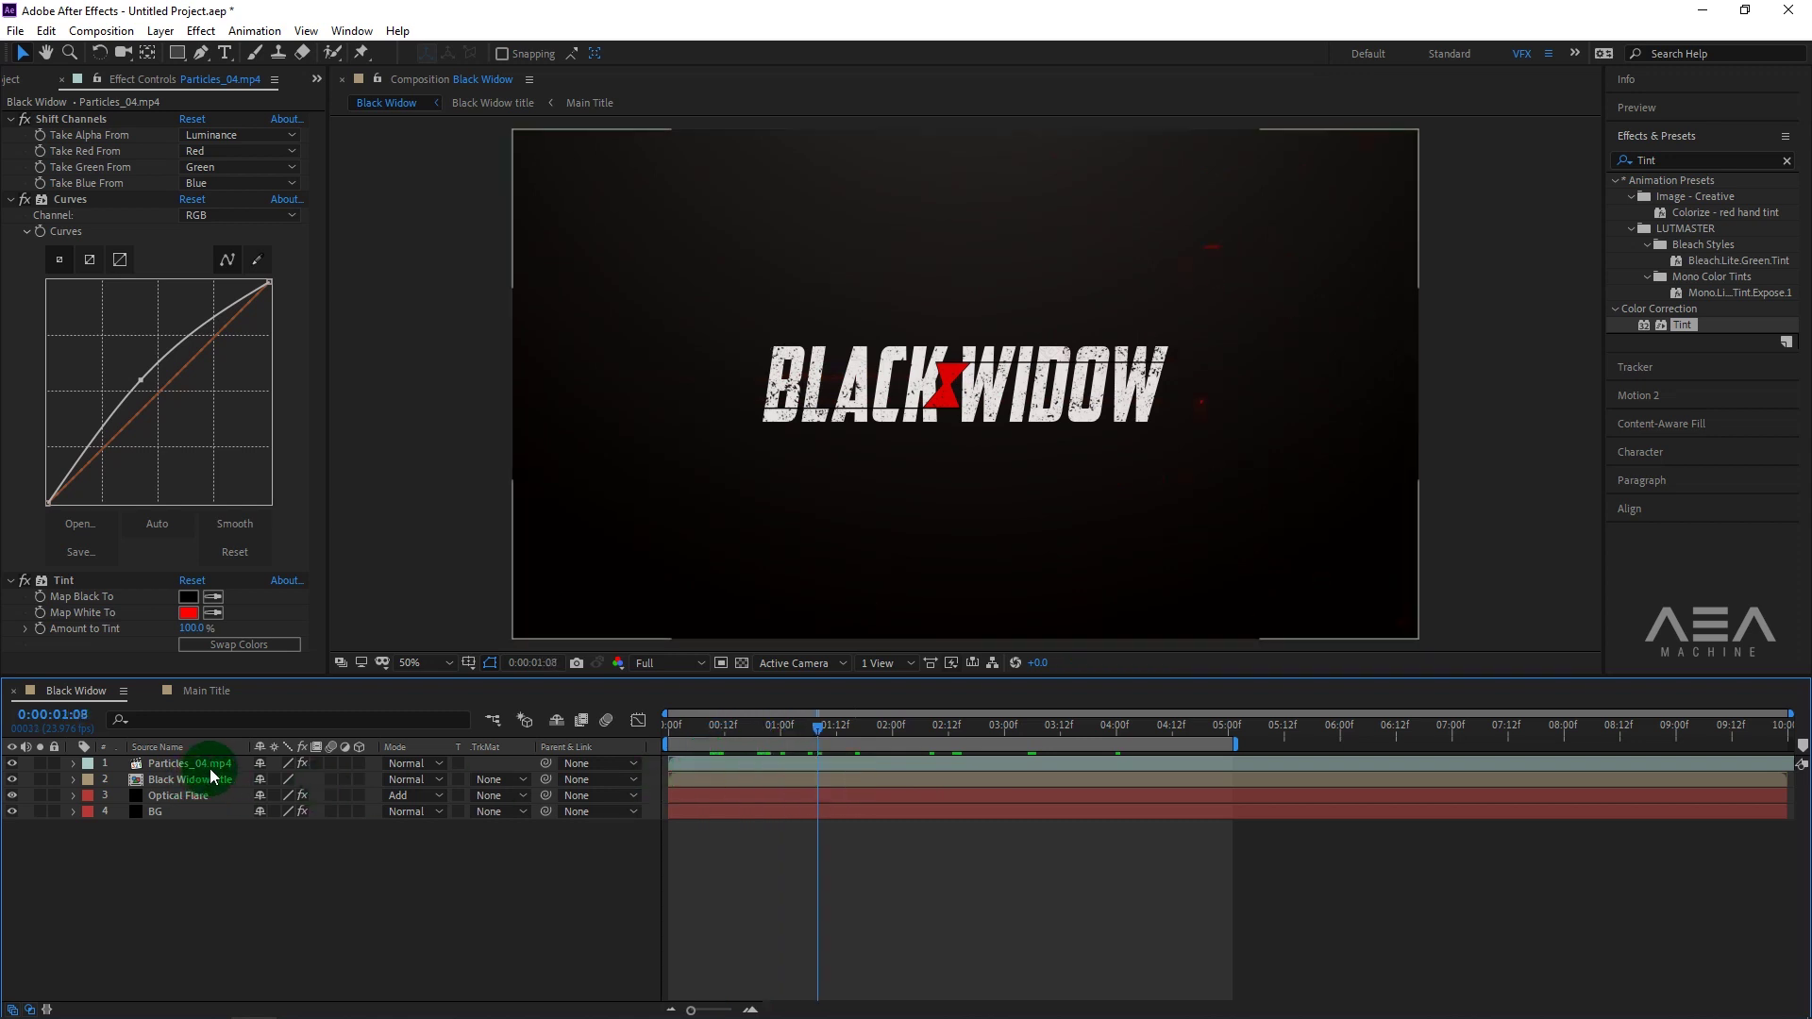
mouse_move(970, 751)
mouse_down()
mouse_move(924, 777)
mouse_move(835, 780)
mouse_up()
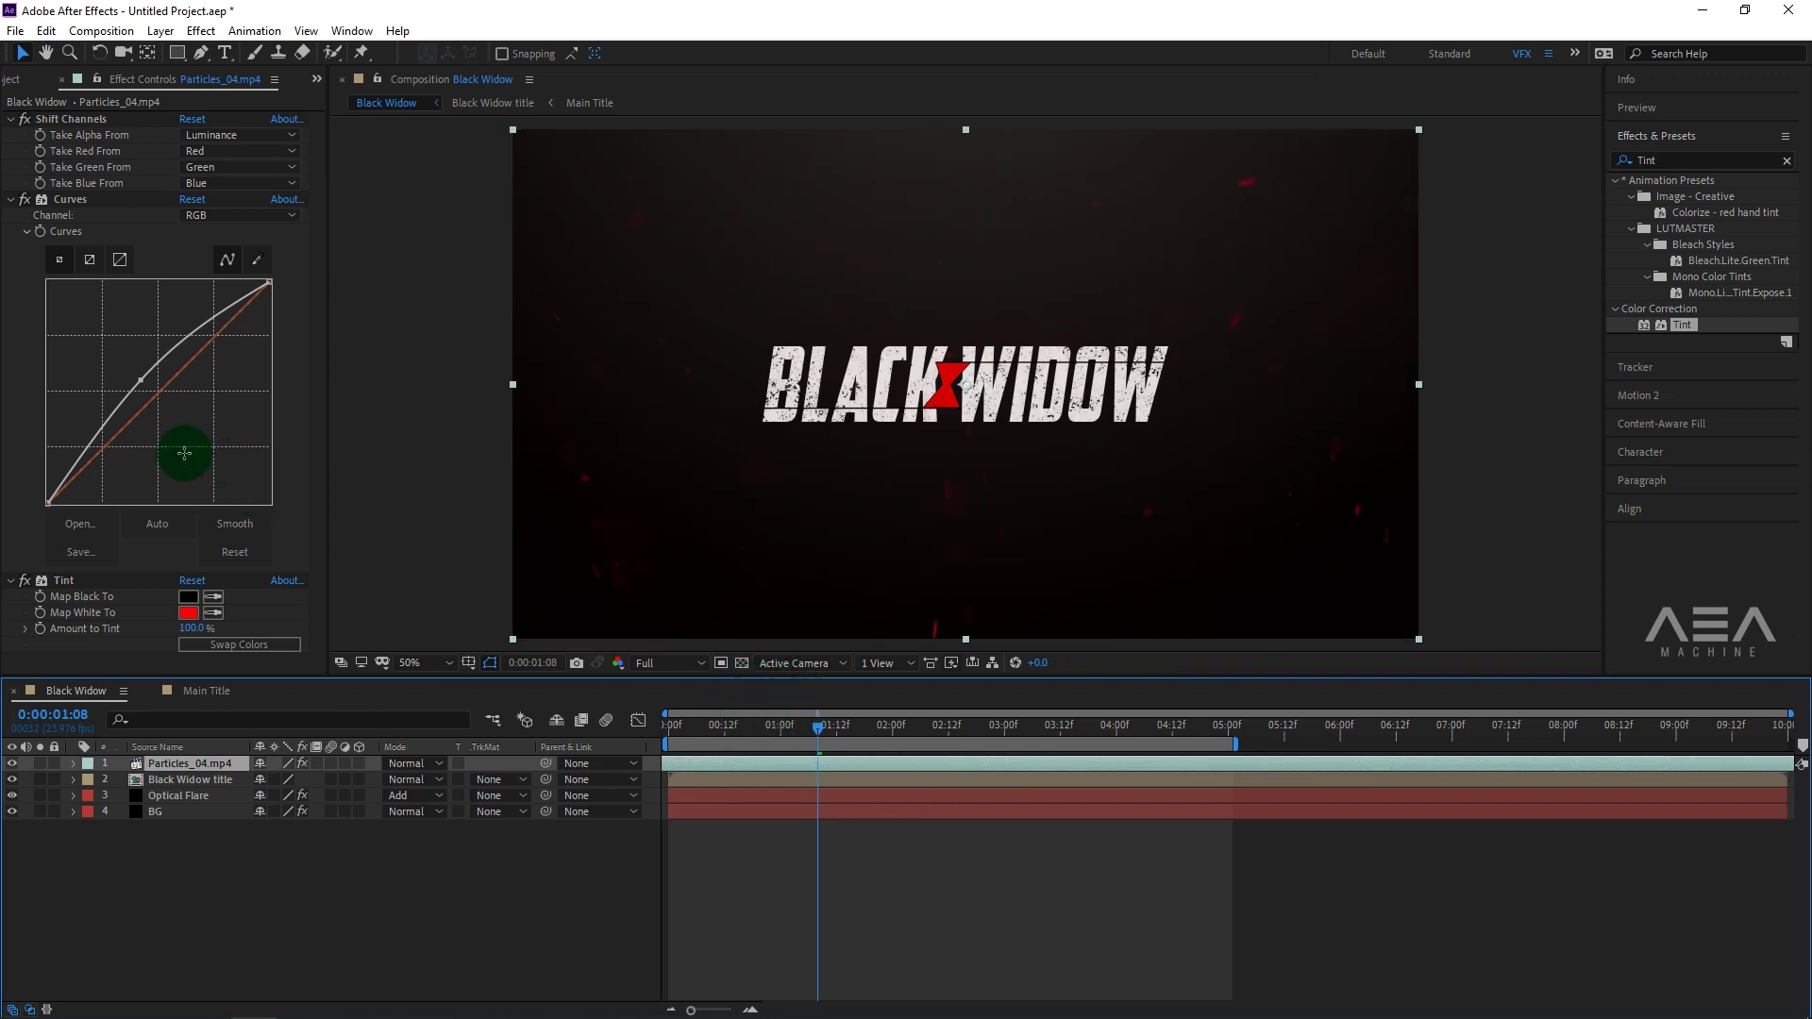
click(187, 613)
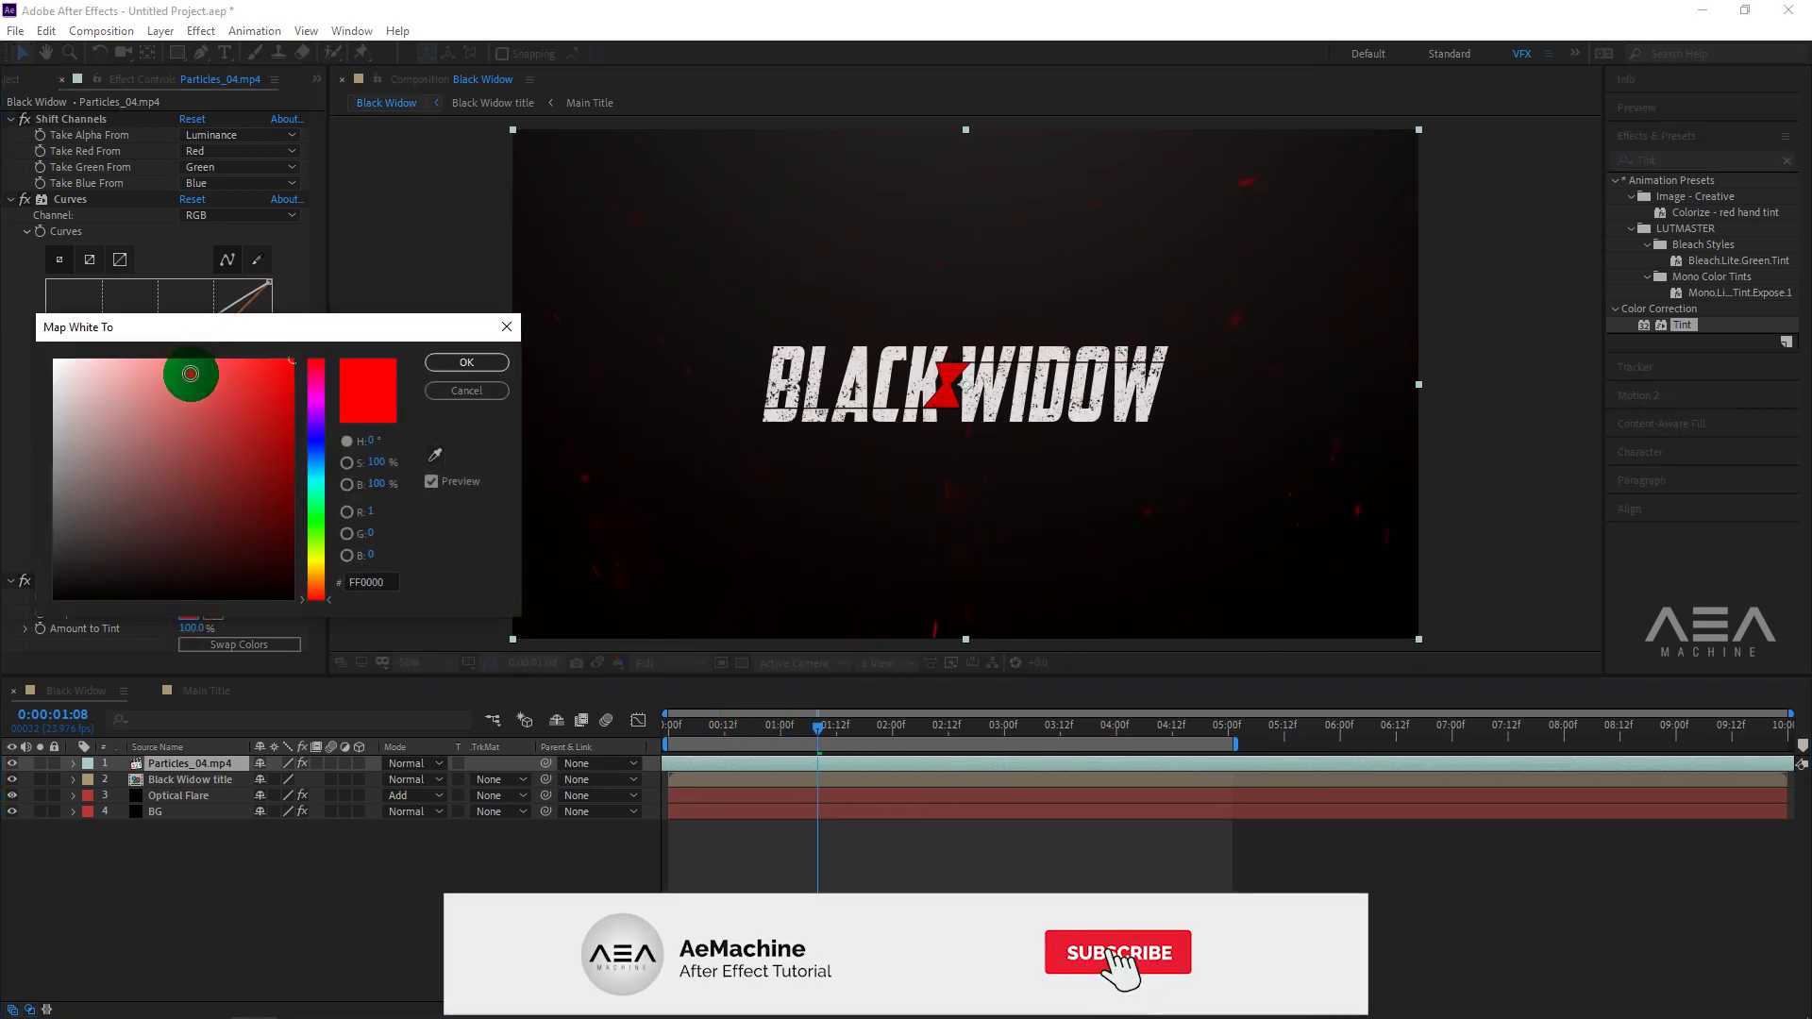
drag(189, 374, 261, 337)
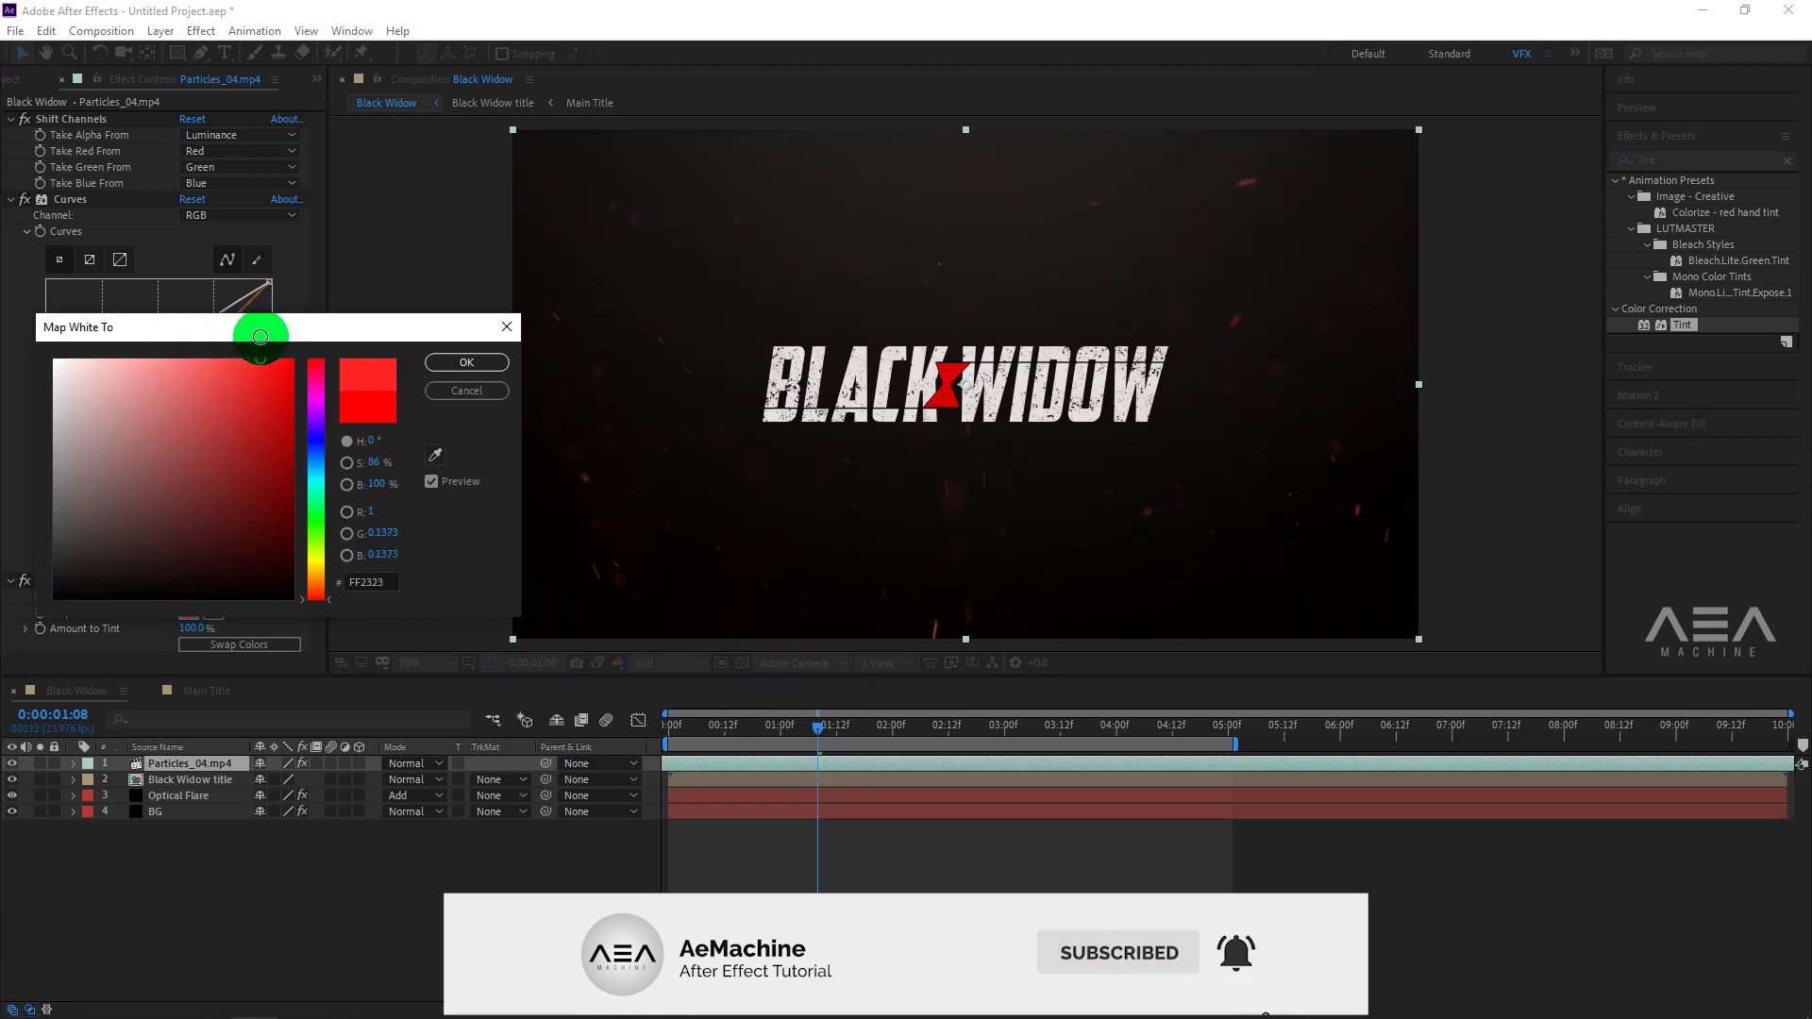
click(466, 363)
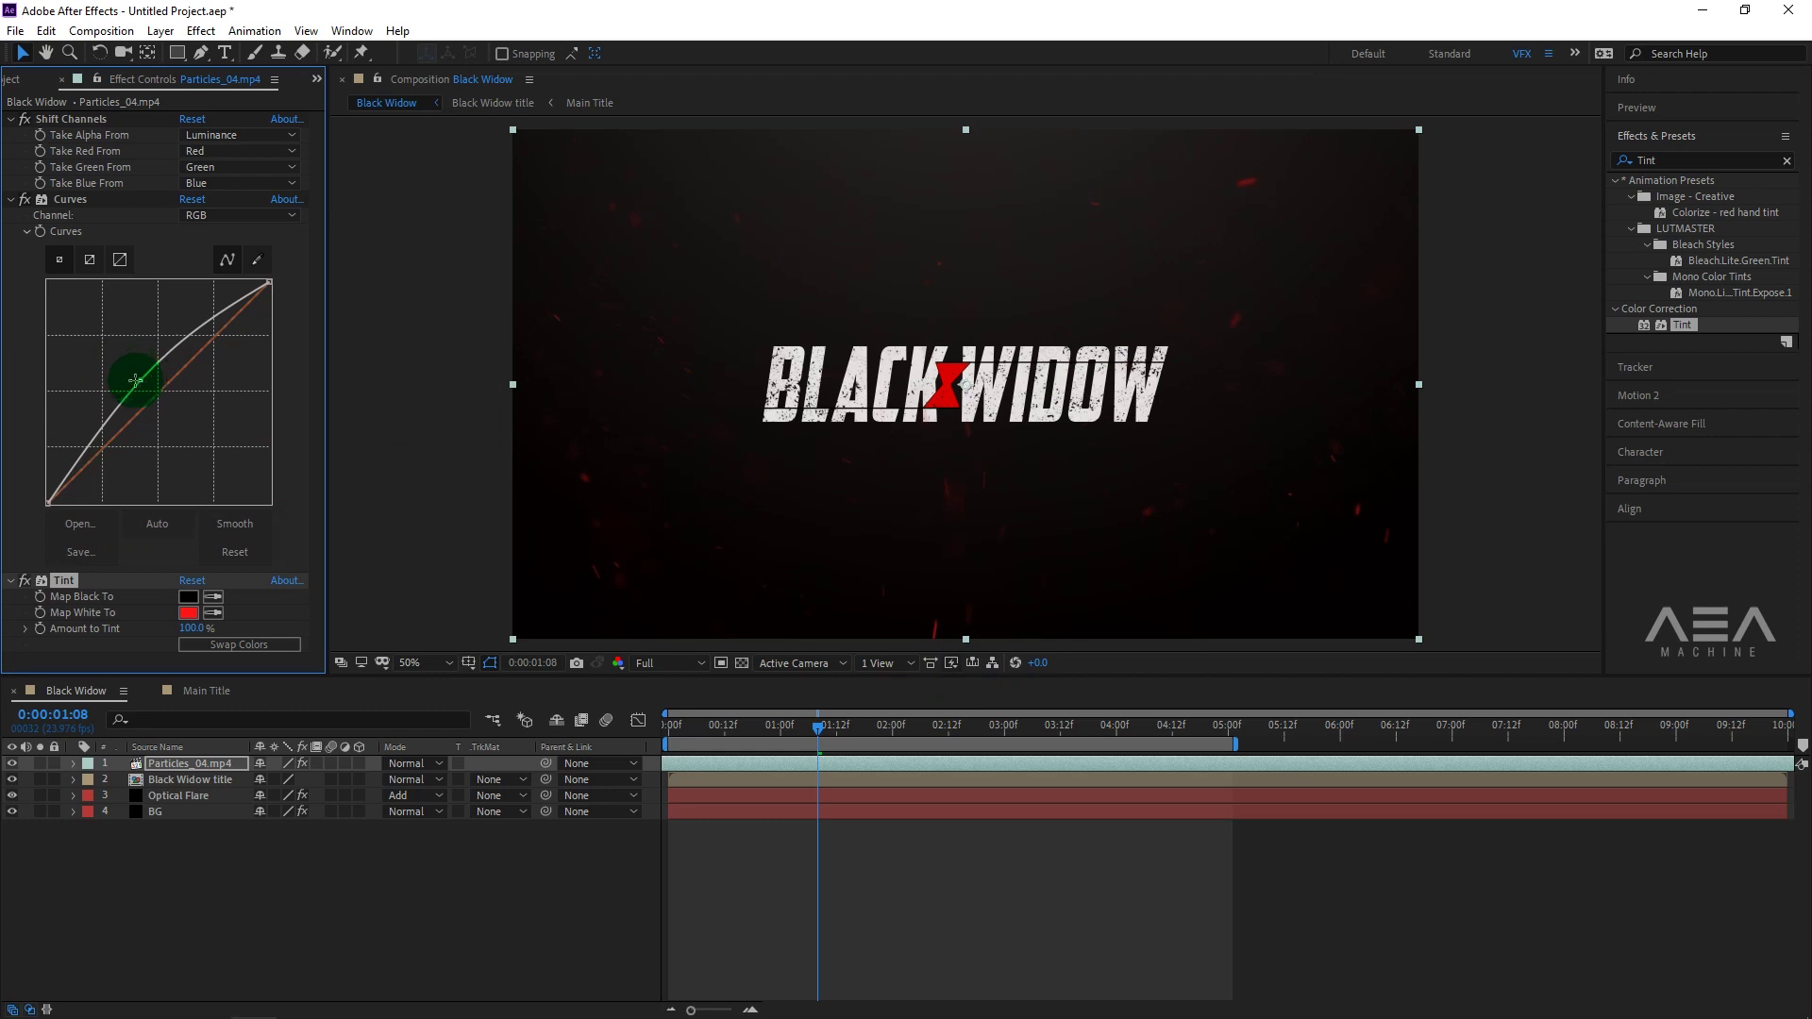
Raise the RGB curve a little more and bend the Alpha curve up for more opaque particles.
drag(135, 380, 124, 375)
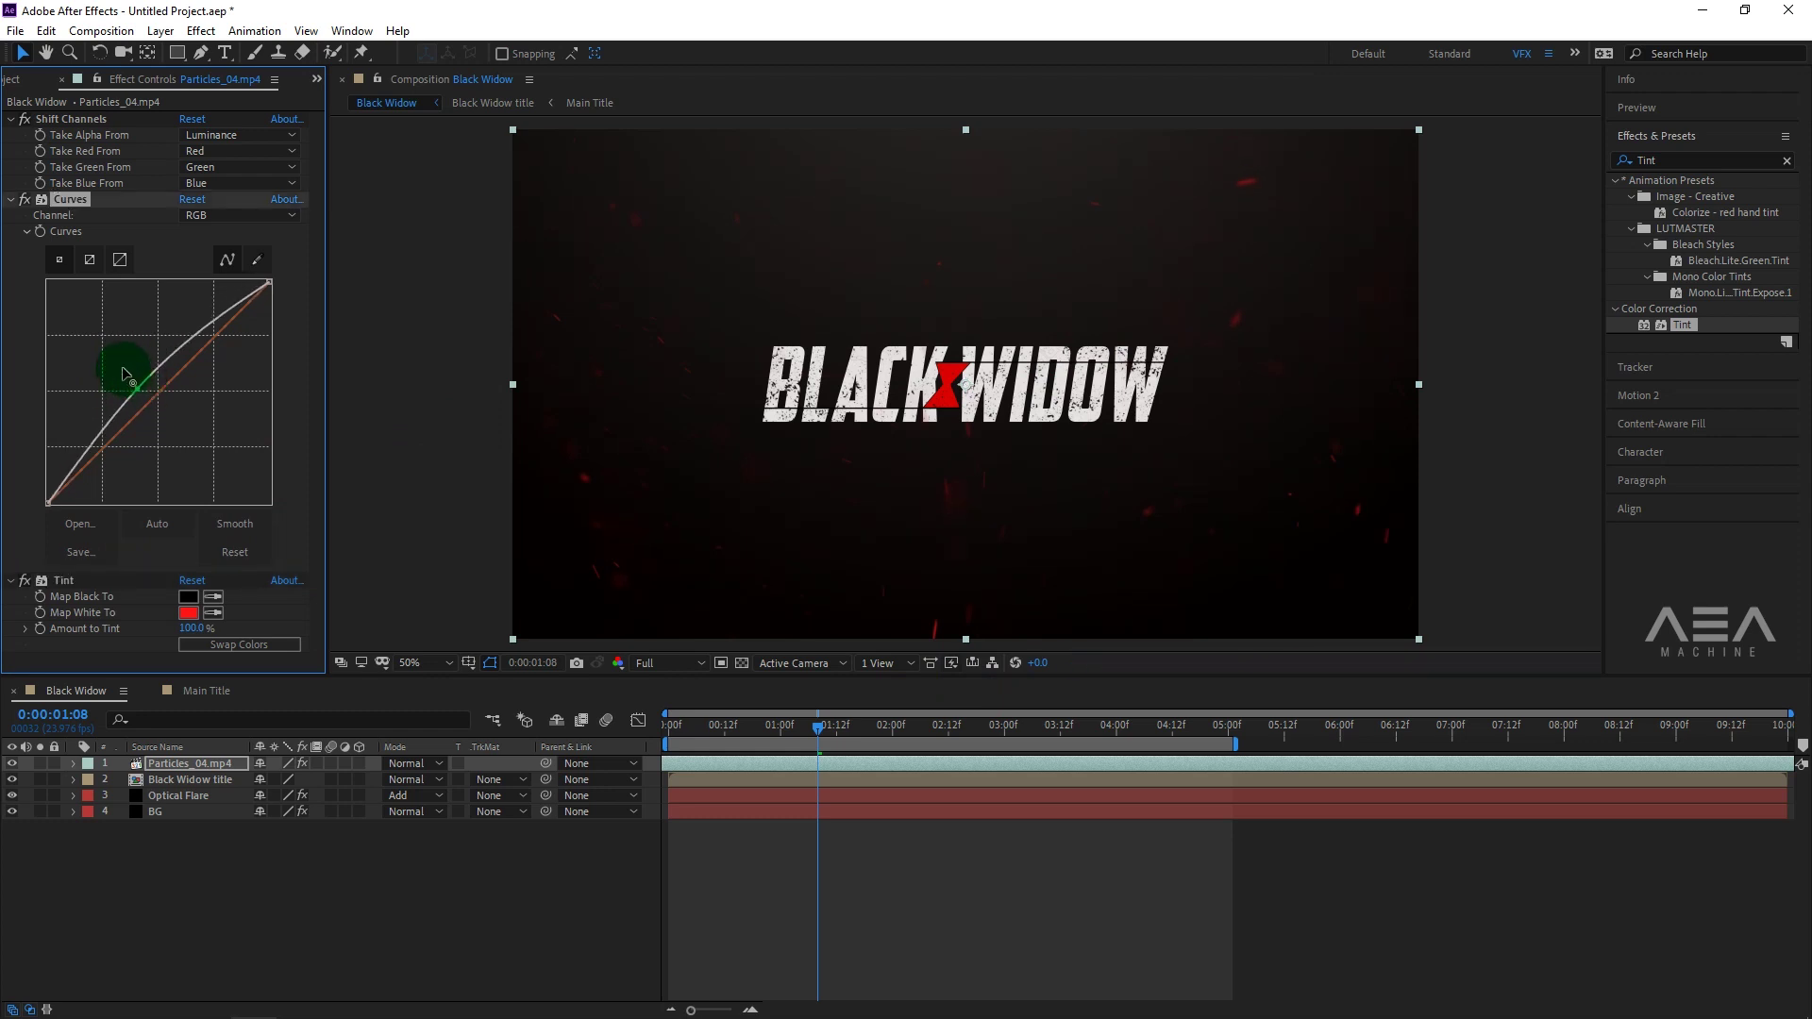
drag(123, 375, 123, 368)
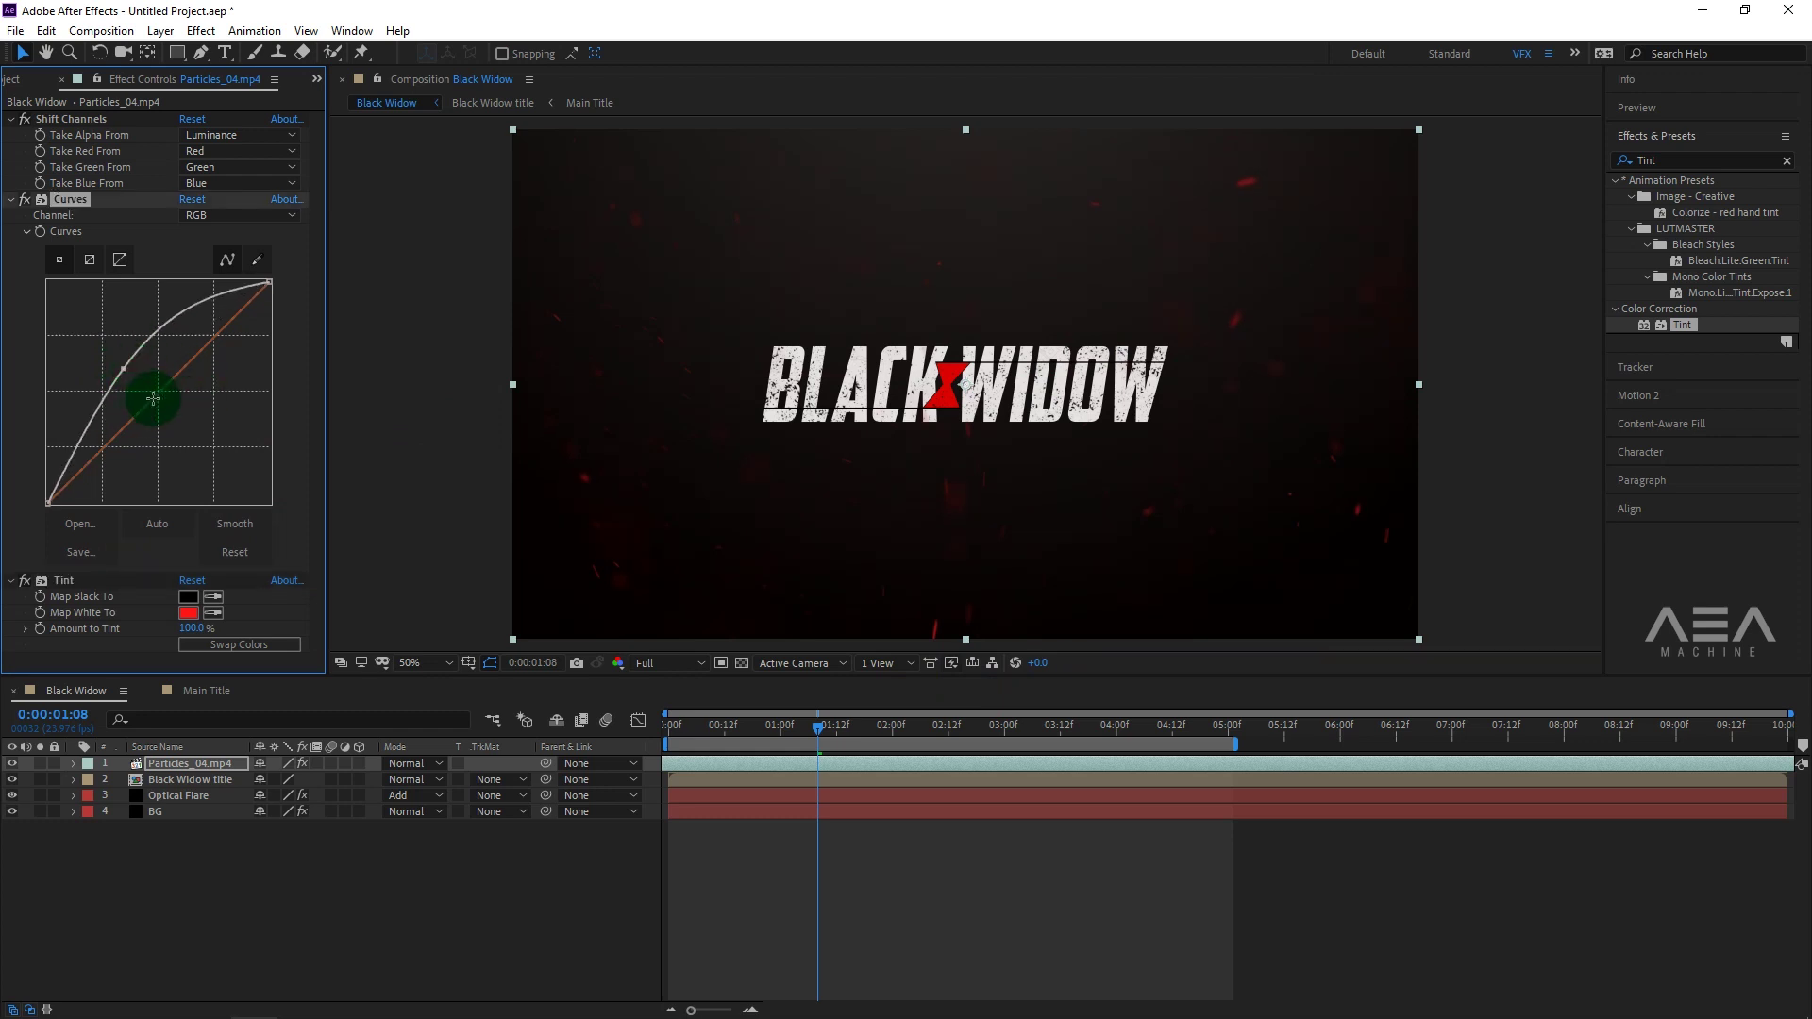
click(232, 216)
click(239, 318)
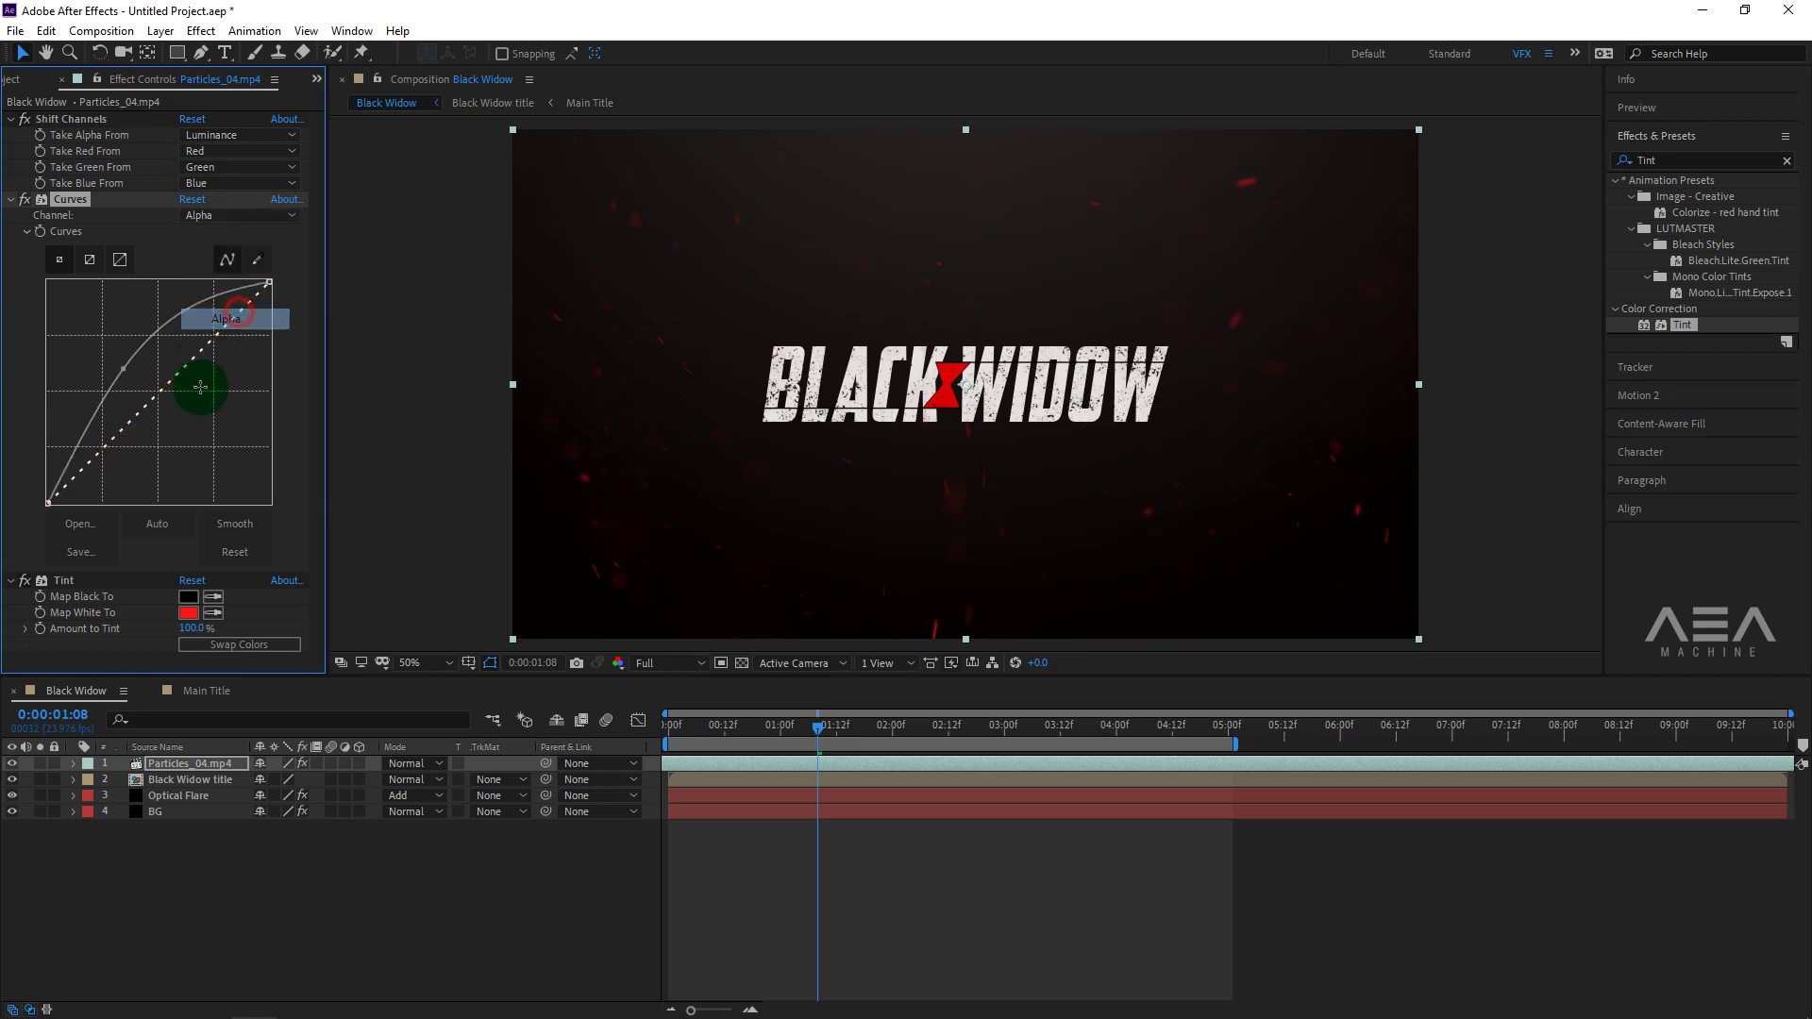
click(166, 379)
drag(166, 380, 150, 364)
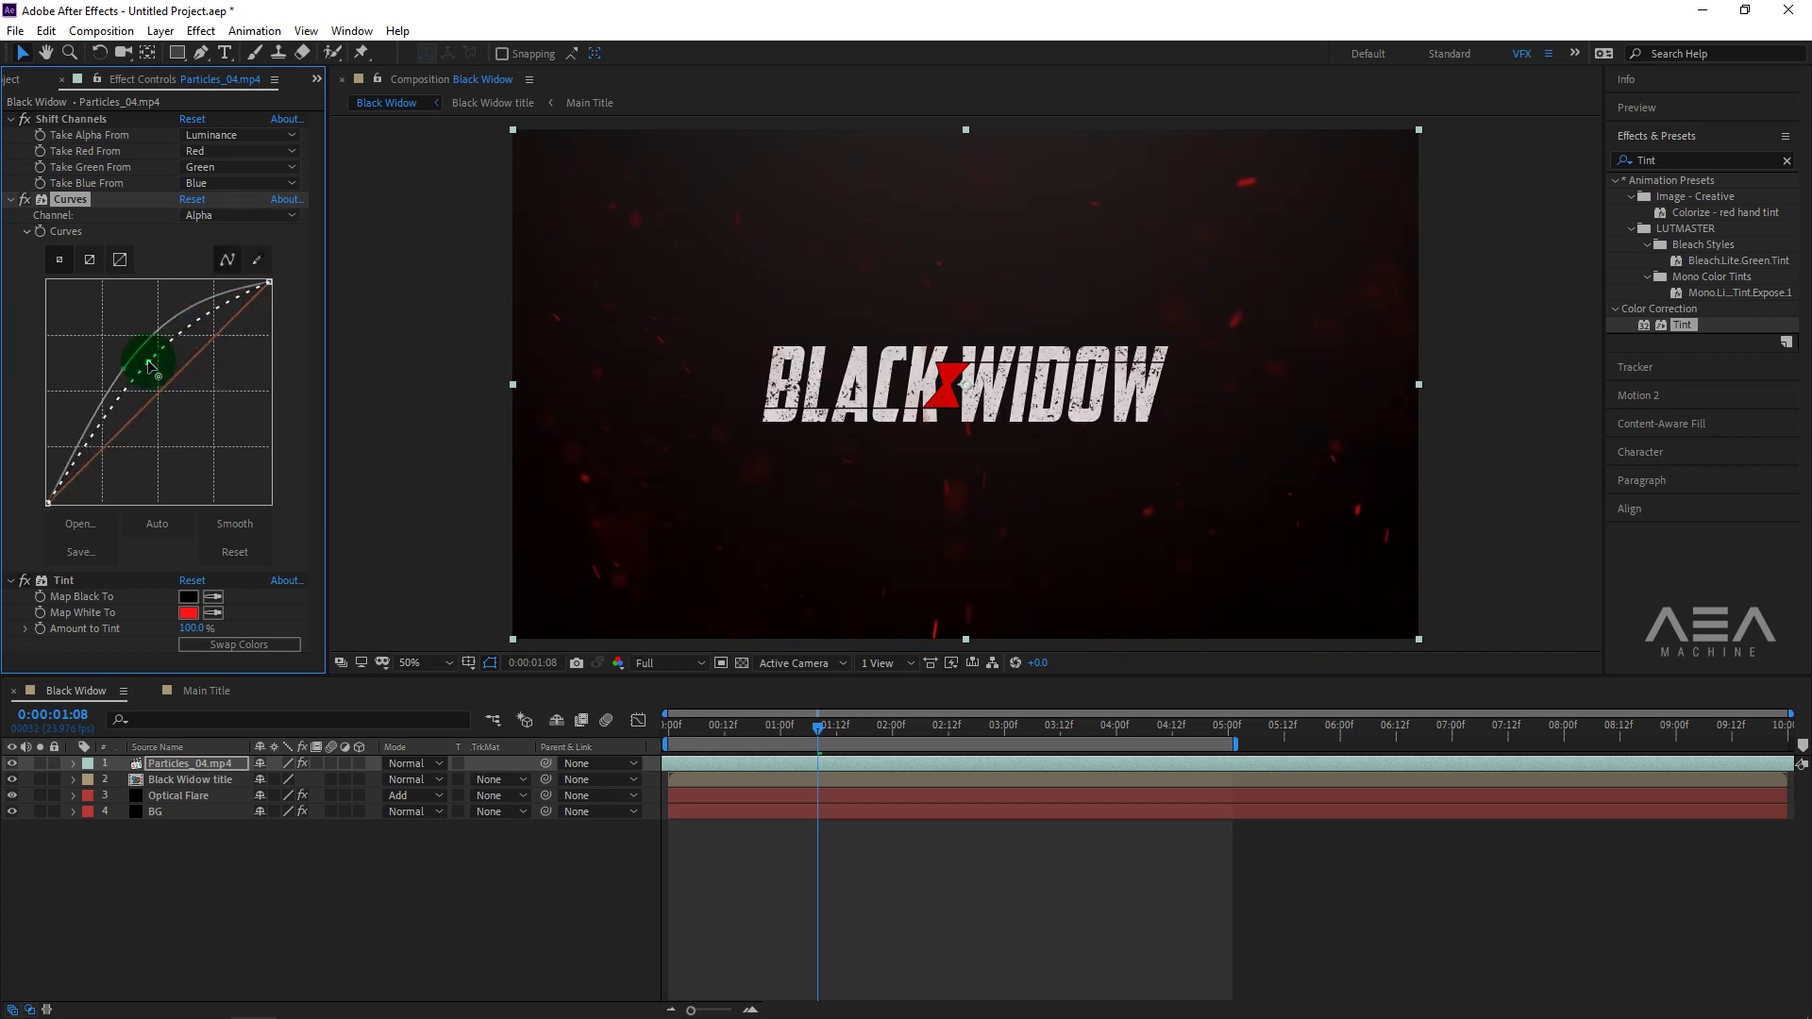
Collapse the Curves, Shift Channels and Tint settings and deselect the layer.
click(252, 605)
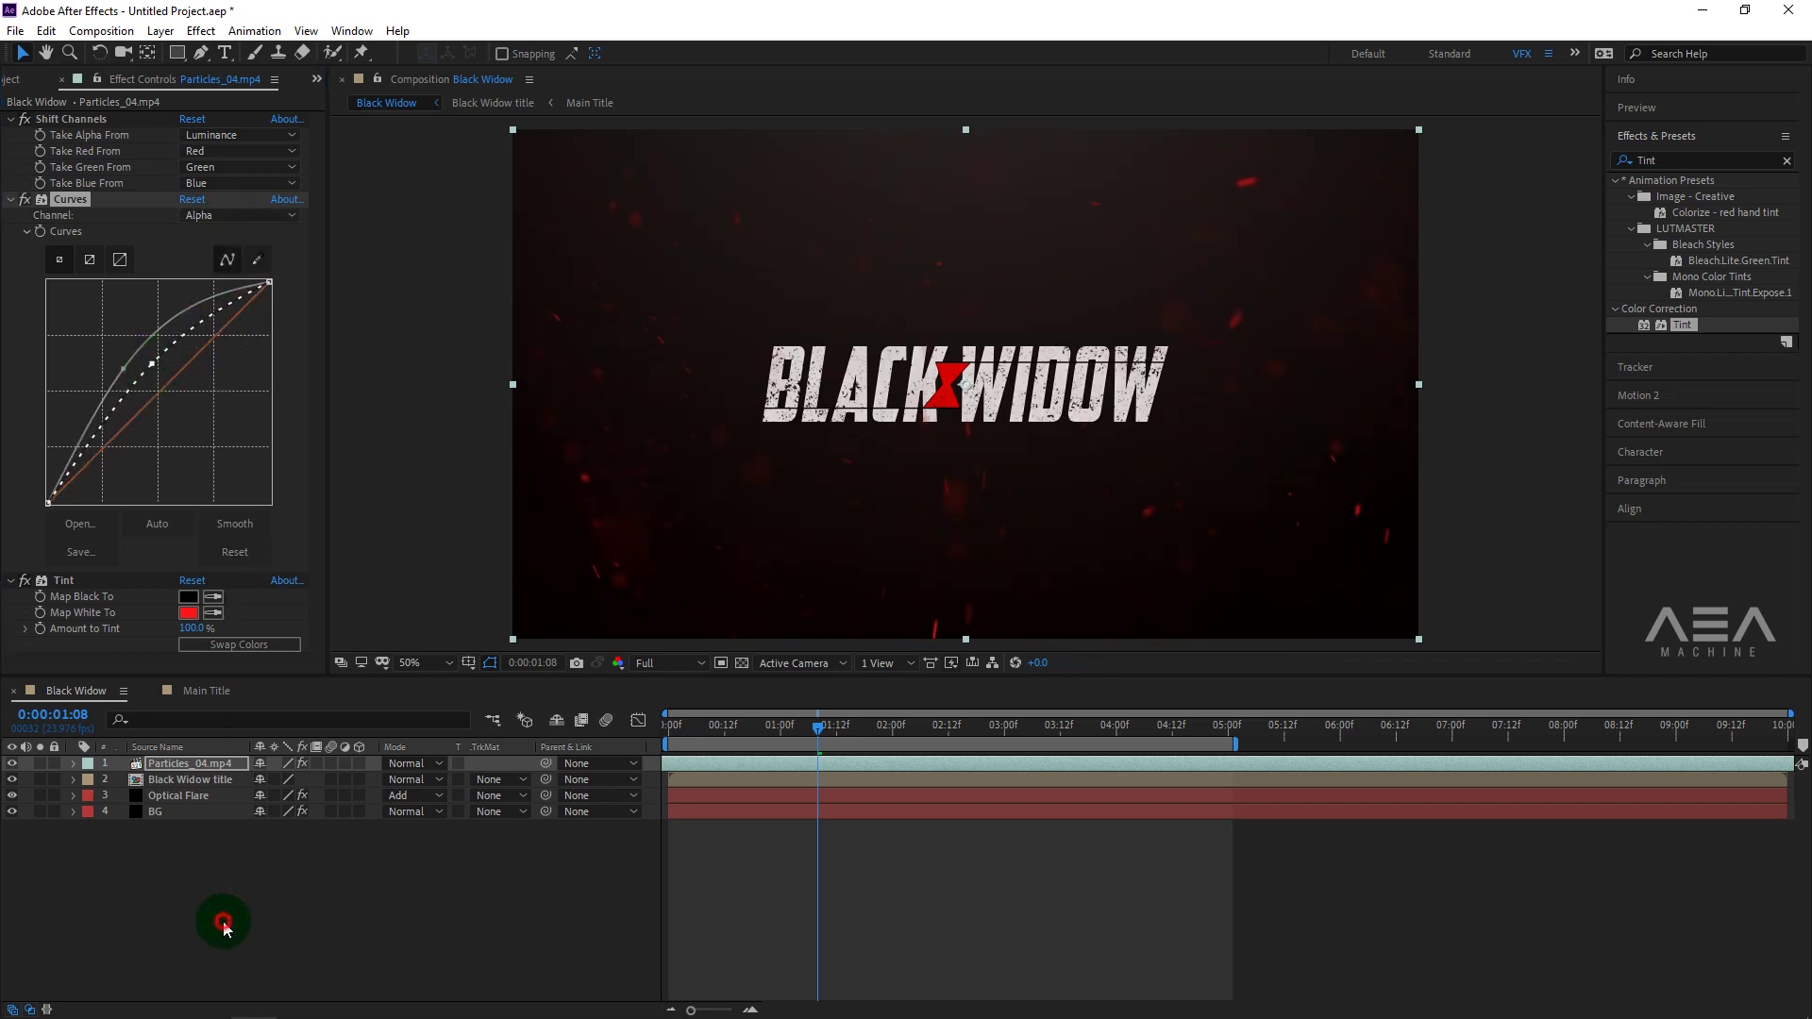
click(223, 922)
click(9, 199)
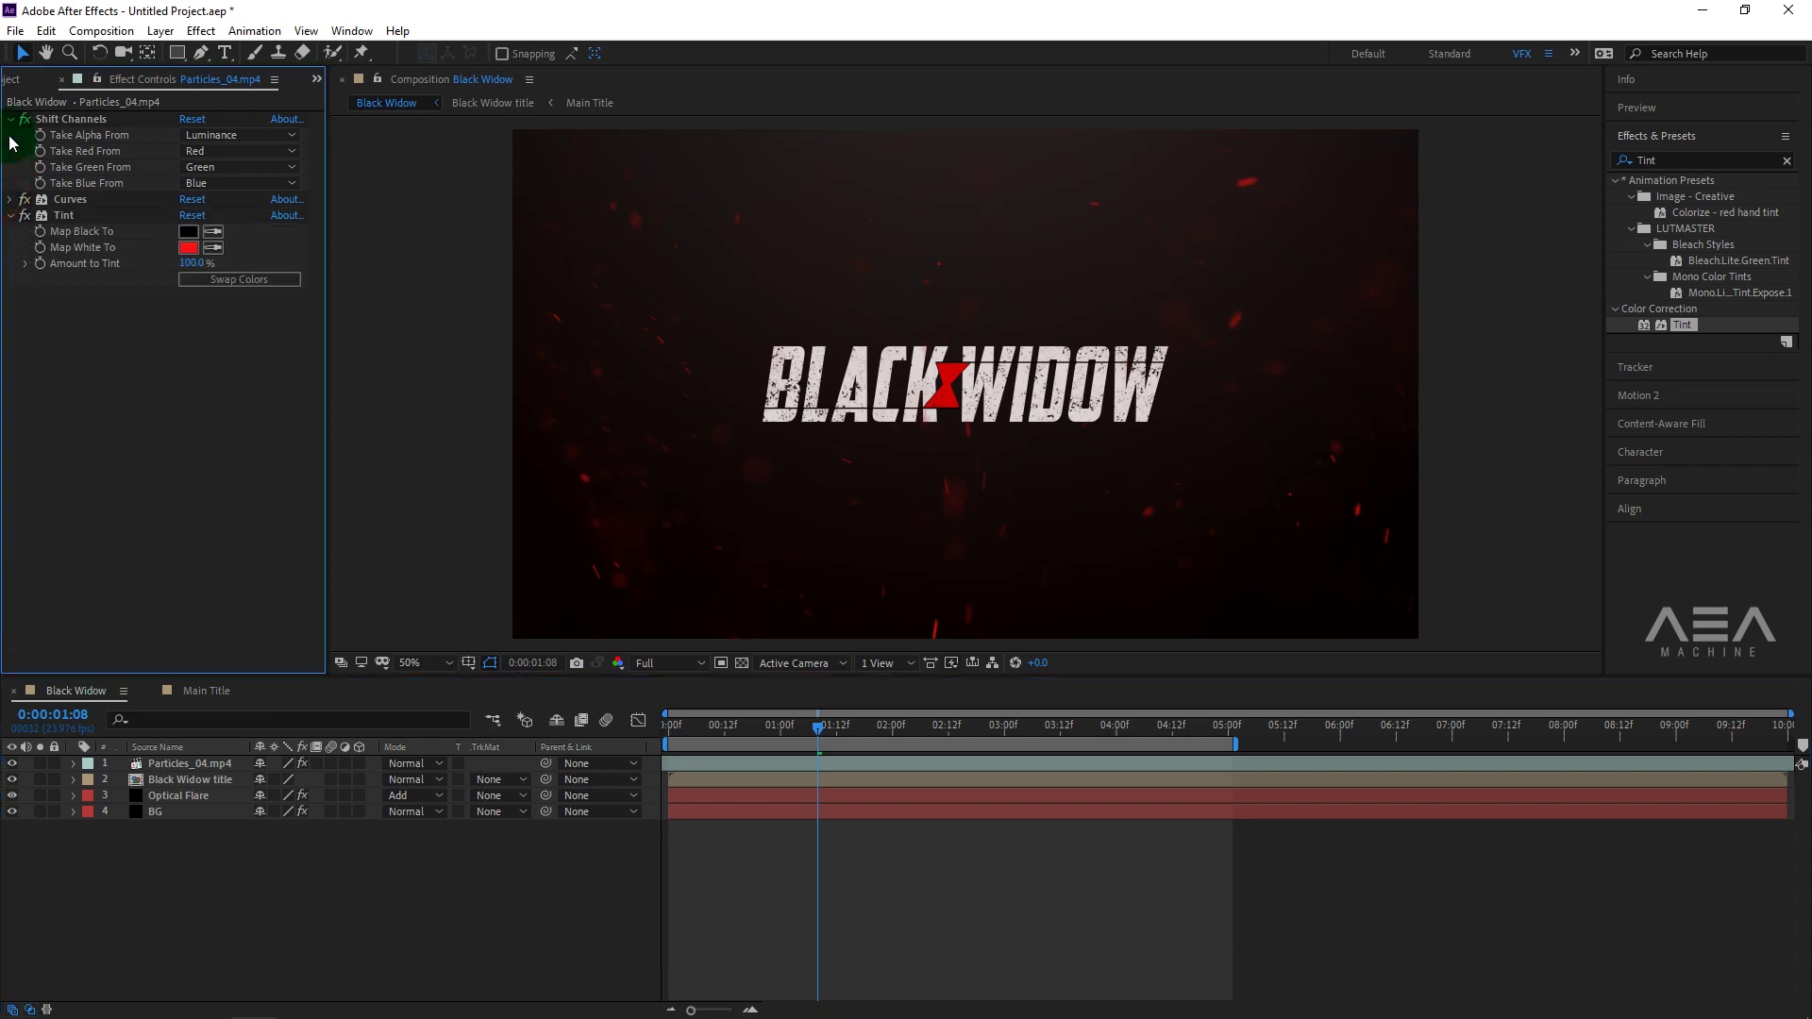
click(10, 119)
click(9, 151)
Create a new solid named Optical Flare BG and place it below the Black Widow title.
click(158, 933)
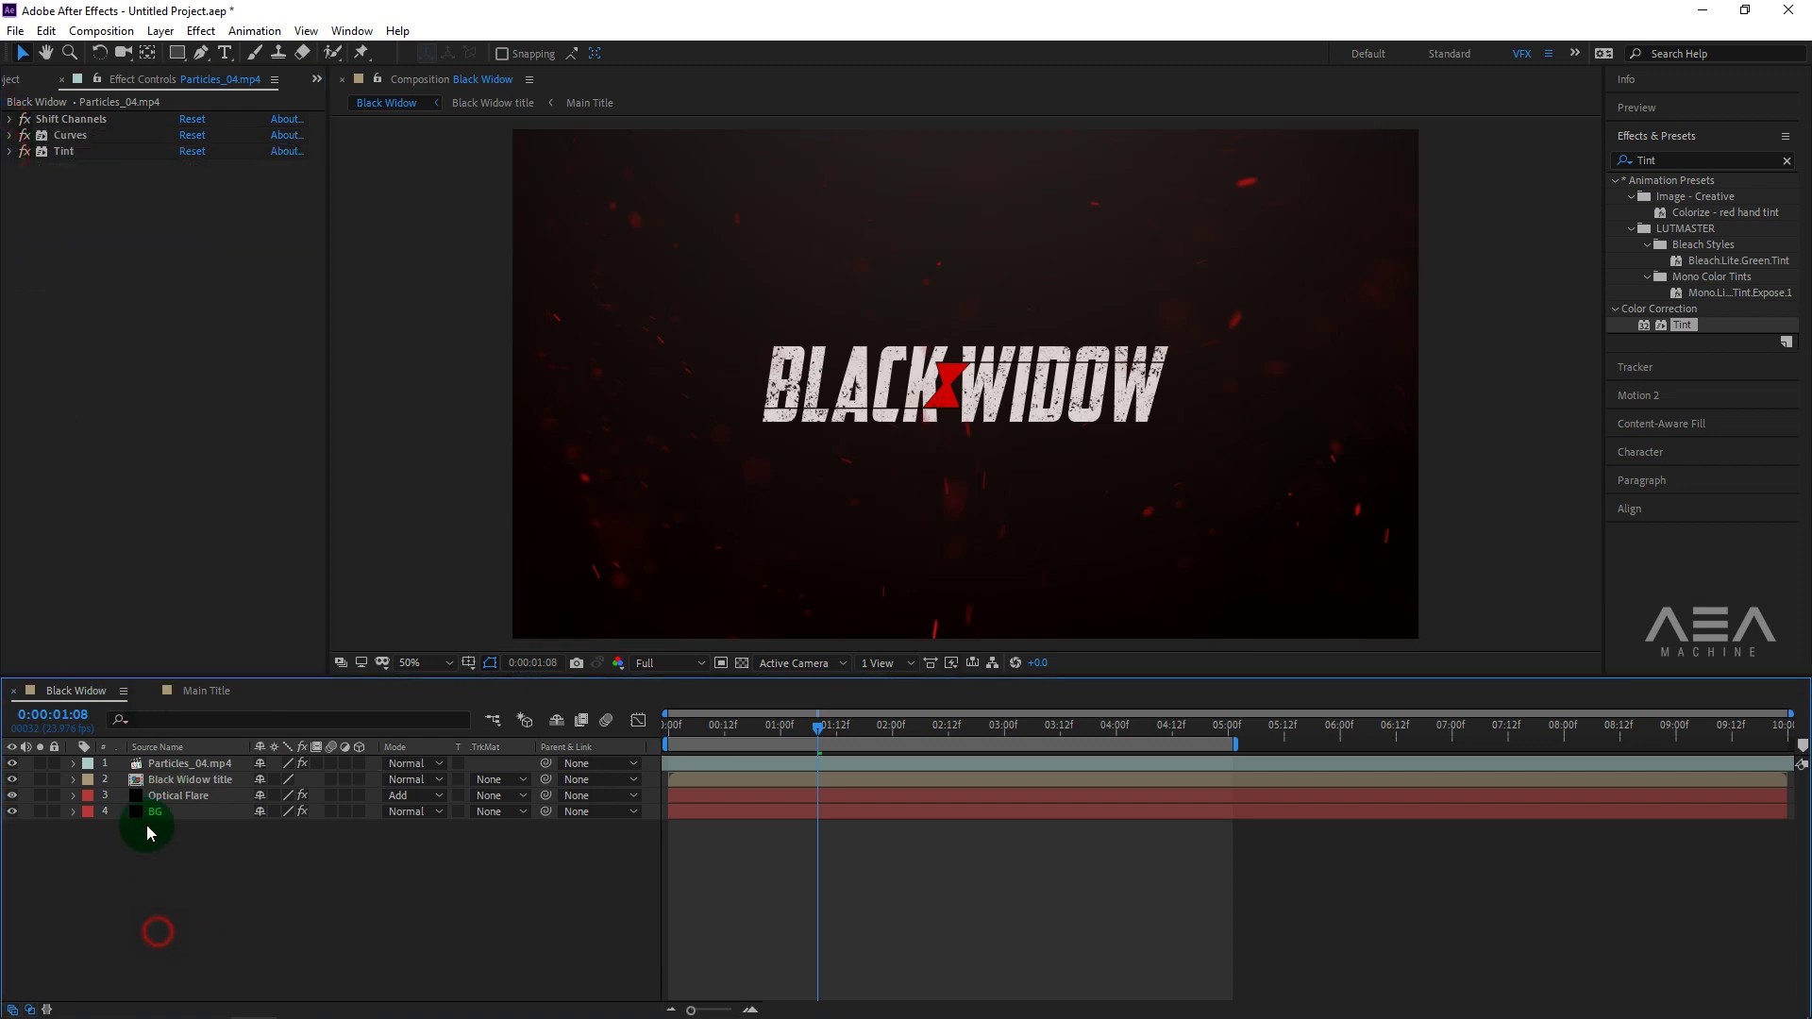
right_click(222, 858)
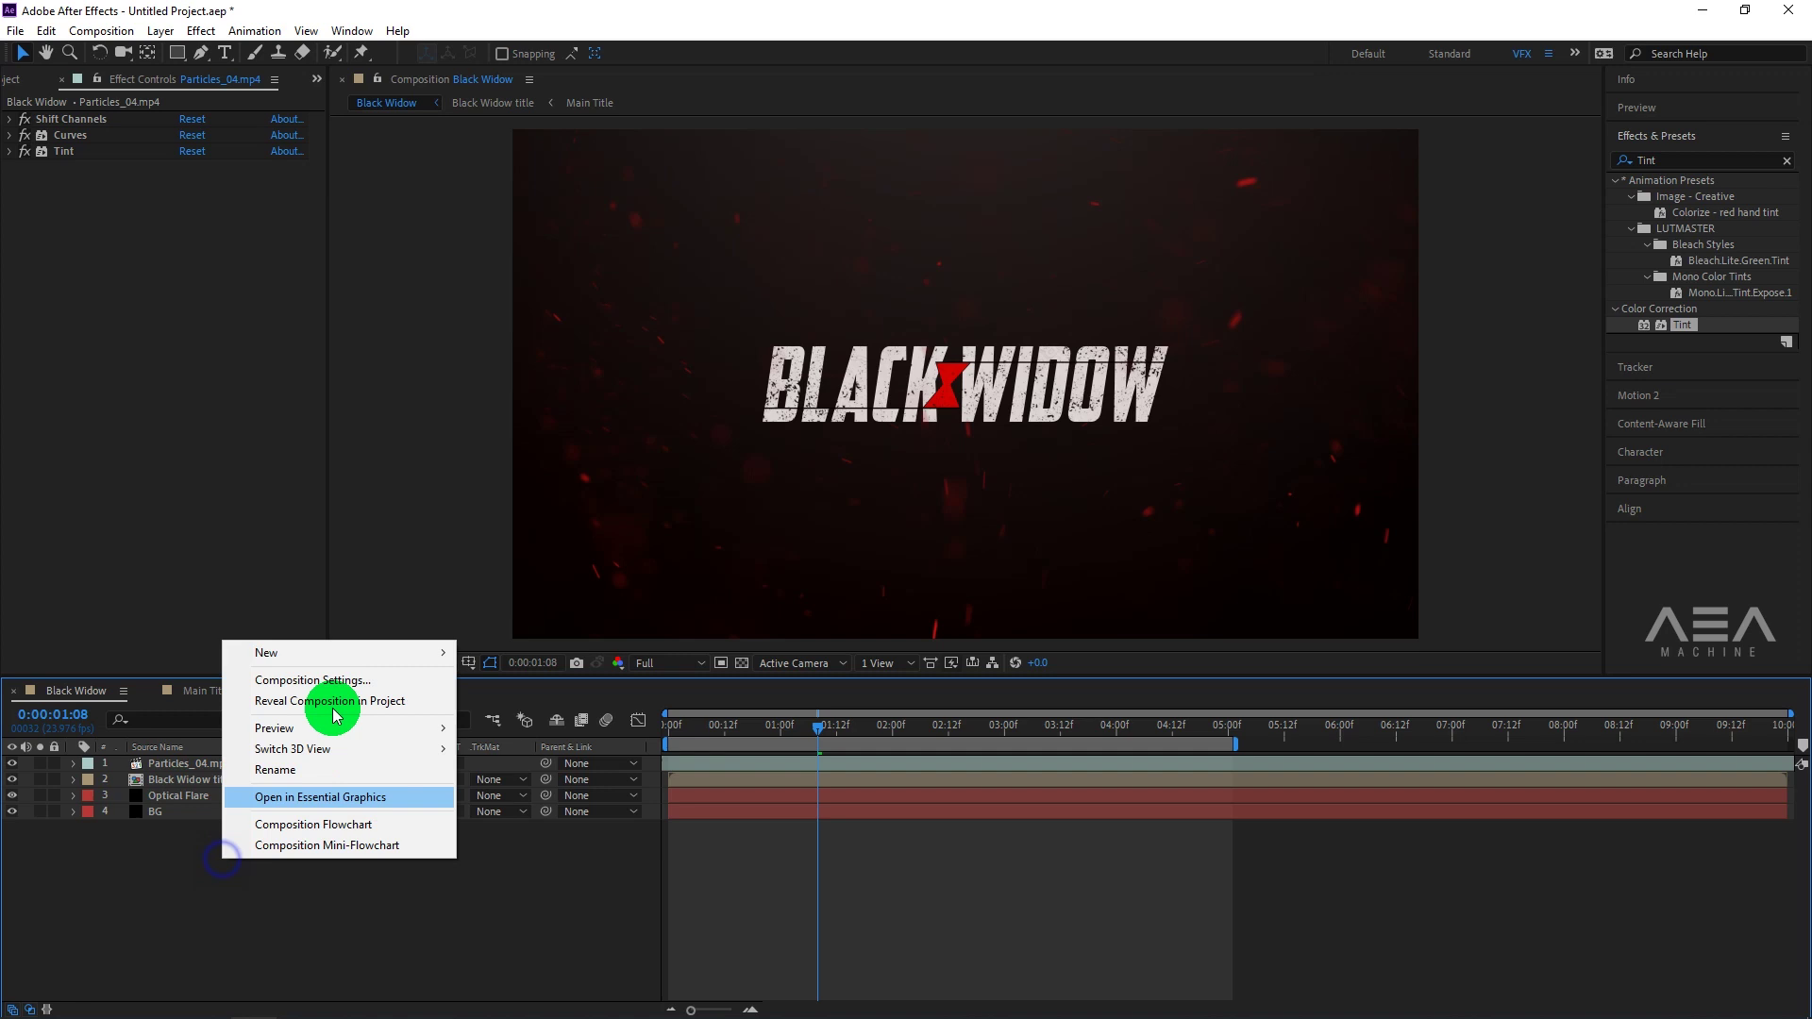
click(337, 652)
click(525, 700)
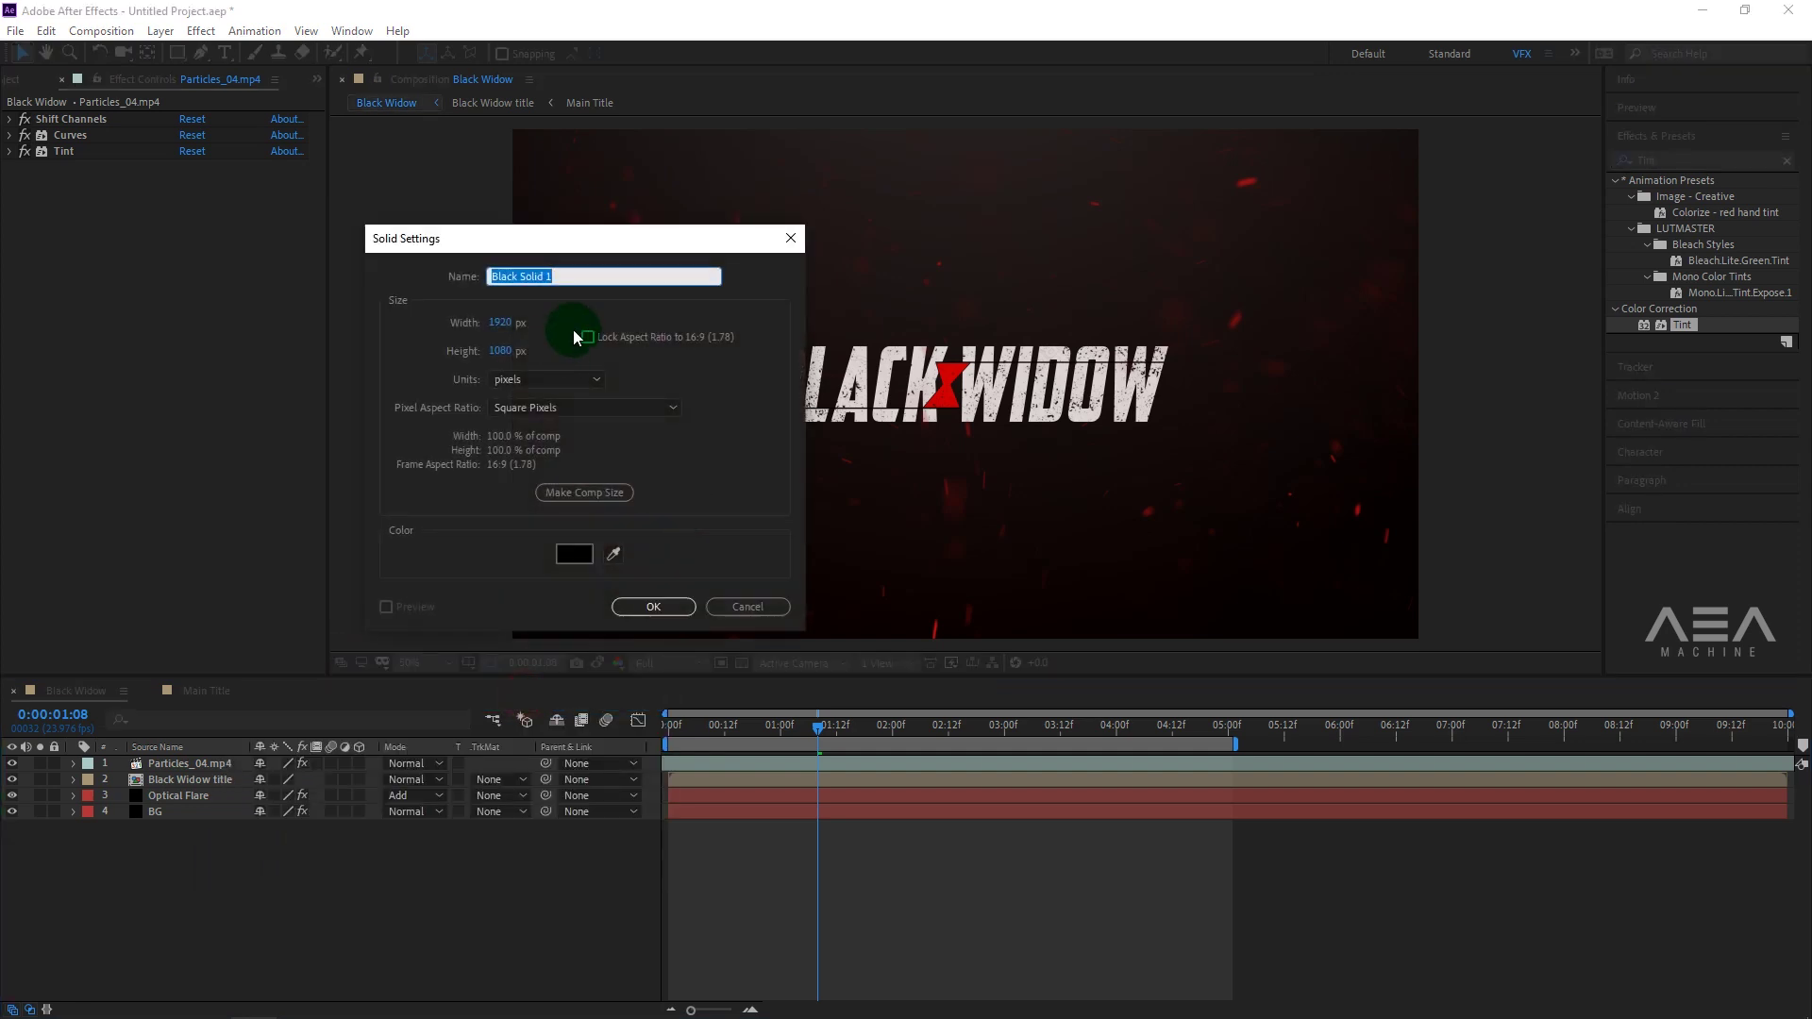
text(Optical Flare BG)
click(655, 607)
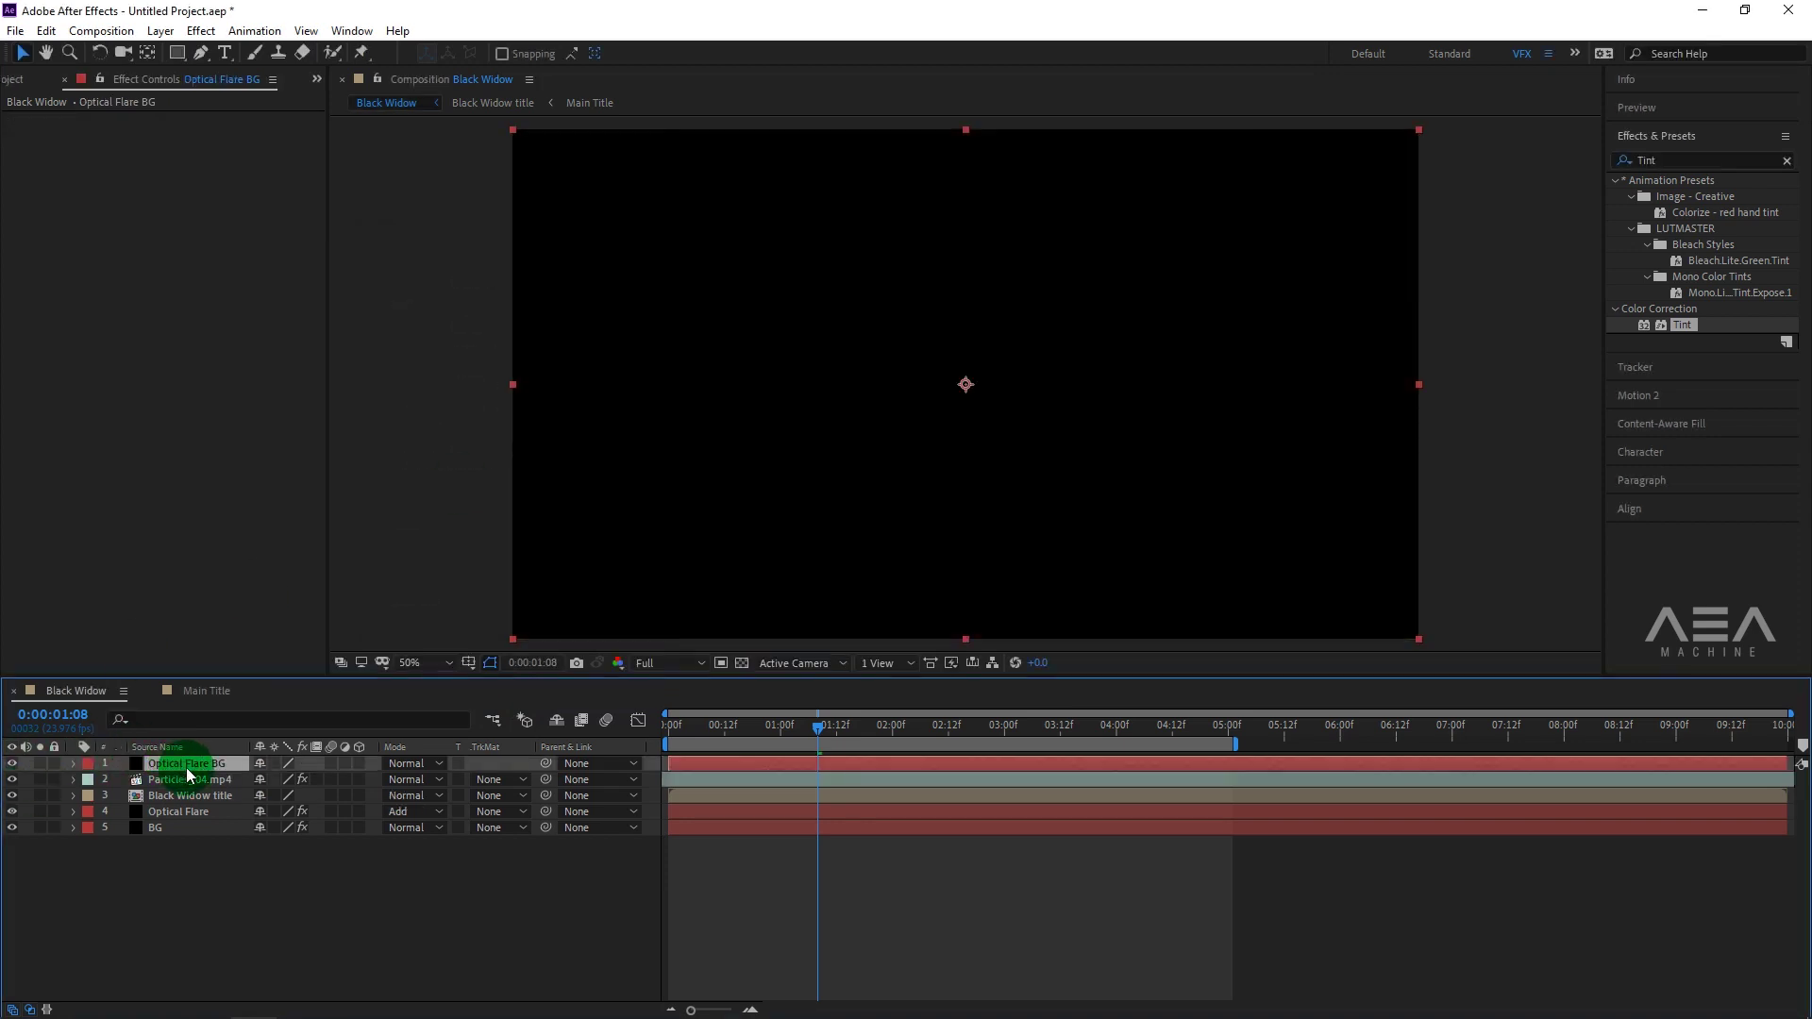
drag(185, 763, 210, 814)
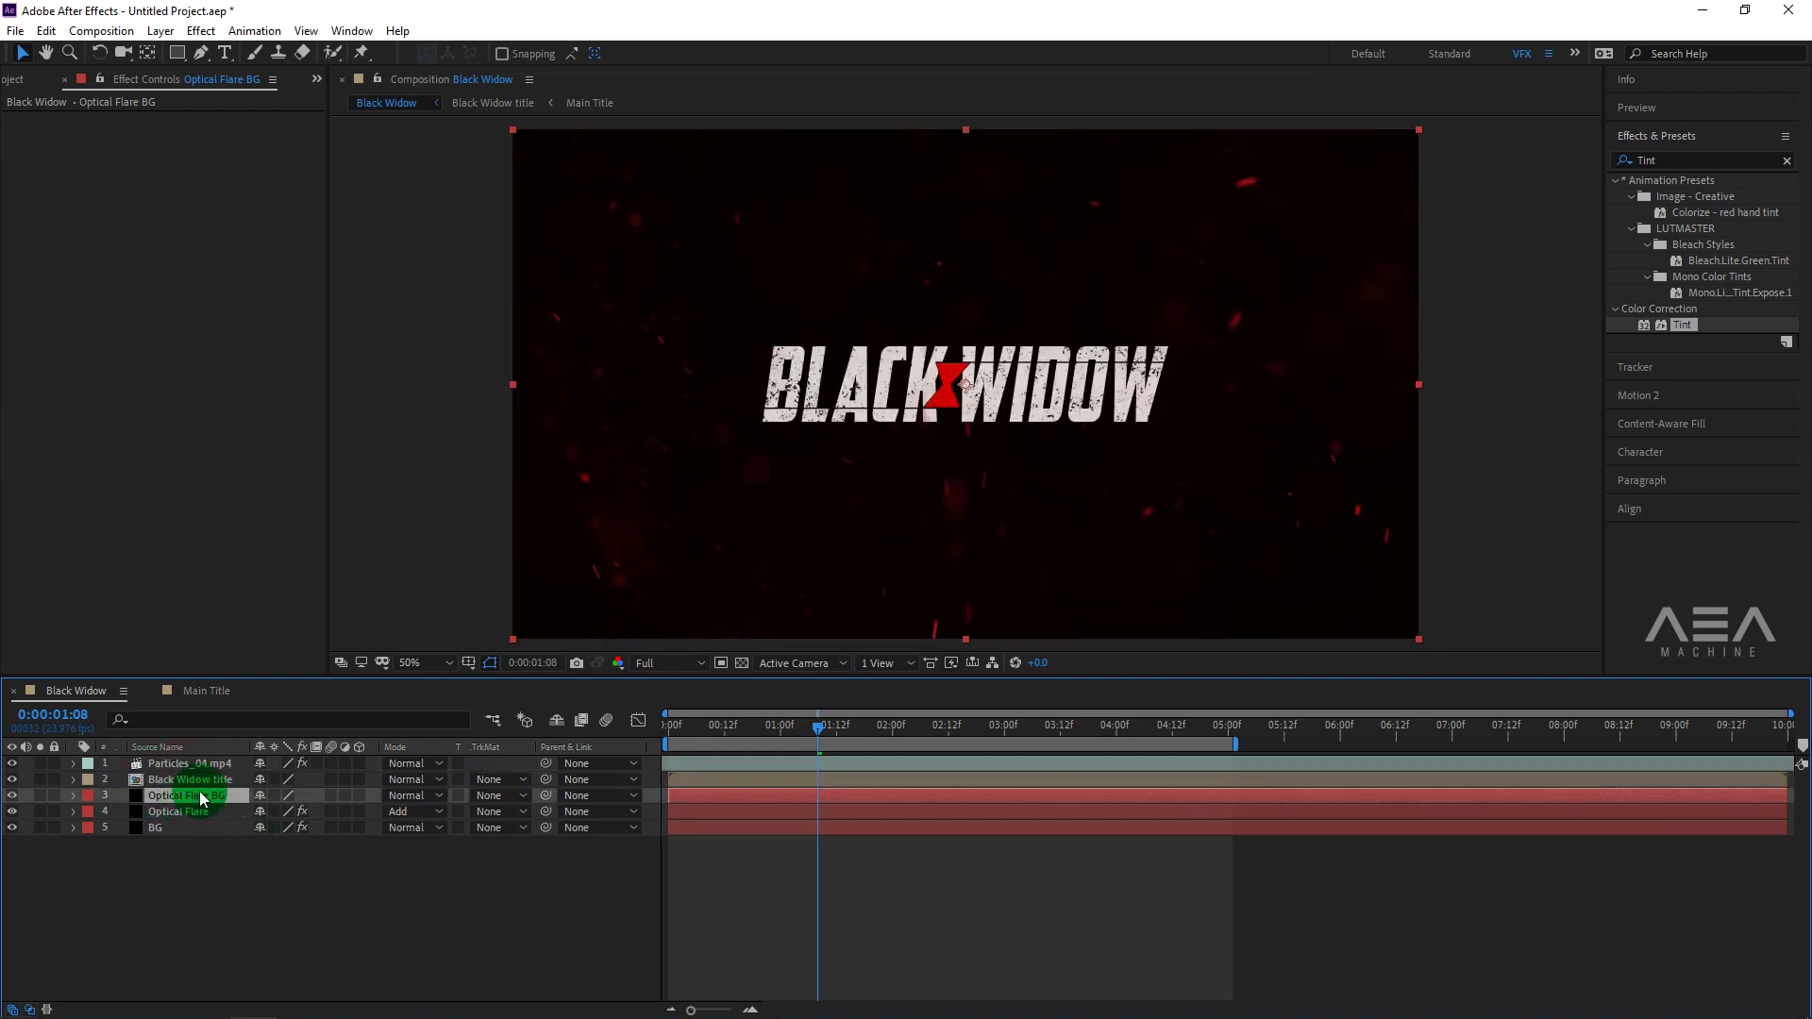
Apply the Optical Flares effect to the Optical Flare BG layer.
click(1656, 162)
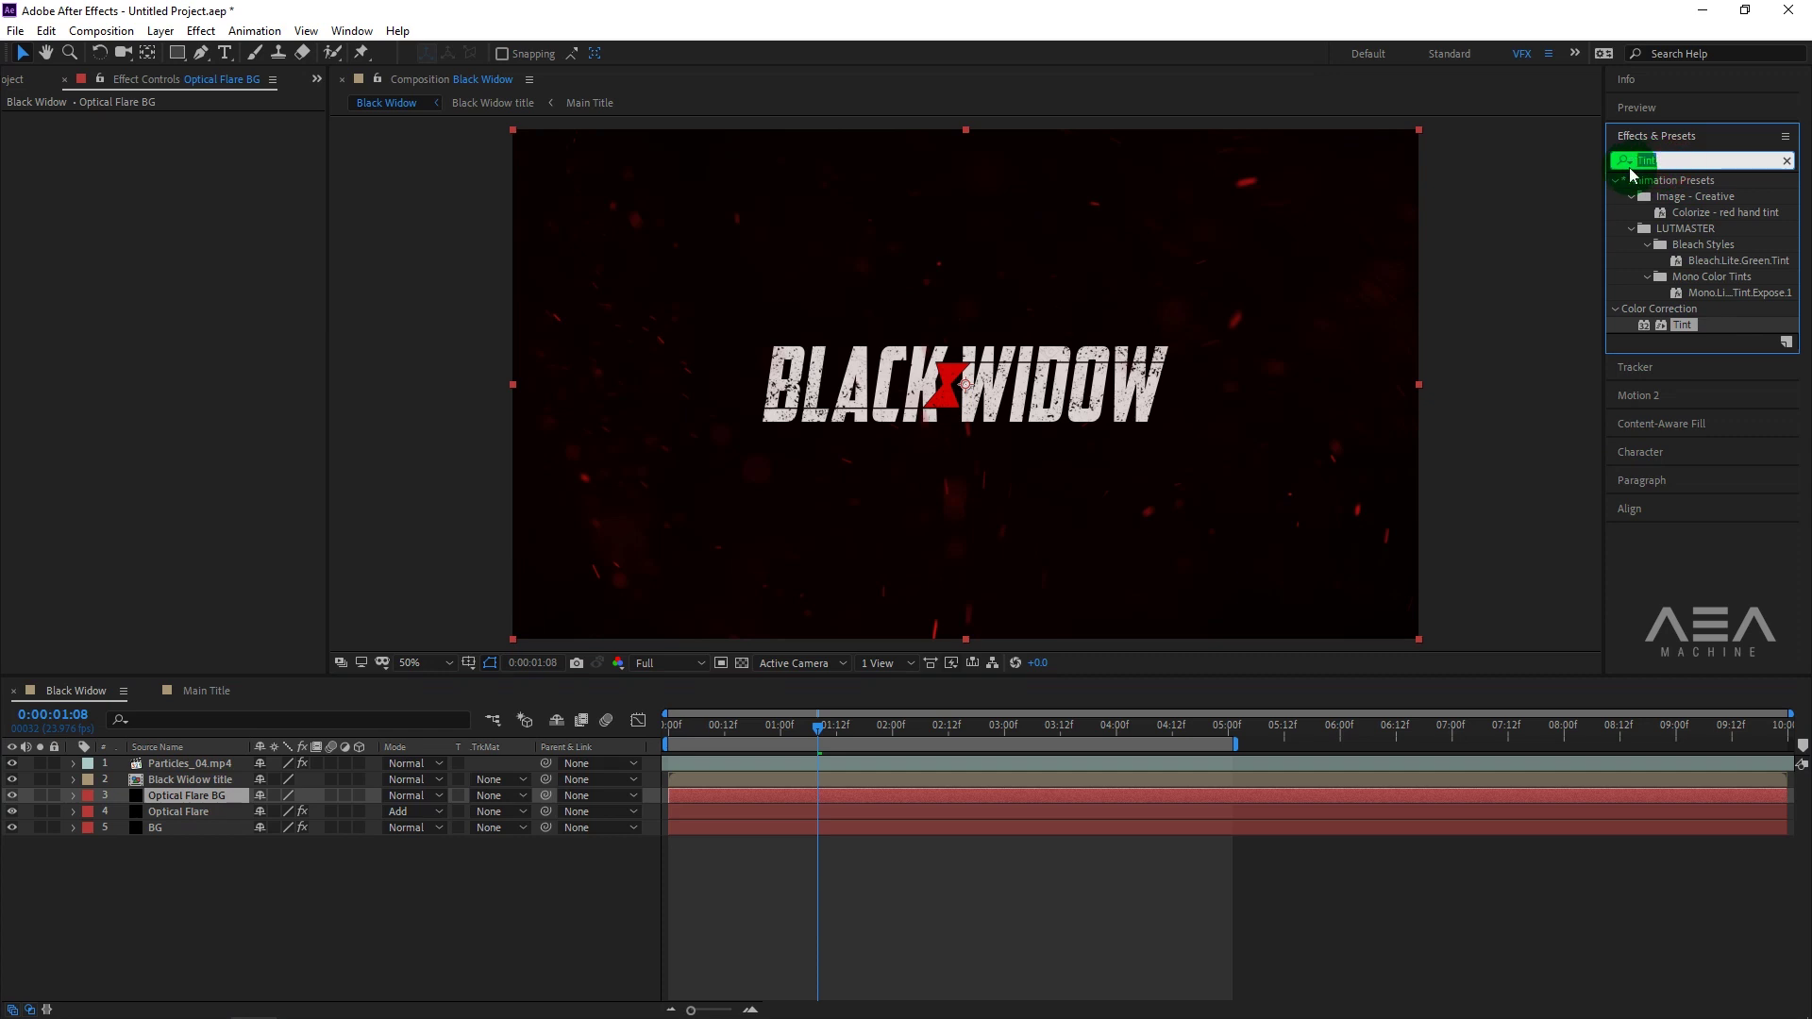
text(Opti)
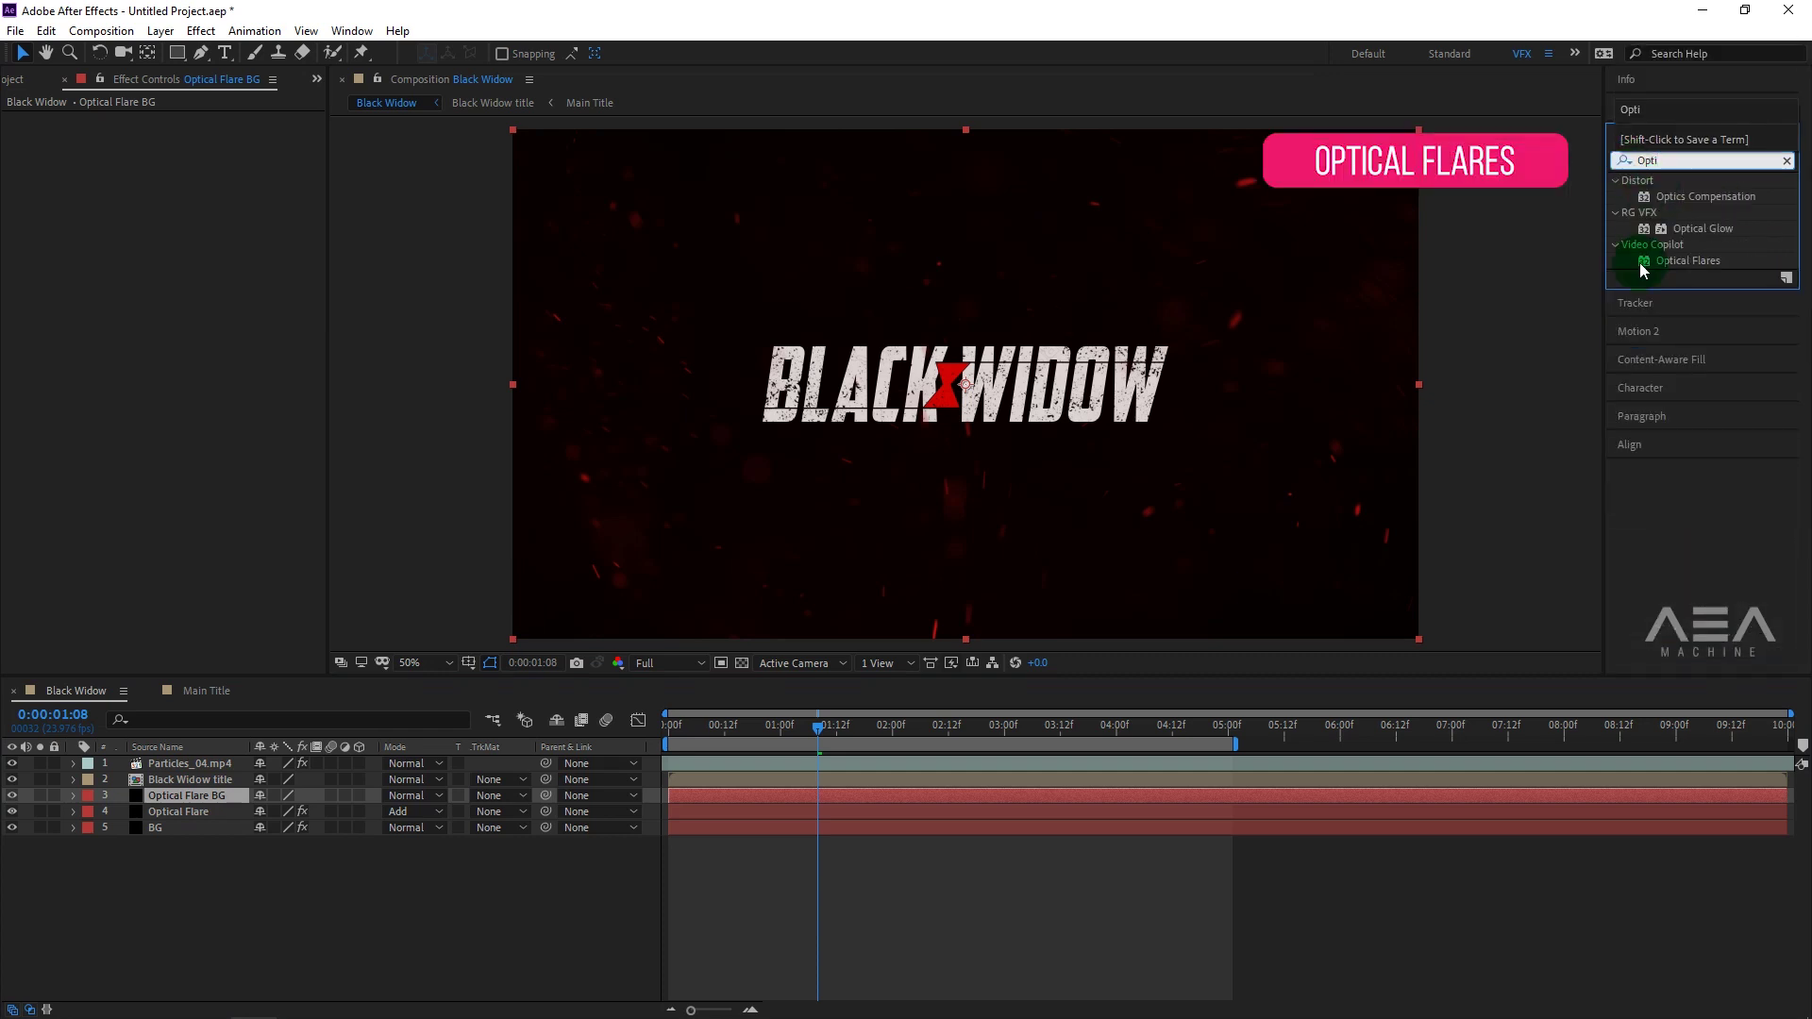
click(1687, 264)
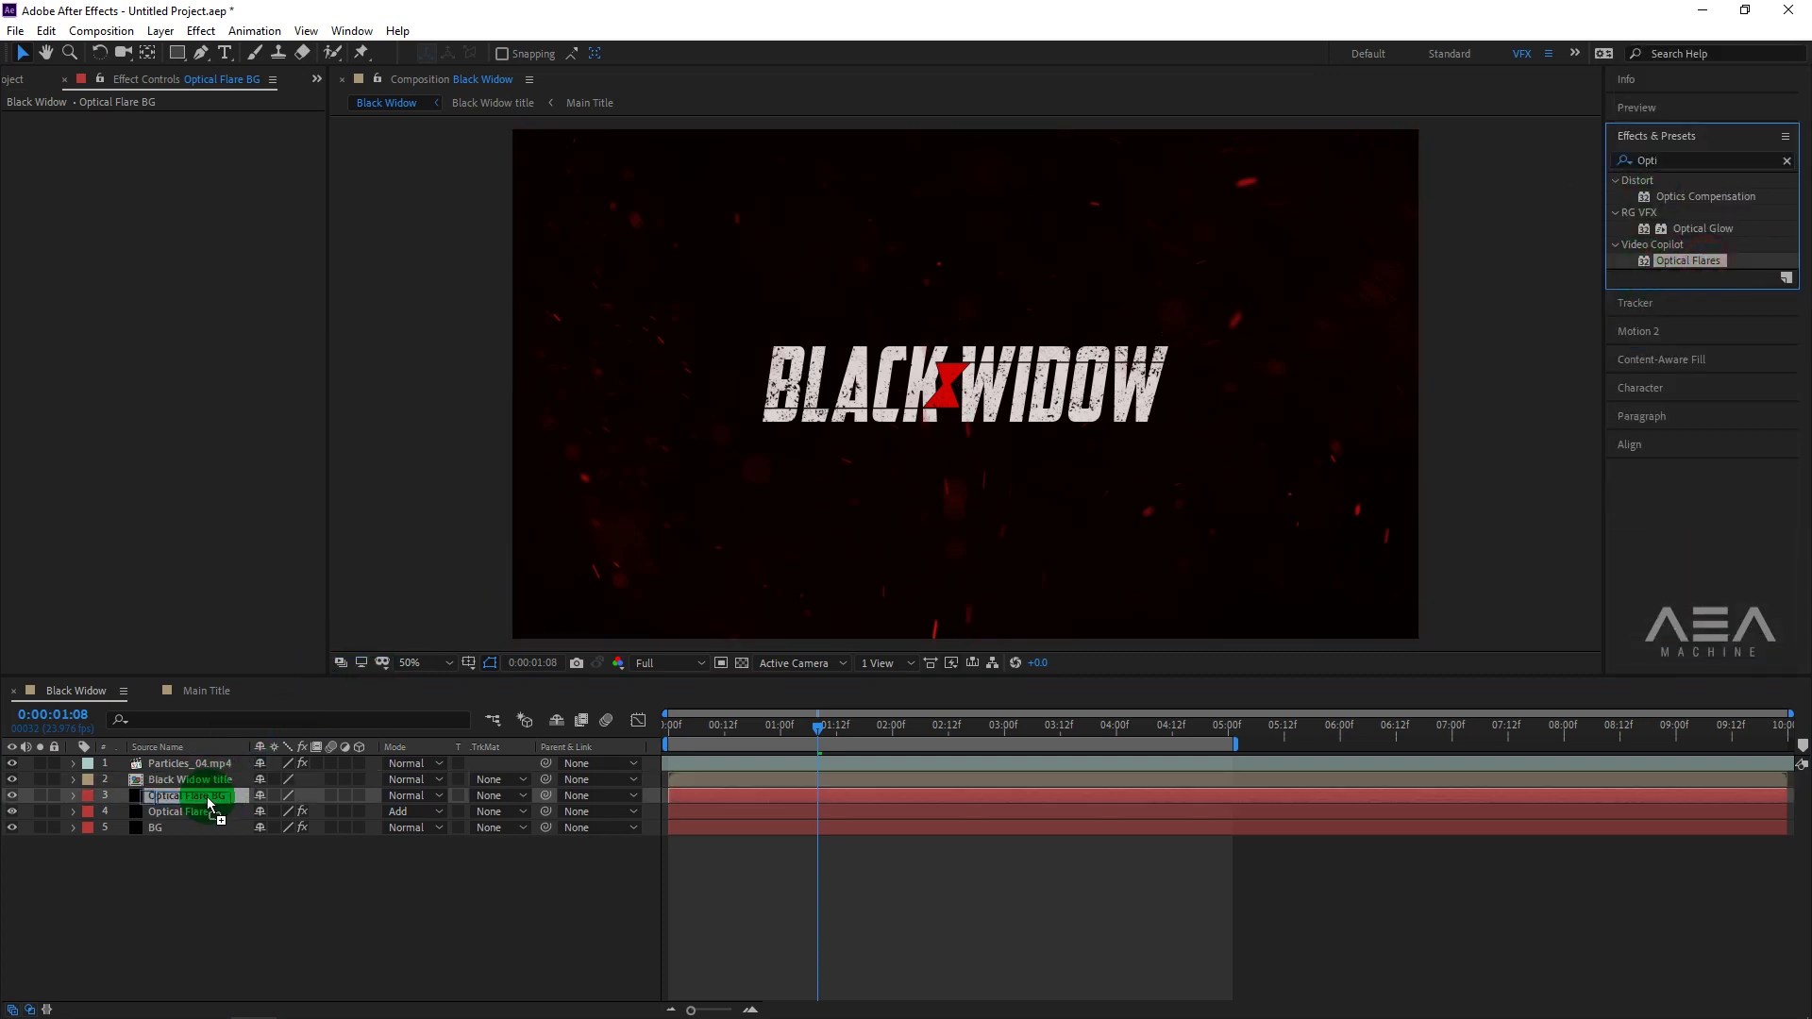
drag(1686, 268, 208, 800)
click(177, 486)
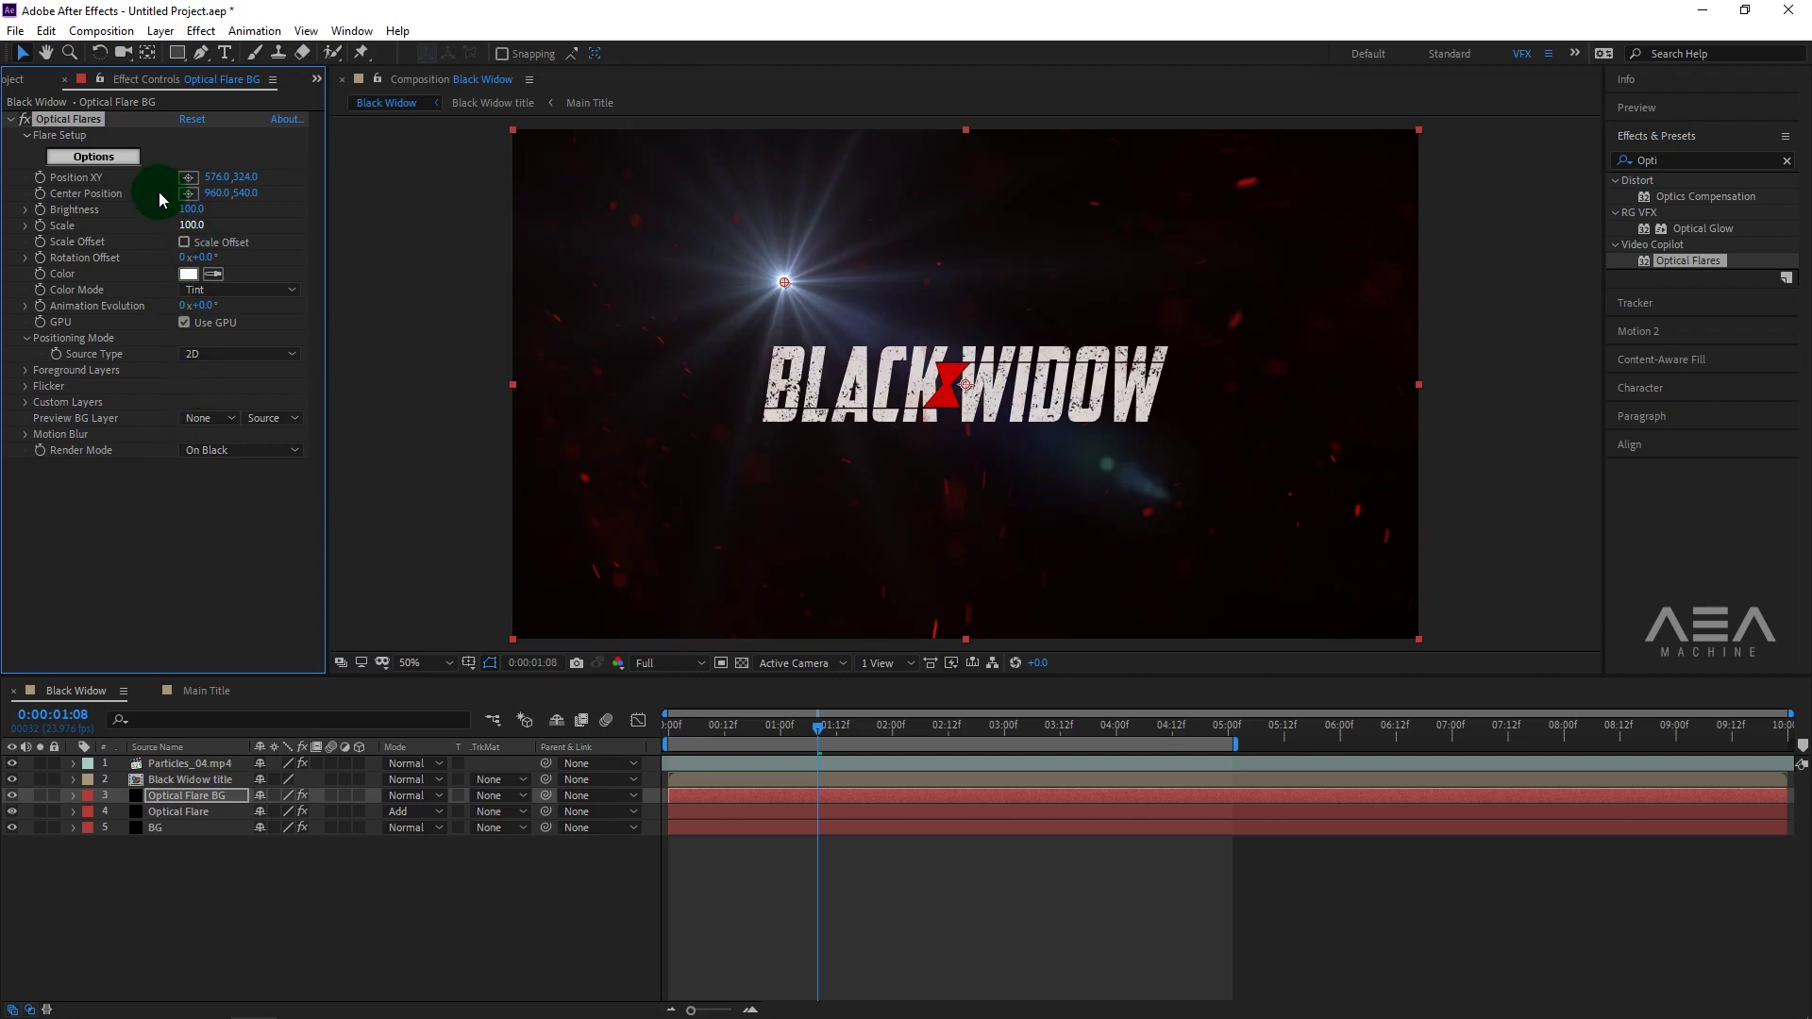
Clear the Optical Flares lens stack and build the flare from a single Glow element.
click(134, 162)
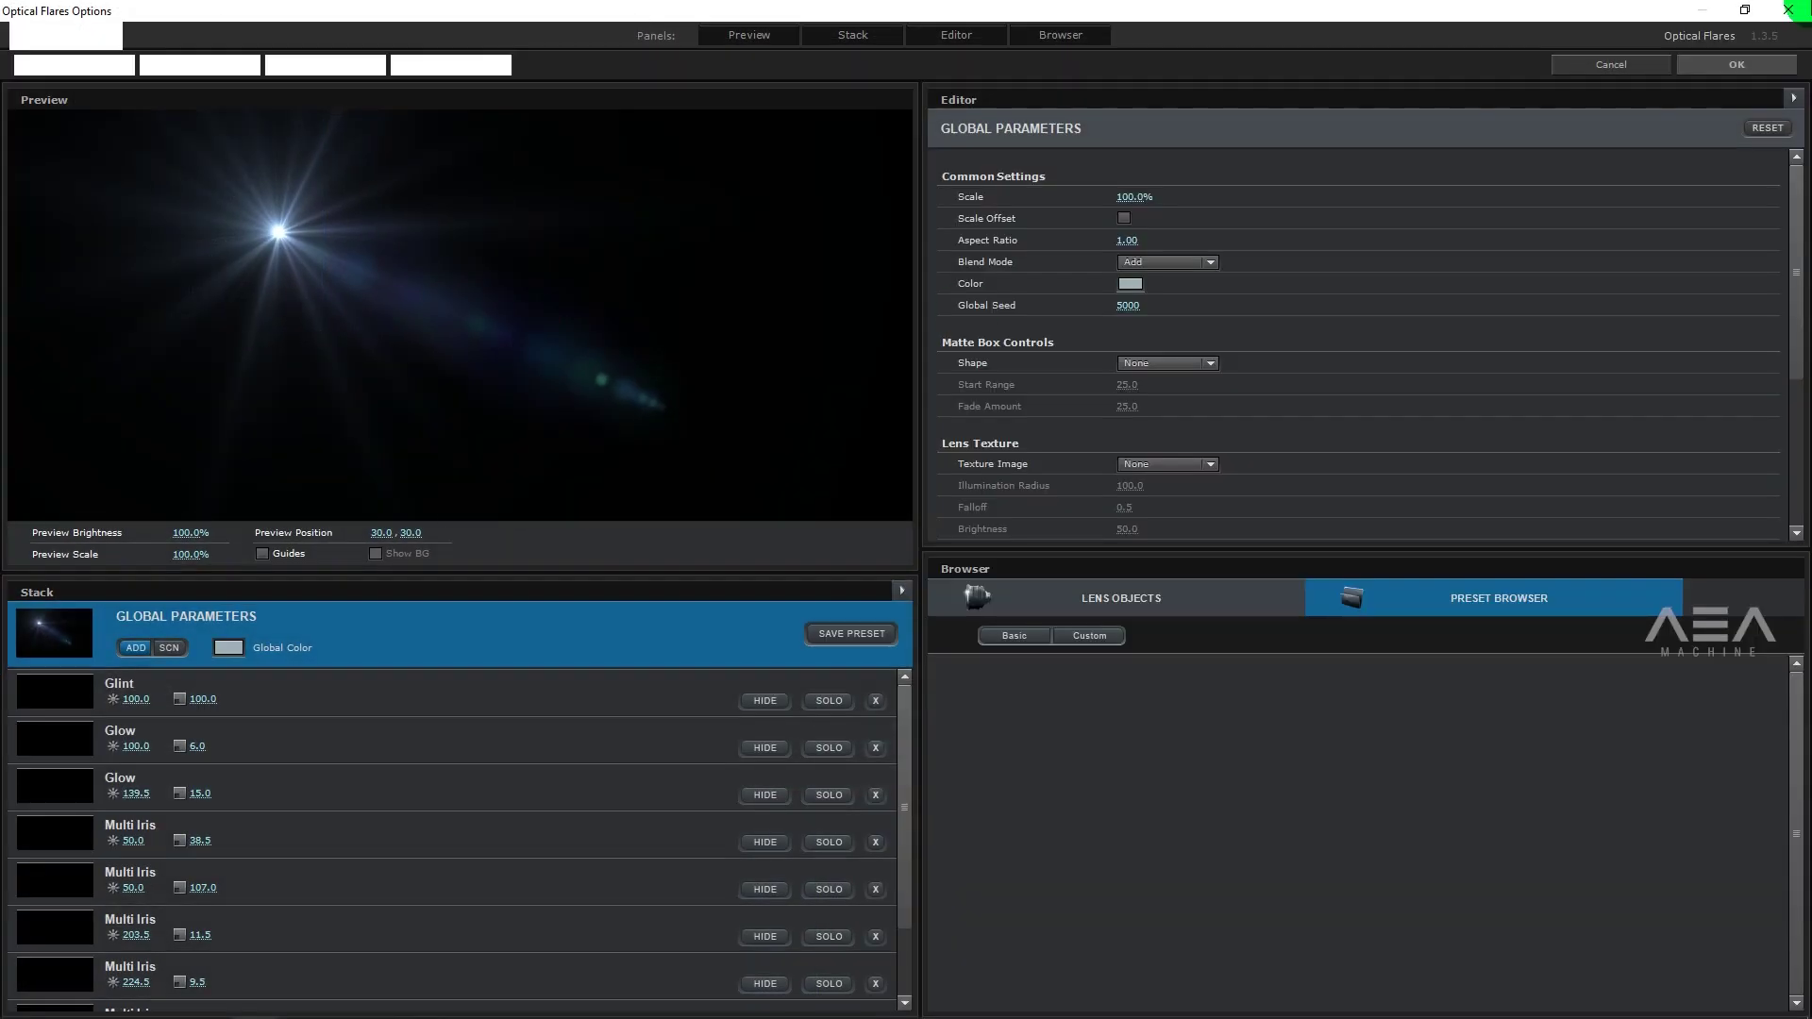
click(1095, 601)
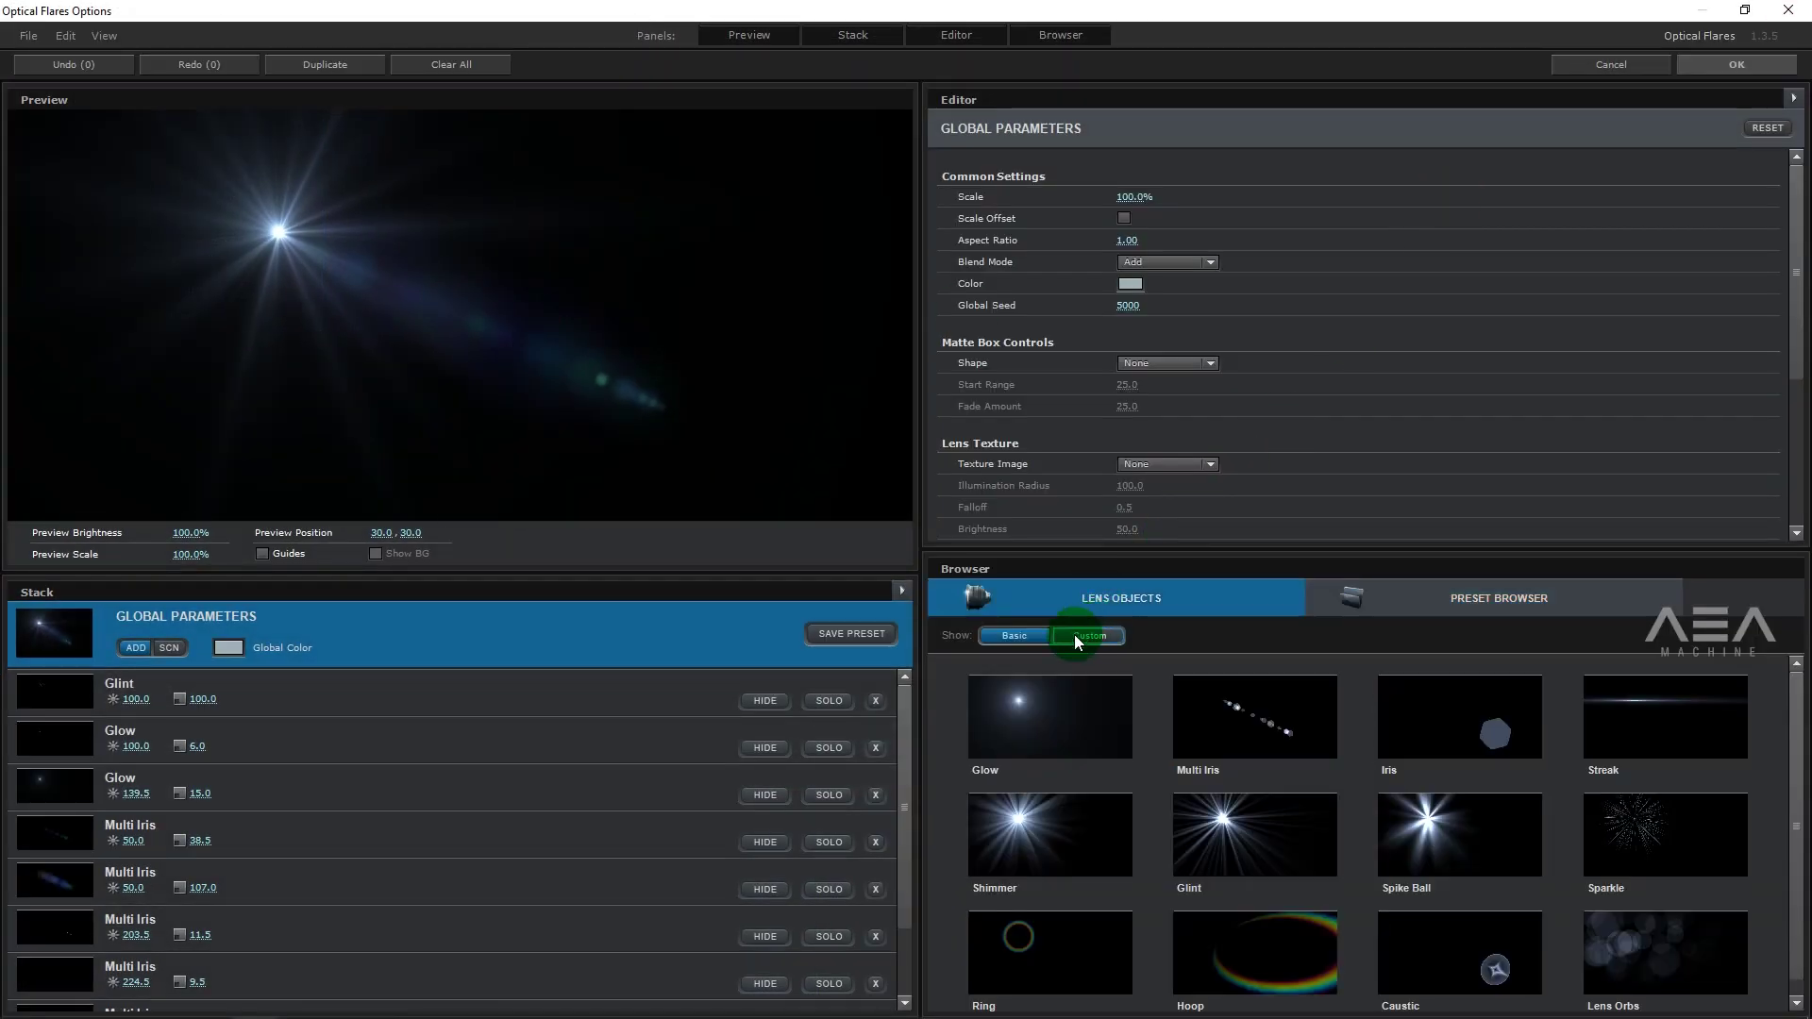
click(970, 634)
click(902, 593)
click(914, 711)
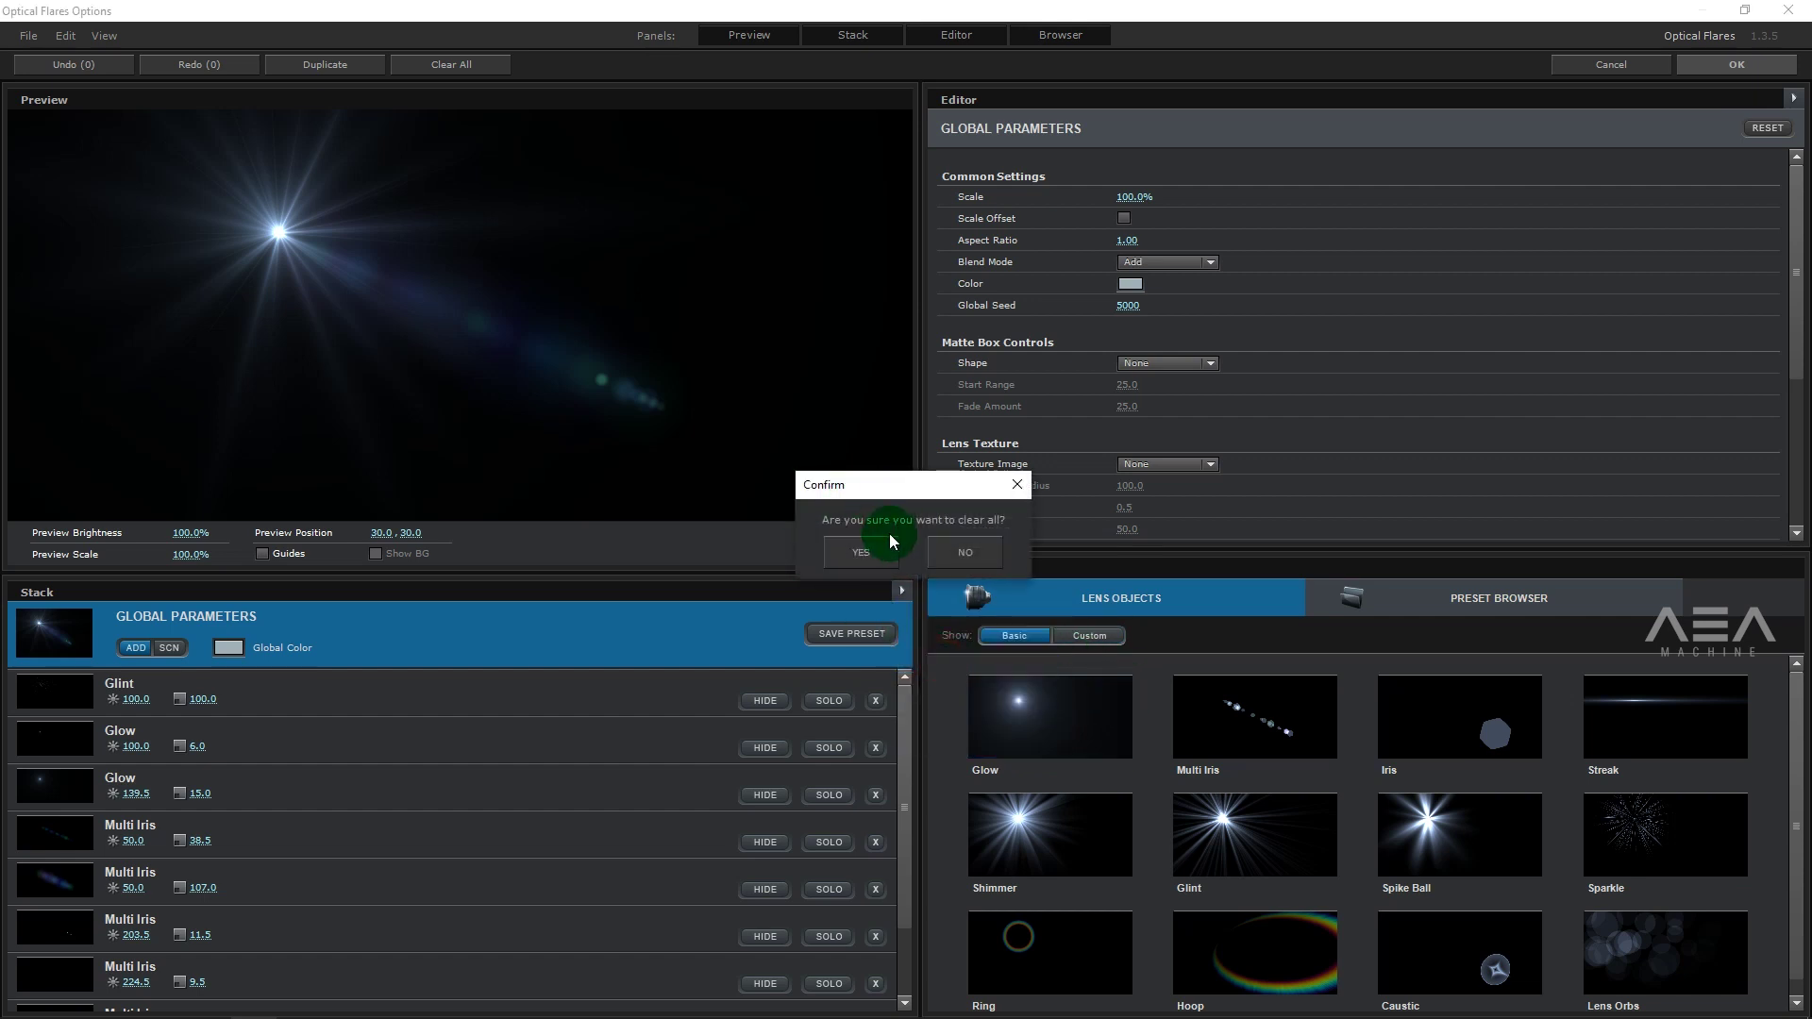
click(892, 542)
click(1000, 684)
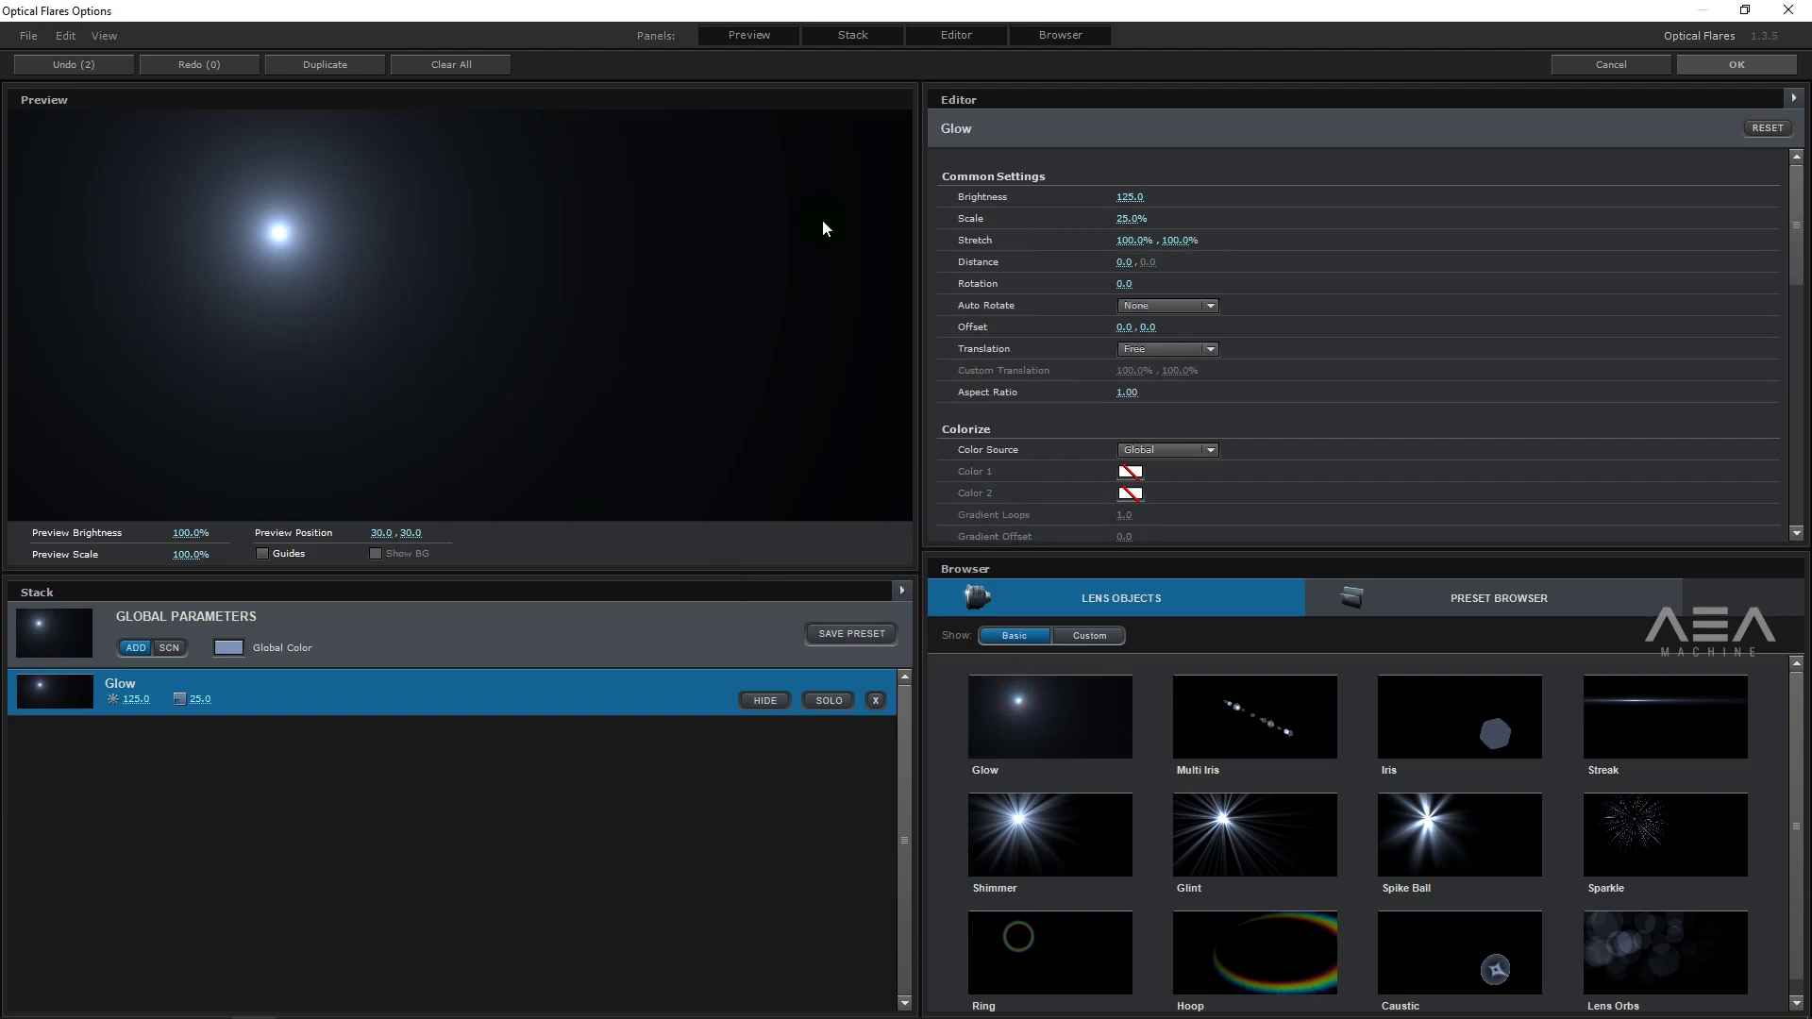
click(1741, 64)
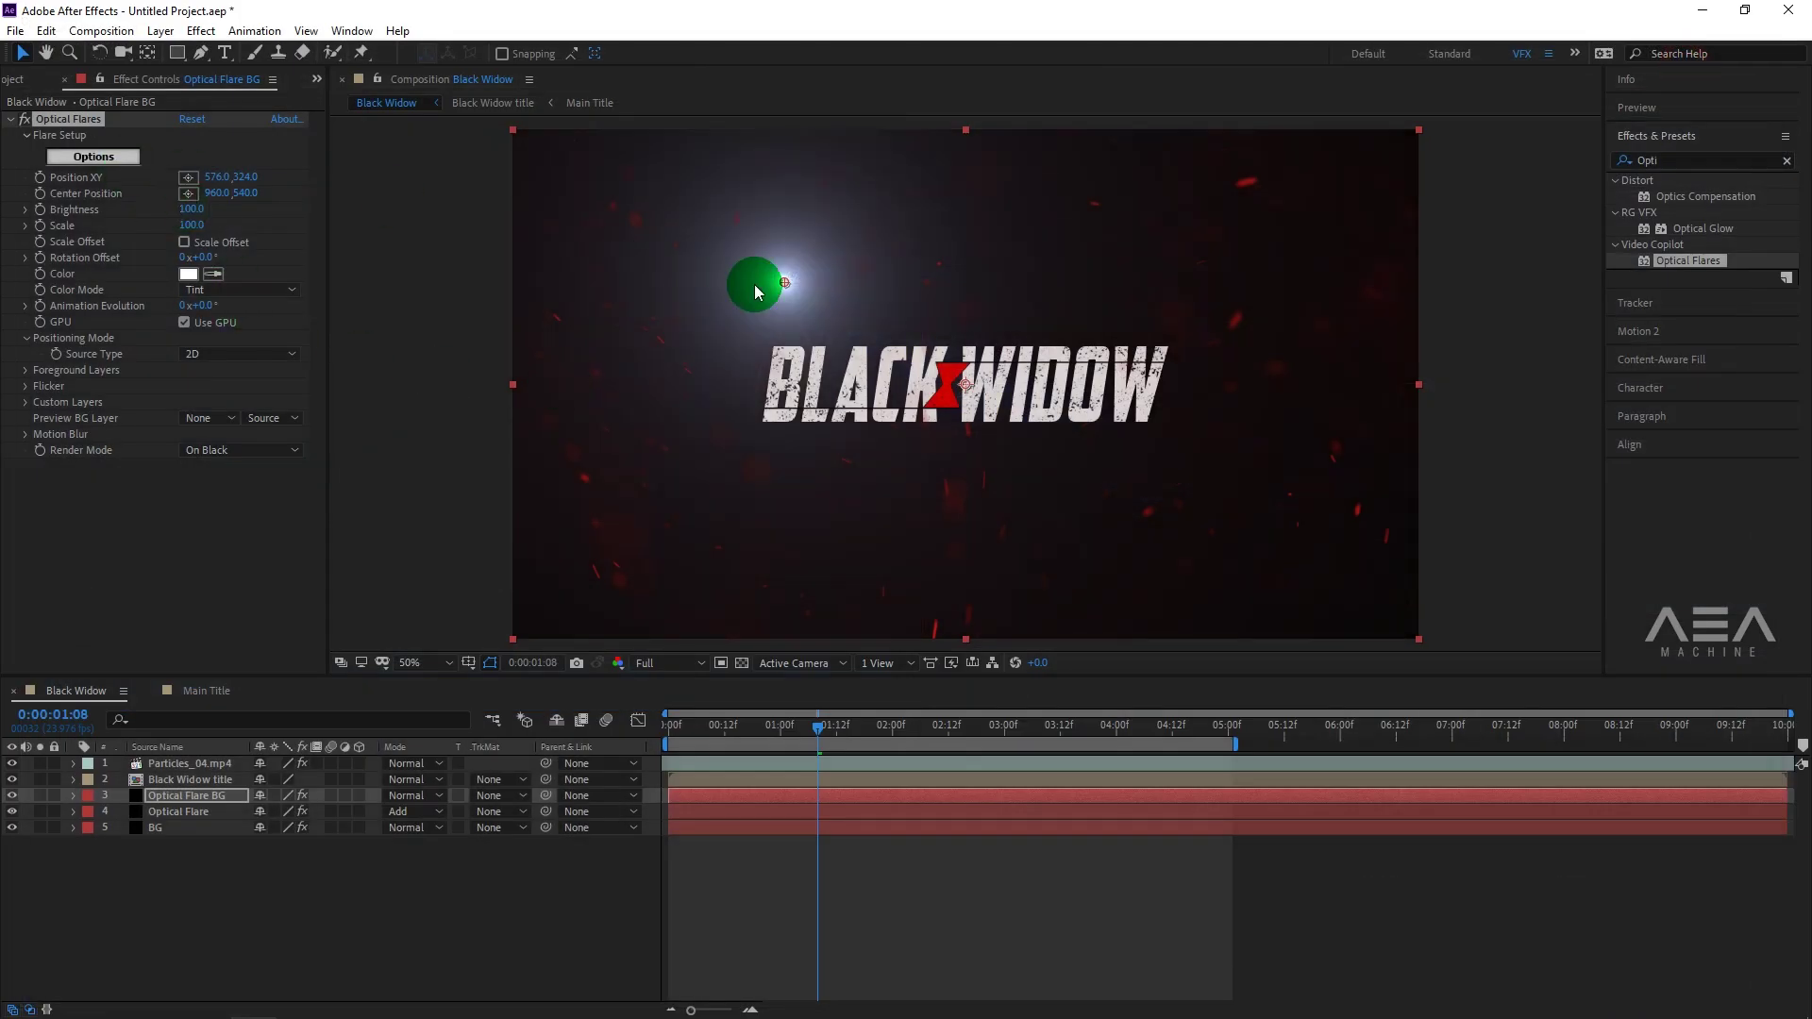
Move the glow's Position XY to the top edge and set the layer mode to Add.
drag(785, 283, 965, 60)
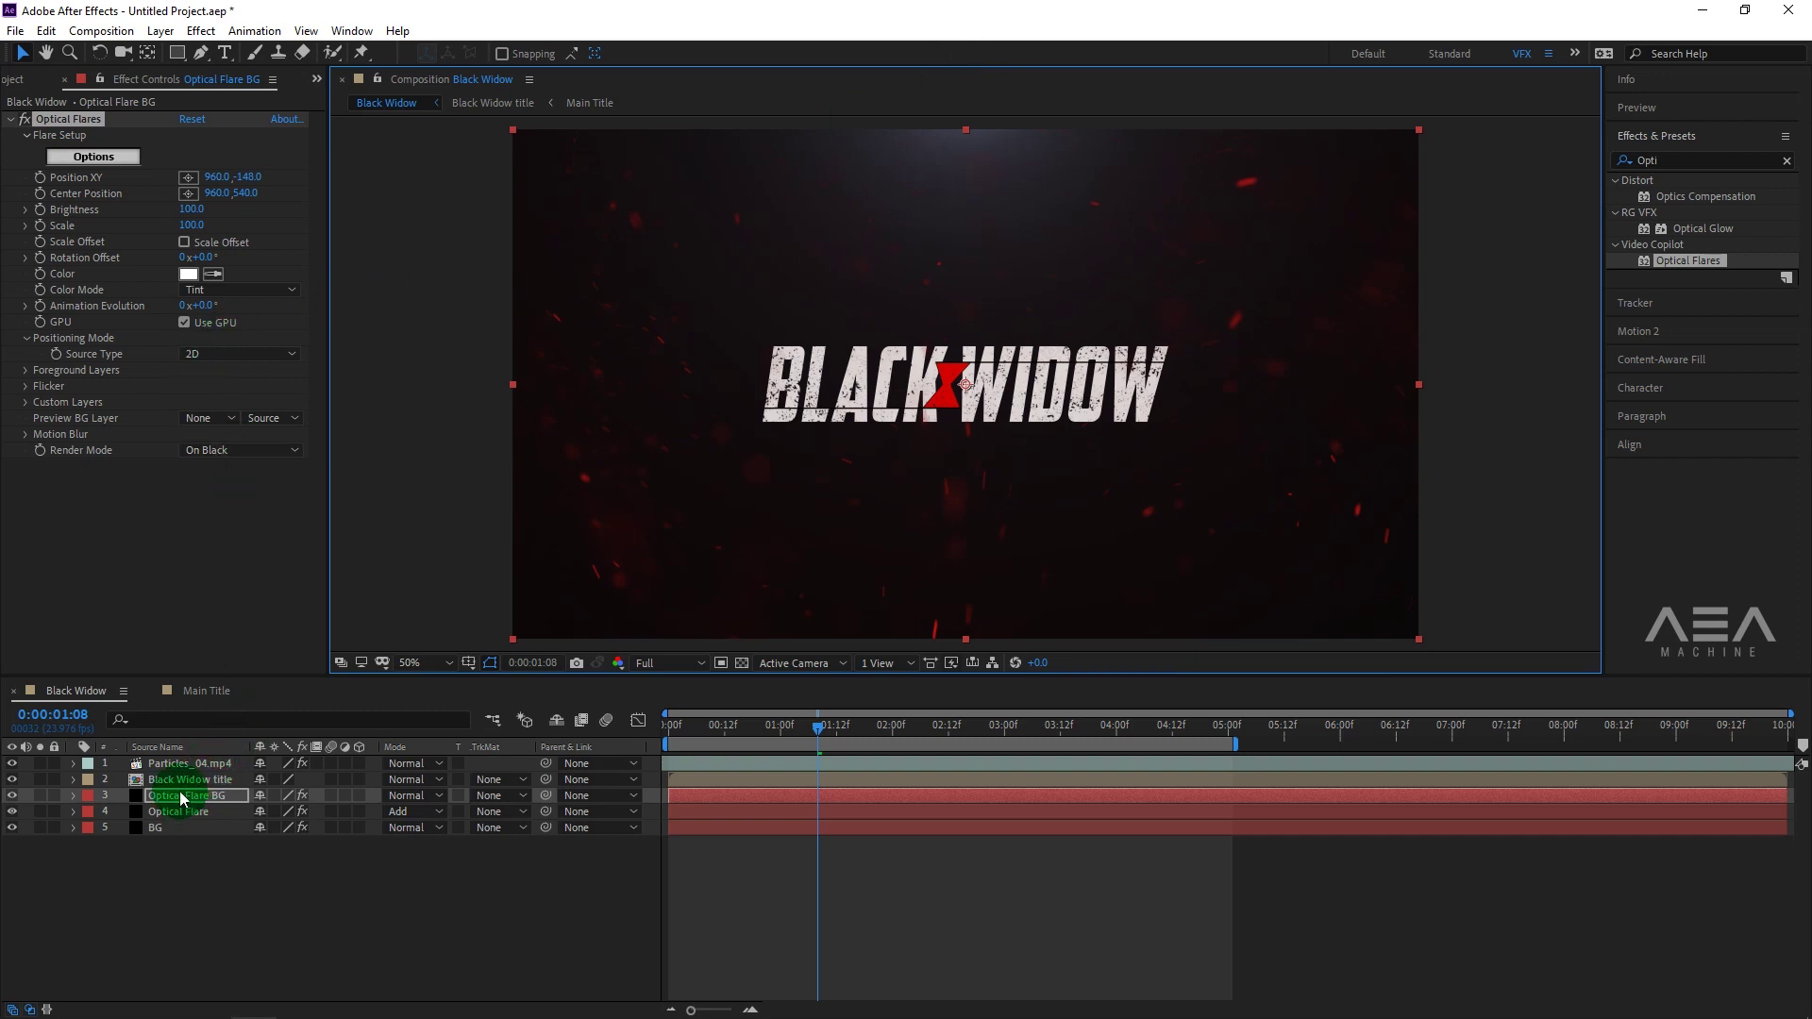
click(269, 796)
drag(407, 796, 487, 391)
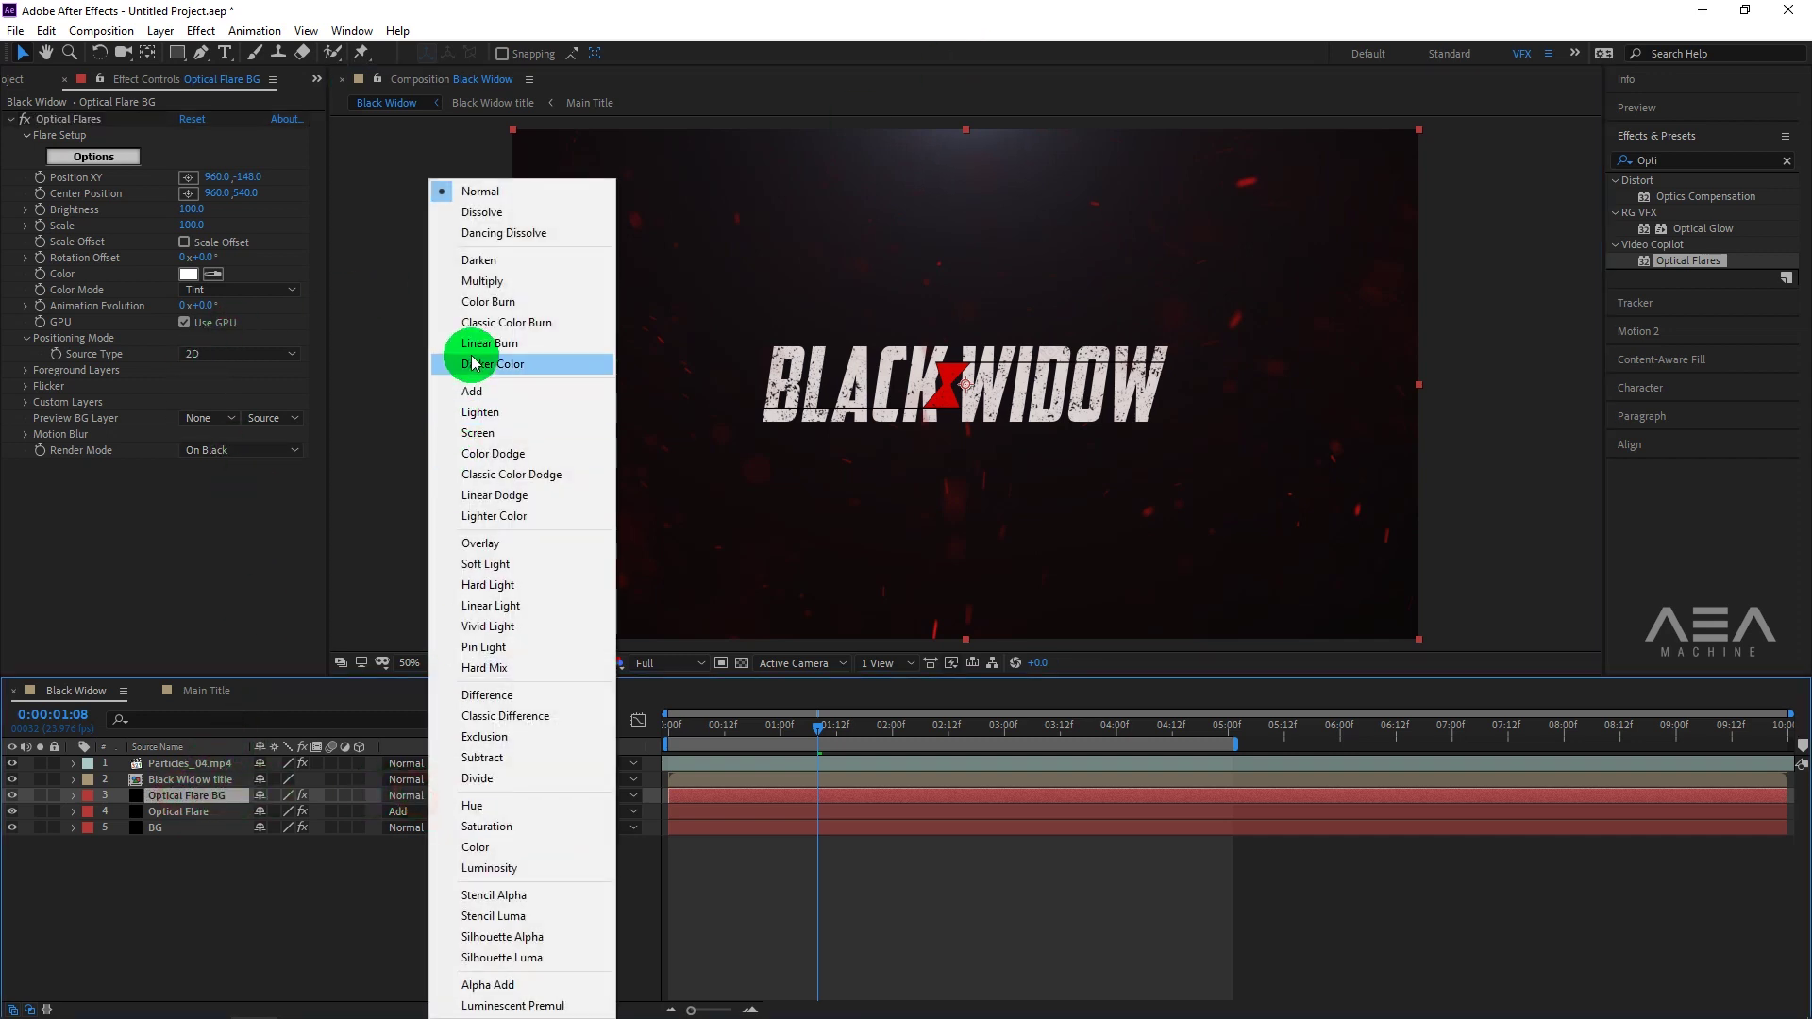
click(479, 867)
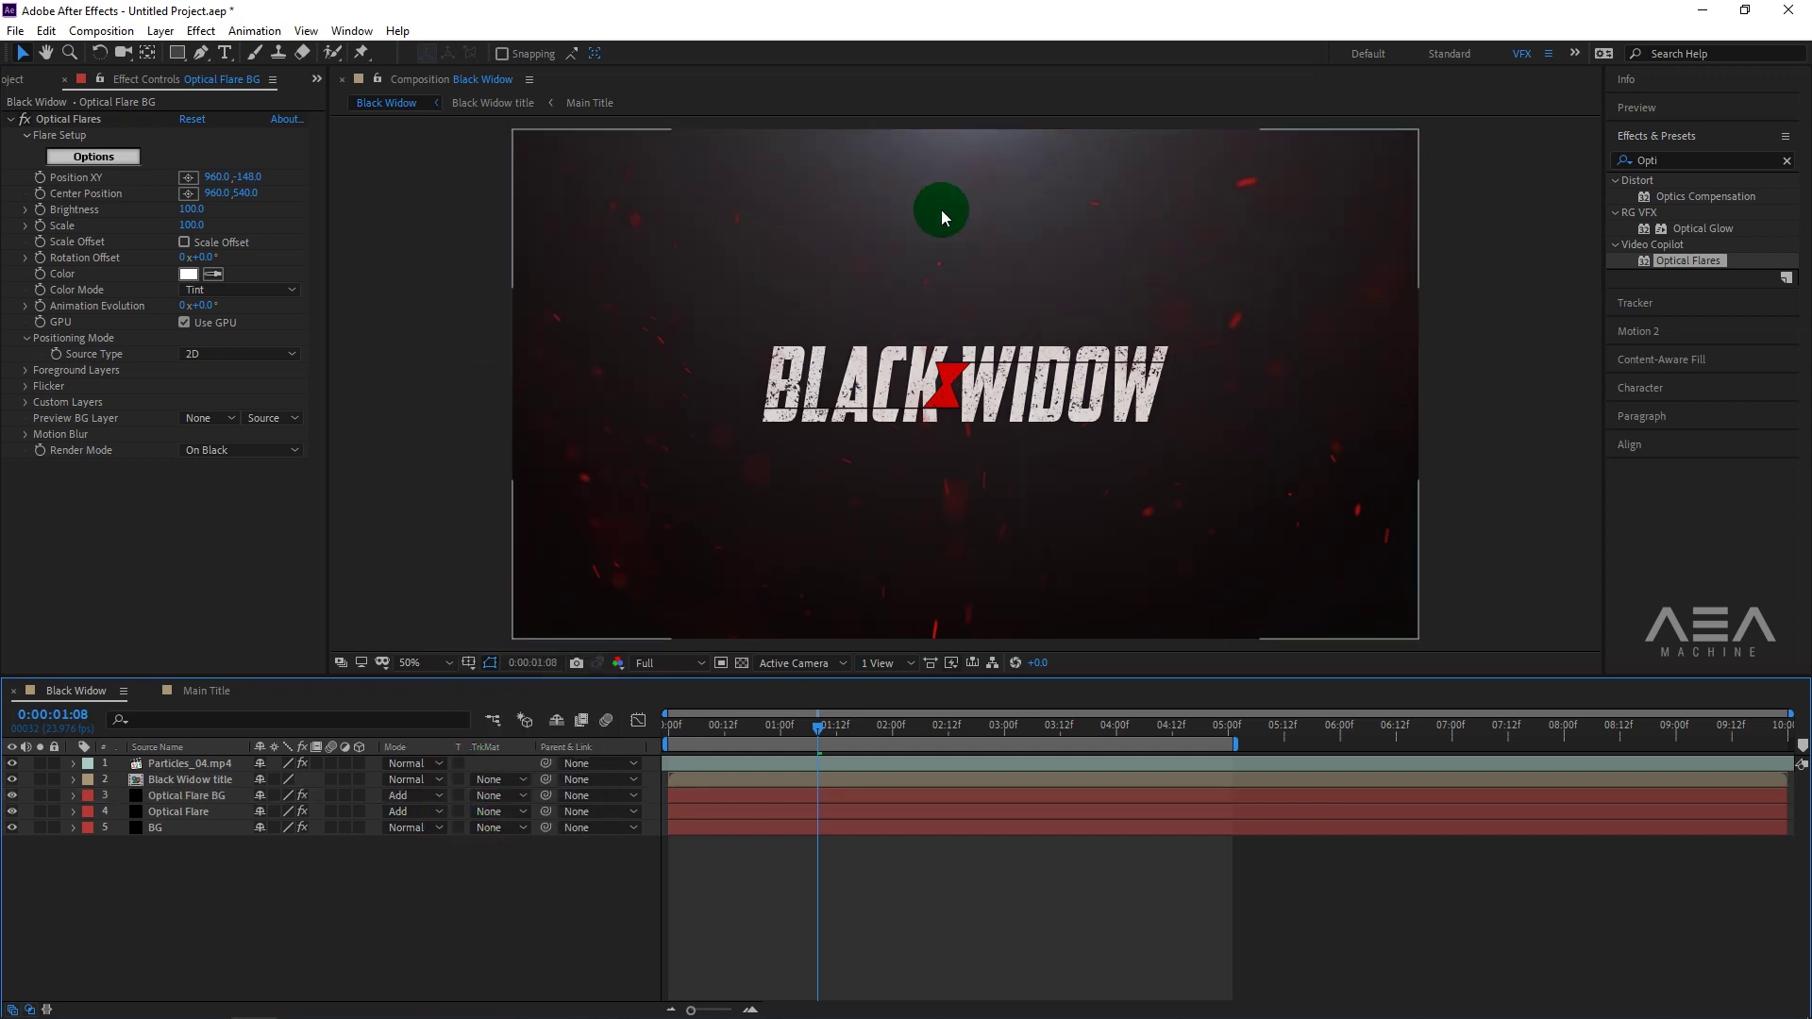
Lower the Optical Flares Brightness to 60.
click(191, 211)
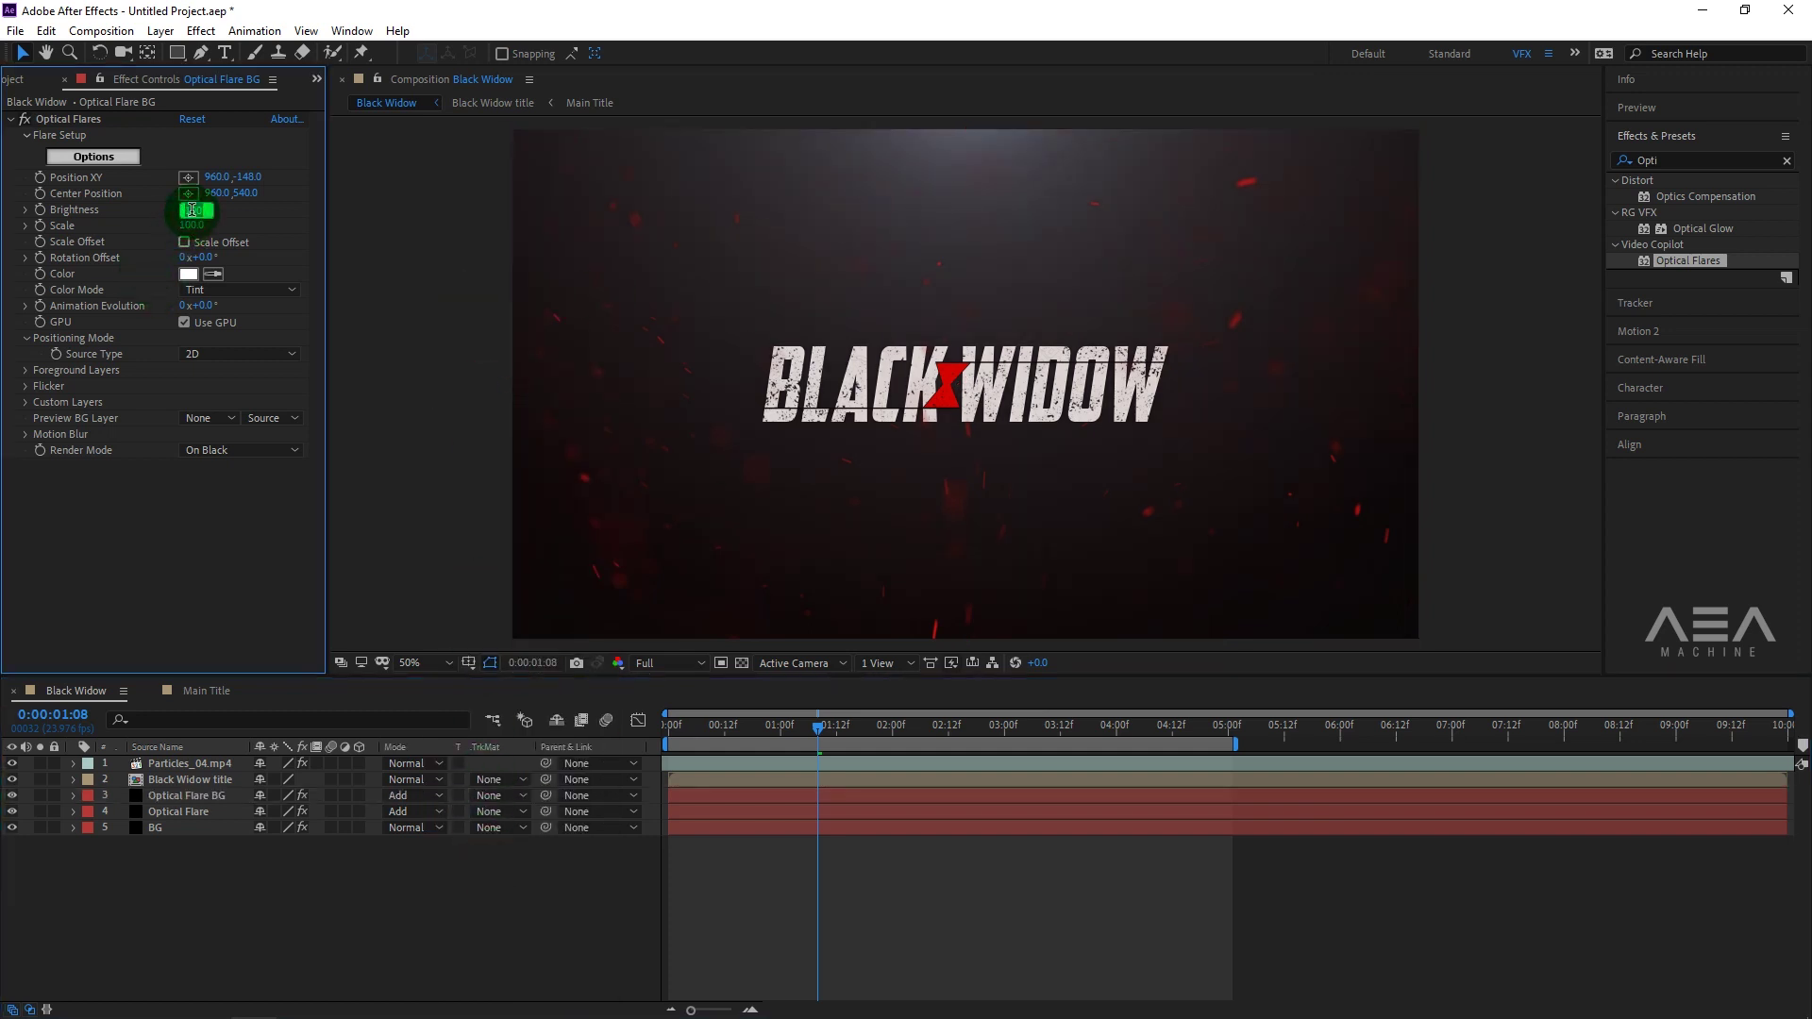
text(60)
click(172, 540)
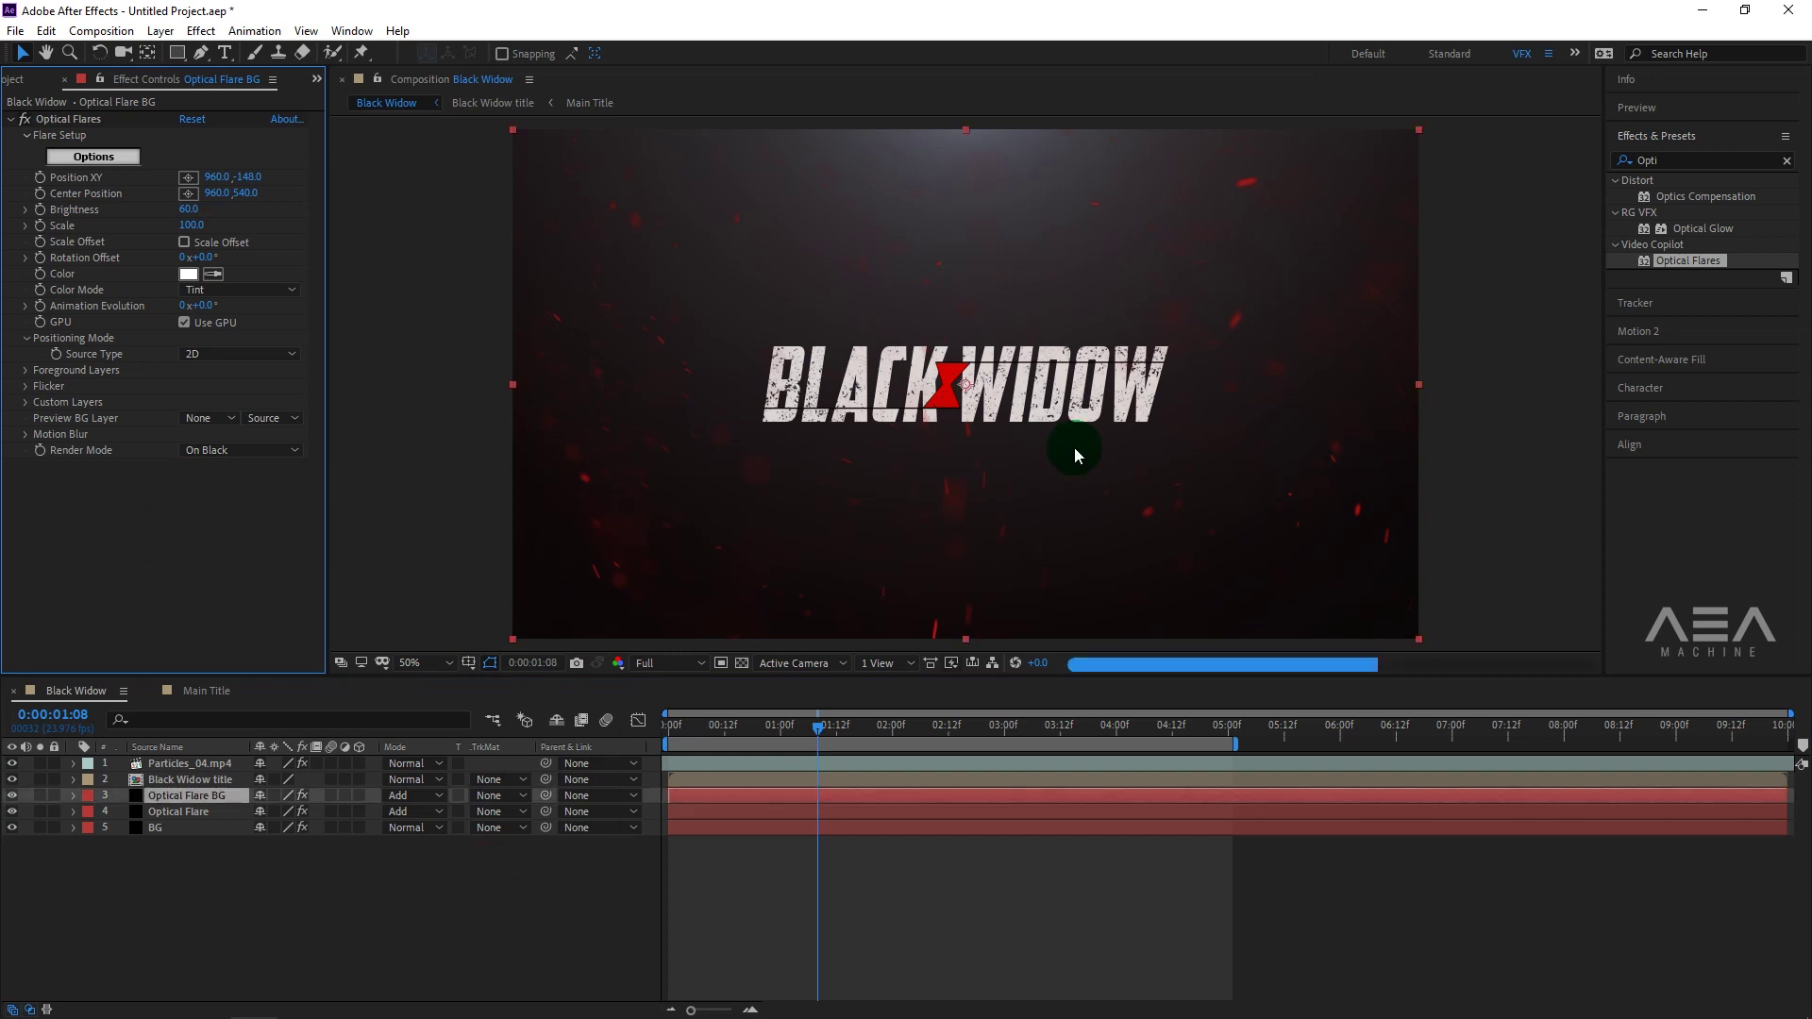
click(71, 824)
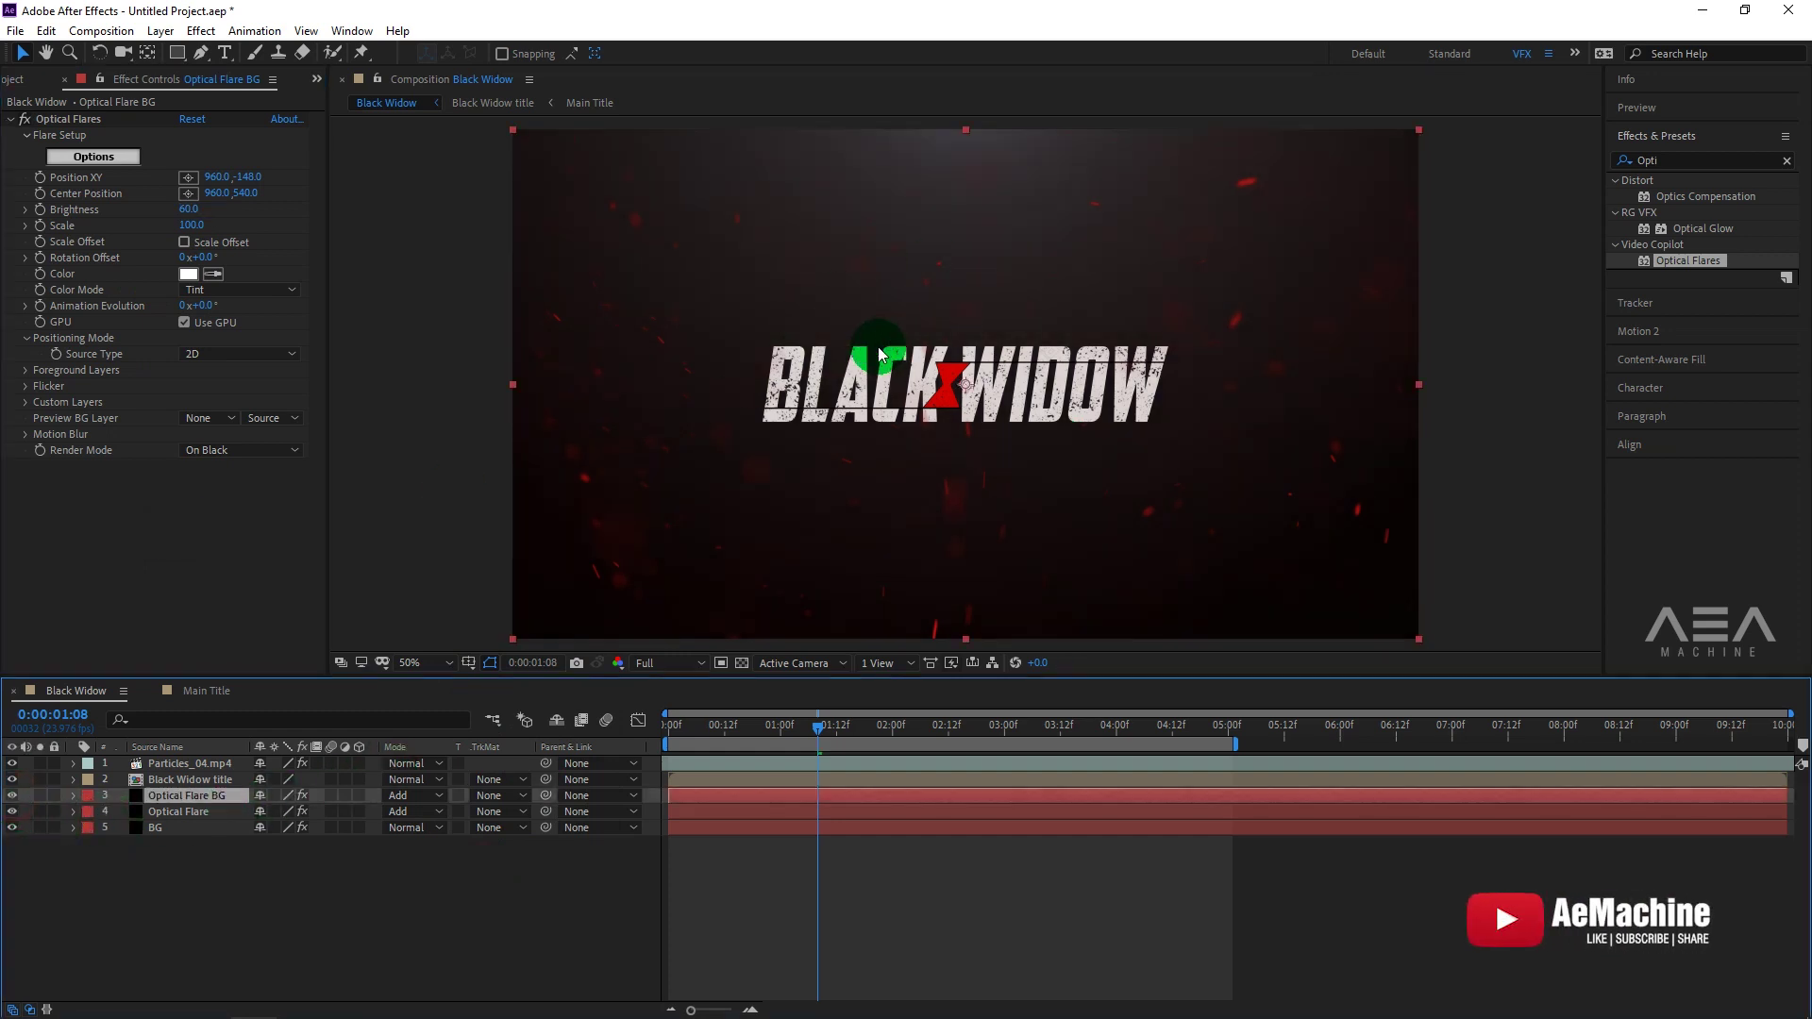
Set the Optical Flares Color to a pale pink (FFB0B0).
click(188, 274)
drag(243, 392, 158, 337)
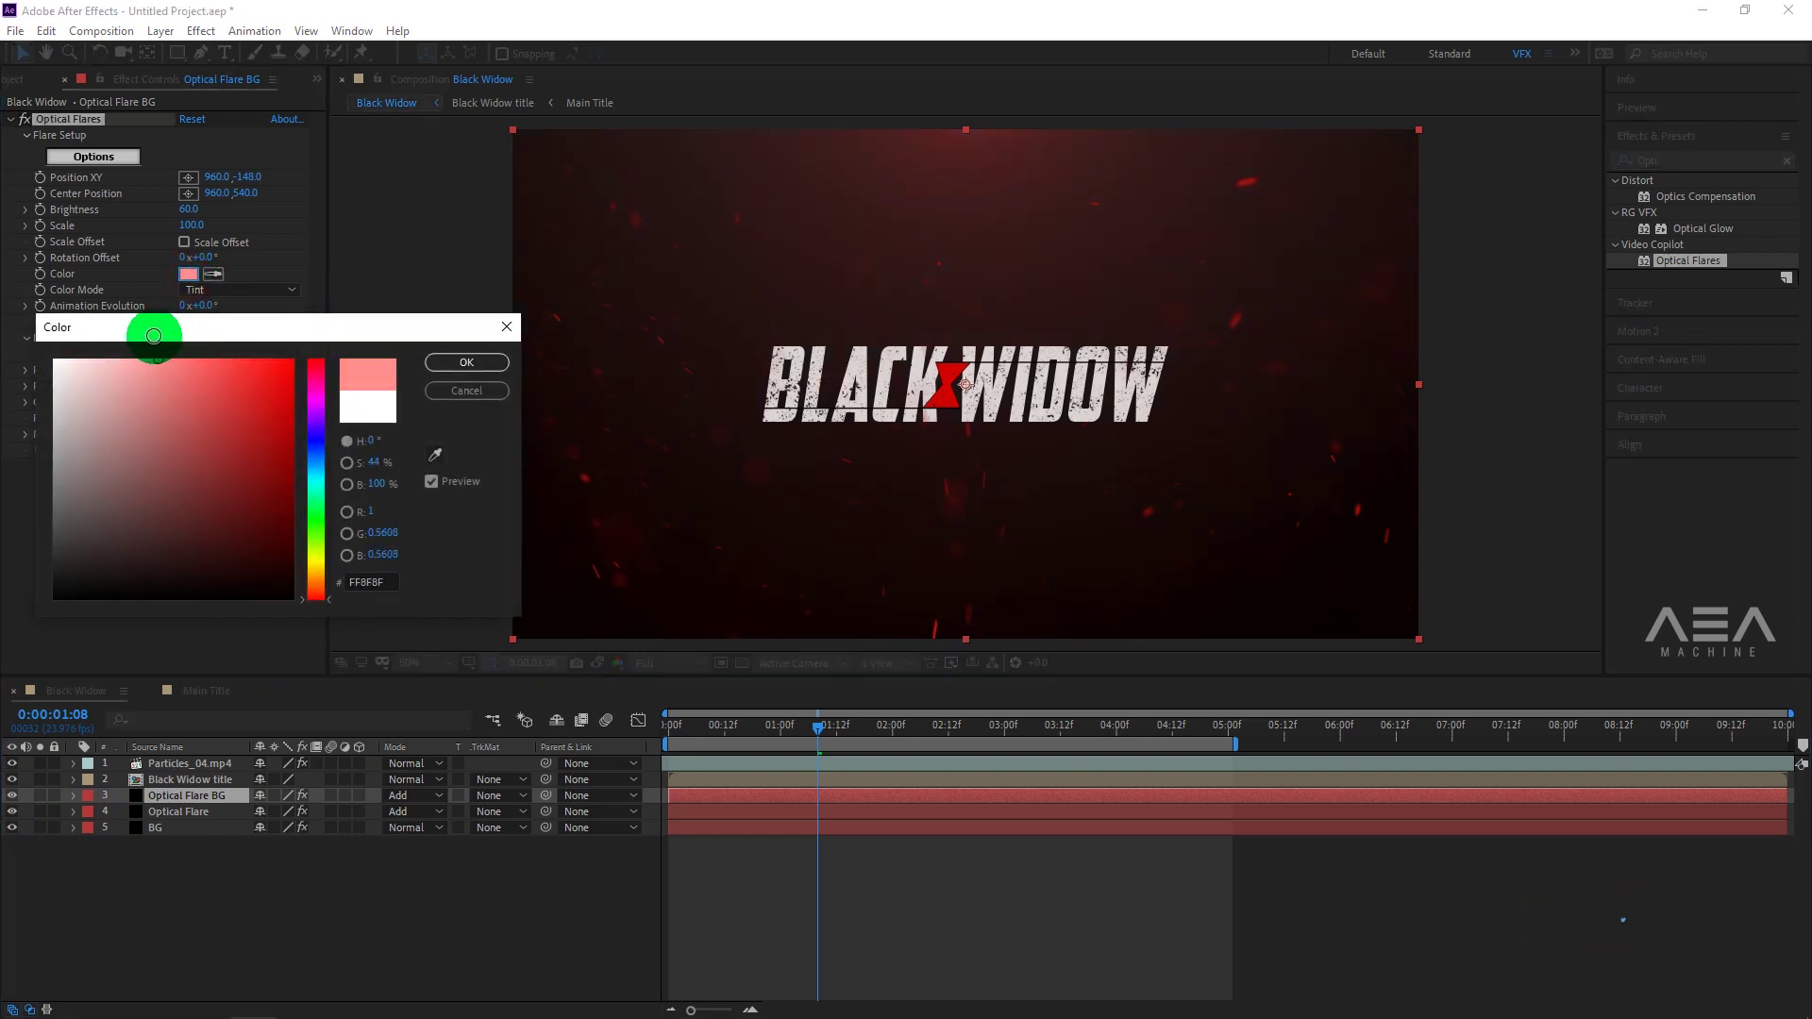
drag(137, 332, 132, 331)
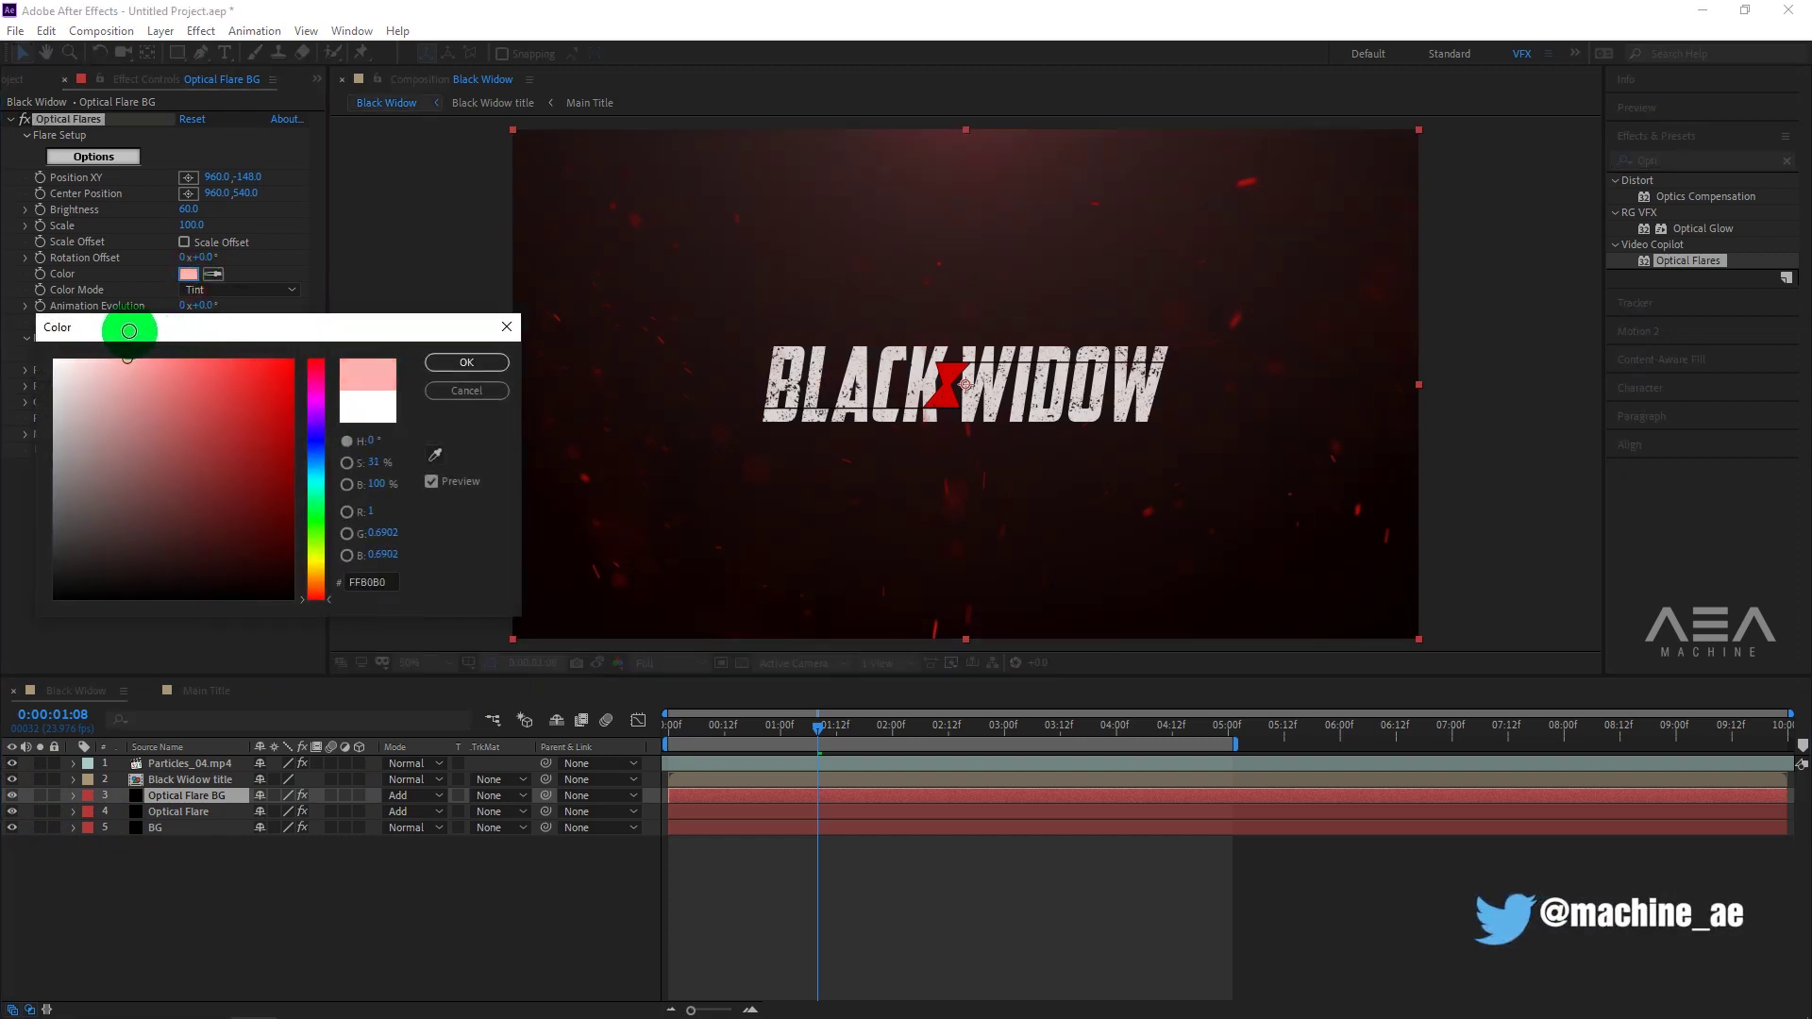
click(463, 368)
click(210, 881)
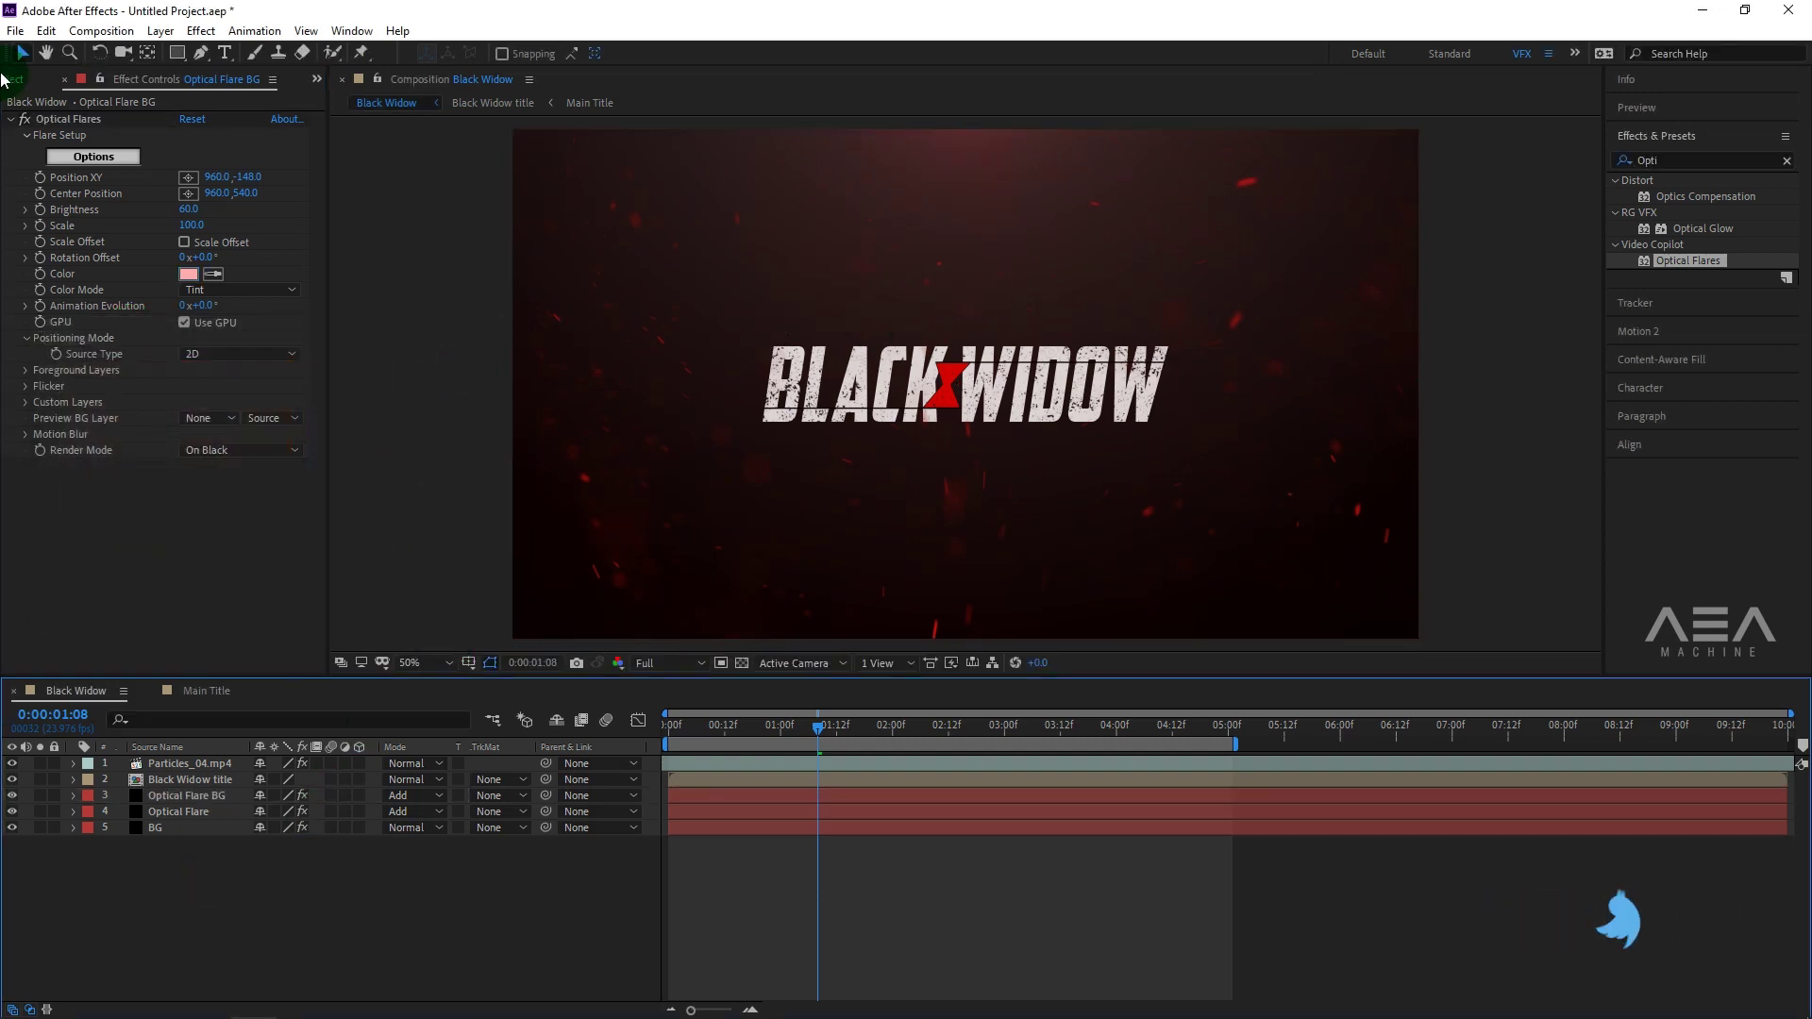
Set the flare's Flicker Speed to 20 and Amount to 20, then collapse the effect.
click(26, 386)
click(190, 419)
text(0)
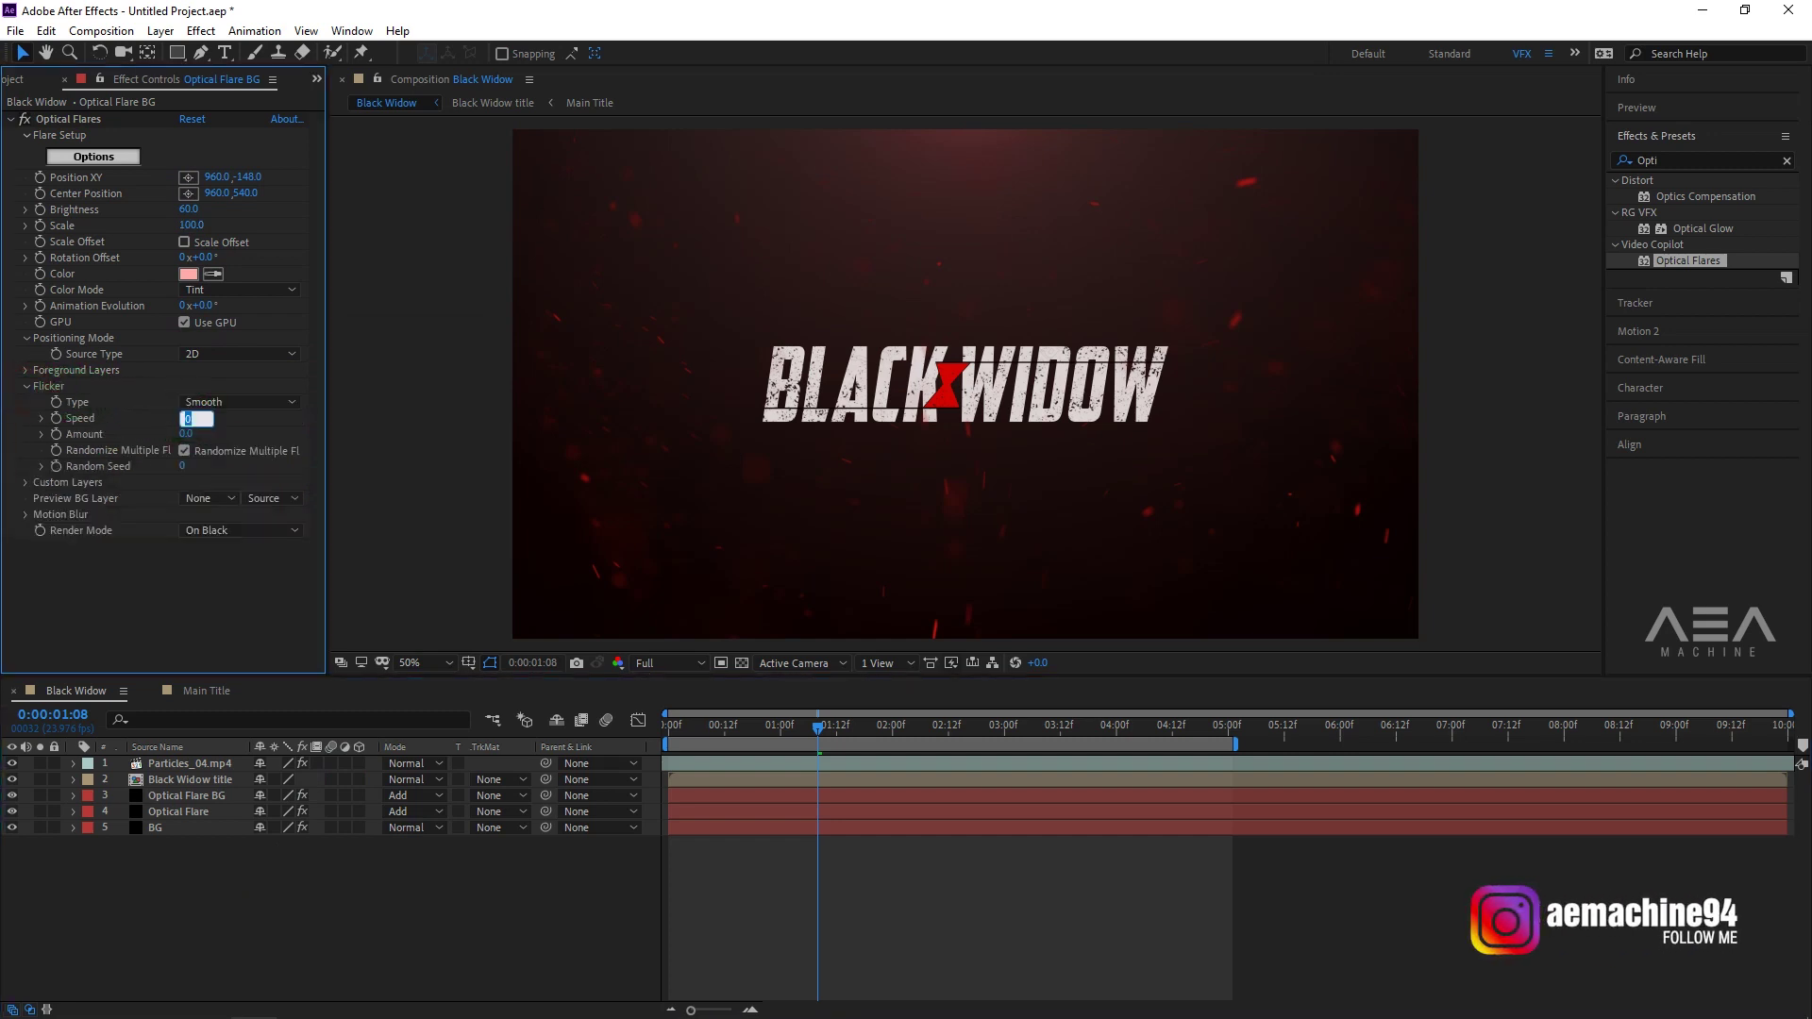
click(187, 433)
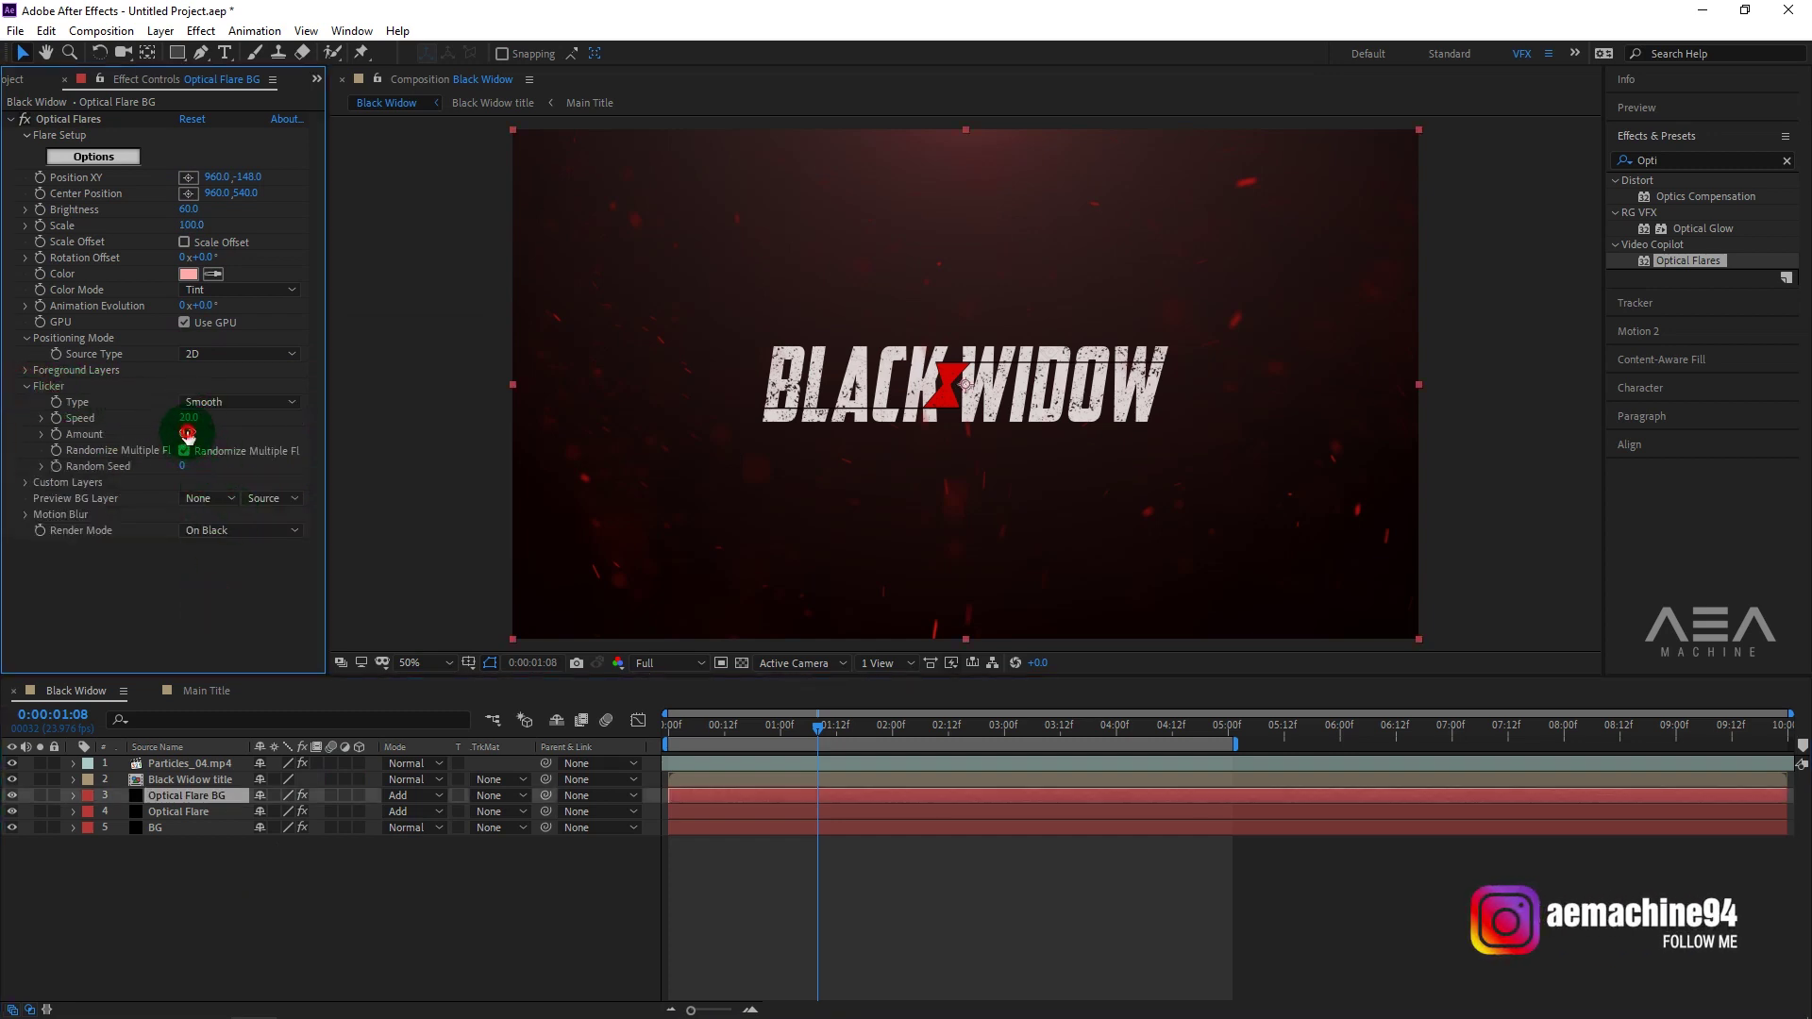
text(20)
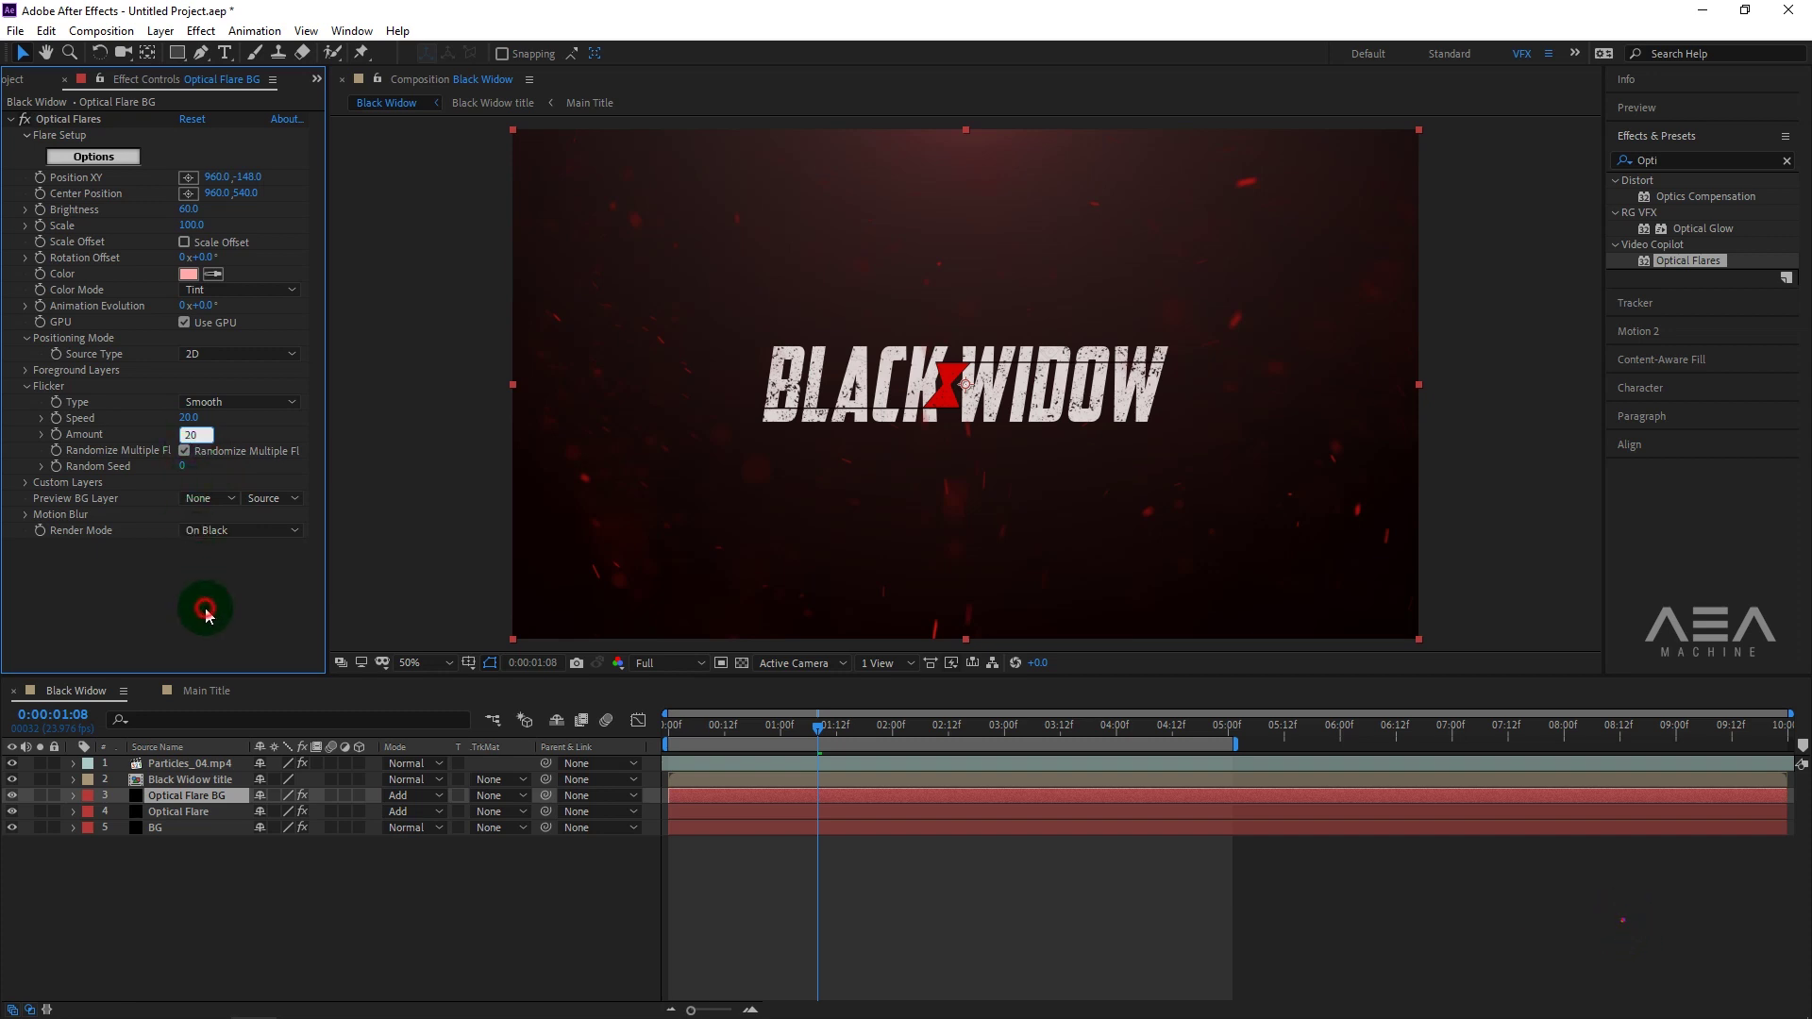
click(10, 119)
click(406, 915)
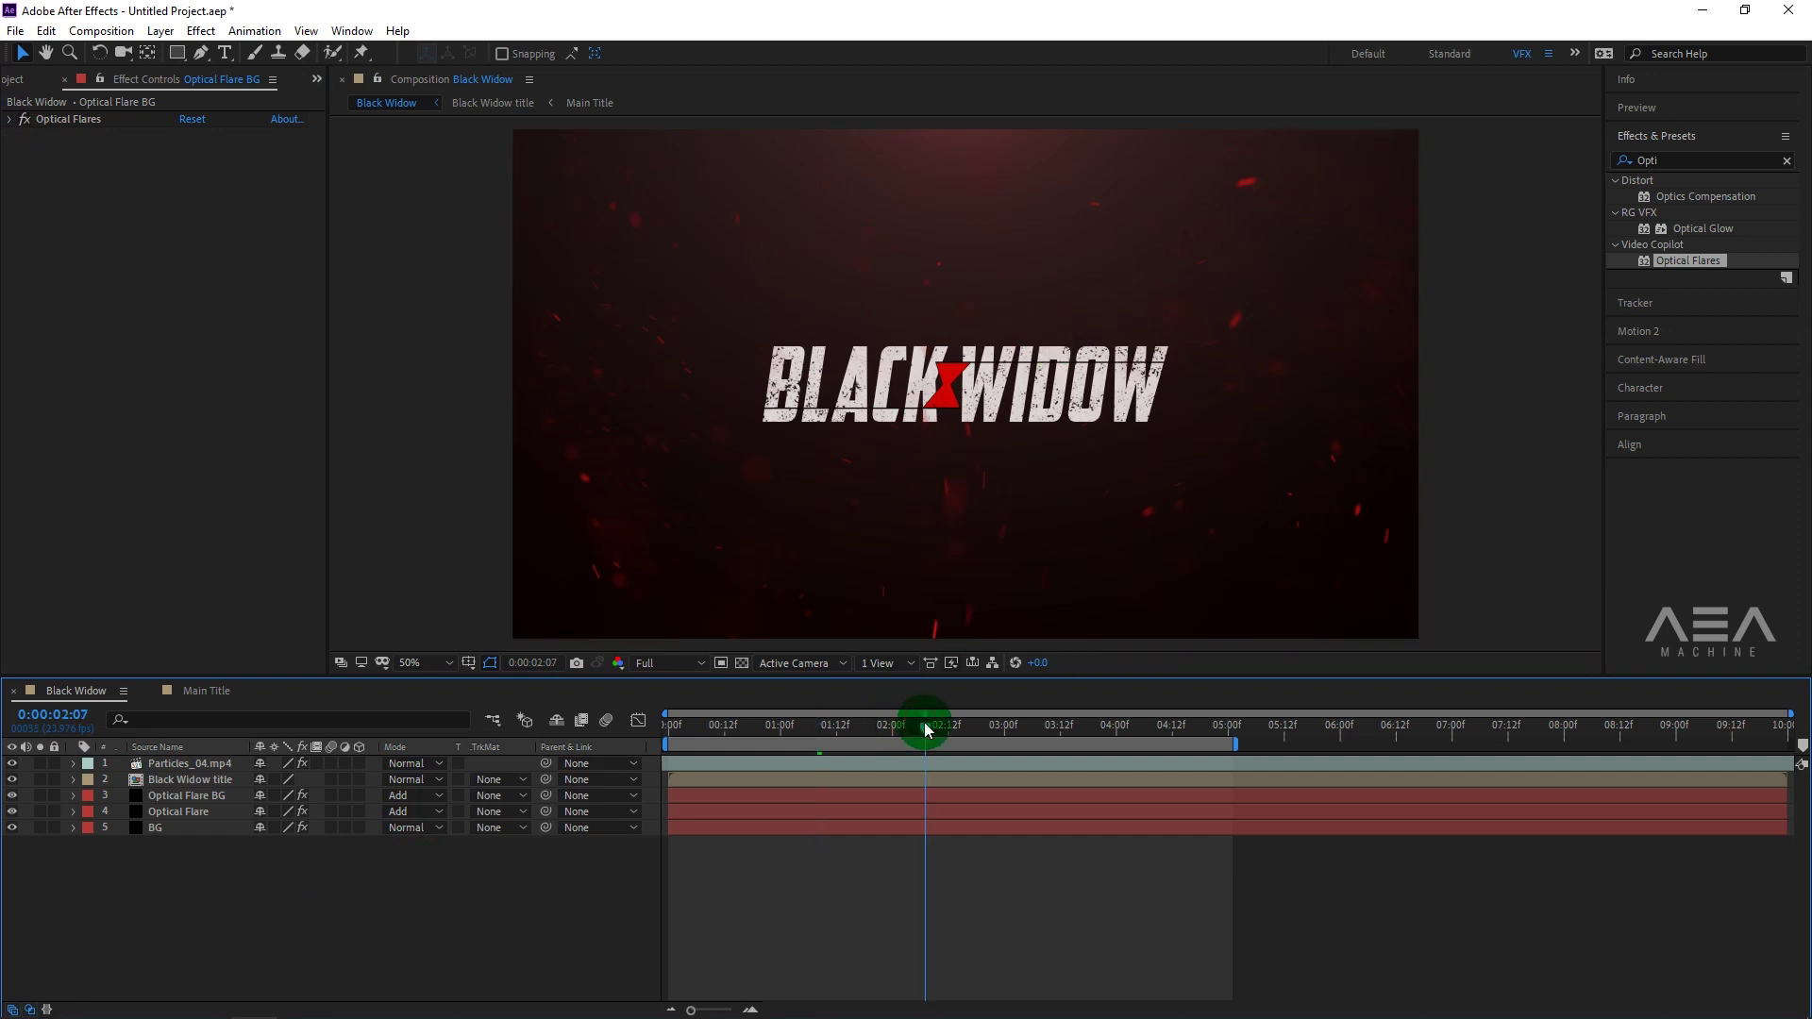
Scrub ahead to preview the flare, then add a new black solid layer.
drag(1019, 734, 1082, 740)
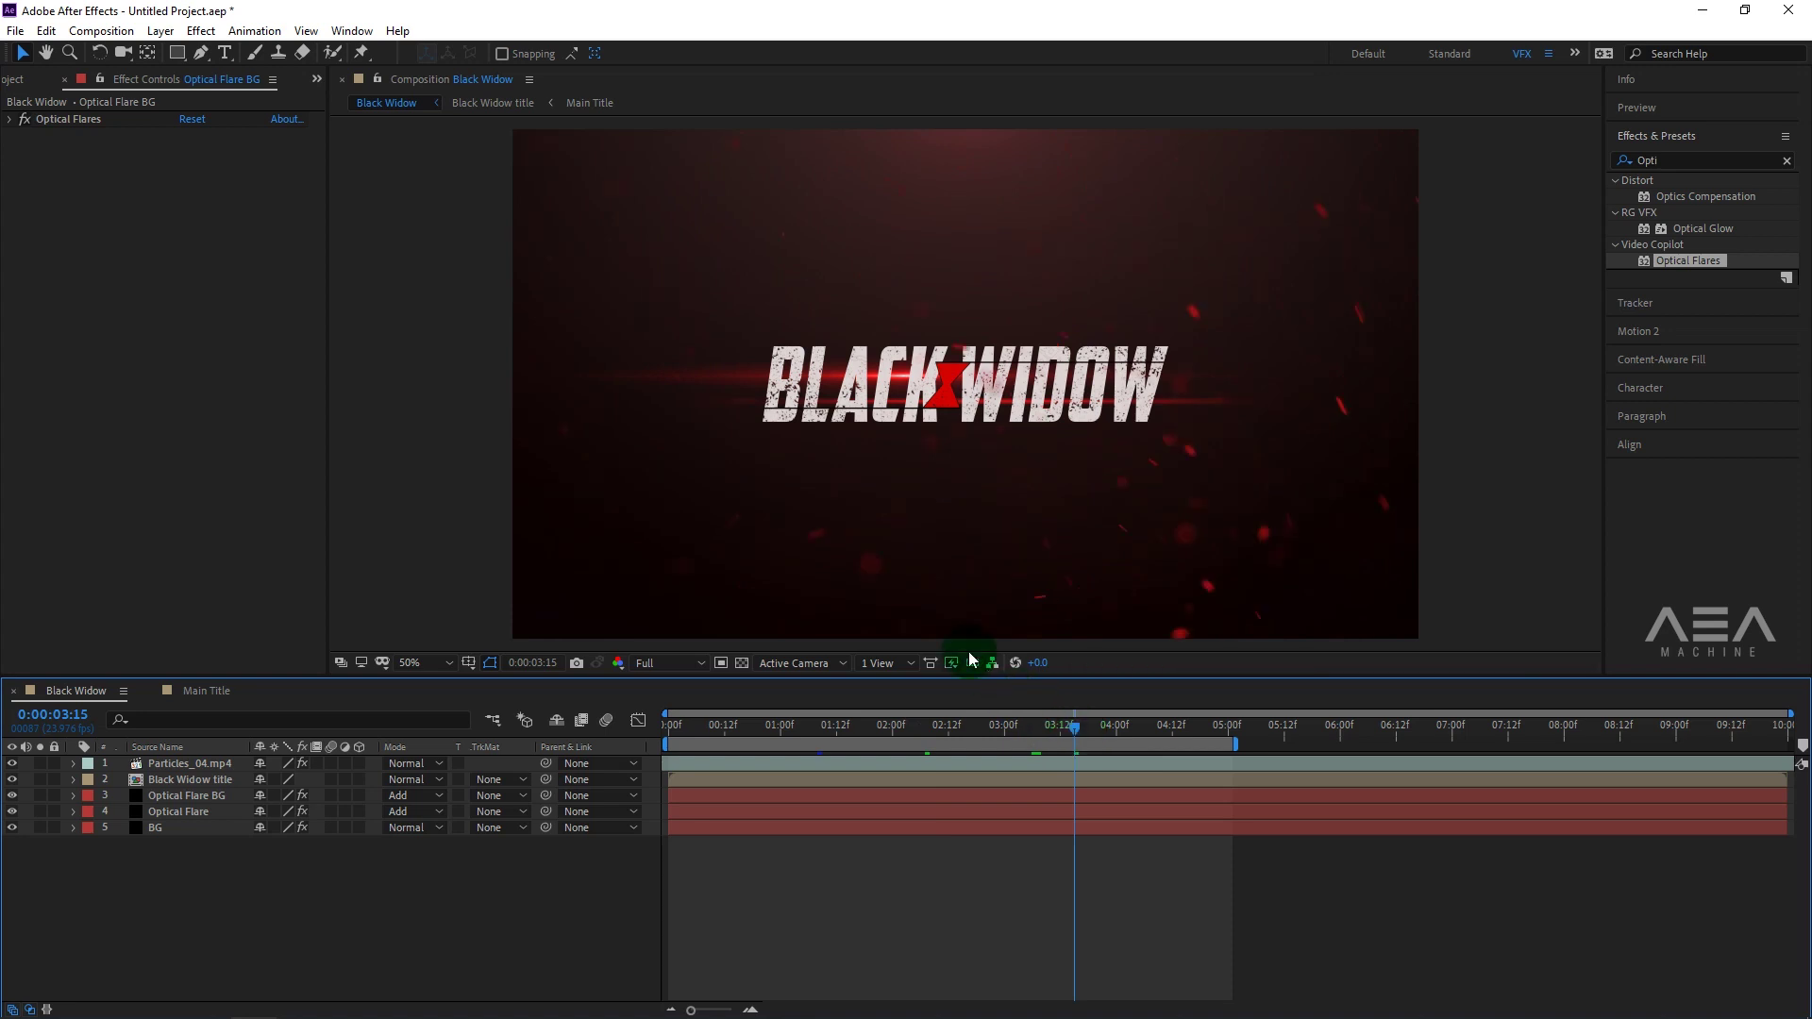
click(251, 859)
right_click(195, 868)
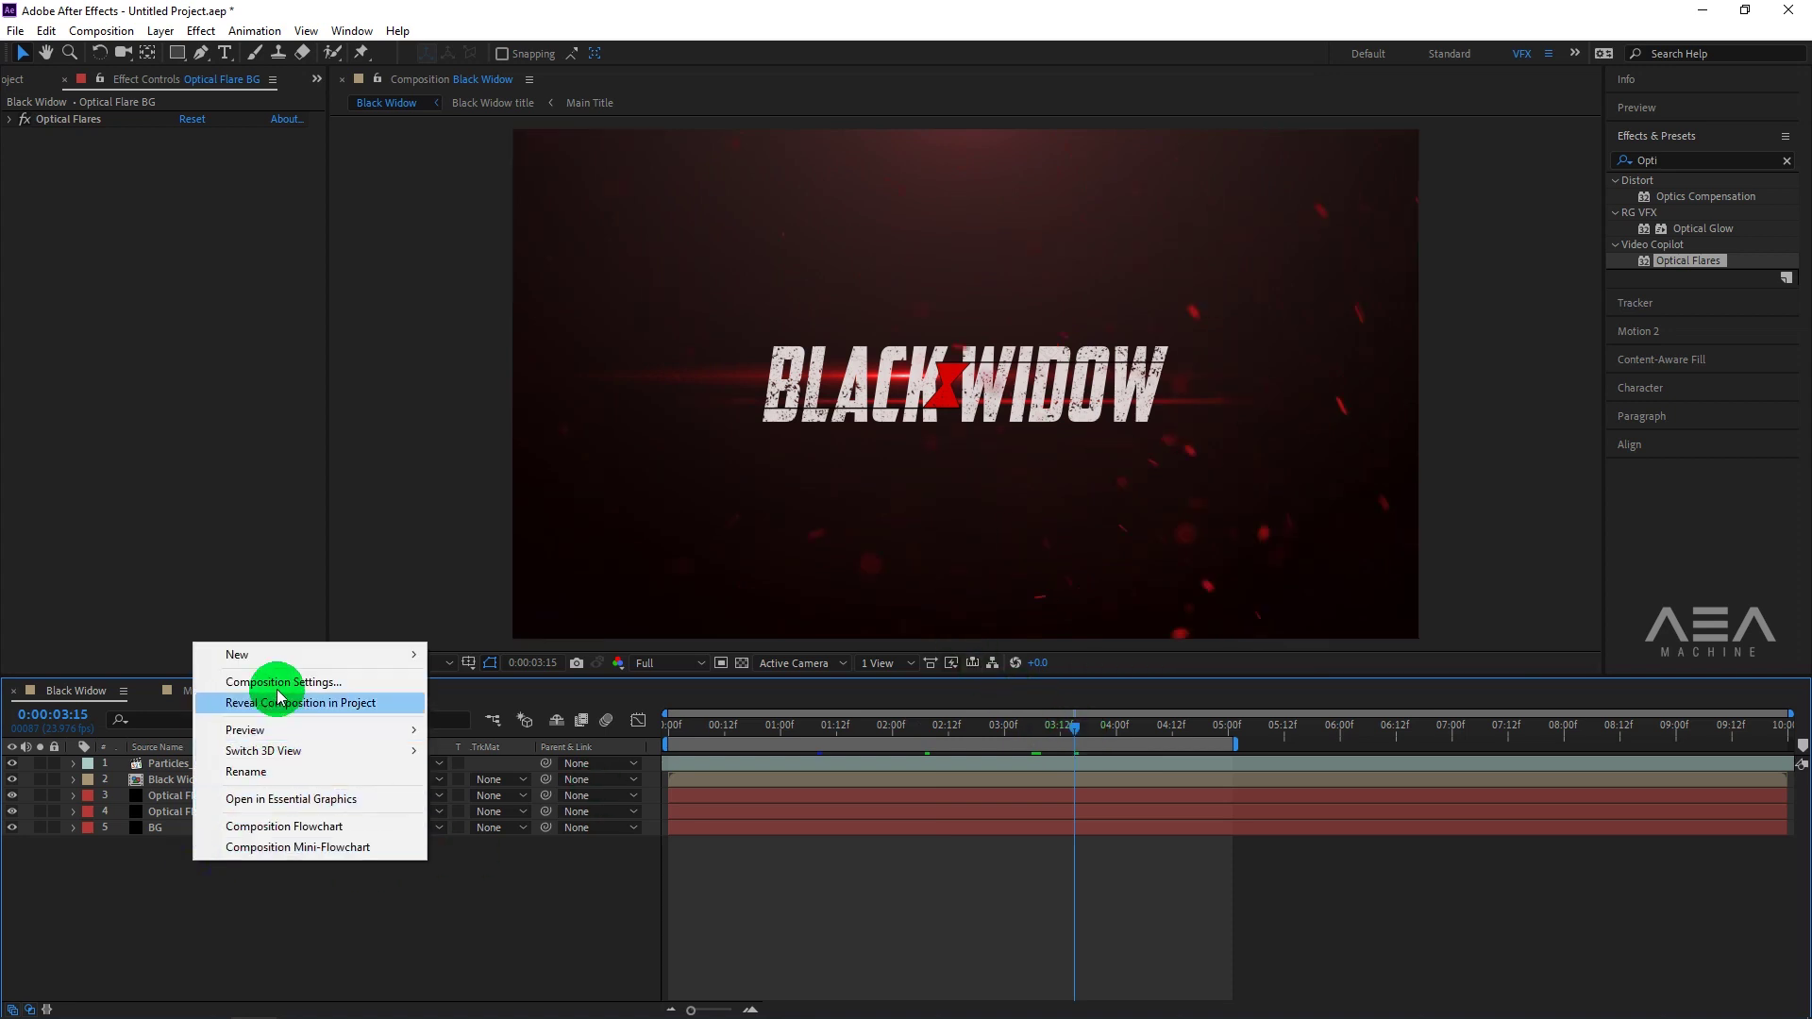
mouse_move(259, 655)
click(510, 709)
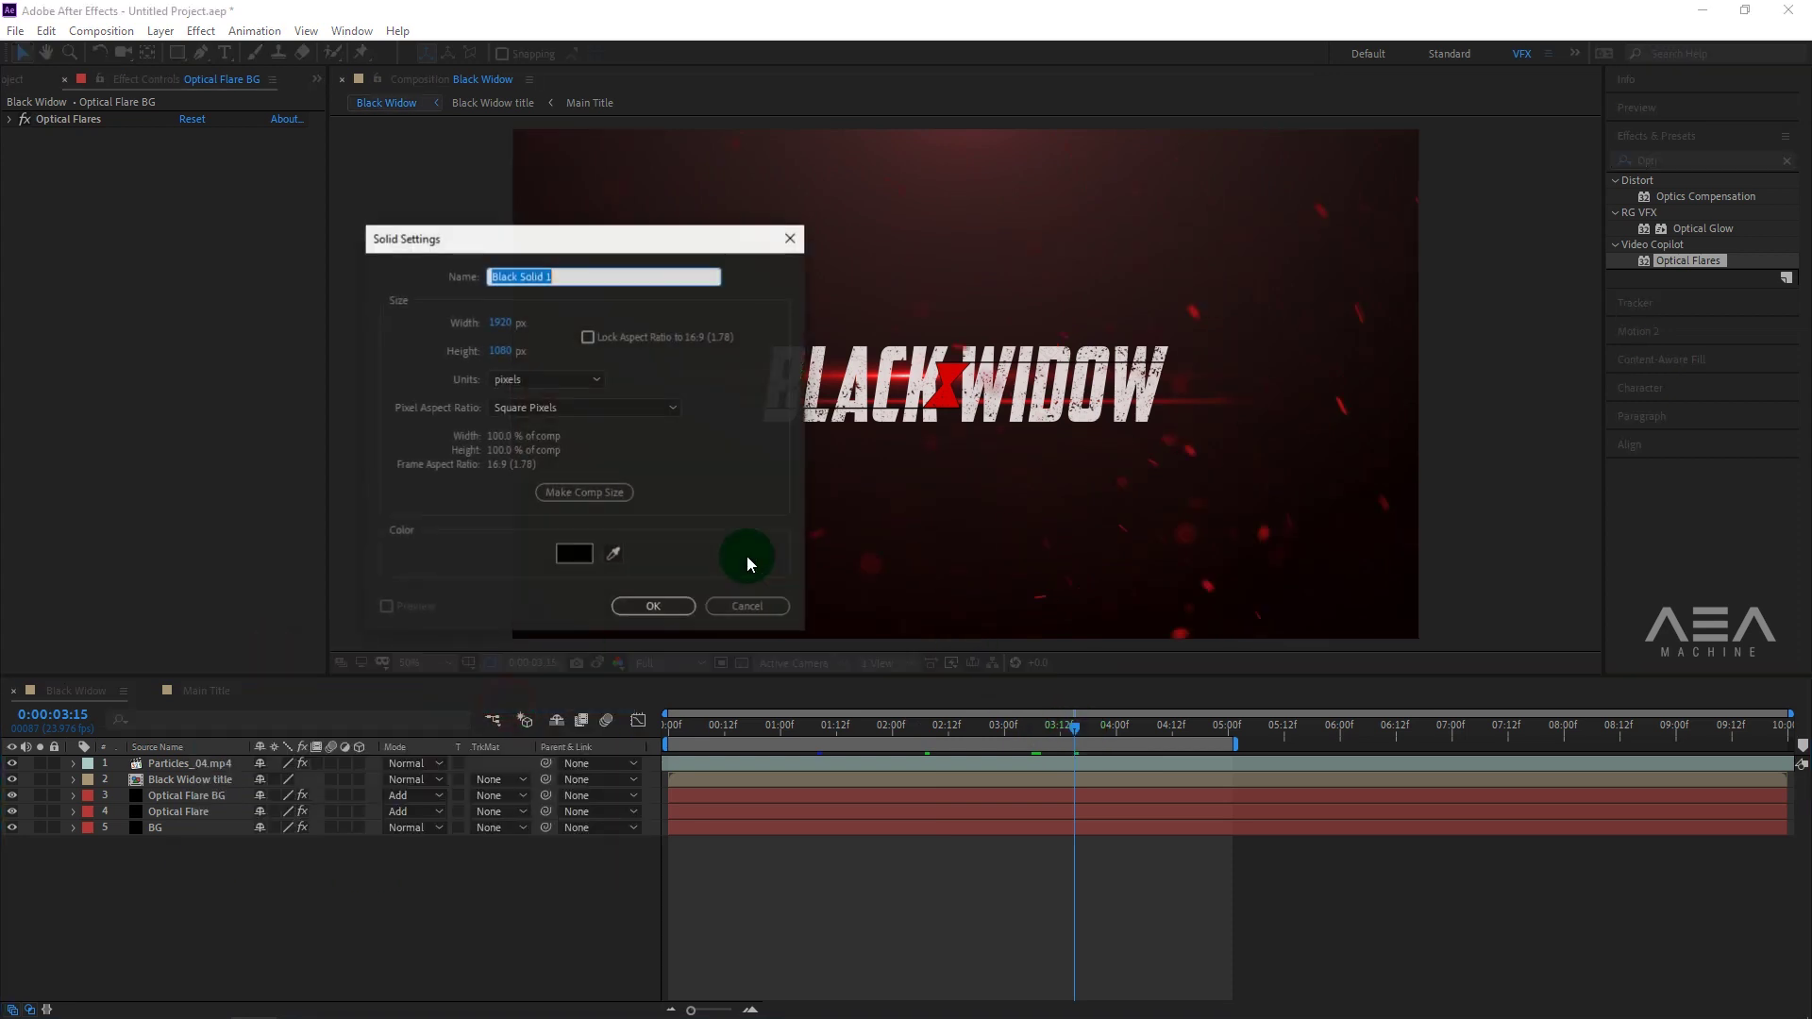
click(653, 607)
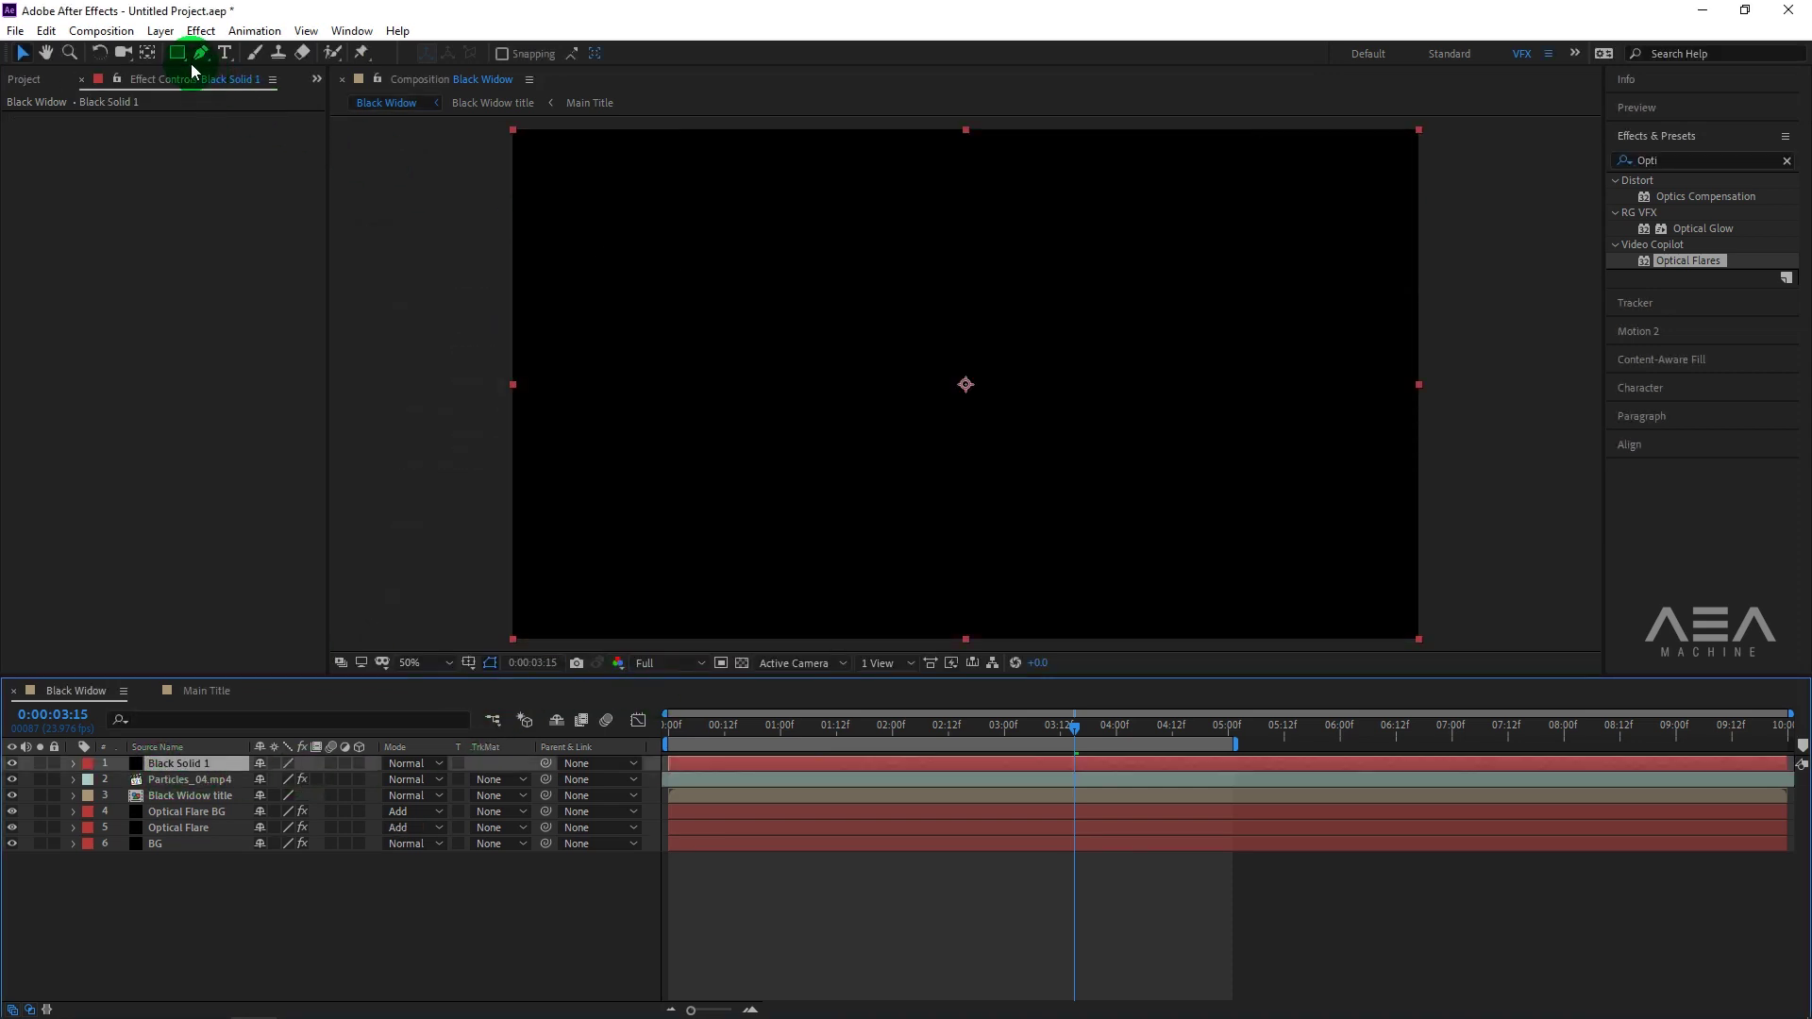
Mask the solid to a wide central band in Subtract mode for letterbox bars, viewing at 50%.
double_click(181, 59)
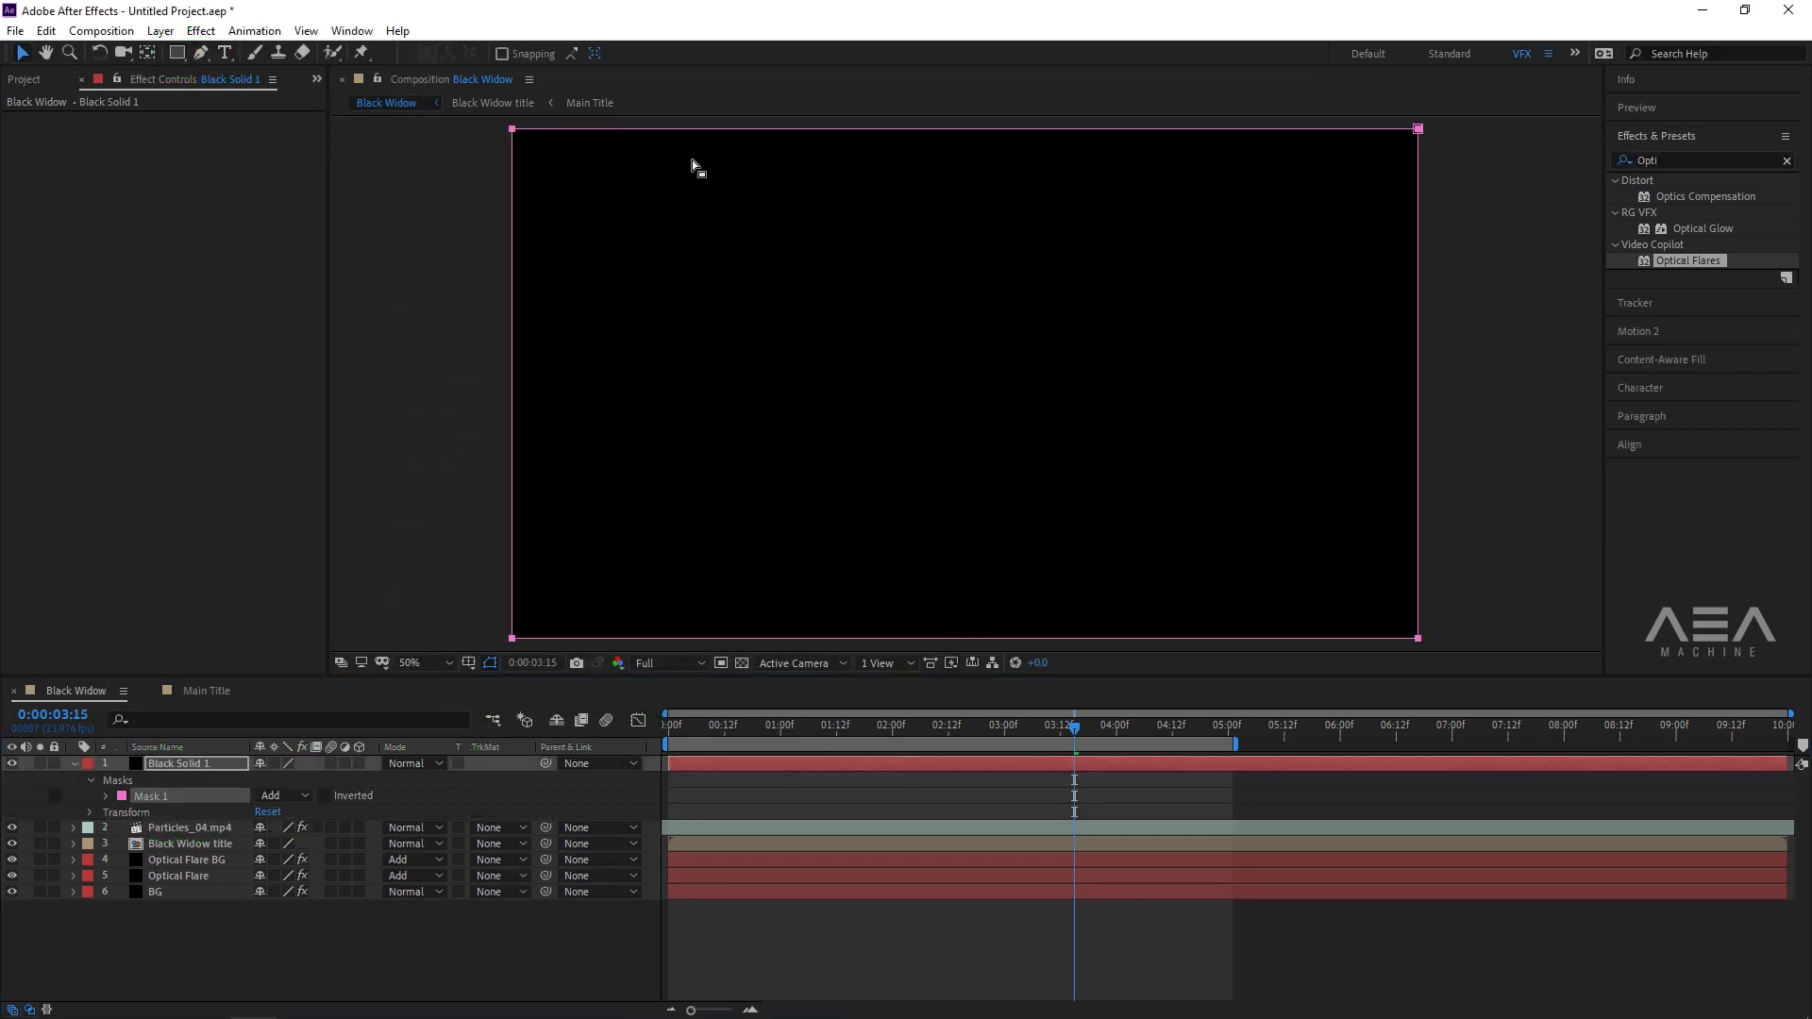
scroll(947, 253, down, 1)
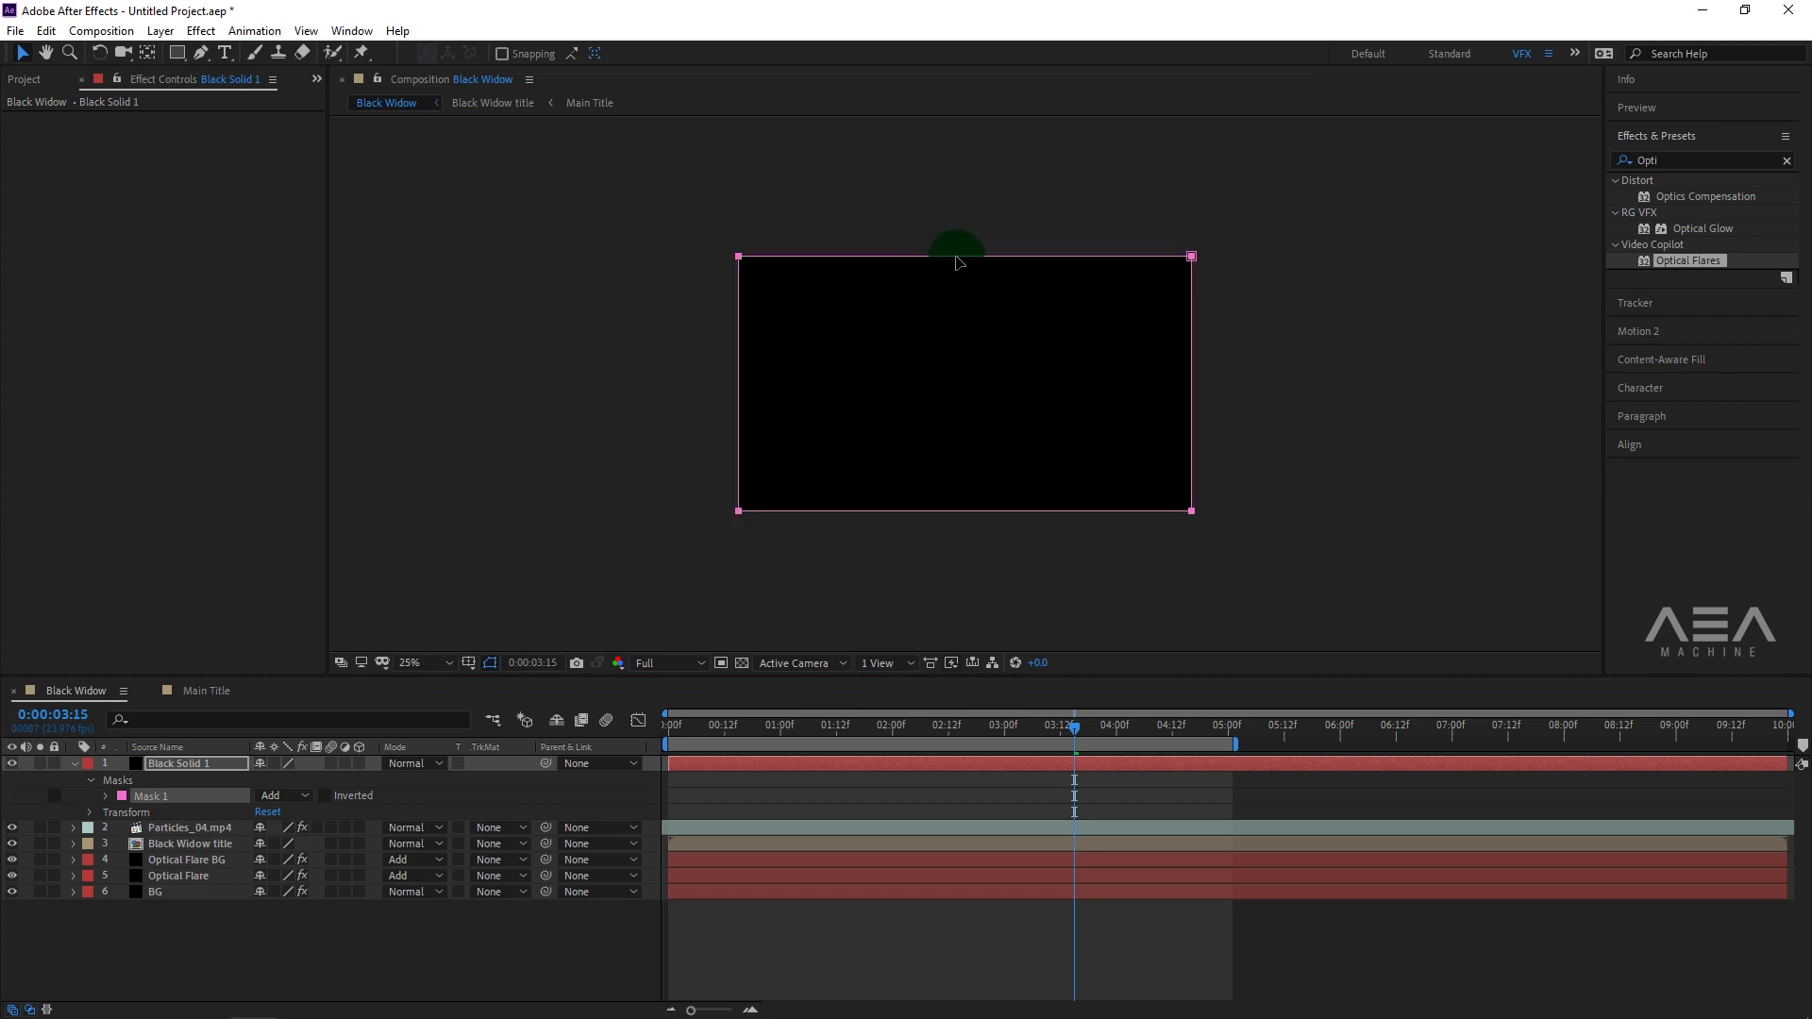
drag(956, 260, 963, 265)
drag(967, 280, 970, 286)
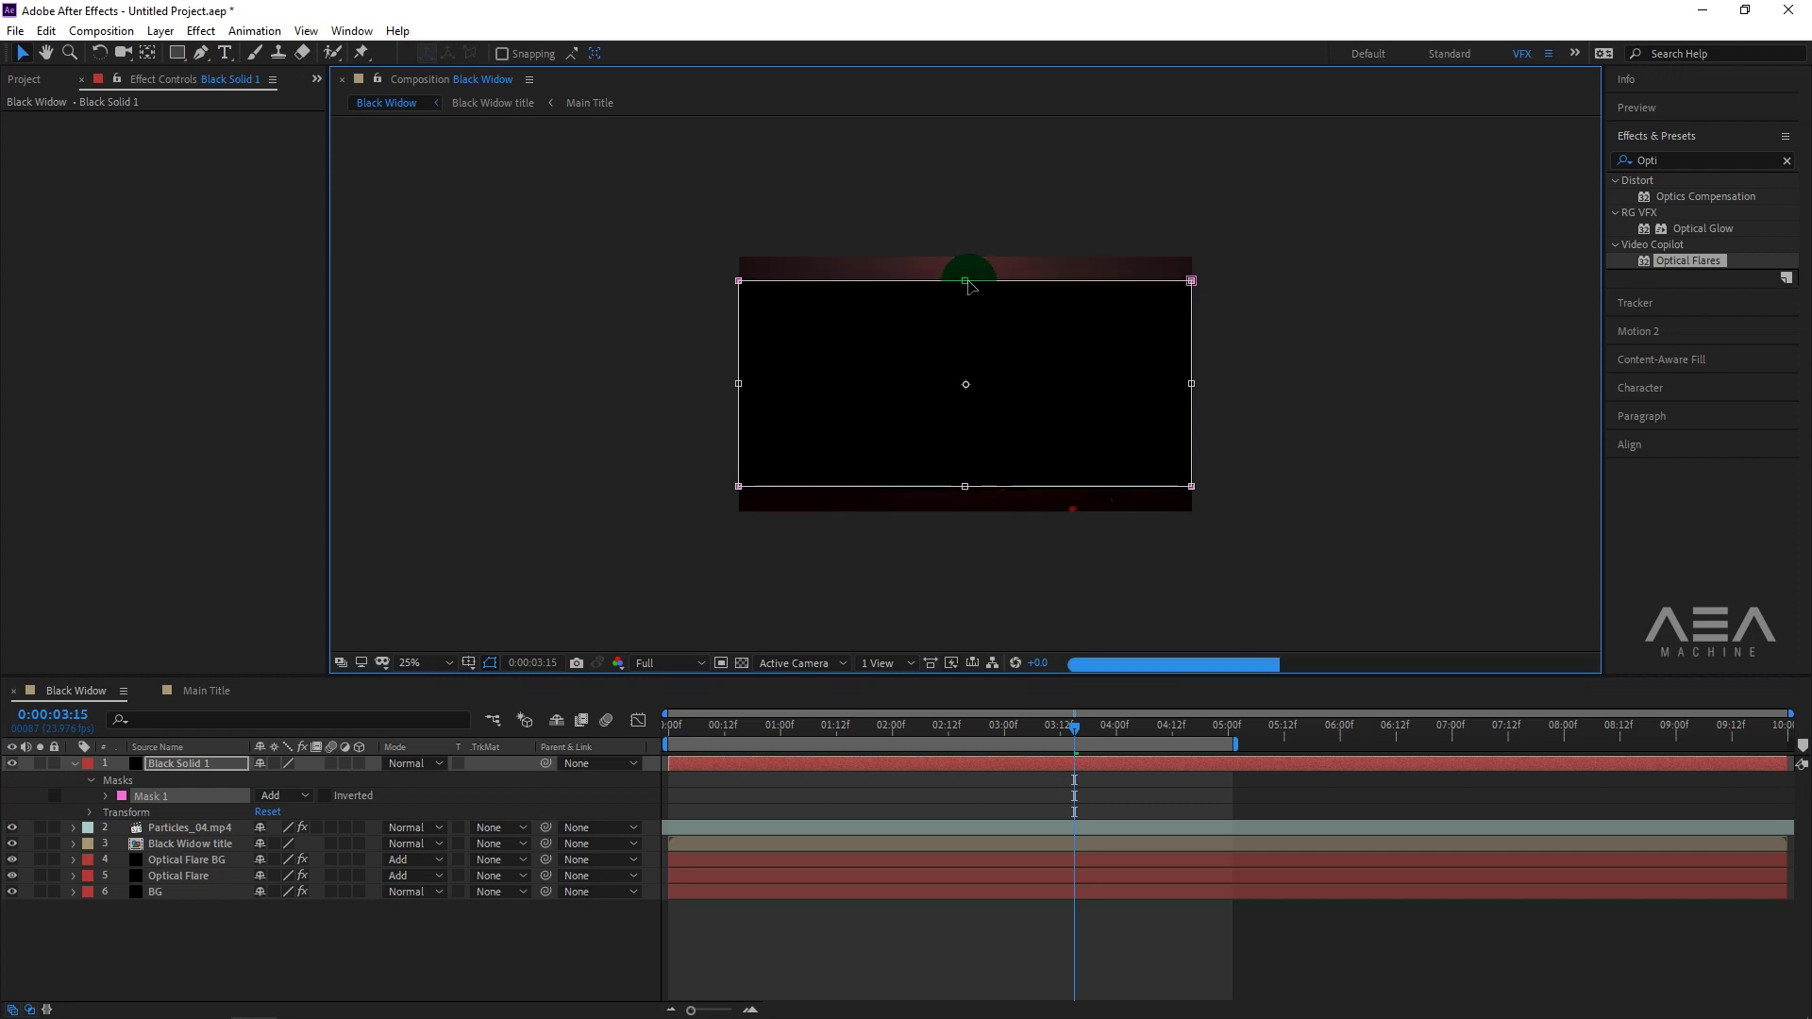
click(282, 803)
click(304, 862)
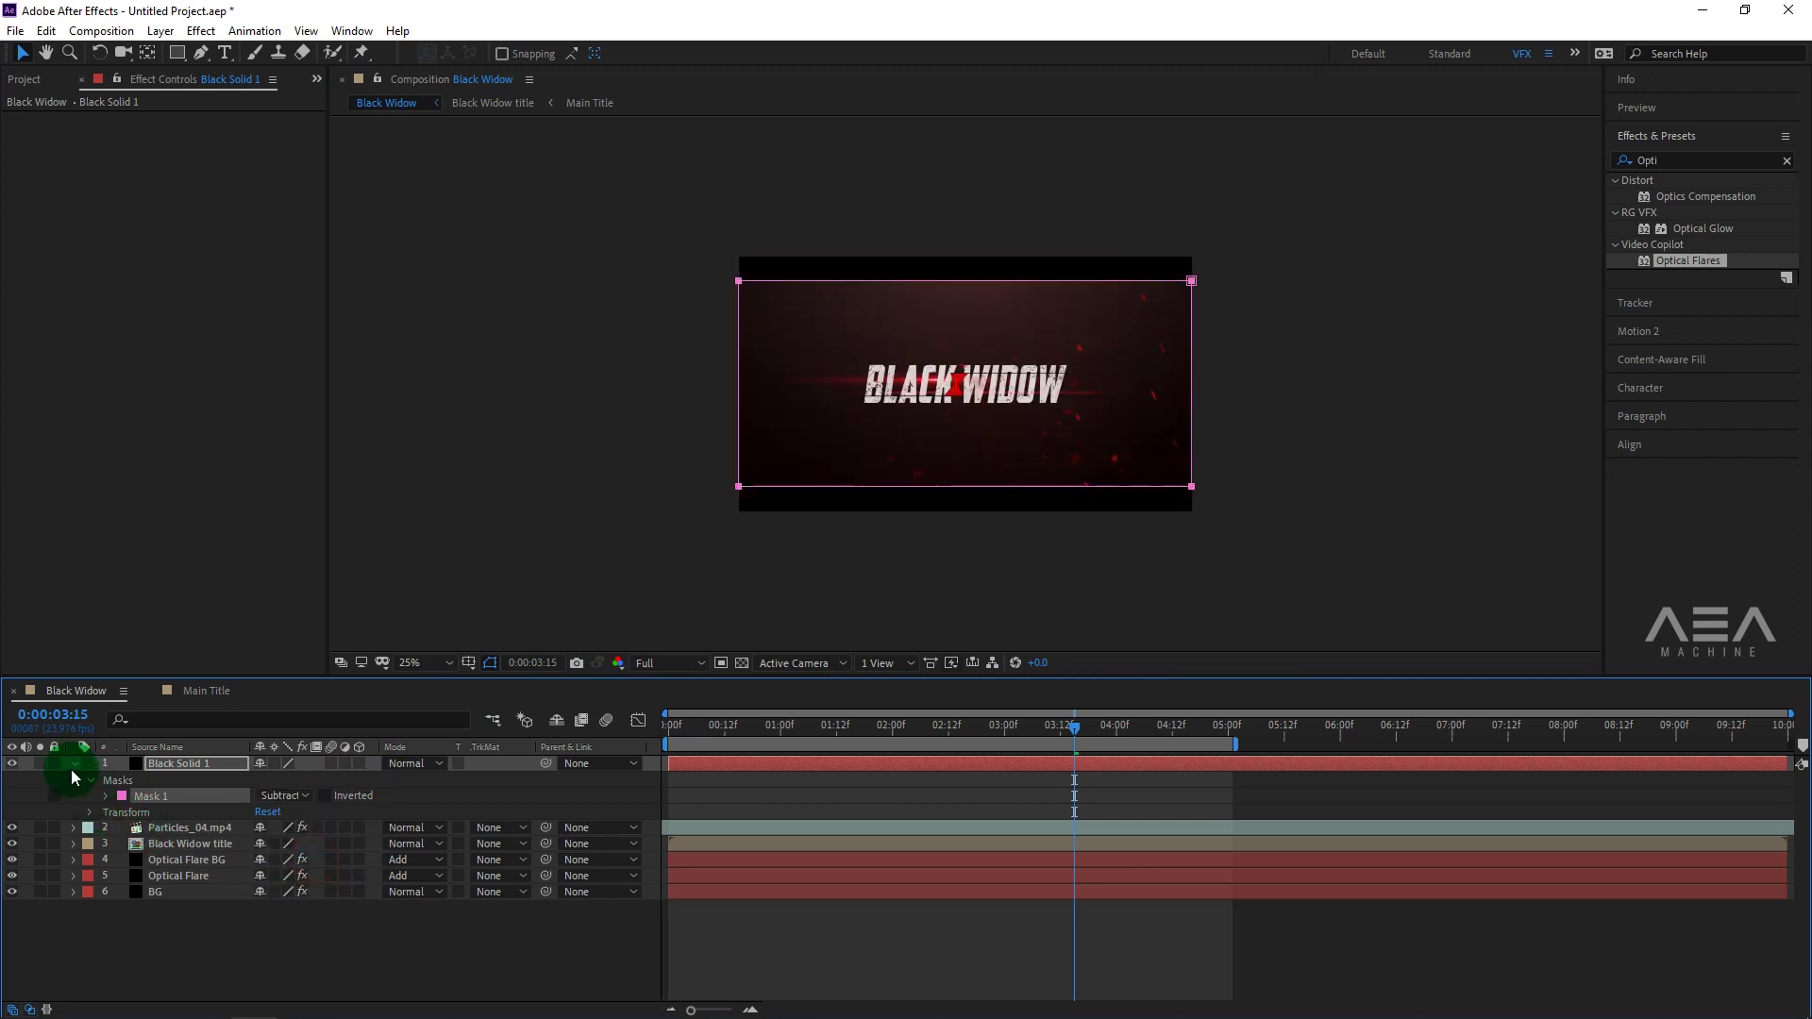
click(74, 764)
click(213, 891)
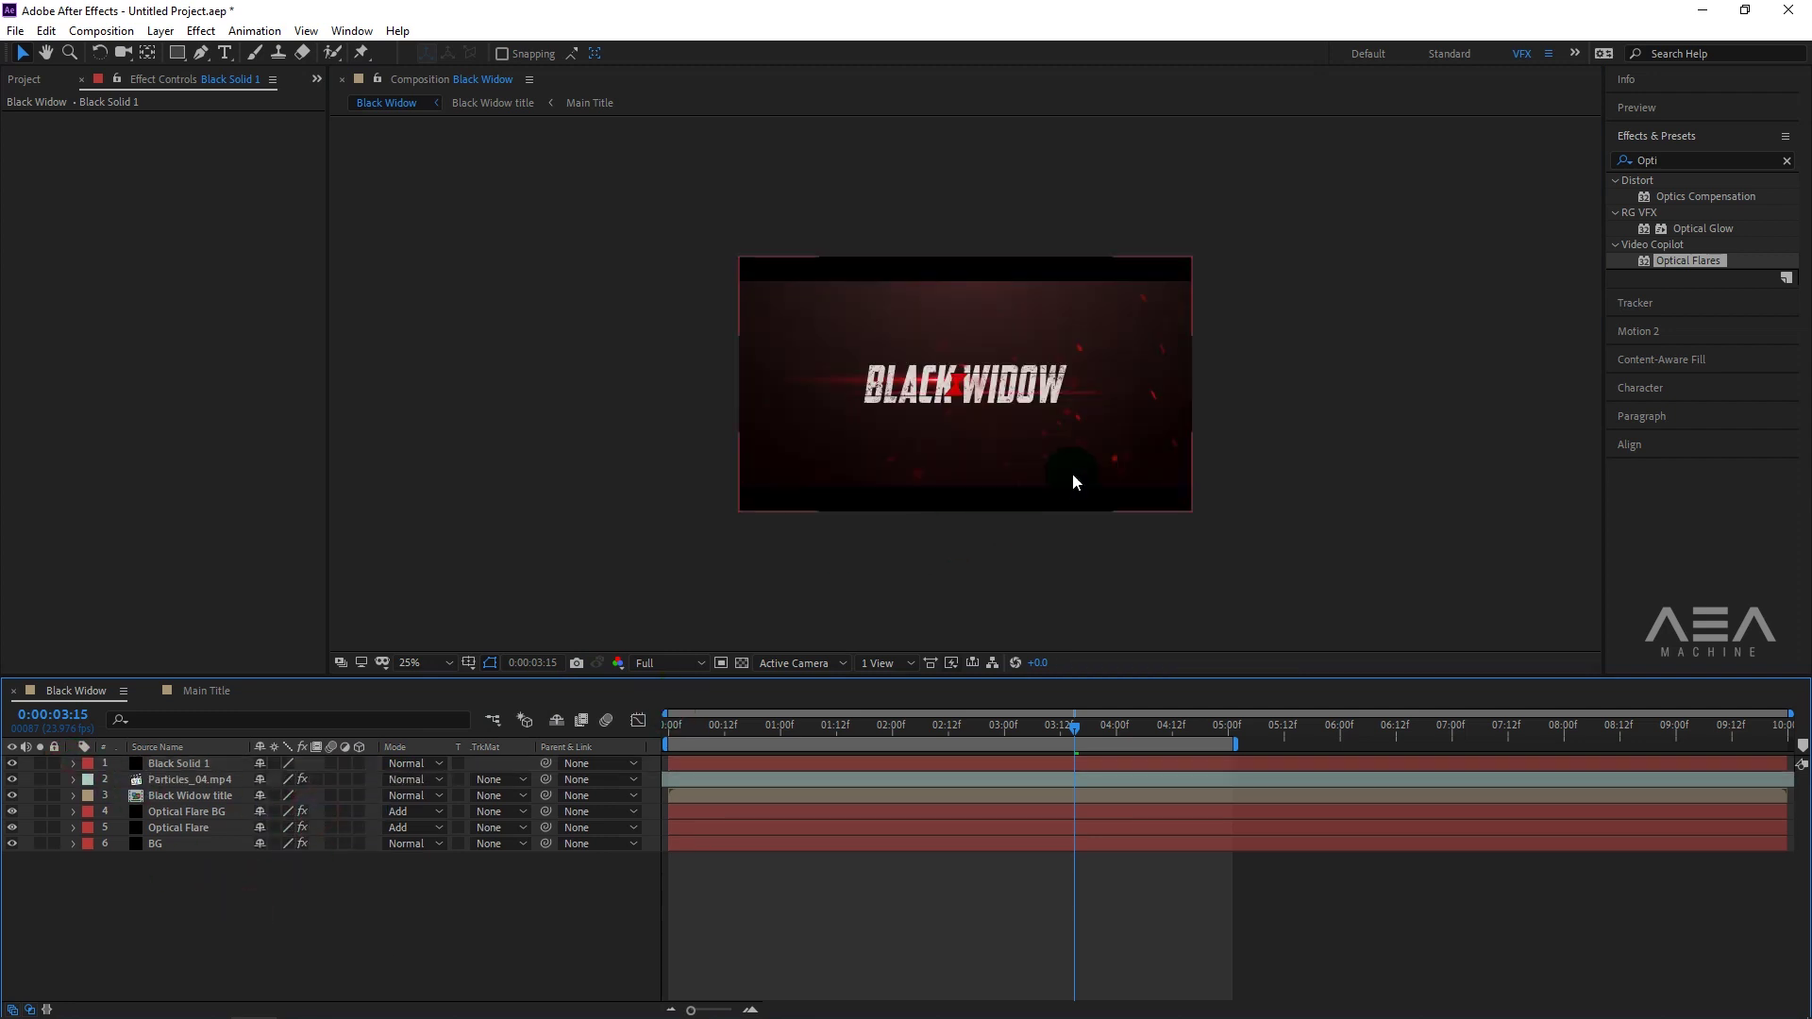
key(period)
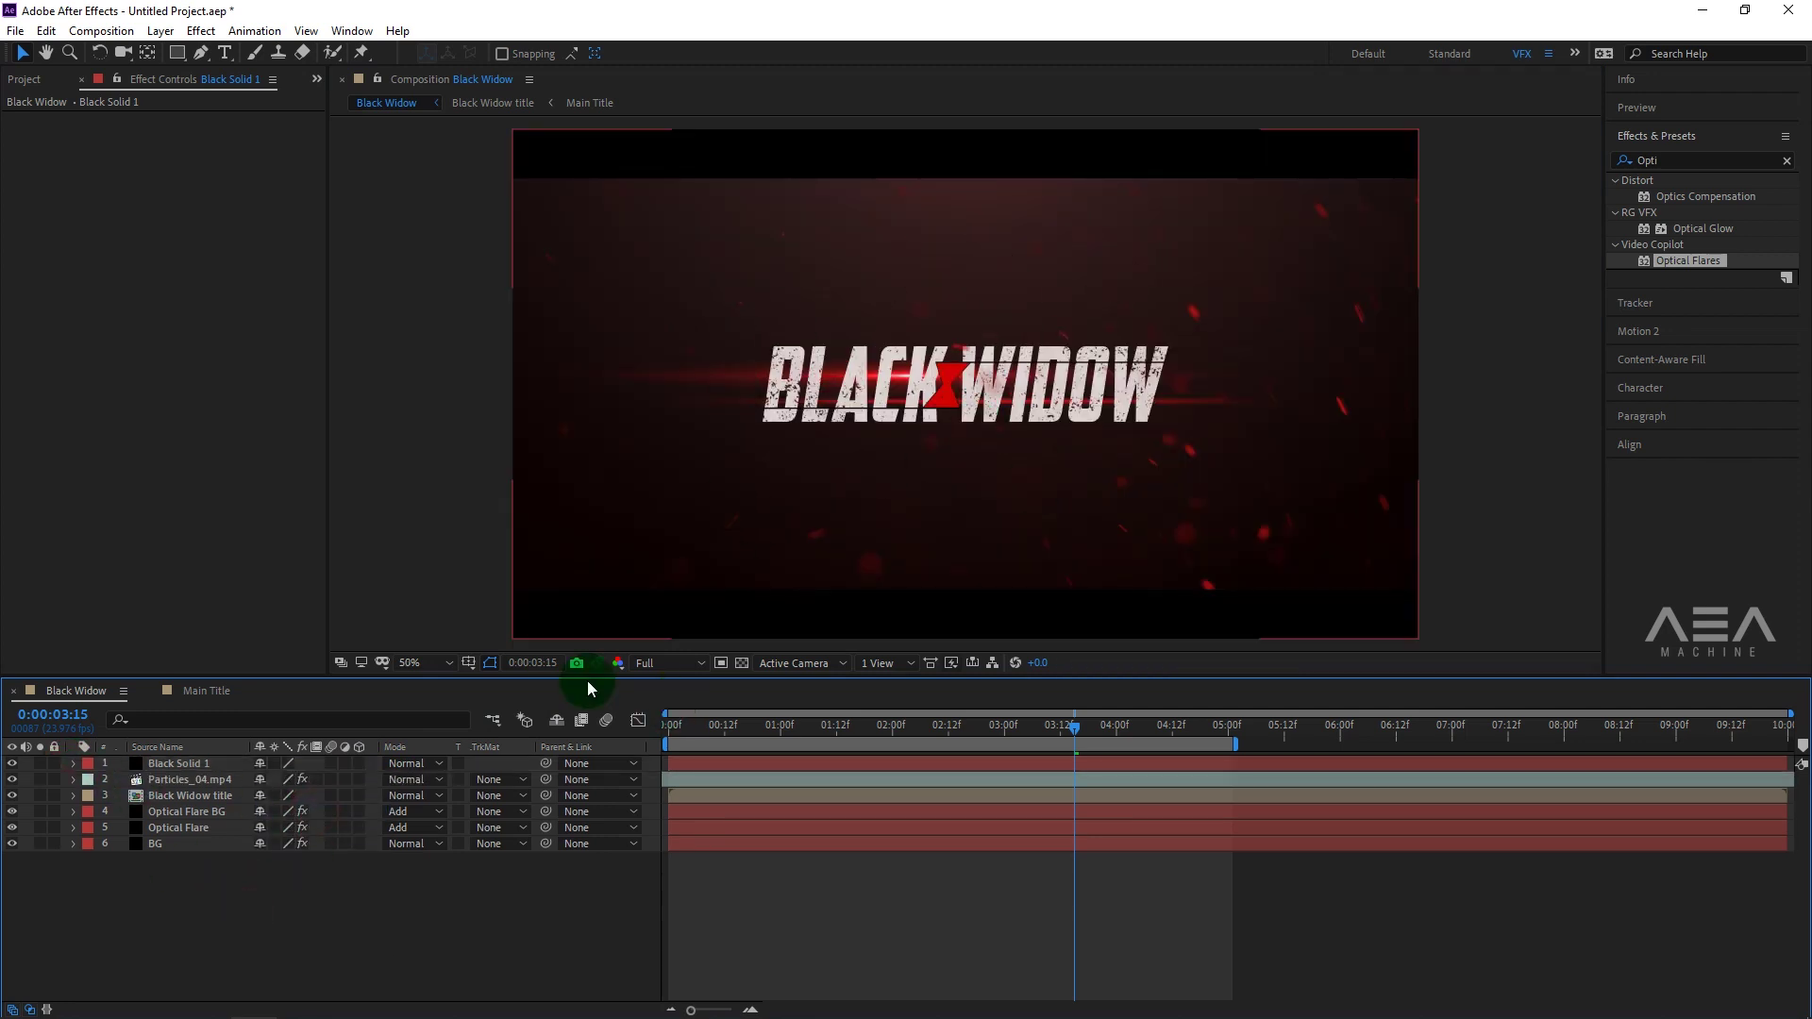
click(211, 887)
Add an adjustment layer below Black Solid 1 and rename it CC.
right_click(211, 885)
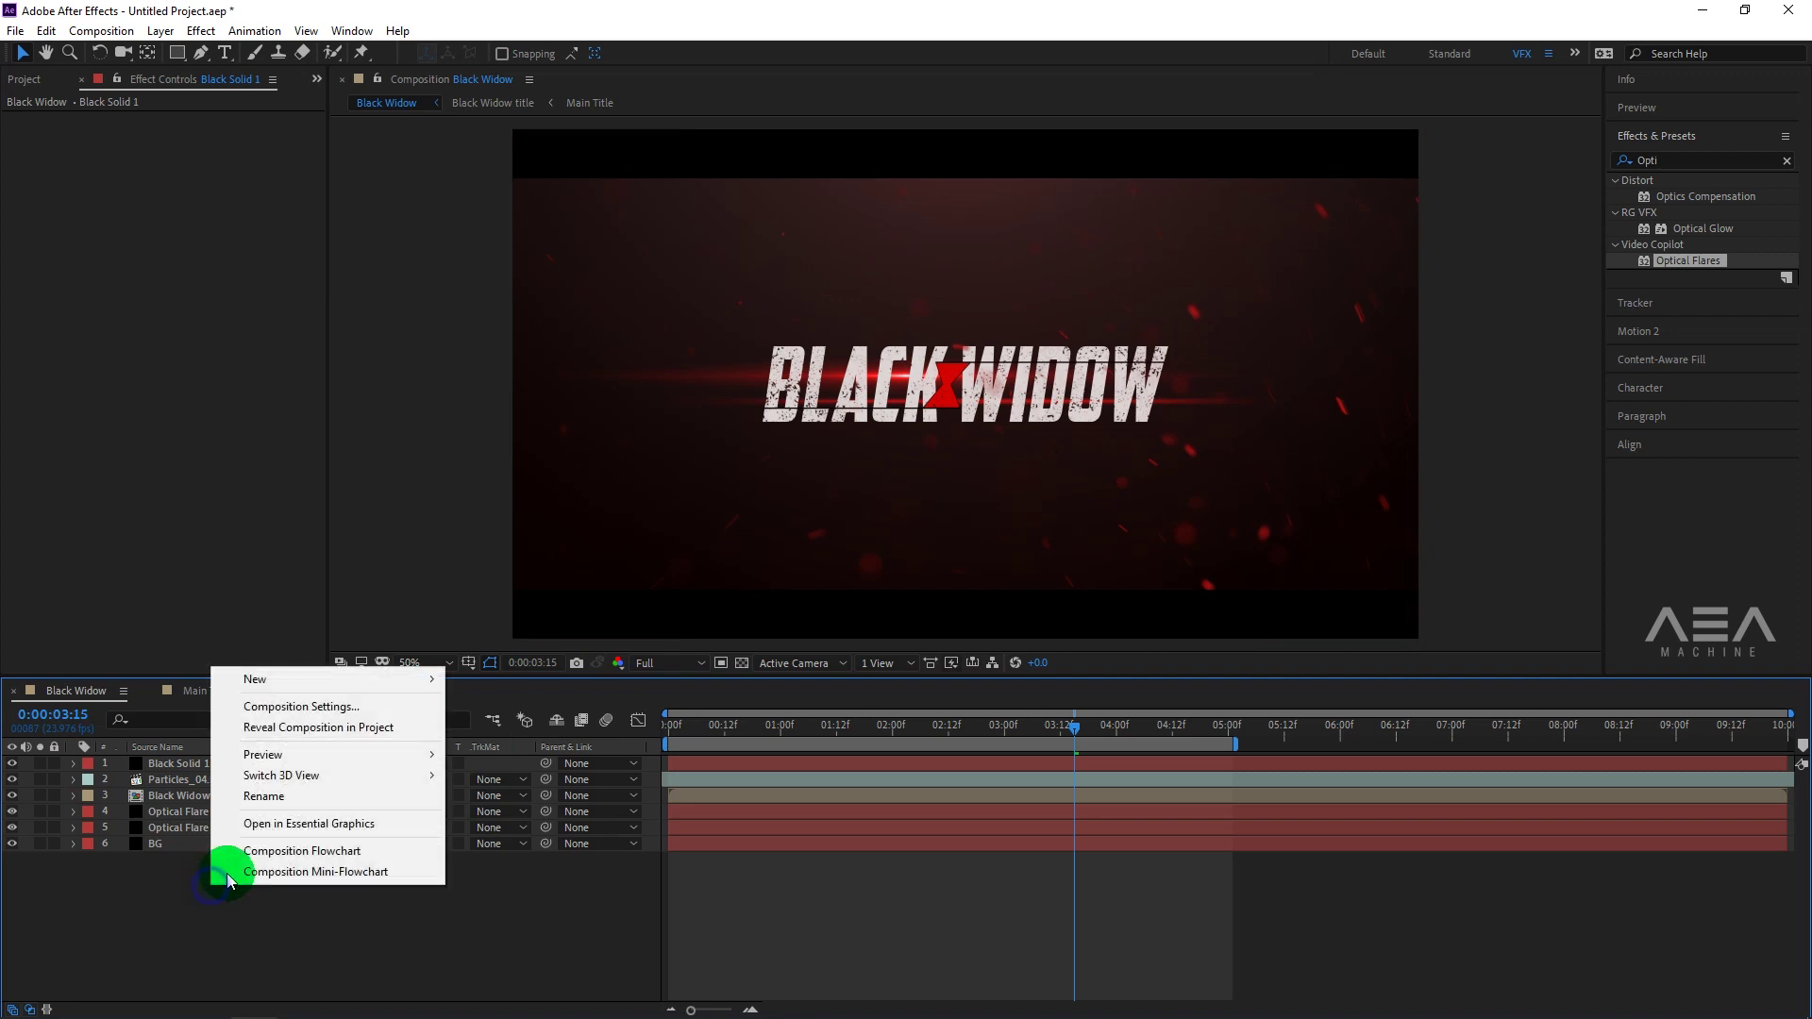
click(300, 679)
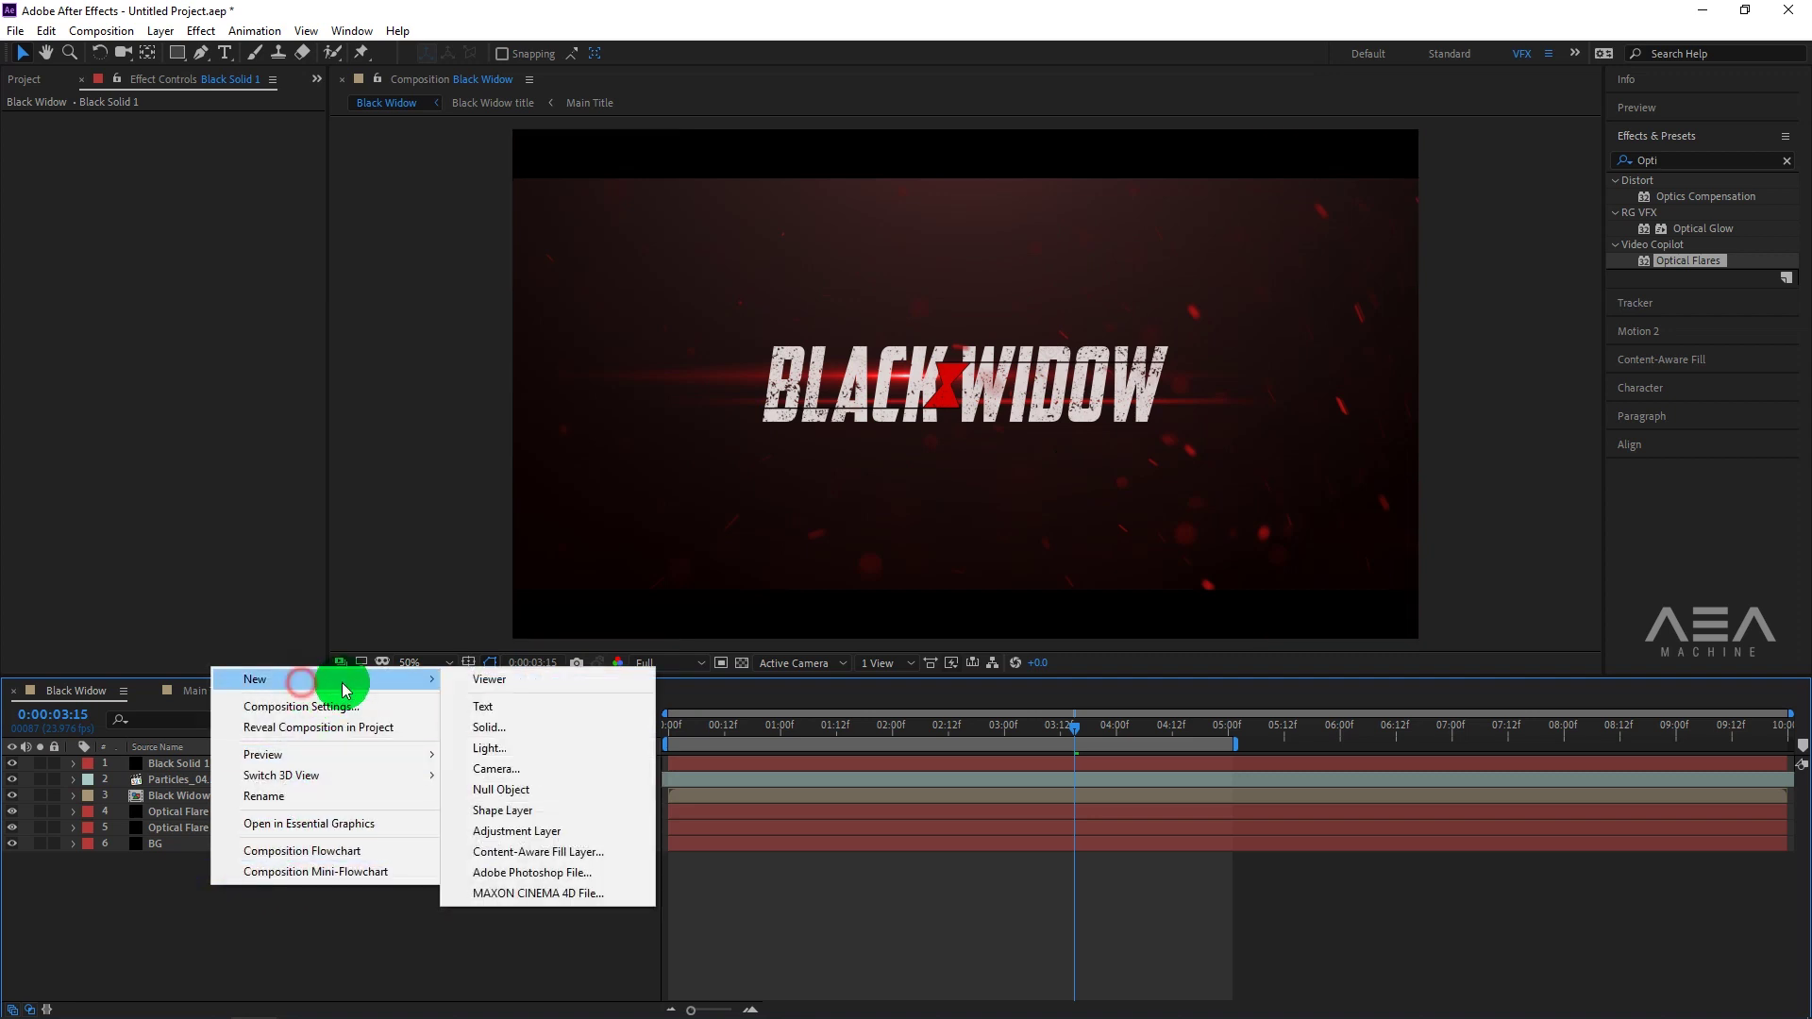
click(517, 830)
drag(182, 763, 182, 788)
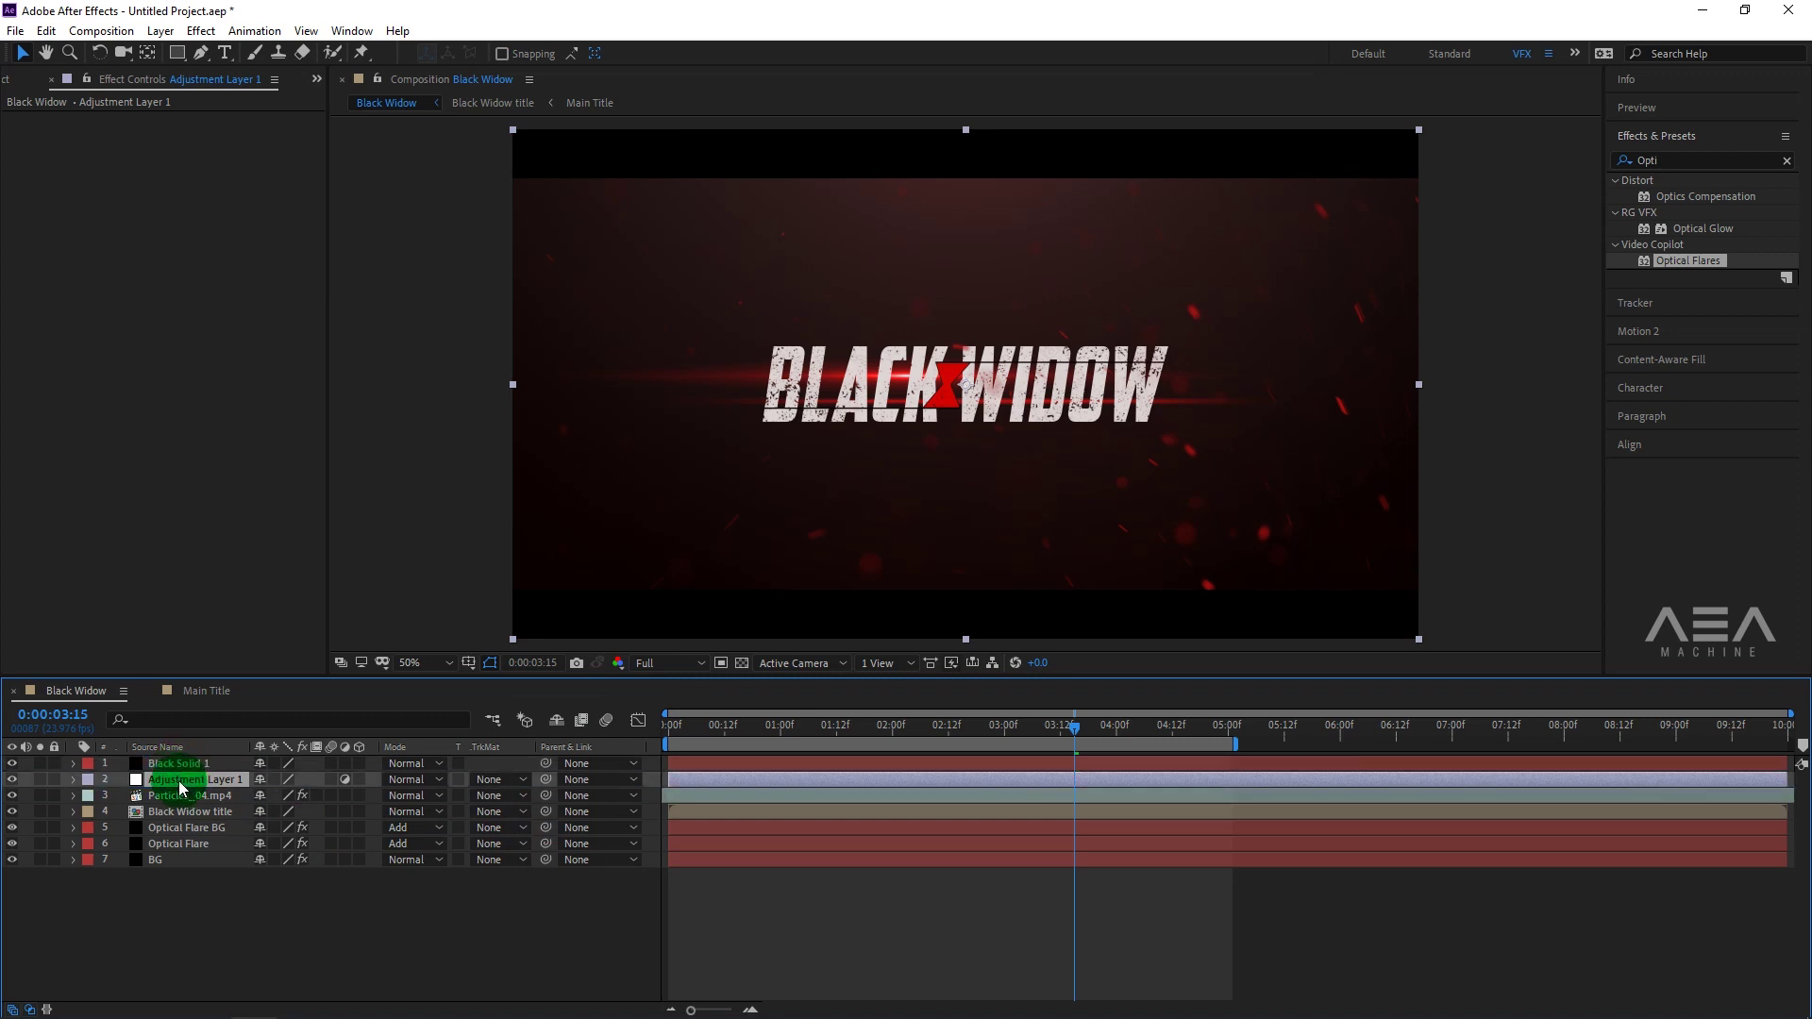
key(Return)
text(CC)
click(212, 902)
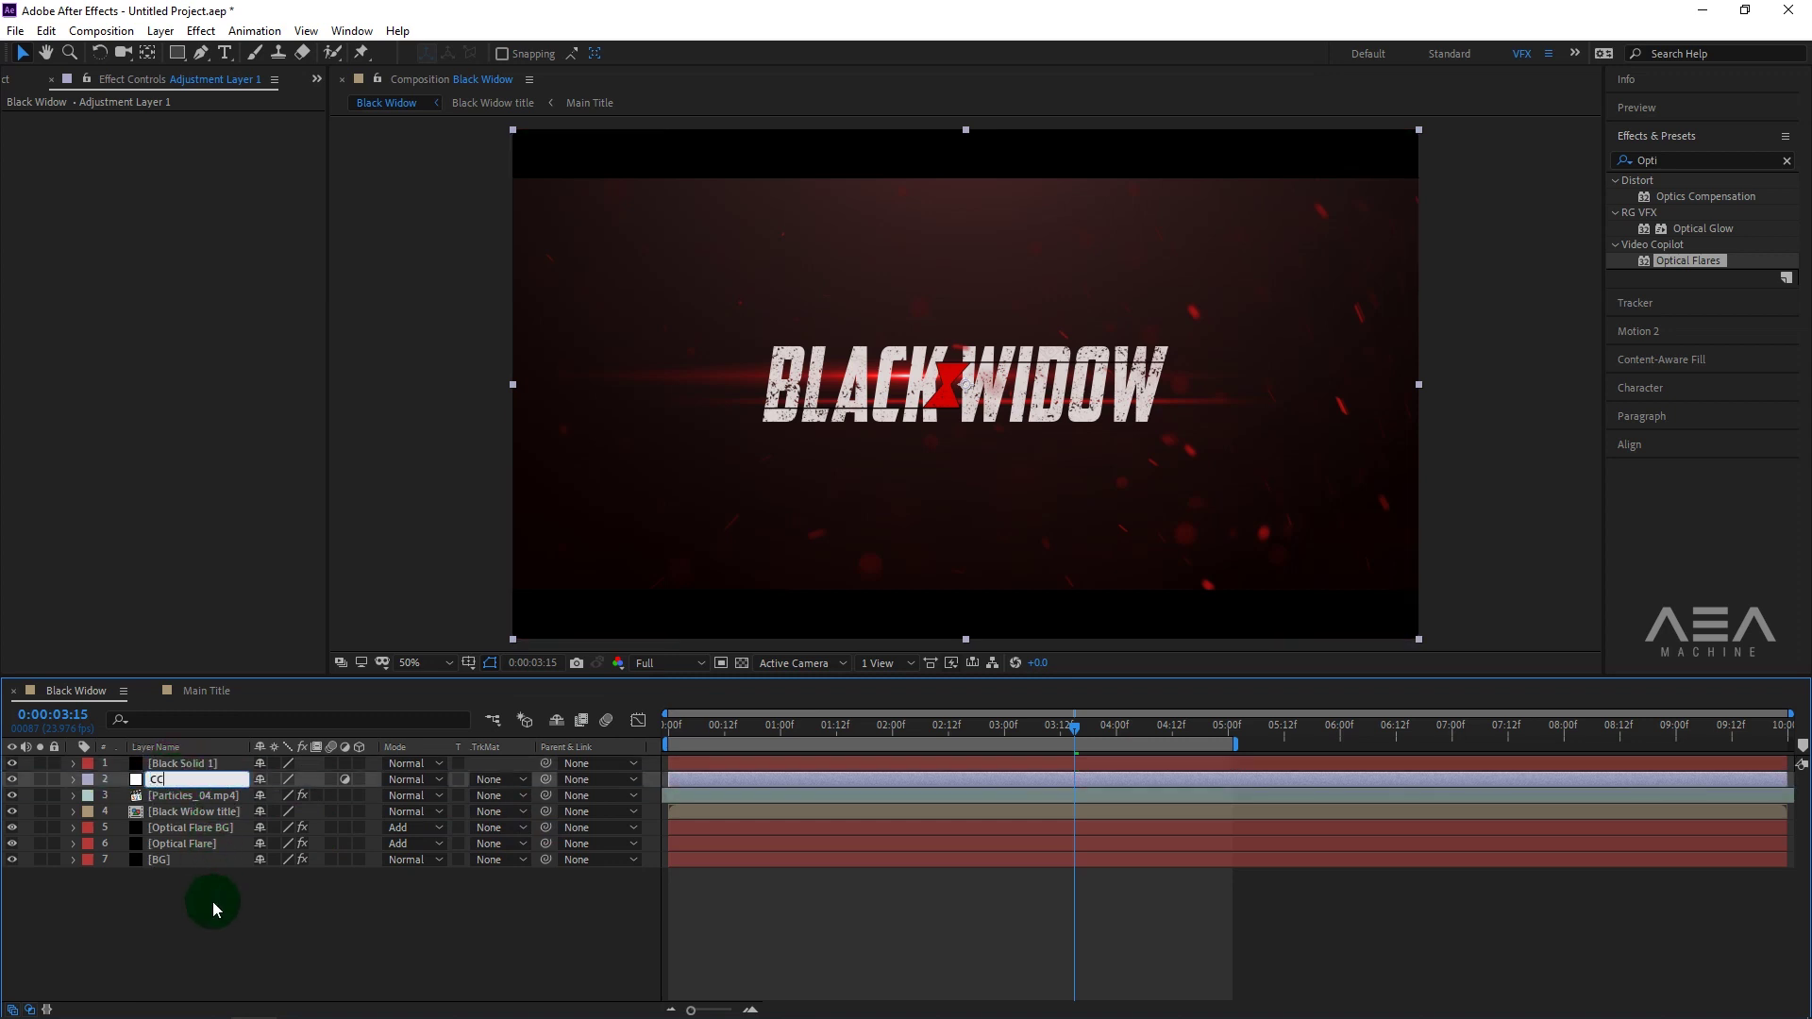
click(185, 784)
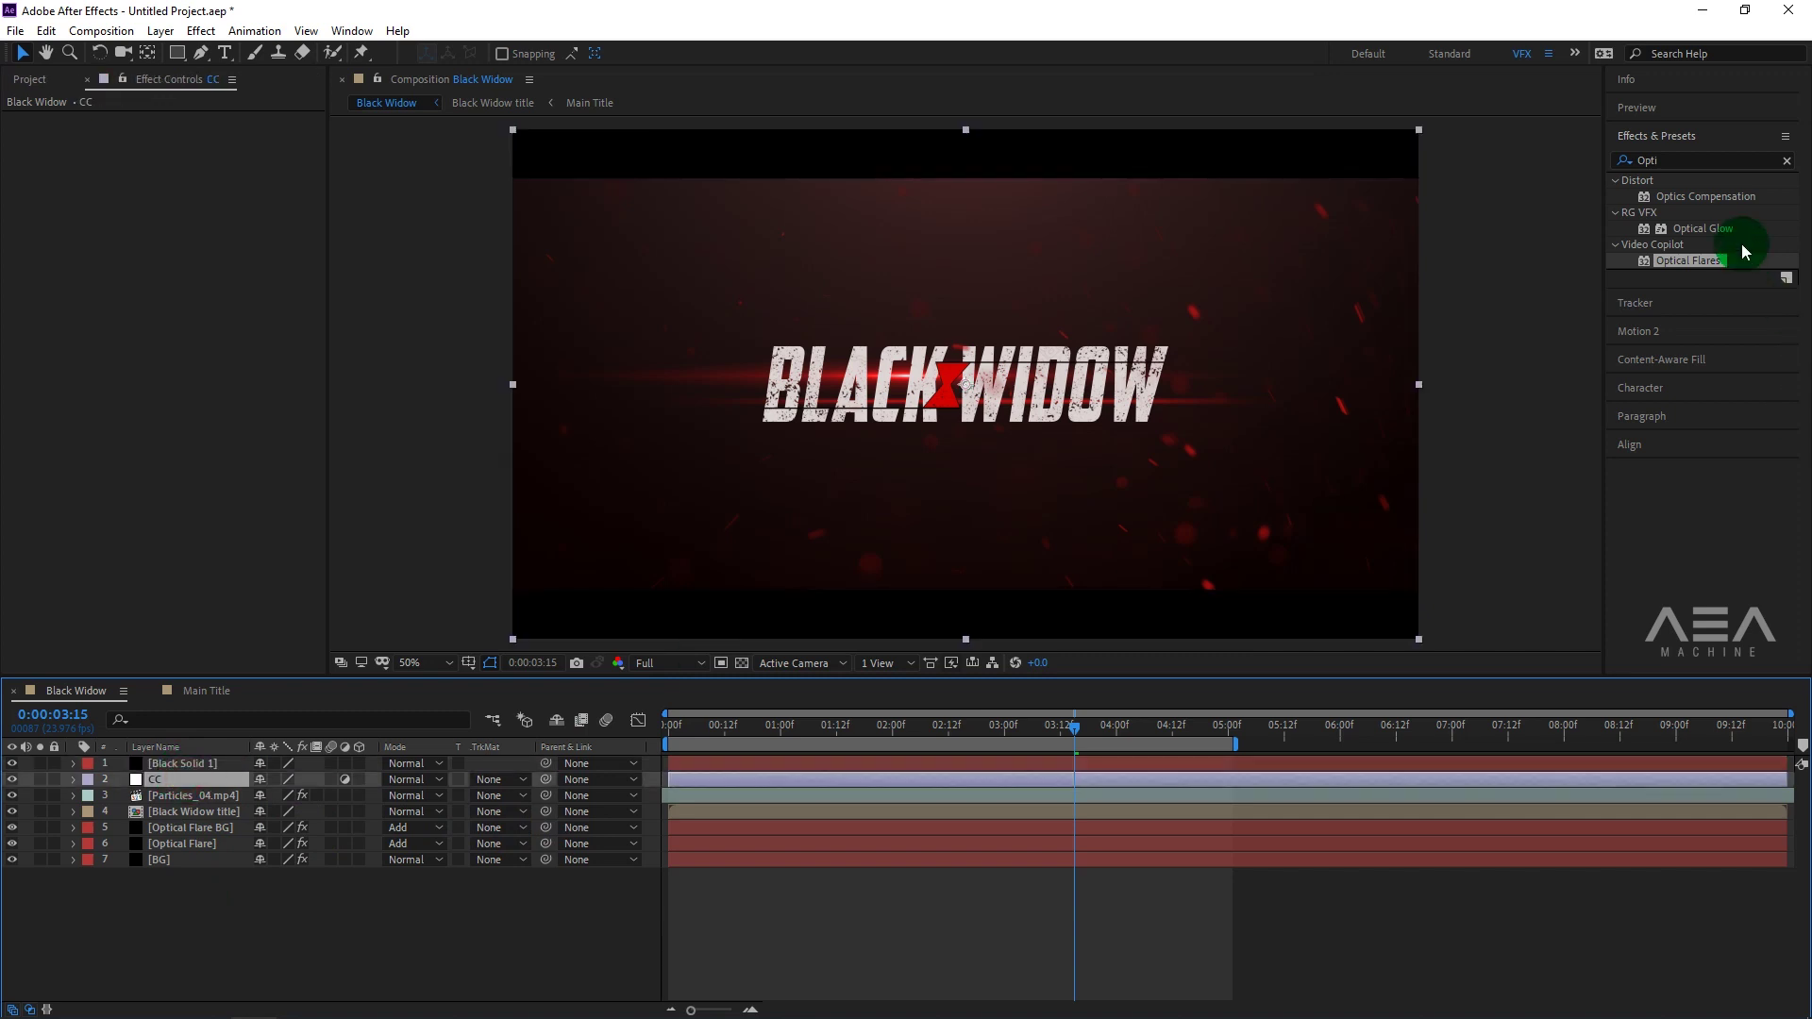
Apply Curves to CC with a gentle S-curve: darker shadows, brighter highlights.
click(1642, 160)
text(Cur)
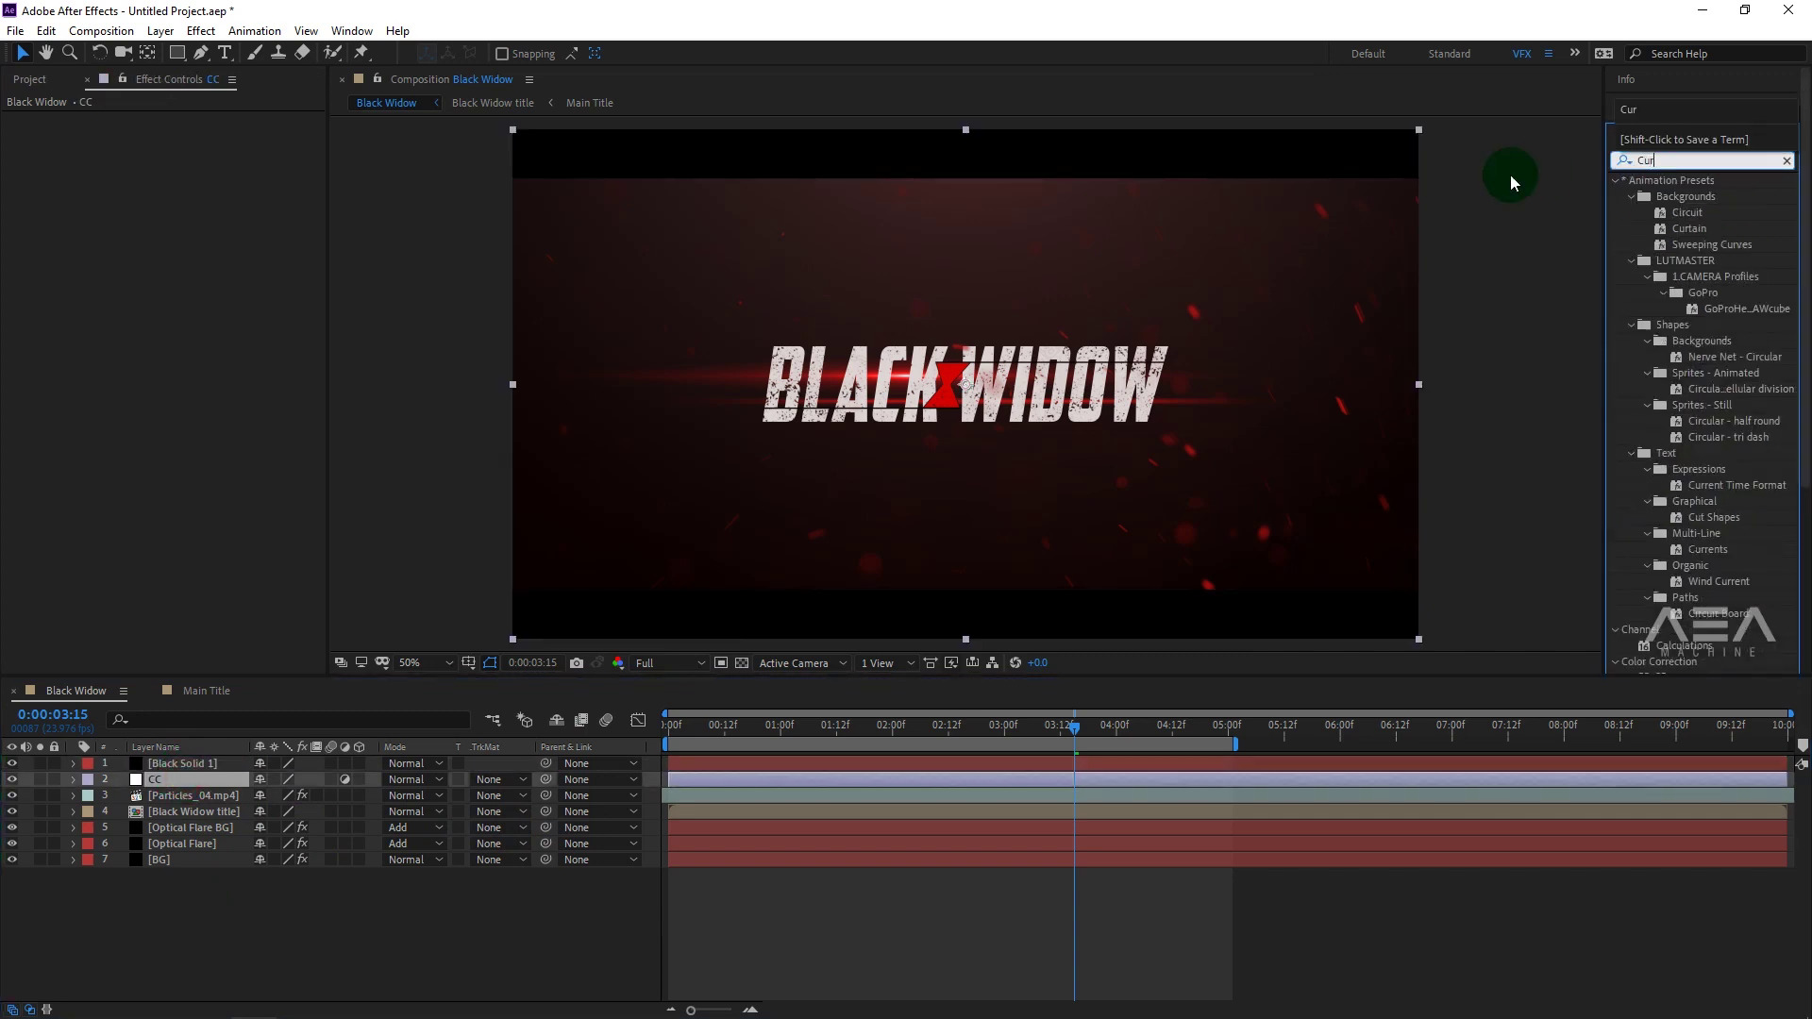
drag(1689, 377, 189, 783)
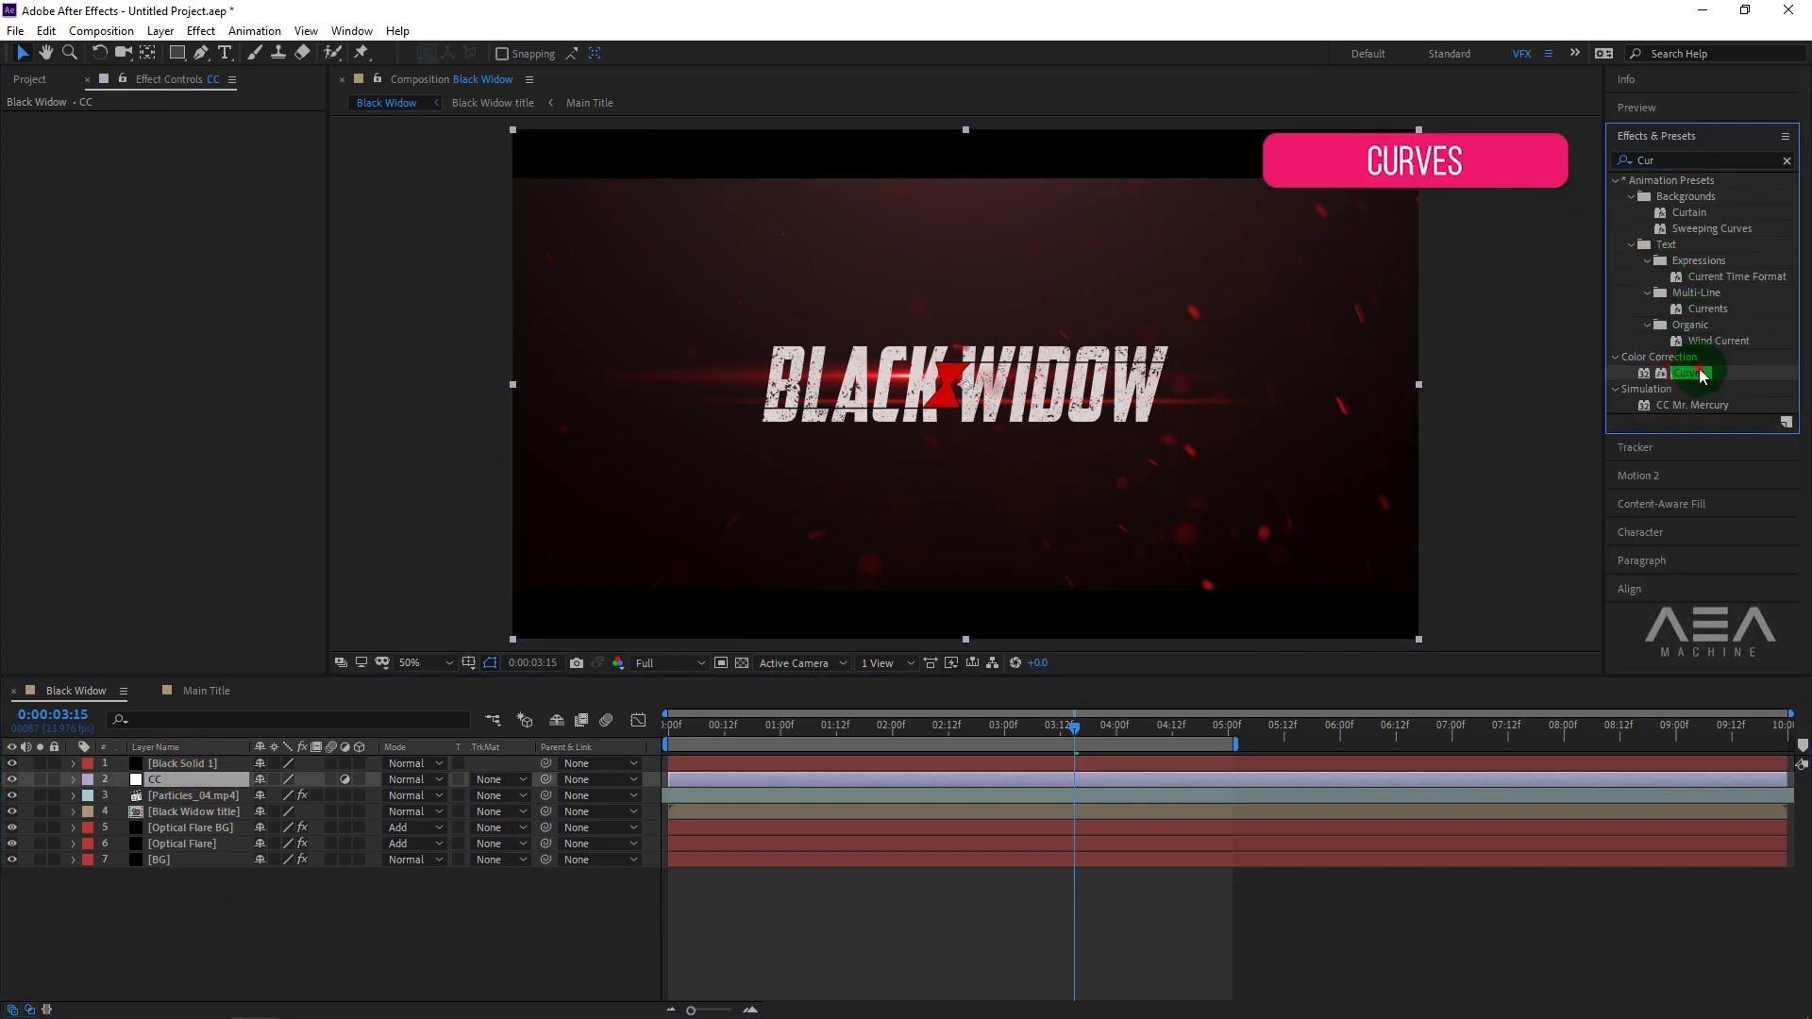
drag(150, 404, 113, 368)
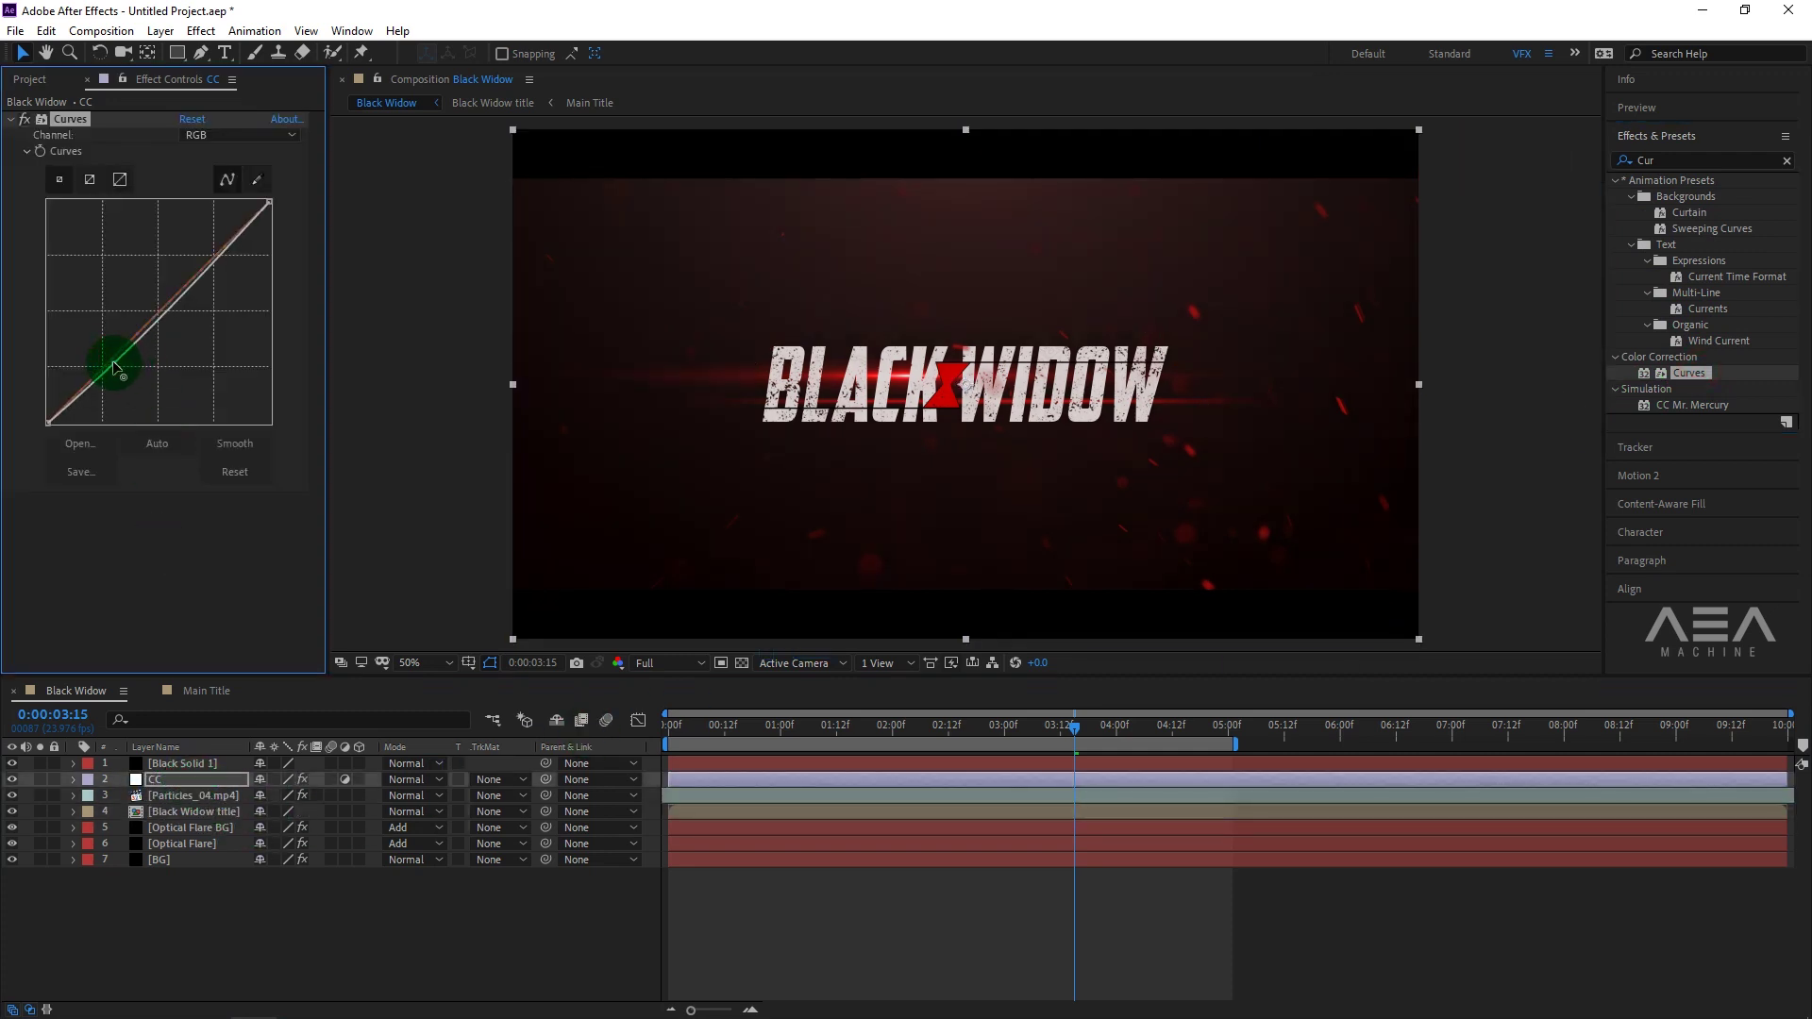
click(217, 276)
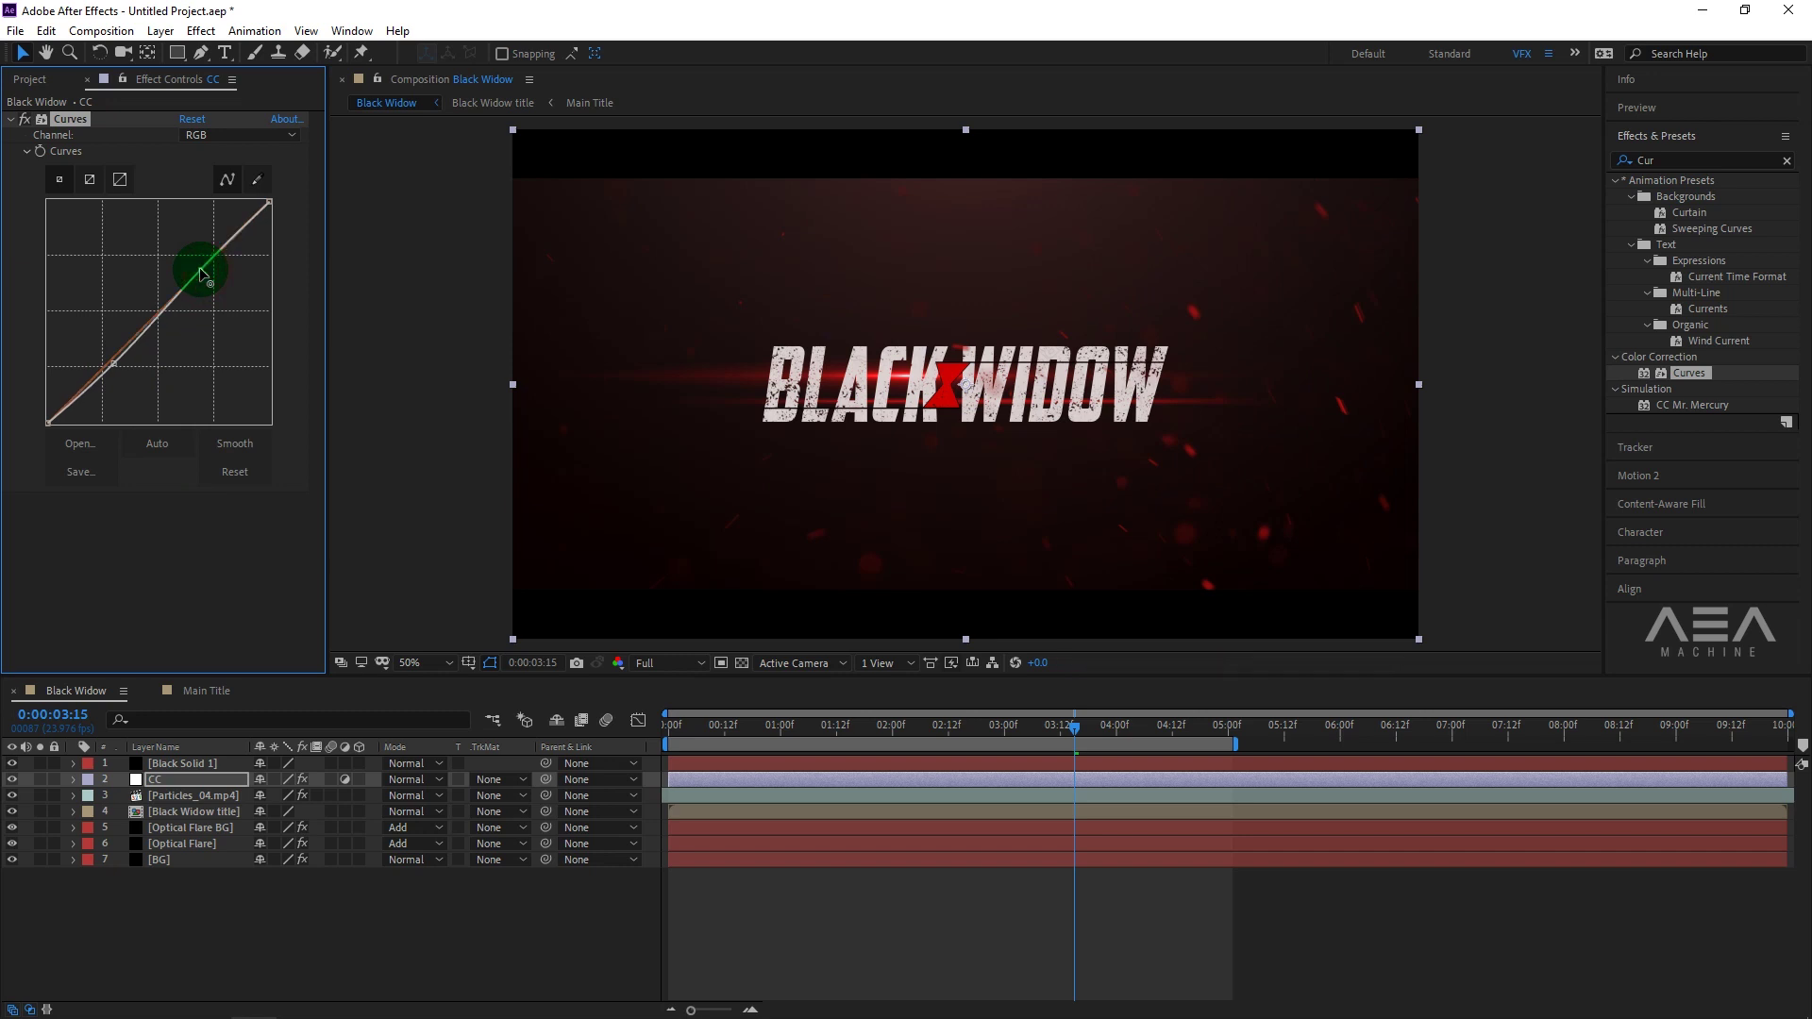
click(151, 779)
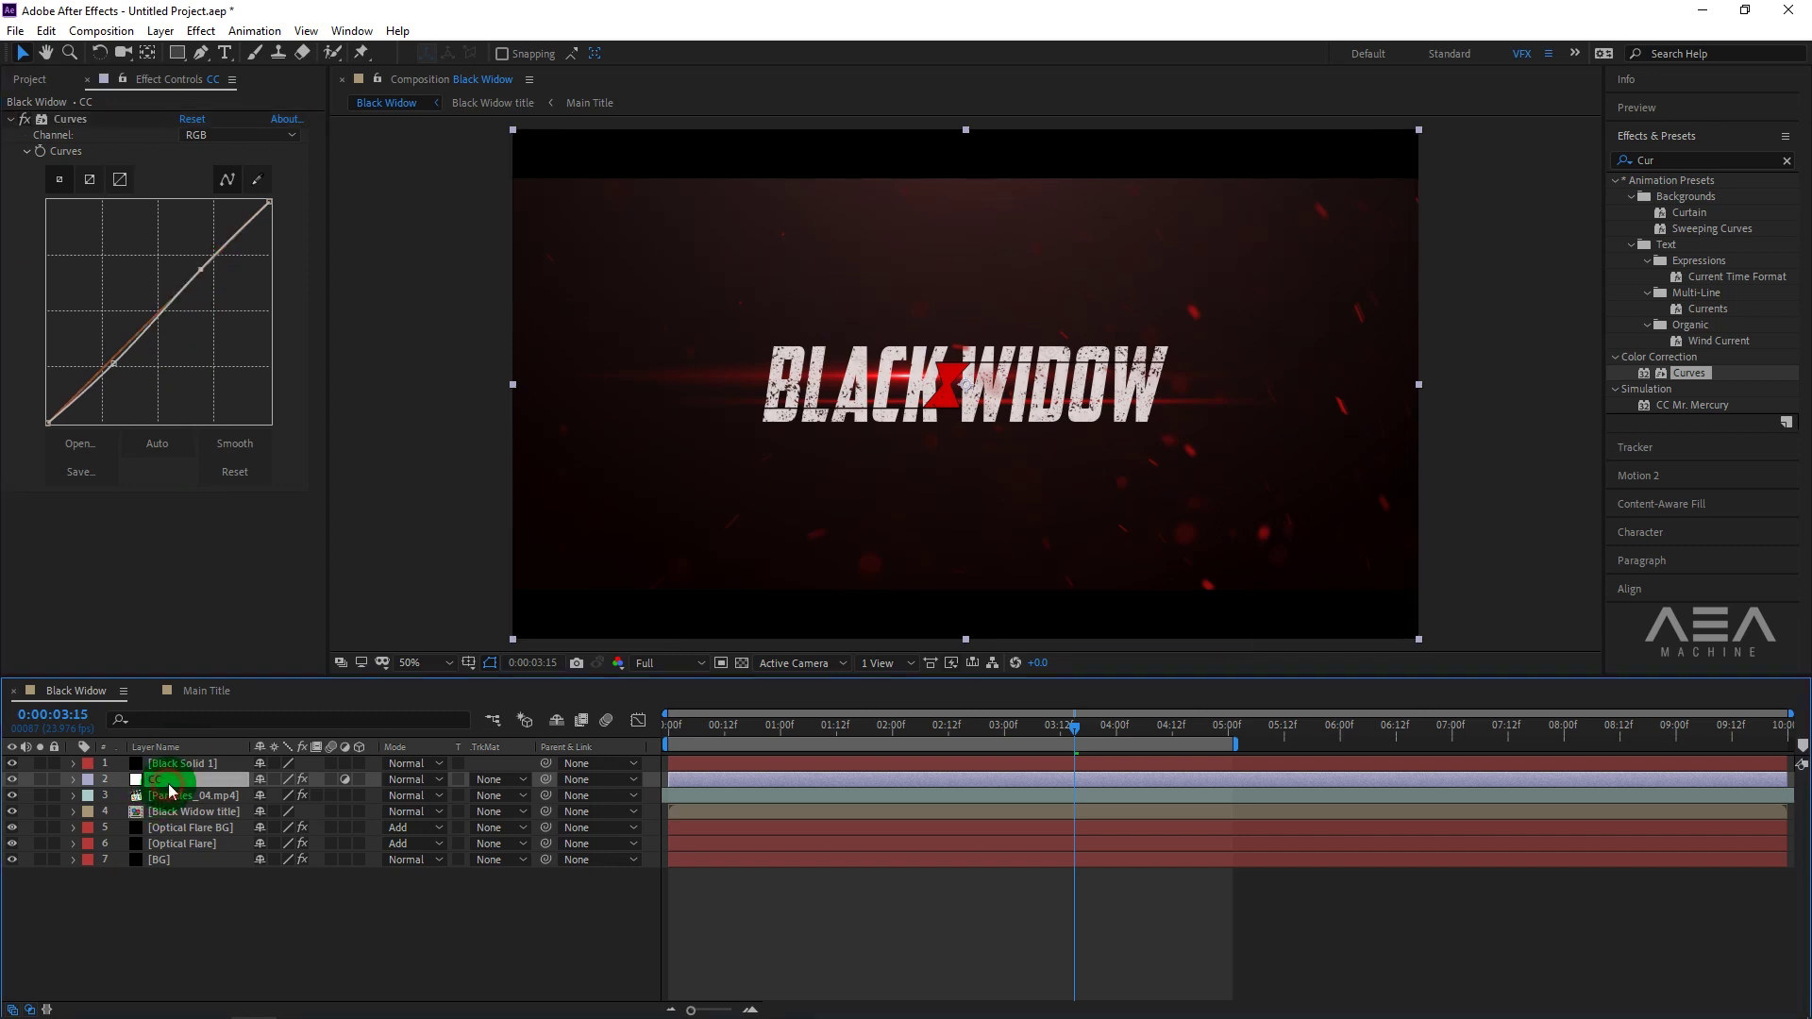
click(1670, 307)
click(1698, 160)
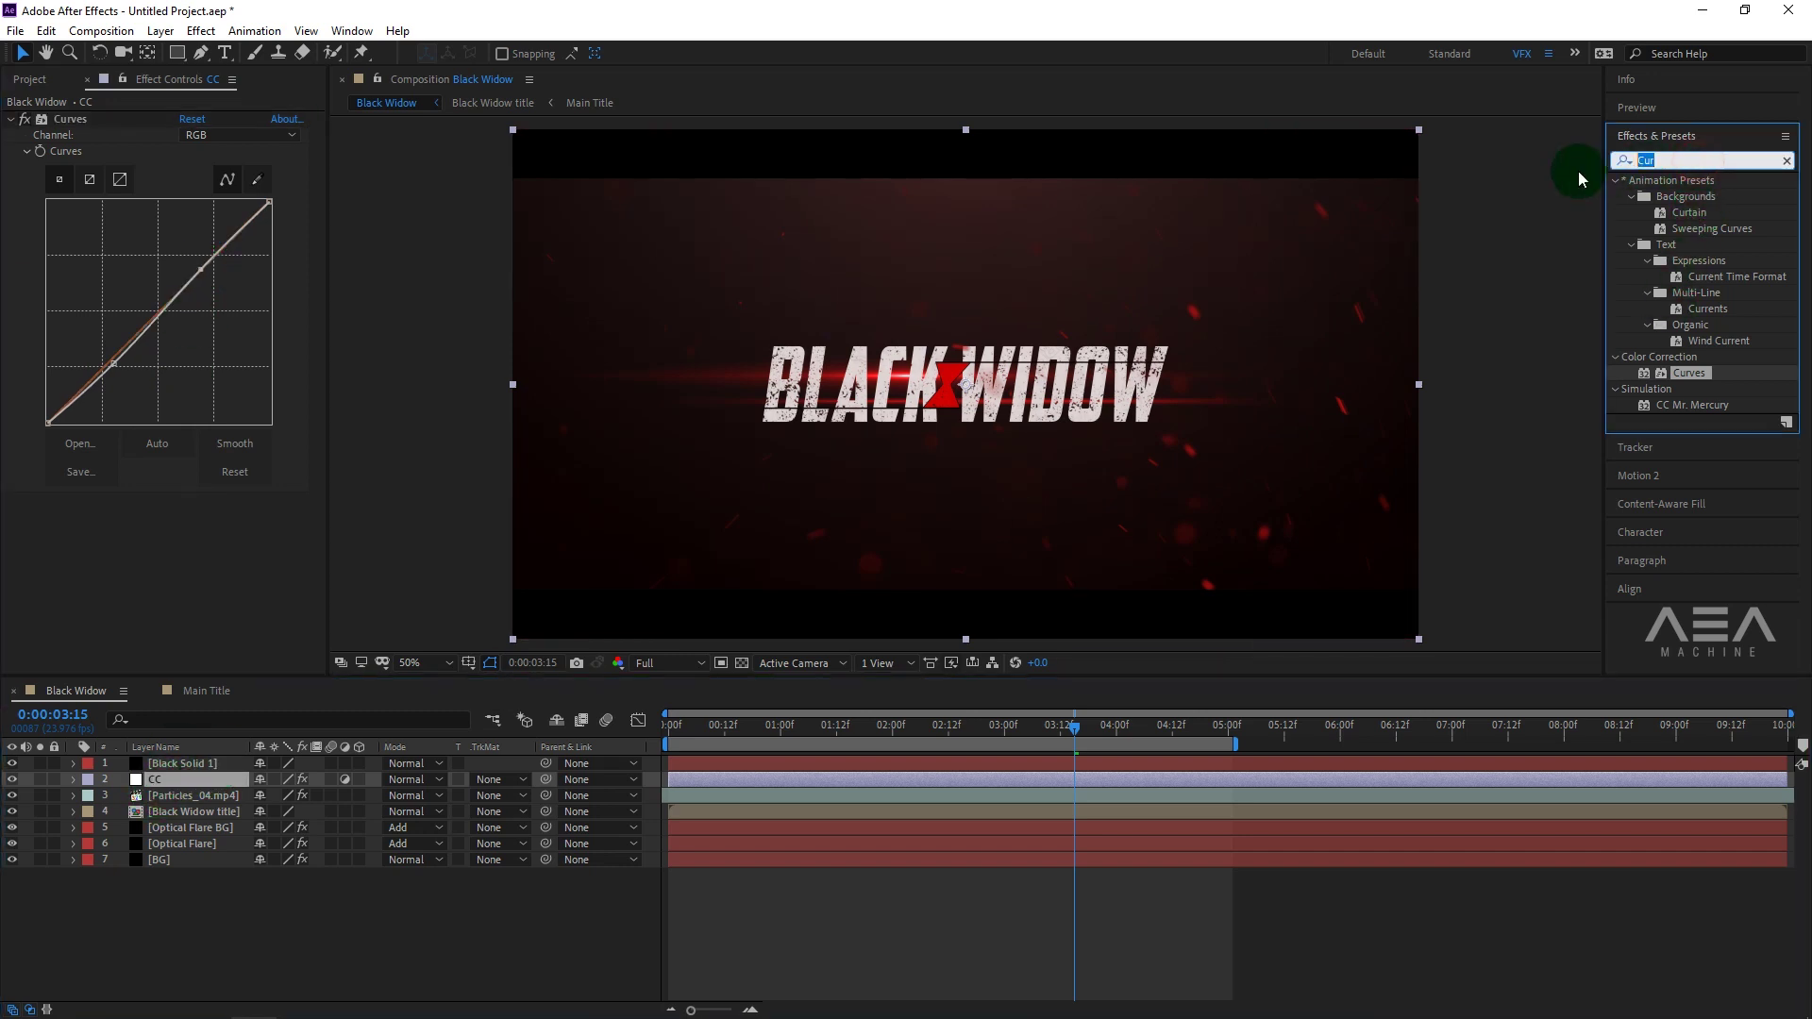
Apply Noise to the CC layer with Amount of Noise at 10% for light grain.
text(Noise)
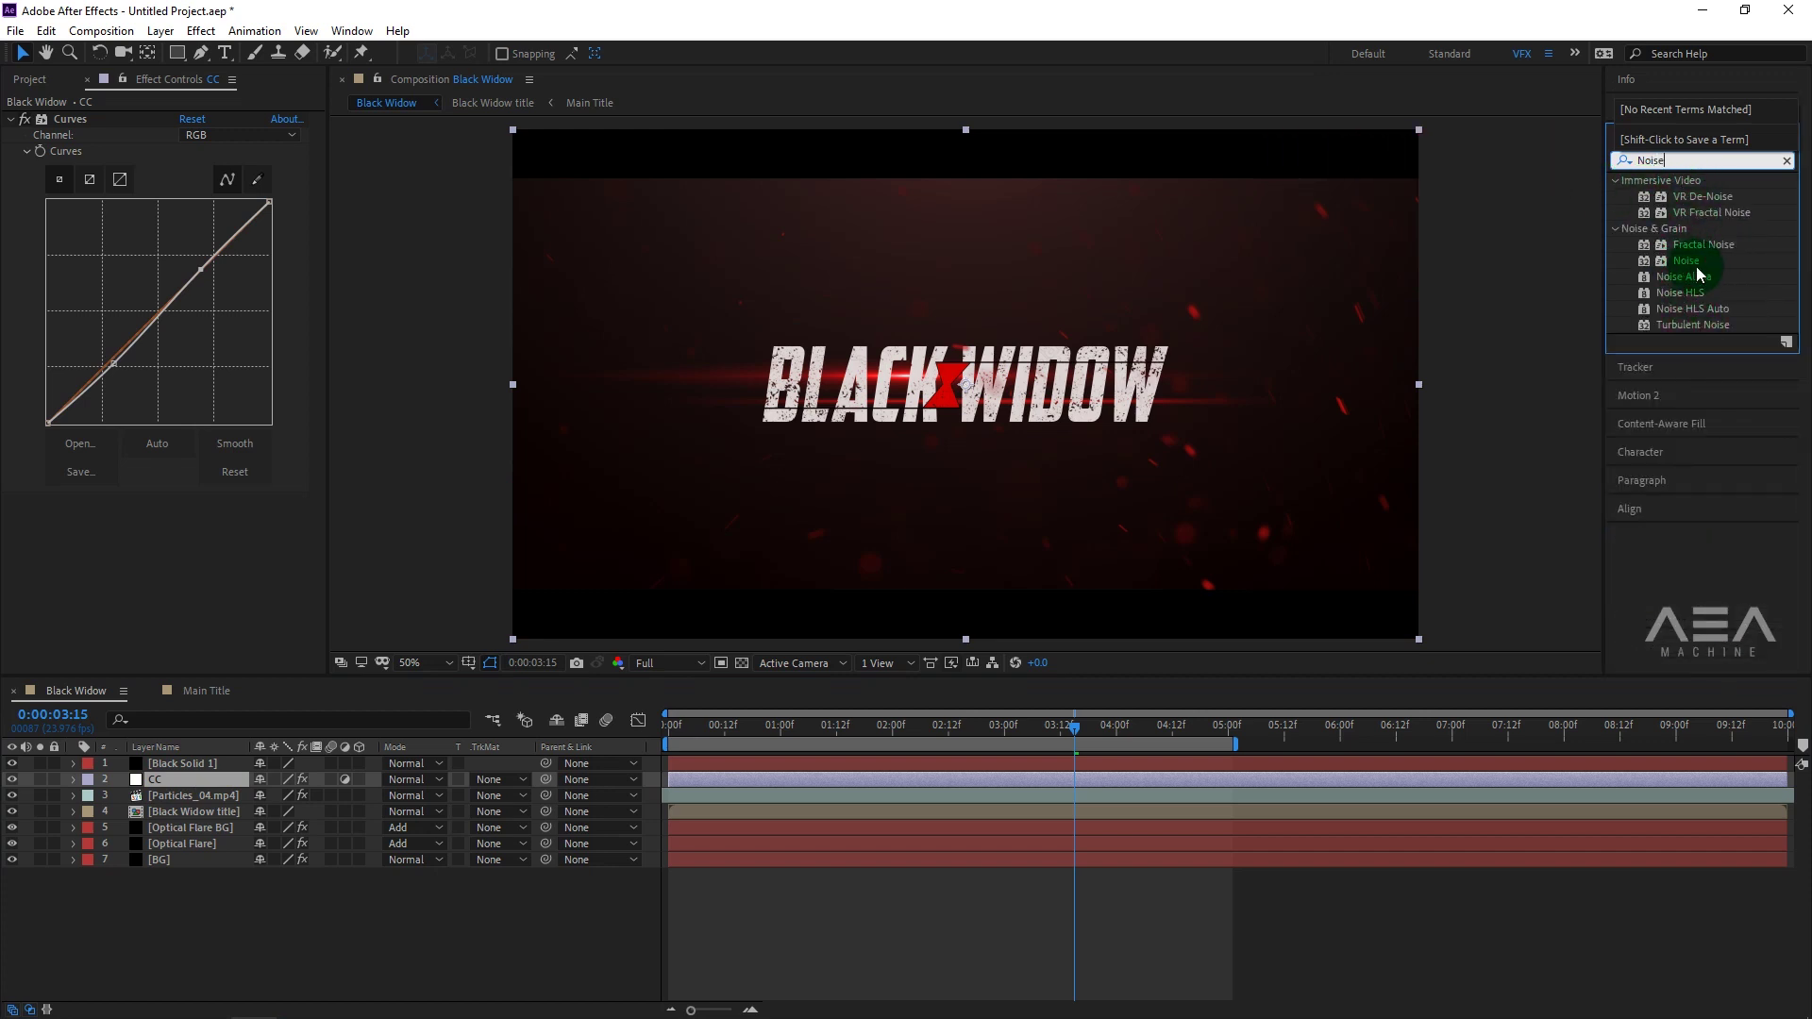
drag(1697, 268, 193, 781)
text(10)
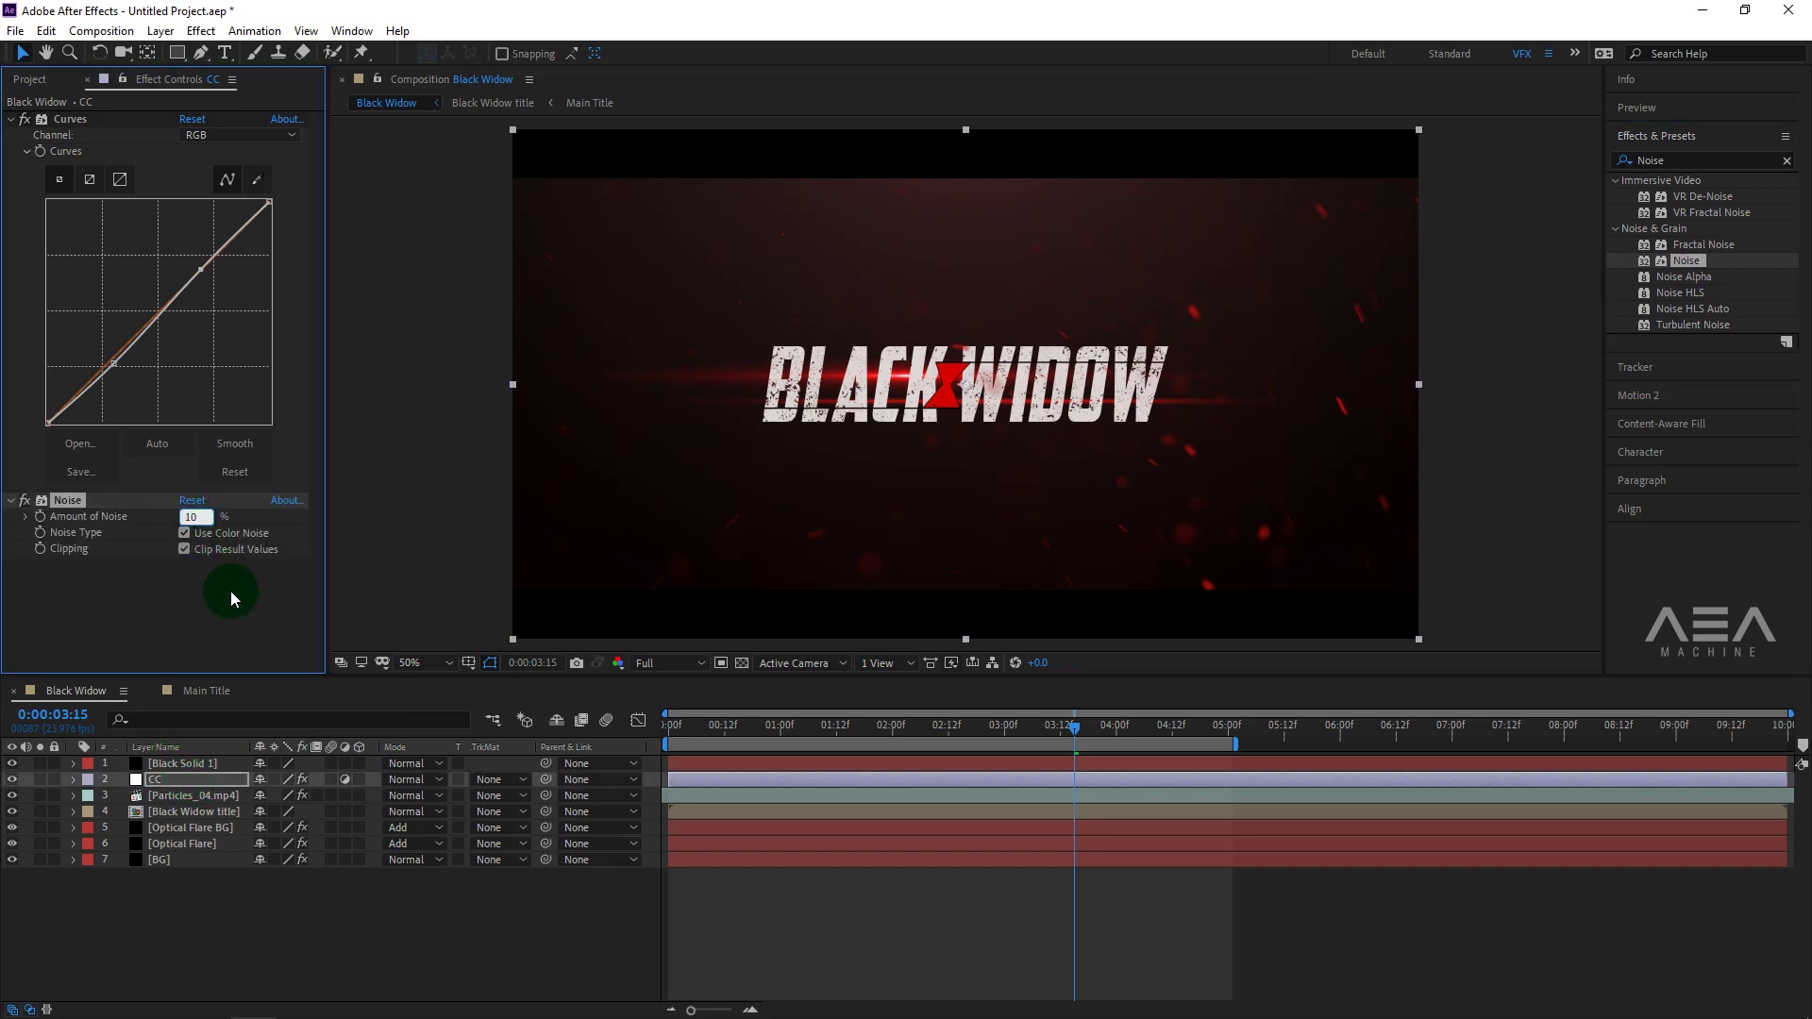
click(236, 595)
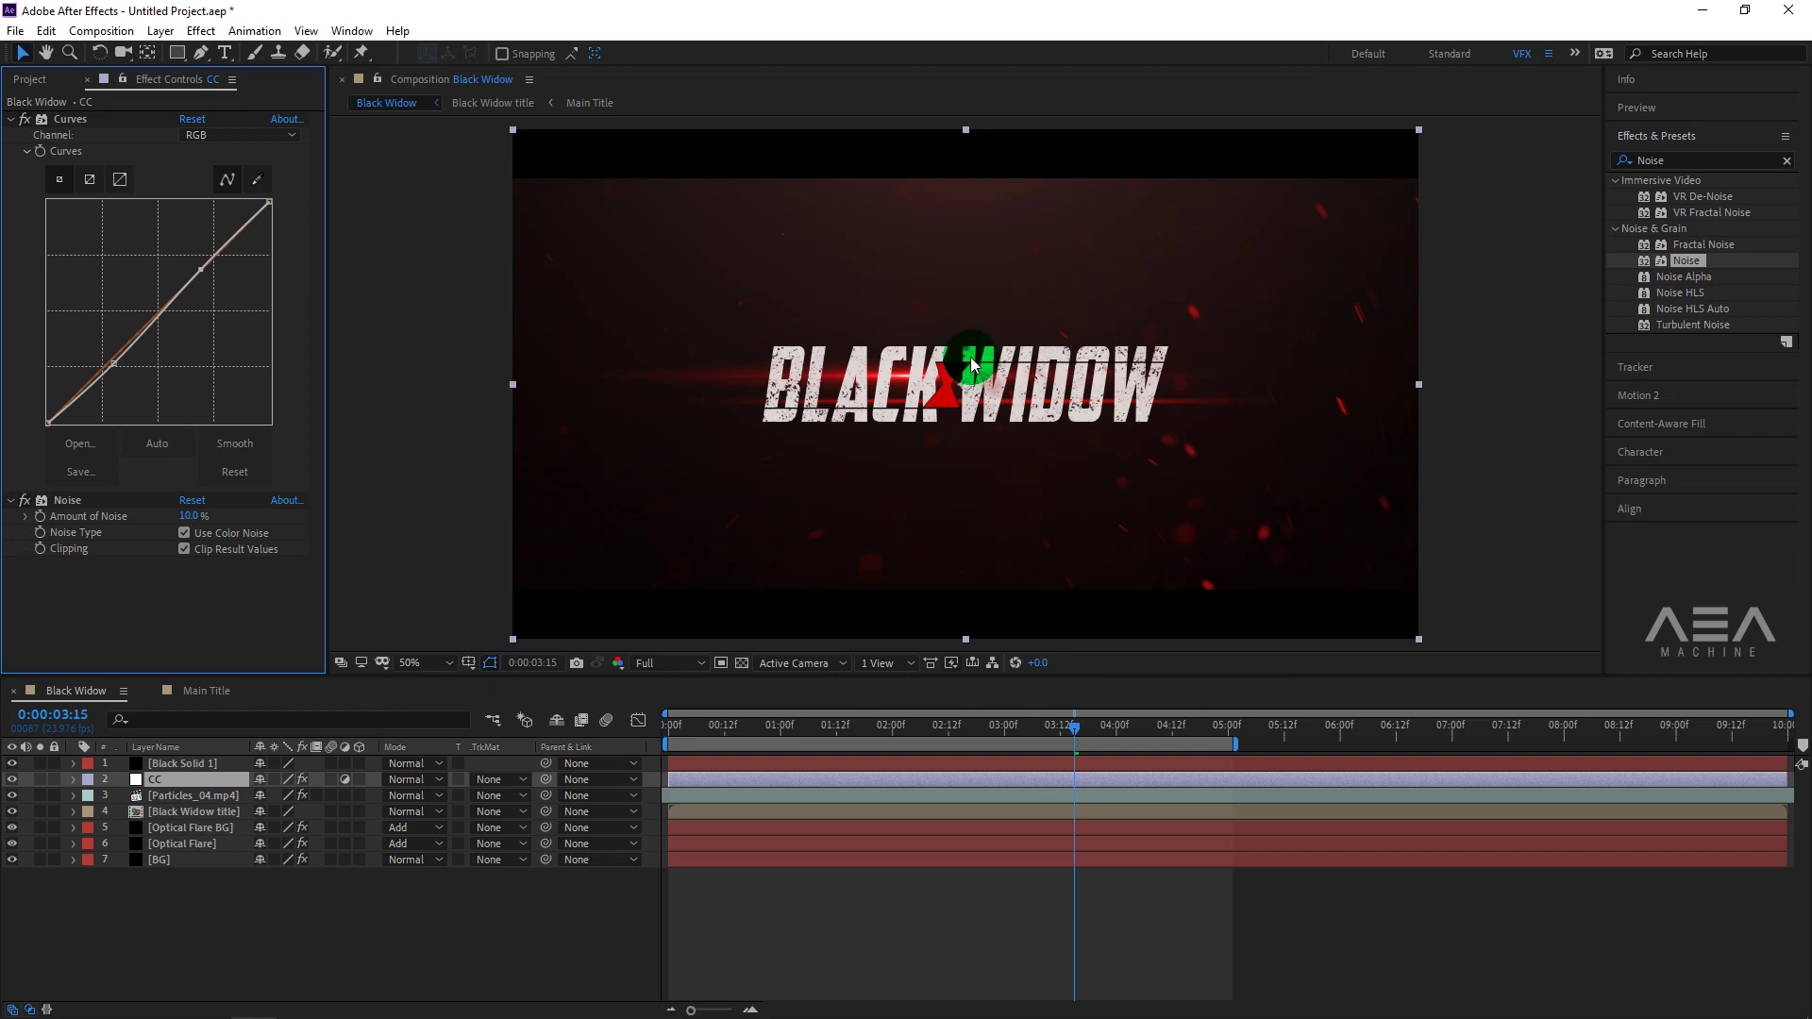
click(972, 364)
scroll(966, 278, up, 2)
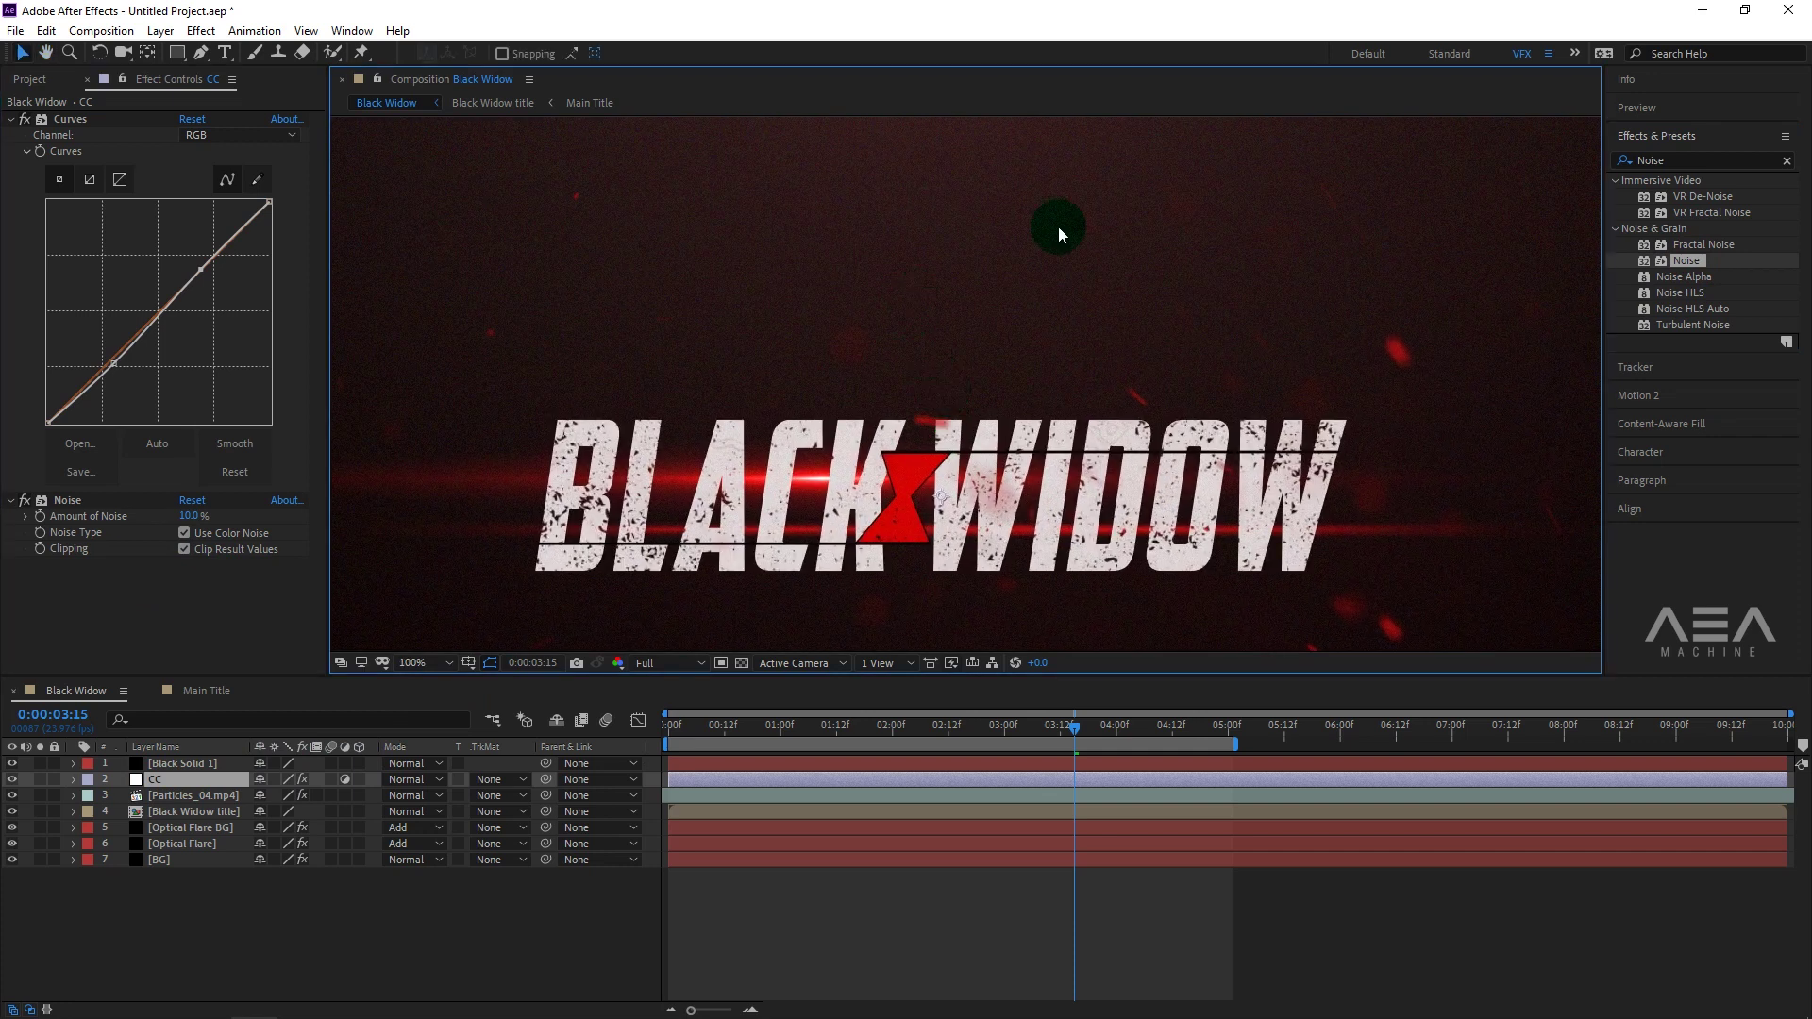
click(194, 519)
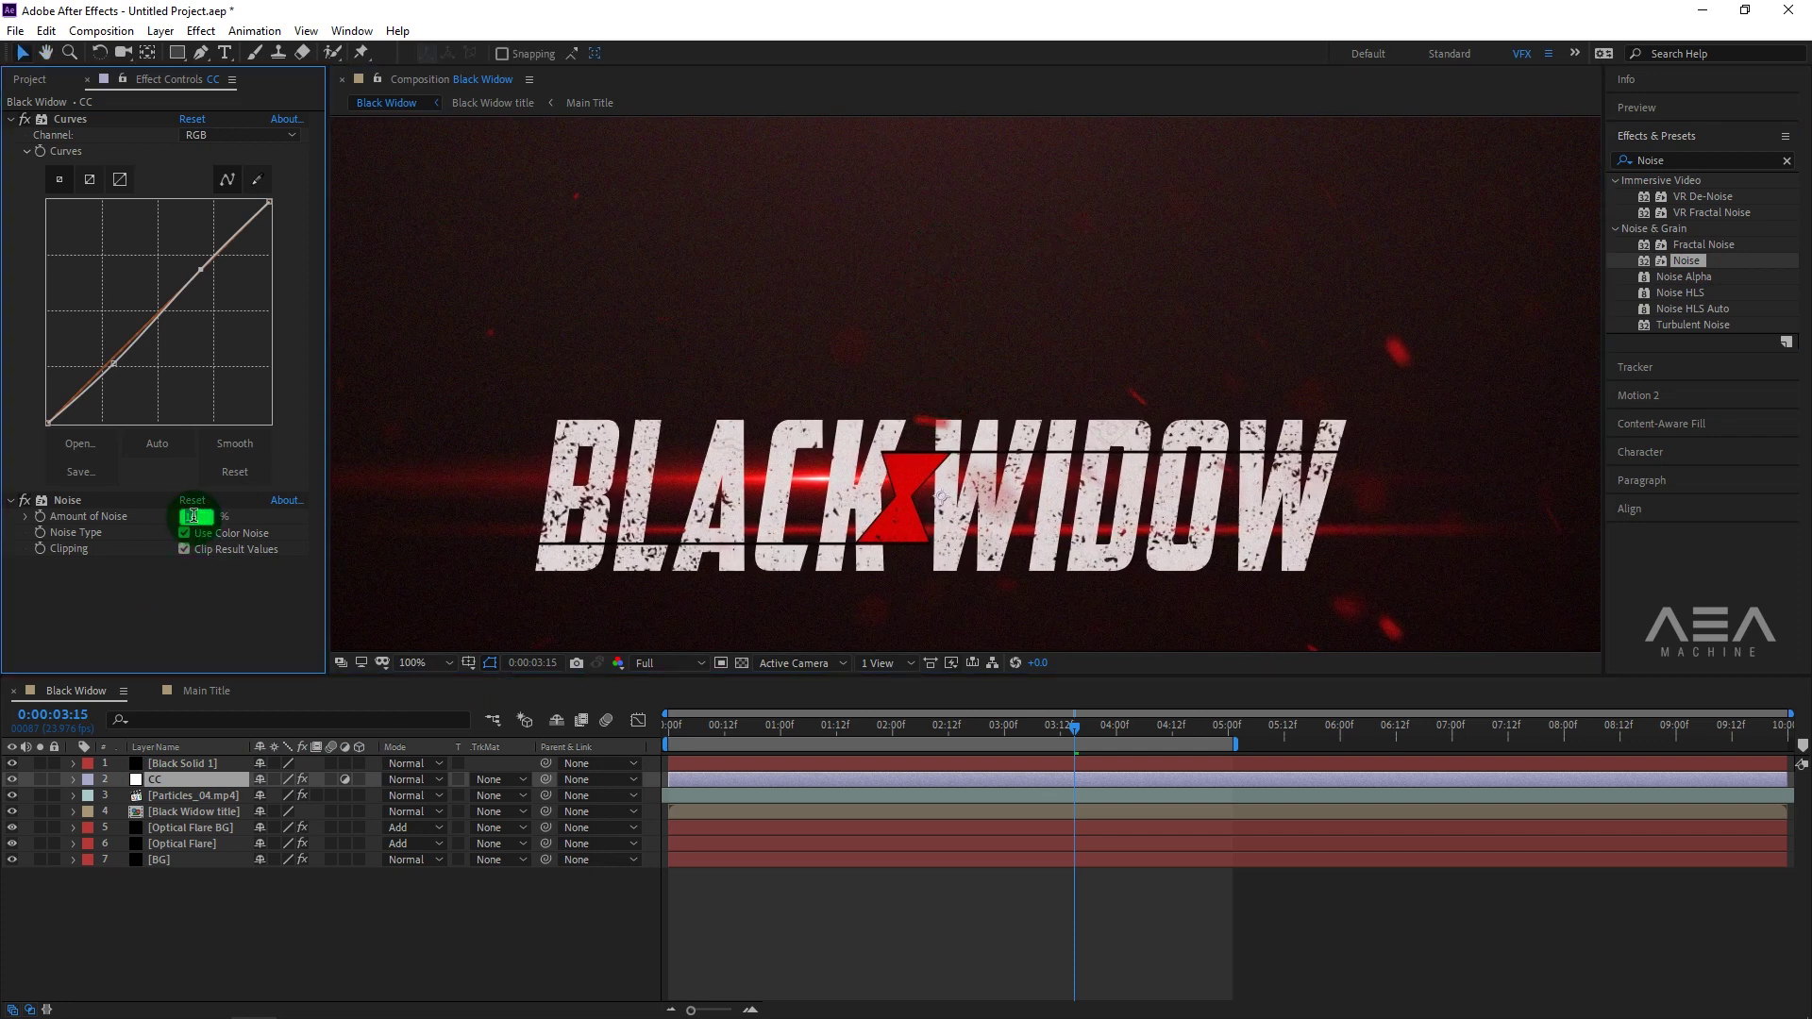
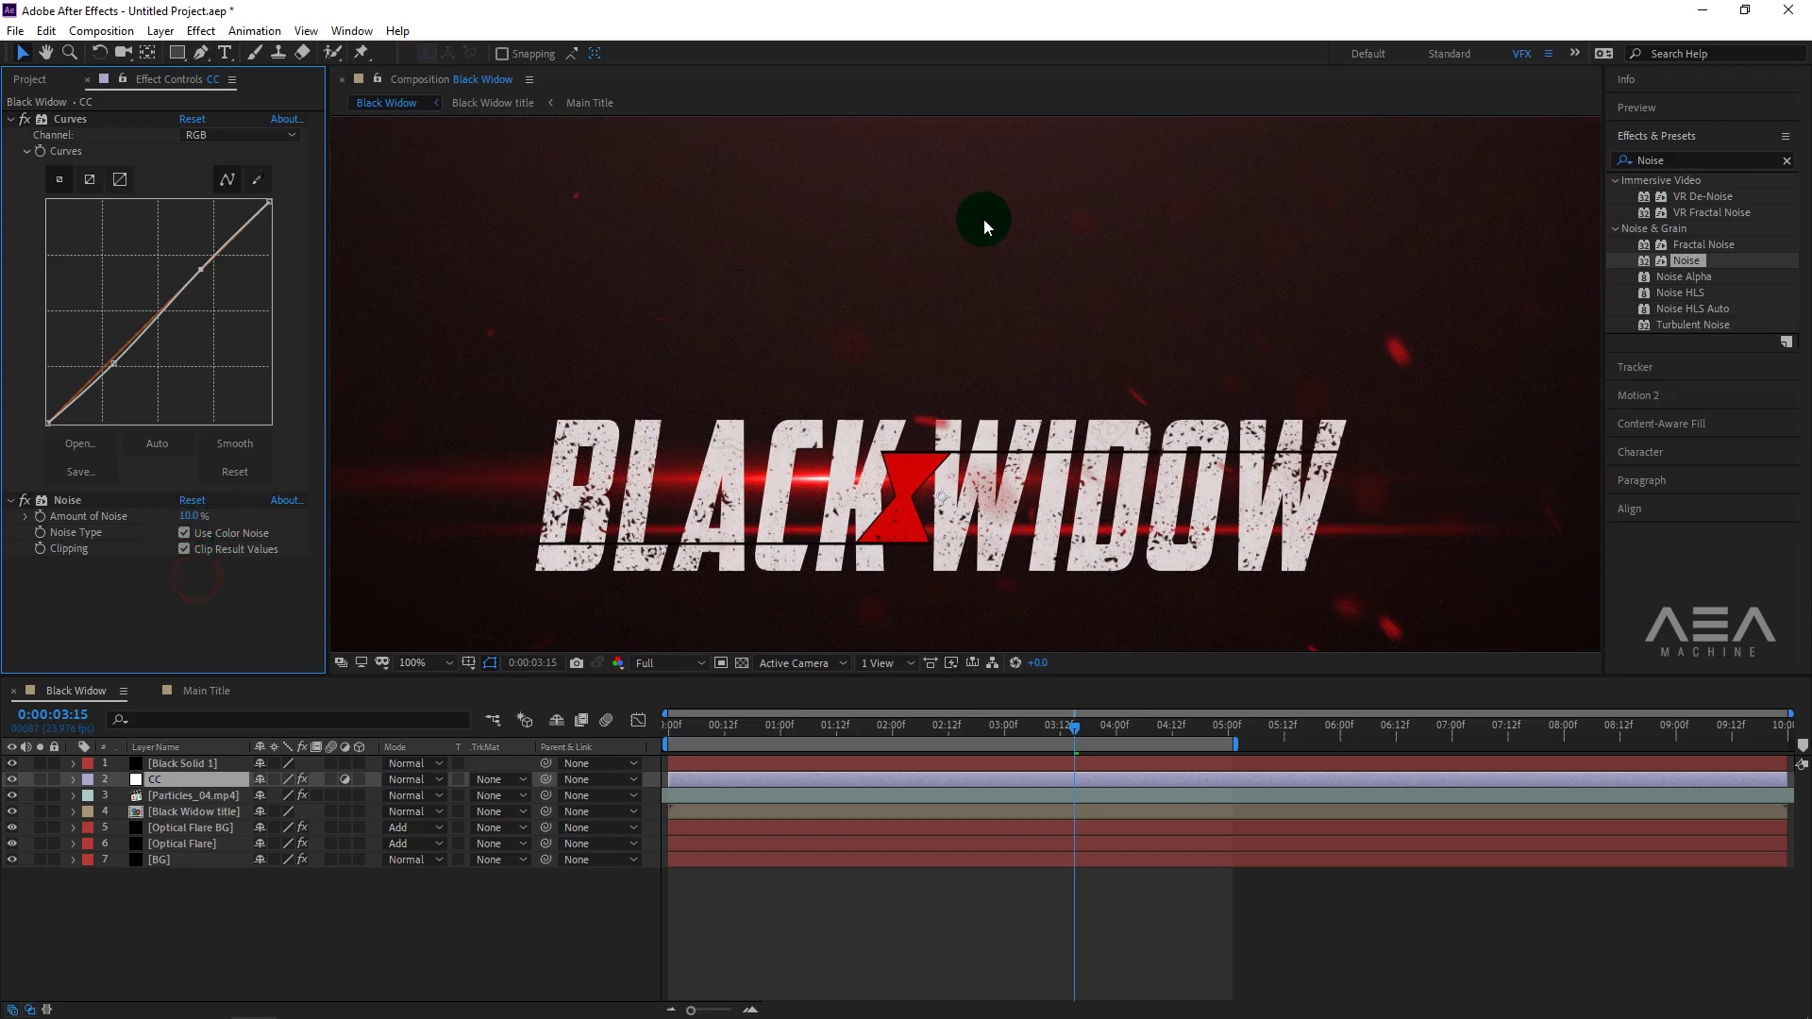
Collapse the Noise and Curves settings on the CC layer, with the viewer at 50%.
key(comma)
key(comma)
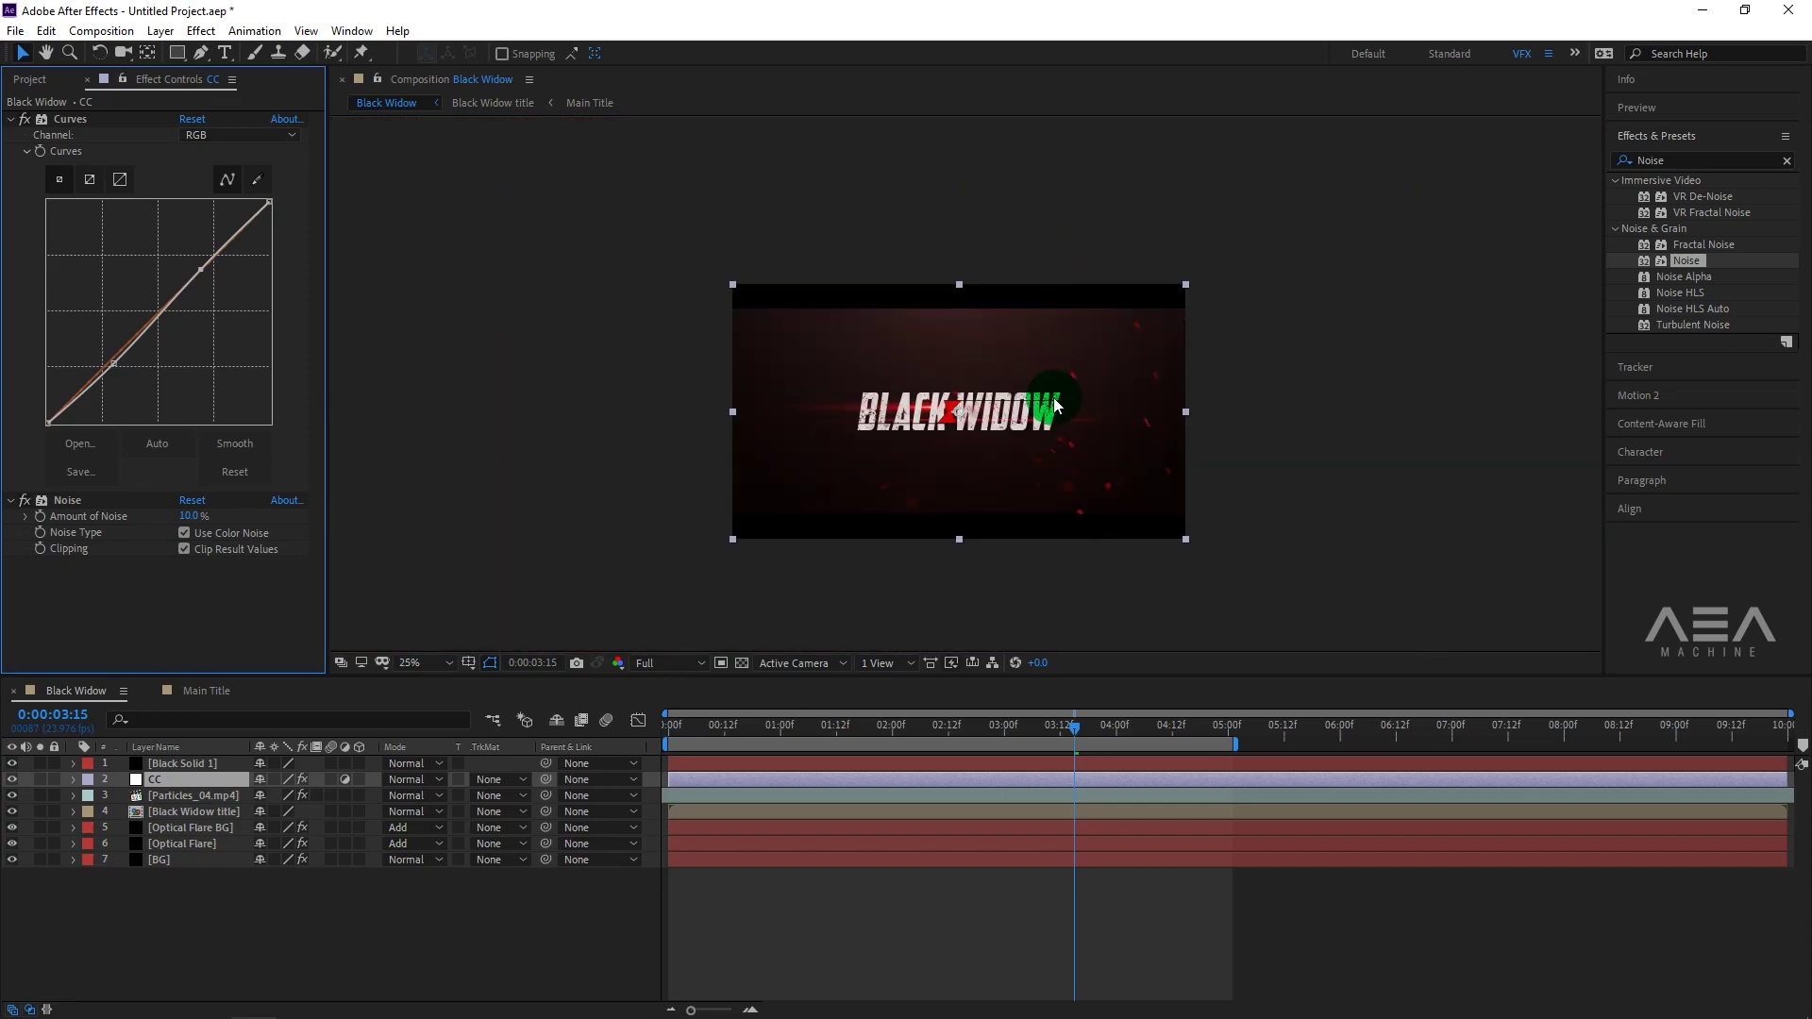
key(period)
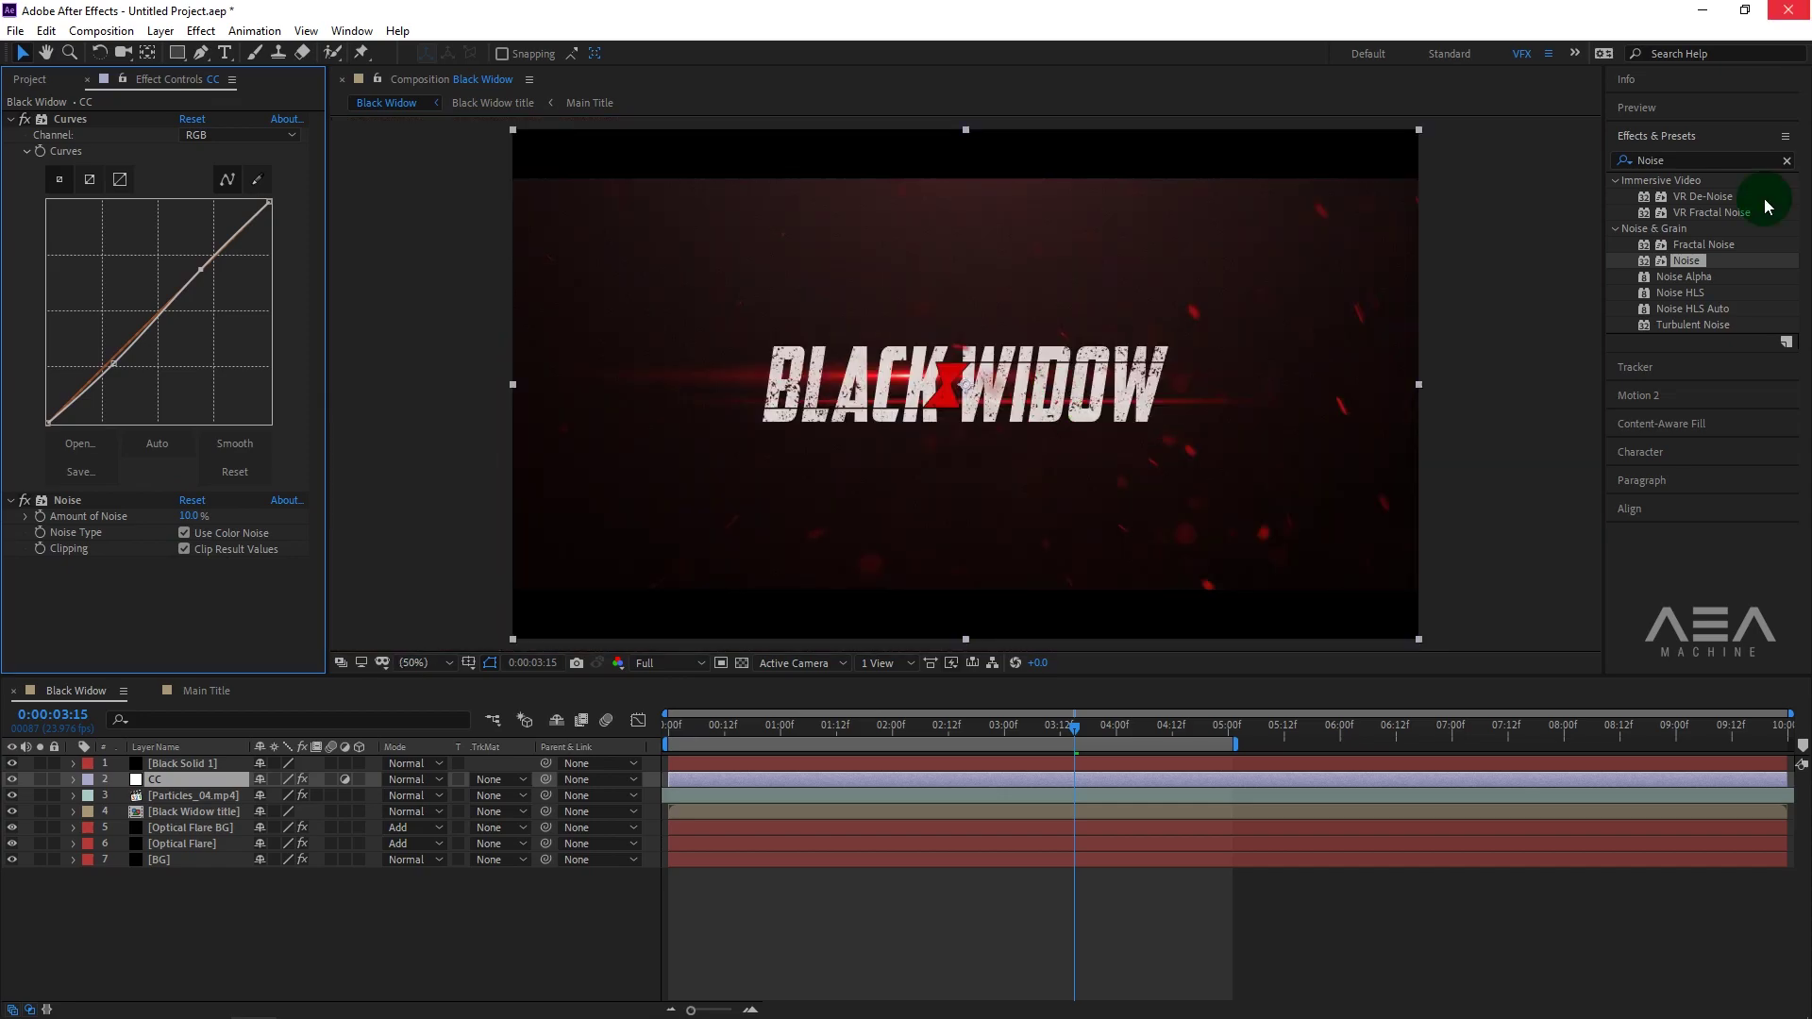
click(8, 501)
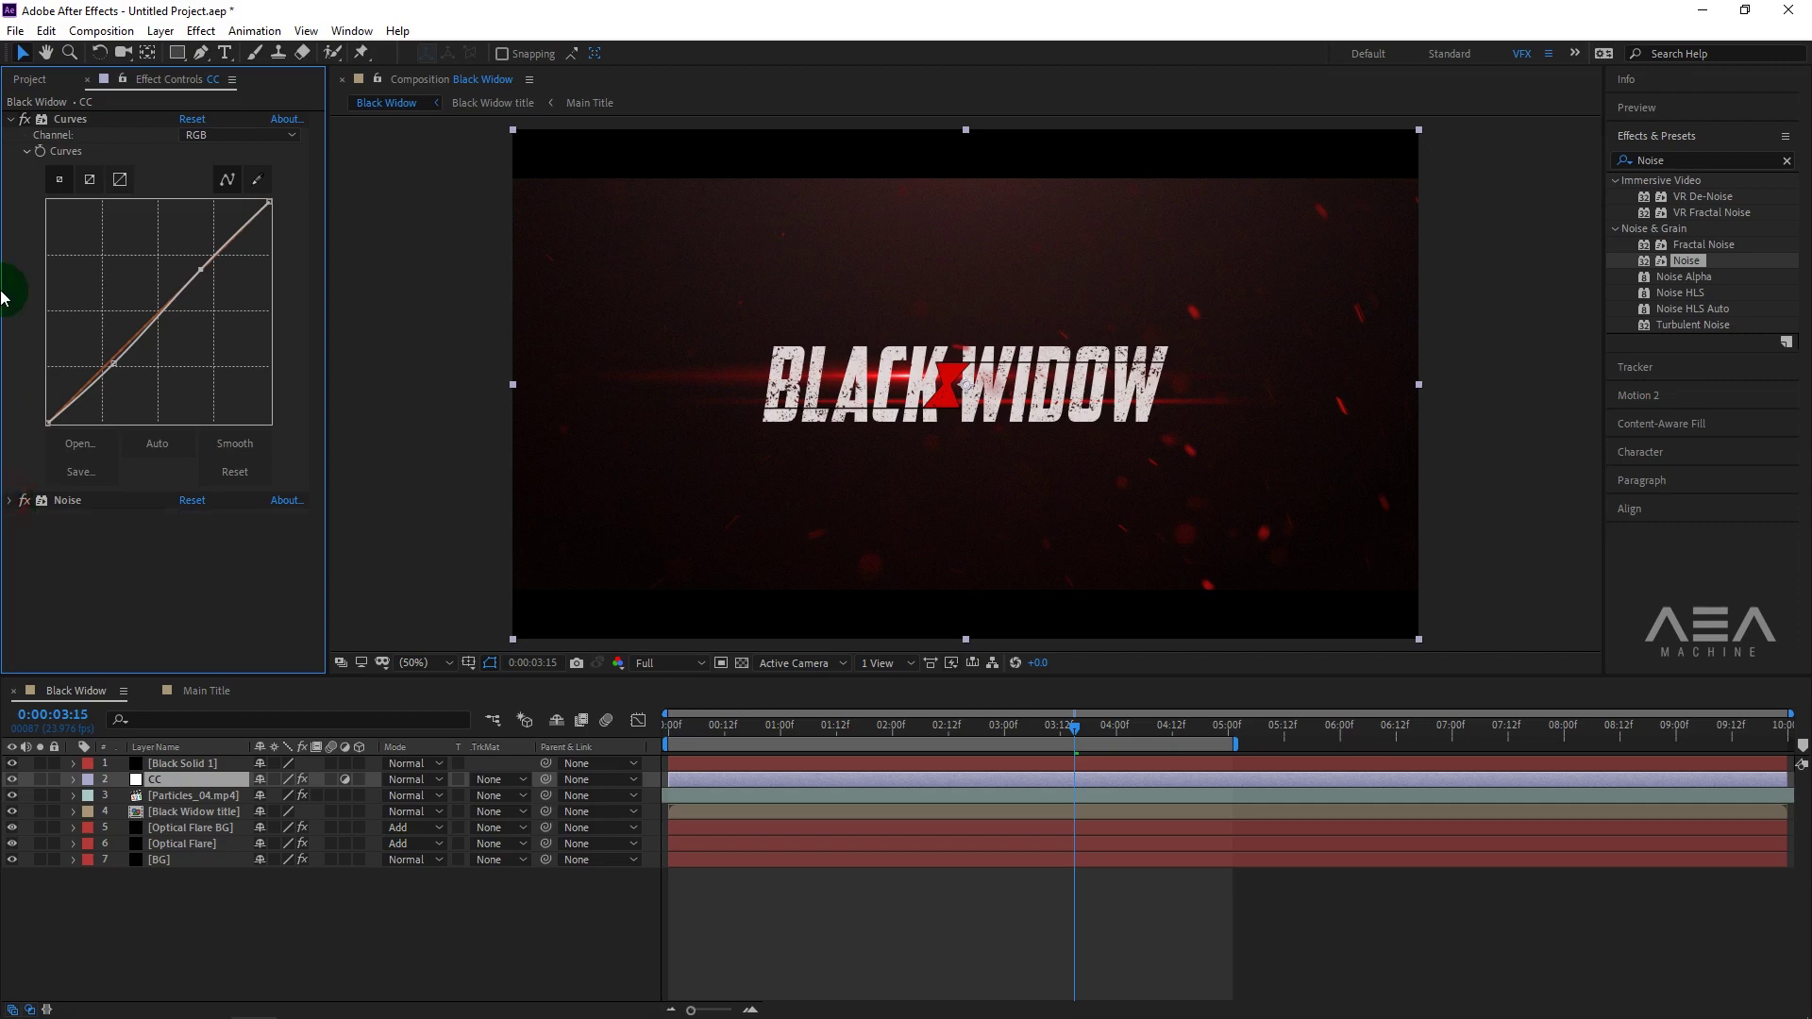
click(10, 120)
click(178, 780)
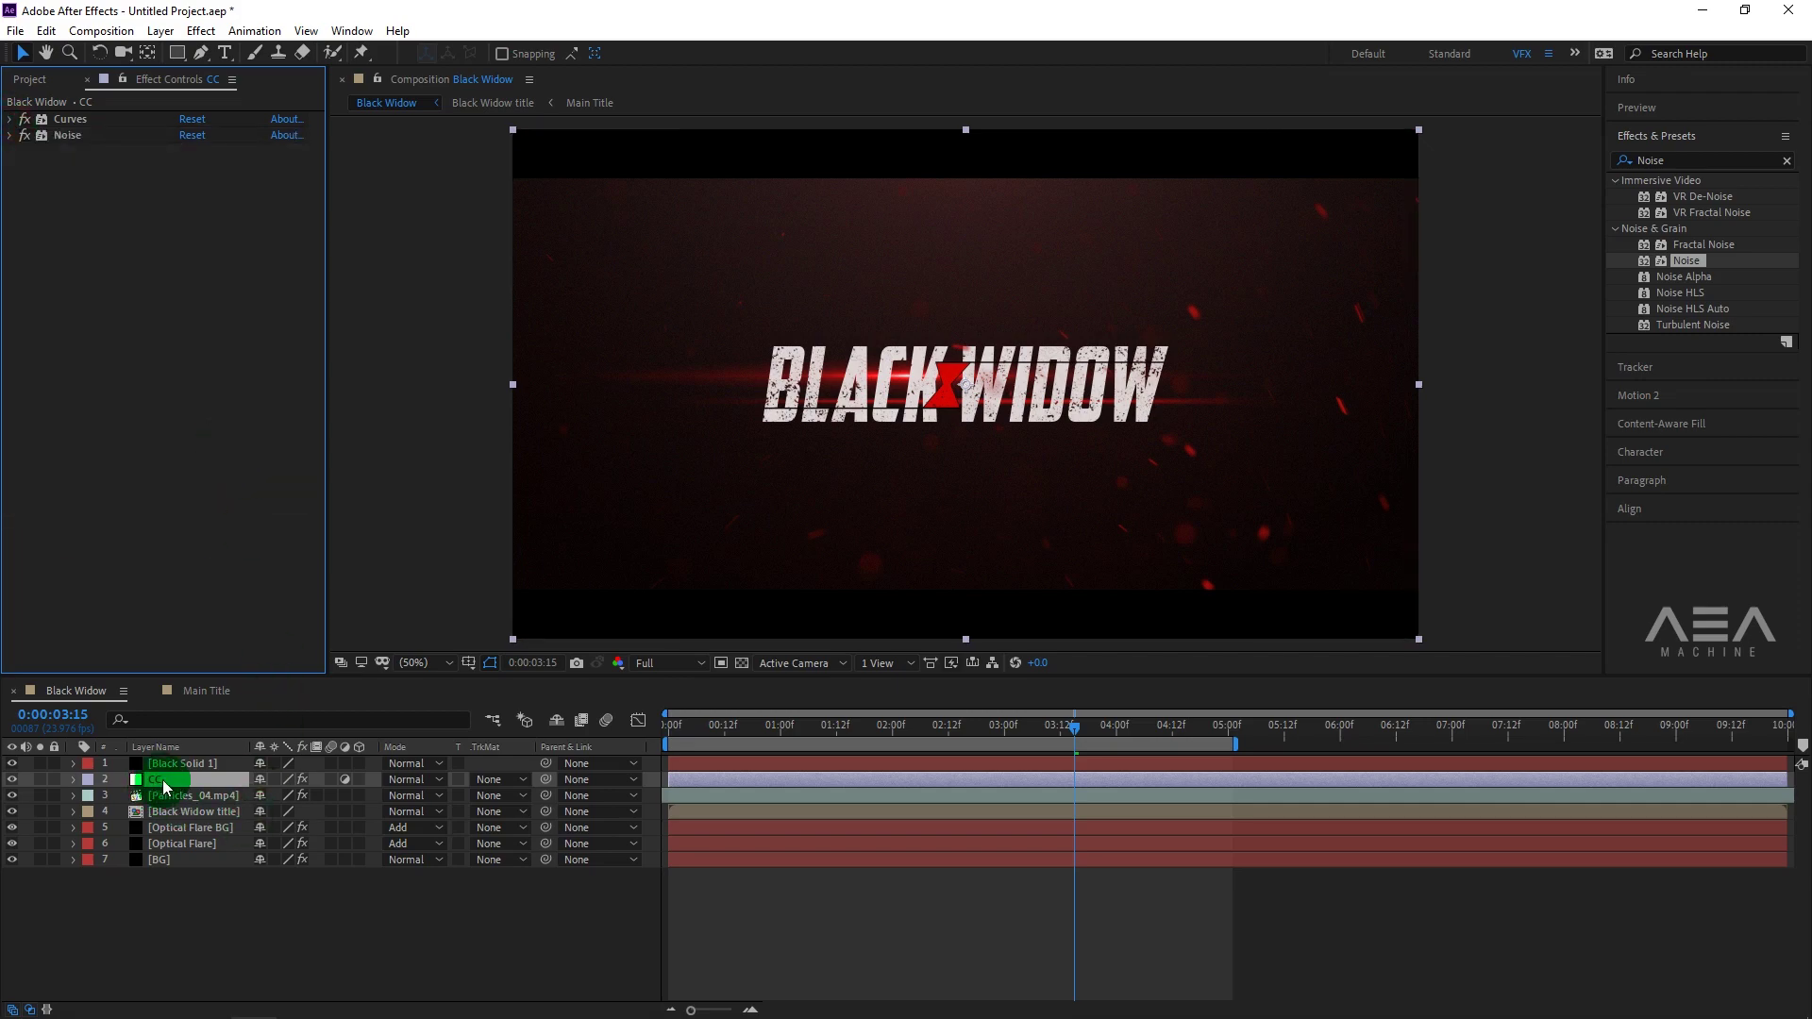
Create a new adjustment layer named Glow just below the CC layer.
right_click(212, 875)
click(325, 673)
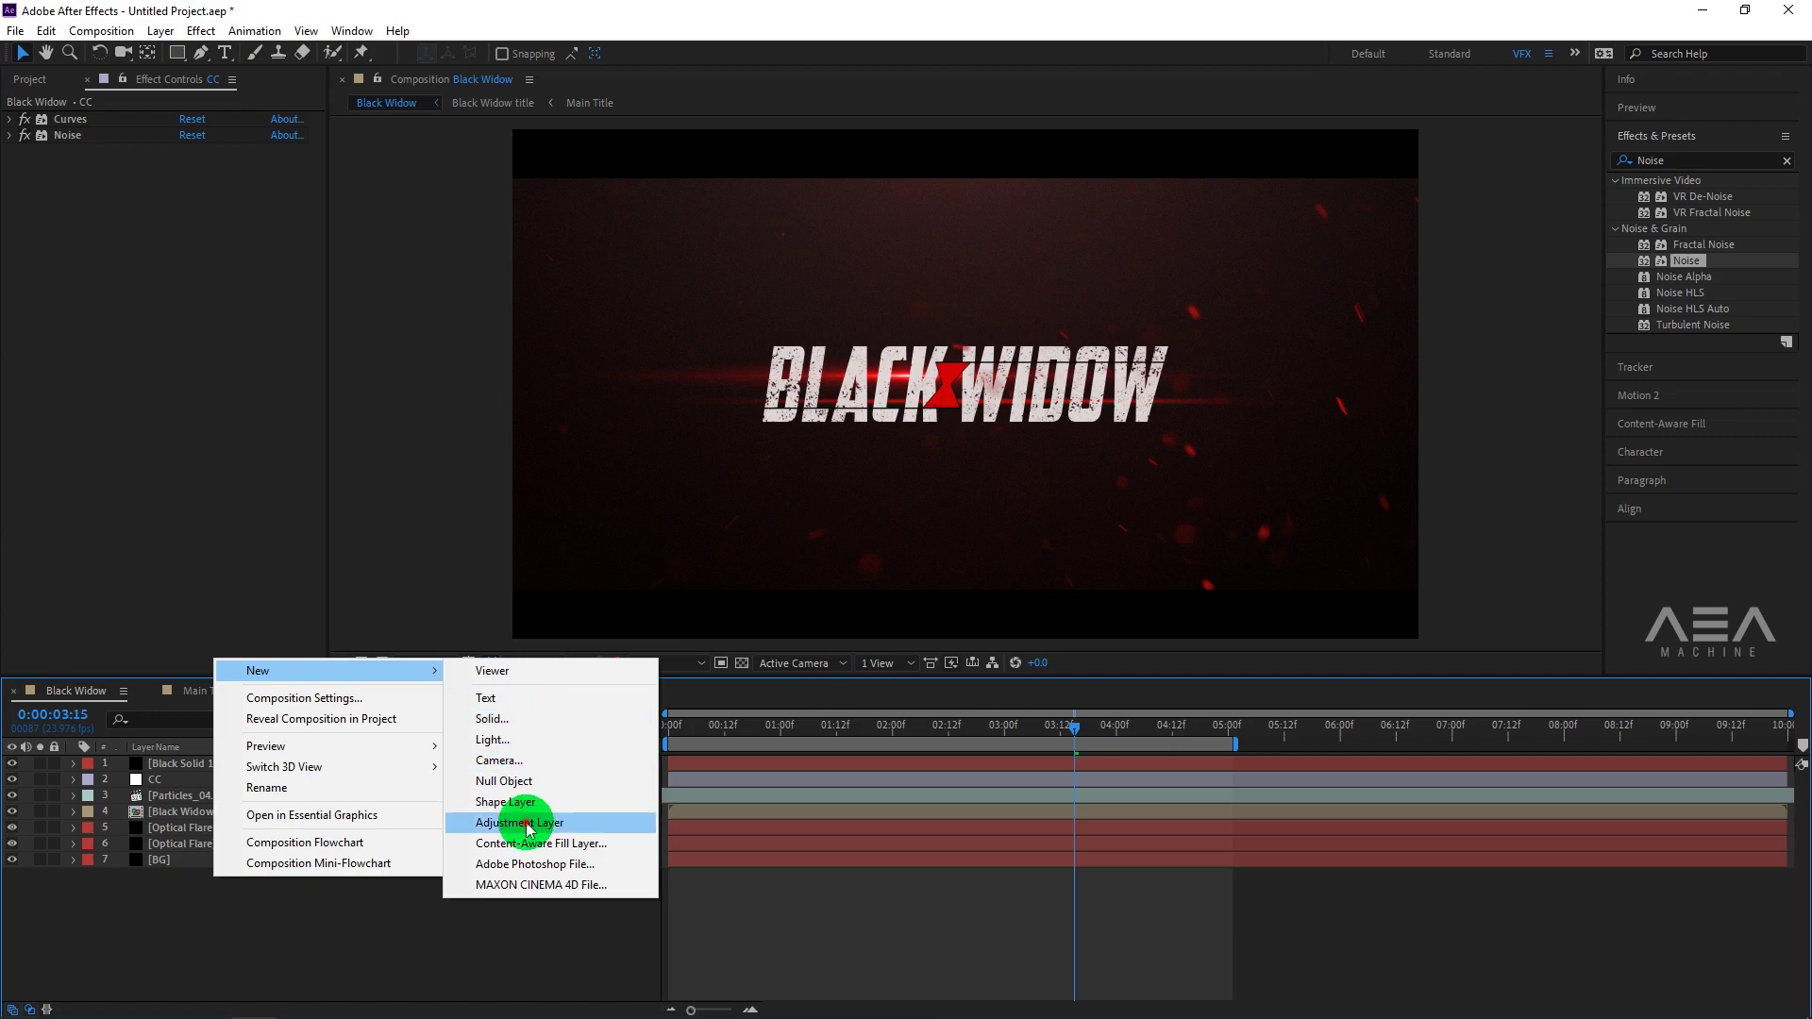
click(520, 822)
drag(209, 764, 212, 795)
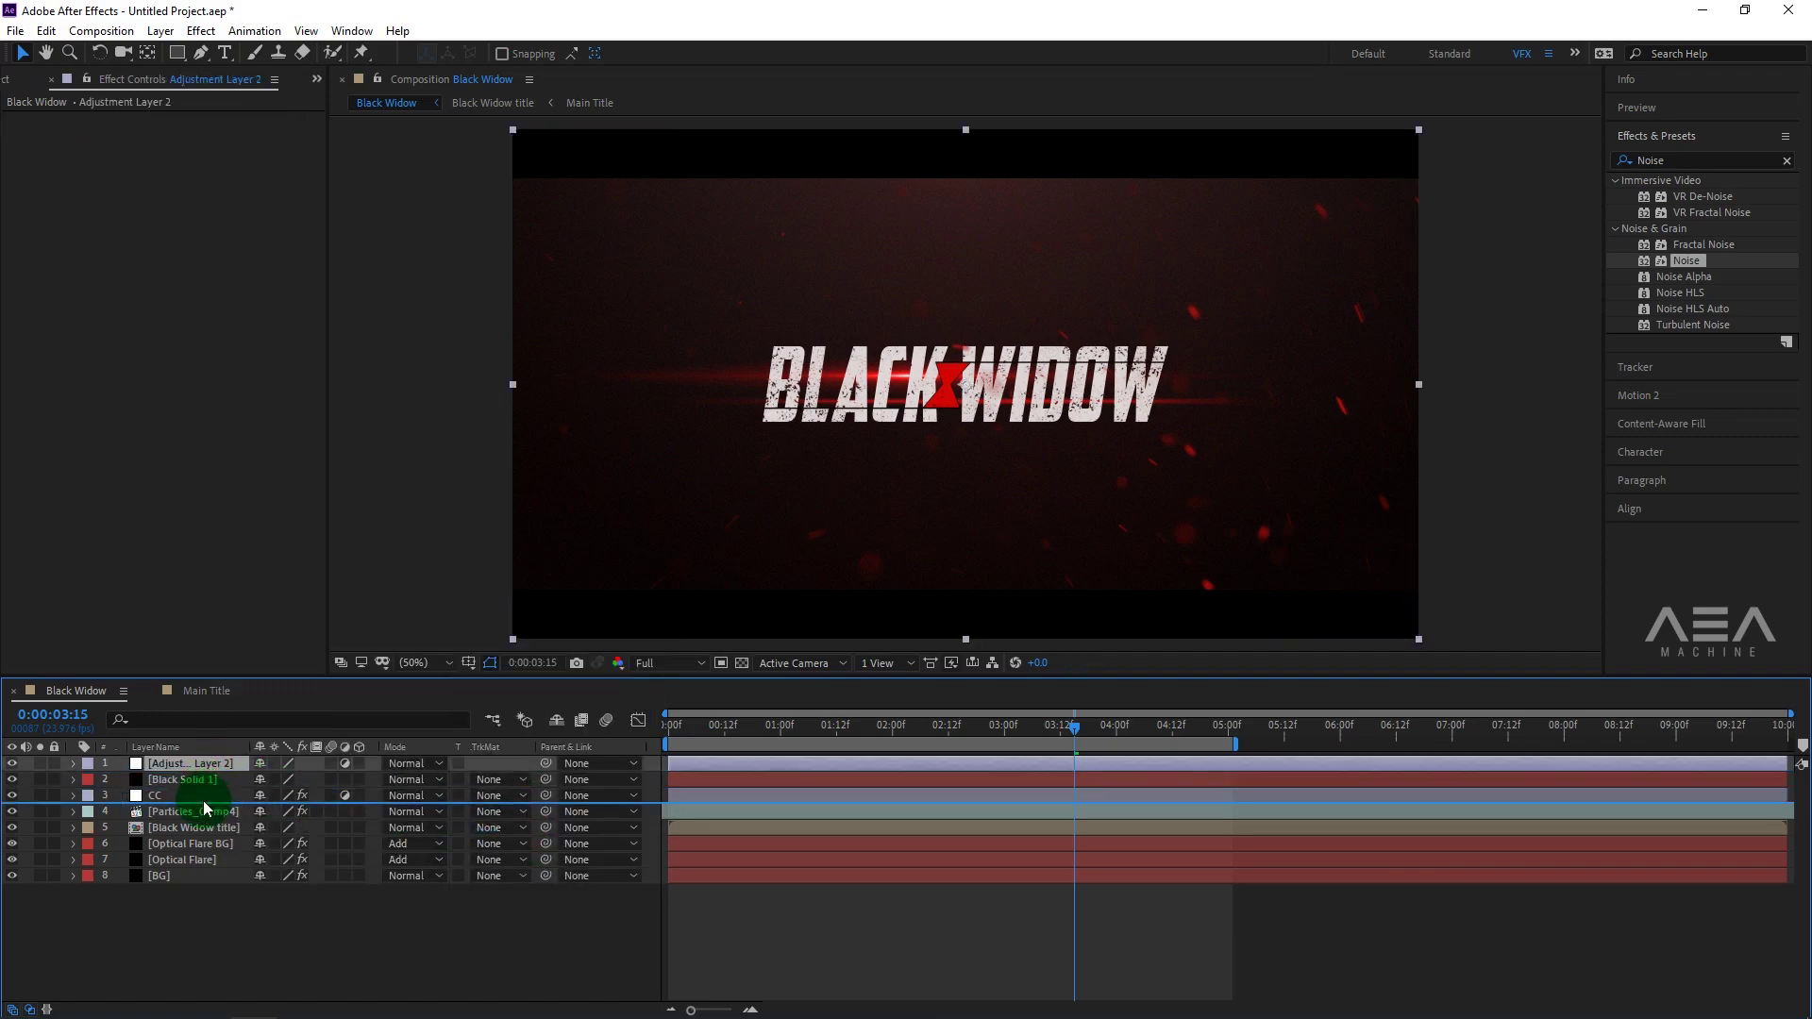
key(Return)
text(Glow)
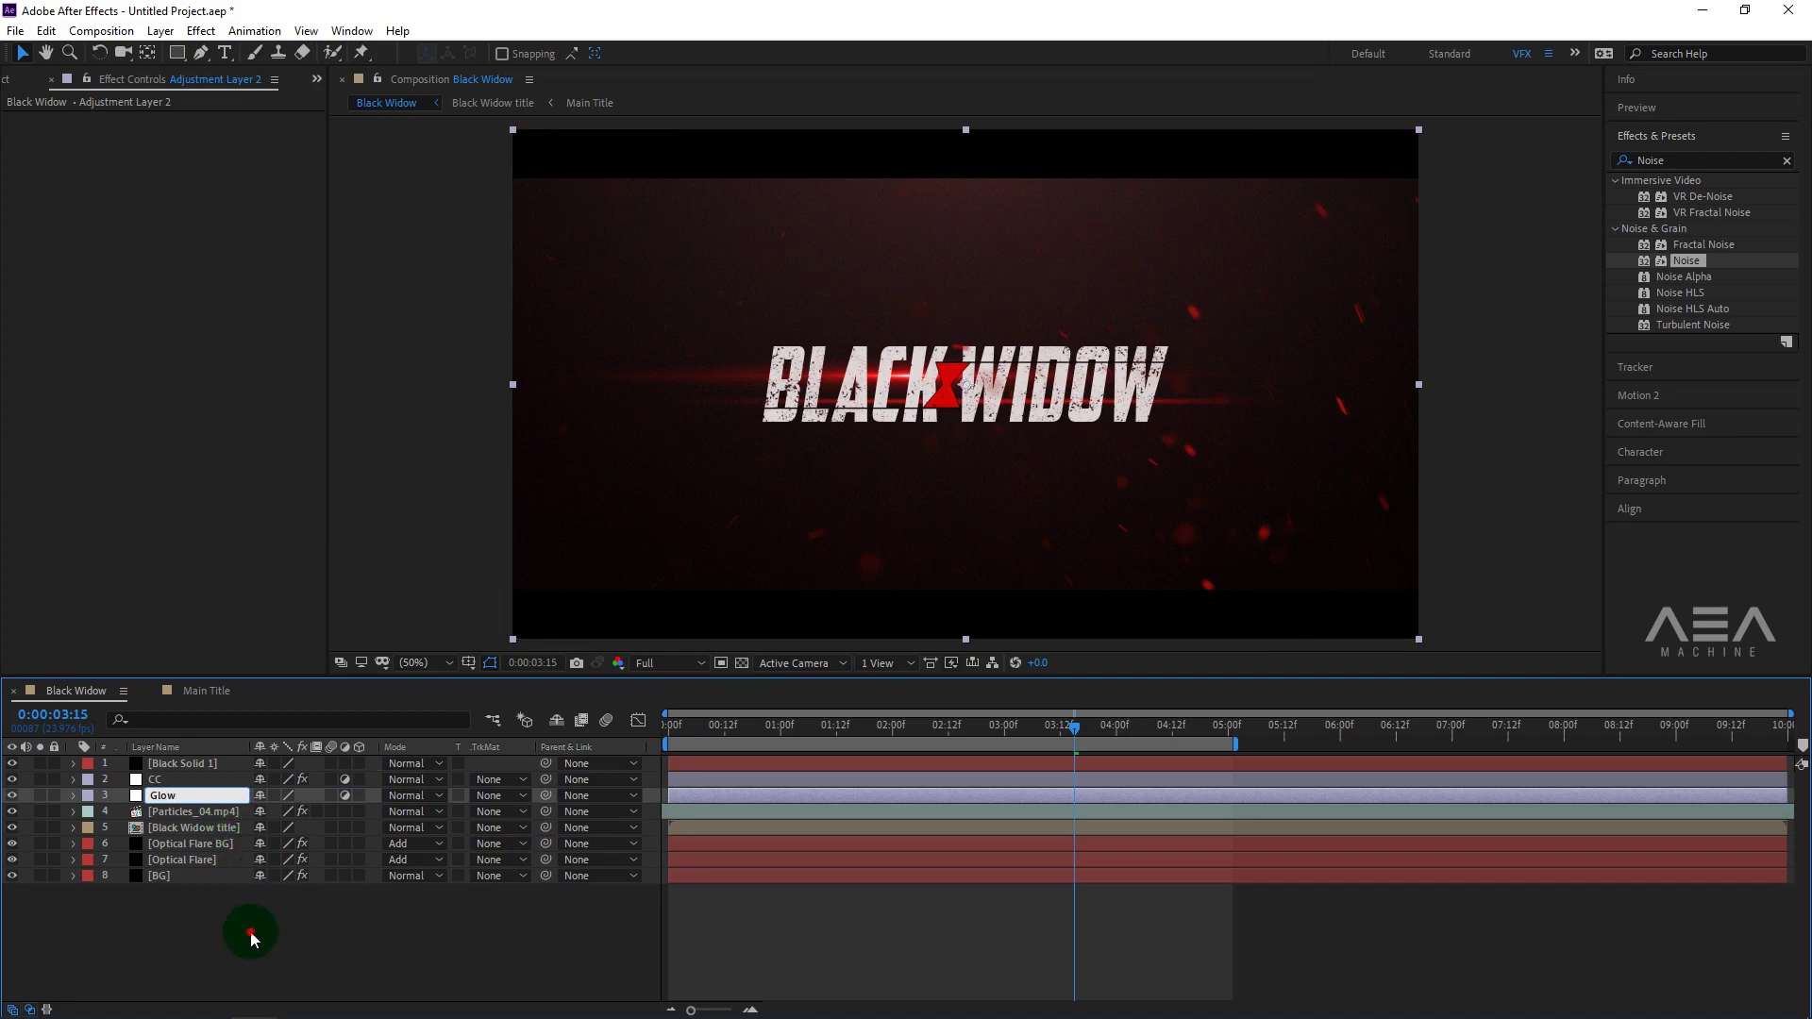
click(195, 800)
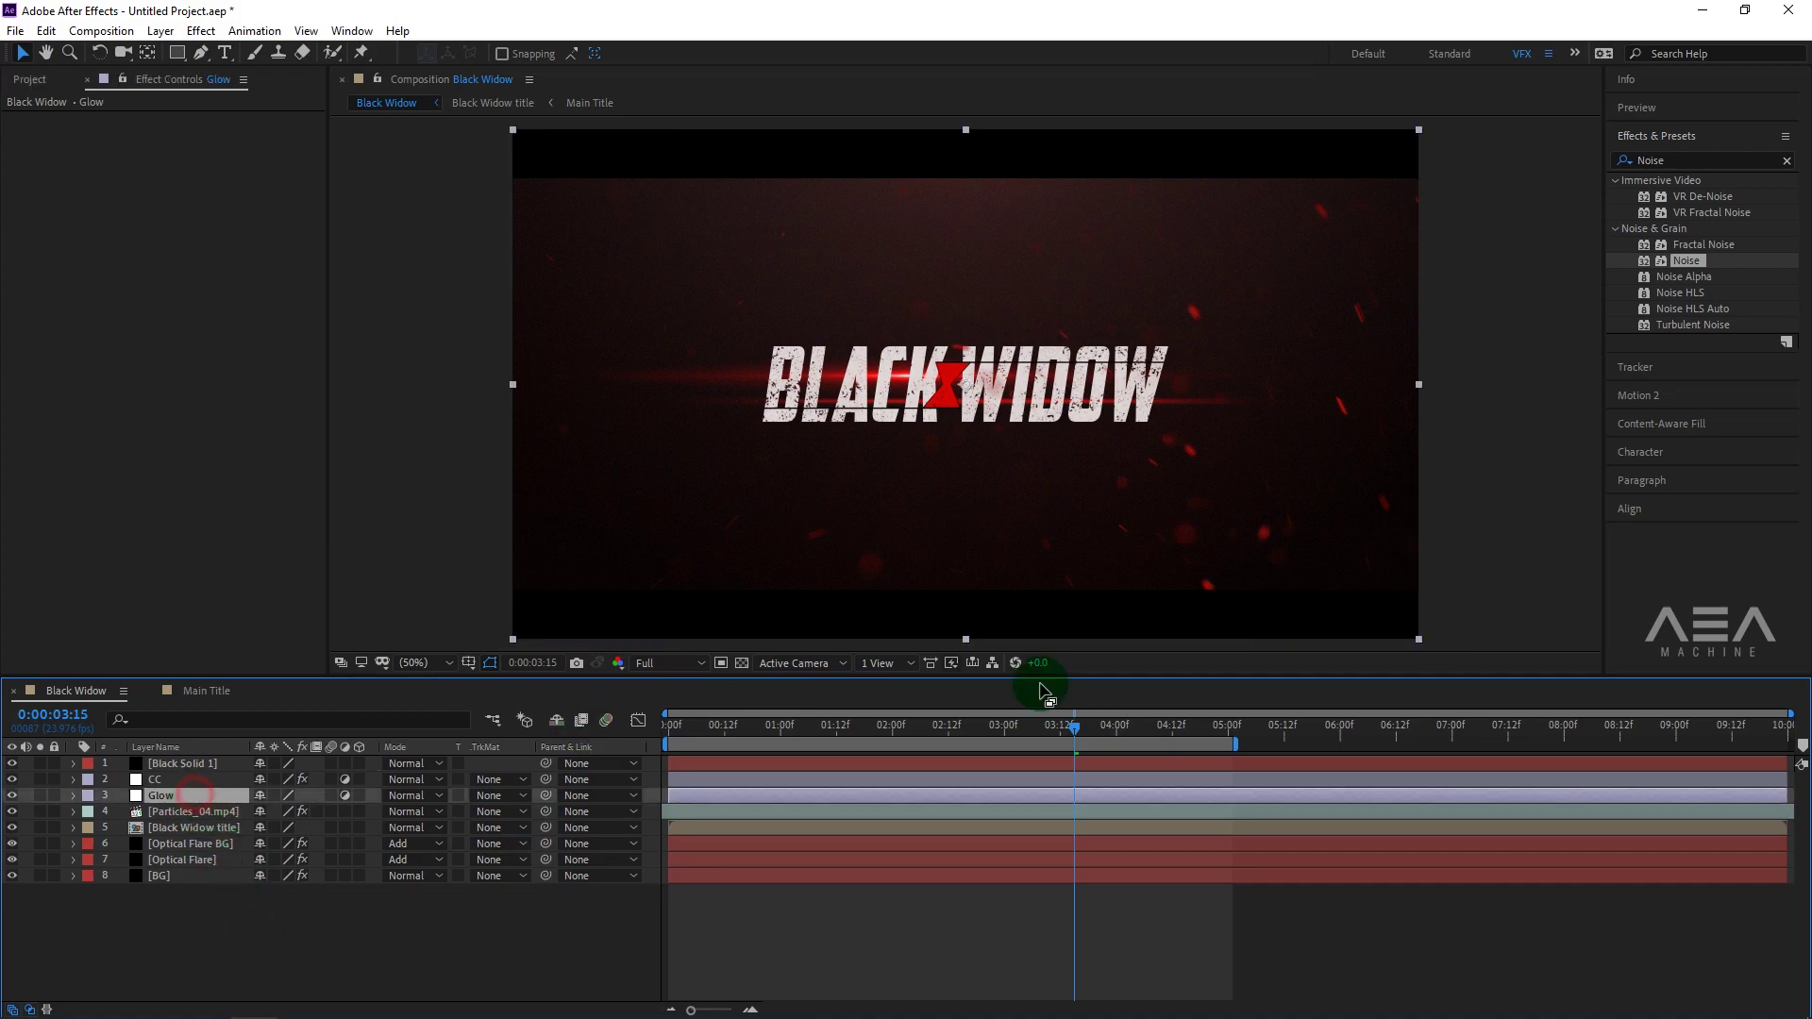
Apply the Glow effect from Effects & Presets to the Glow layer.
click(1625, 160)
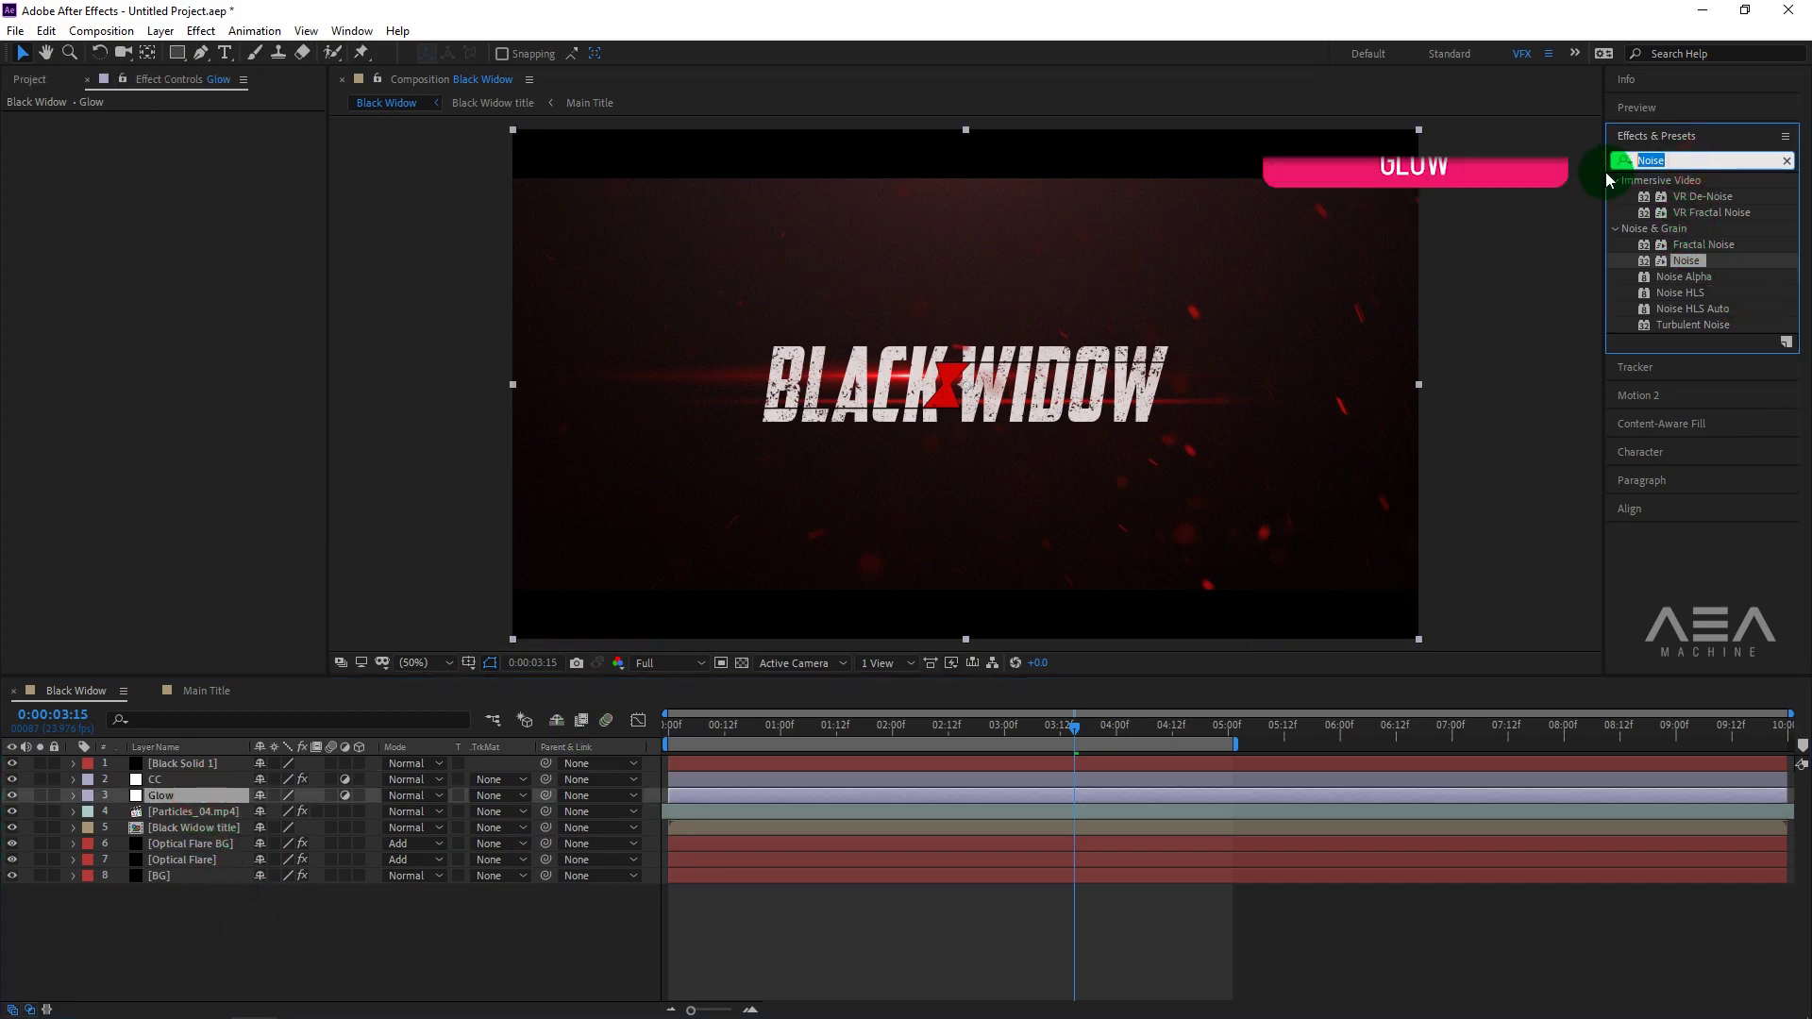
text(Glow)
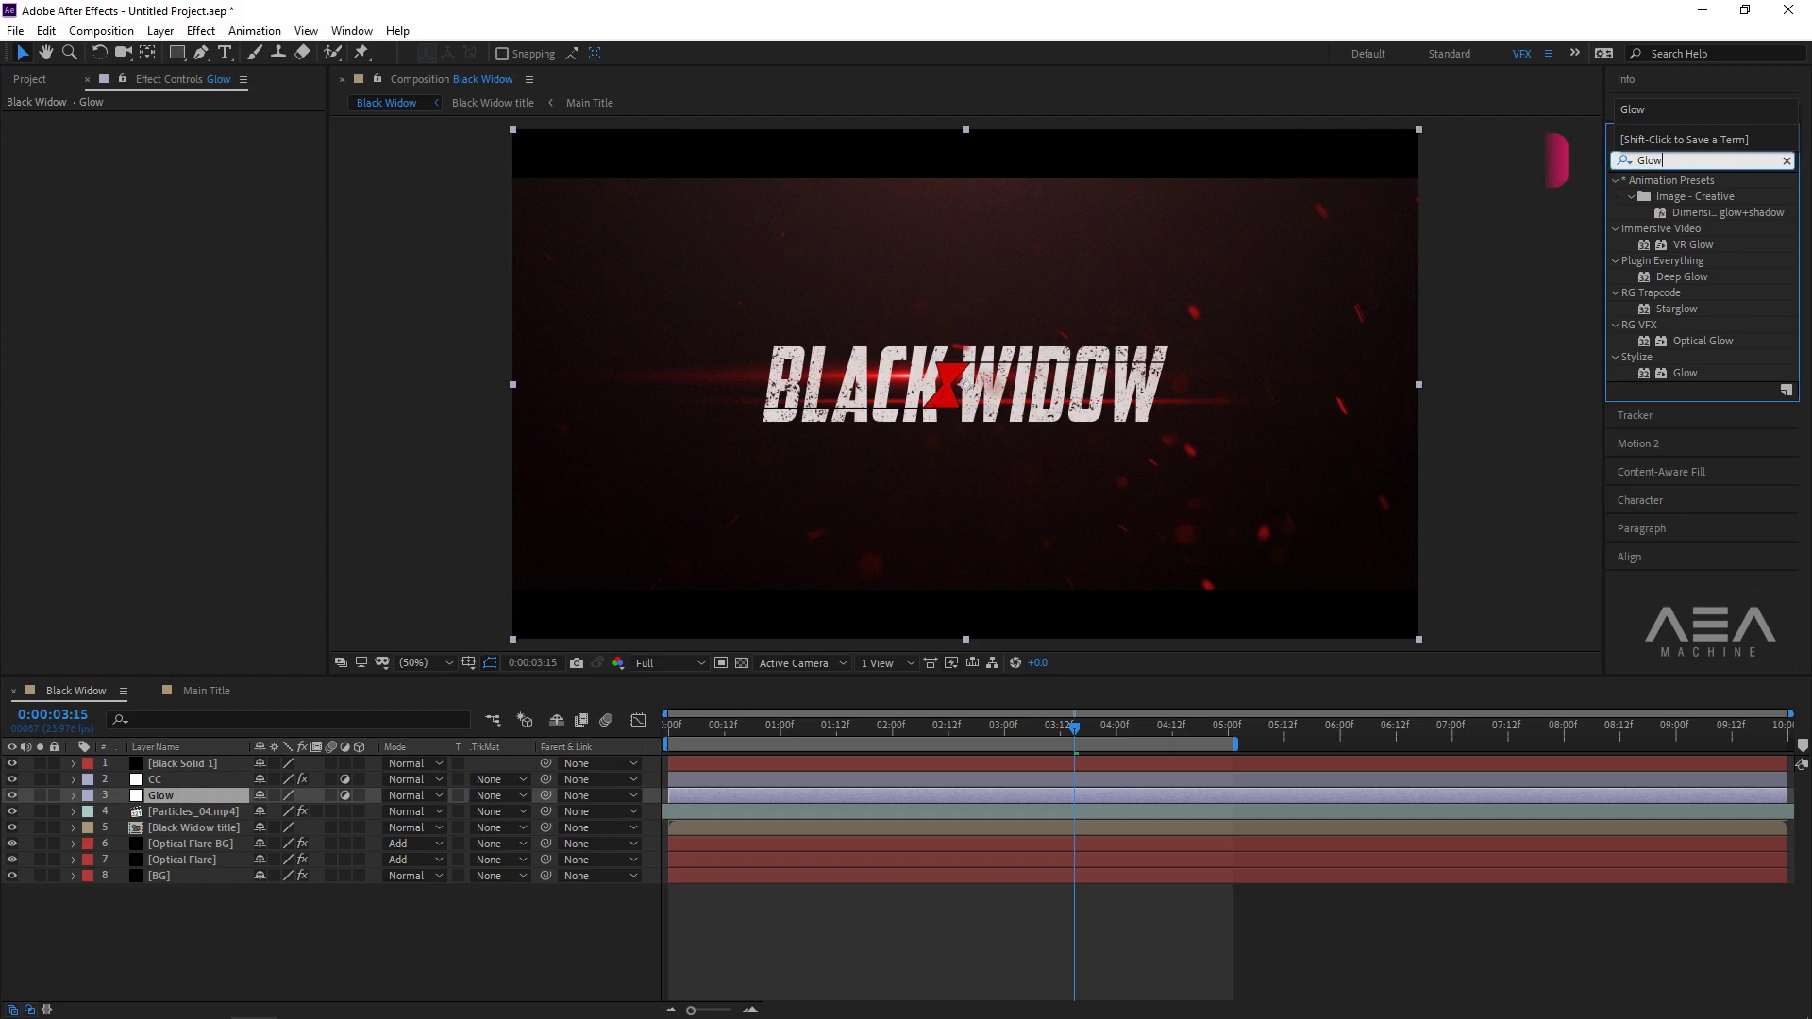
drag(1685, 373, 189, 795)
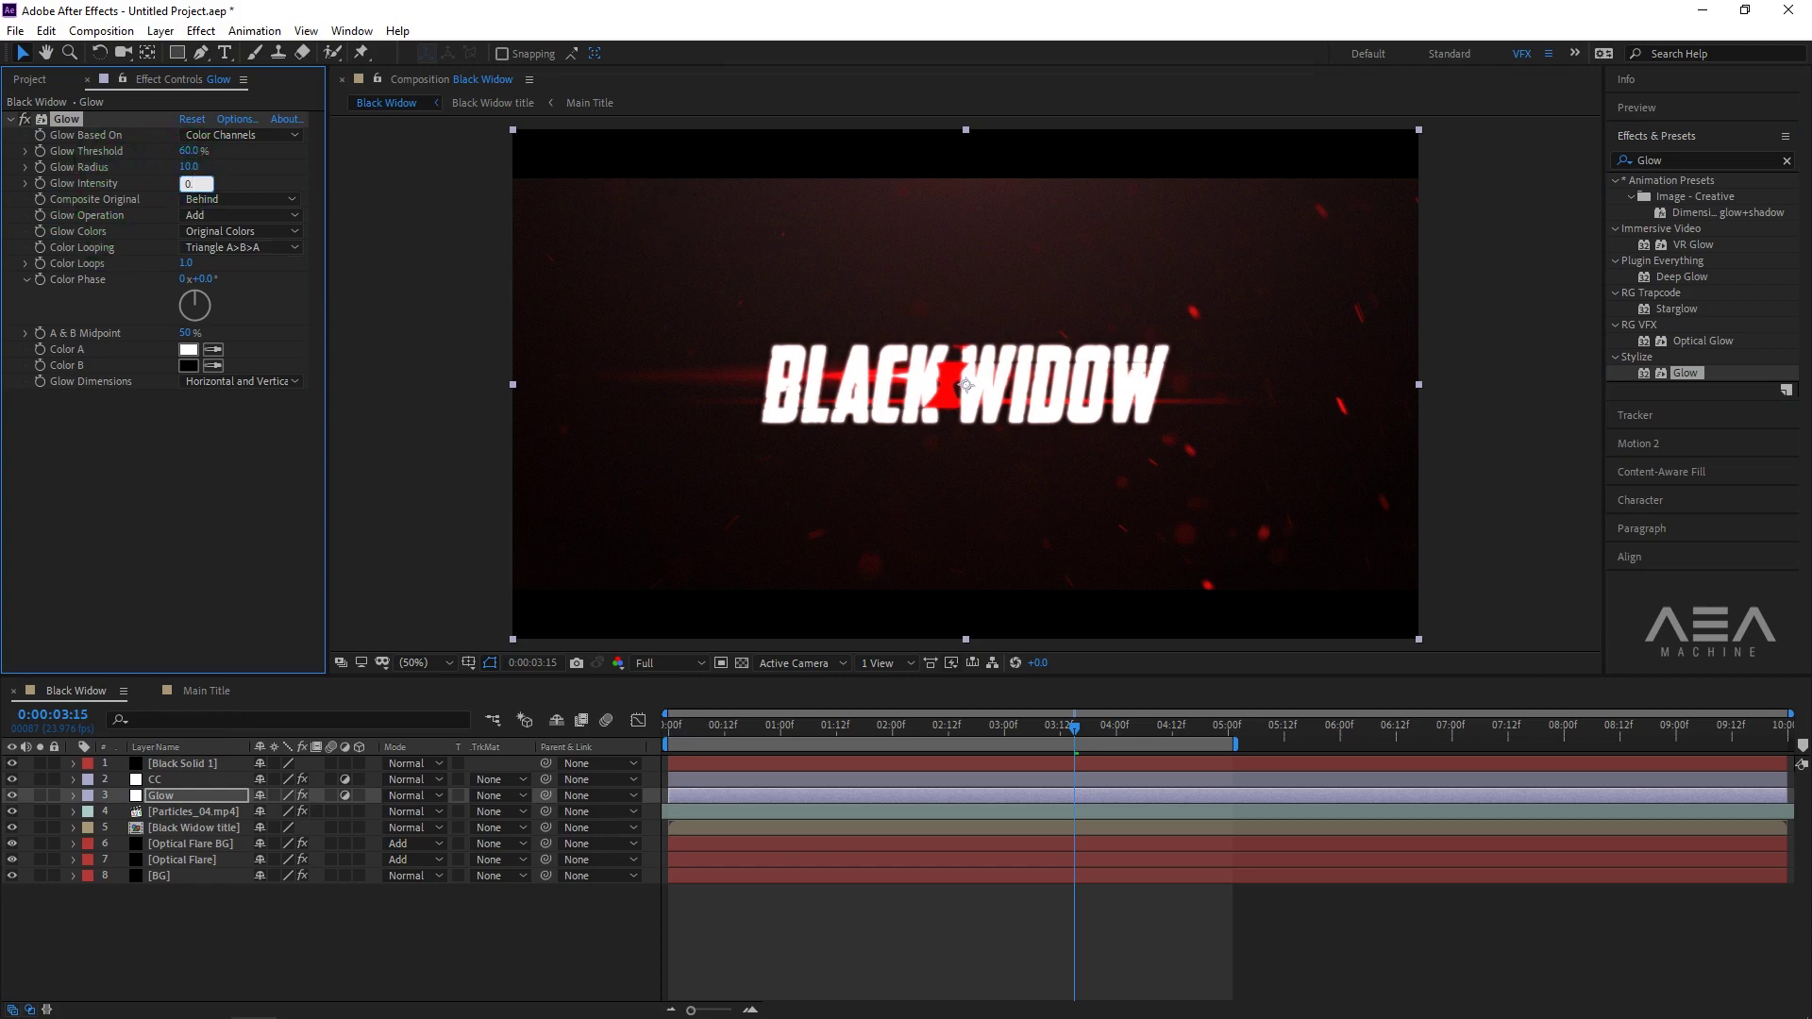
Set Glow Intensity to 0.2 and Glow Radius to 124, toggling the effect to compare.
click(198, 441)
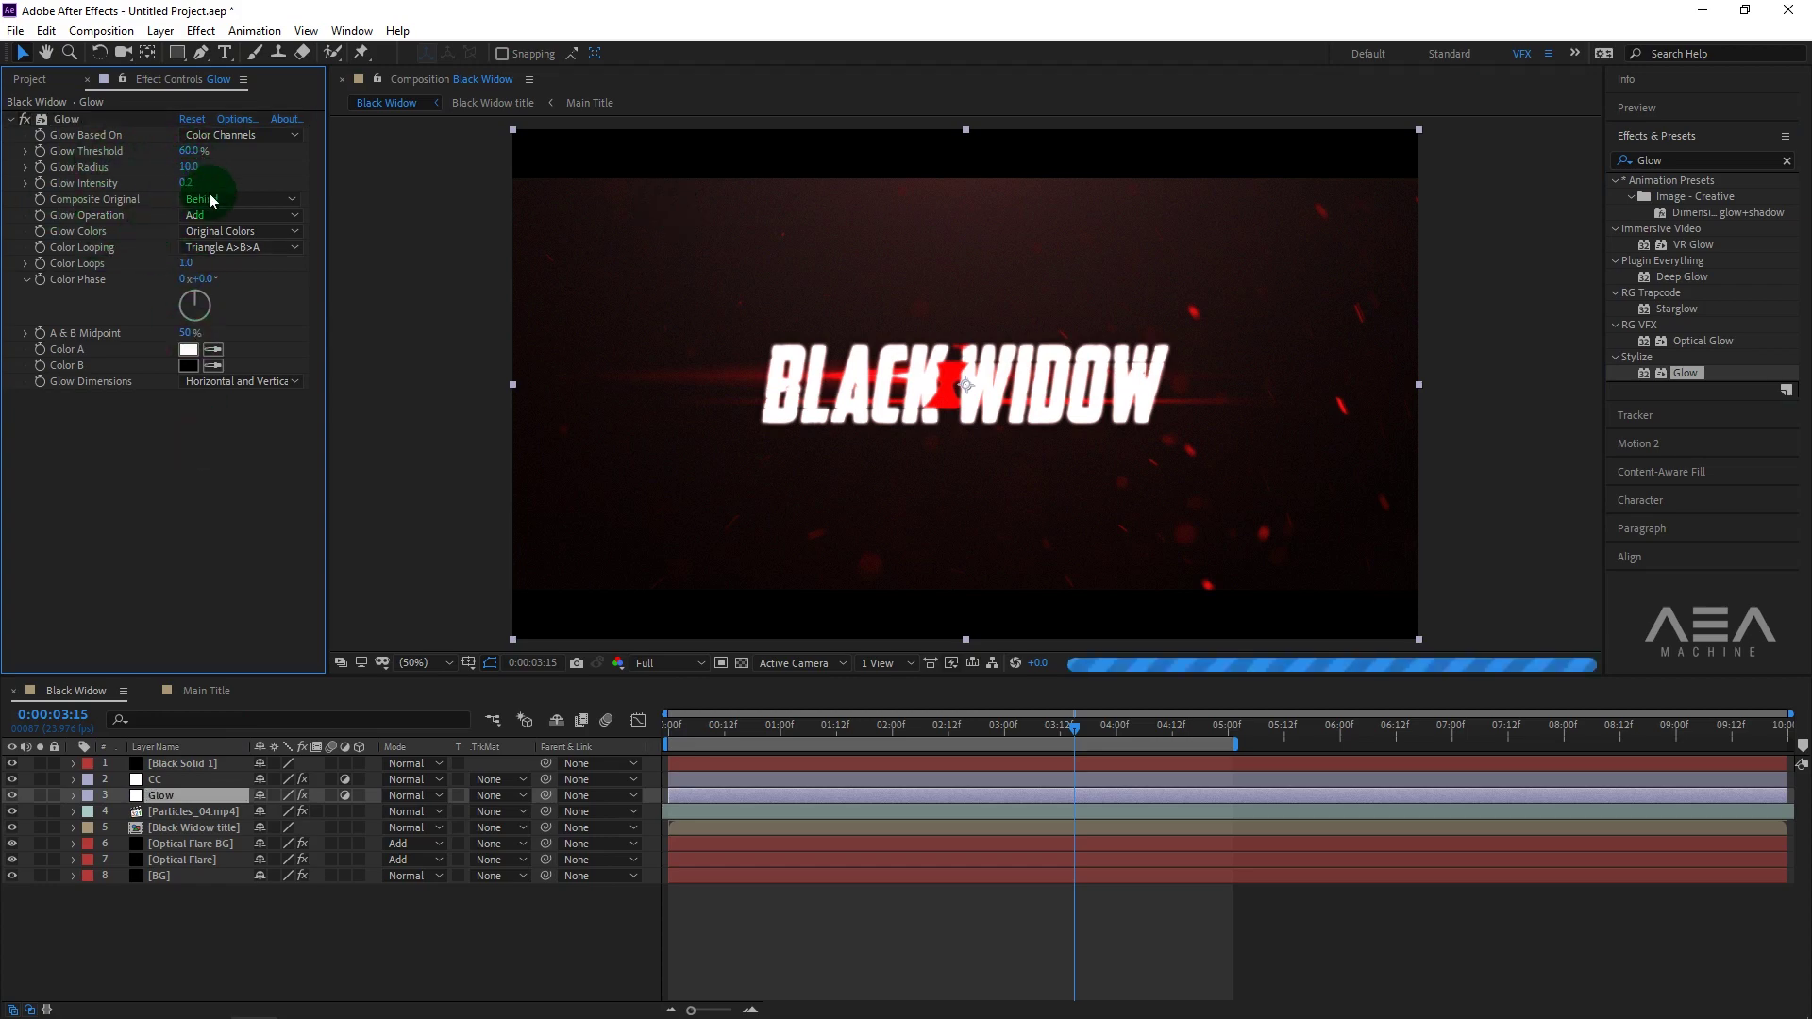
drag(196, 162, 239, 169)
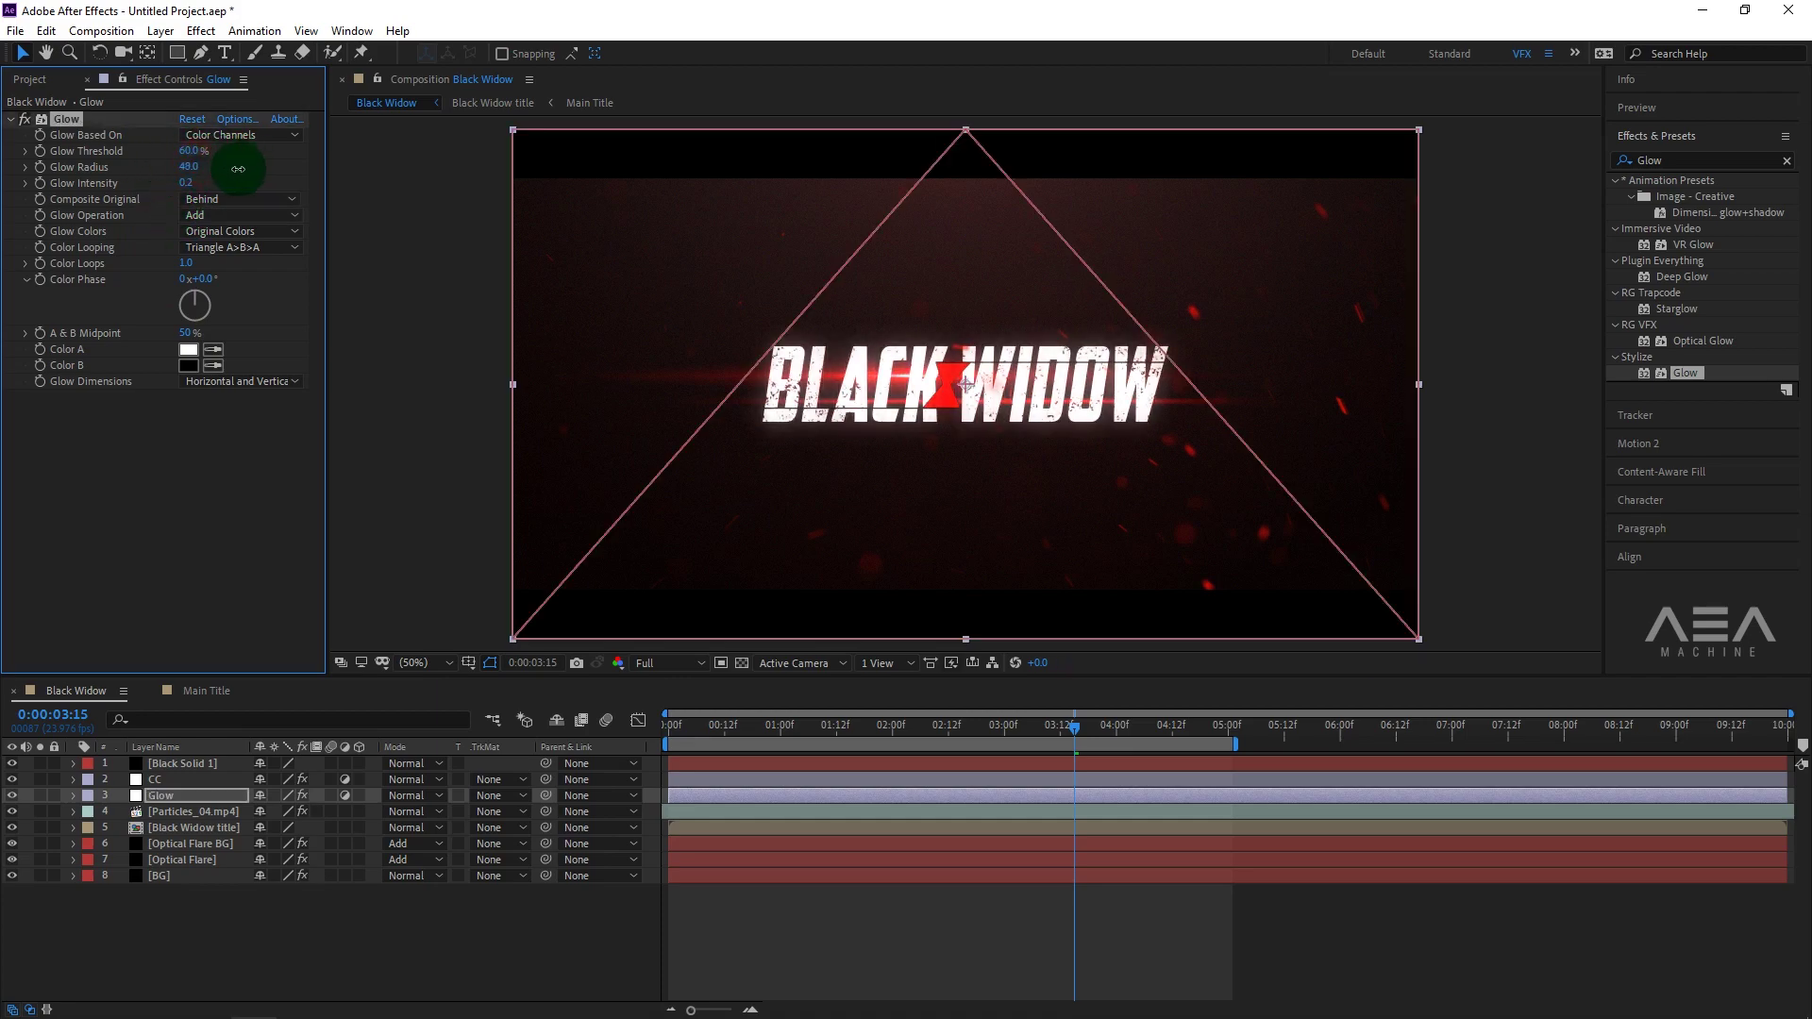
click(49, 142)
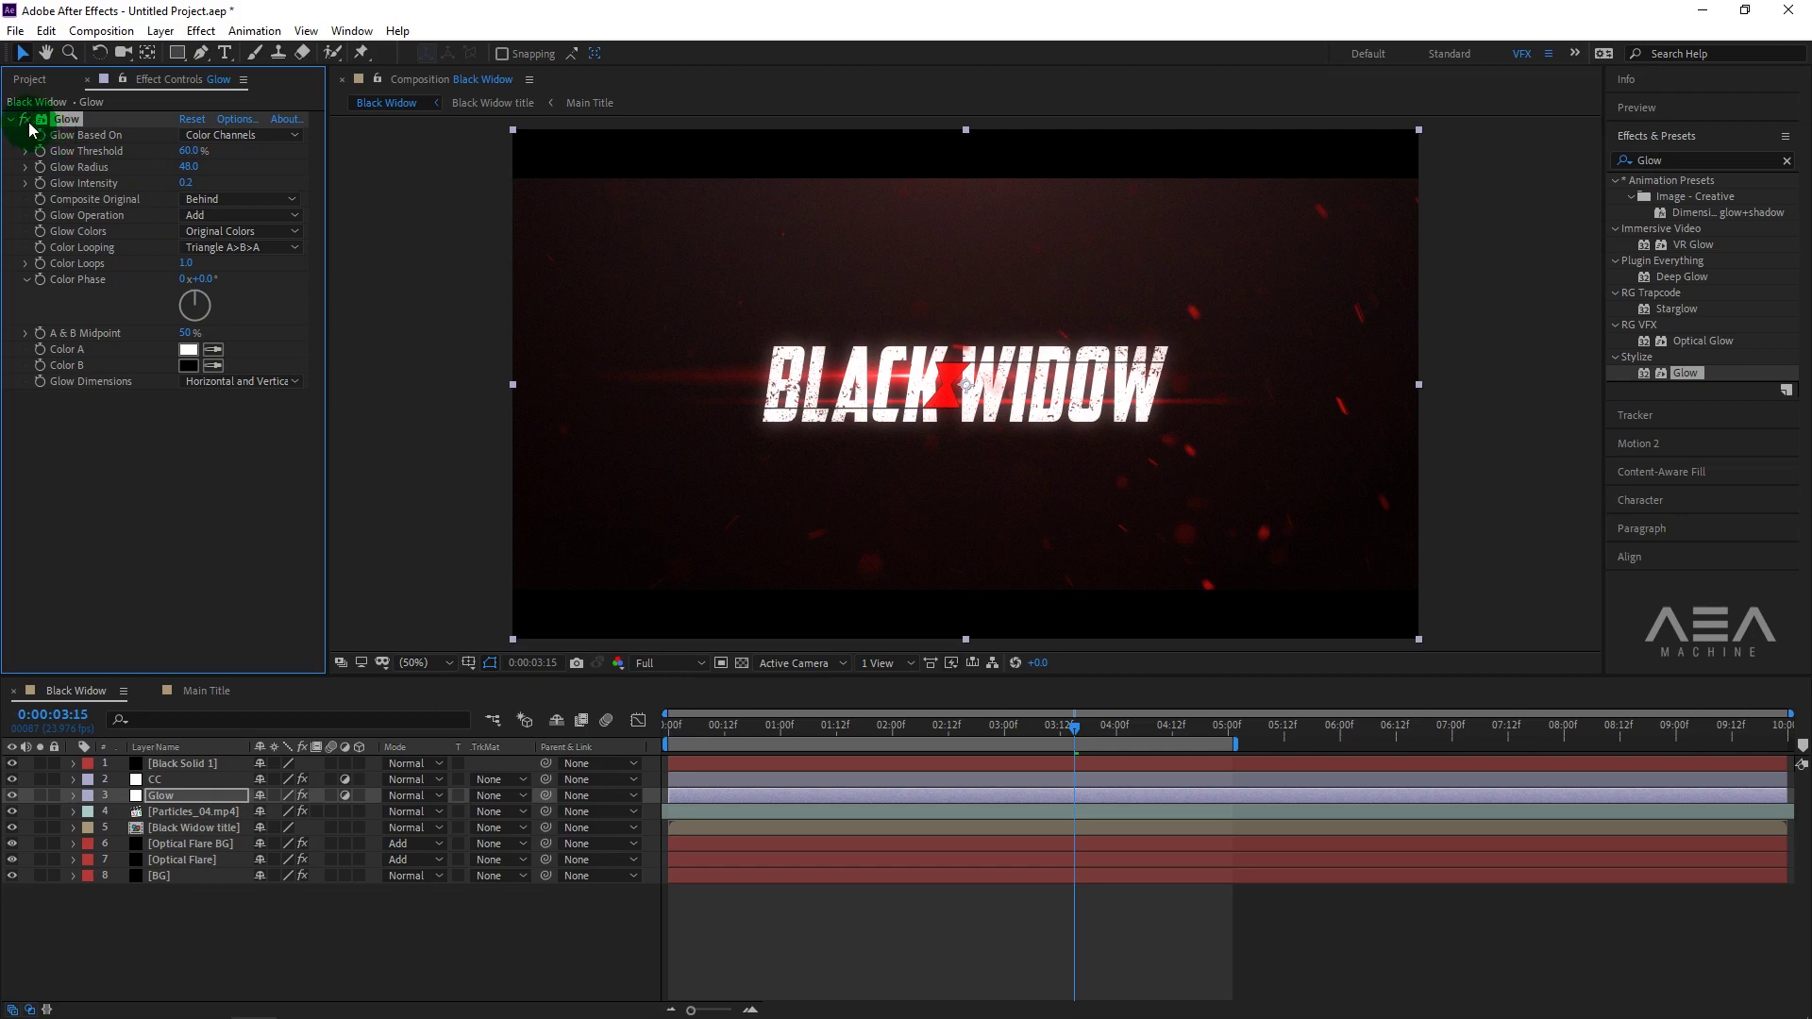
click(25, 120)
click(26, 120)
click(909, 312)
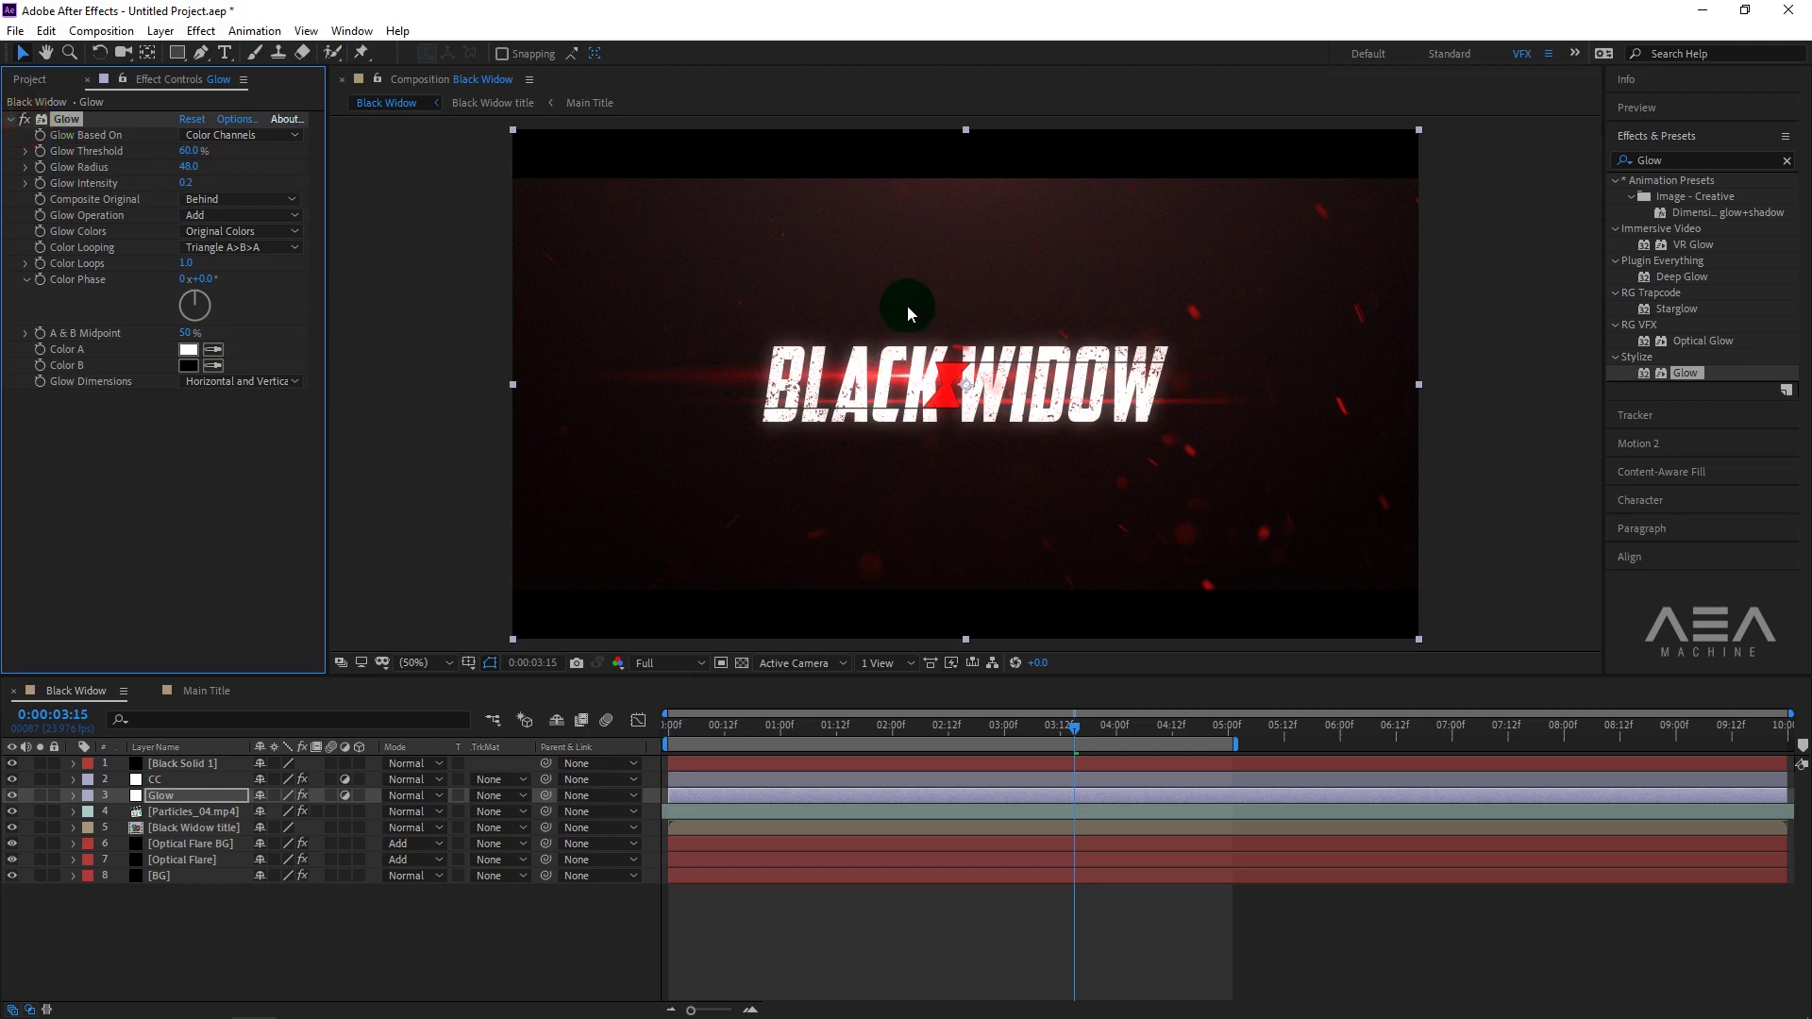
drag(172, 171, 252, 181)
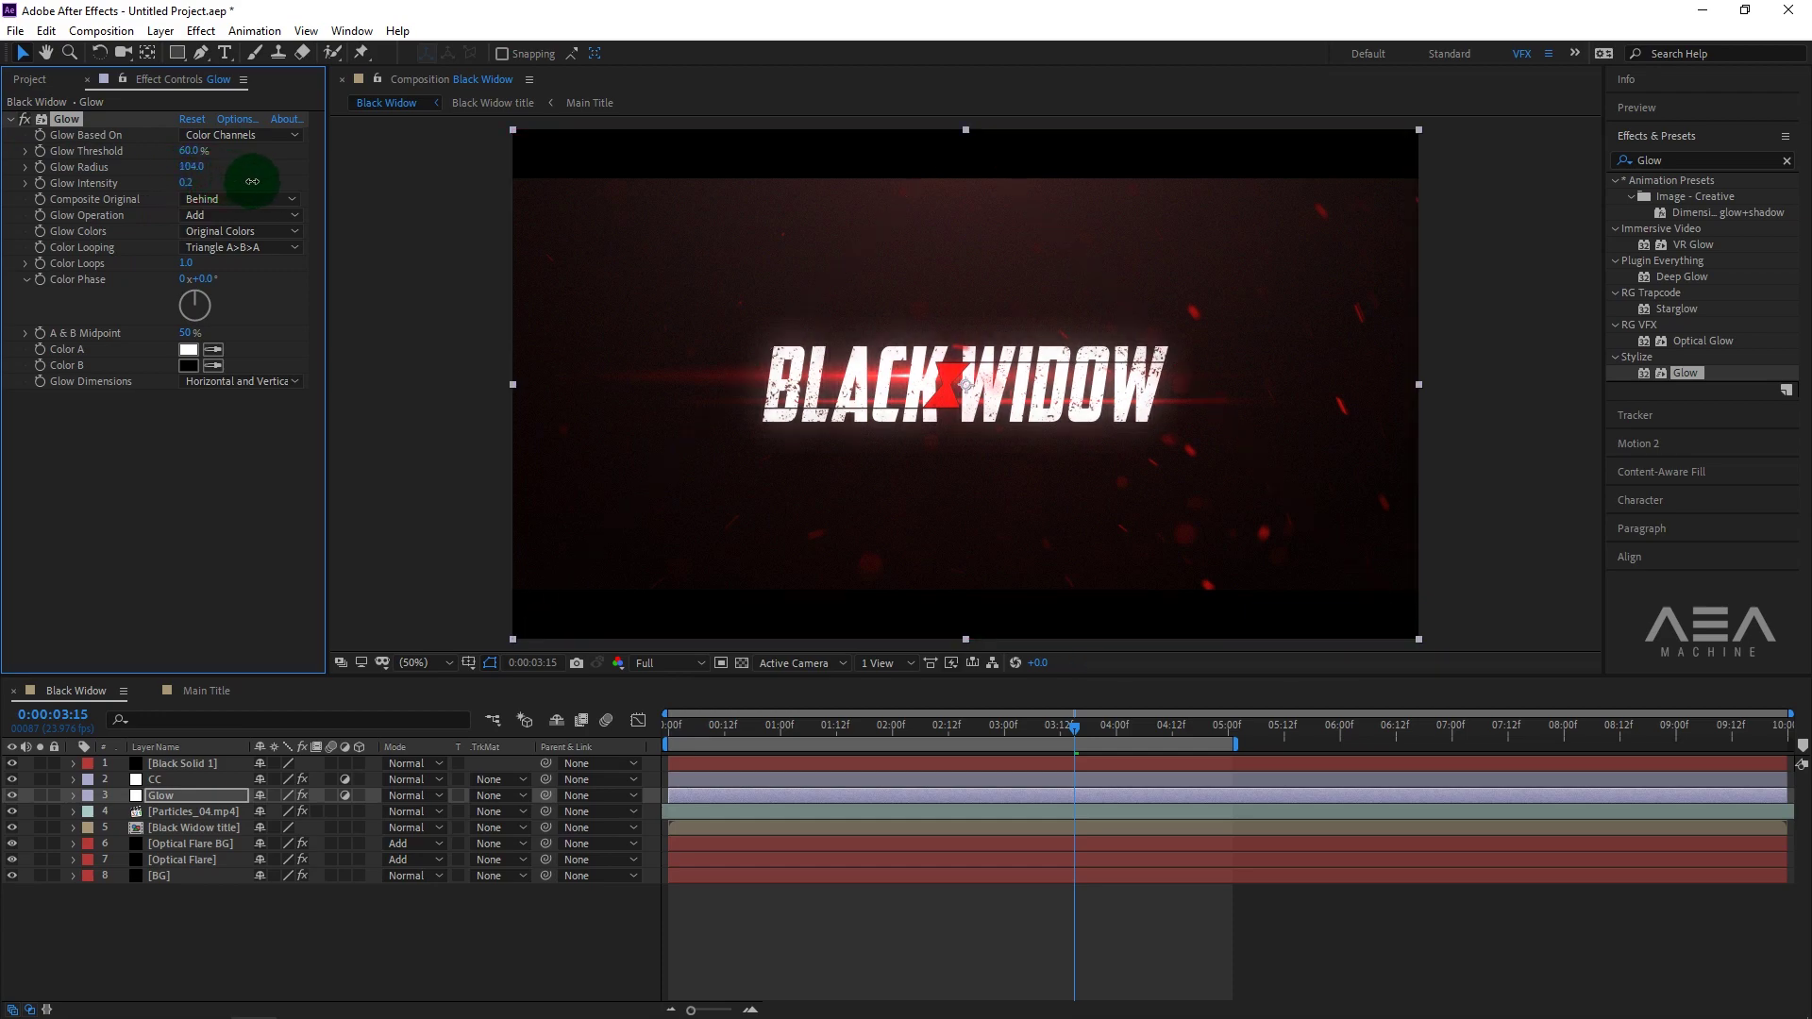
drag(245, 184, 276, 186)
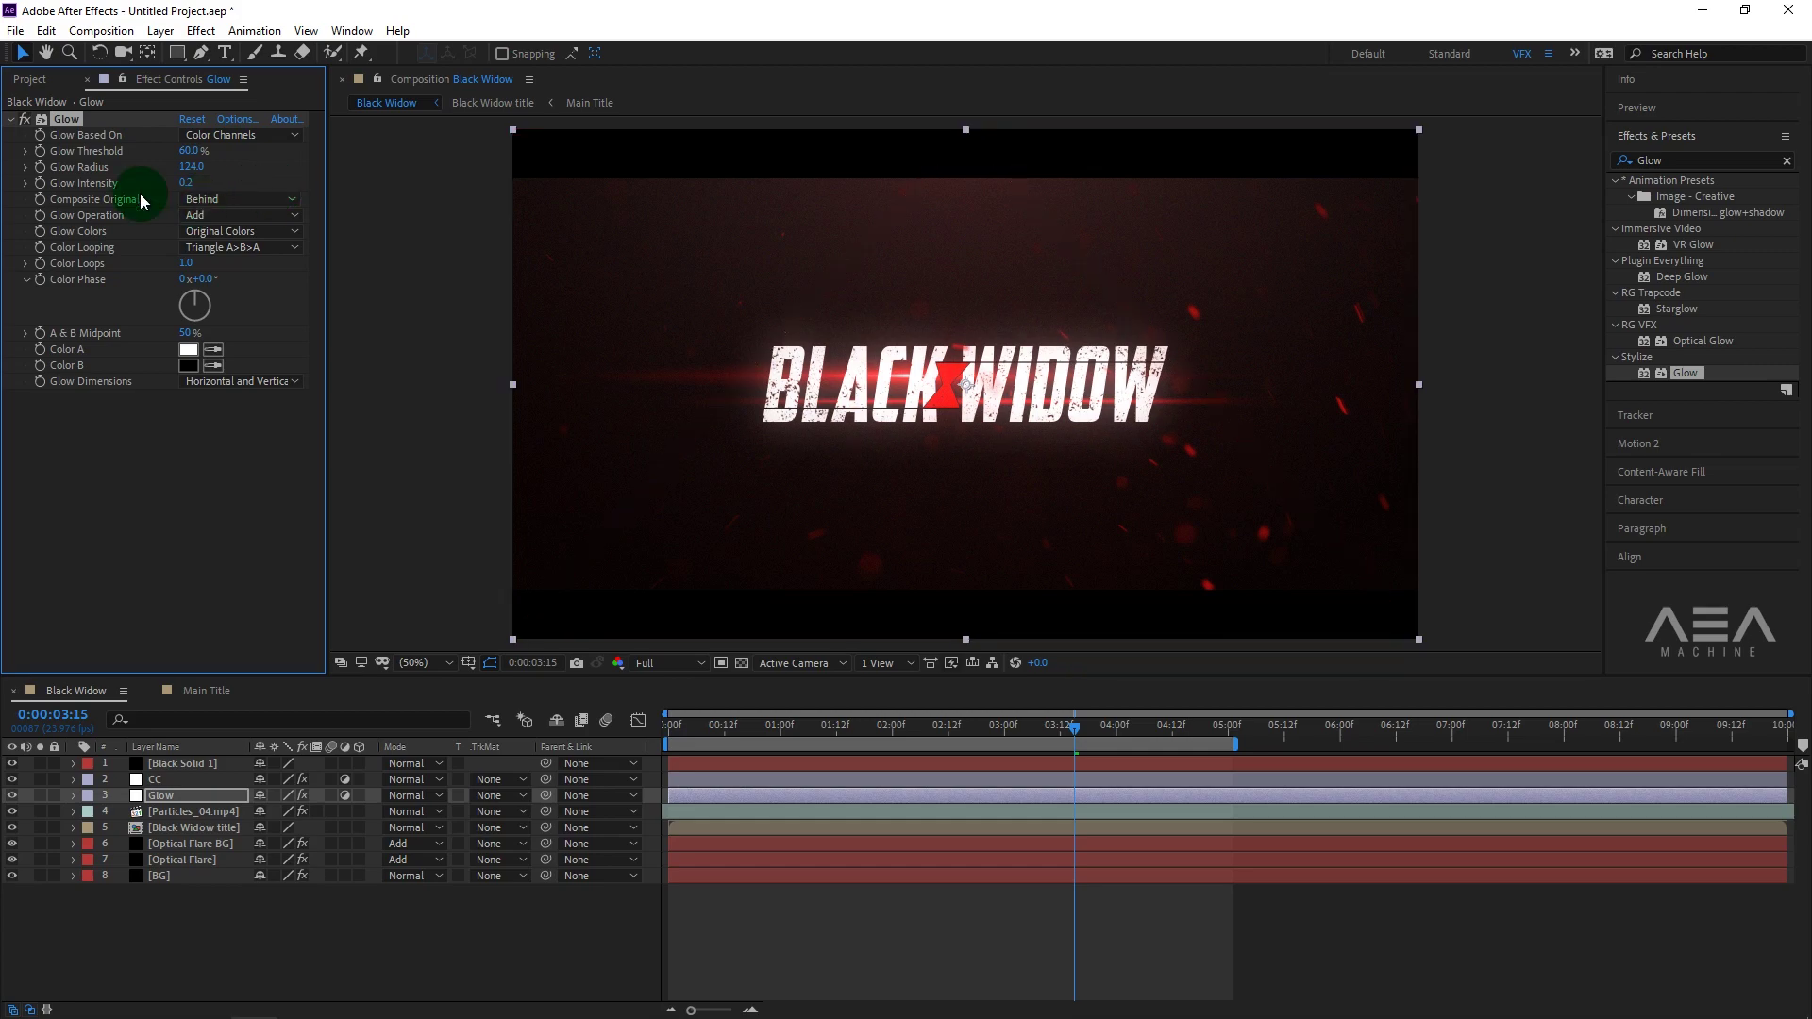
click(22, 120)
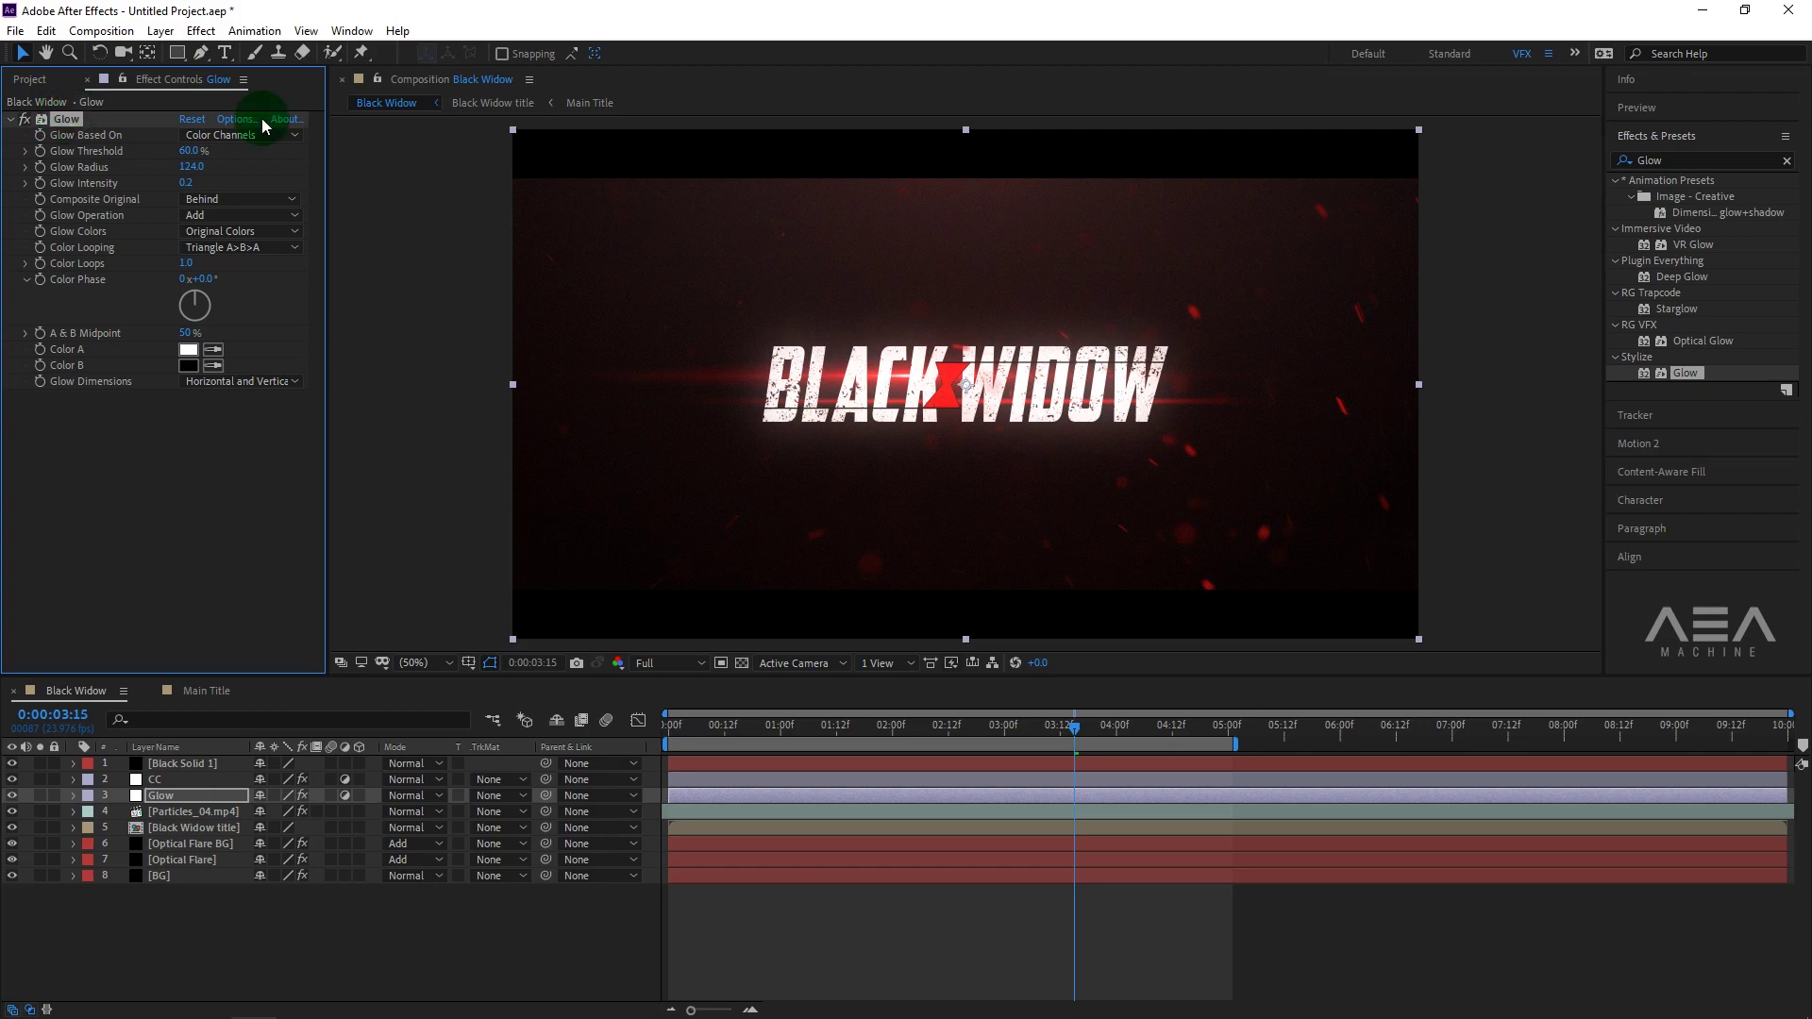
Duplicate the Glow effect as Glow 2 with radius 295, intensity 0.1 and threshold 43.1%.
key(ctrl+d)
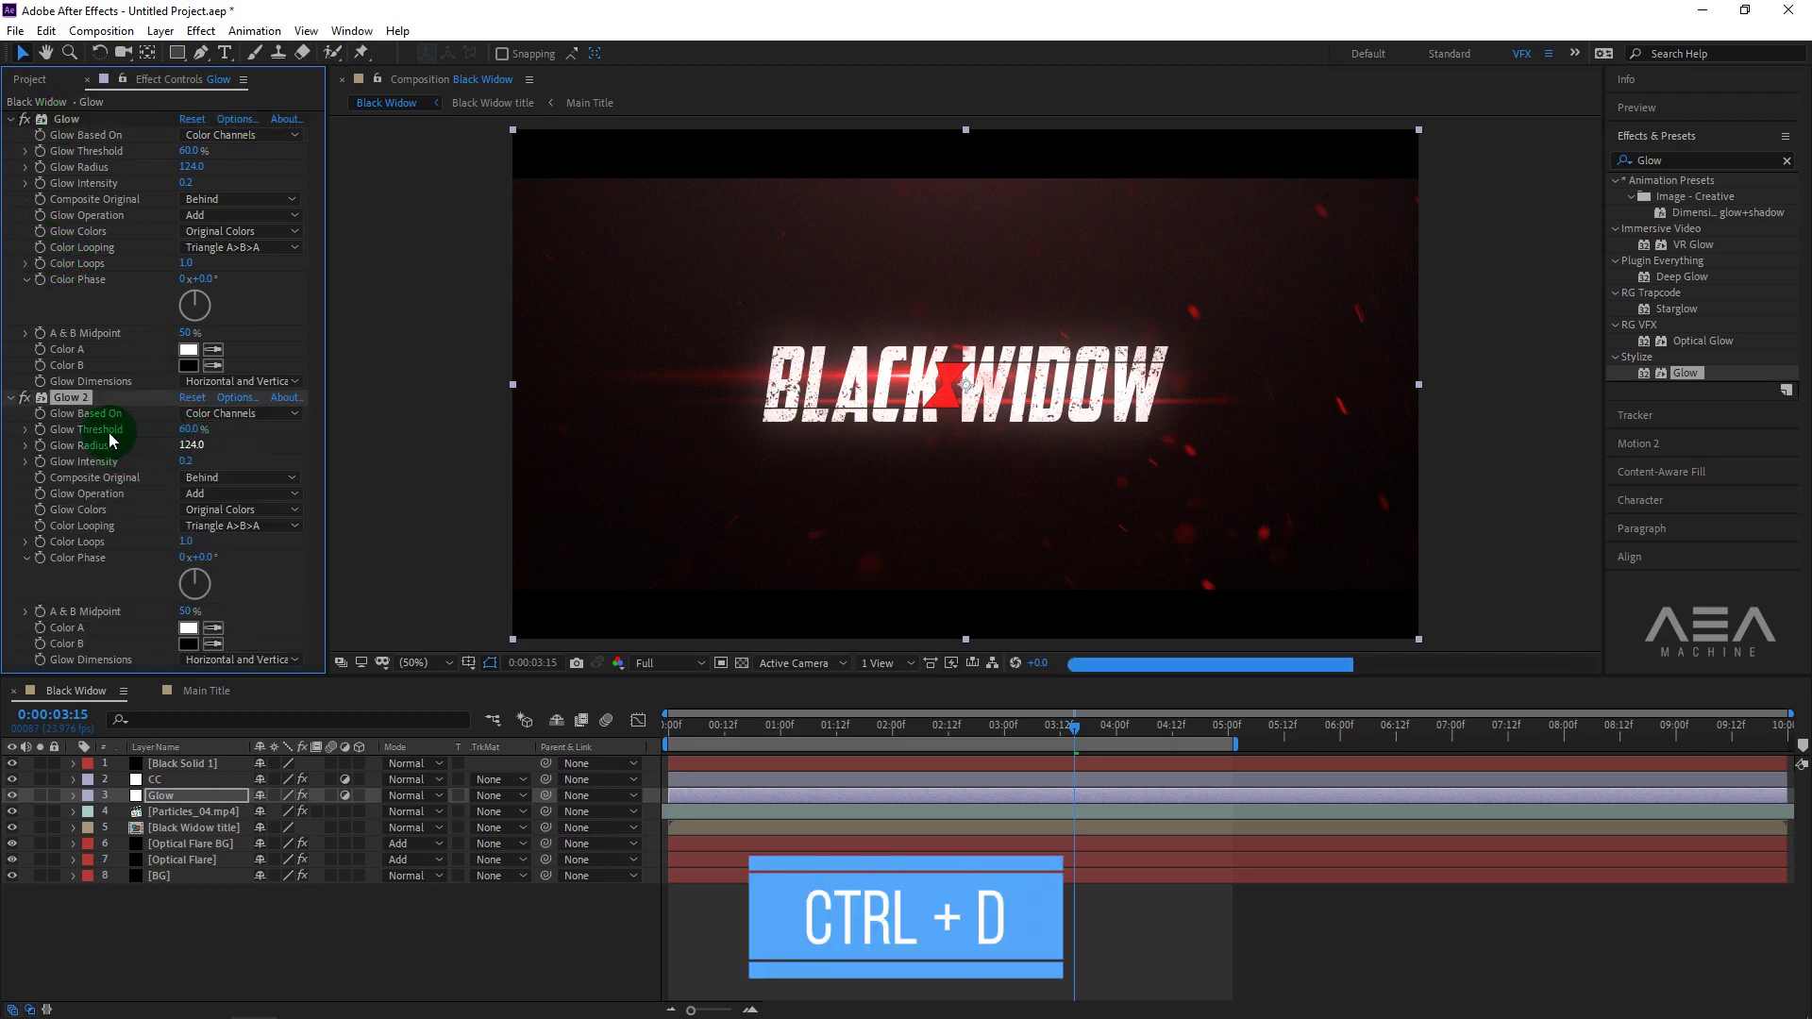
drag(189, 448, 359, 455)
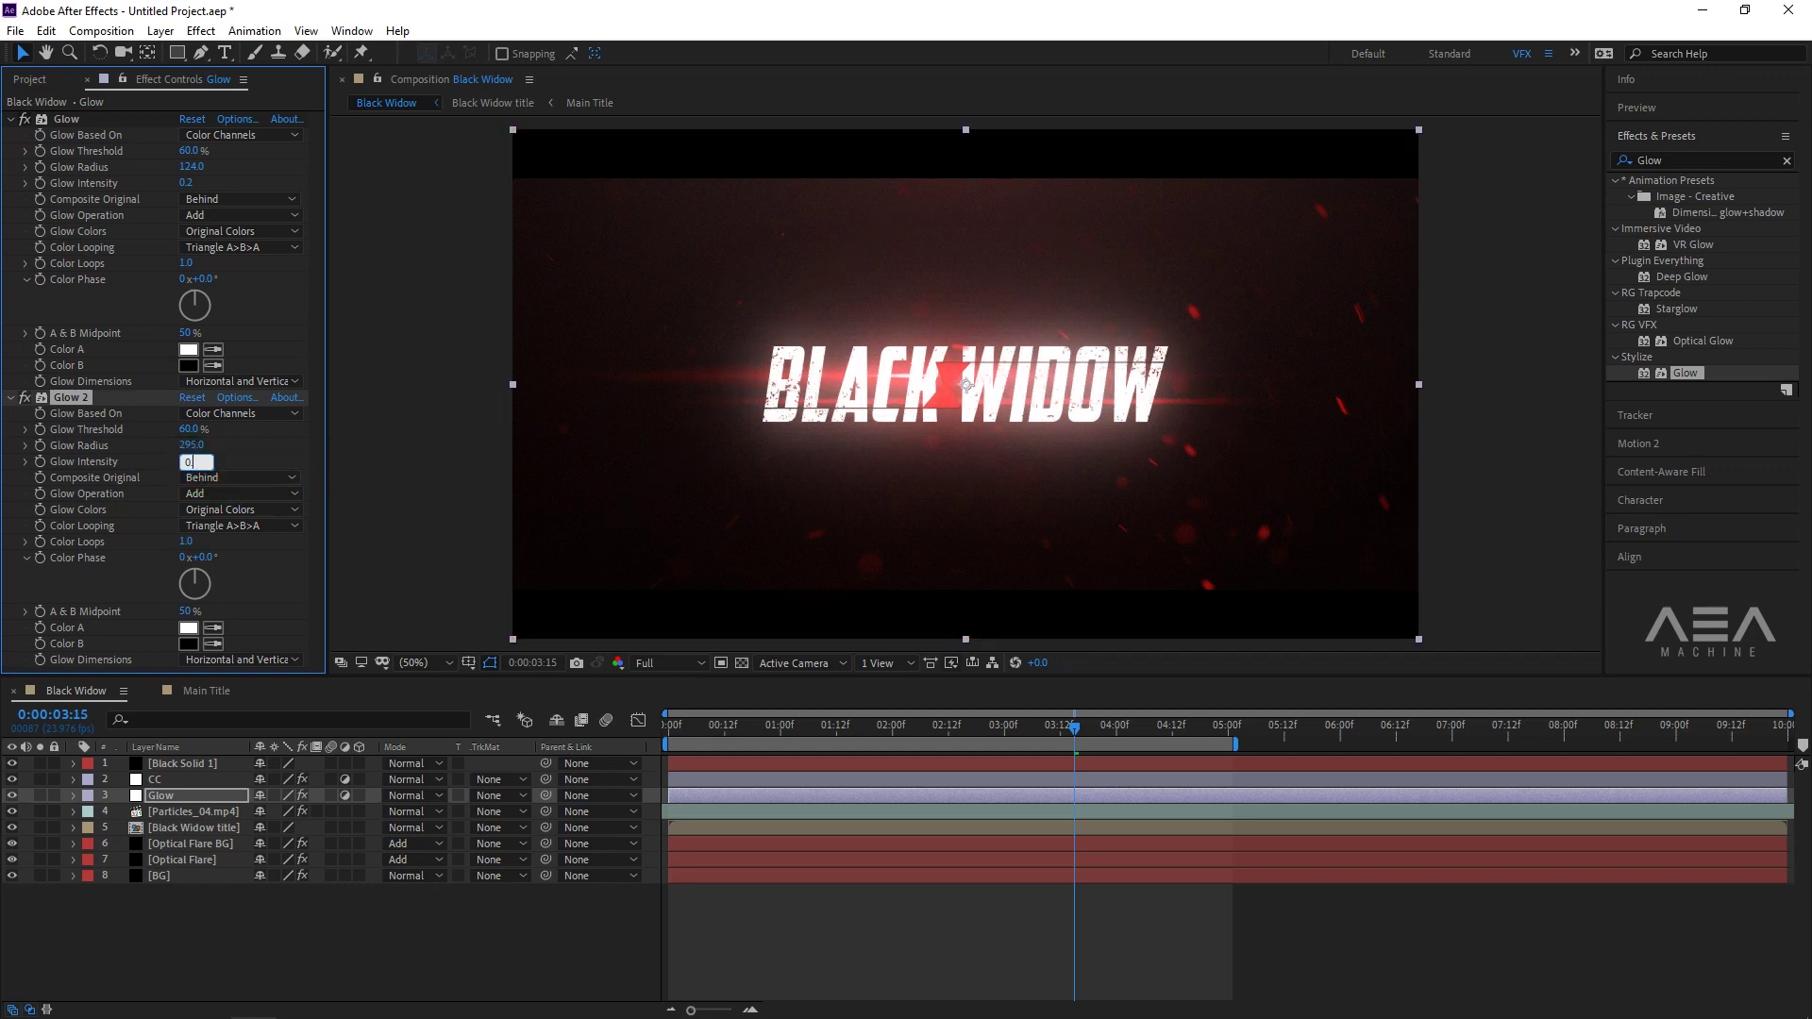
text(.1)
click(242, 454)
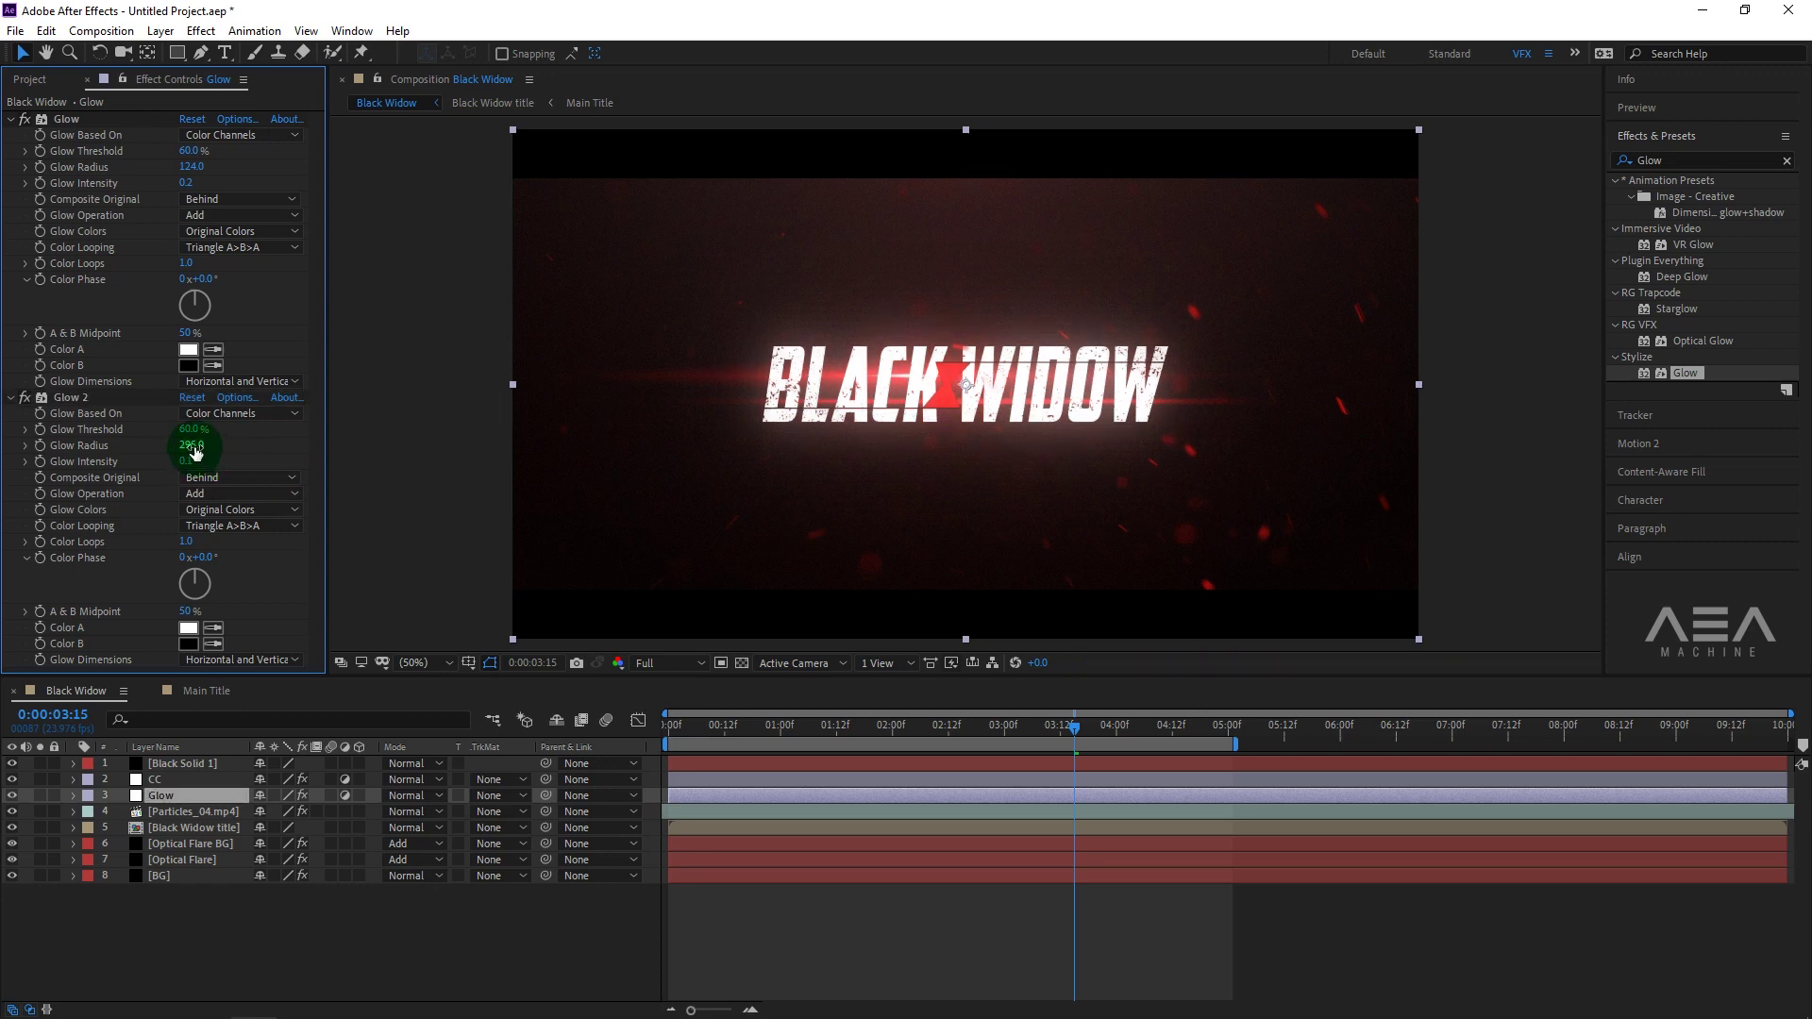
mouse_move(175, 433)
mouse_down()
mouse_move(148, 434)
mouse_move(295, 440)
mouse_up()
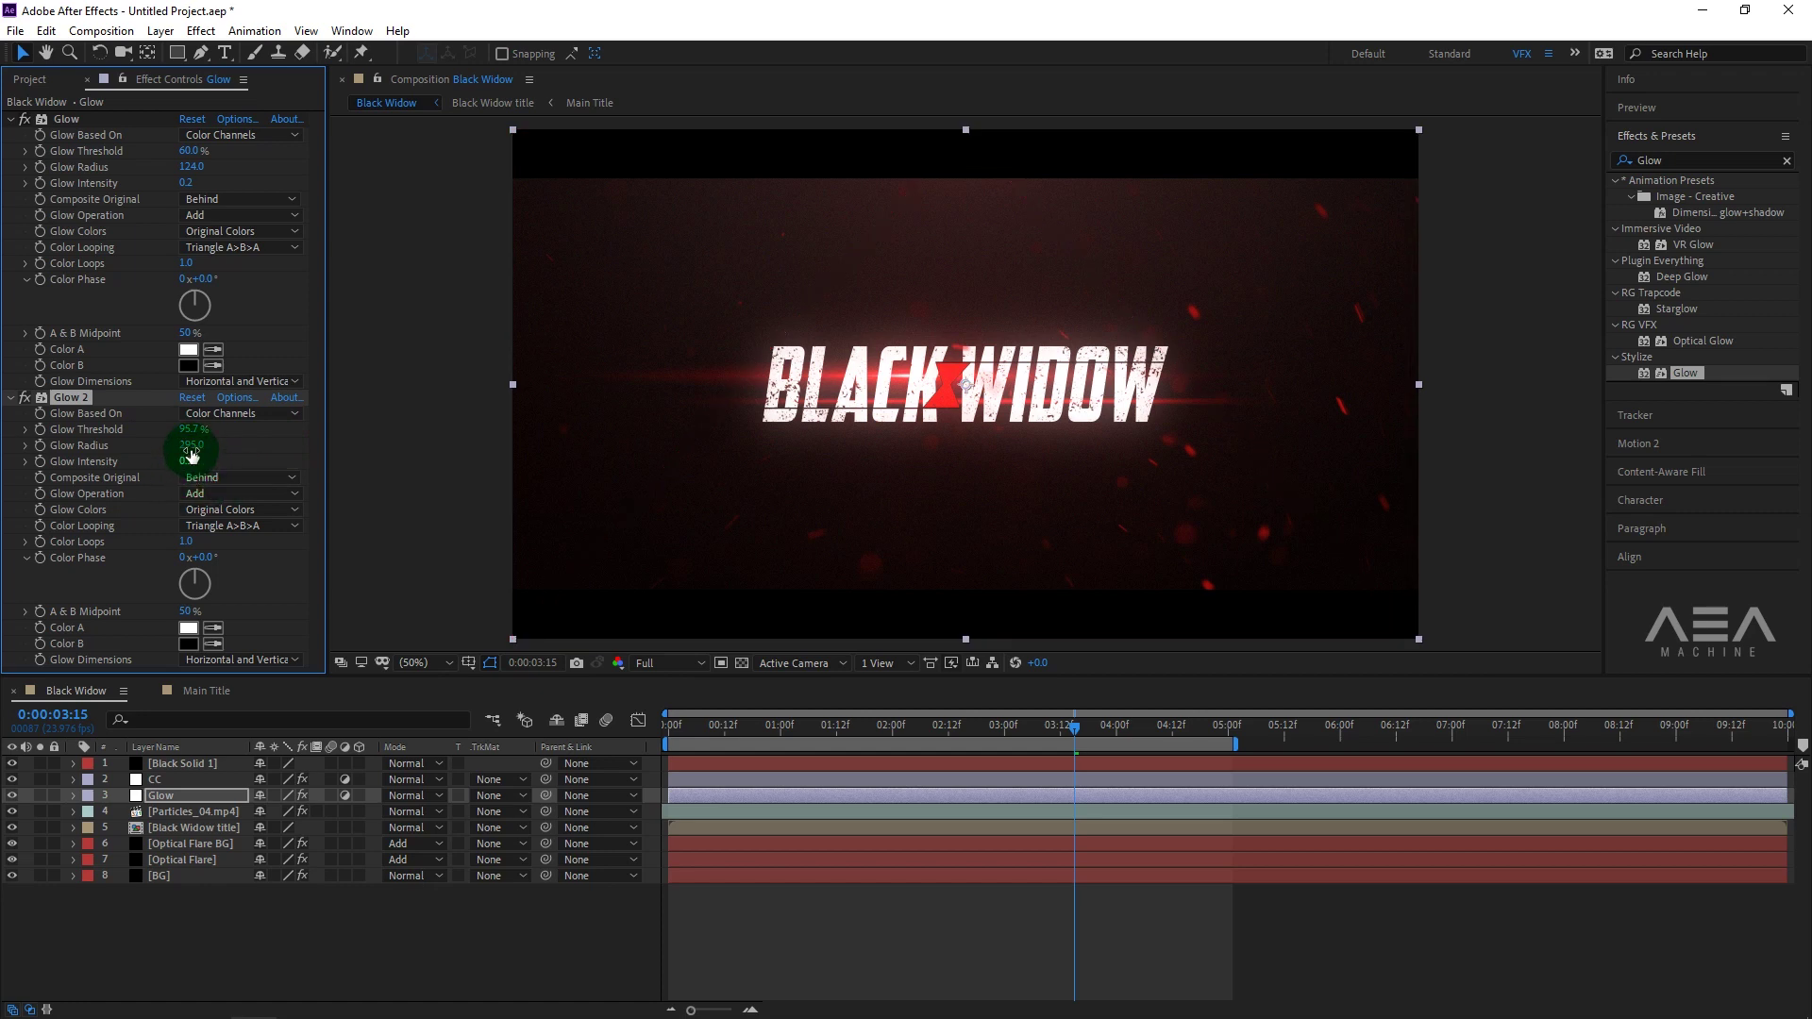
drag(154, 445, 315, 462)
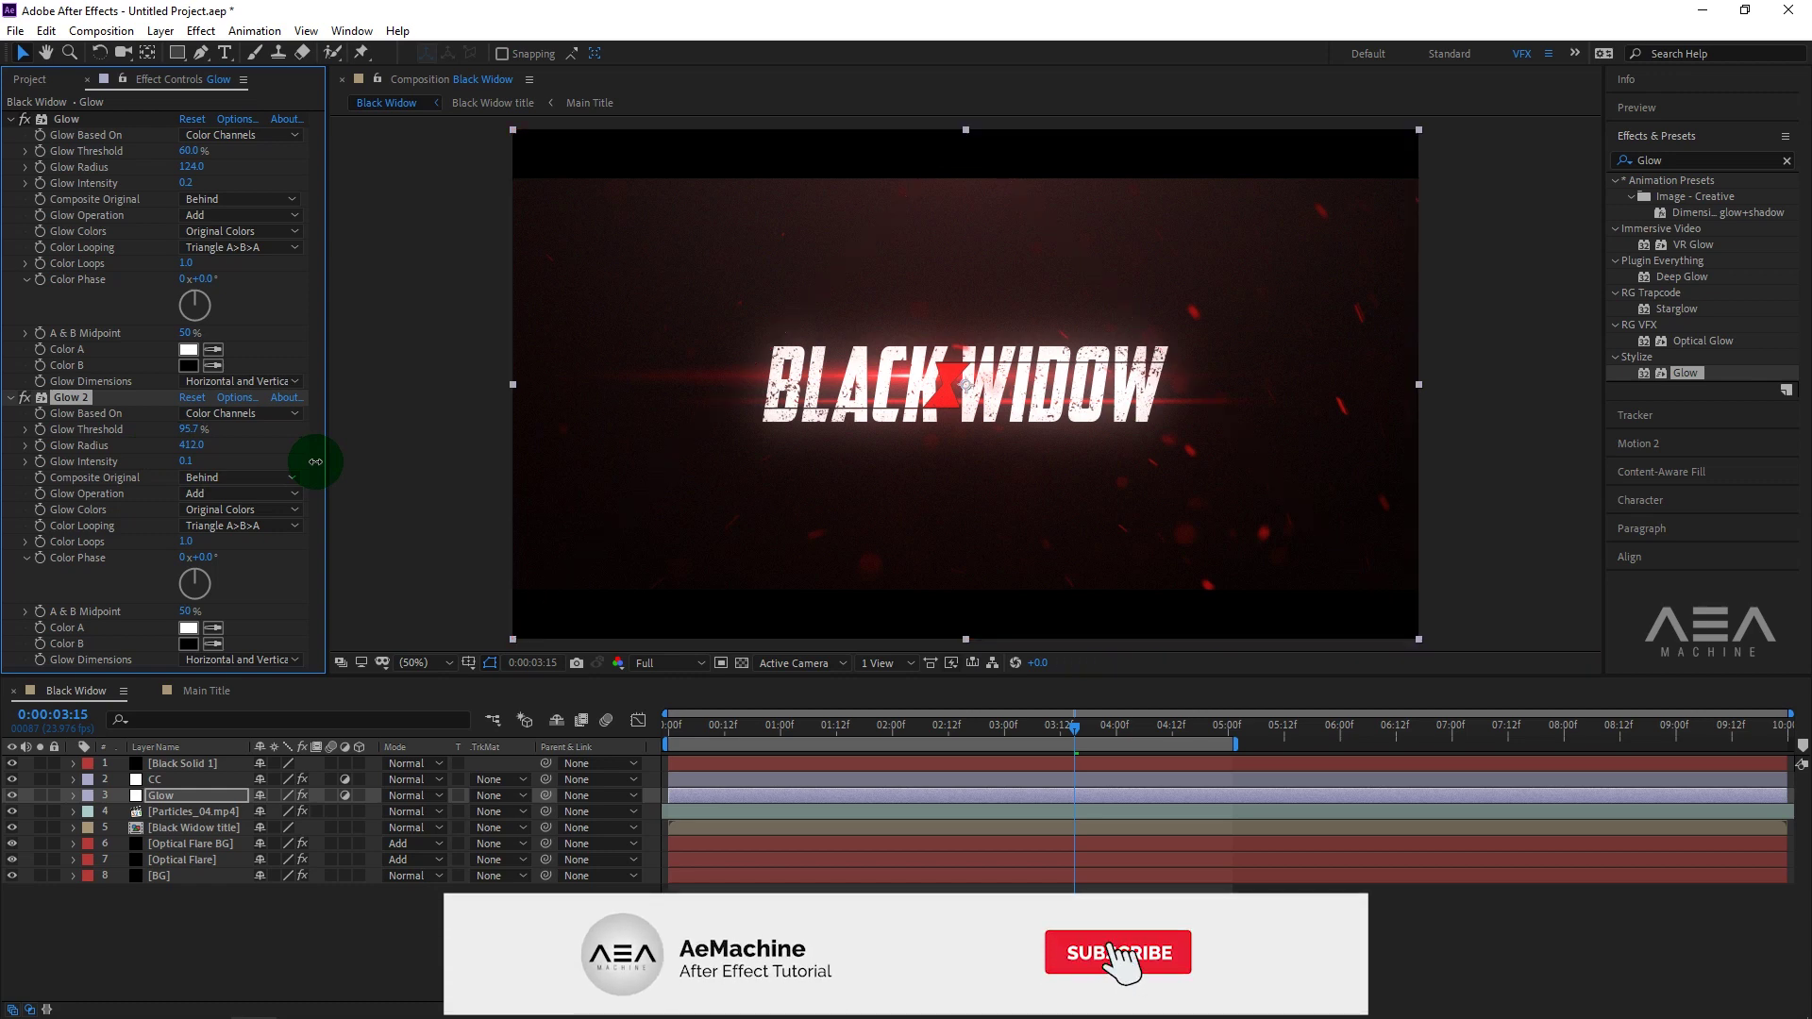
Collapse both Glow effects and toggle them off and on to compare.
click(10, 397)
click(11, 119)
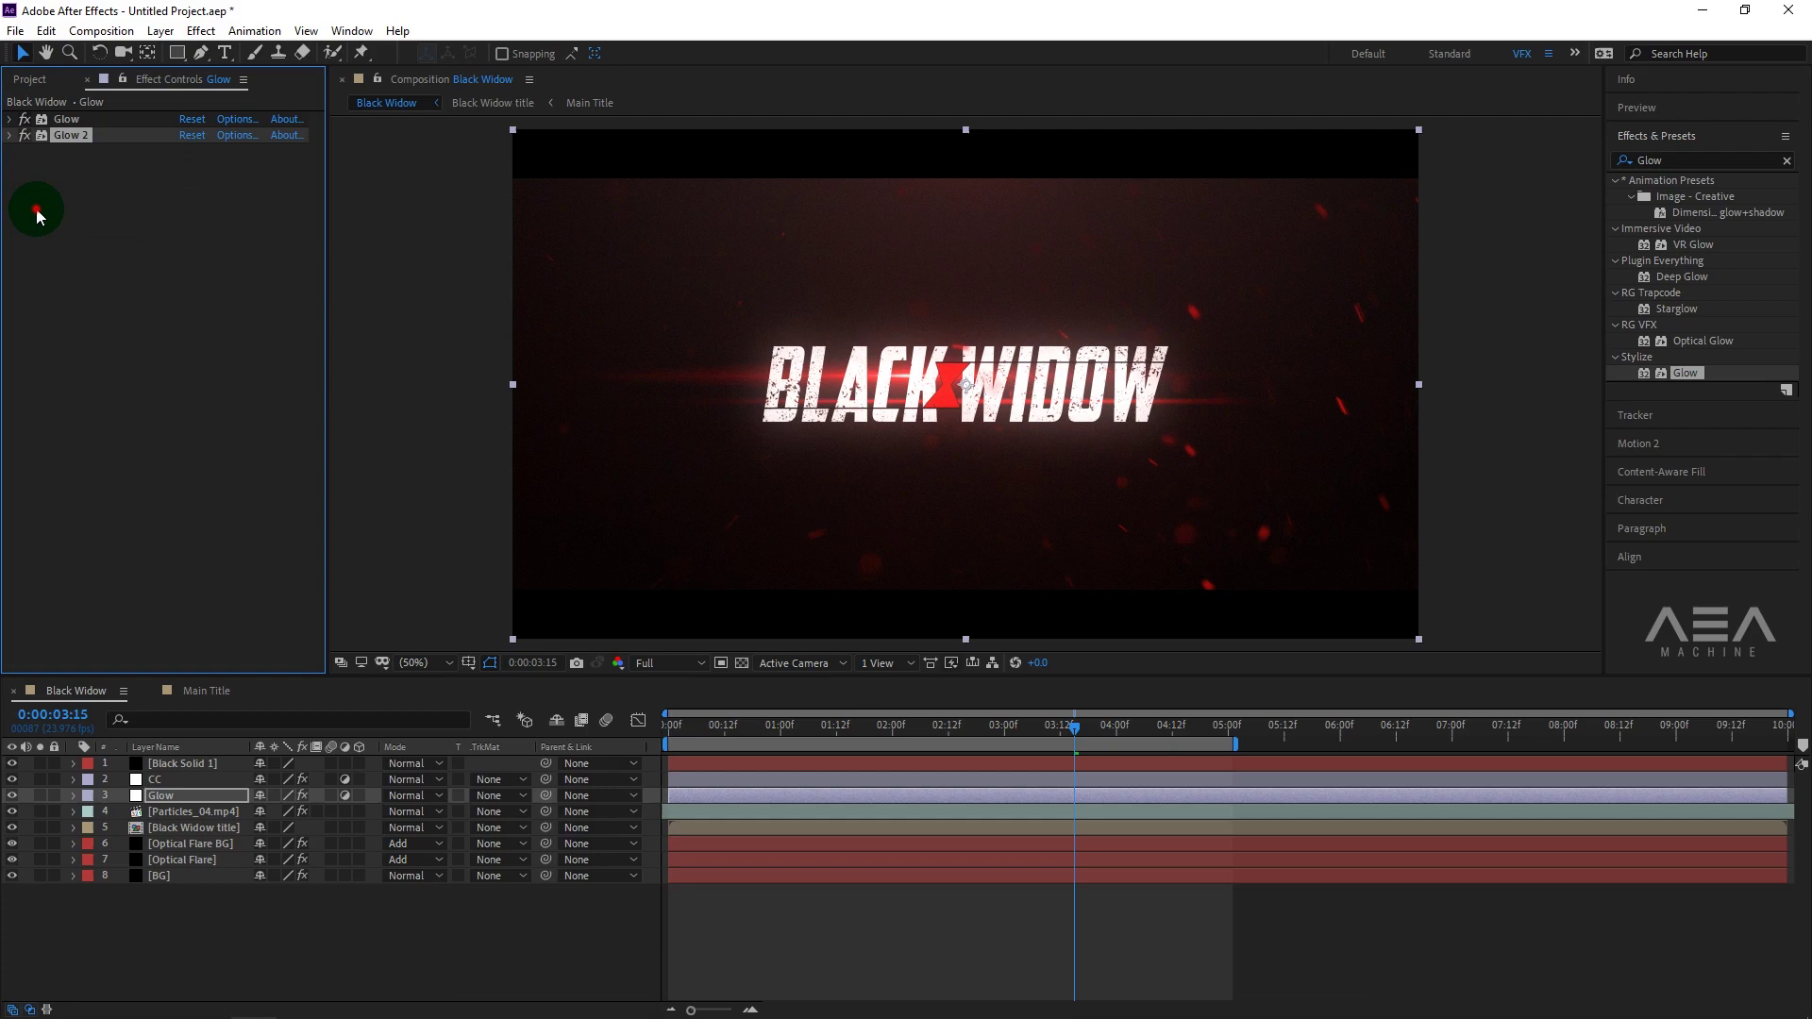
click(25, 119)
click(25, 135)
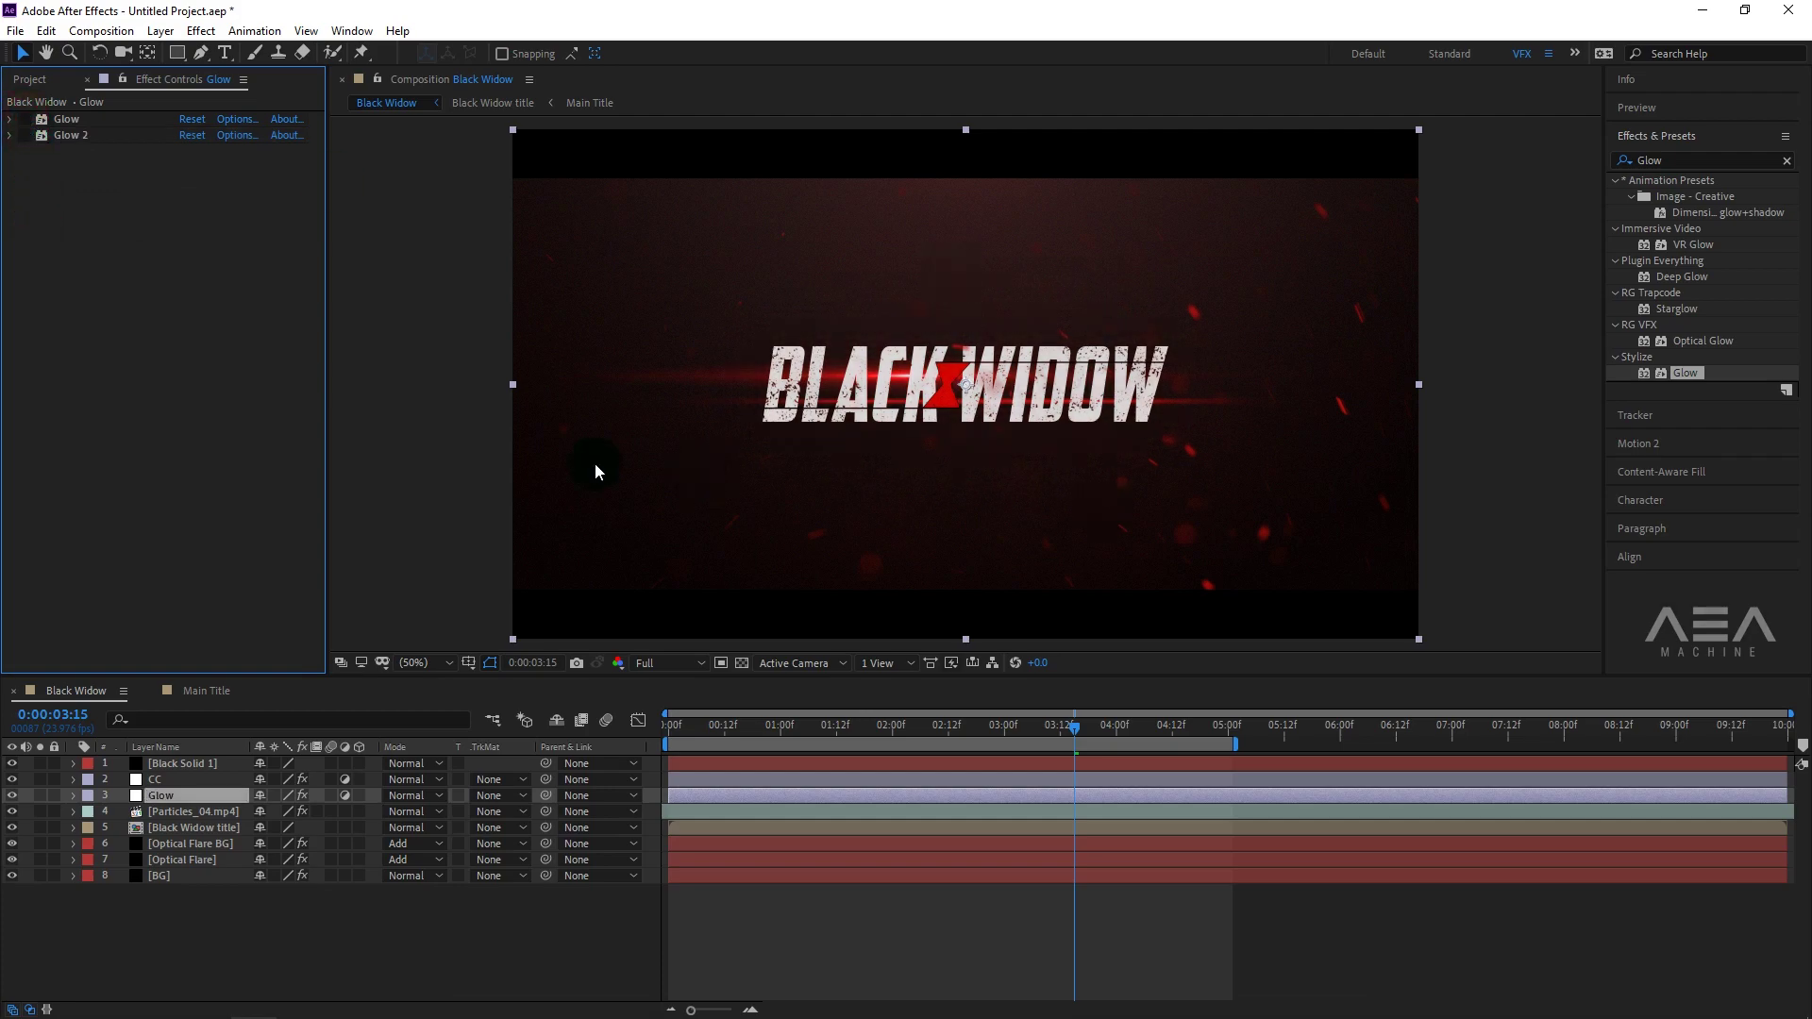
click(25, 119)
click(24, 135)
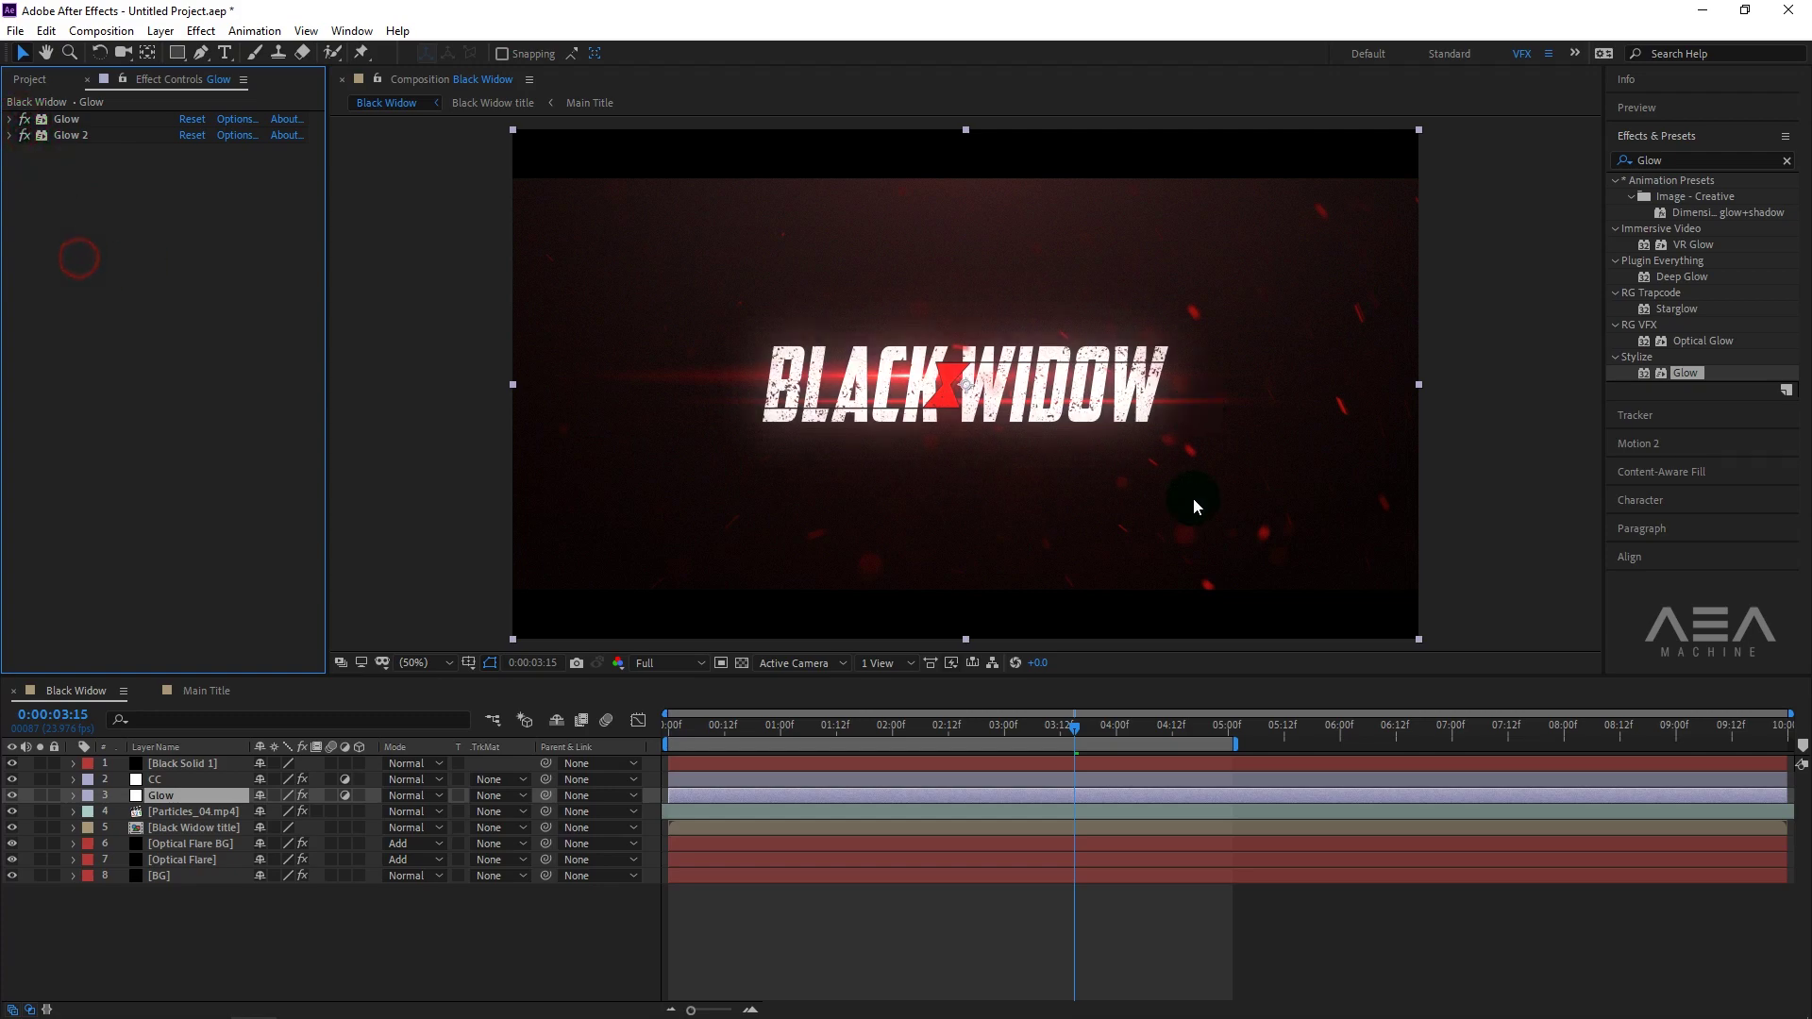
Move the current time to 0:00:00:21 and select the Black Widow title layer.
click(297, 963)
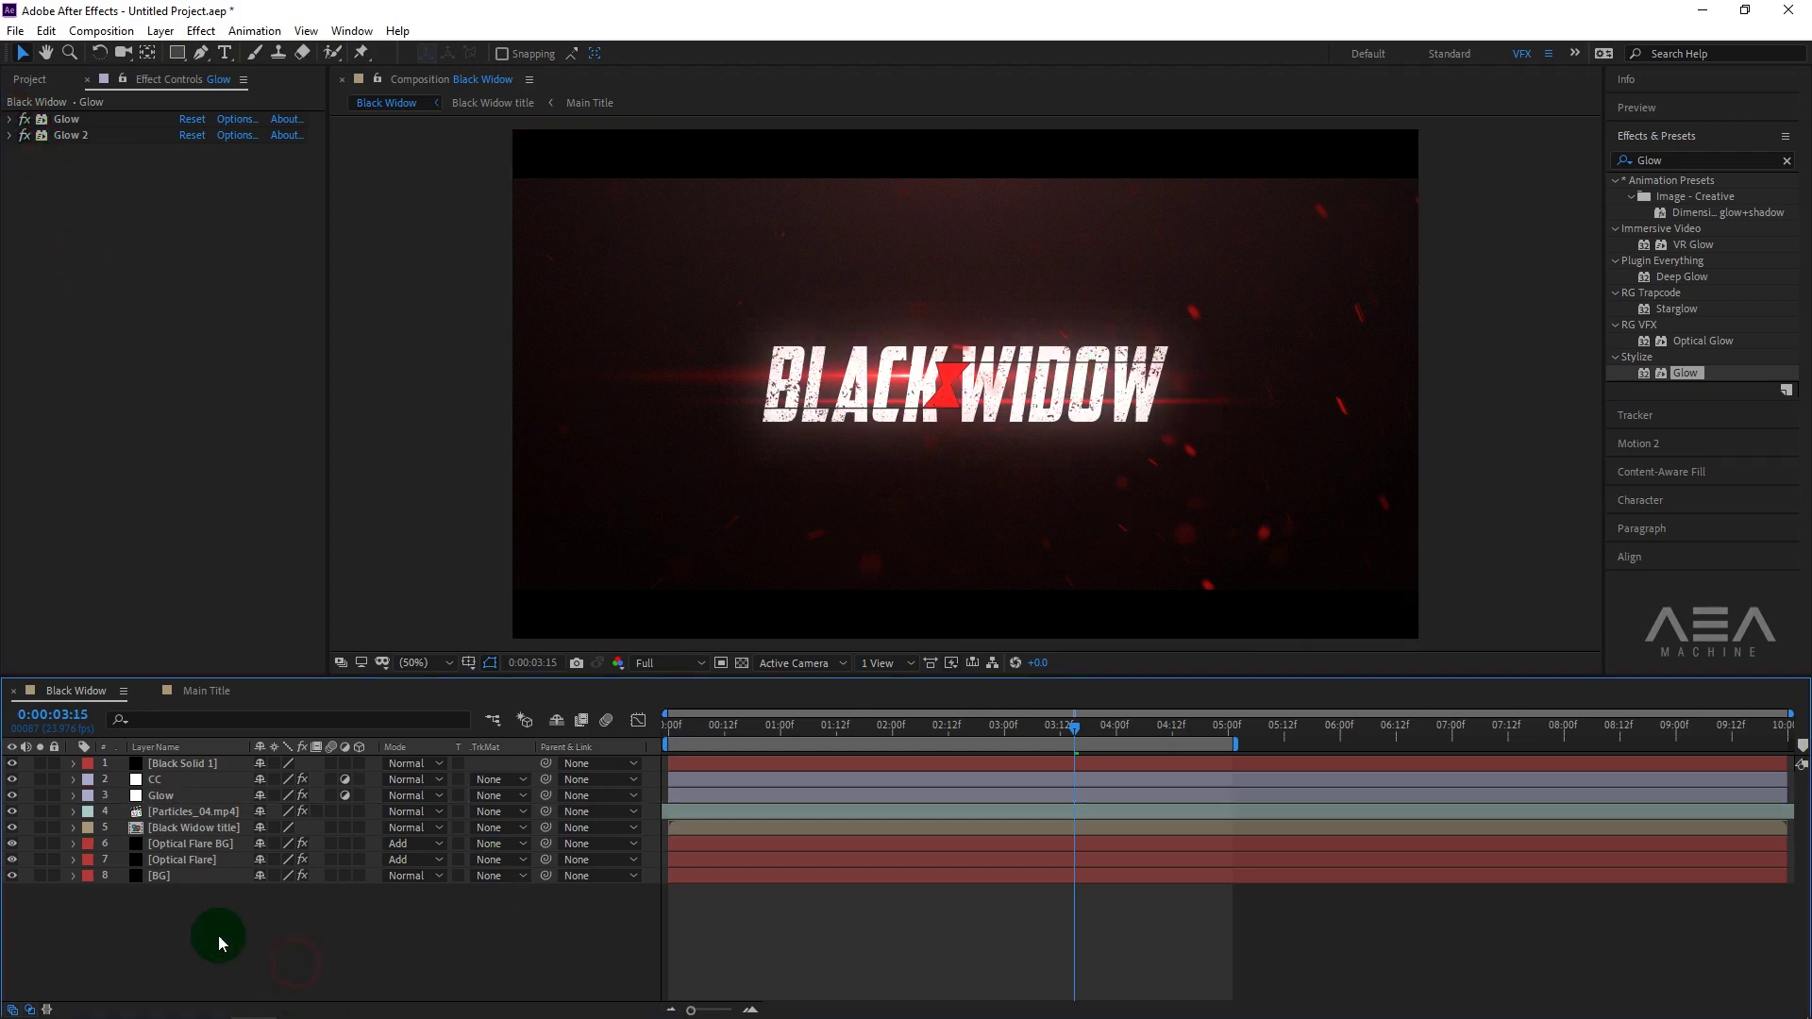
click(949, 481)
click(922, 731)
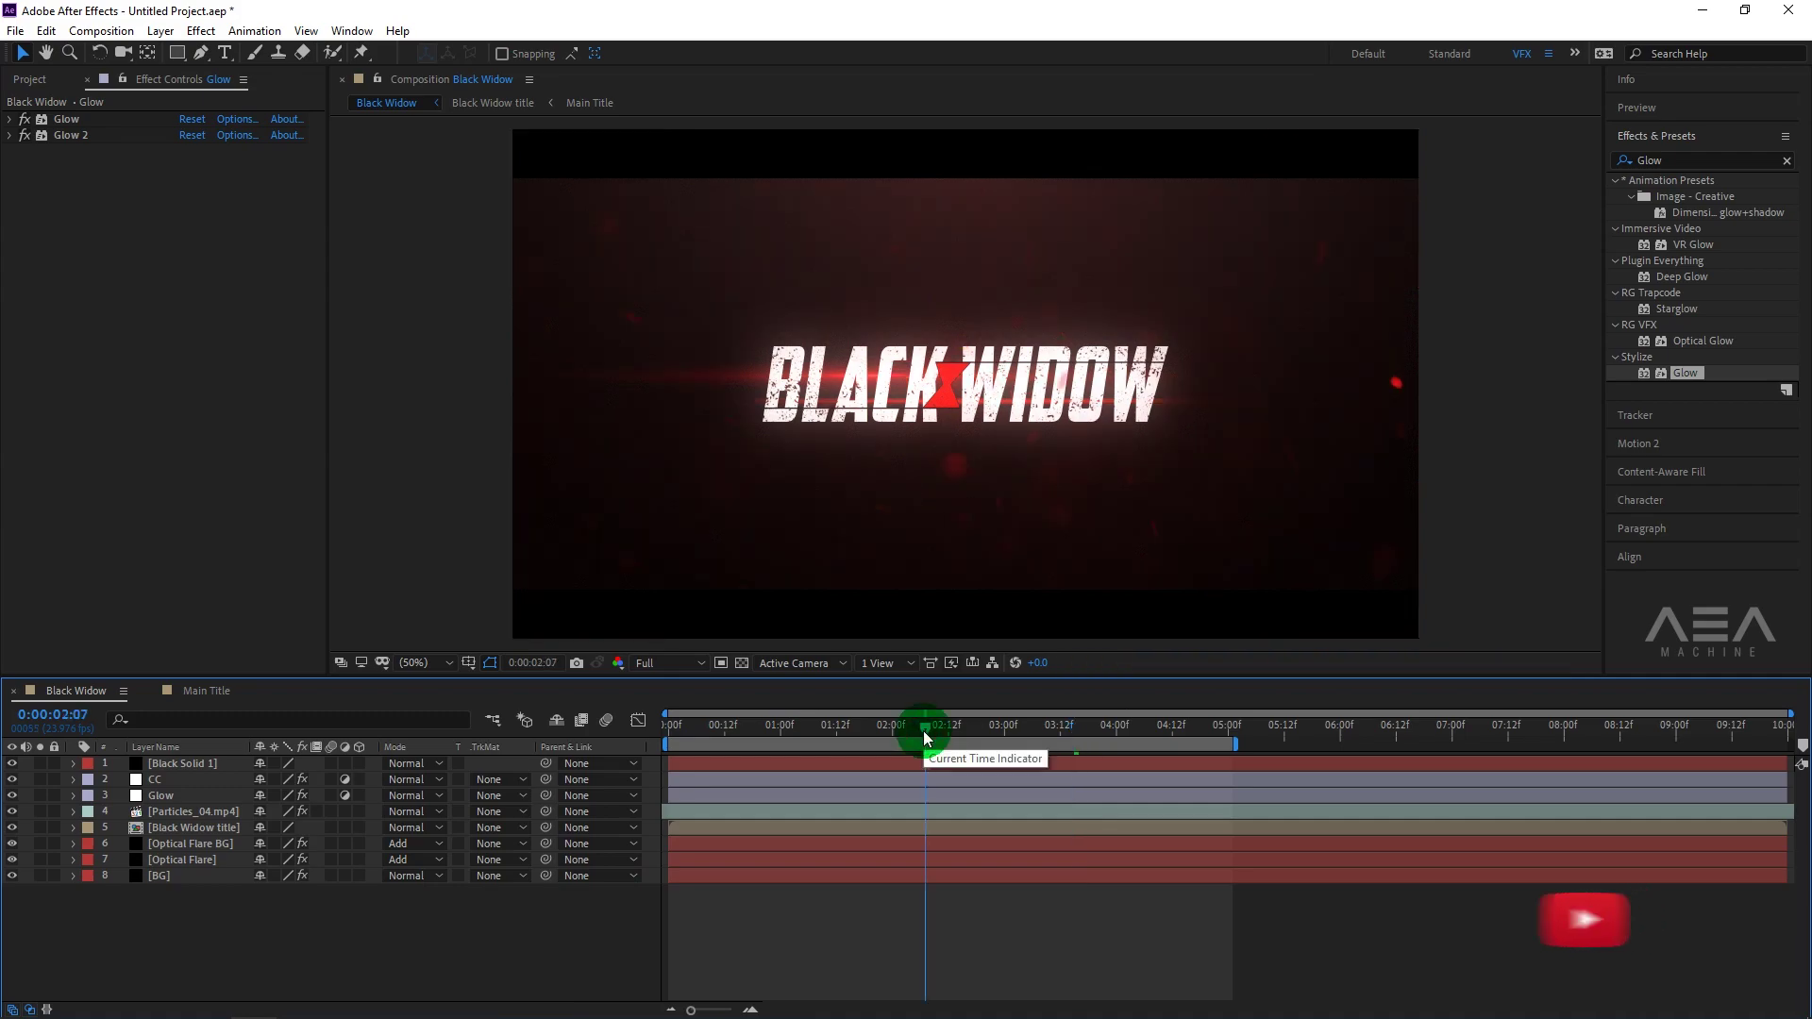
mouse_move(923, 730)
mouse_down()
mouse_move(765, 738)
mouse_move(941, 751)
mouse_up()
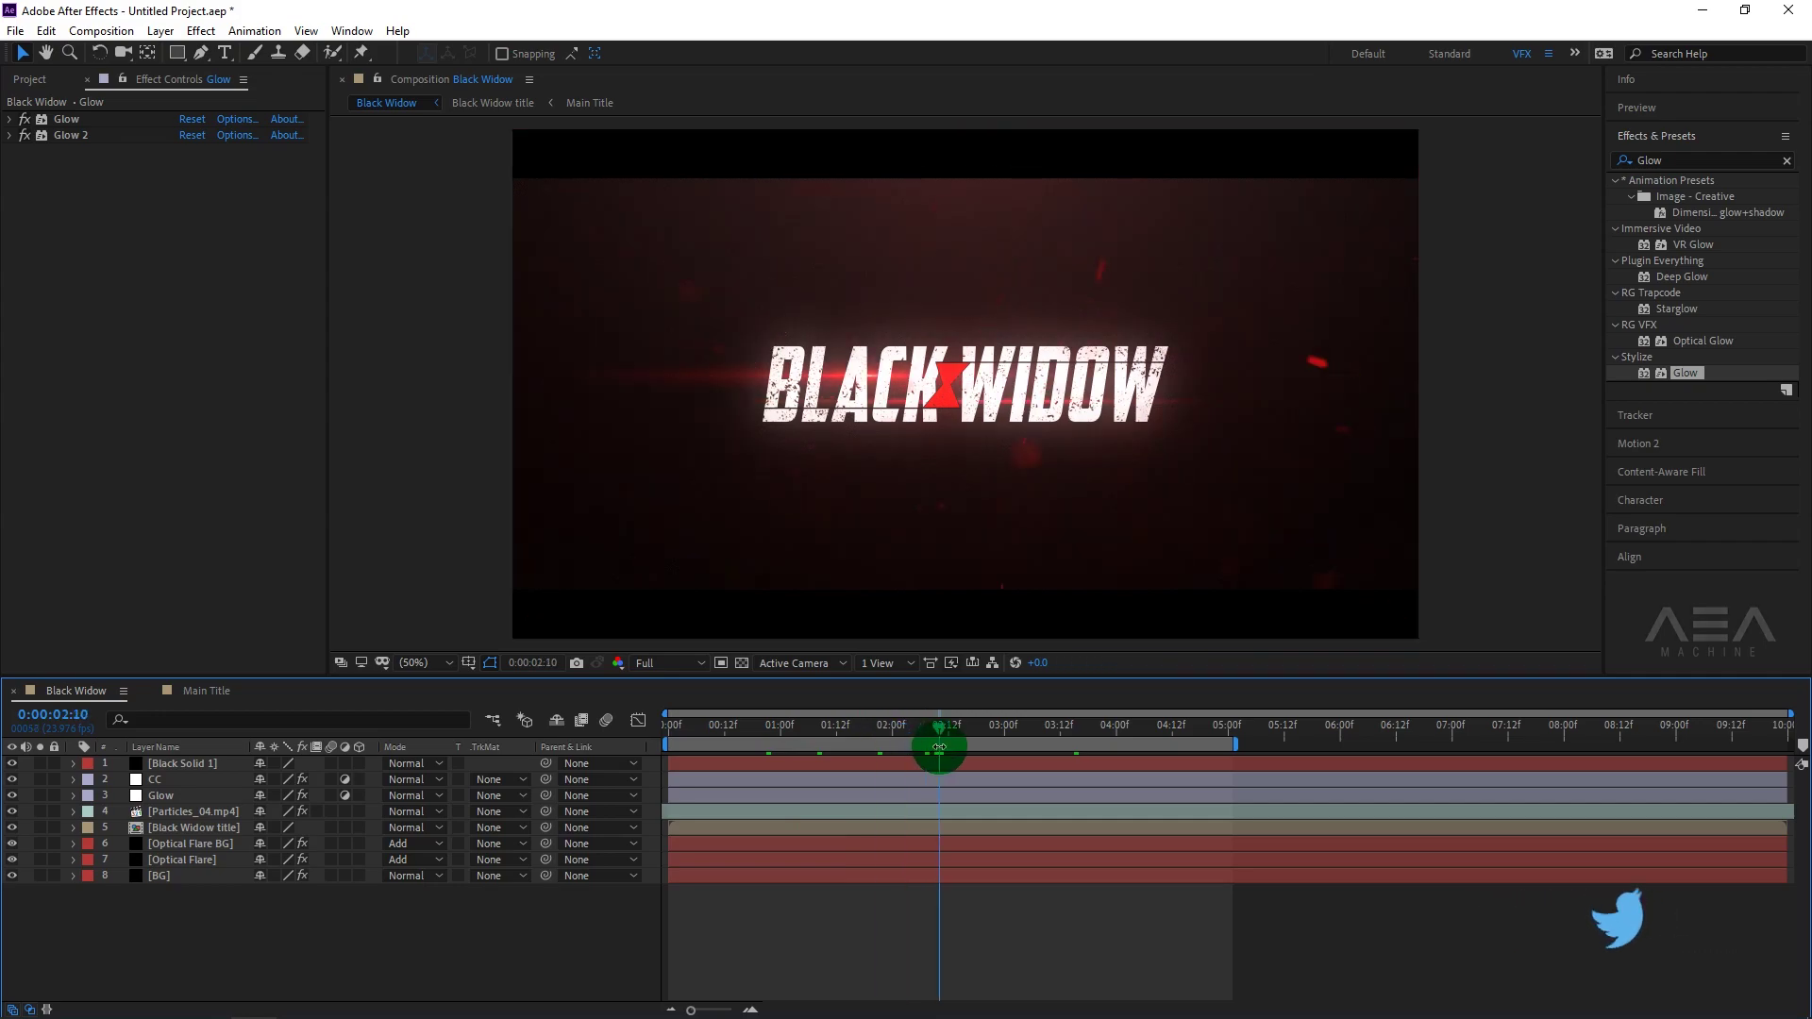
click(291, 915)
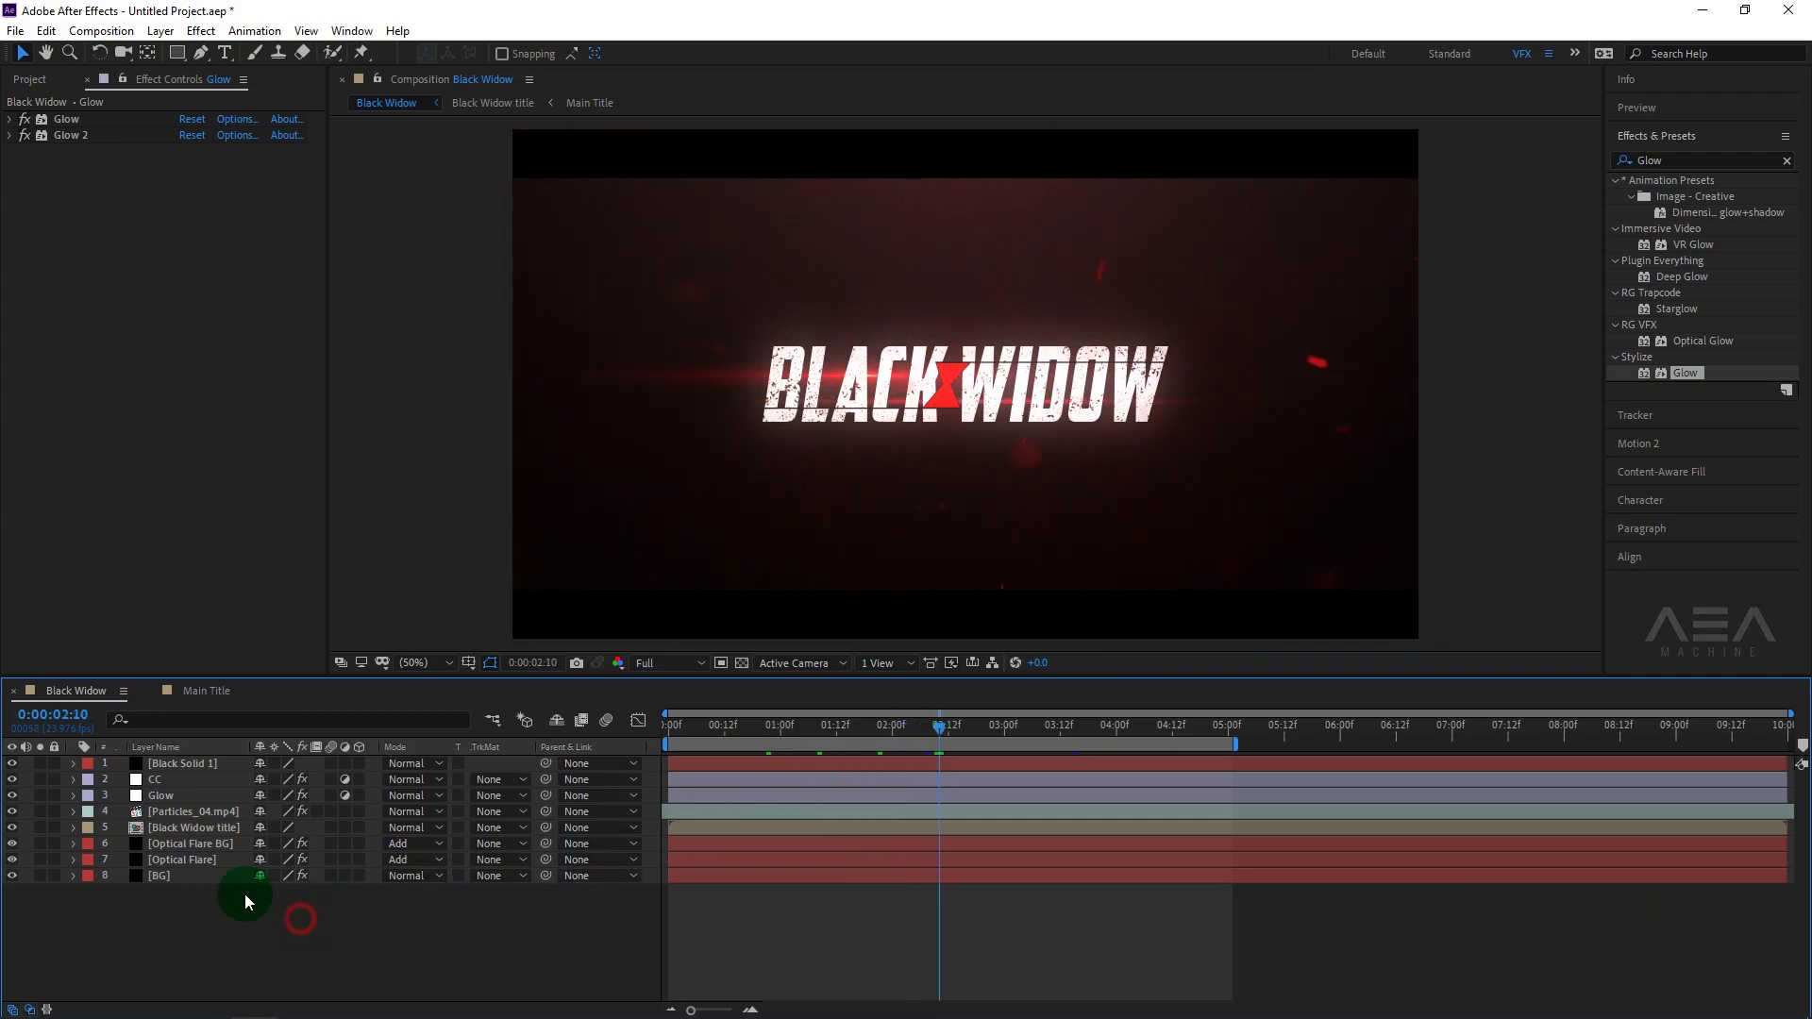
click(194, 828)
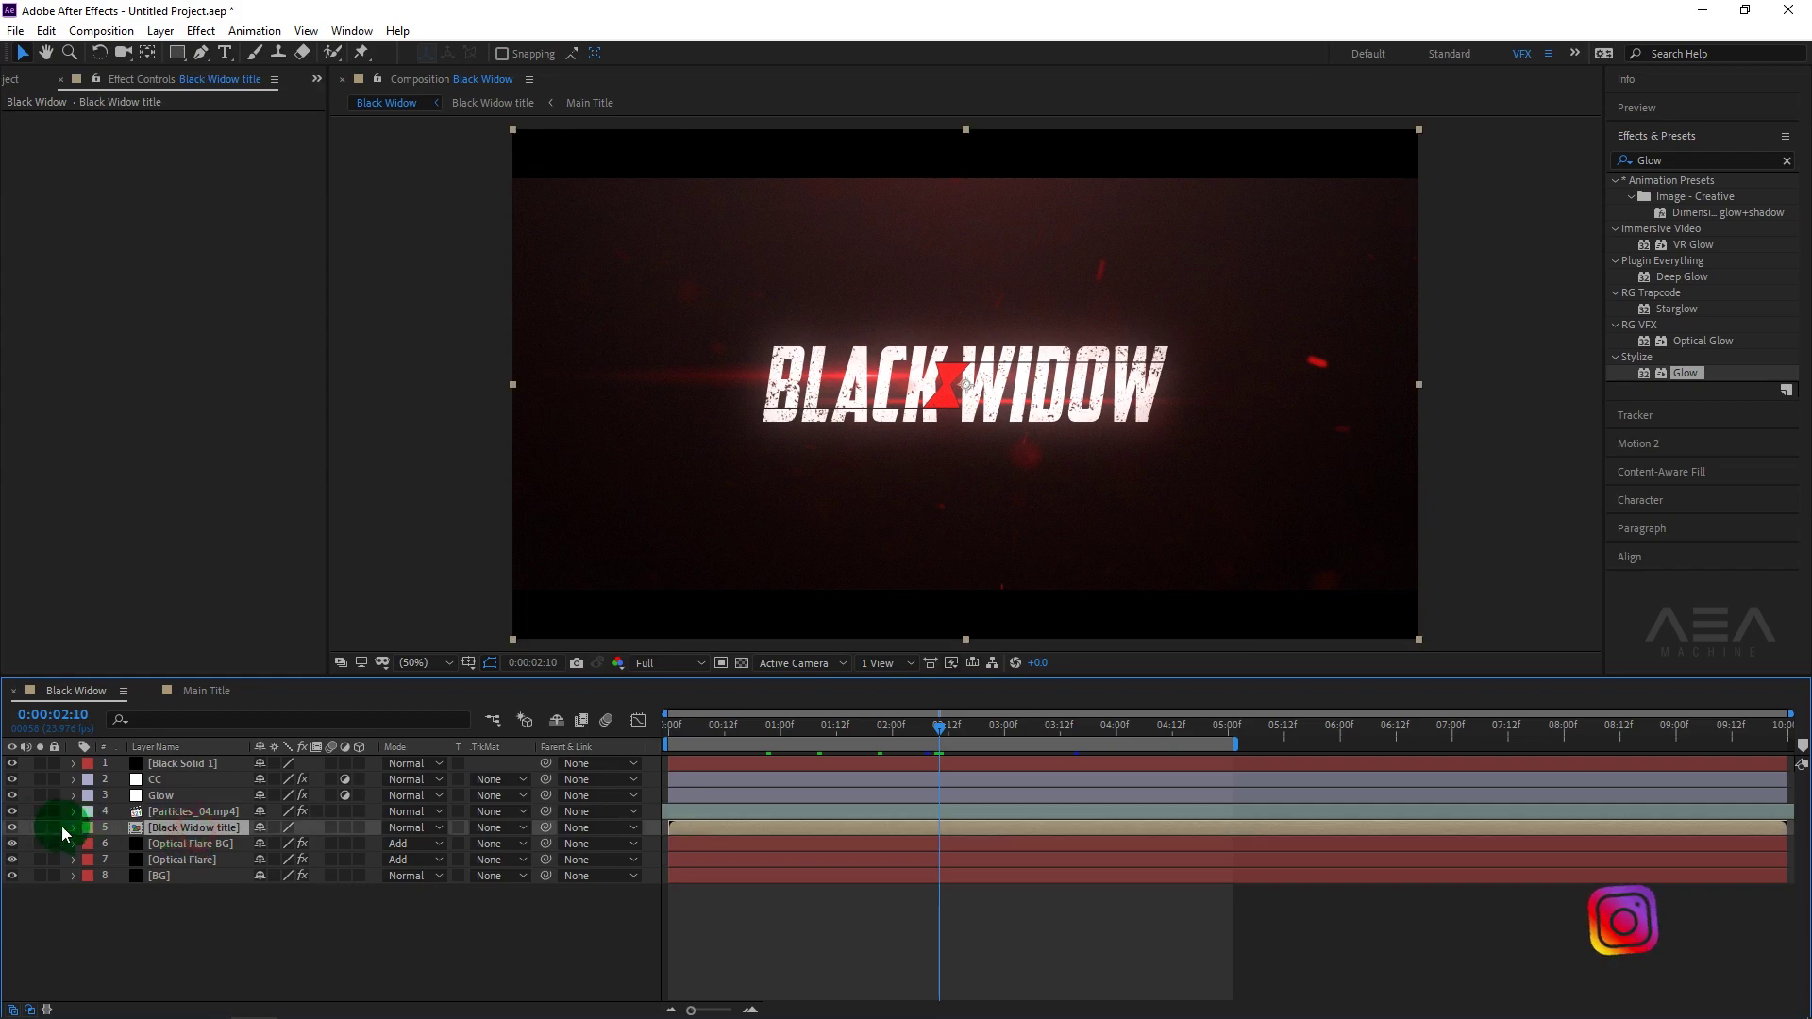
Make the Black Widow title layer a 3D layer.
click(13, 829)
click(14, 828)
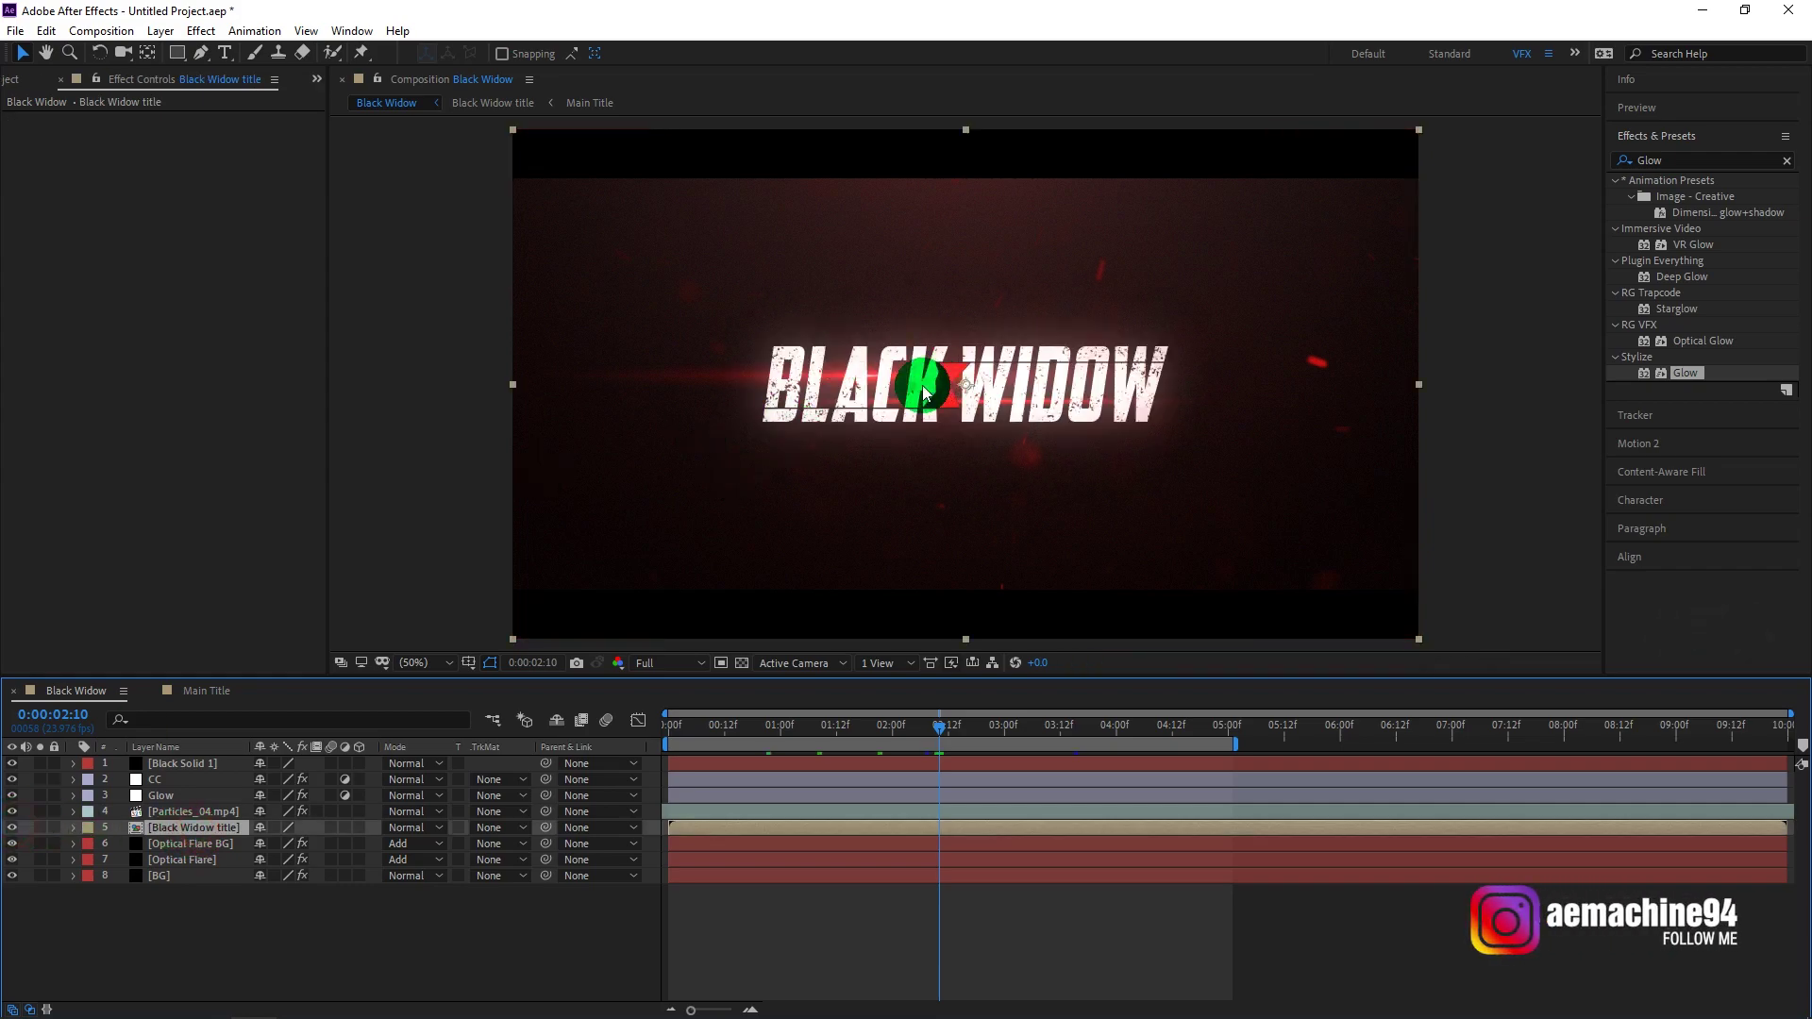
click(181, 830)
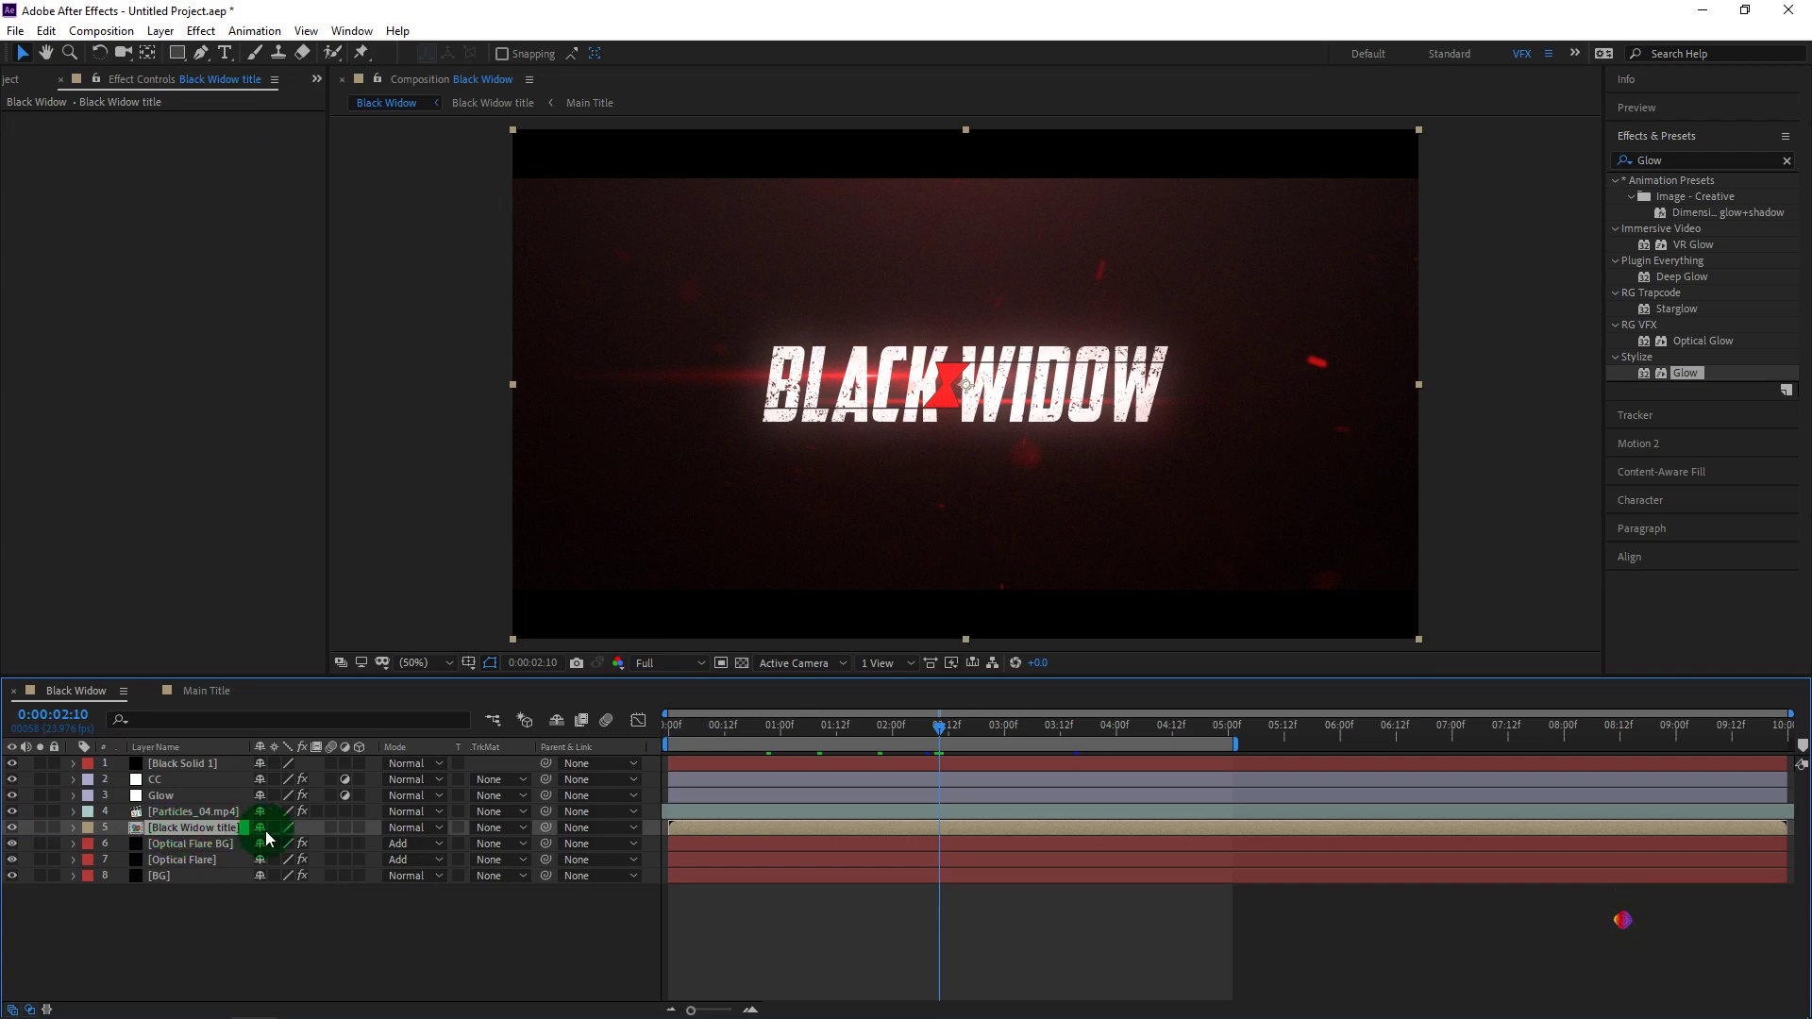
click(359, 828)
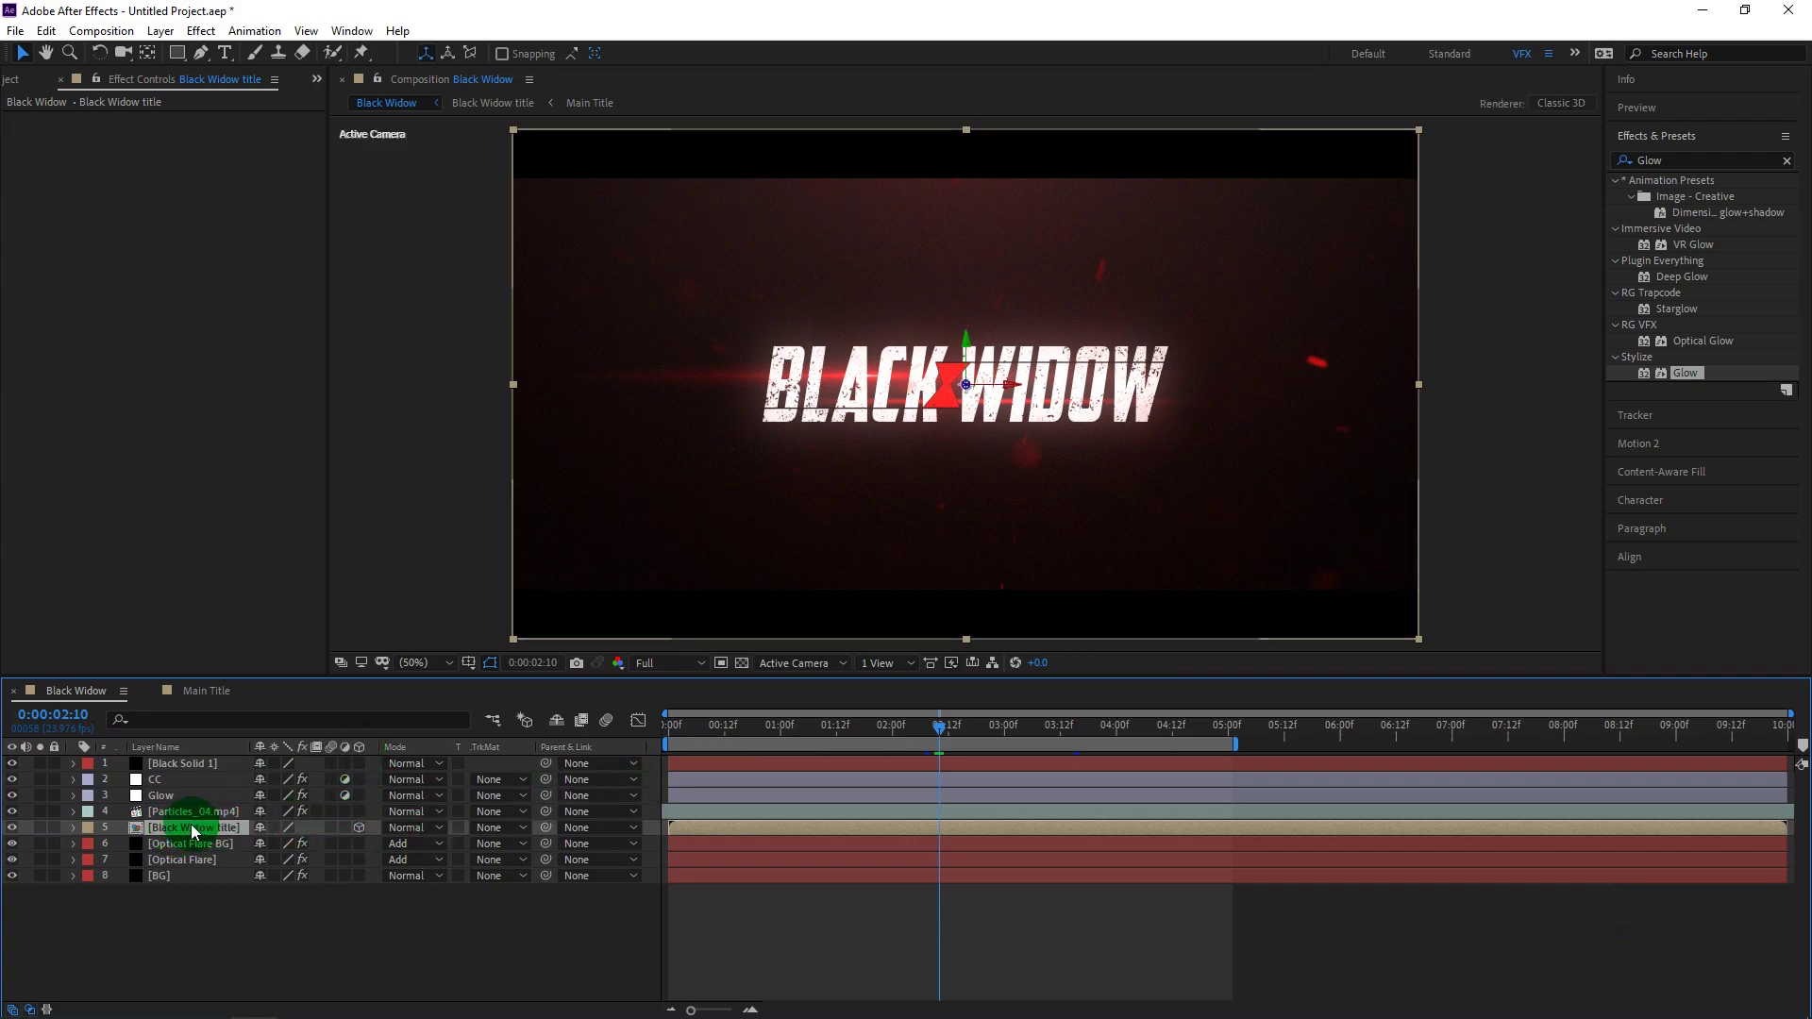
Move the playhead to 1 second and set preview resolution to Half.
drag(941, 734, 779, 746)
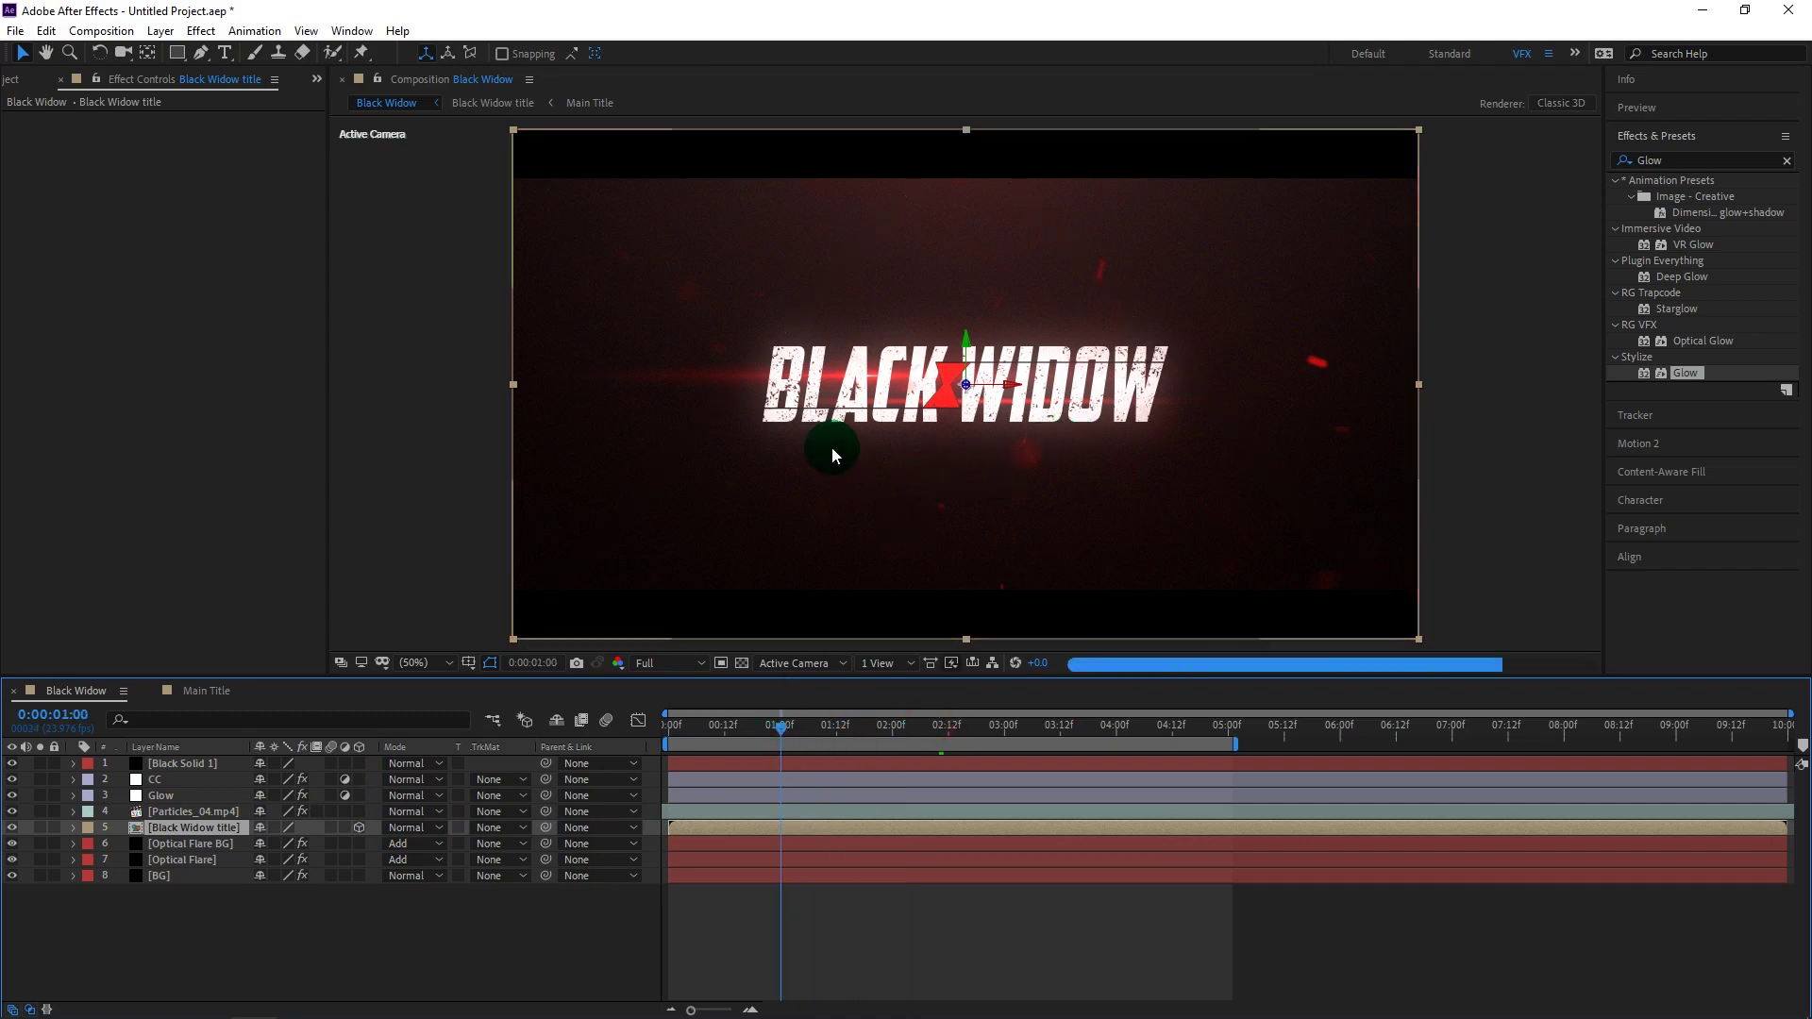
click(672, 661)
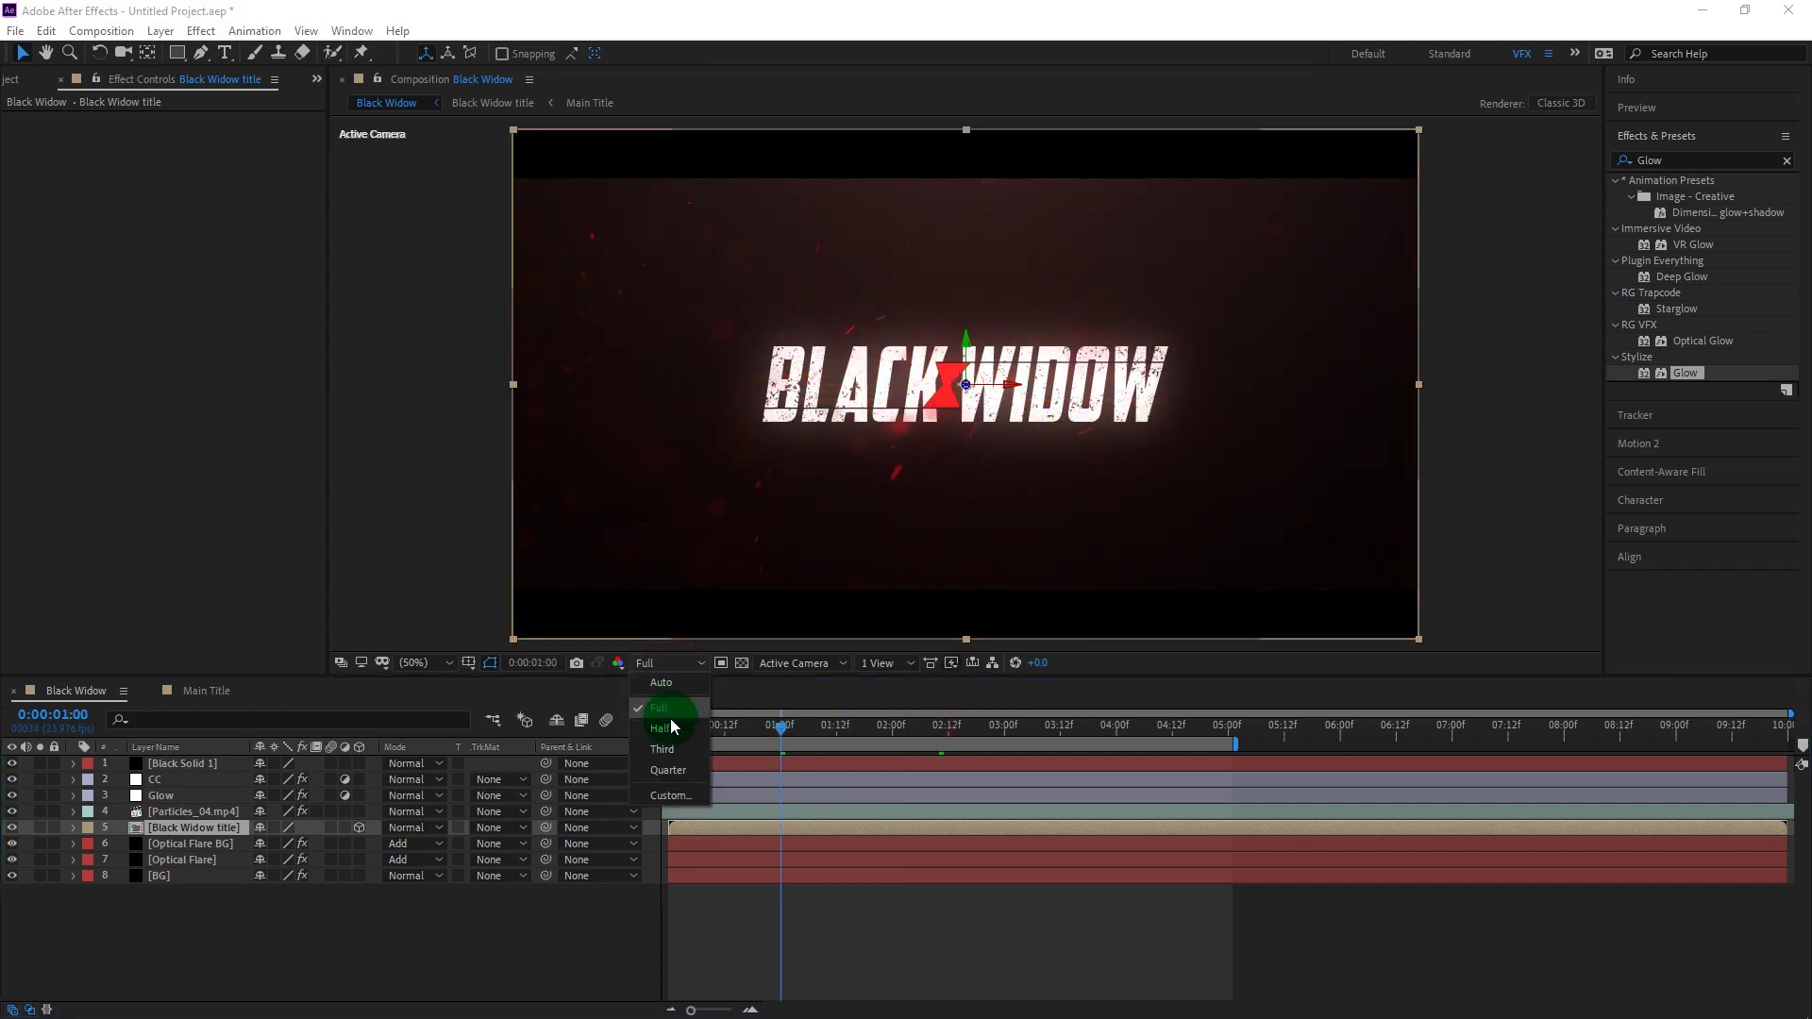
click(671, 727)
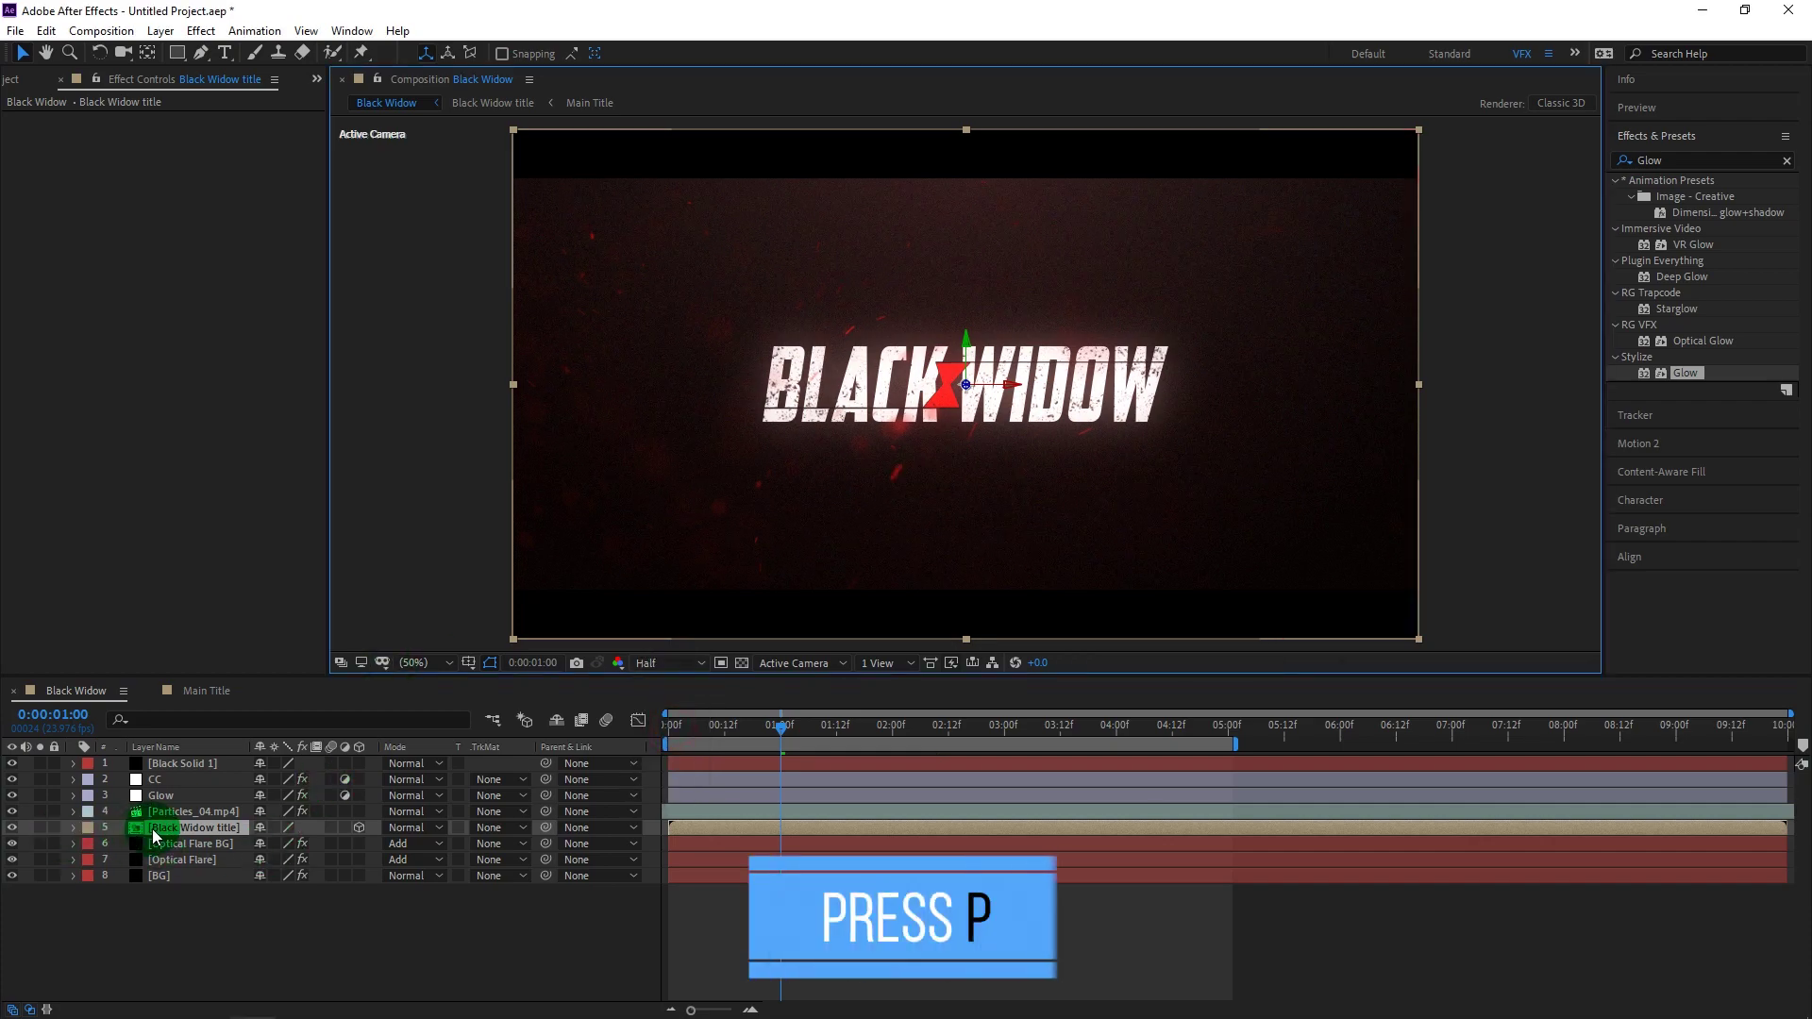
Keyframe the title's Position from Z -437 at 1 second to Z 0 at about 4 seconds.
key(p)
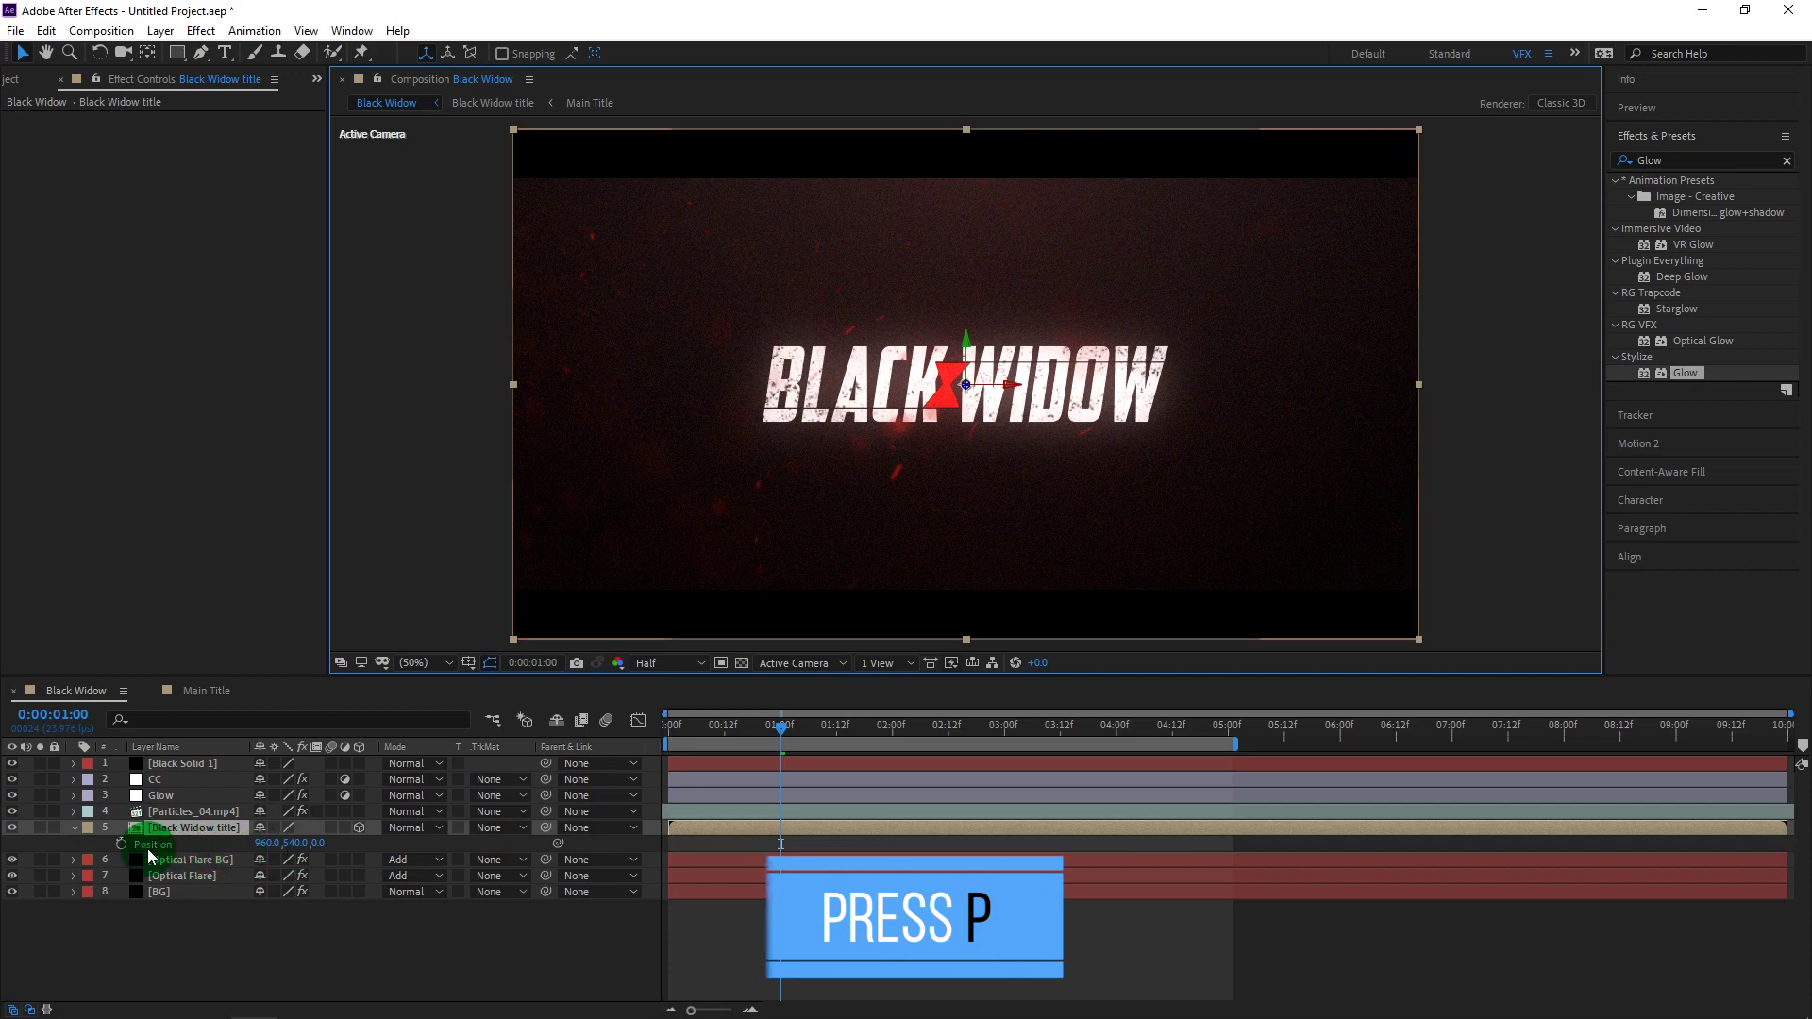
click(121, 843)
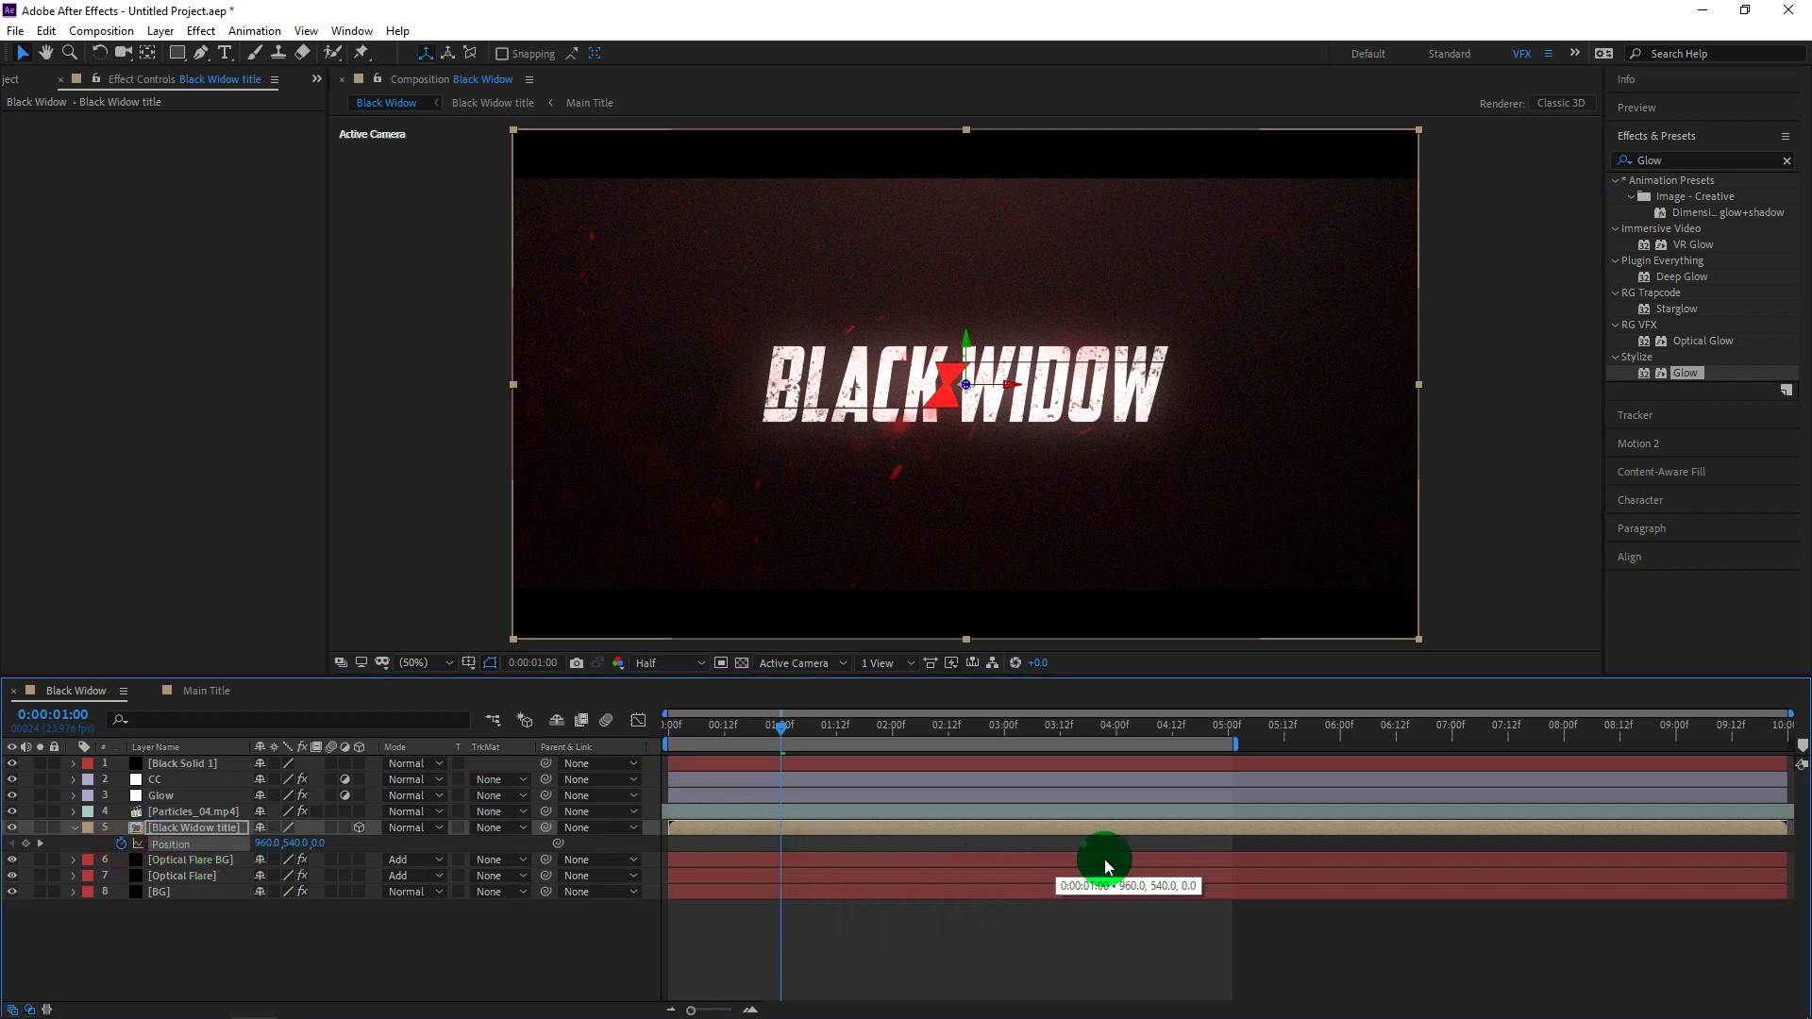
drag(1122, 868, 1121, 866)
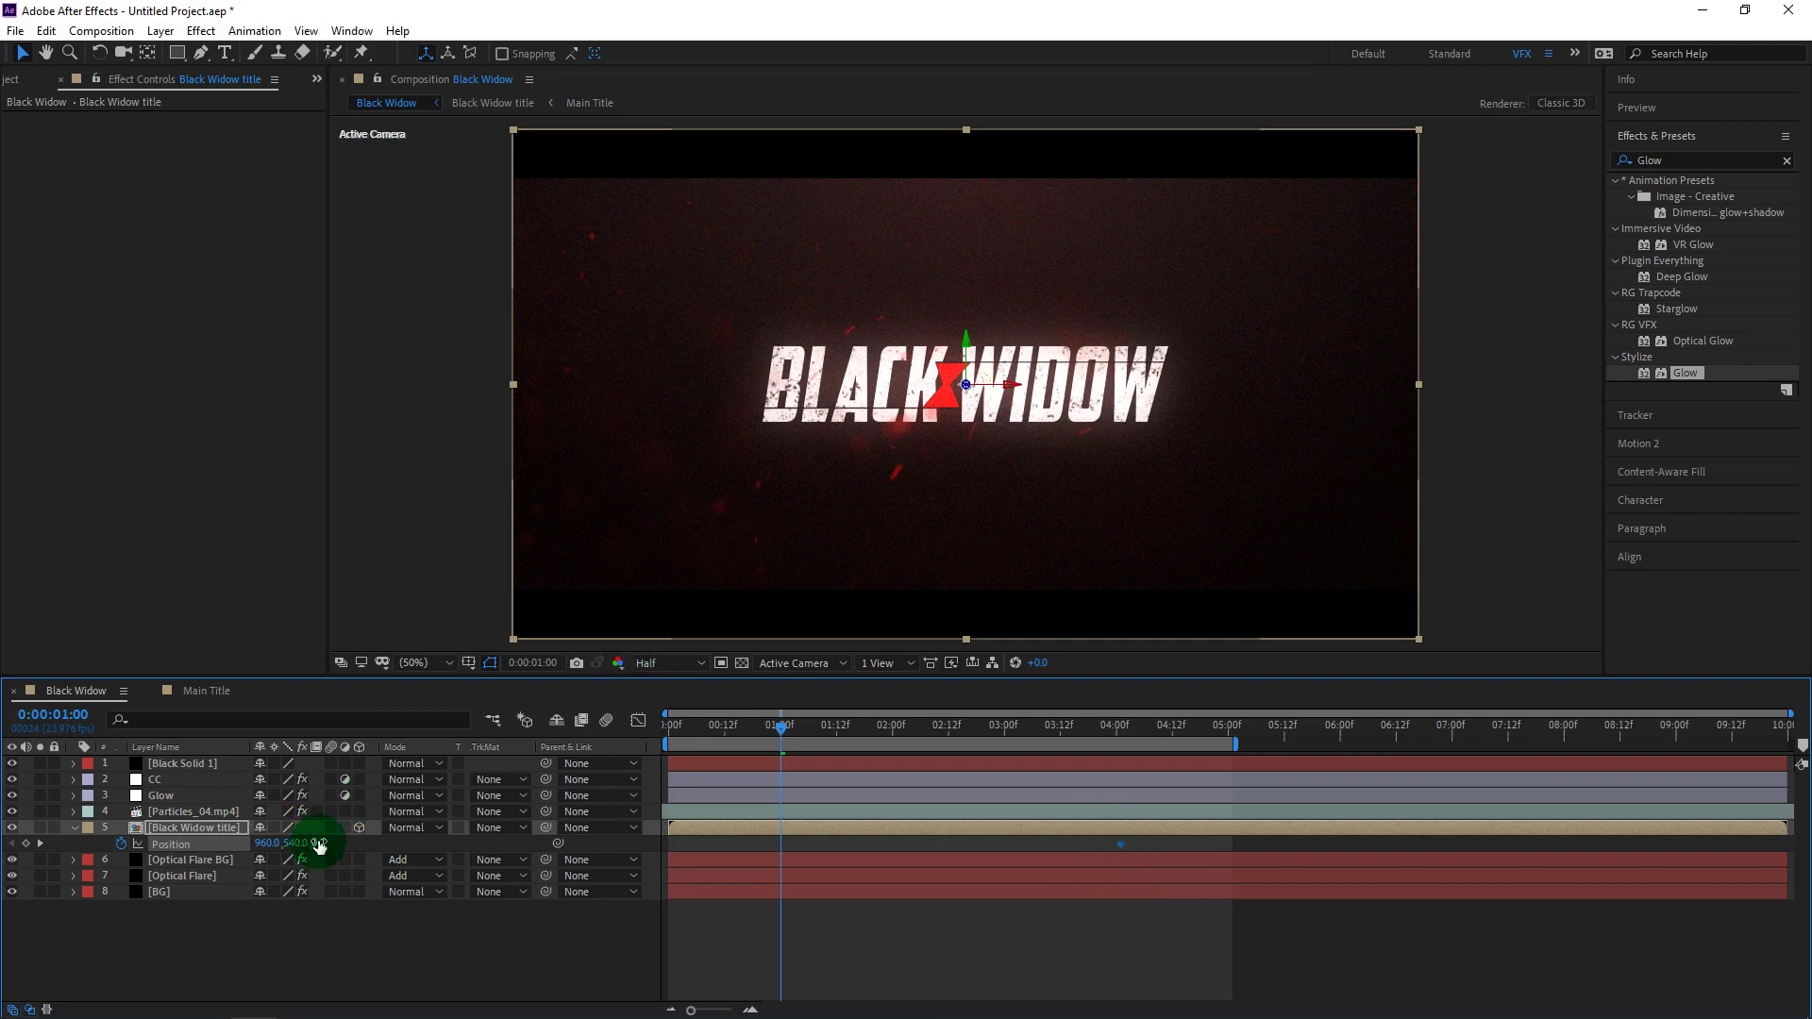
mouse_move(318, 841)
mouse_down()
mouse_move(133, 846)
mouse_move(334, 847)
mouse_move(166, 859)
mouse_up()
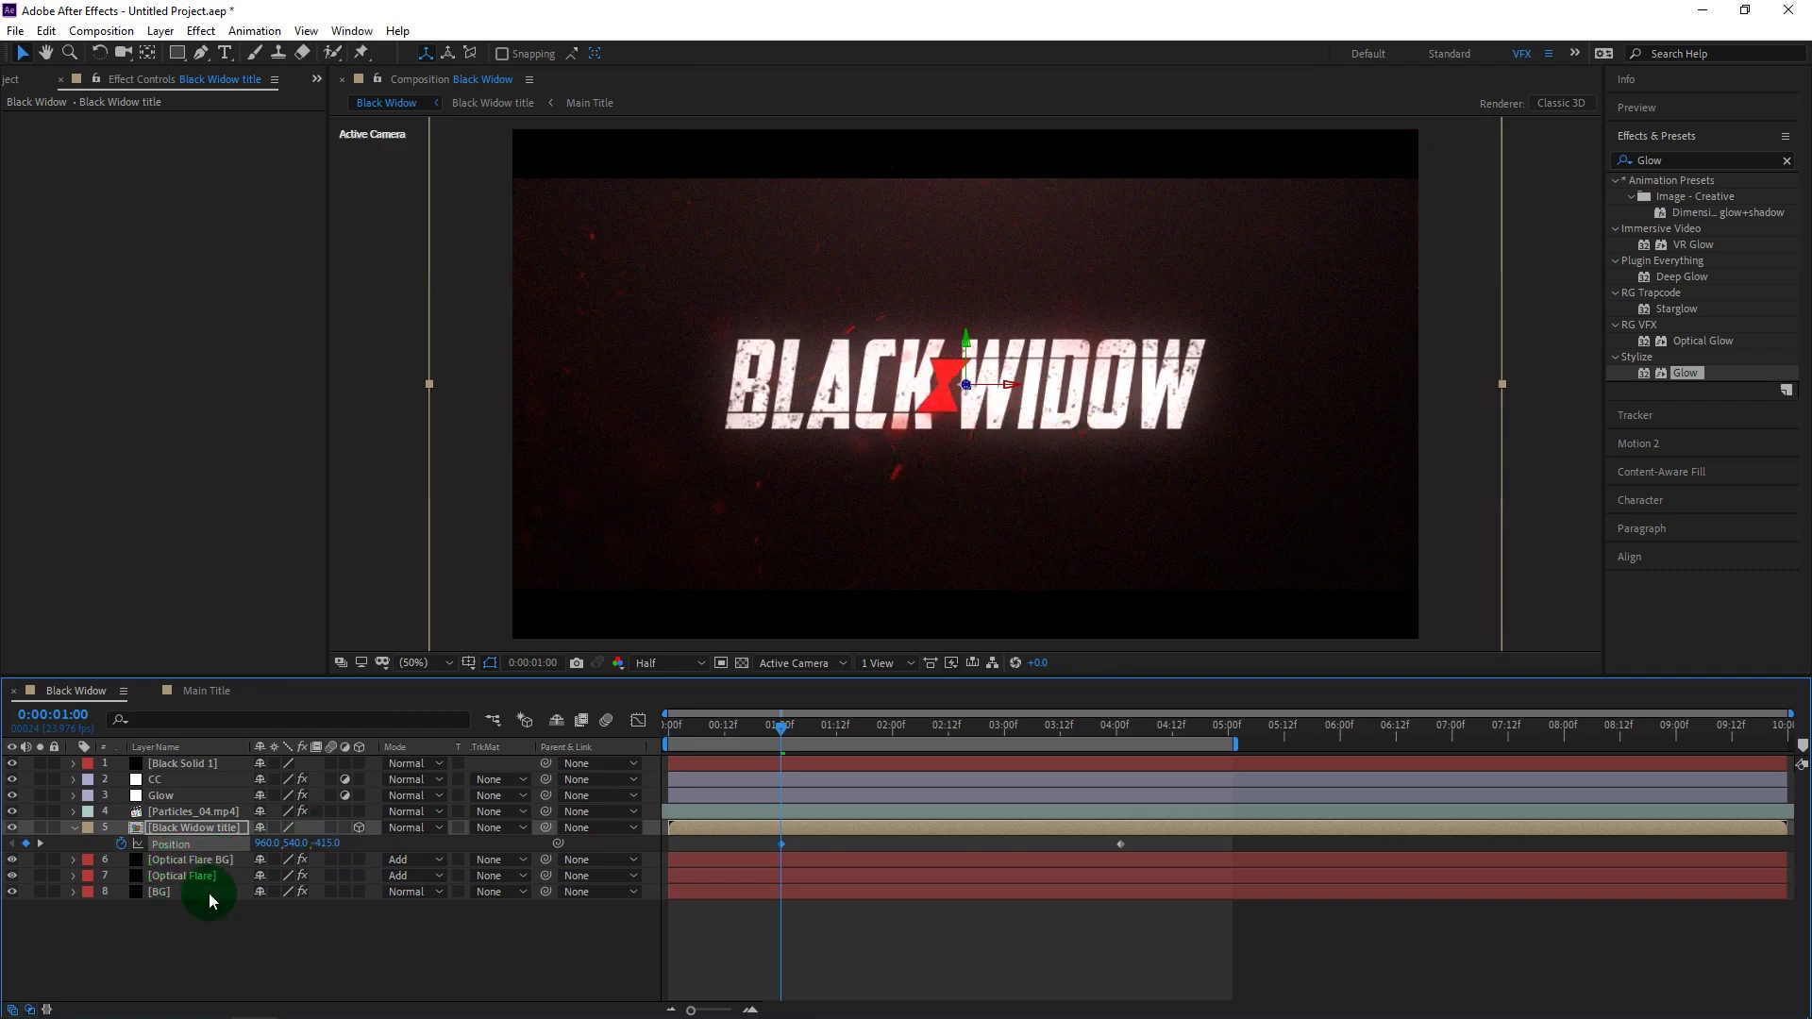
drag(335, 841, 321, 843)
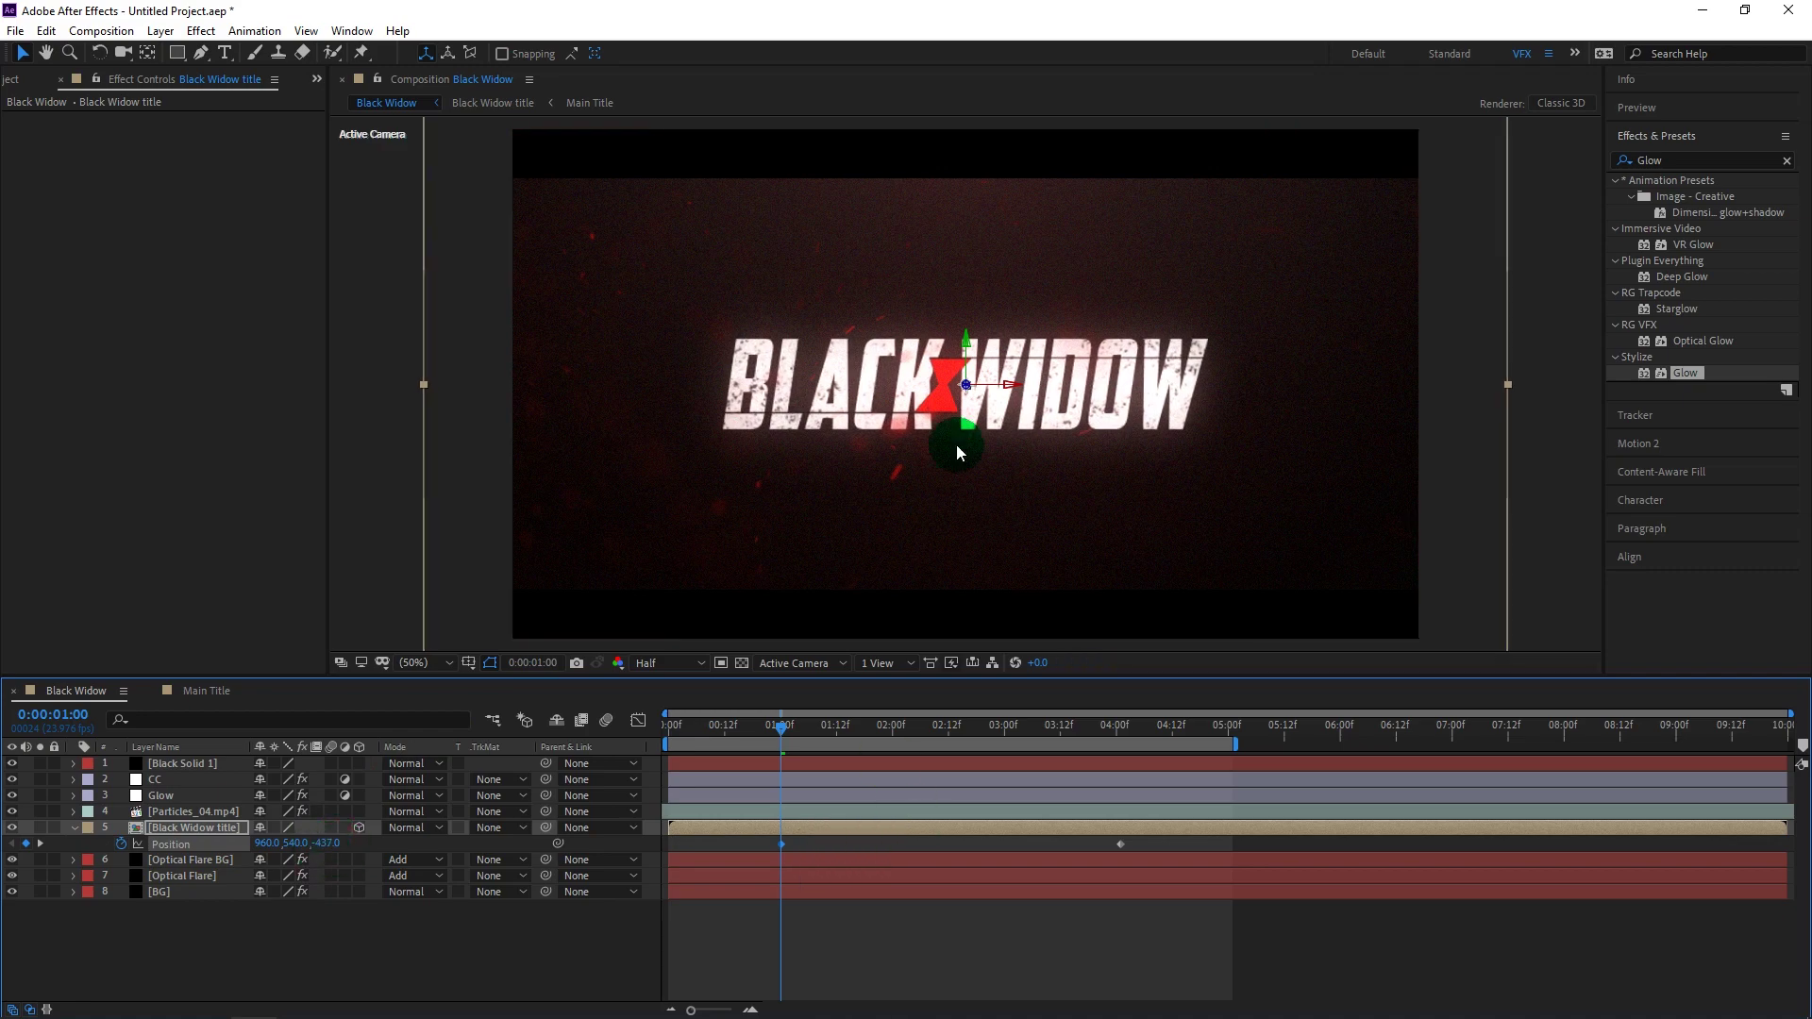
drag(782, 731, 1014, 749)
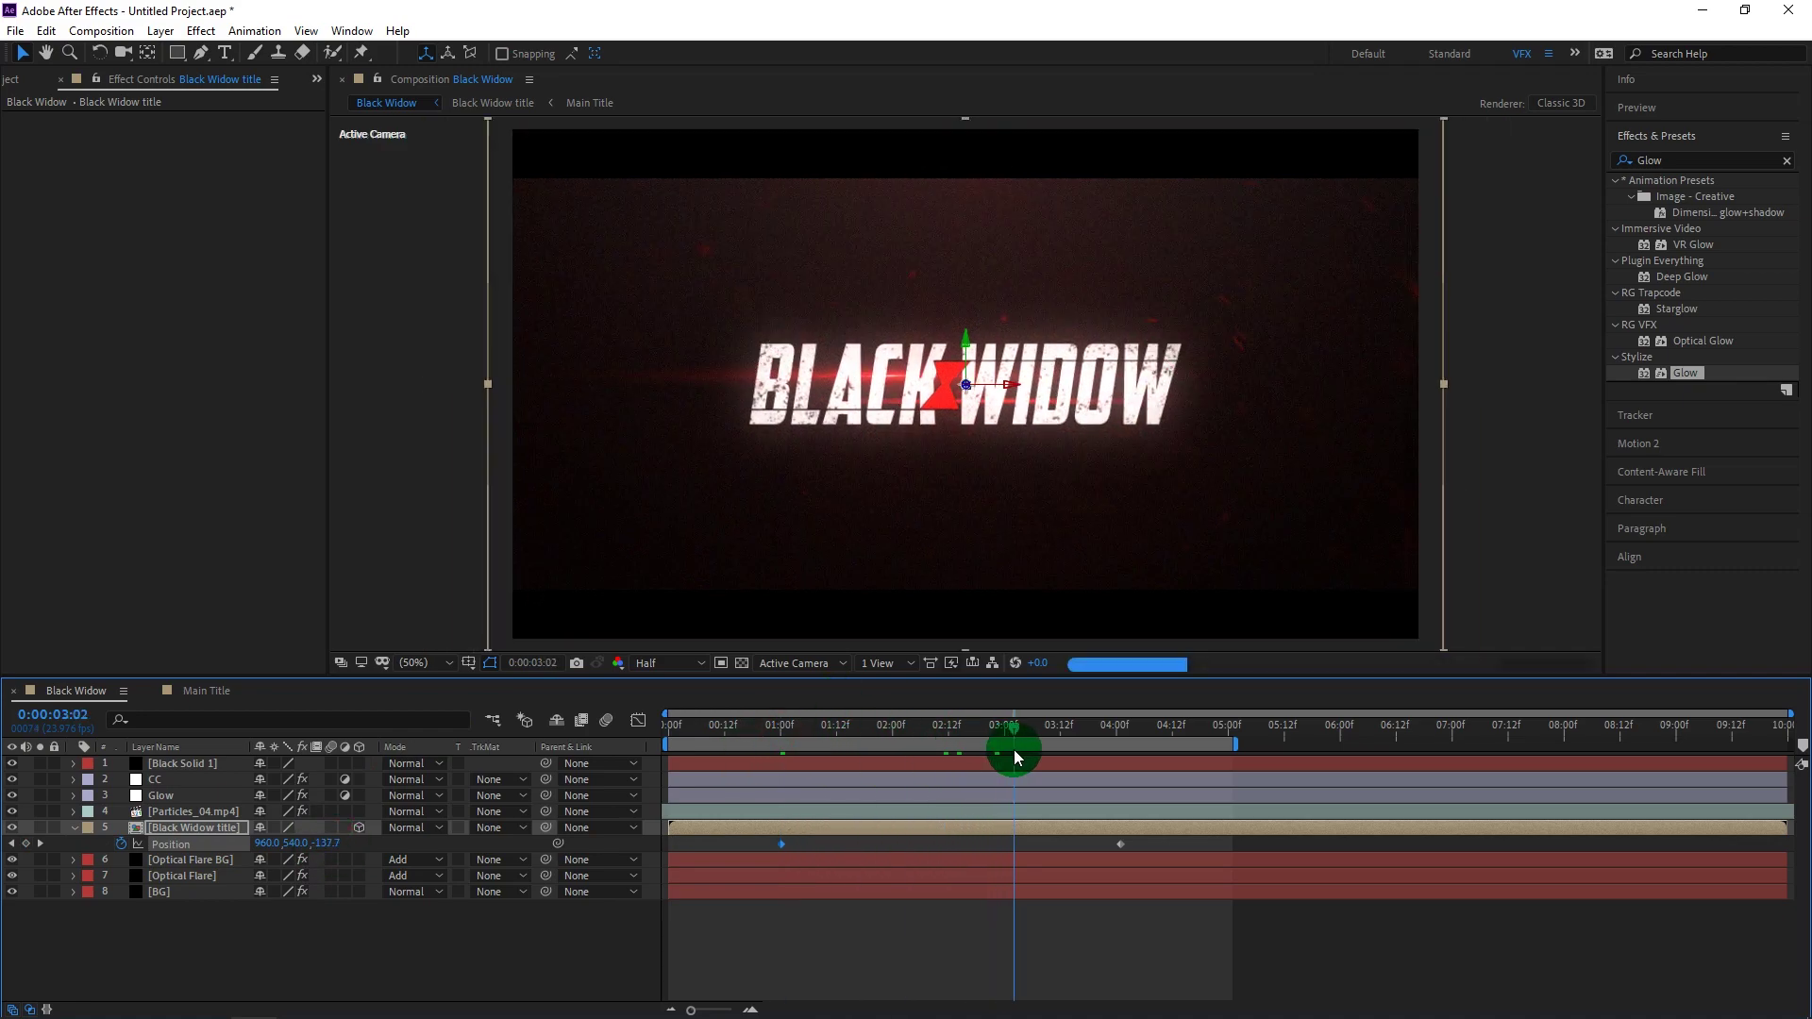
Select both Position keyframes and apply Easy Ease with F9.
key(j)
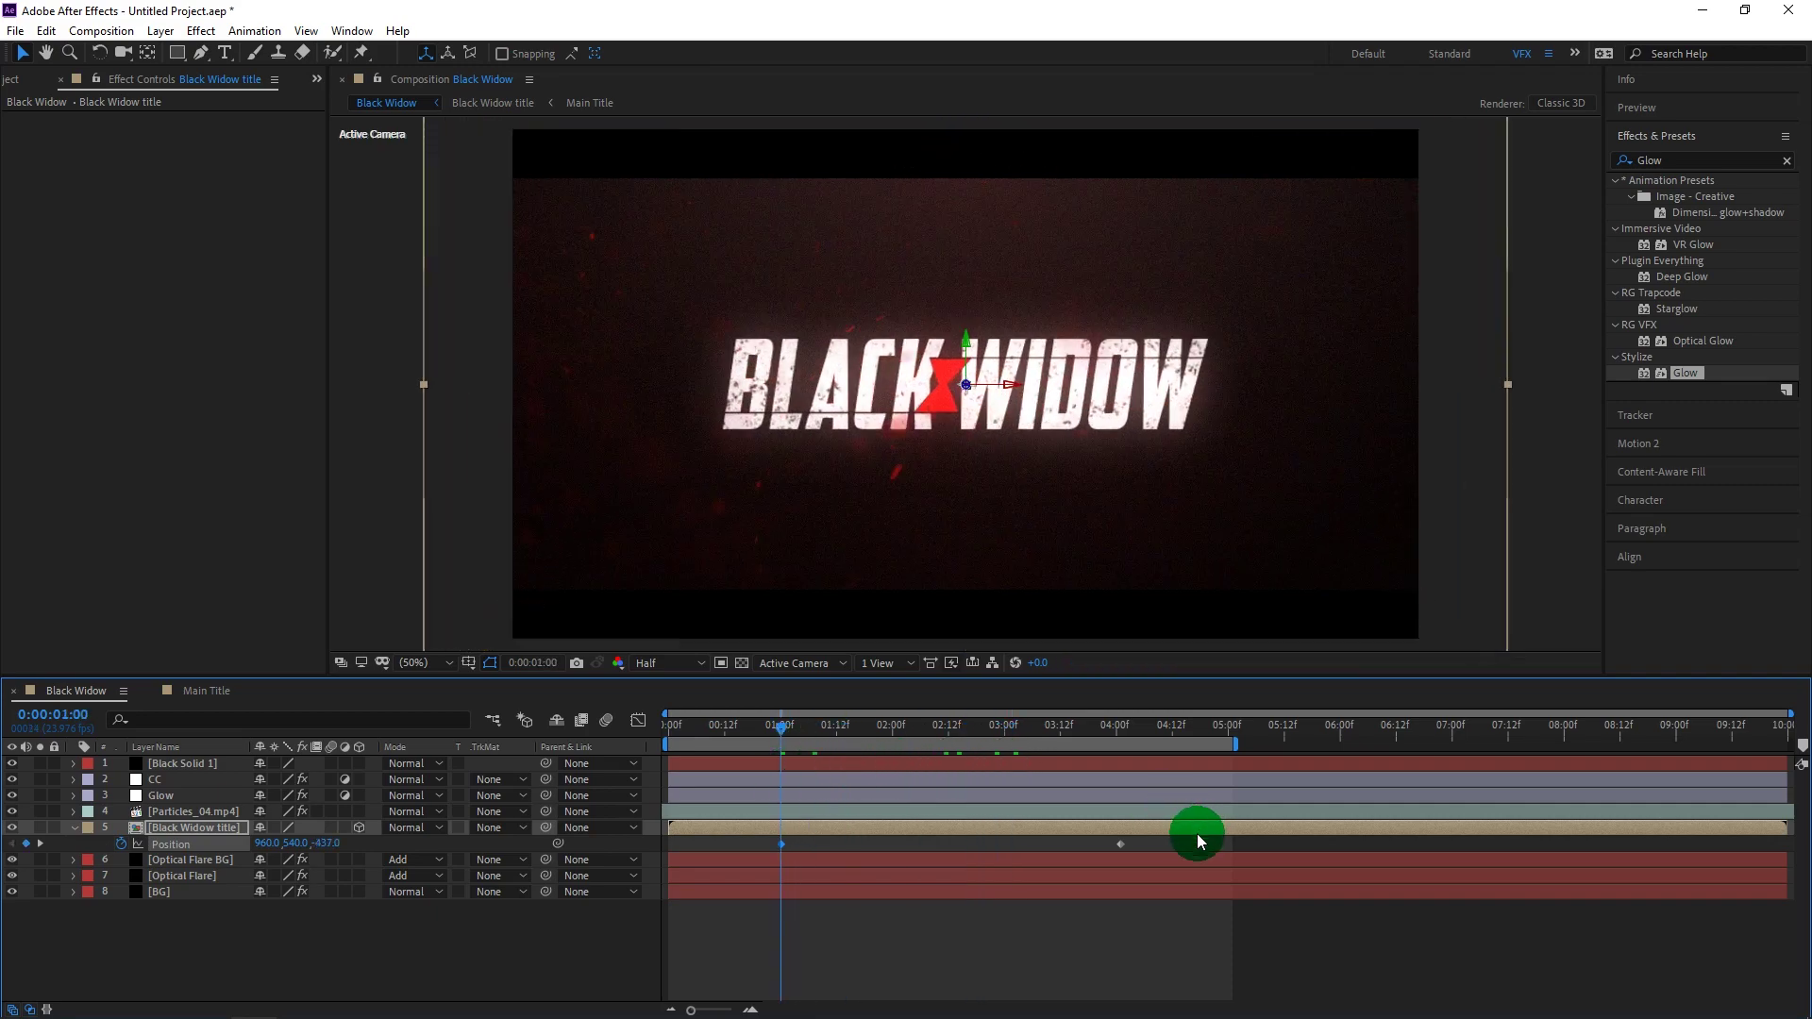
click(1189, 837)
drag(1129, 842, 899, 851)
drag(734, 852, 734, 852)
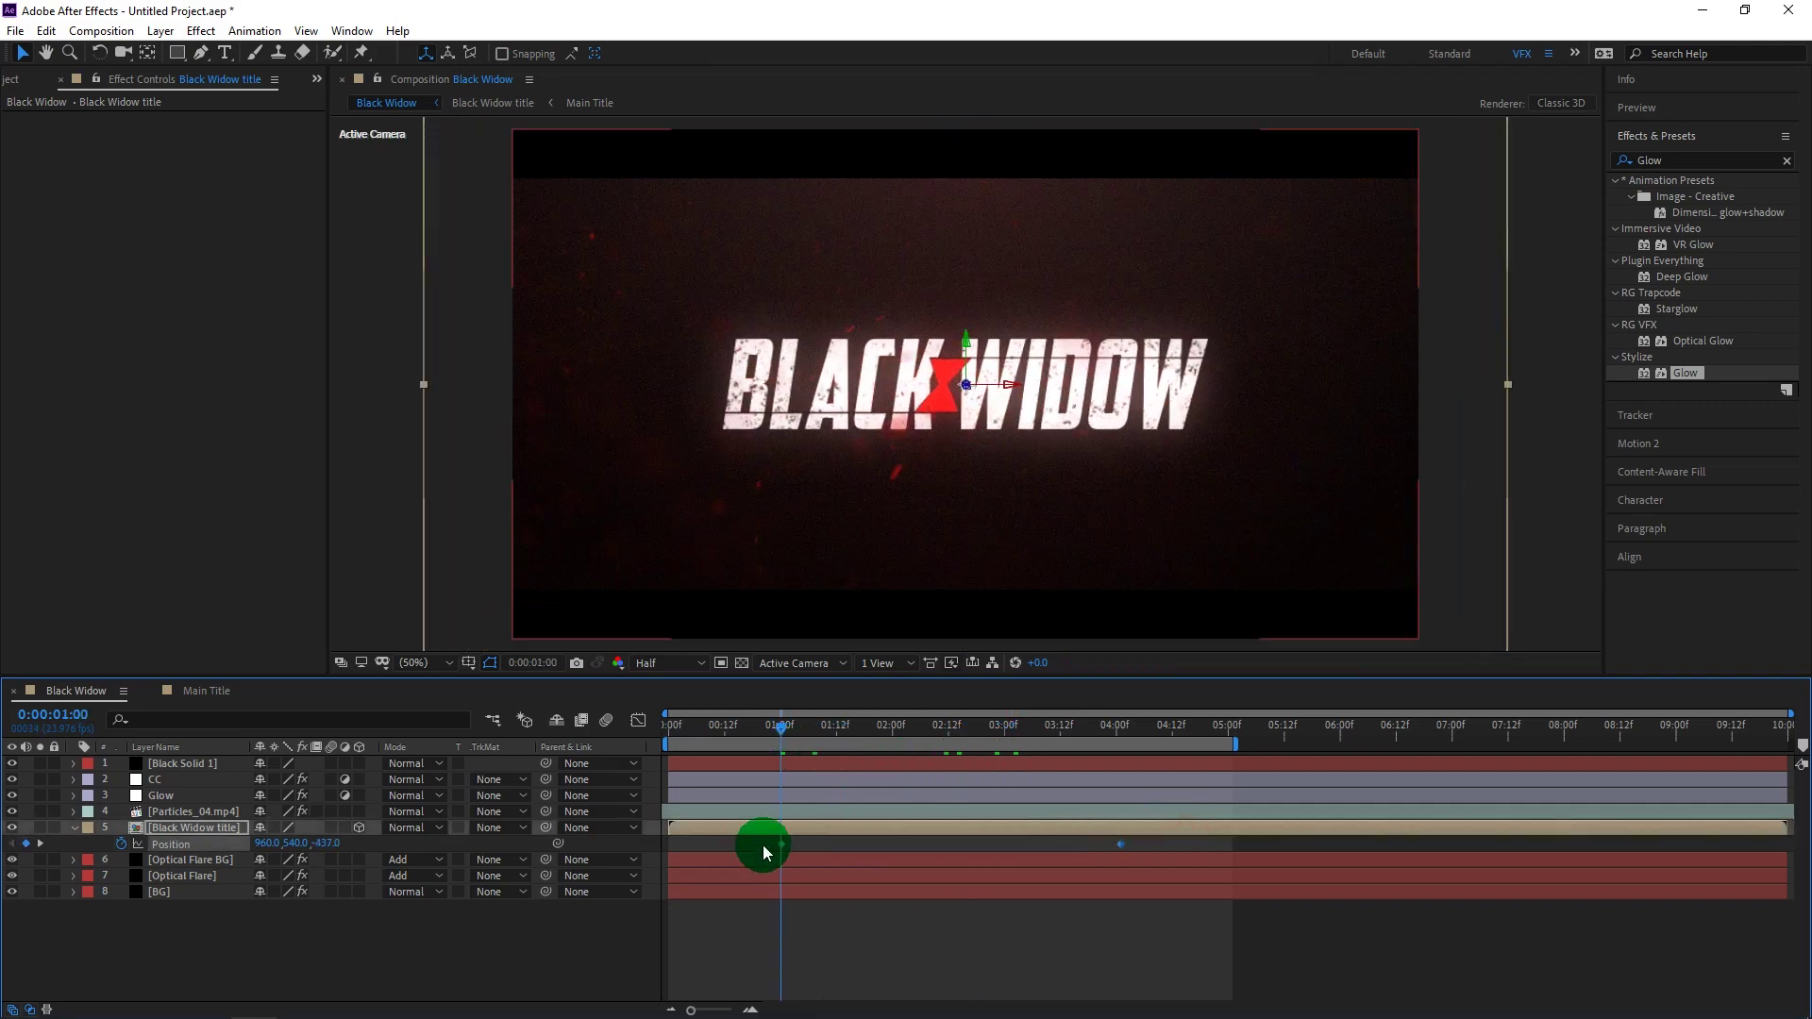
key(F9)
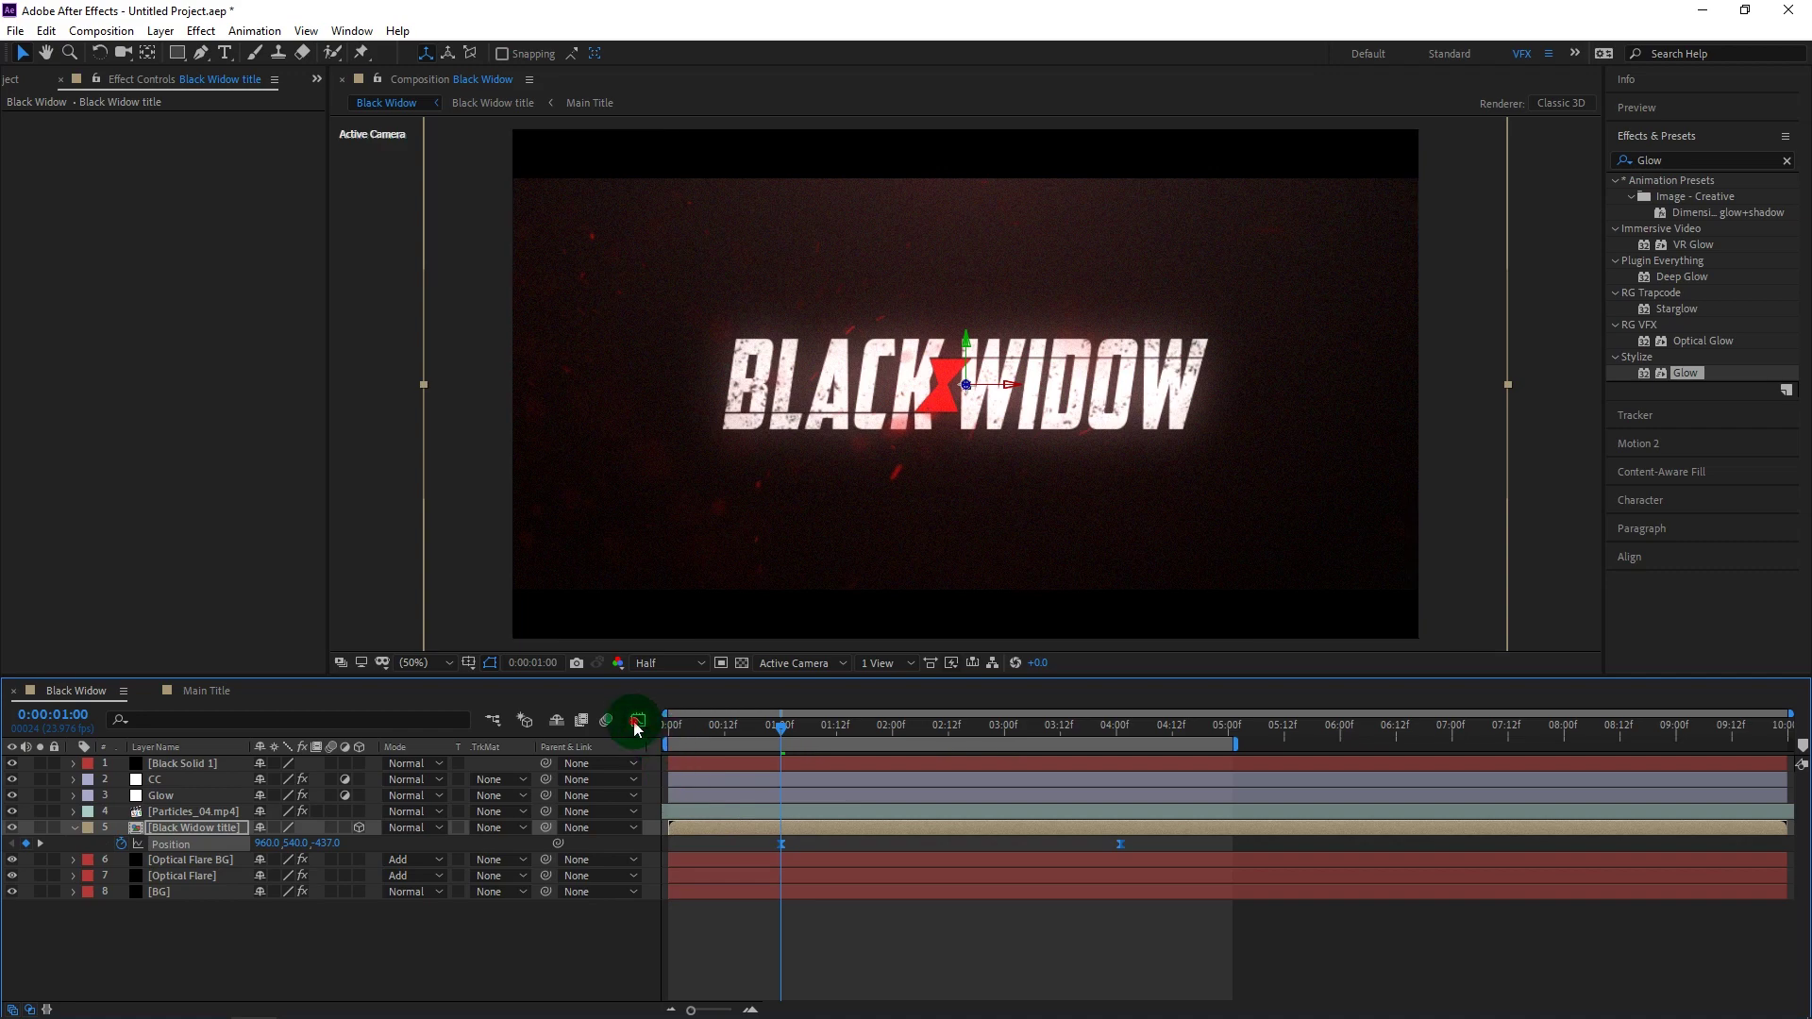
In the speed graph, lengthen the ease into the final Position keyframe to 69.49% influence.
click(636, 723)
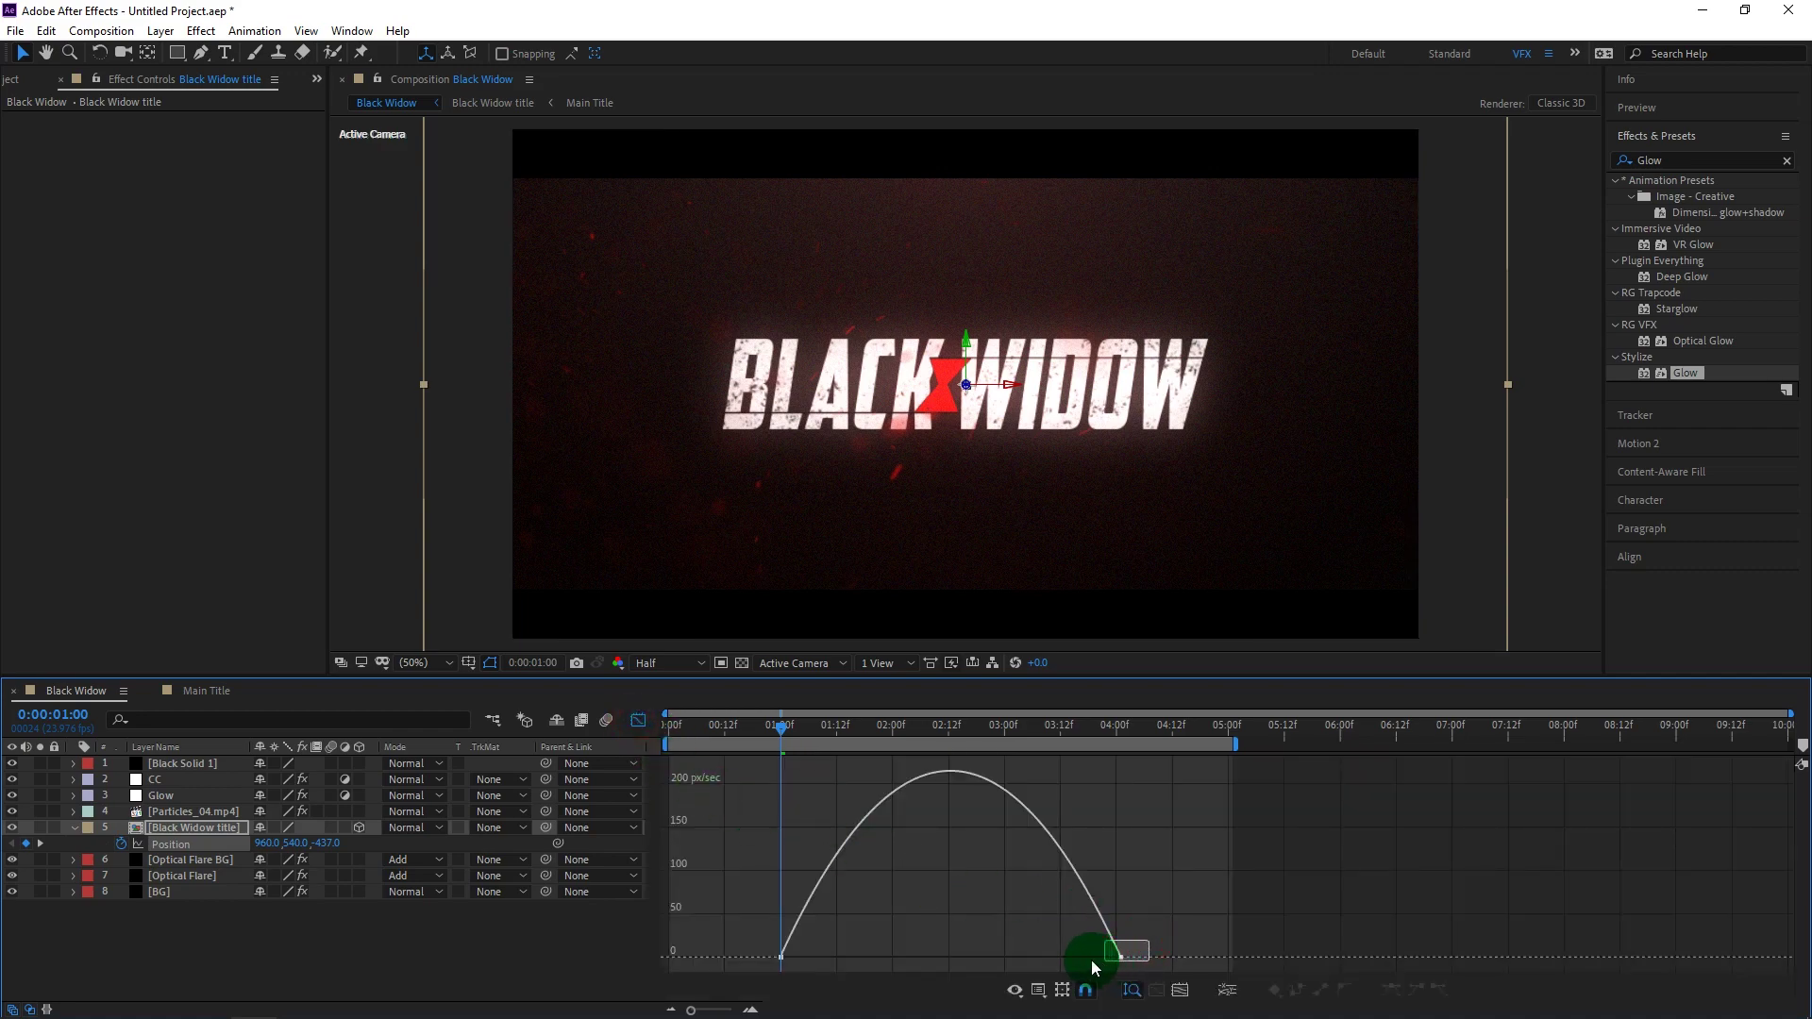
drag(1054, 954, 1002, 958)
click(637, 724)
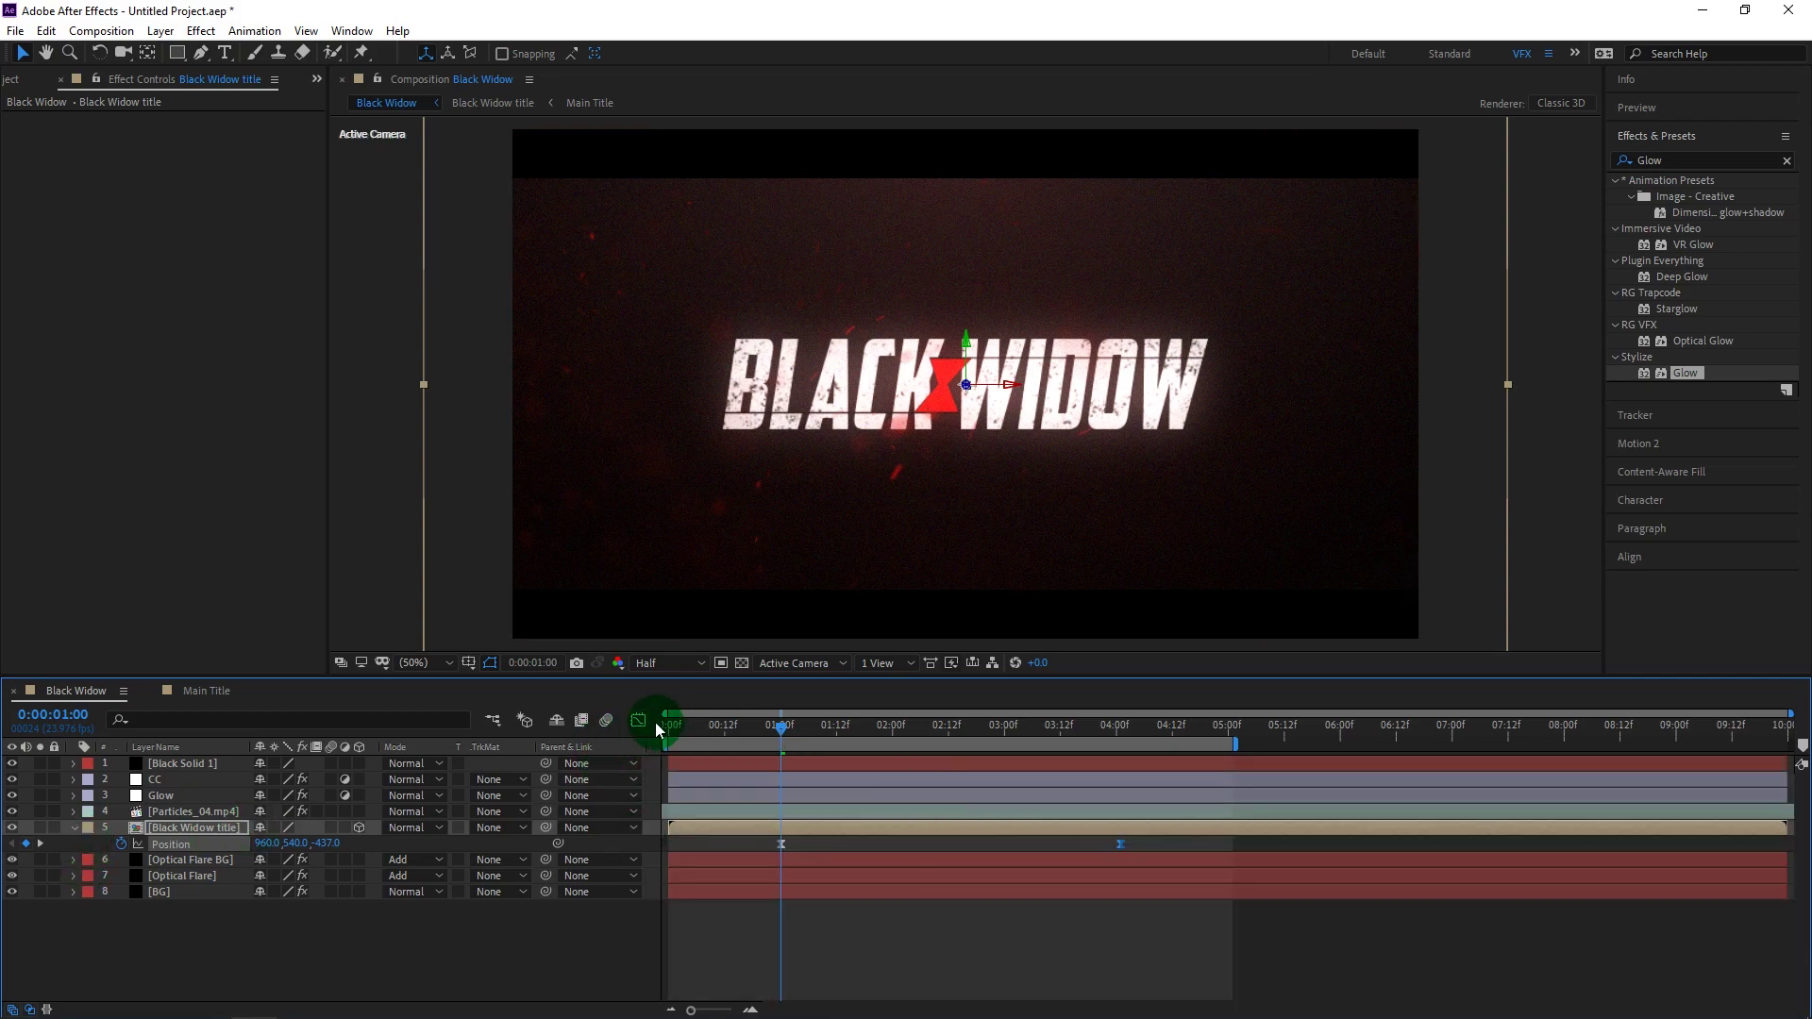
key(shift+F3)
right_click(1055, 874)
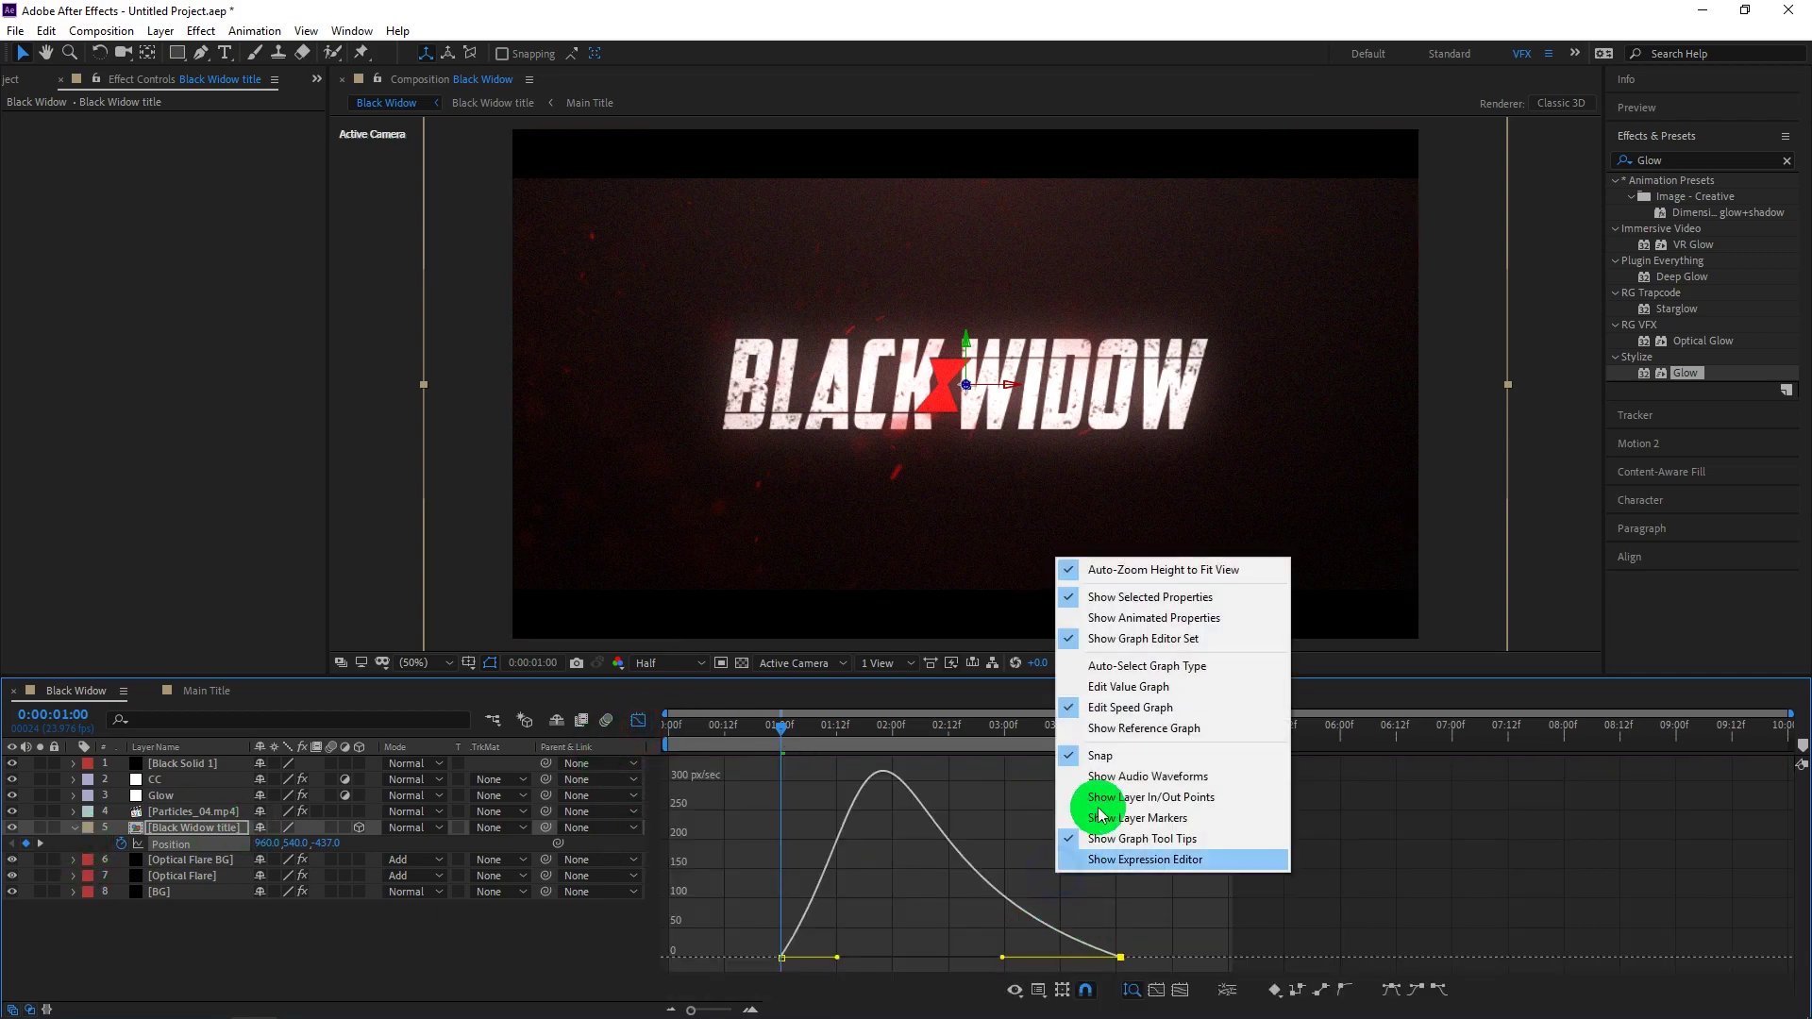
click(1108, 687)
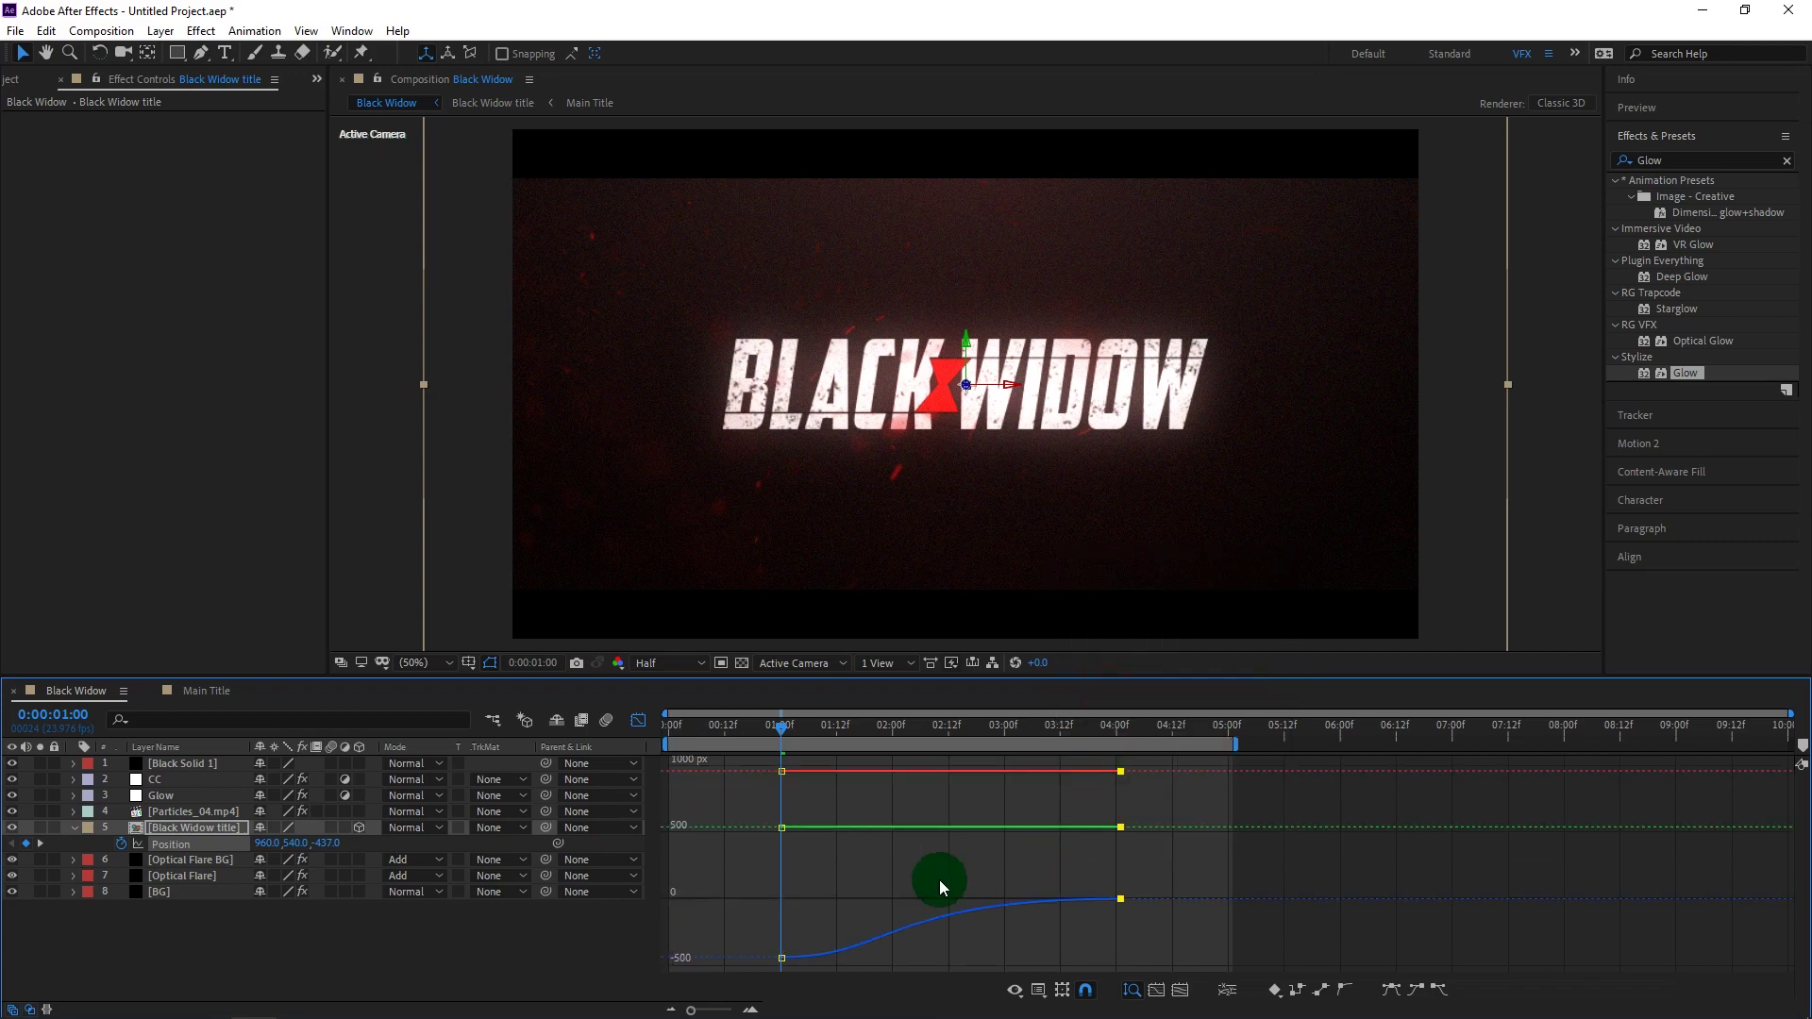
right_click(1043, 878)
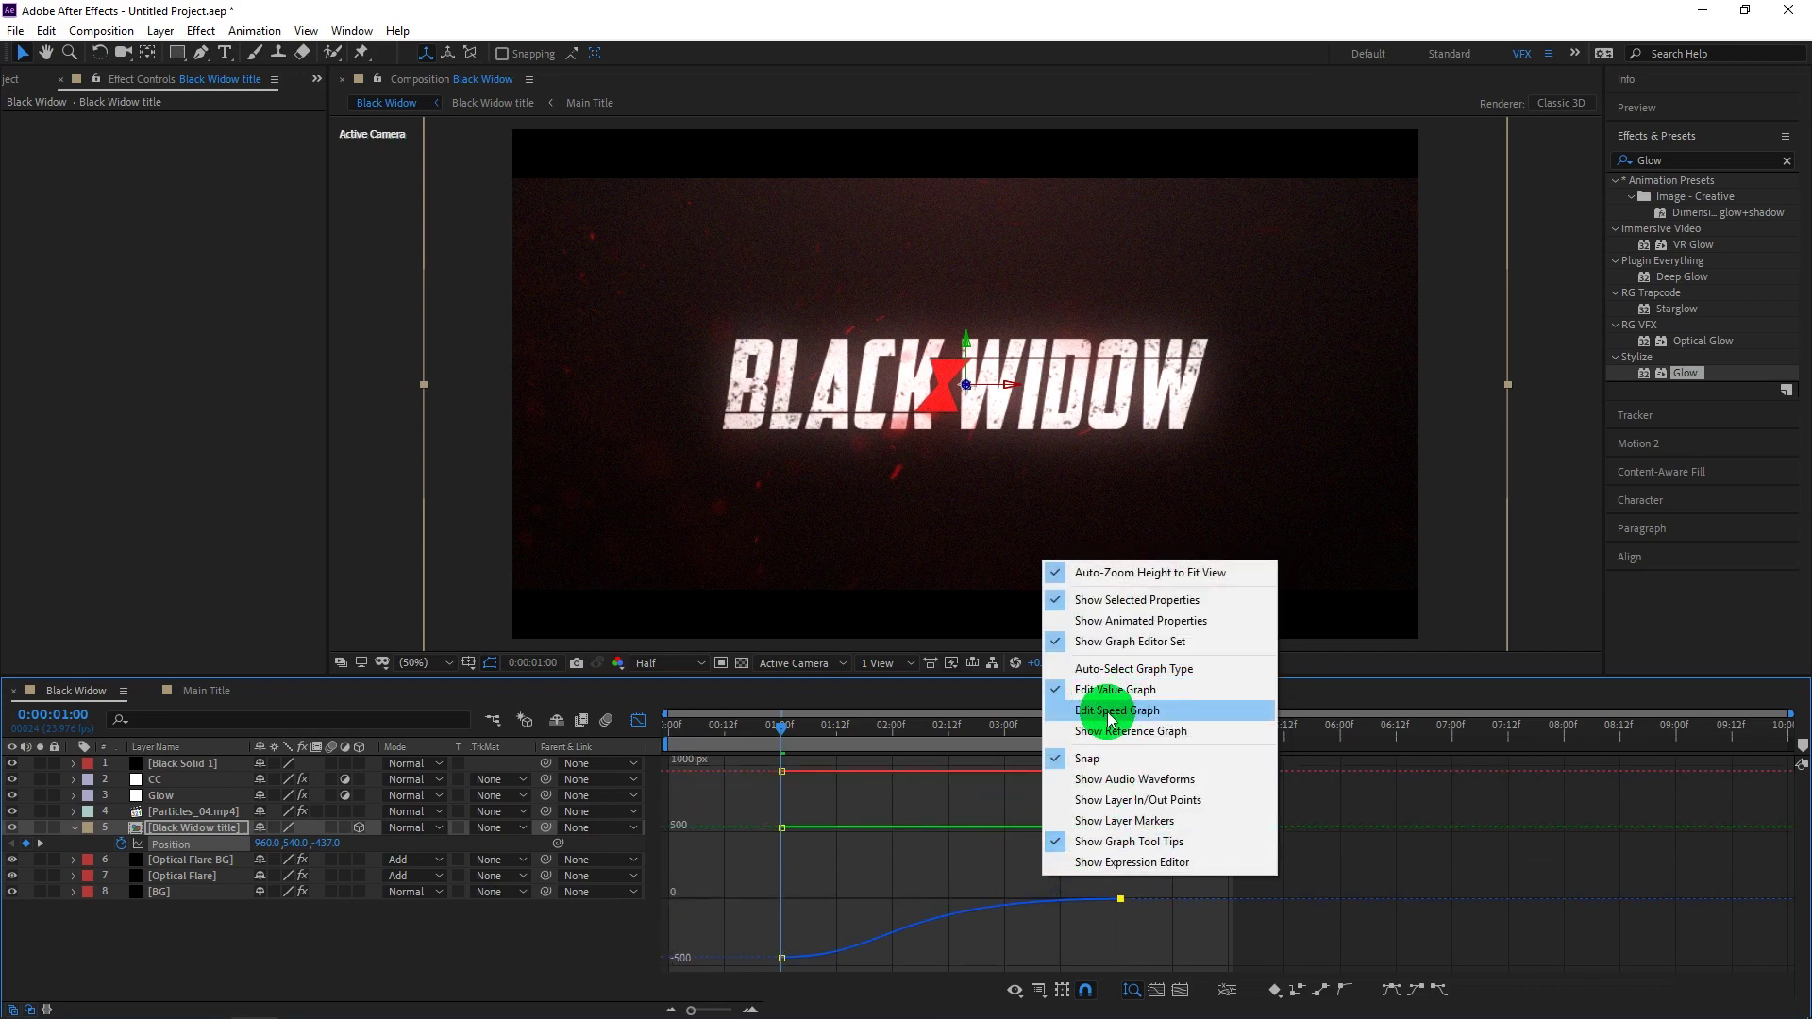
click(1093, 723)
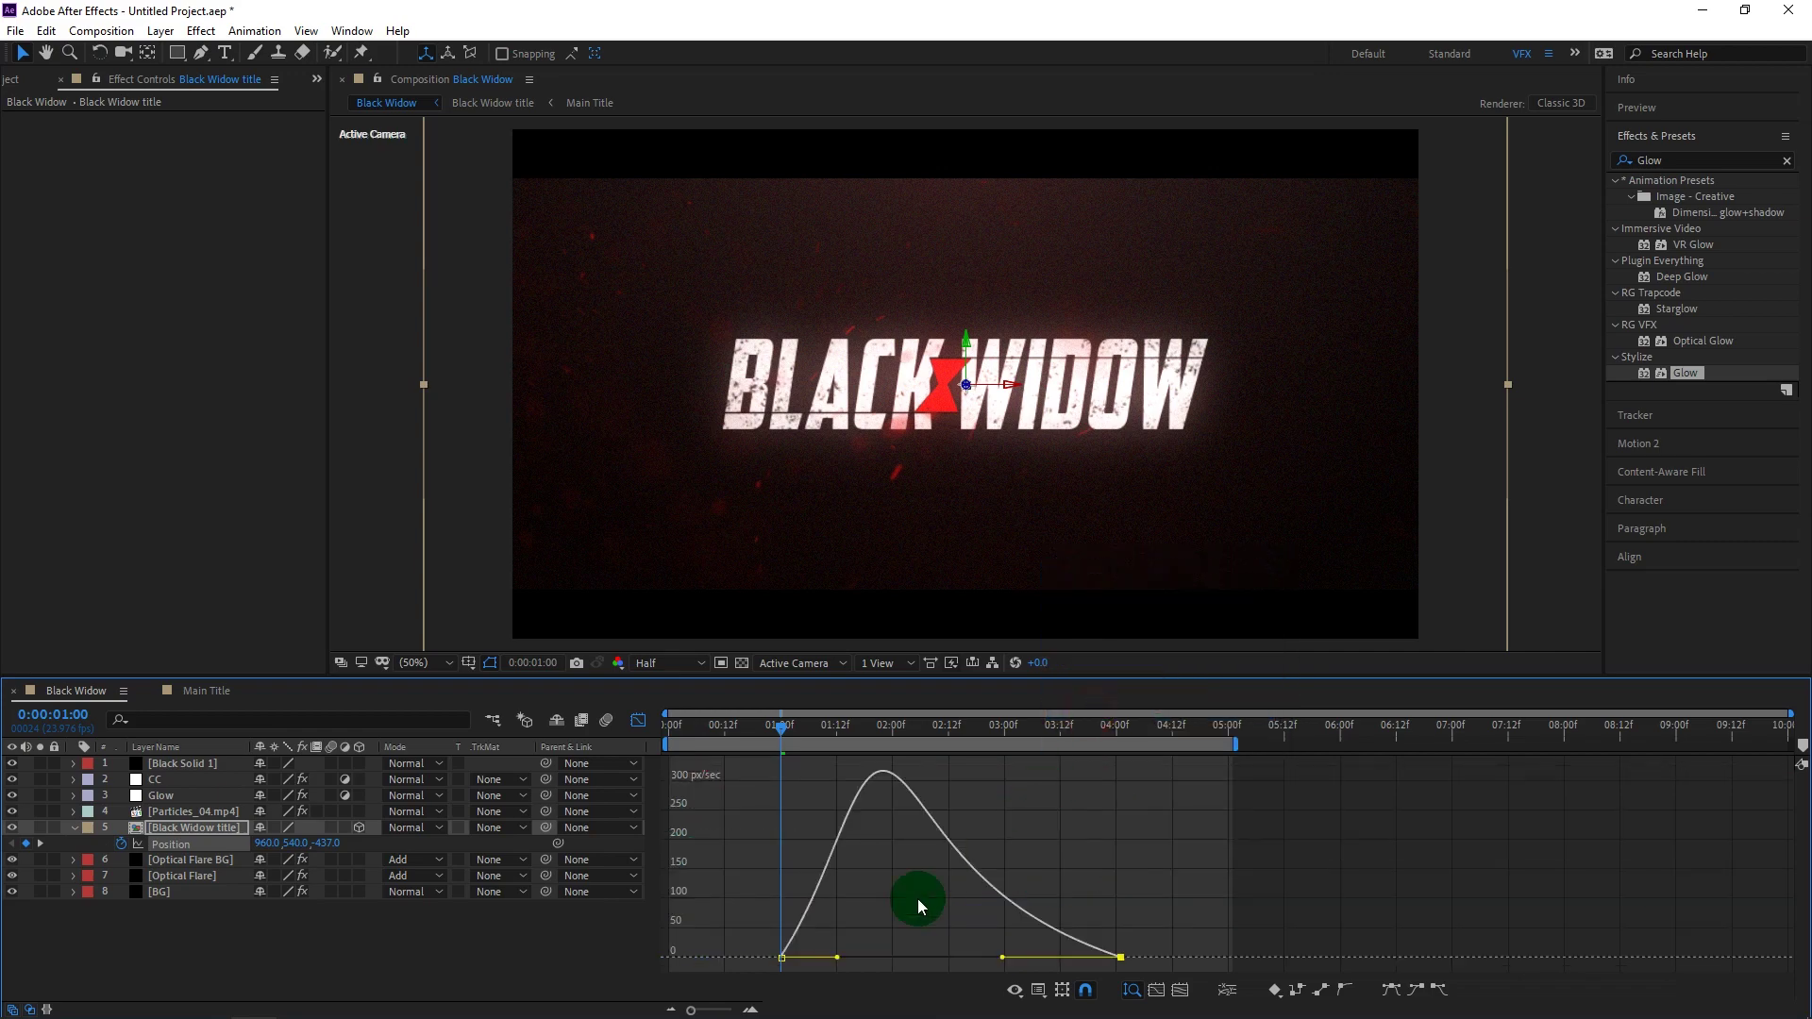
Collapse the title layer, rewind to the start and play the animation preview.
click(636, 725)
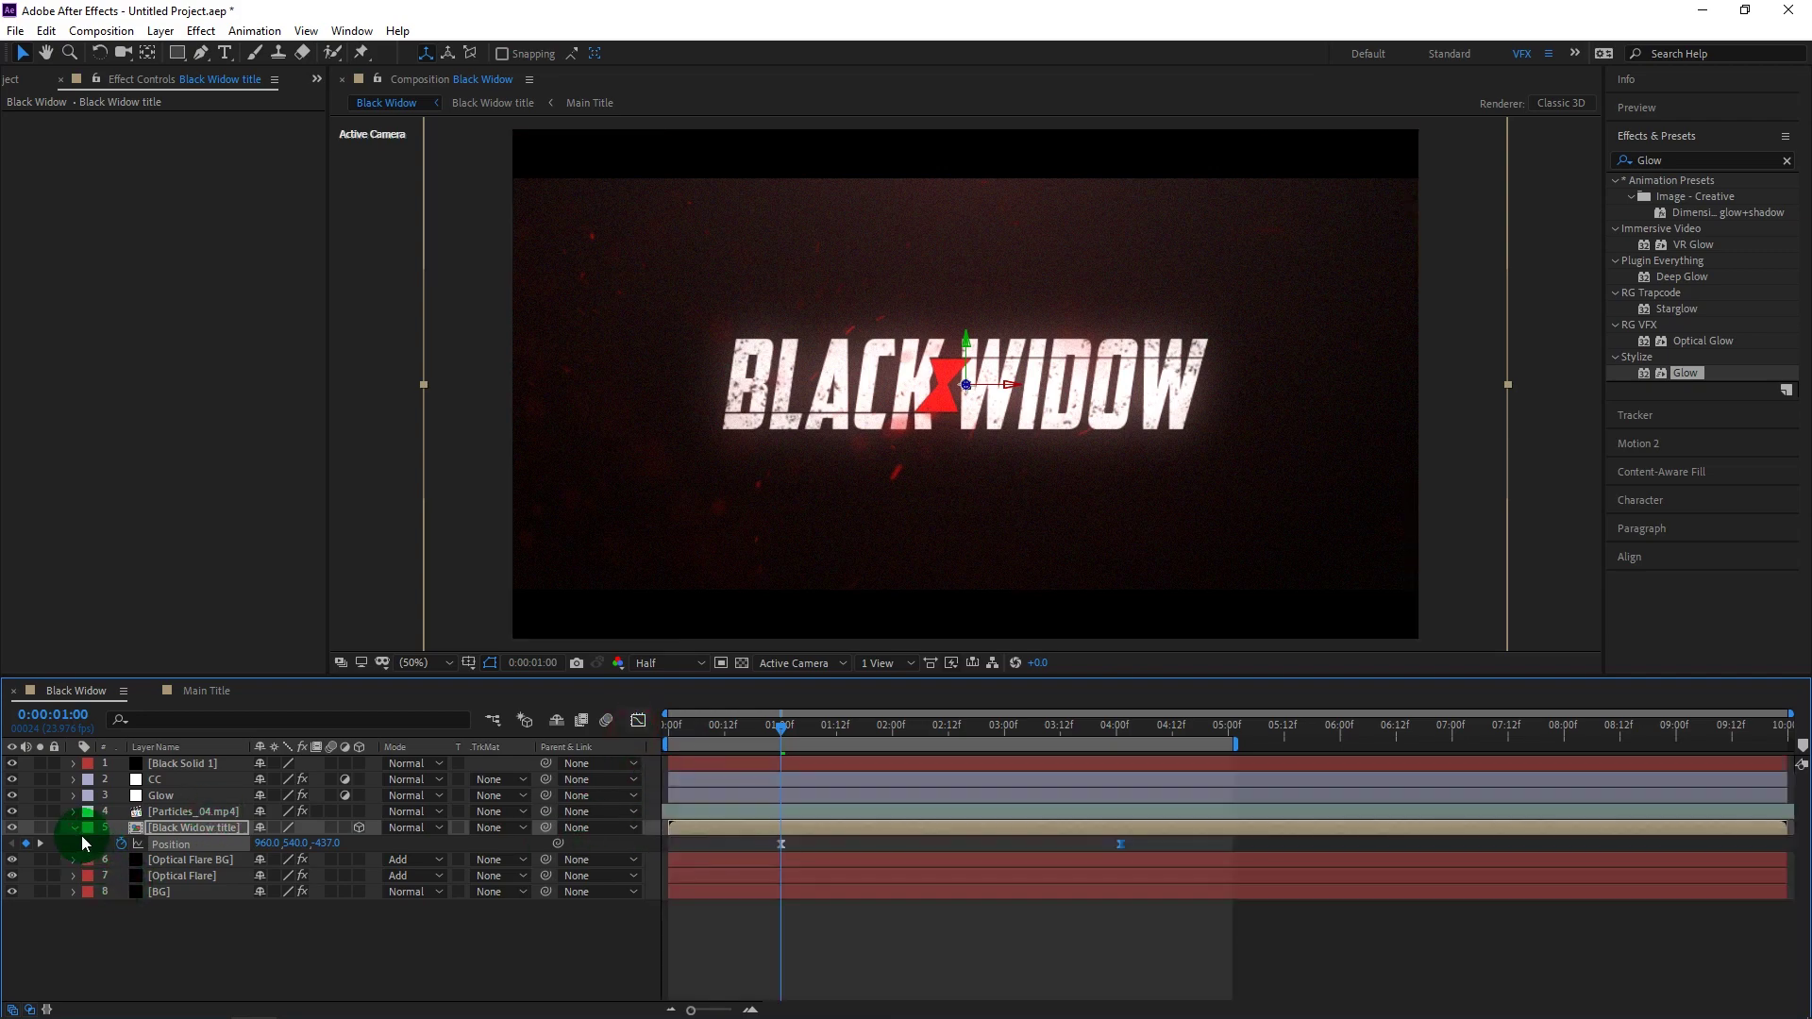
click(74, 827)
click(332, 920)
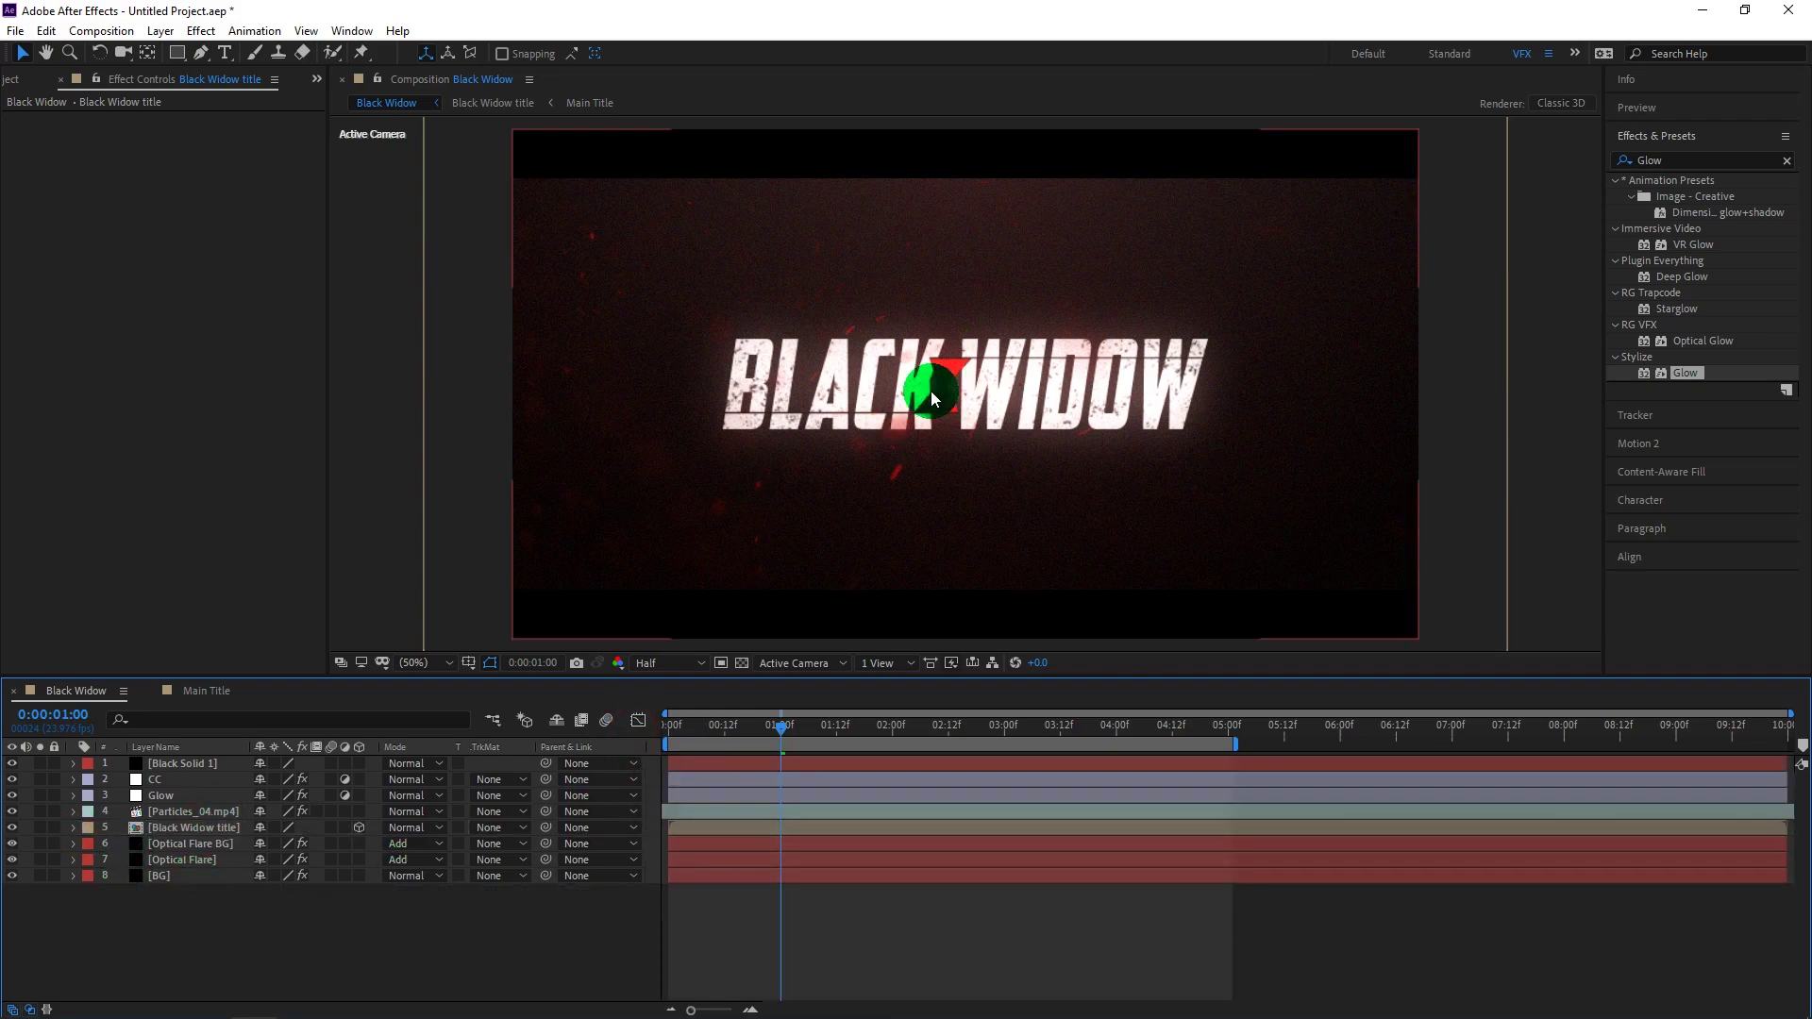
click(782, 733)
drag(782, 732, 629, 739)
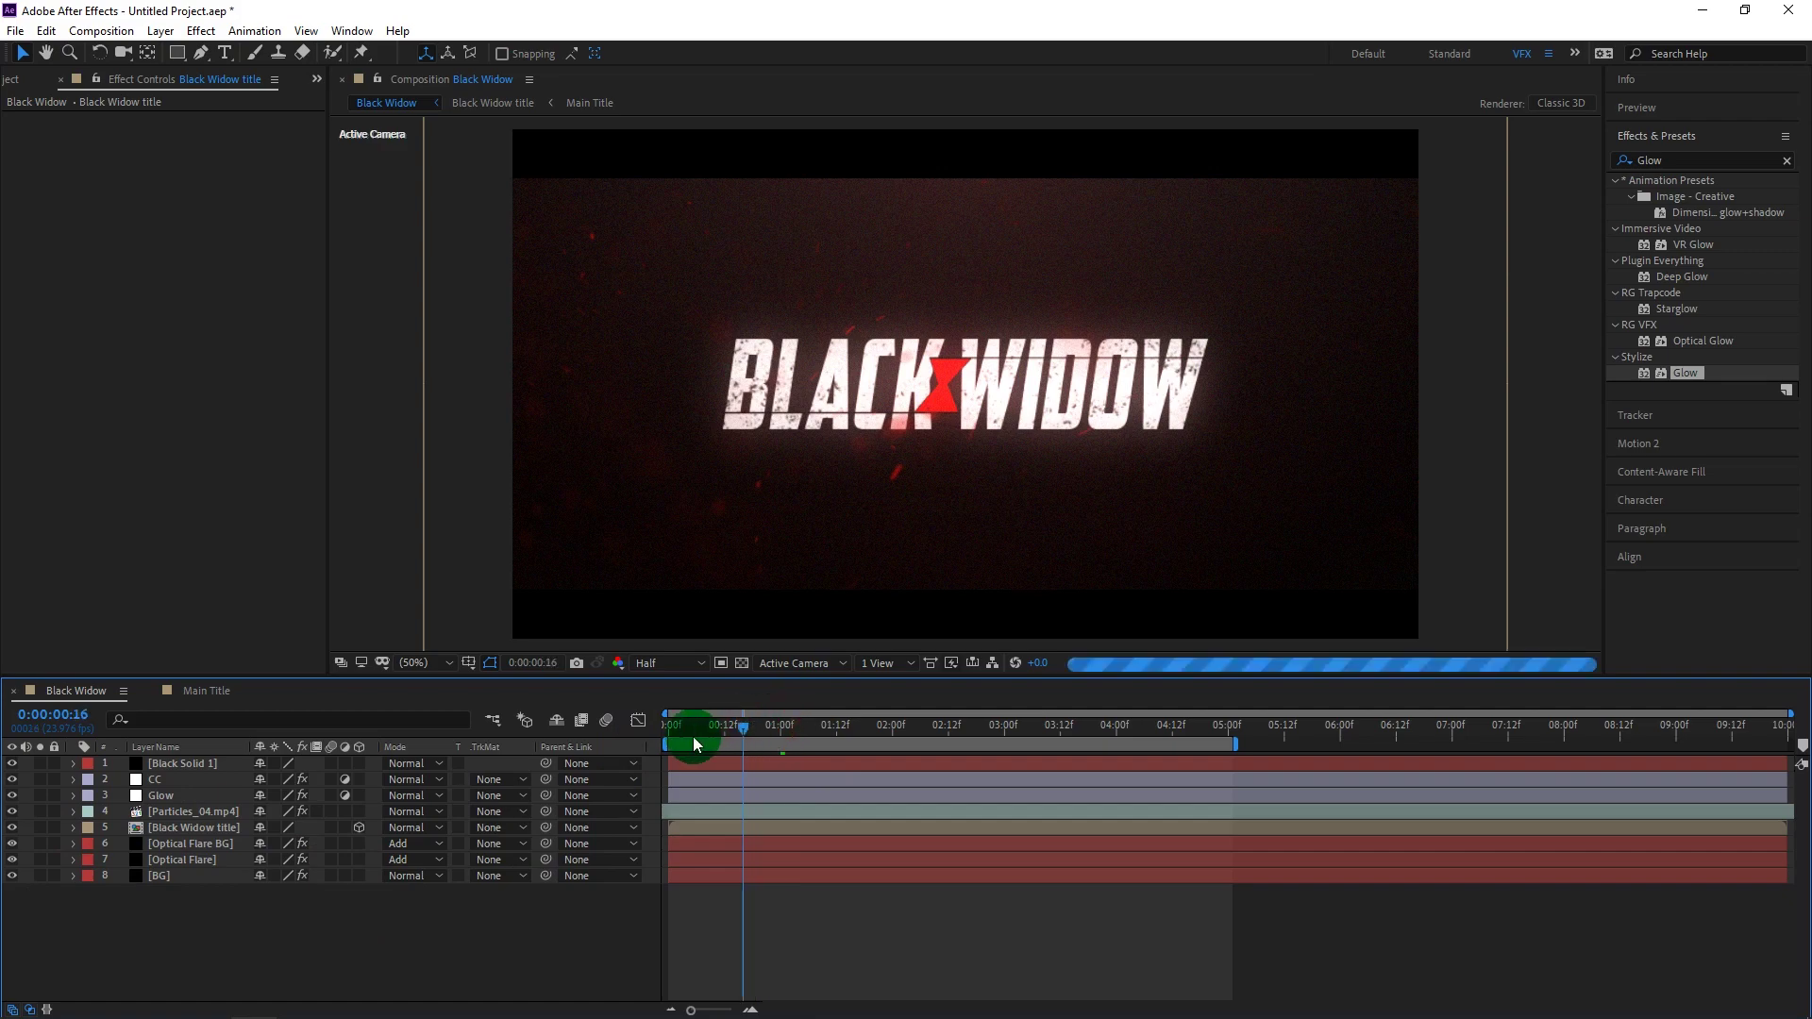
key(space)
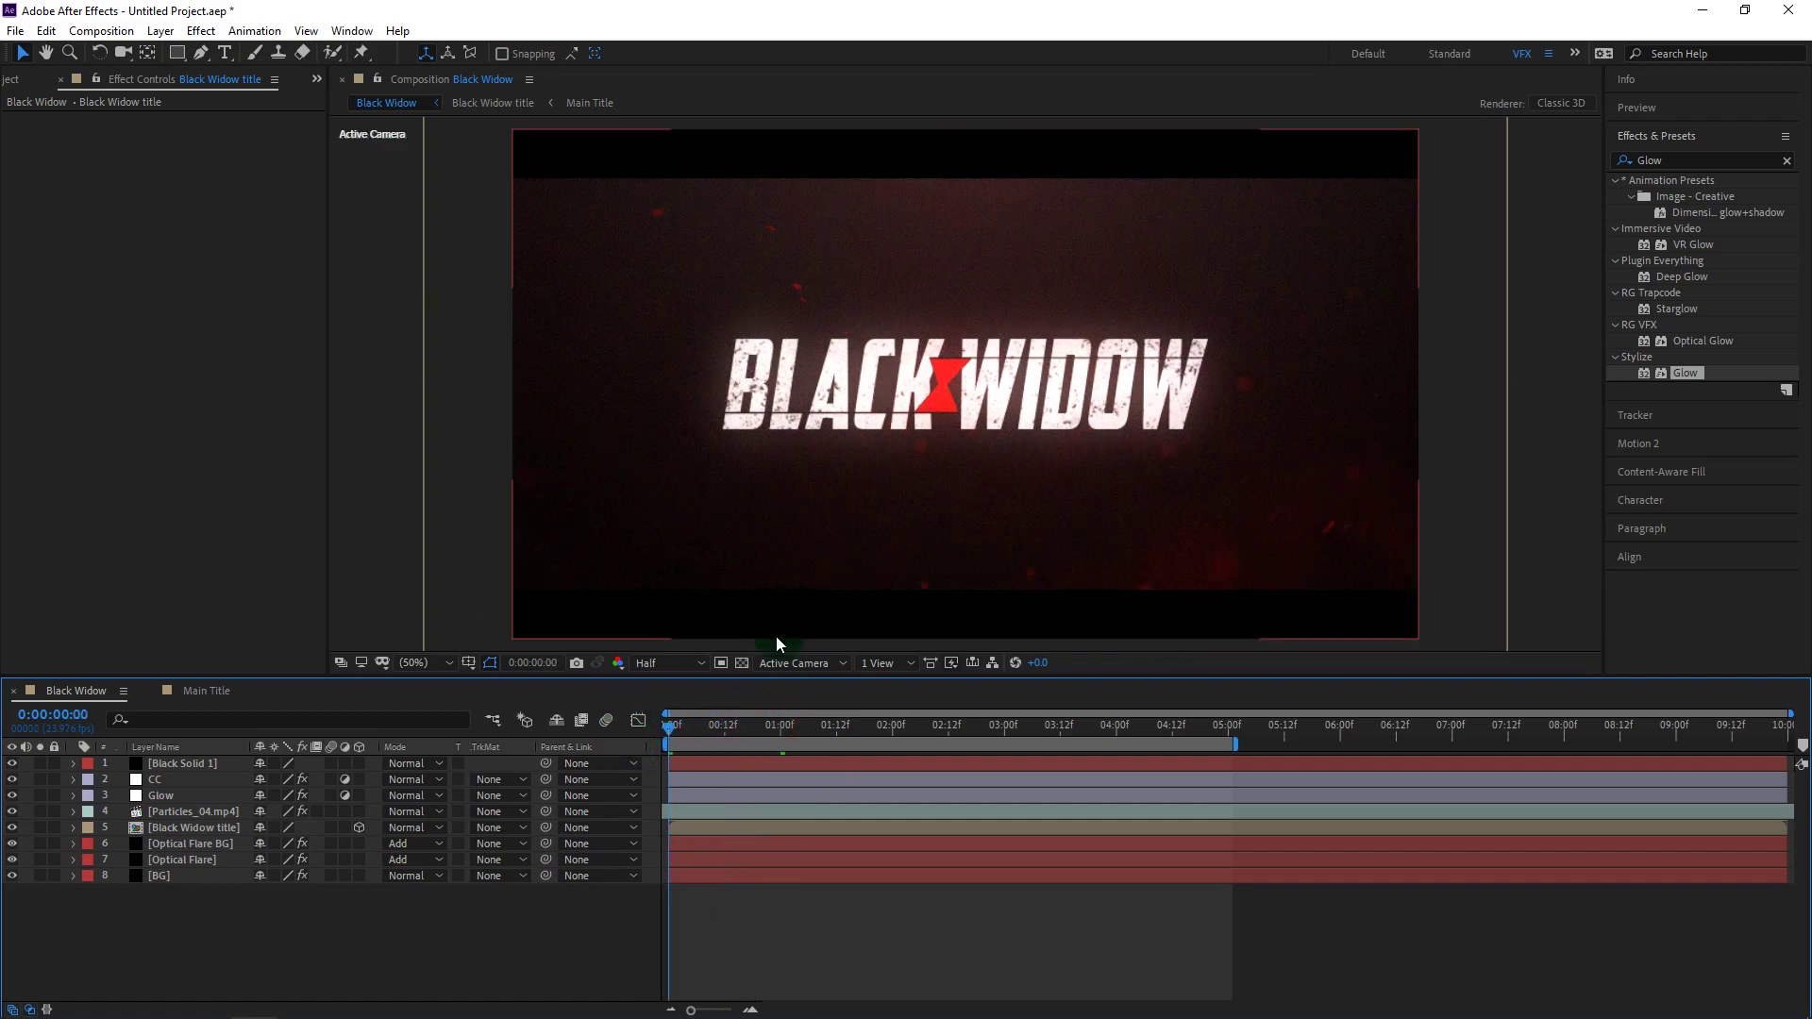